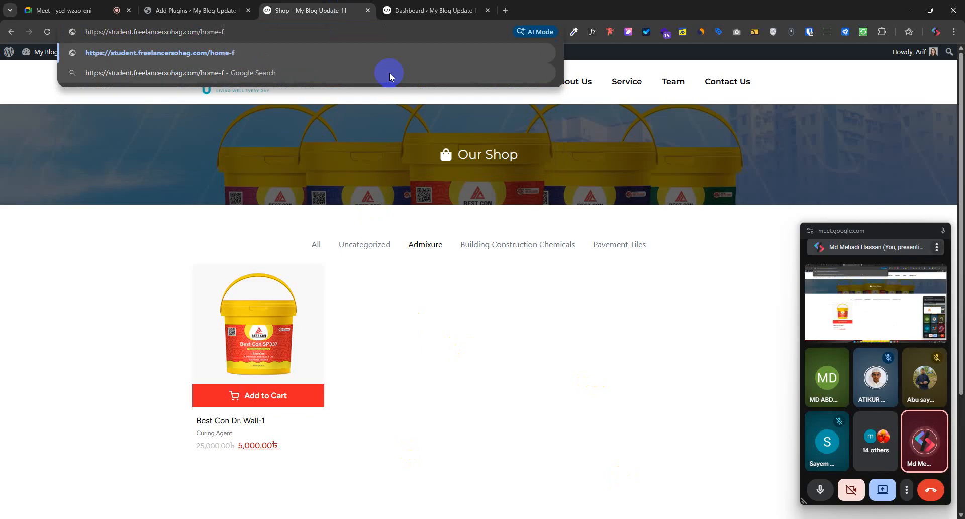
# - Try to load the site's home-figma address, and open the list of all pages in the WordPress admin
pyautogui.press('Return')
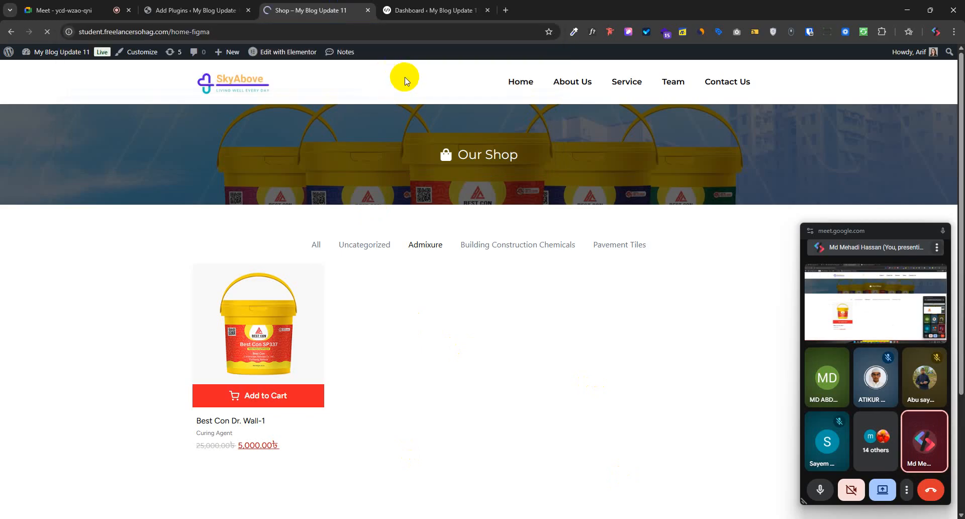
pyautogui.hotkey('ctrl', 'Tab')
pyautogui.click(27, 177)
pyautogui.click(93, 176)
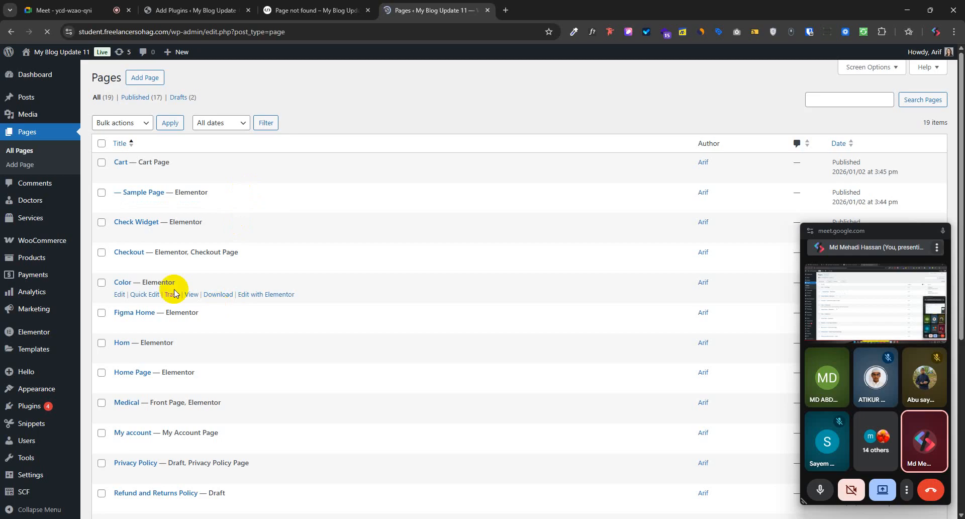
# - View the Figma Home page from the pages list in a new browser tab, and close the not-found tab
pyautogui.scroll(-3, 197, 352)
pyautogui.scroll(-3, 191, 347)
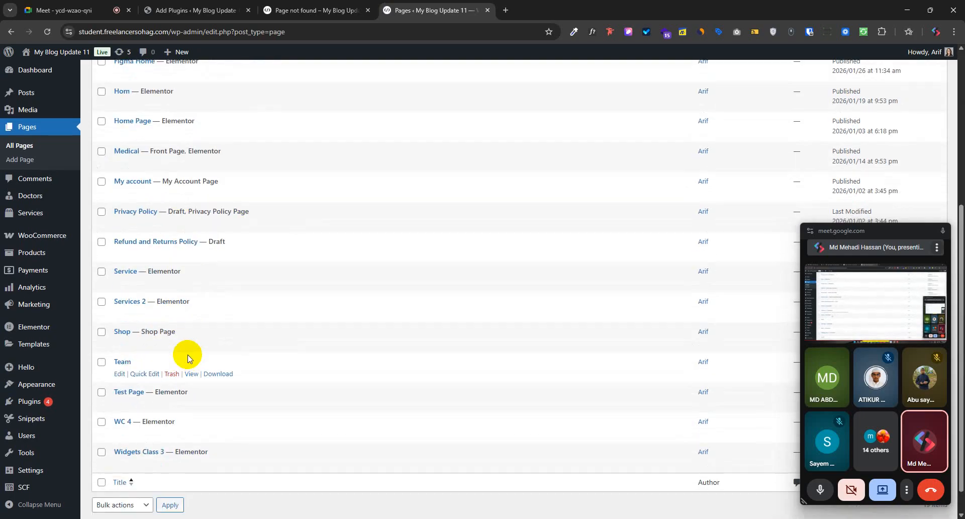
pyautogui.scroll(5, 196, 384)
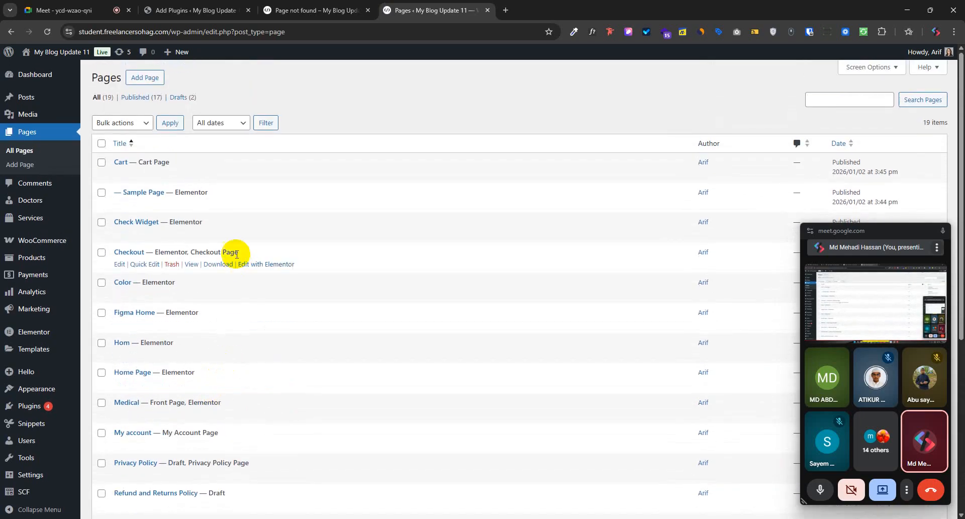
pyautogui.scroll(-1, 251, 331)
pyautogui.scroll(-3, 267, 398)
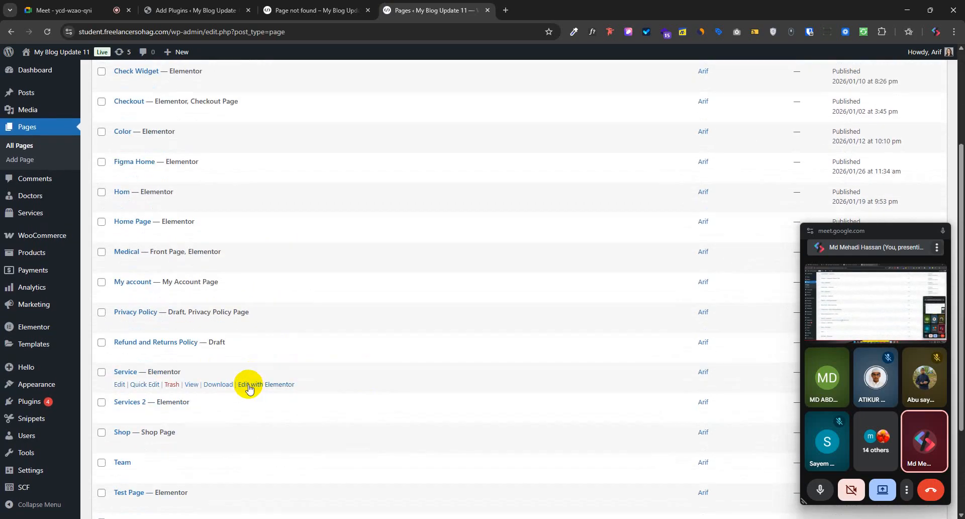
pyautogui.scroll(-2, 243, 405)
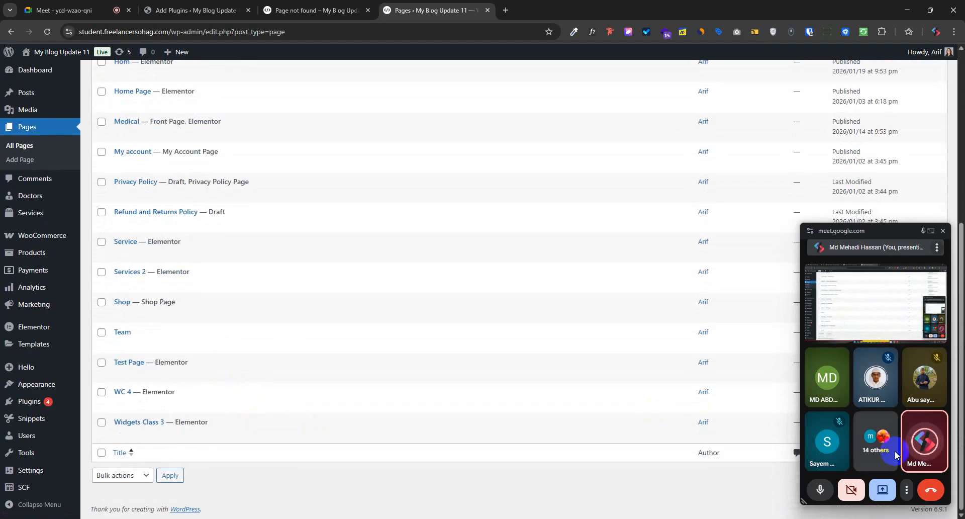
pyautogui.moveTo(894, 231); pyautogui.dragTo(1, 301)
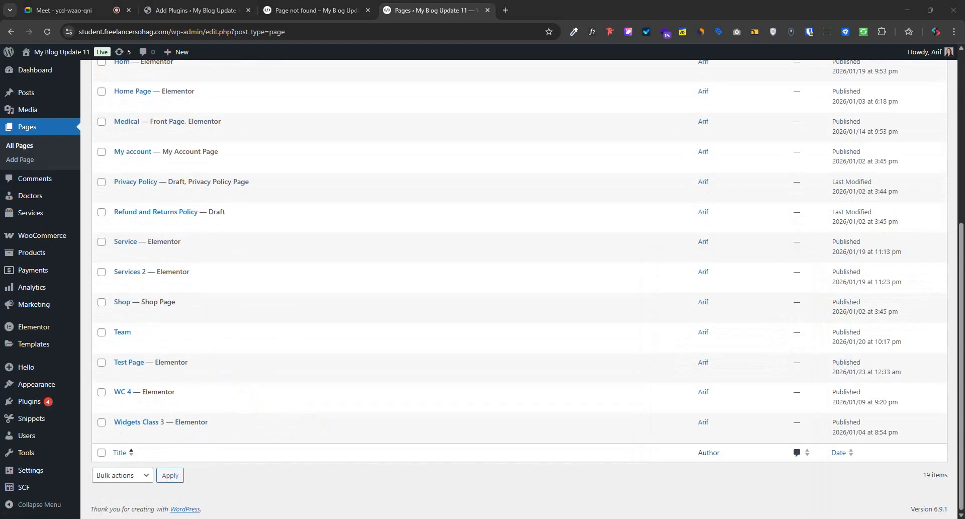
pyautogui.scroll(3, 334, 312)
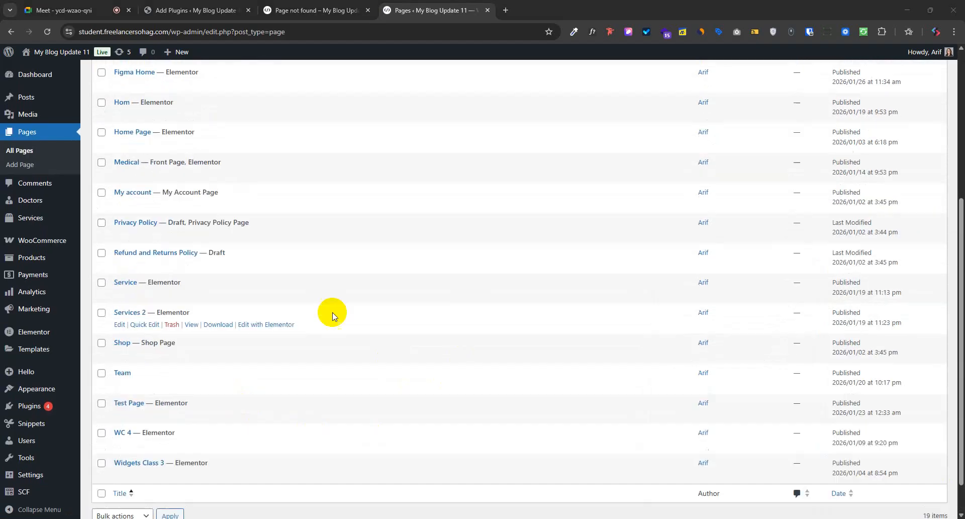
pyautogui.rightClick(190, 194)
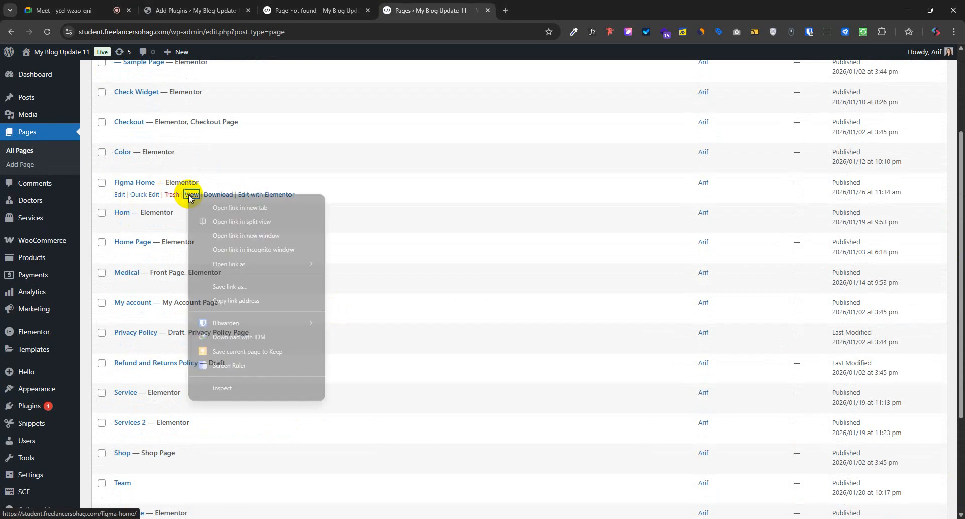
pyautogui.click(221, 198)
pyautogui.moveTo(533, 10); pyautogui.dragTo(321, 10)
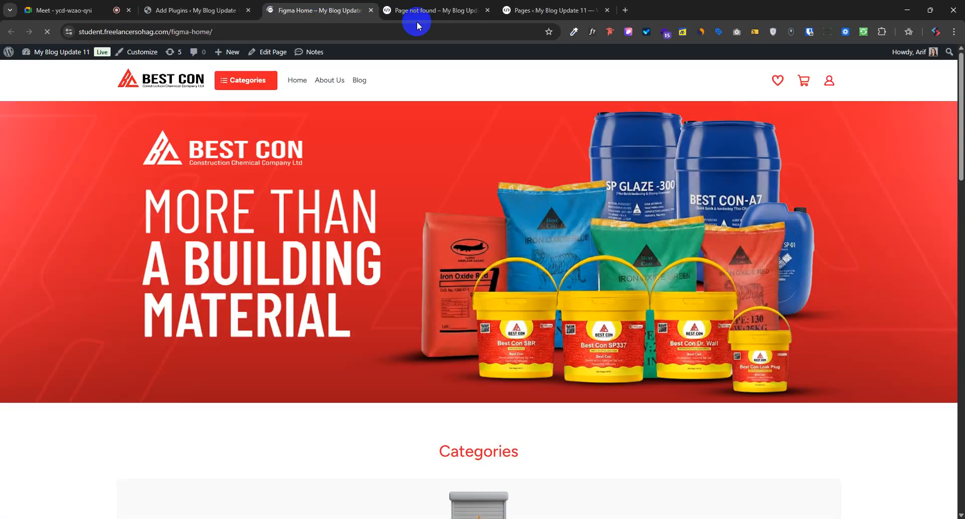
pyautogui.click(487, 10)
# - Look through the Figma Home page and swipe through the banners of its hero slider
pyautogui.scroll(-20, 560, 338)
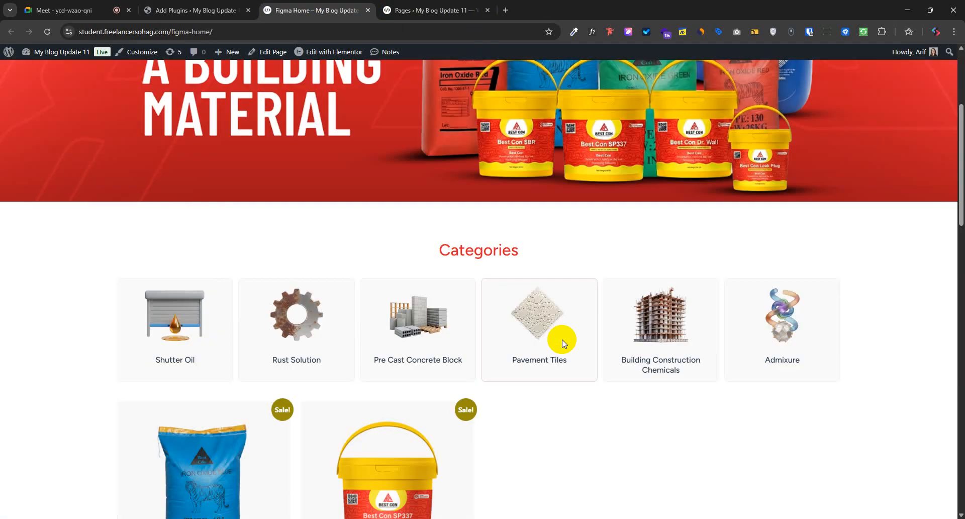
pyautogui.scroll(-5, 621, 369)
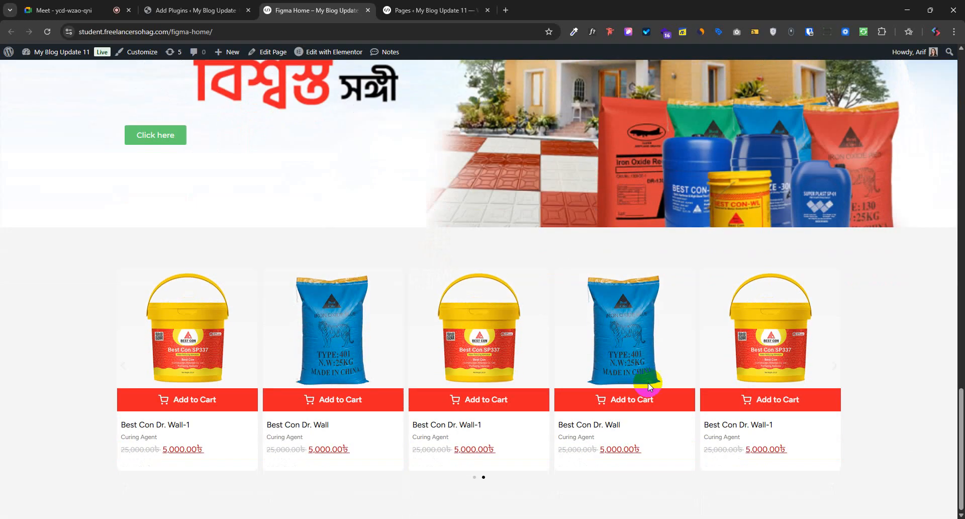
pyautogui.scroll(20, 577, 438)
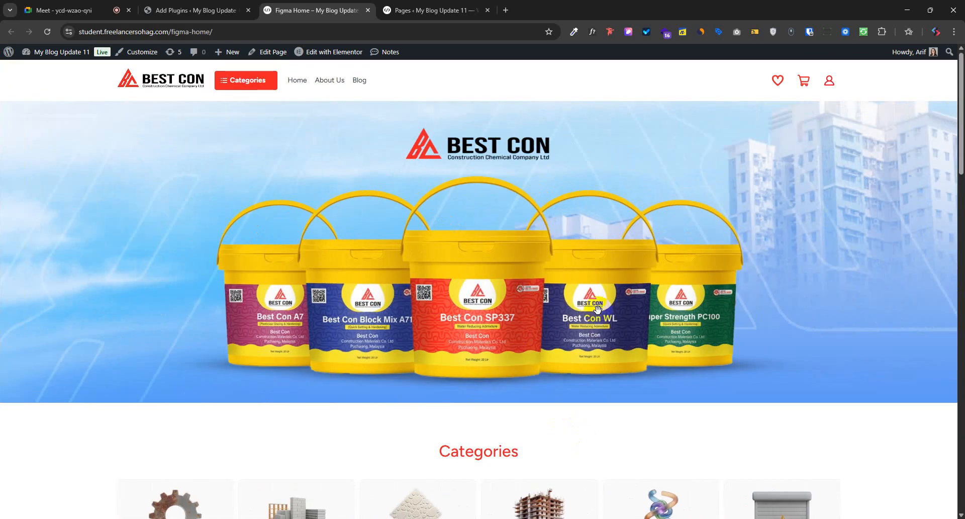
pyautogui.moveTo(673, 311); pyautogui.dragTo(625, 318)
pyautogui.moveTo(724, 322); pyautogui.dragTo(580, 315)
pyautogui.moveTo(774, 326); pyautogui.dragTo(582, 337)
pyautogui.moveTo(687, 322); pyautogui.dragTo(571, 327)
pyautogui.moveTo(776, 325); pyautogui.dragTo(663, 322)
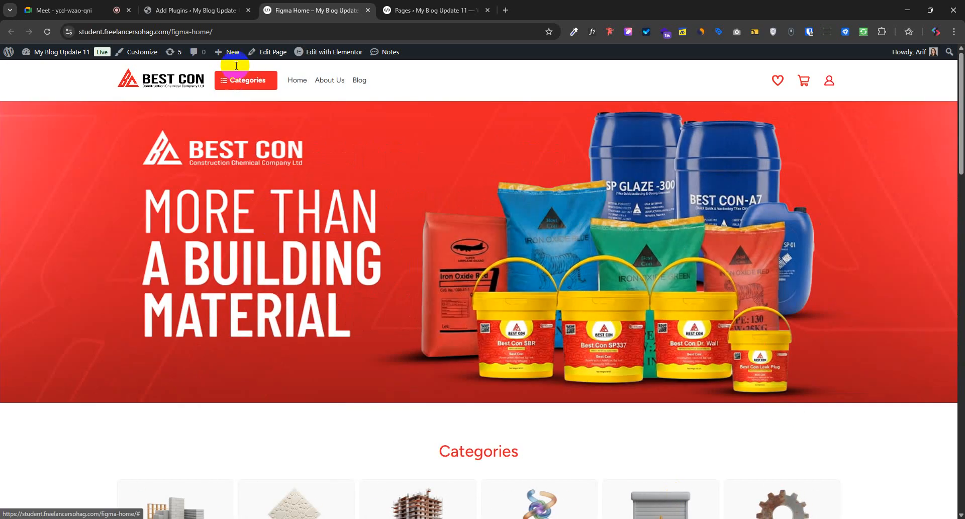
# - Review the product carousel and its prices at the end of the Figma Home page
pyautogui.click(203, 9)
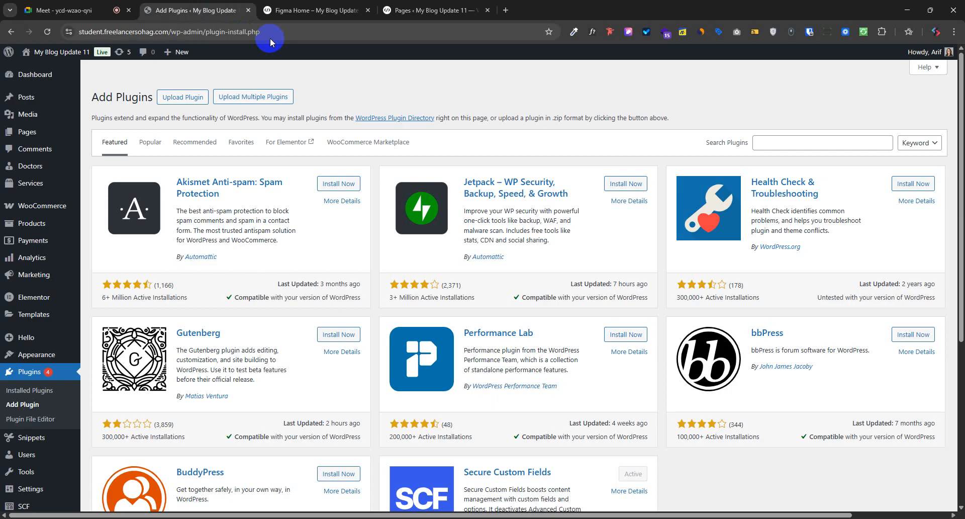
pyautogui.click(285, 10)
pyautogui.scroll(-10, 402, 452)
pyautogui.scroll(-15, 399, 410)
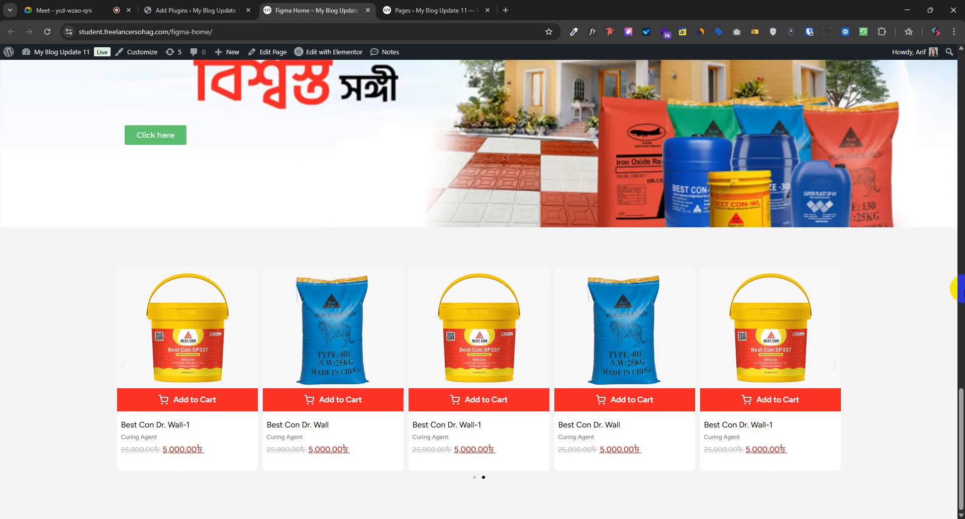
# - Search the WordPress plugin directory for "Fox"
pyautogui.click(197, 6)
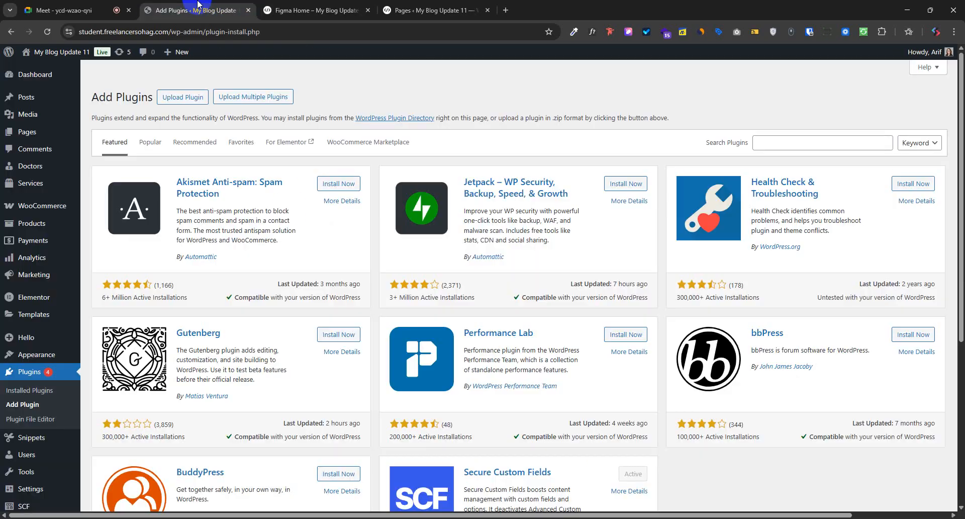
pyautogui.click(779, 142)
pyautogui.click(302, 10)
pyautogui.click(171, 9)
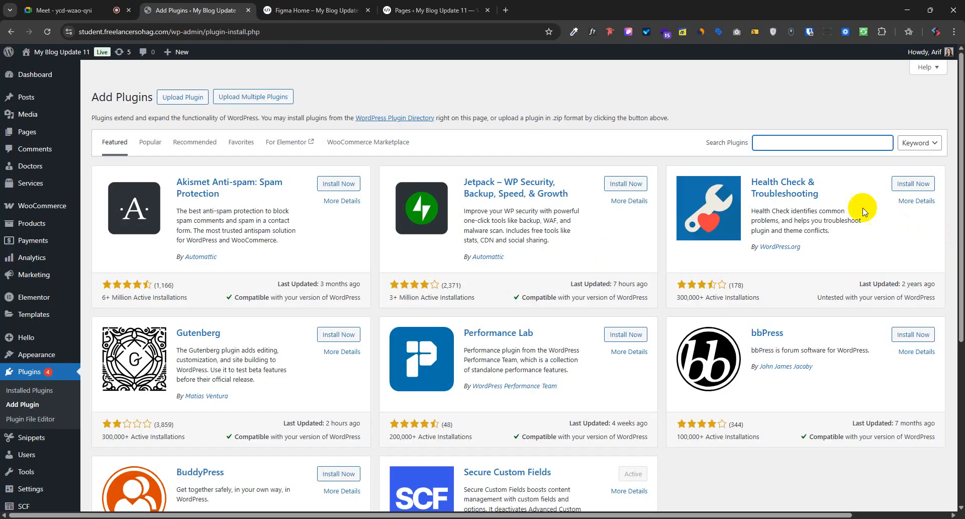
pyautogui.click(766, 144)
pyautogui.write('Fox')
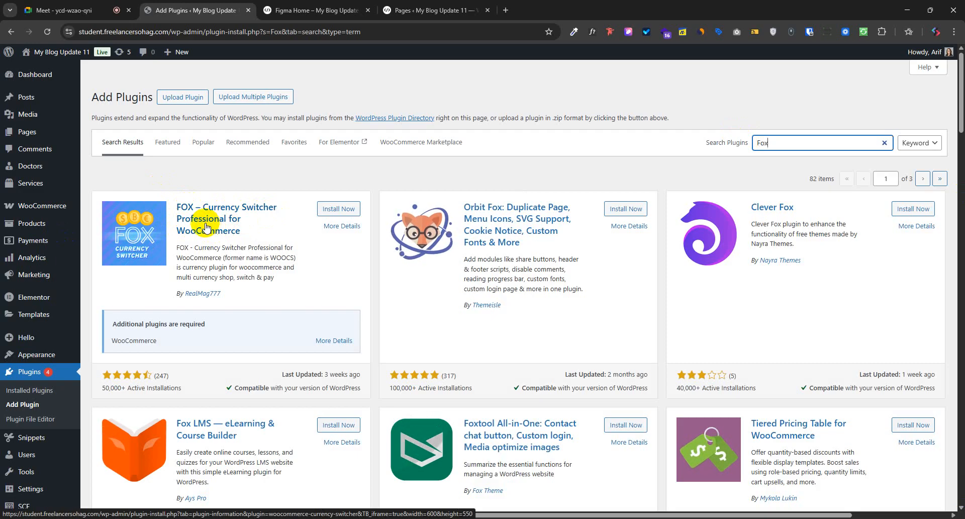
# - Install and activate the FOX – Currency Switcher Professional for WooCommerce plugin, and check it in the installed plugins list
pyautogui.click(338, 207)
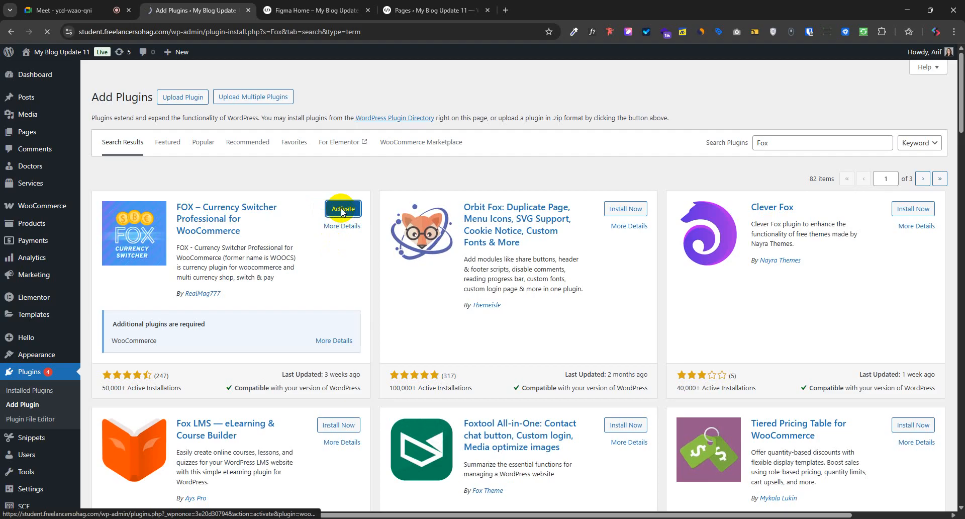
pyautogui.click(342, 211)
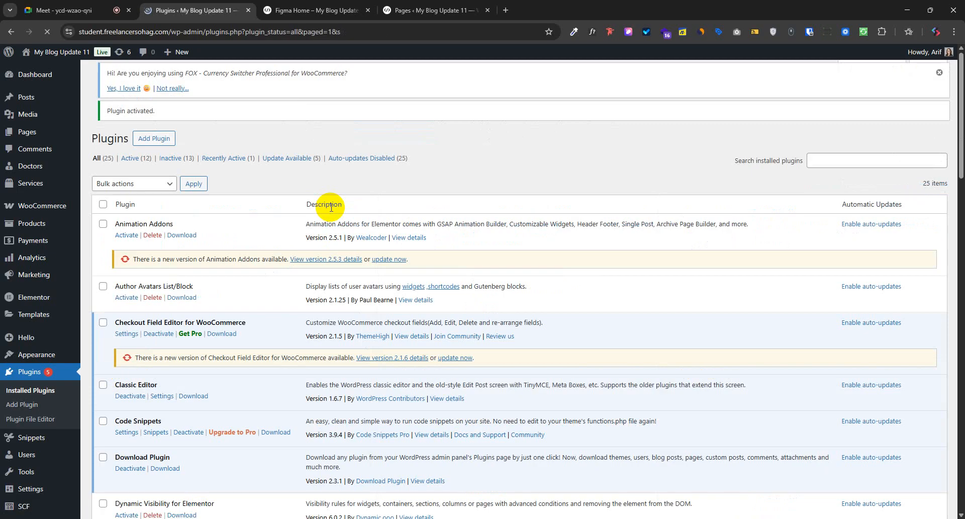
pyautogui.scroll(-10, 341, 428)
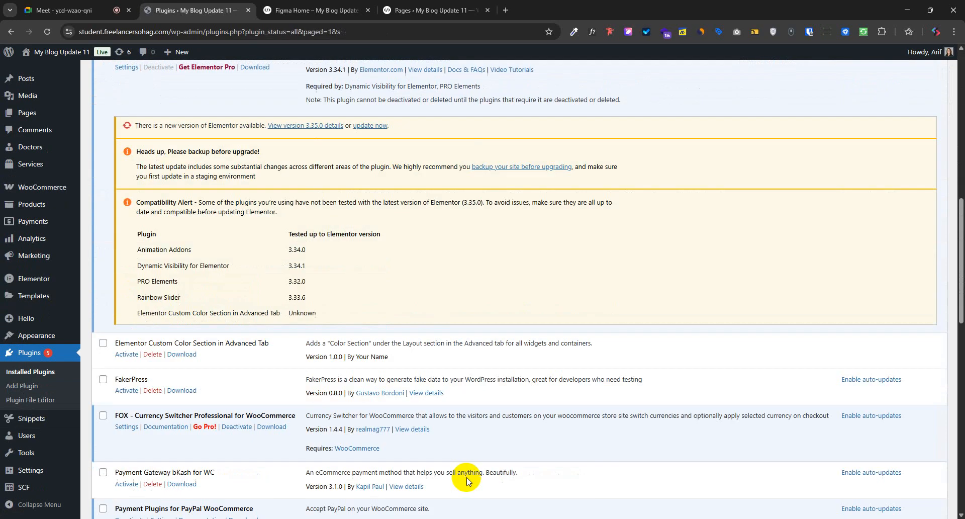
pyautogui.scroll(10, 443, 465)
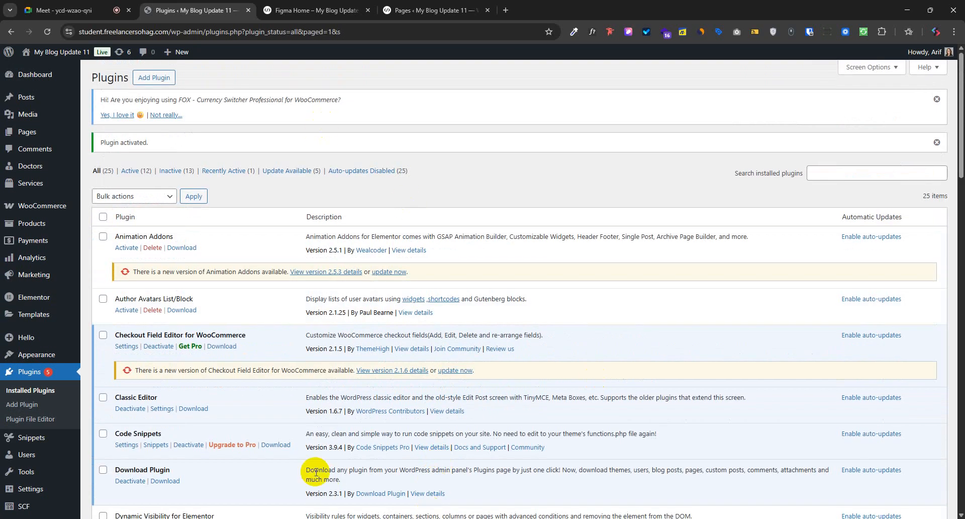
pyautogui.hotkey('ctrl', 'Tab')
pyautogui.hotkey('ctrl', 'shift', 'Tab')
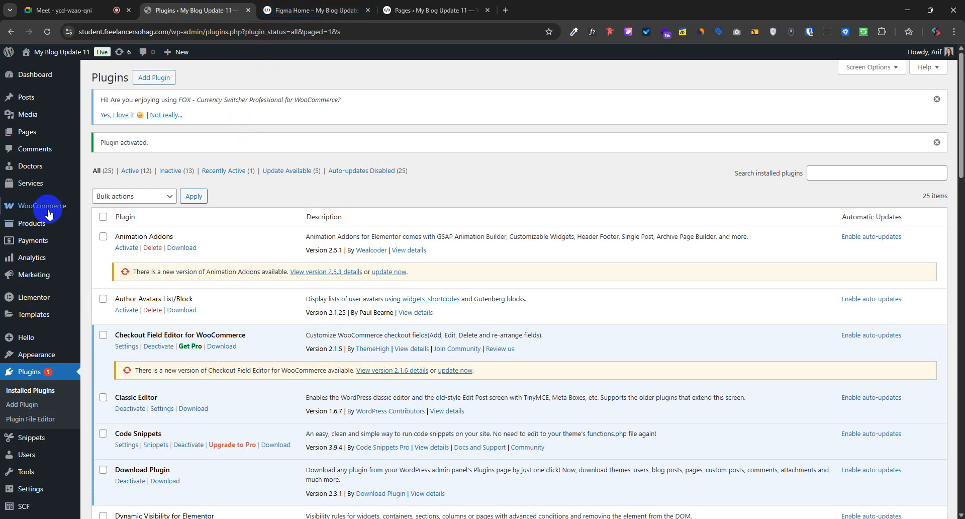
# - Open the Currency section of the WooCommerce settings and look over the FOX currency list
pyautogui.moveTo(48, 207)
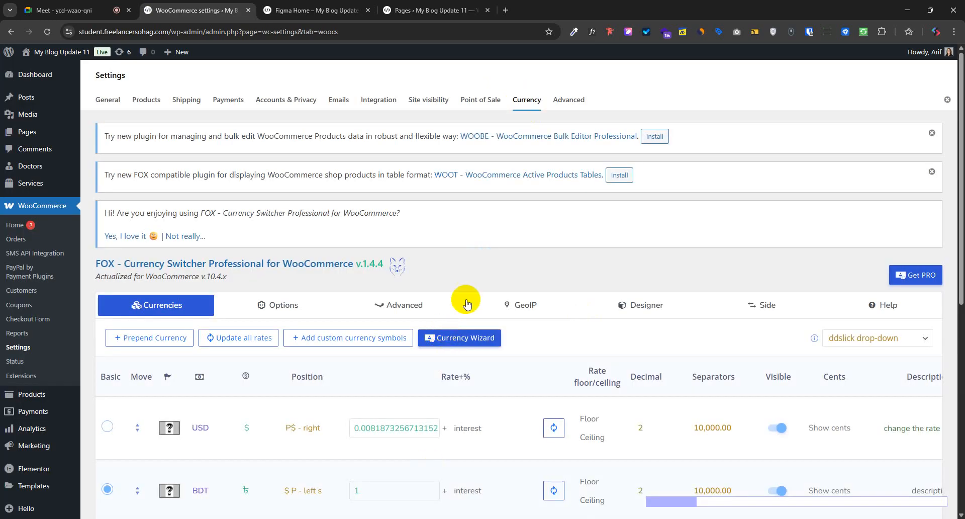
pyautogui.scroll(-4, 477, 372)
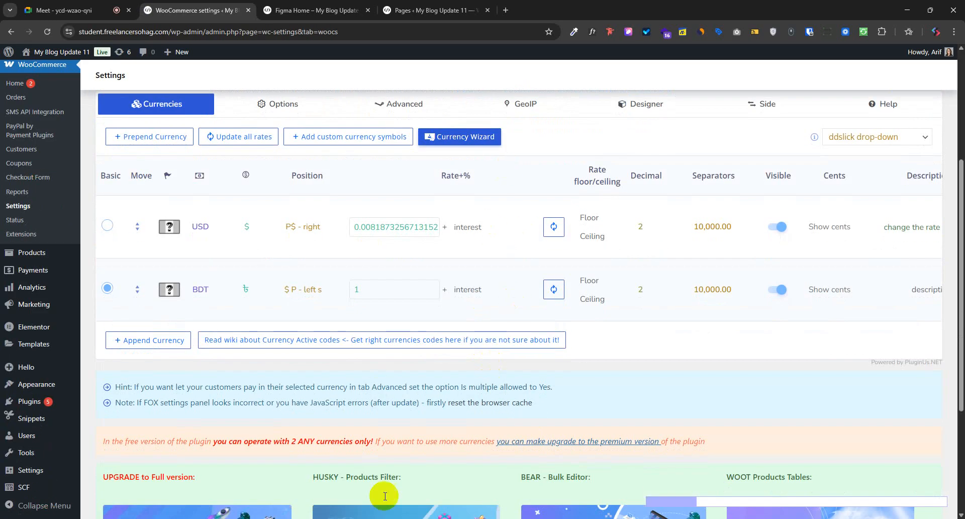
pyautogui.scroll(3, 385, 496)
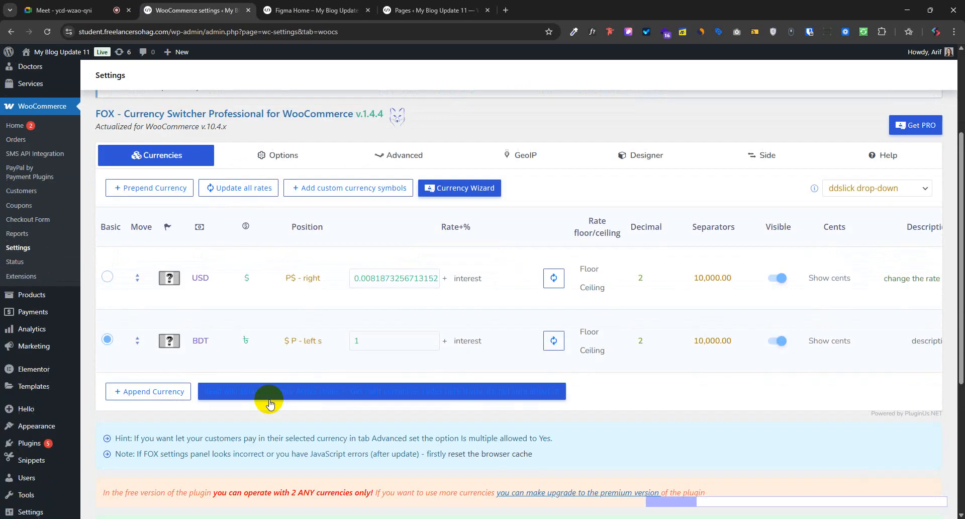
# - Examine the USD and BDT entries in the FOX currency list and the Currency Wizard option
pyautogui.click(204, 277)
pyautogui.click(204, 339)
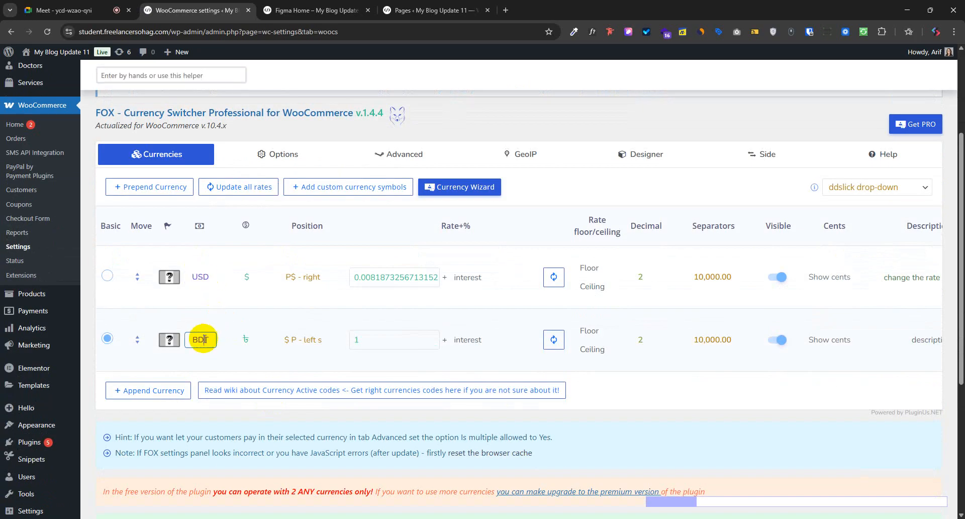
pyautogui.doubleClick(194, 342)
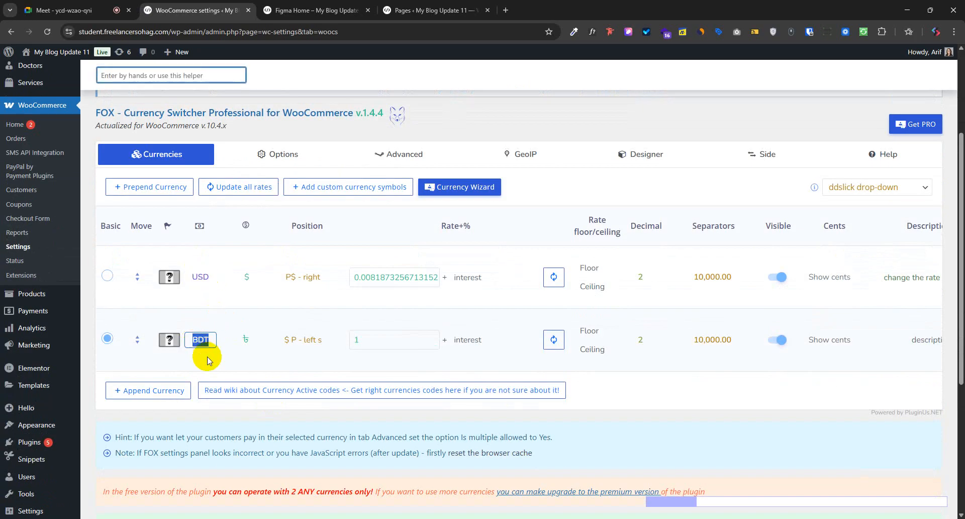
pyautogui.doubleClick(201, 276)
pyautogui.scroll(2, 303, 371)
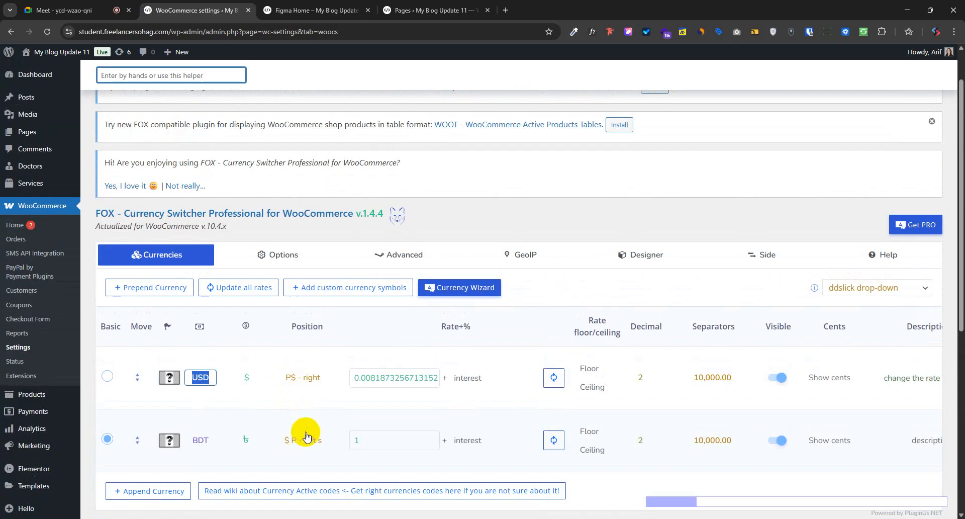
pyautogui.click(444, 284)
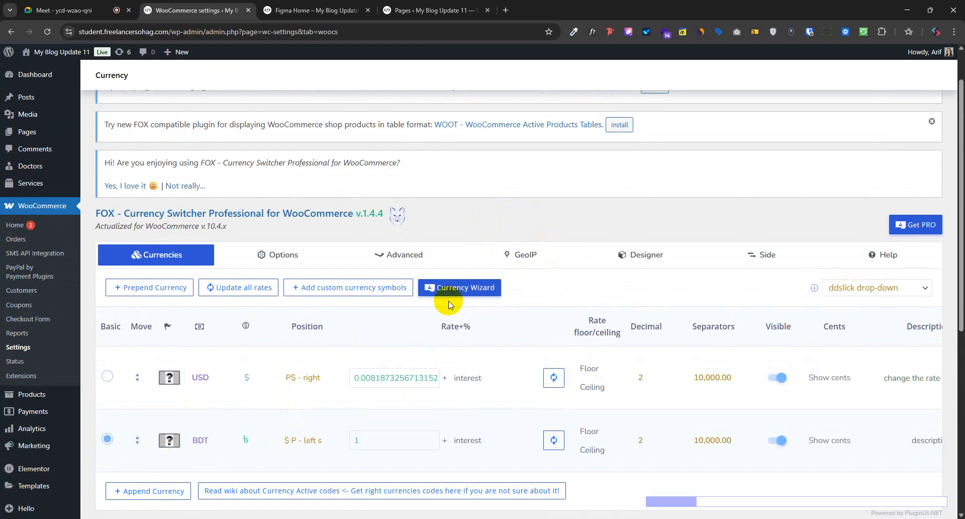
pyautogui.scroll(1, 453, 302)
pyautogui.scroll(-4, 430, 394)
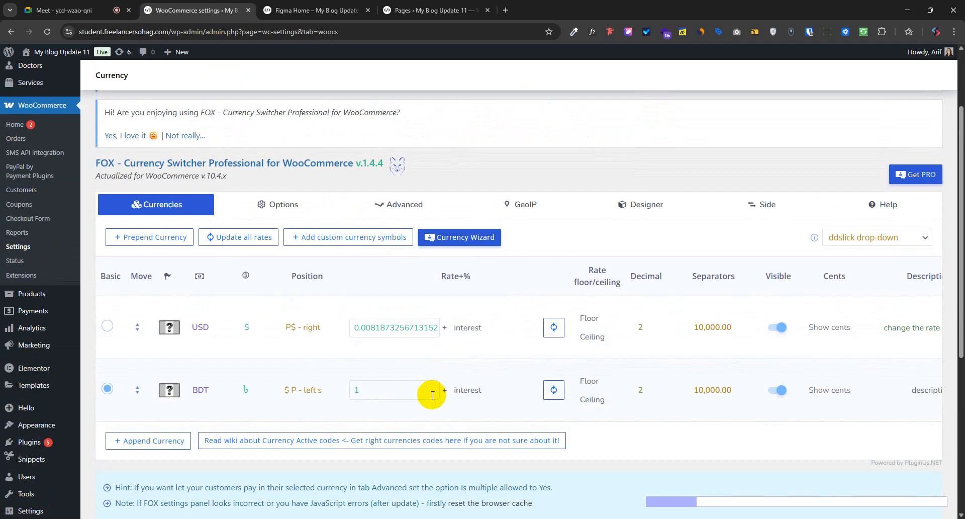
pyautogui.scroll(4, 226, 193)
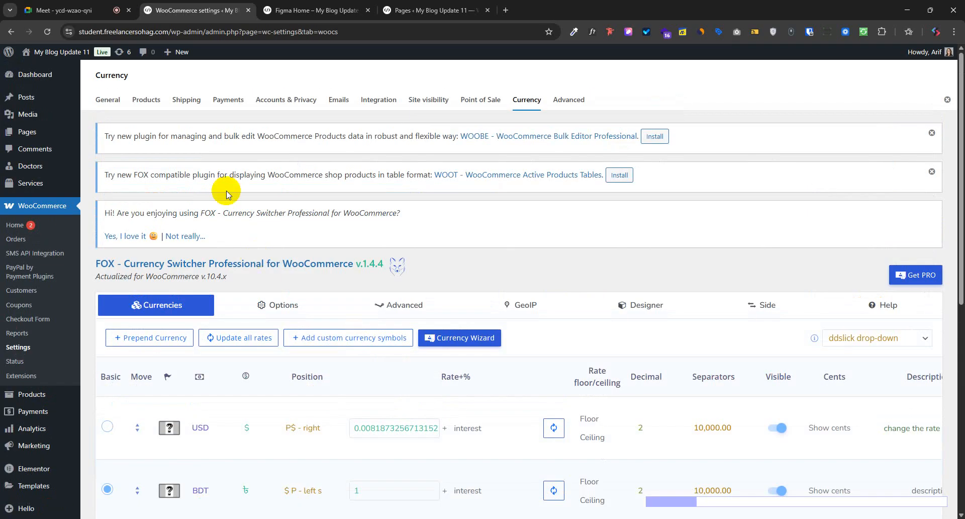
# - Open the WooCommerce General settings in a new browser tab and go to the Currency options
pyautogui.rightClick(103, 99)
pyautogui.click(131, 107)
pyautogui.moveTo(325, 4); pyautogui.dragTo(215, 7)
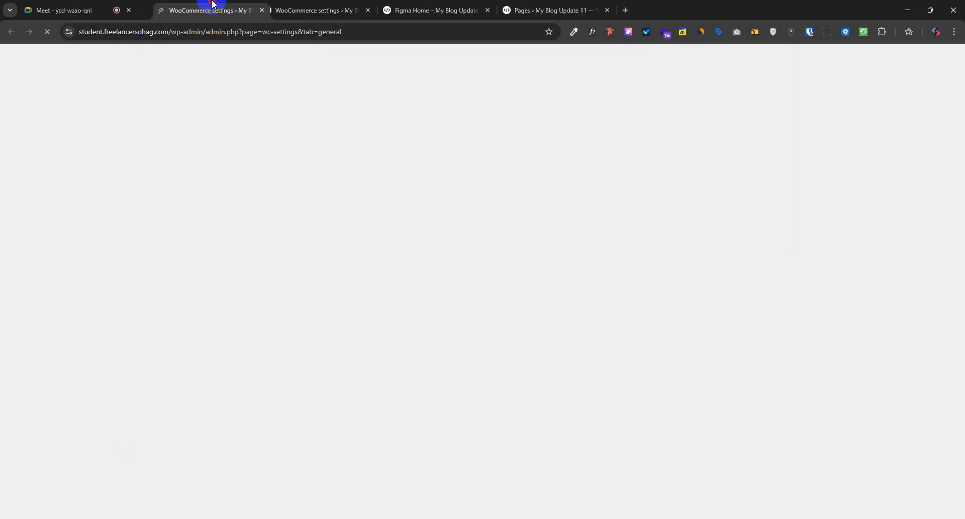
pyautogui.scroll(-4, 282, 362)
pyautogui.scroll(-3, 287, 383)
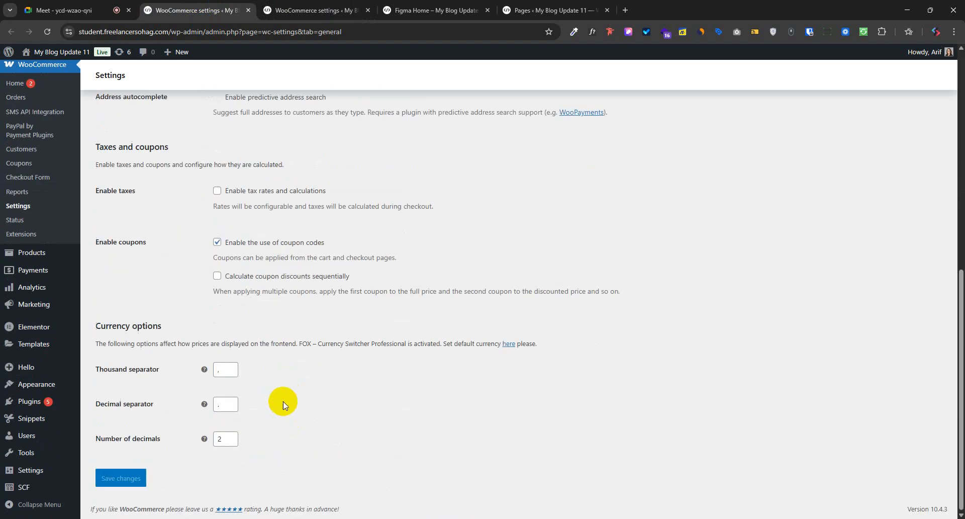
# - Look through the WooCommerce General settings, from the store address down to the Currency options
pyautogui.scroll(7, 280, 400)
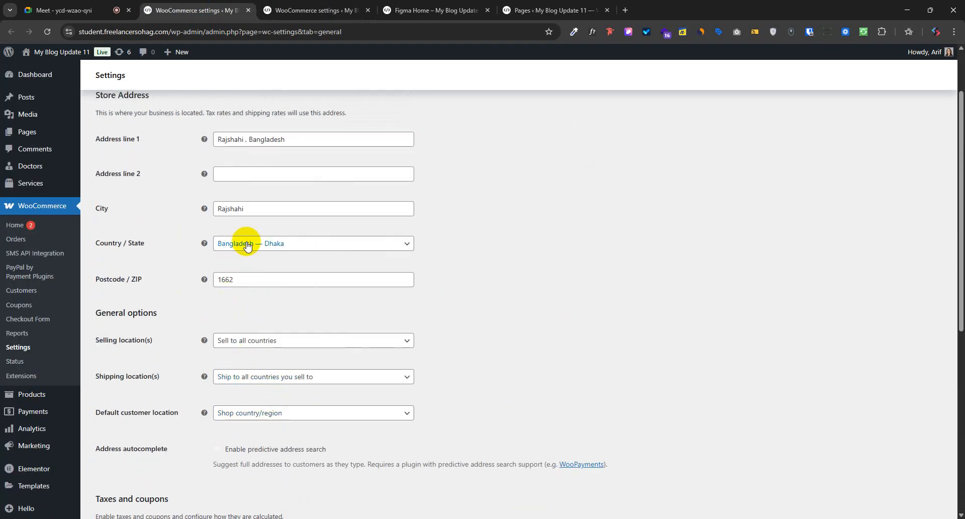
pyautogui.scroll(-1, 252, 433)
pyautogui.scroll(-6, 254, 432)
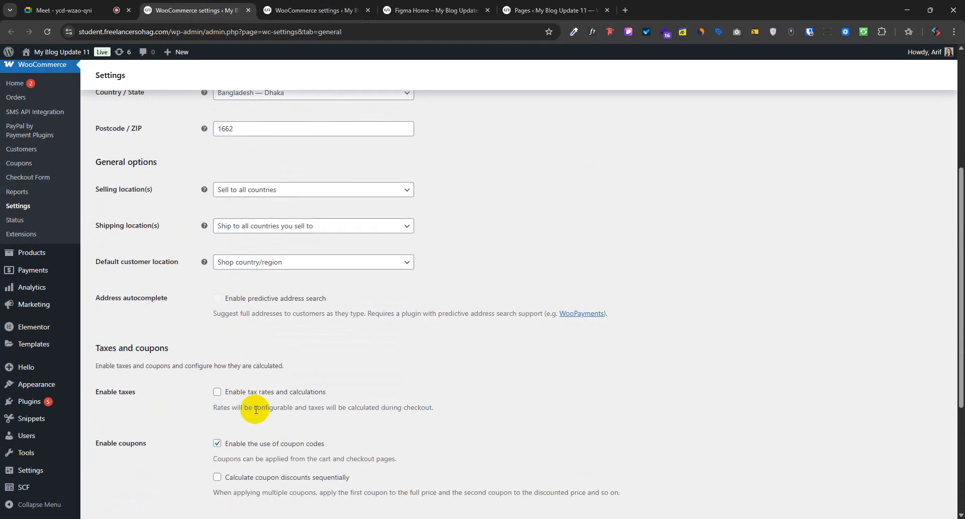
pyautogui.scroll(5, 260, 442)
pyautogui.scroll(4, 267, 391)
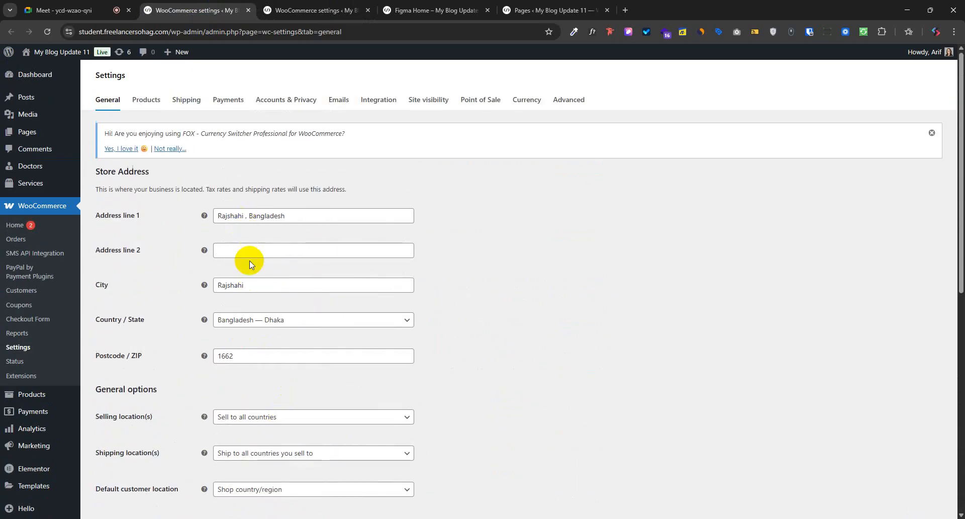
pyautogui.scroll(-4, 259, 338)
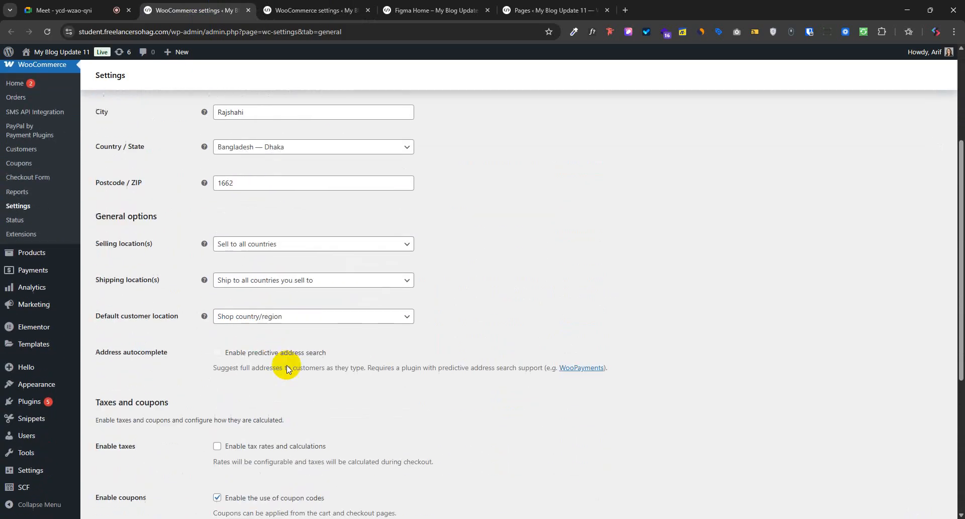
pyautogui.scroll(-5, 288, 369)
pyautogui.scroll(9, 301, 402)
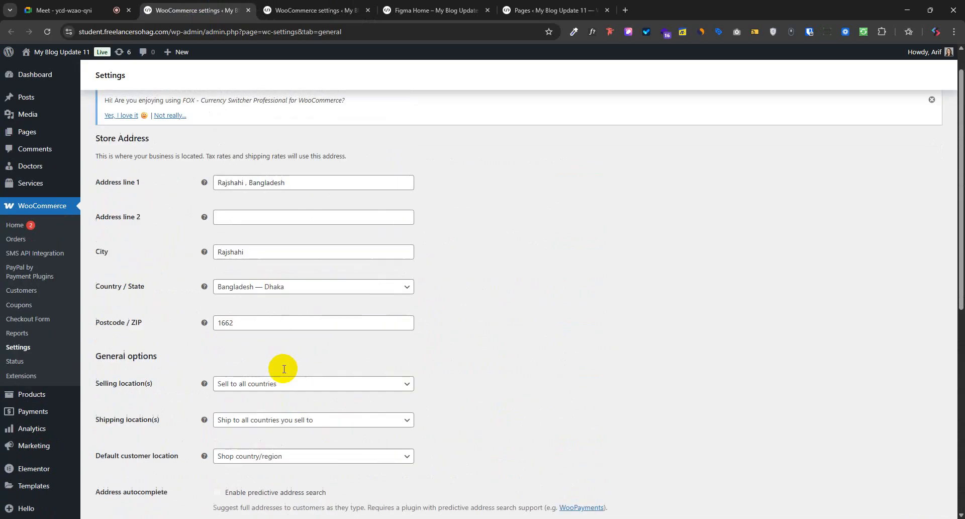
# - Open the Currency section of the WooCommerce settings and review its currency list
pyautogui.click(525, 101)
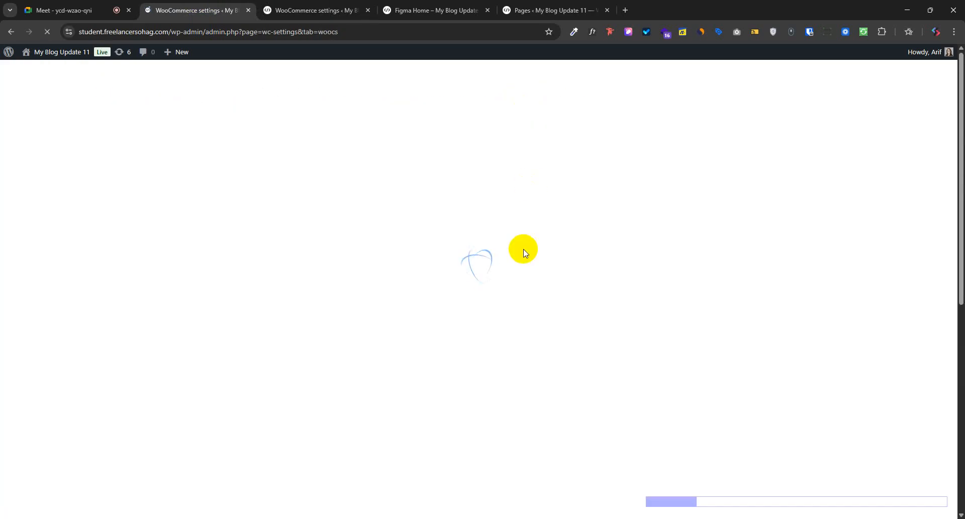
pyautogui.scroll(-5, 509, 407)
pyautogui.scroll(5, 339, 319)
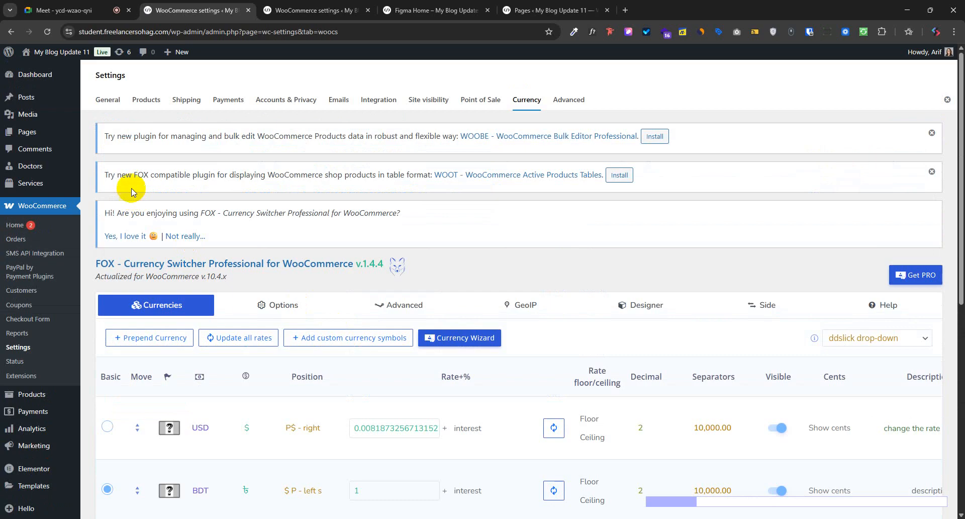
pyautogui.scroll(-1, 454, 401)
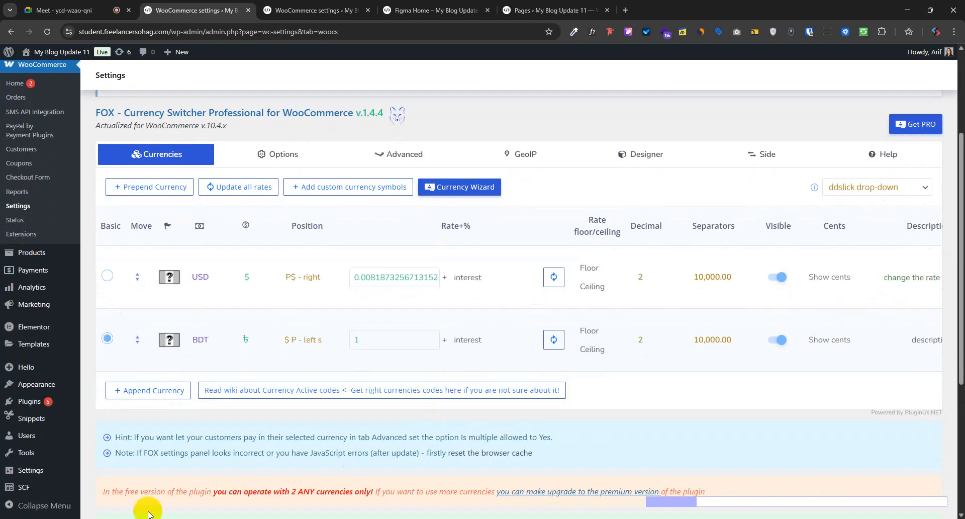
# - Open the installed plugins list in a new browser tab and deactivate FOX – Currency Switcher Professional for WooCommerce
pyautogui.moveTo(29, 401)
pyautogui.rightClick(98, 405)
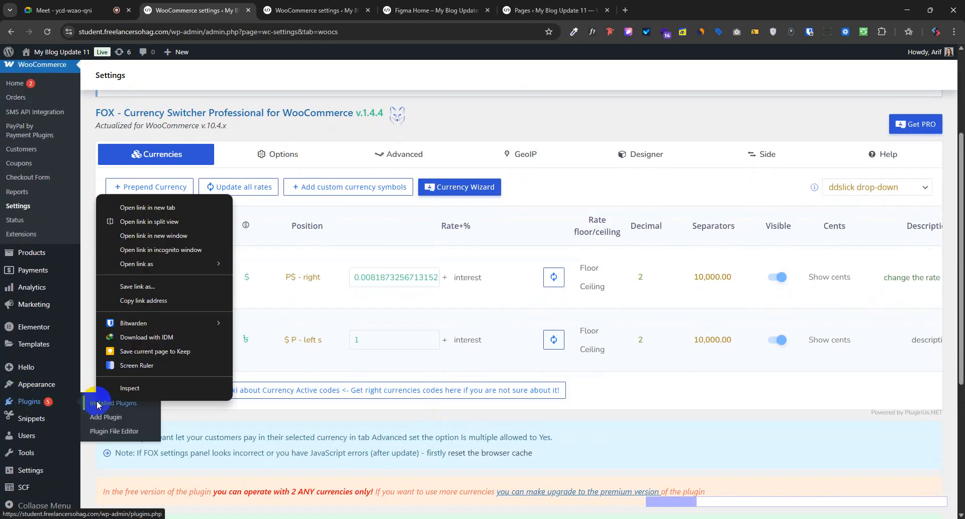
pyautogui.click(148, 207)
pyautogui.click(296, 7)
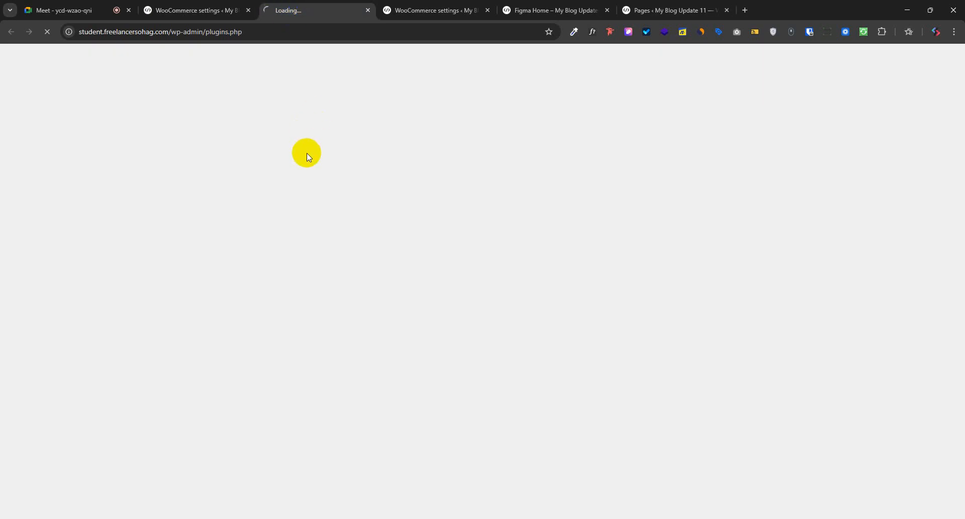
pyautogui.scroll(-4, 258, 297)
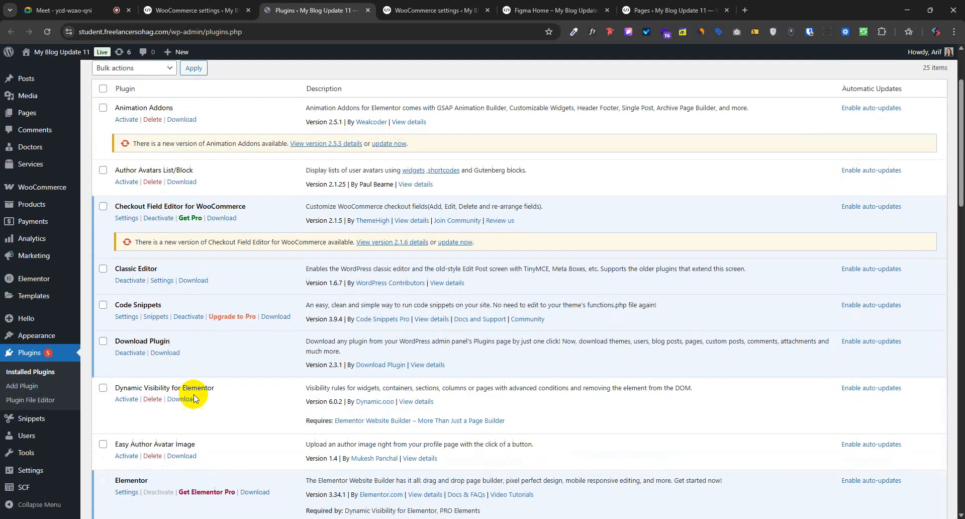
pyautogui.scroll(-6, 177, 399)
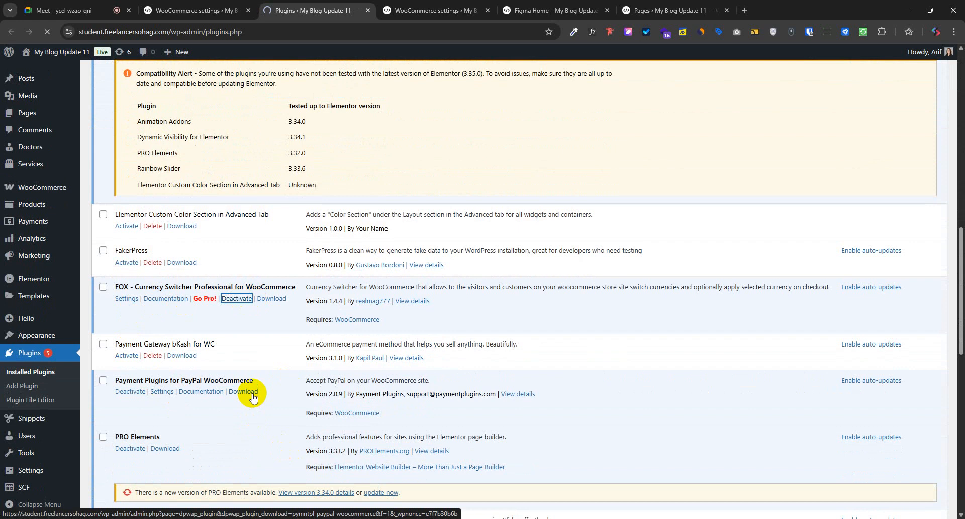
# - Reload the WooCommerce settings and examine the currency, position, separator and decimals fields under Currency options
pyautogui.click(171, 7)
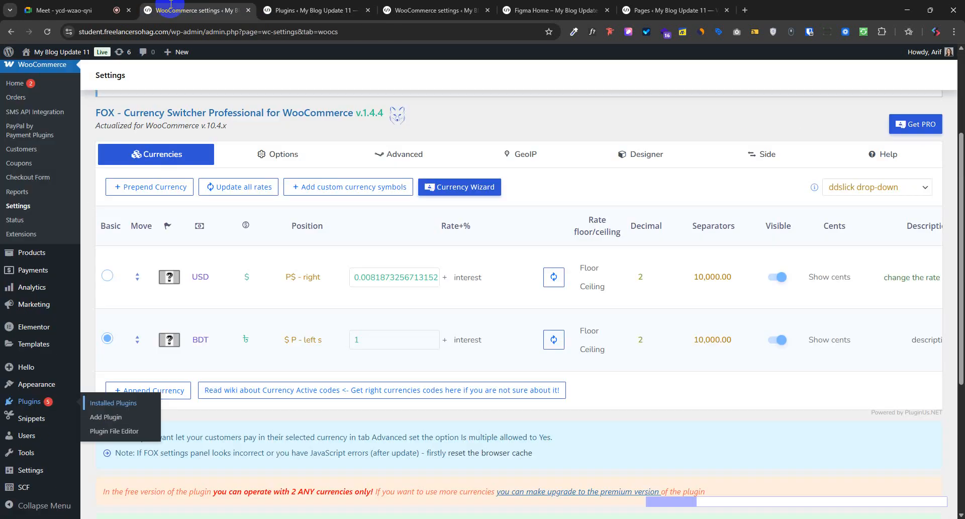
pyautogui.click(44, 34)
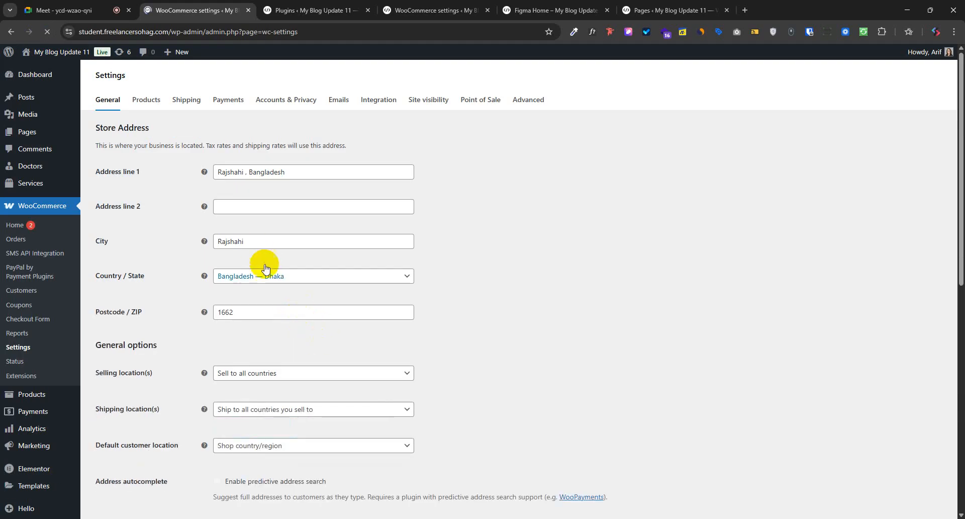
pyautogui.scroll(-4, 271, 302)
pyautogui.scroll(-5, 289, 357)
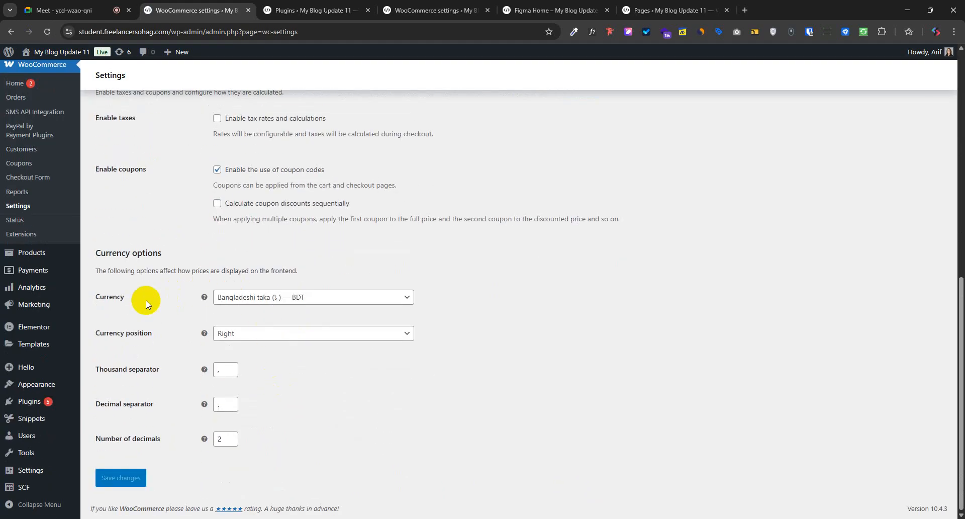
pyautogui.moveTo(129, 298); pyautogui.dragTo(103, 296)
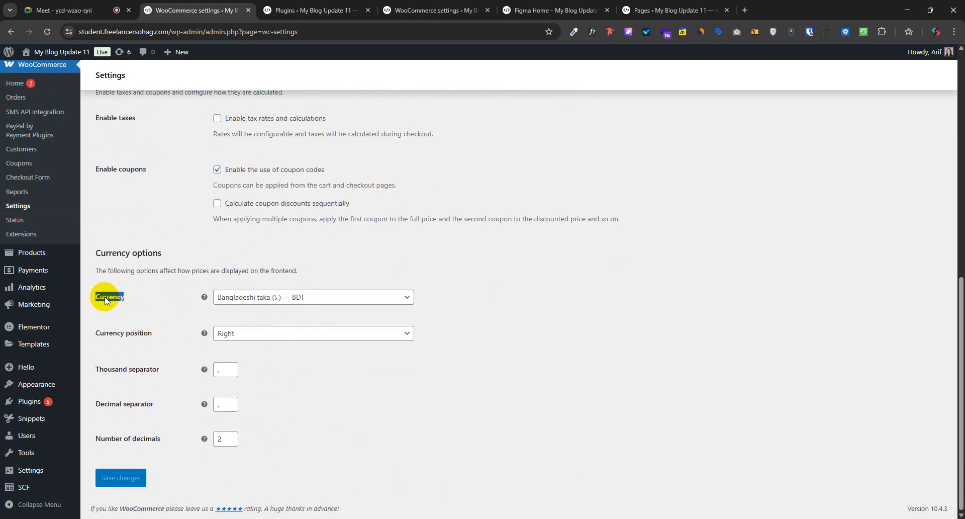
pyautogui.scroll(2, 362, 345)
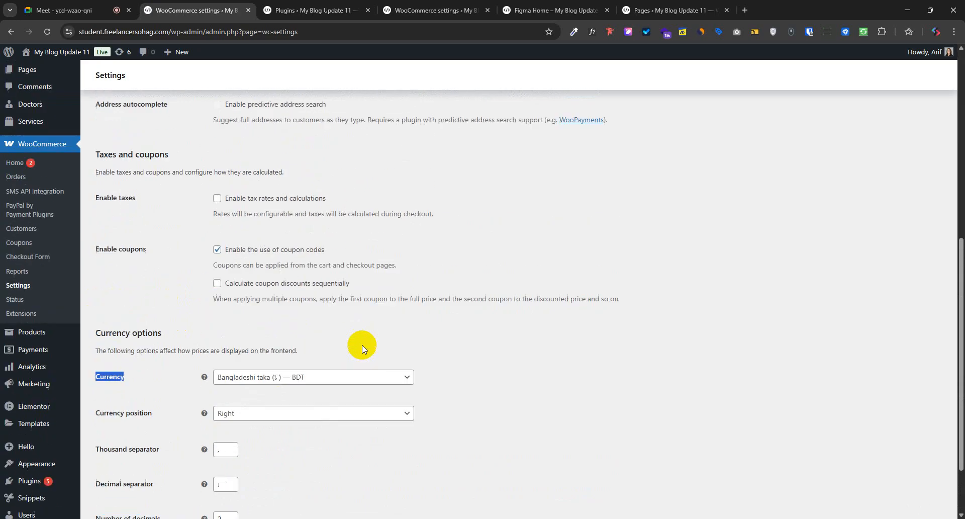
pyautogui.scroll(-2, 358, 398)
pyautogui.scroll(2, 307, 381)
pyautogui.scroll(-3, 303, 417)
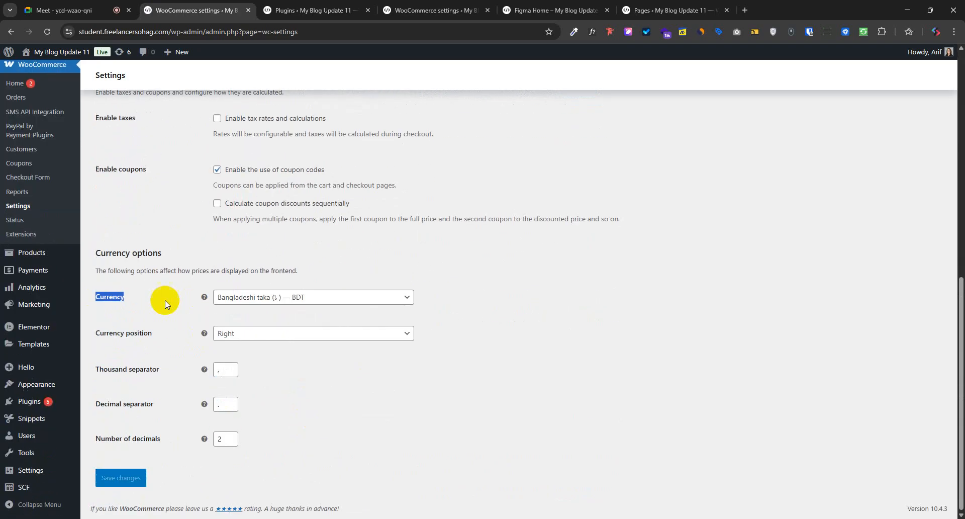
pyautogui.moveTo(107, 270); pyautogui.dragTo(261, 444)
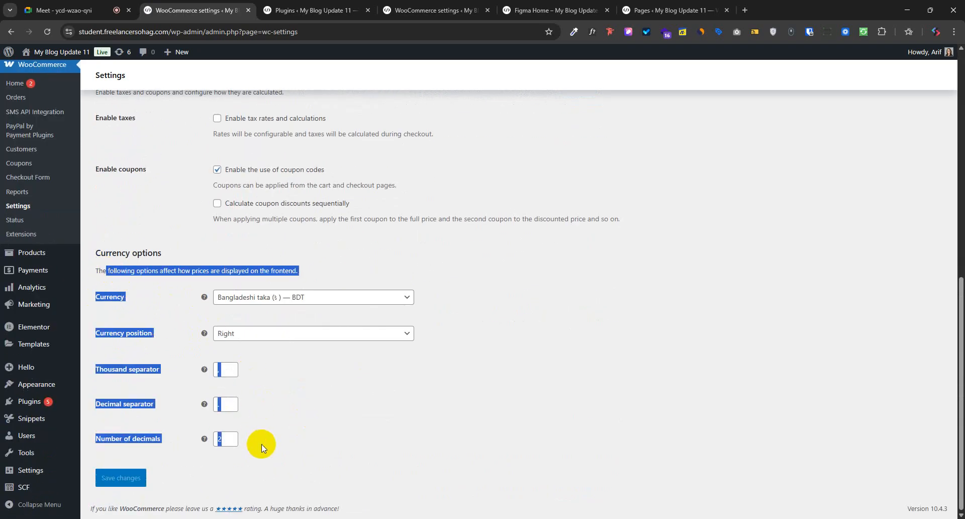
# - Activate FOX – Currency Switcher Professional for WooCommerce again from the installed plugins list
pyautogui.click(310, 10)
pyautogui.scroll(-6, 173, 377)
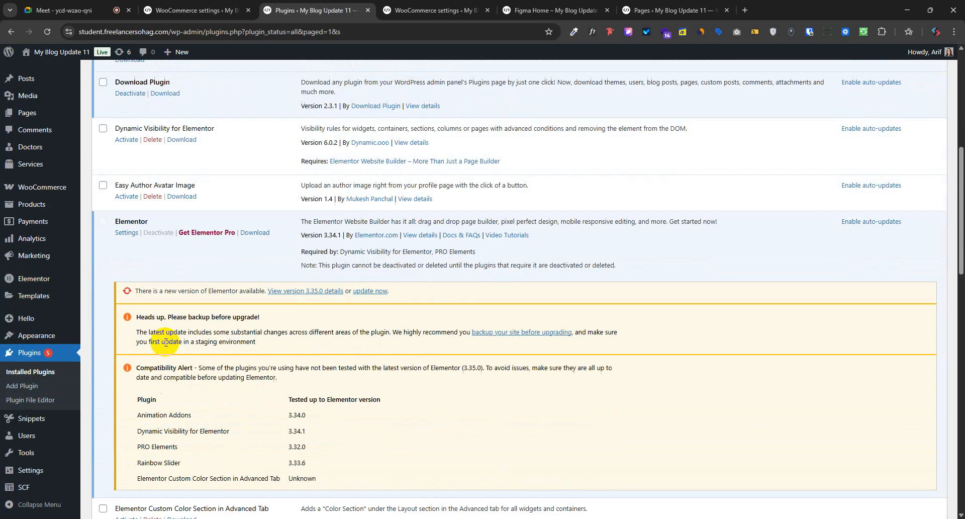
pyautogui.scroll(-4, 167, 345)
pyautogui.scroll(-3, 144, 340)
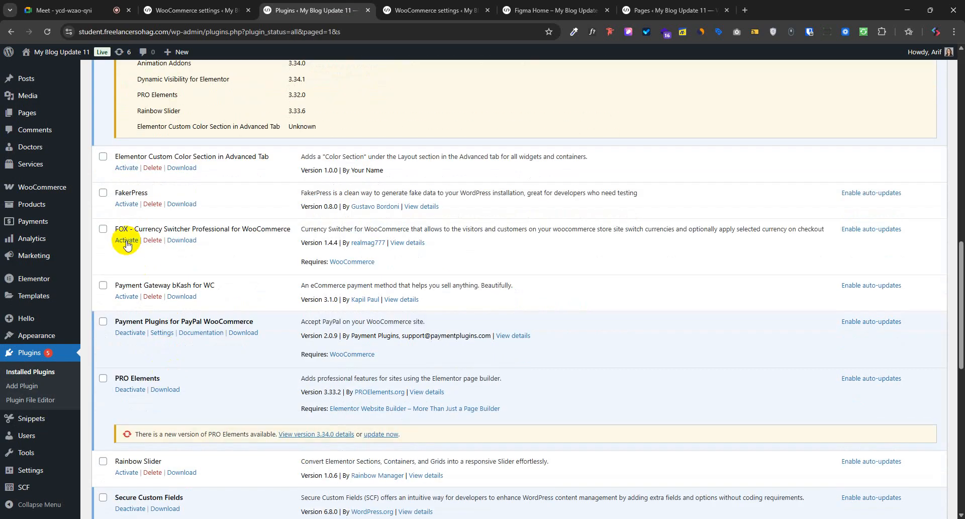
pyautogui.click(201, 6)
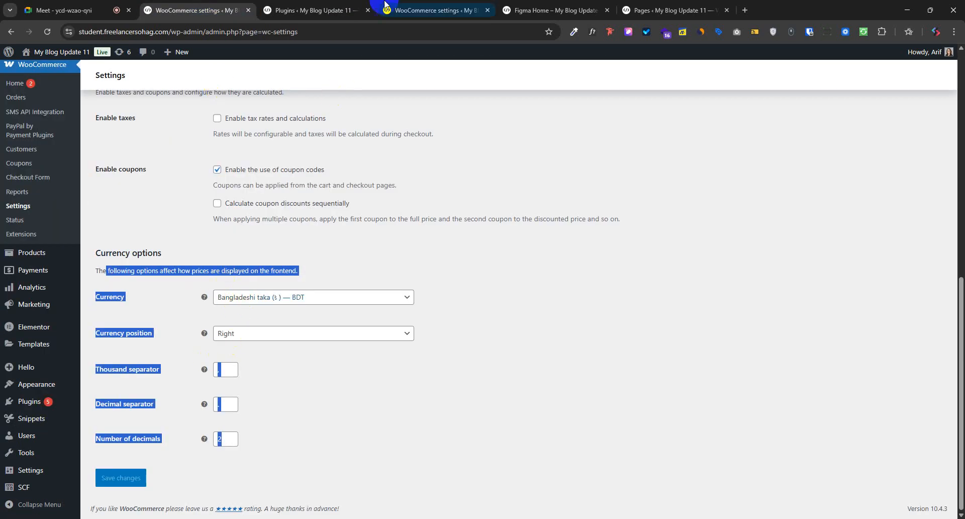
pyautogui.click(309, 10)
pyautogui.click(127, 241)
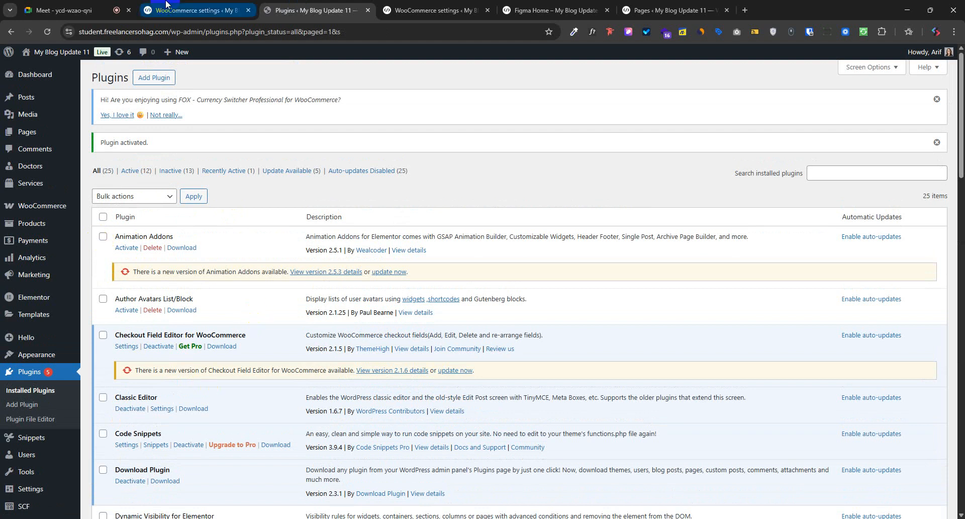
# - Return to the Currency section of the WooCommerce settings and try to prepend another currency, declining the visit to the plugin page
pyautogui.click(196, 10)
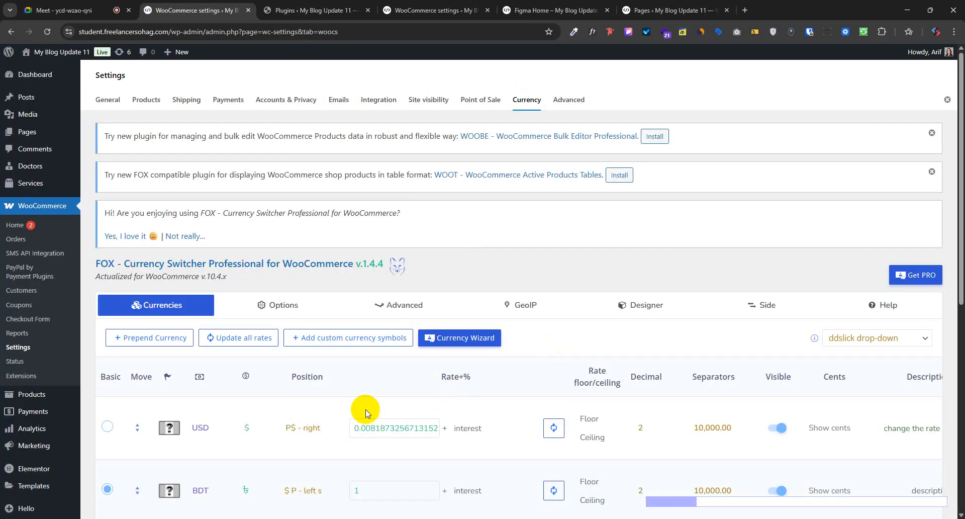
pyautogui.scroll(-2, 361, 411)
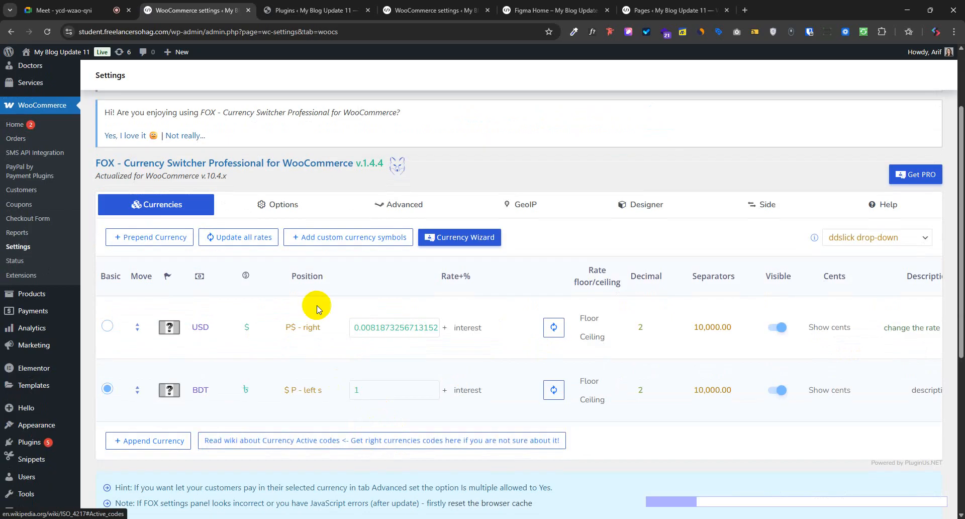
pyautogui.click(166, 241)
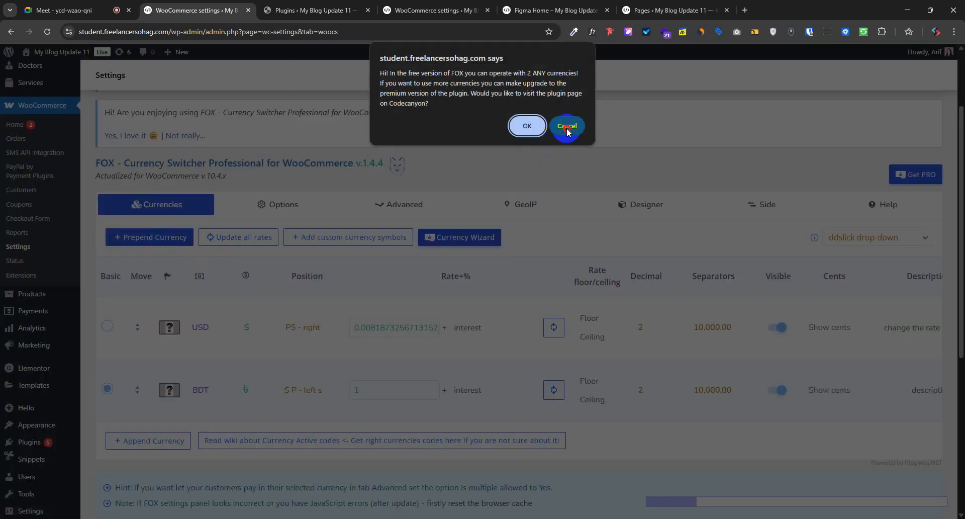
pyautogui.click(566, 126)
# - Read the hints and the free-version note below the FOX currency list and return to the currency rows
pyautogui.scroll(-1, 345, 374)
pyautogui.scroll(-3, 344, 368)
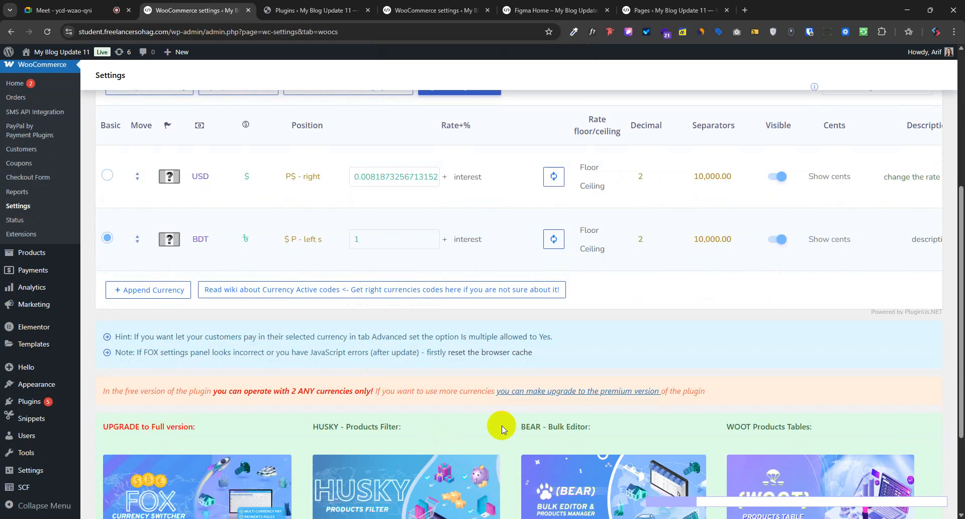
pyautogui.scroll(2, 523, 384)
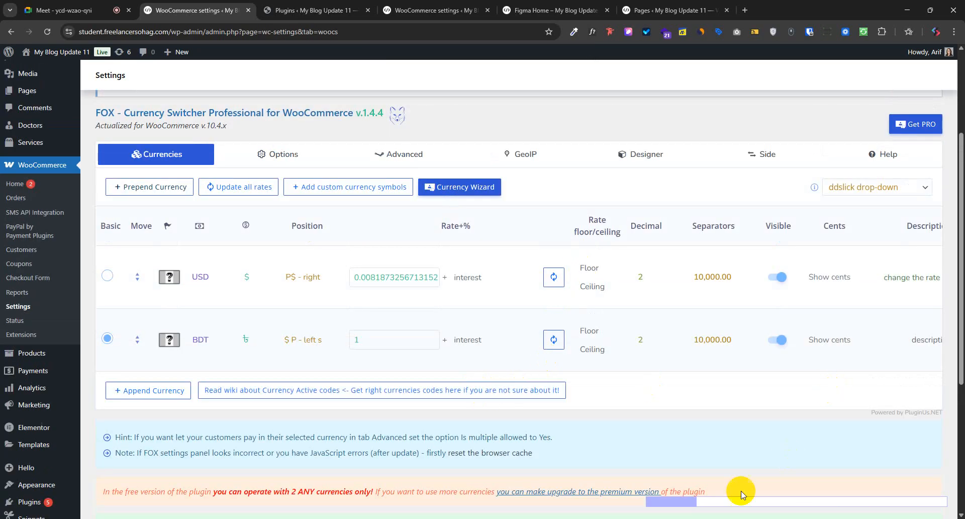
pyautogui.moveTo(683, 502)
pyautogui.mouseDown()
pyautogui.moveTo(890, 502)
pyautogui.moveTo(959, 514)
pyautogui.moveTo(676, 518)
pyautogui.mouseUp()
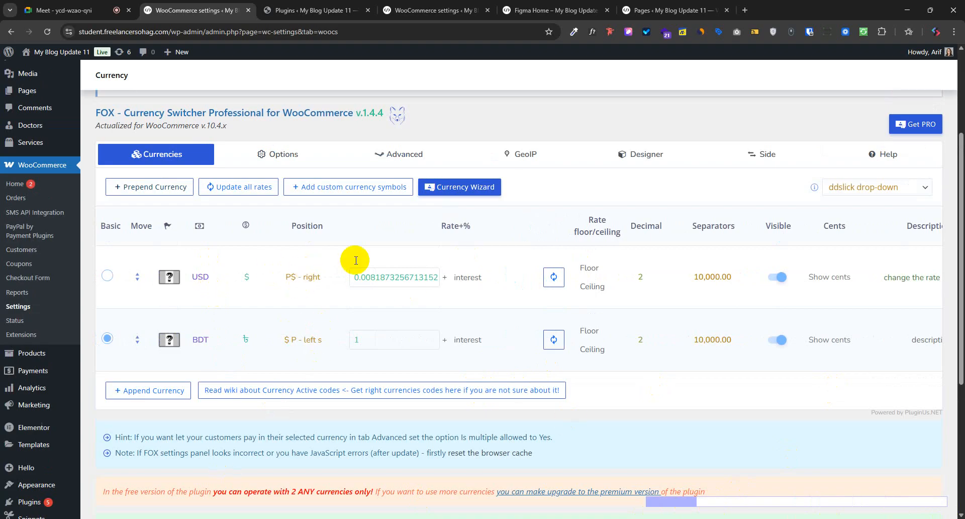
pyautogui.scroll(4, 281, 301)
pyautogui.scroll(-3, 527, 339)
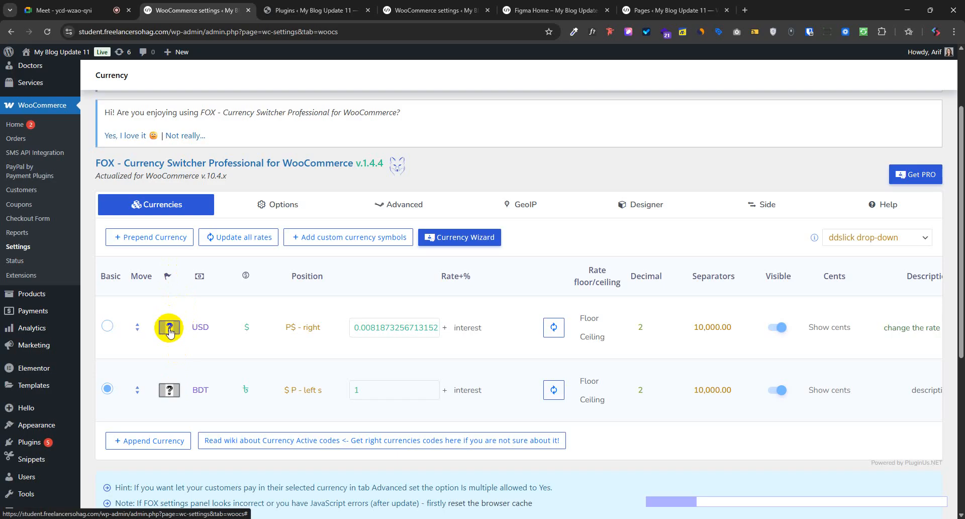
# - Inspect the currency code fields and the symbol choices of the USD and BDT rows
pyautogui.click(190, 328)
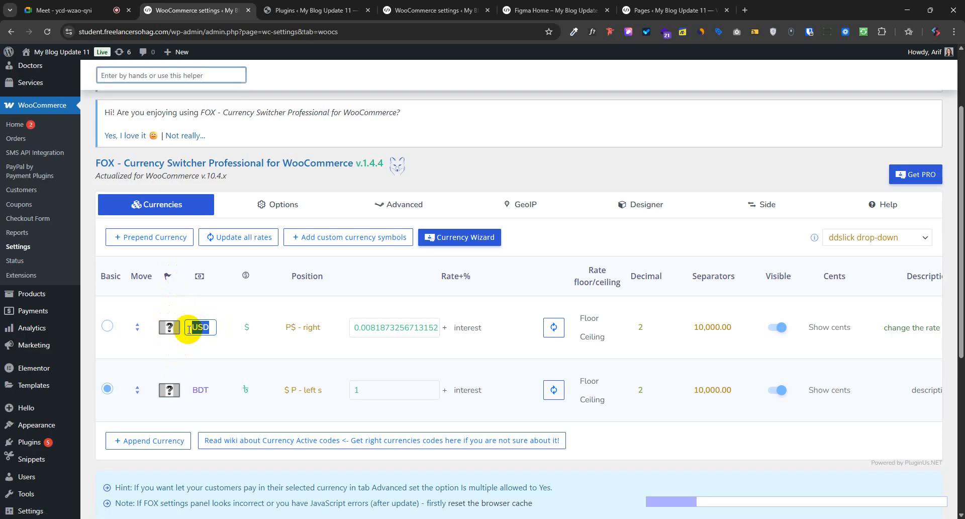
pyautogui.click(196, 390)
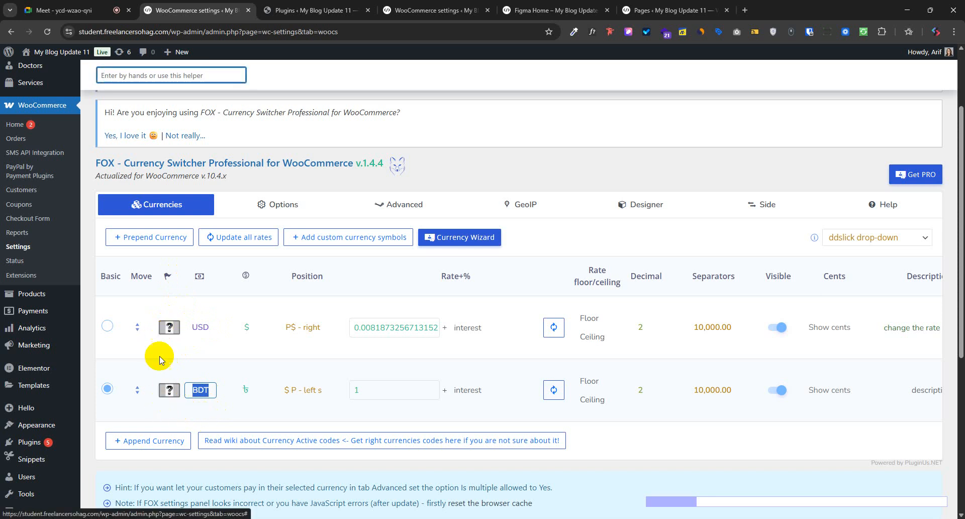
pyautogui.click(246, 328)
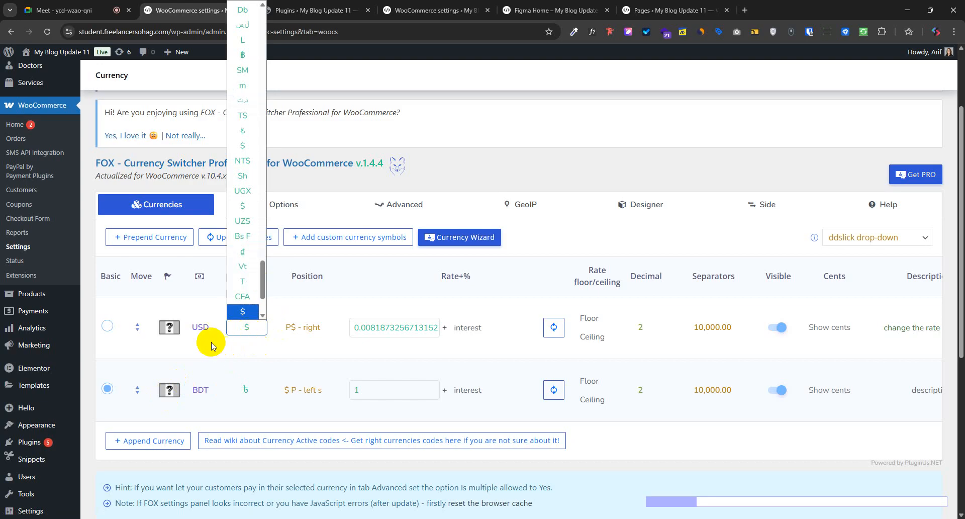
pyautogui.click(245, 392)
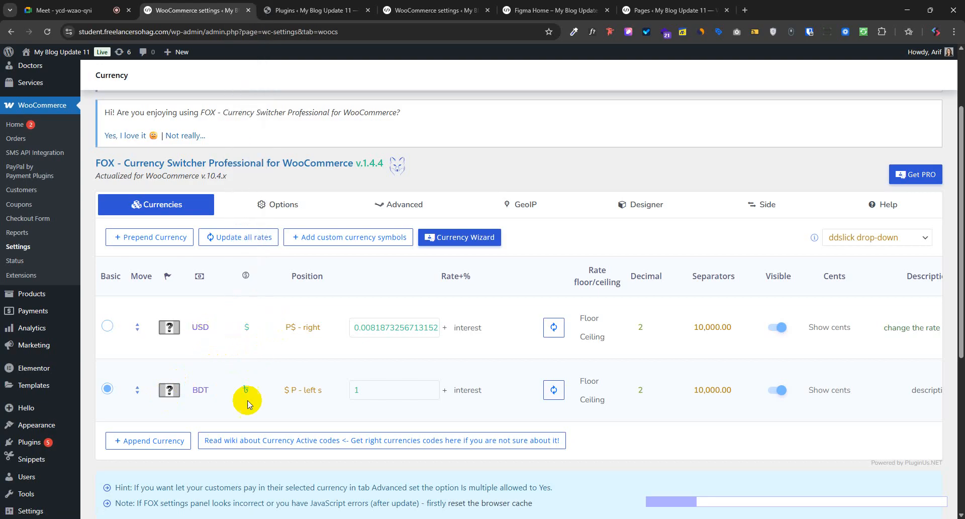
pyautogui.click(246, 393)
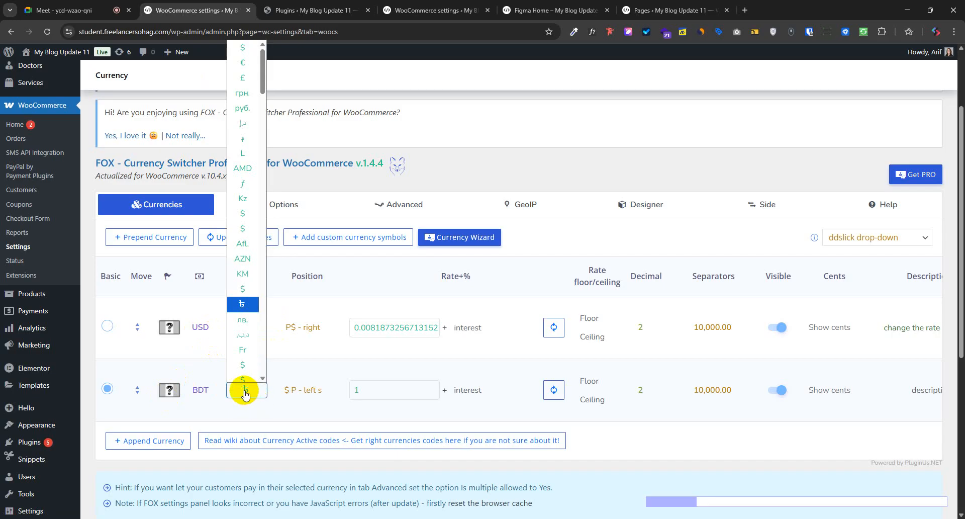
# - Inspect the symbol and position choices, keep the USD position at P$ - right, and examine the Decimal column
pyautogui.click(260, 407)
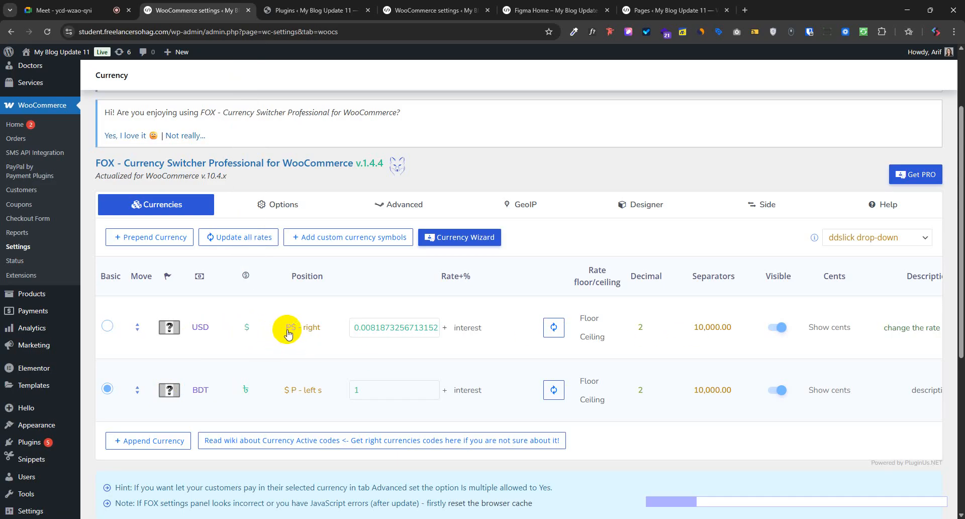
pyautogui.click(308, 332)
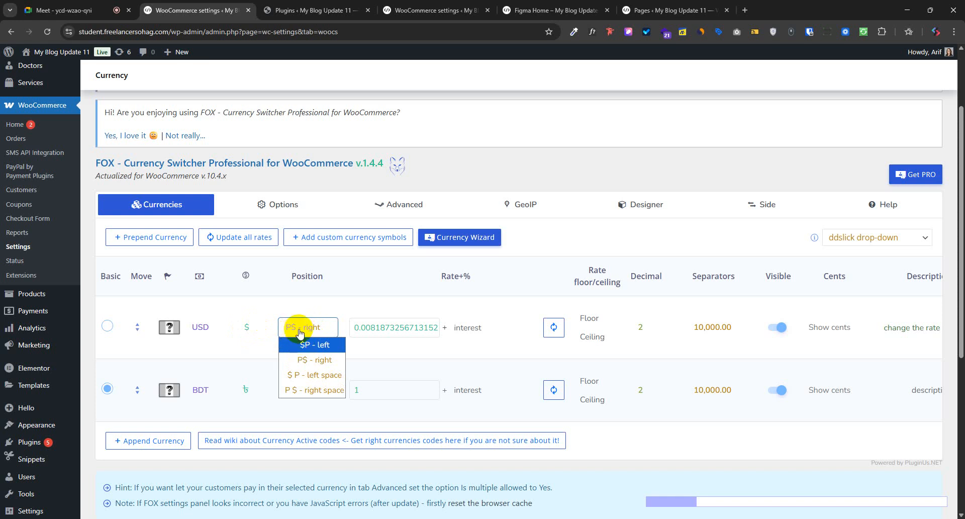
pyautogui.click(312, 358)
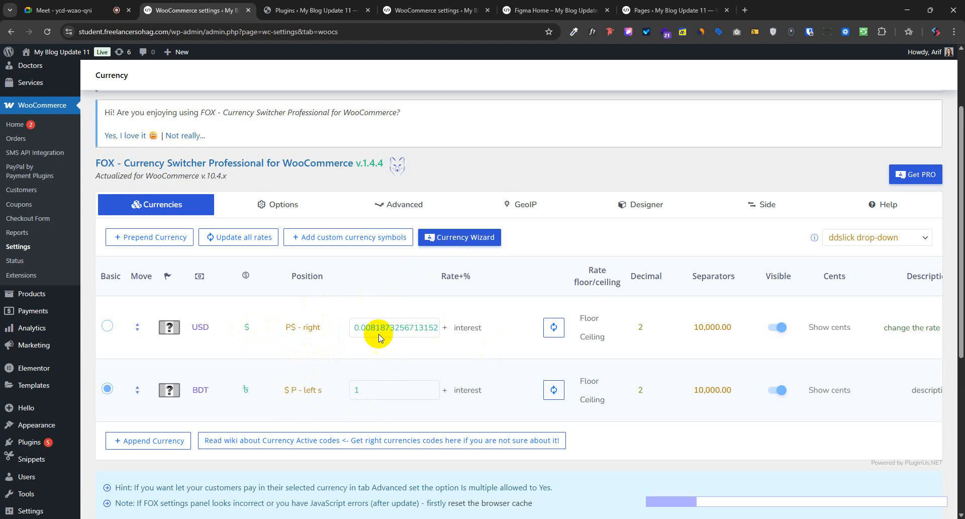
pyautogui.moveTo(683, 508); pyautogui.dragTo(945, 507)
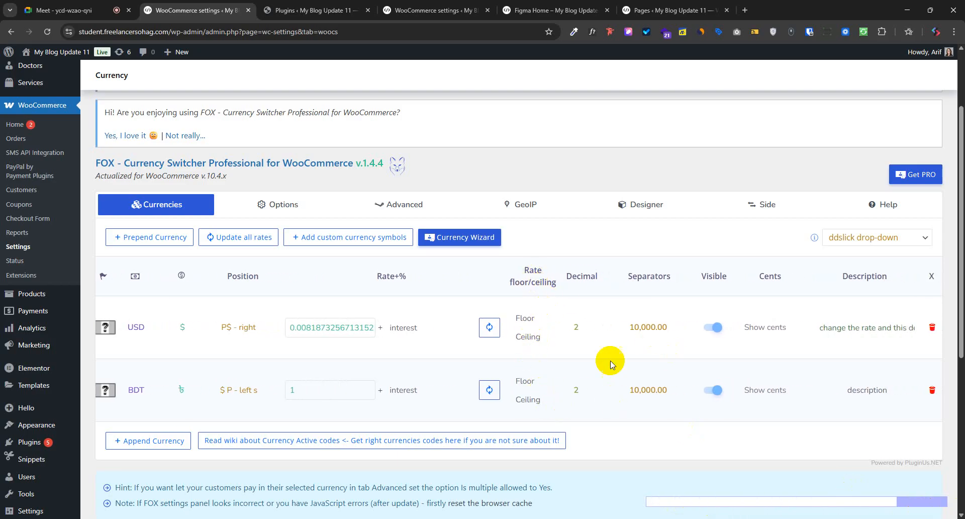
pyautogui.moveTo(572, 277); pyautogui.dragTo(599, 278)
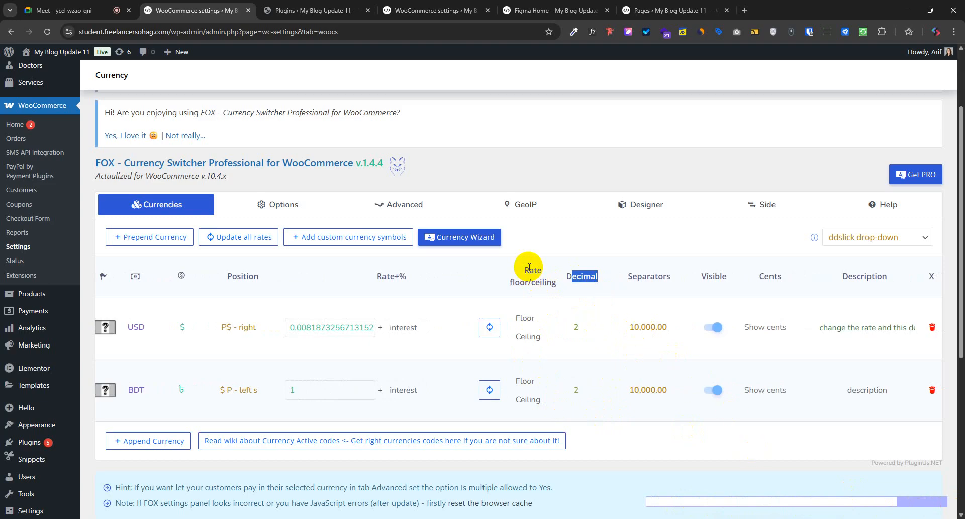
# - Start a screen snip over the FOX currency table and ready the black pen for annotating it
pyautogui.press('super+shift+s')
pyautogui.moveTo(433, 149); pyautogui.dragTo(893, 468)
pyautogui.click(681, 489)
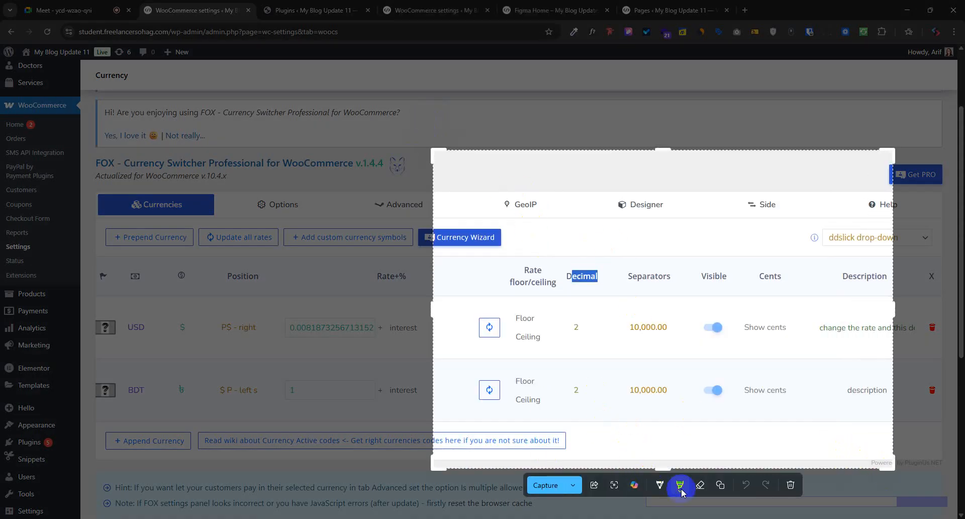
pyautogui.click(659, 486)
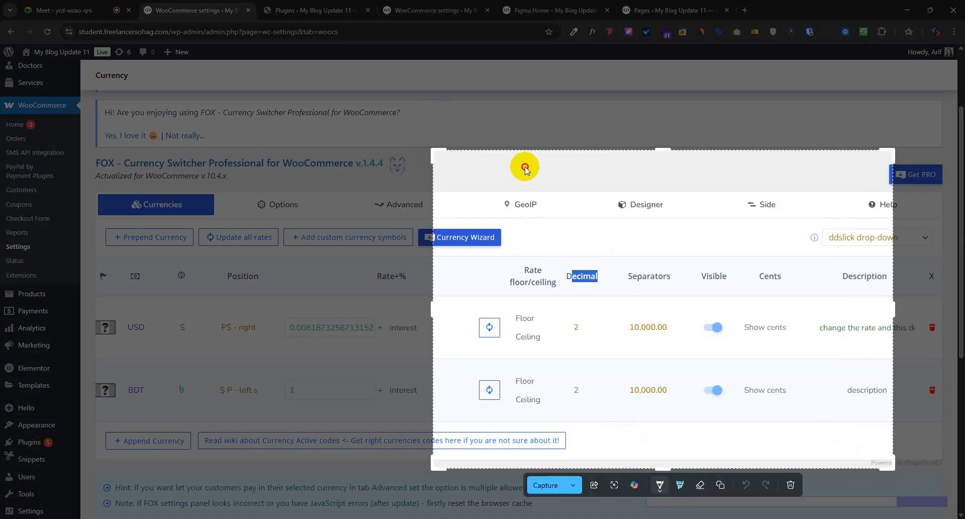
pyautogui.moveTo(528, 170); pyautogui.dragTo(529, 187)
pyautogui.click(678, 485)
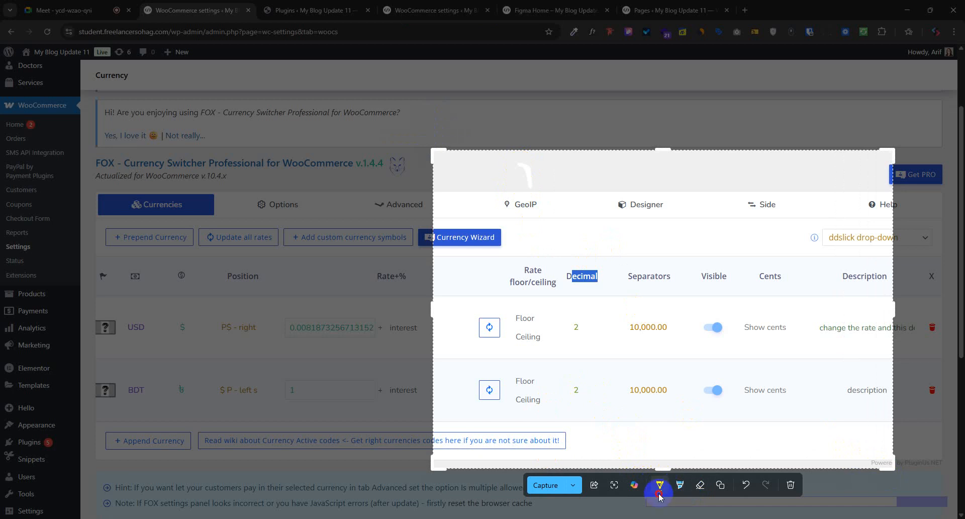
pyautogui.click(659, 492)
pyautogui.click(595, 286)
pyautogui.click(660, 486)
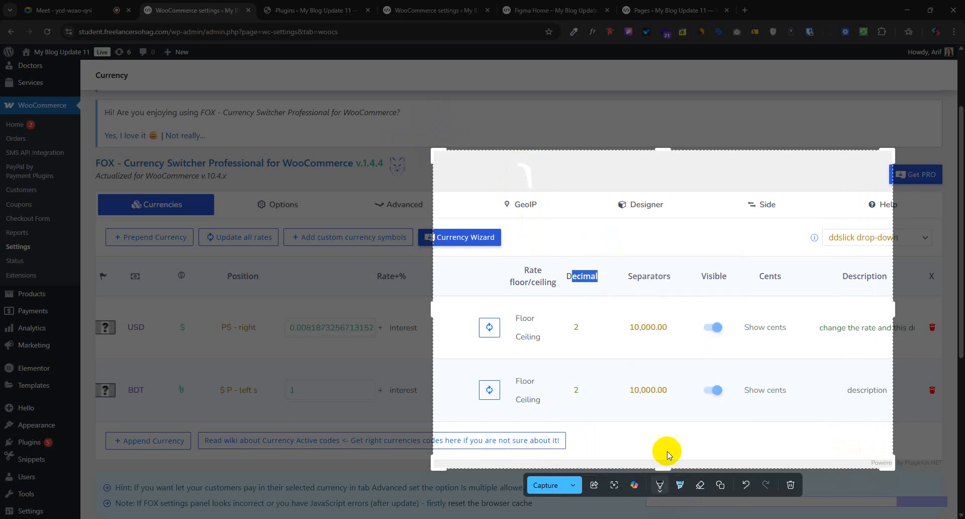
# - Handwrite the example price 10.5555 above the currency table on the snip
pyautogui.moveTo(575, 185)
pyautogui.mouseDown()
pyautogui.moveTo(578, 173)
pyautogui.moveTo(577, 209)
pyautogui.moveTo(596, 196)
pyautogui.mouseUp()
pyautogui.moveTo(624, 166); pyautogui.dragTo(614, 156)
pyautogui.click(658, 182)
pyautogui.moveTo(694, 161); pyautogui.dragTo(684, 192)
pyautogui.moveTo(743, 161)
pyautogui.mouseDown()
pyautogui.moveTo(726, 161)
pyautogui.moveTo(716, 190)
pyautogui.mouseUp()
pyautogui.moveTo(779, 158)
pyautogui.mouseDown()
pyautogui.moveTo(810, 158)
pyautogui.moveTo(767, 201)
pyautogui.mouseUp()
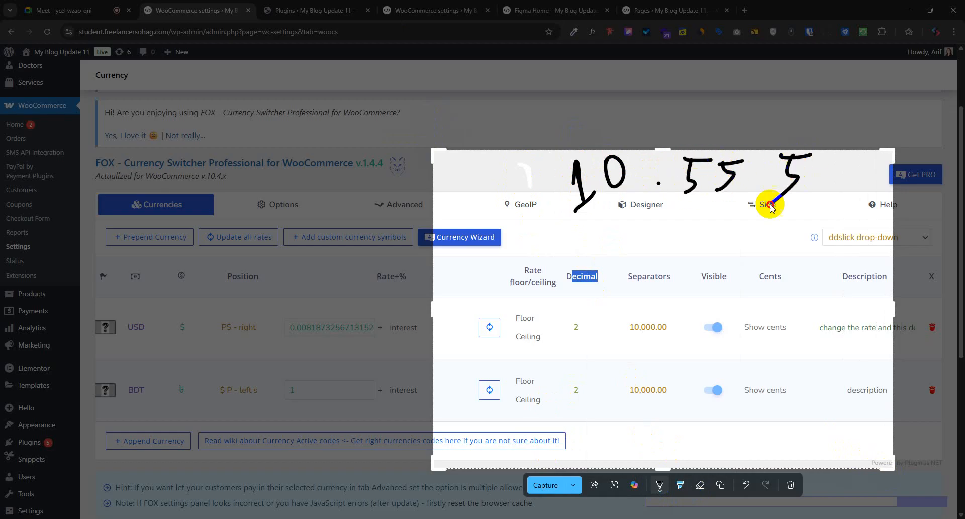
pyautogui.moveTo(821, 162)
pyautogui.mouseDown()
pyautogui.moveTo(853, 159)
pyautogui.moveTo(814, 194)
pyautogui.moveTo(781, 199)
pyautogui.mouseUp()
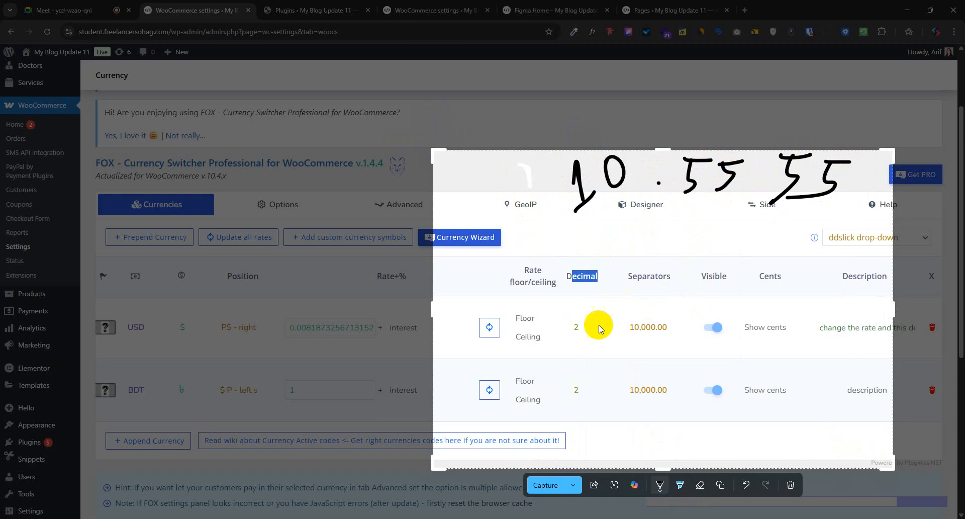
# - Circle the Decimal values of both currencies, mark off 10.55 from the extra digits, and discard the annotated snip
pyautogui.moveTo(575, 308); pyautogui.dragTo(583, 300)
pyautogui.moveTo(548, 157)
pyautogui.mouseDown()
pyautogui.moveTo(726, 250)
pyautogui.moveTo(757, 151)
pyautogui.mouseUp()
pyautogui.moveTo(547, 155); pyautogui.dragTo(533, 174)
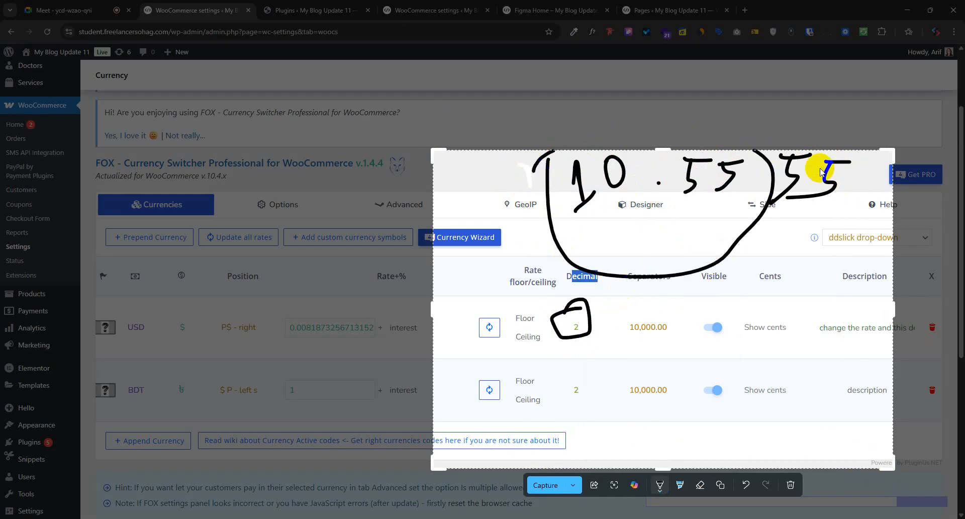
pyautogui.moveTo(761, 210); pyautogui.dragTo(921, 182)
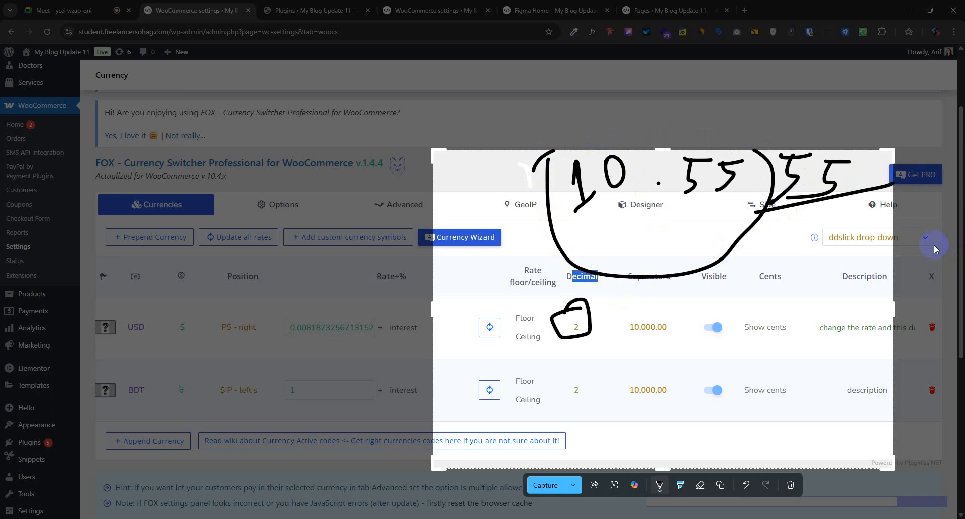
pyautogui.moveTo(659, 183)
pyautogui.mouseDown()
pyautogui.moveTo(649, 181)
pyautogui.moveTo(893, 201)
pyautogui.mouseUp()
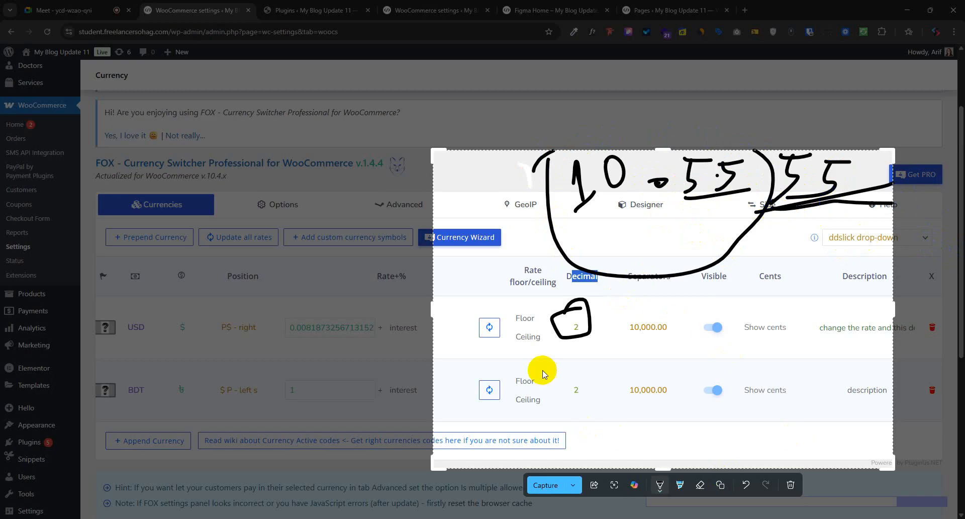
pyautogui.moveTo(583, 381); pyautogui.dragTo(571, 365)
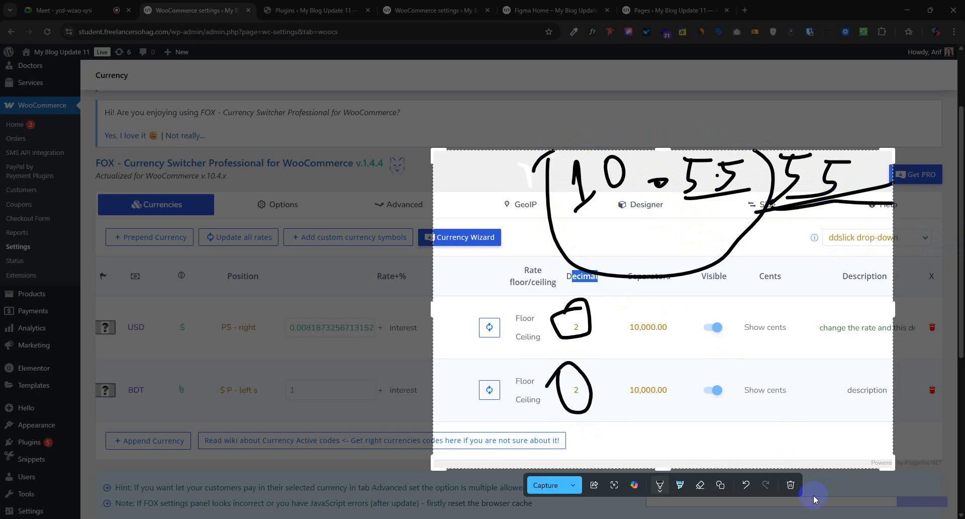
pyautogui.click(791, 484)
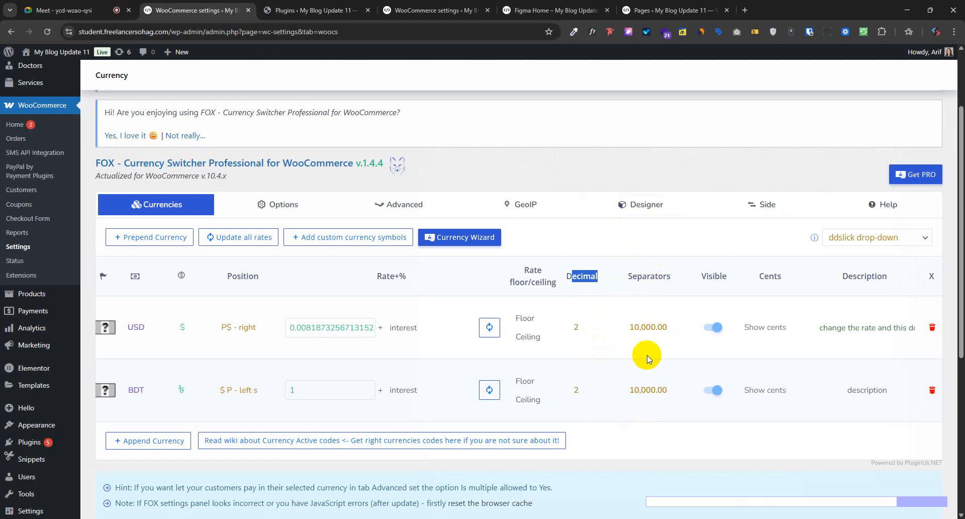
# - Snip the currency table again and handwrite the example number 100000 above it
pyautogui.press('super+shift+s')
pyautogui.moveTo(338, 83); pyautogui.dragTo(905, 477)
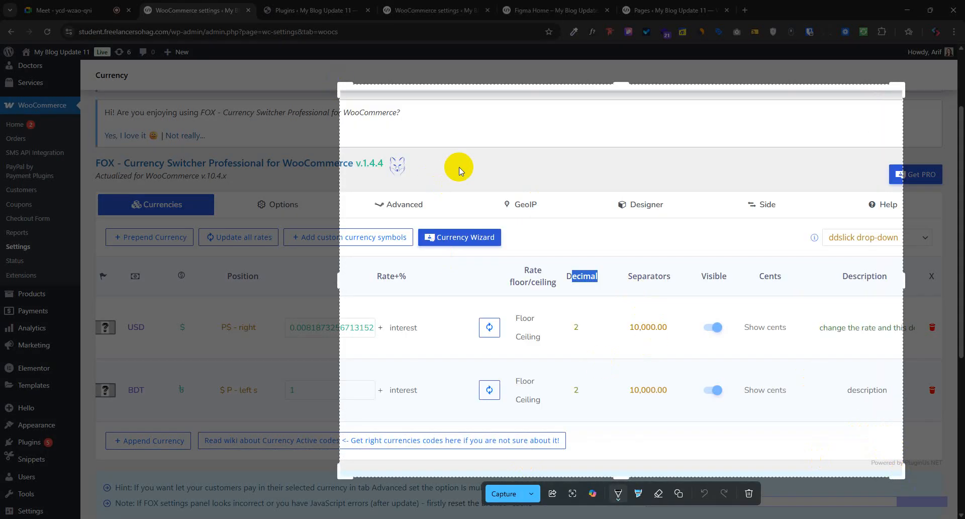
pyautogui.moveTo(505, 157)
pyautogui.mouseDown()
pyautogui.moveTo(499, 176)
pyautogui.moveTo(512, 187)
pyautogui.moveTo(535, 163)
pyautogui.mouseUp()
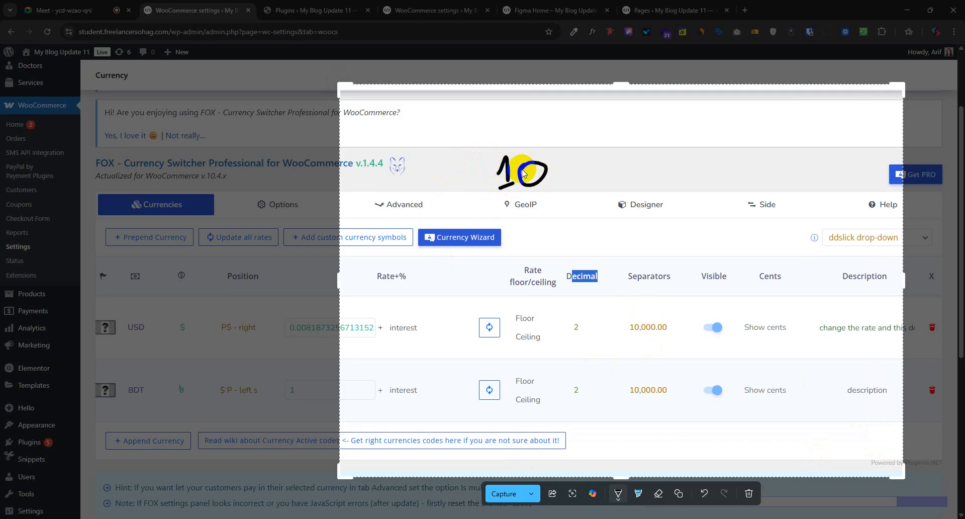
pyautogui.moveTo(604, 174)
pyautogui.mouseDown()
pyautogui.moveTo(627, 160)
pyautogui.moveTo(704, 168)
pyautogui.mouseUp()
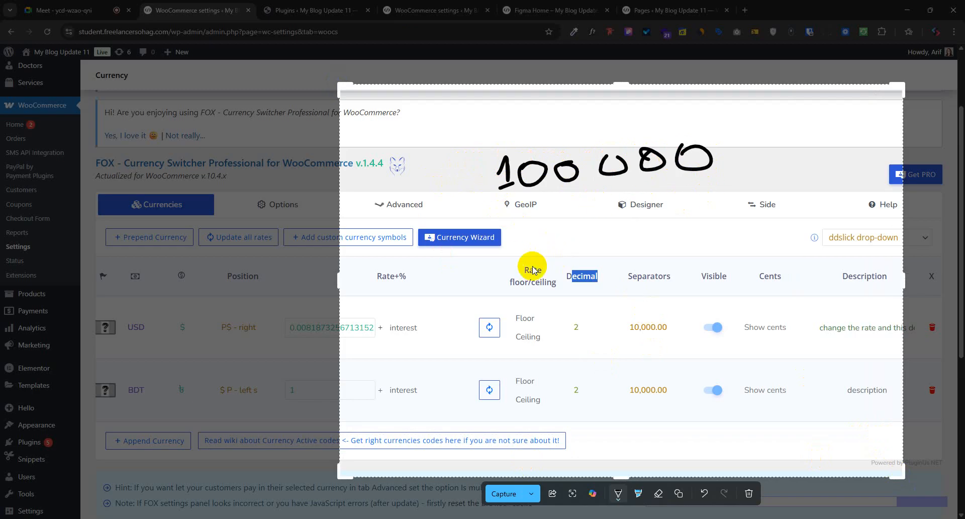
# - Draw comma separators between the digits of the handwritten number and discard the snip
pyautogui.moveTo(546, 166); pyautogui.dragTo(552, 199)
pyautogui.moveTo(610, 169)
pyautogui.mouseDown()
pyautogui.moveTo(625, 172)
pyautogui.moveTo(581, 179)
pyautogui.moveTo(559, 209)
pyautogui.mouseUp()
pyautogui.moveTo(617, 173)
pyautogui.mouseDown()
pyautogui.moveTo(631, 181)
pyautogui.moveTo(623, 192)
pyautogui.mouseUp()
pyautogui.moveTo(659, 161)
pyautogui.mouseDown()
pyautogui.moveTo(674, 168)
pyautogui.moveTo(656, 199)
pyautogui.mouseUp()
pyautogui.moveTo(710, 159)
pyautogui.mouseDown()
pyautogui.moveTo(725, 166)
pyautogui.moveTo(697, 205)
pyautogui.mouseUp()
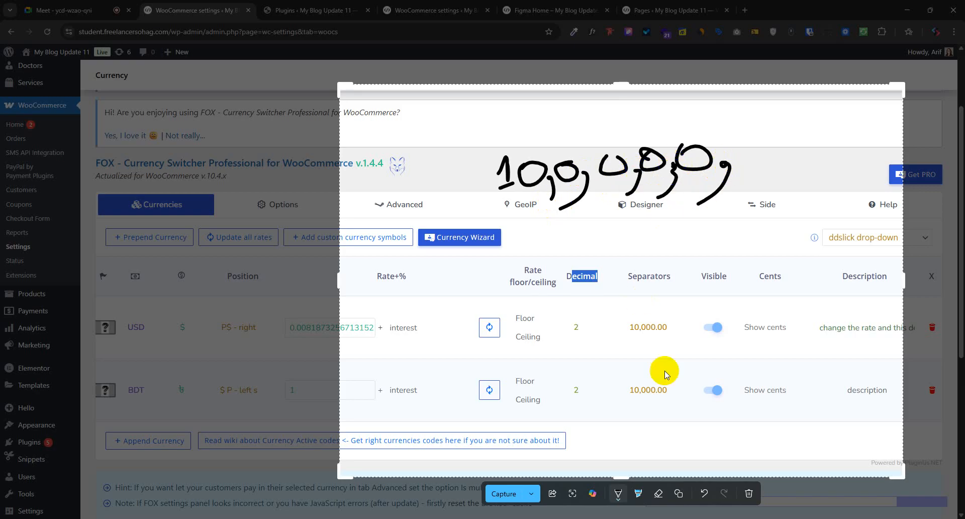
pyautogui.click(743, 496)
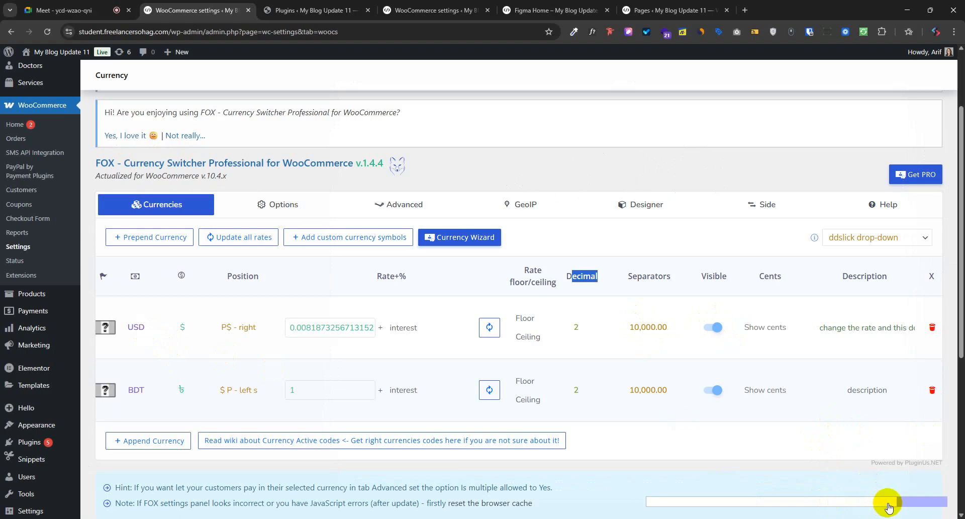
# - Inspect the USD and BDT description fields and the USD cents choices, and return to the first currency columns
pyautogui.click(854, 329)
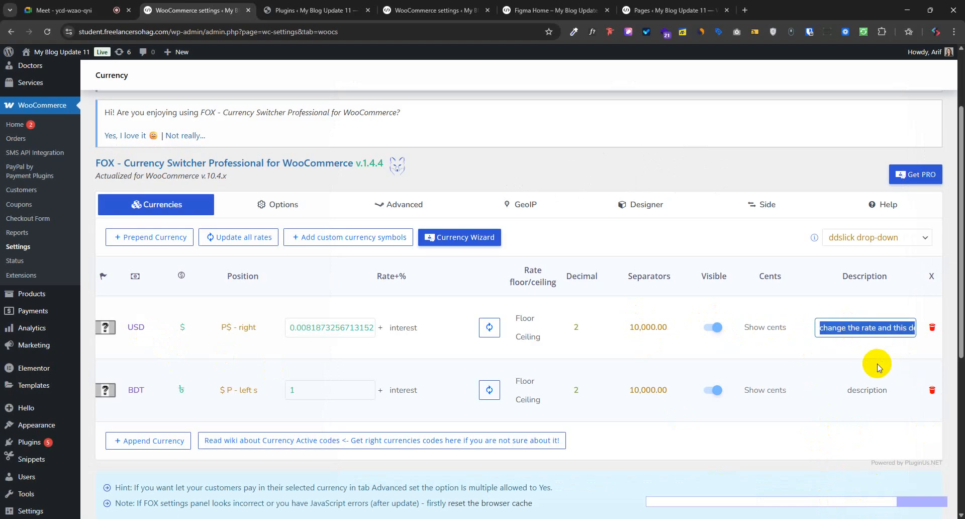
pyautogui.click(868, 390)
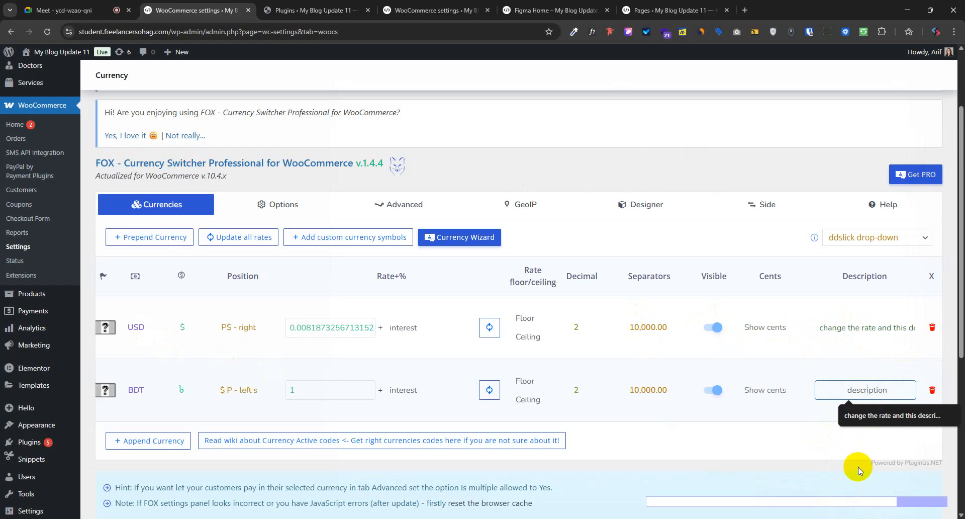
pyautogui.click(825, 453)
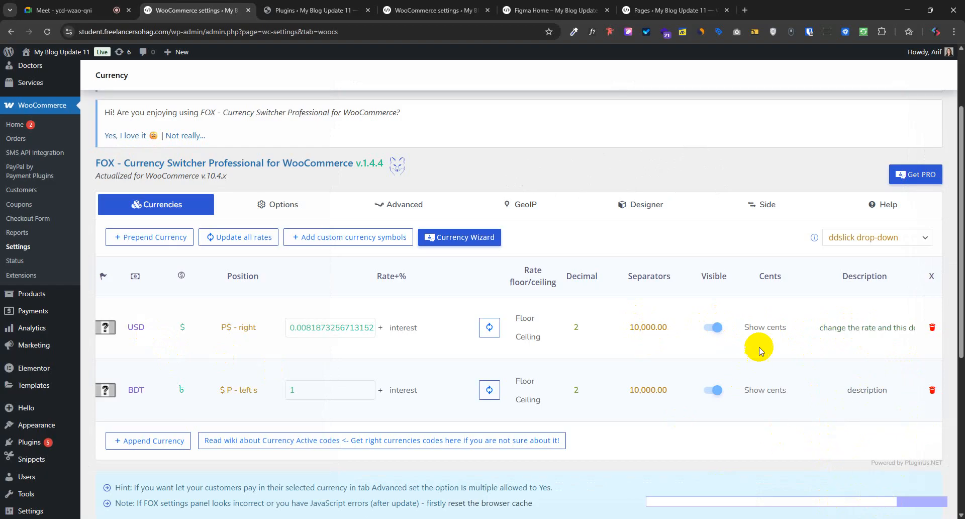
pyautogui.click(755, 328)
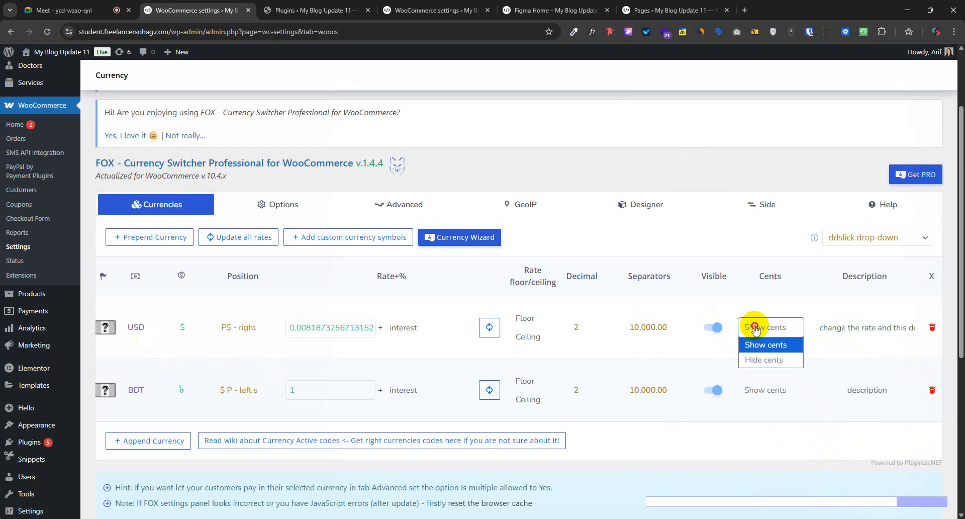
pyautogui.click(791, 314)
pyautogui.moveTo(909, 503); pyautogui.dragTo(669, 504)
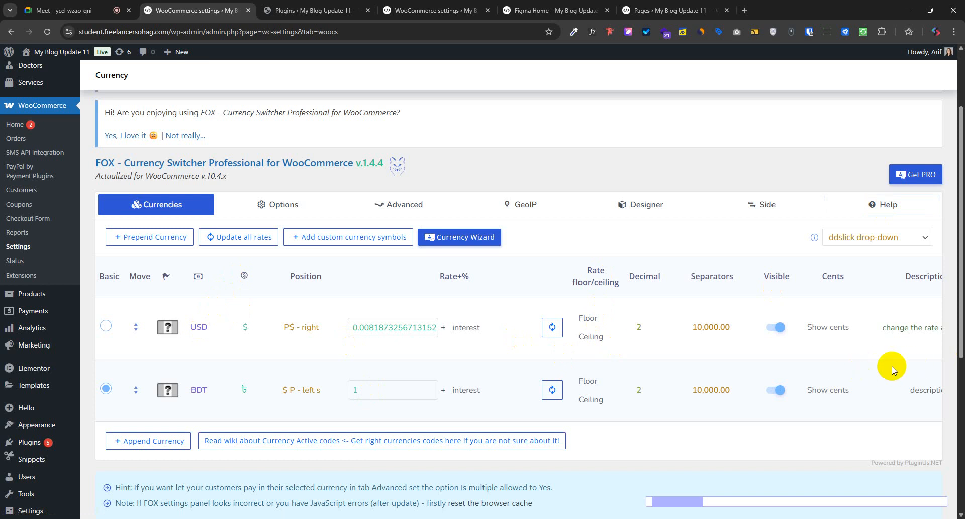
pyautogui.moveTo(699, 502); pyautogui.dragTo(654, 508)
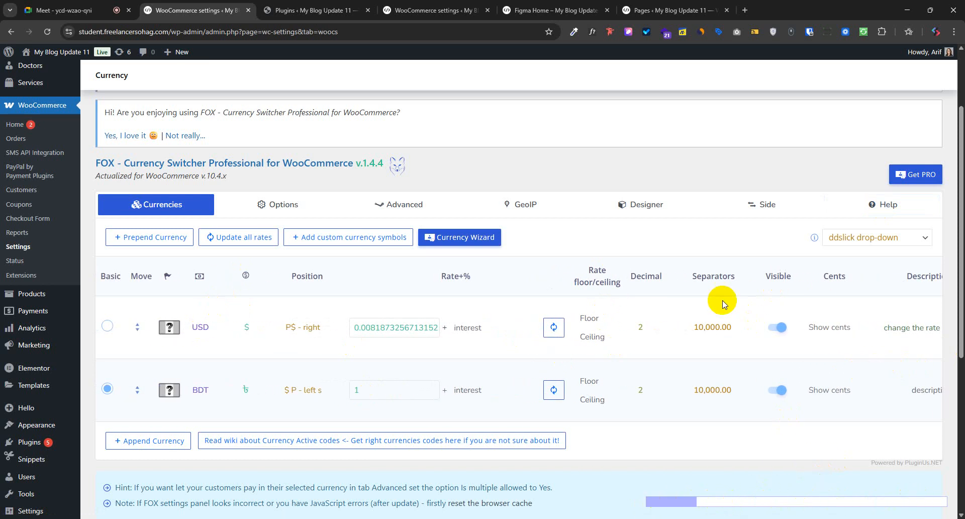
# - Look over the Smart Designer section and review the side switcher's placement, content and page visibility options
pyautogui.click(652, 207)
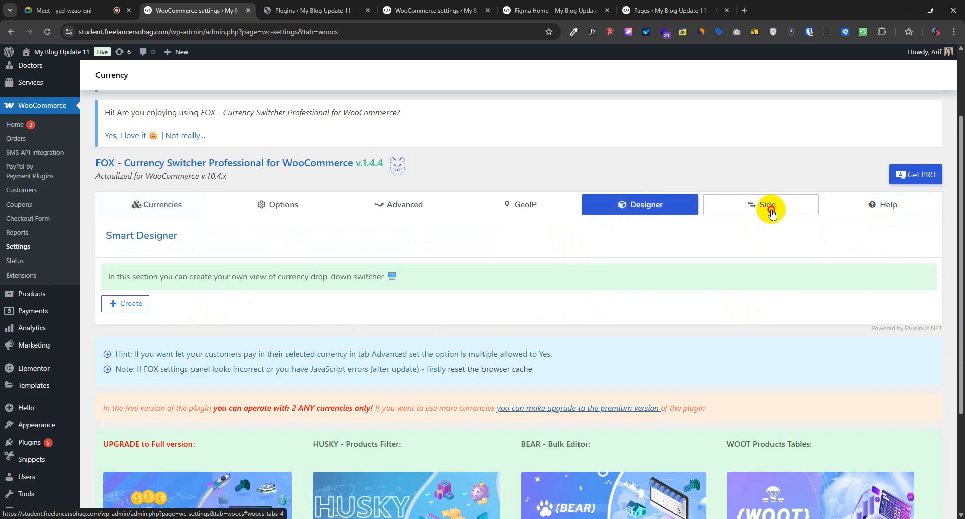
pyautogui.click(712, 206)
pyautogui.scroll(-3, 453, 282)
pyautogui.scroll(-6, 378, 319)
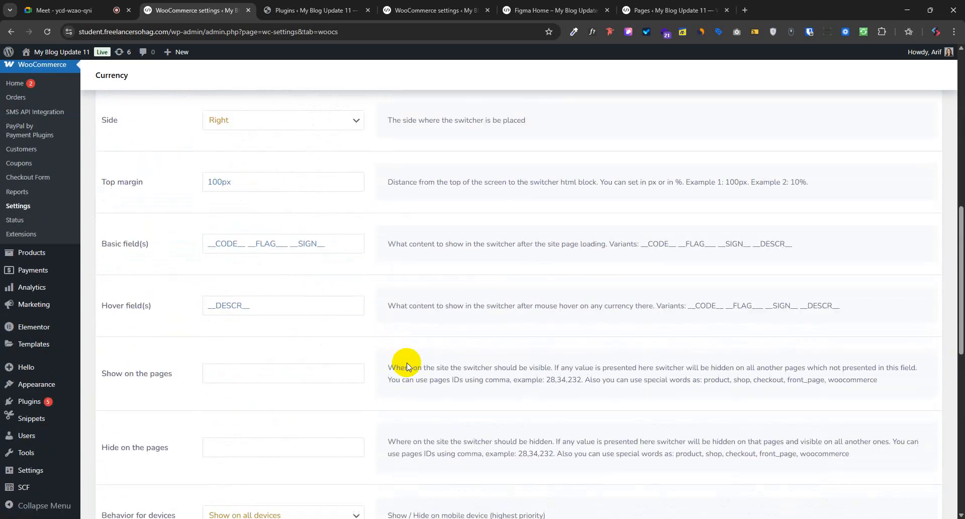
pyautogui.scroll(10, 420, 359)
# - Disable the side currency switcher and save the changes
pyautogui.click(284, 307)
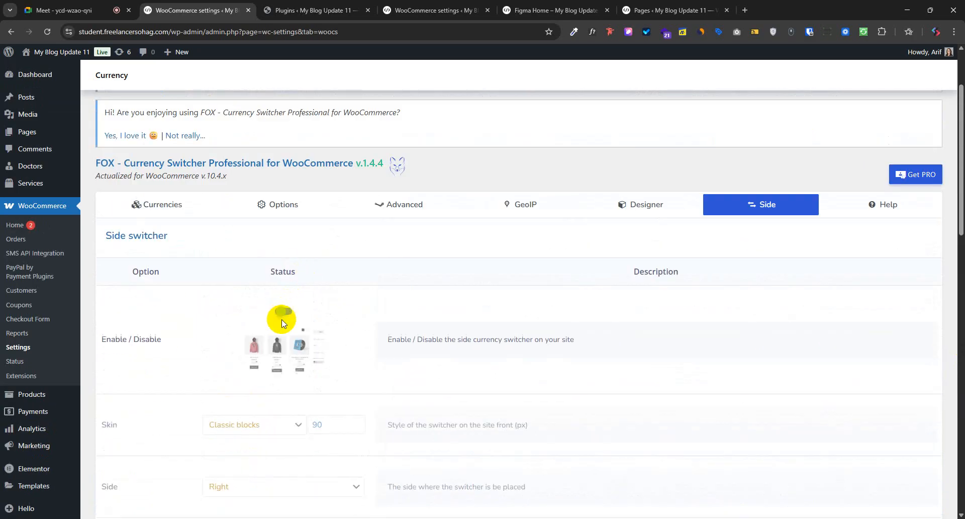
pyautogui.scroll(-5, 285, 308)
pyautogui.scroll(4, 205, 442)
pyautogui.scroll(-4, 151, 452)
pyautogui.click(124, 467)
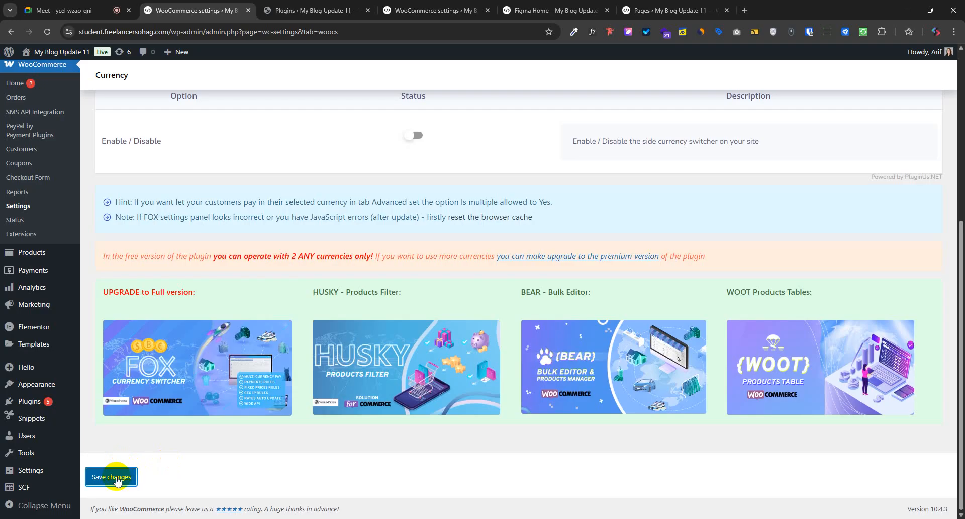
# - Switch to the Figma Home page, place its tab beside the settings tab, and reload it to check the product prices
pyautogui.click(444, 15)
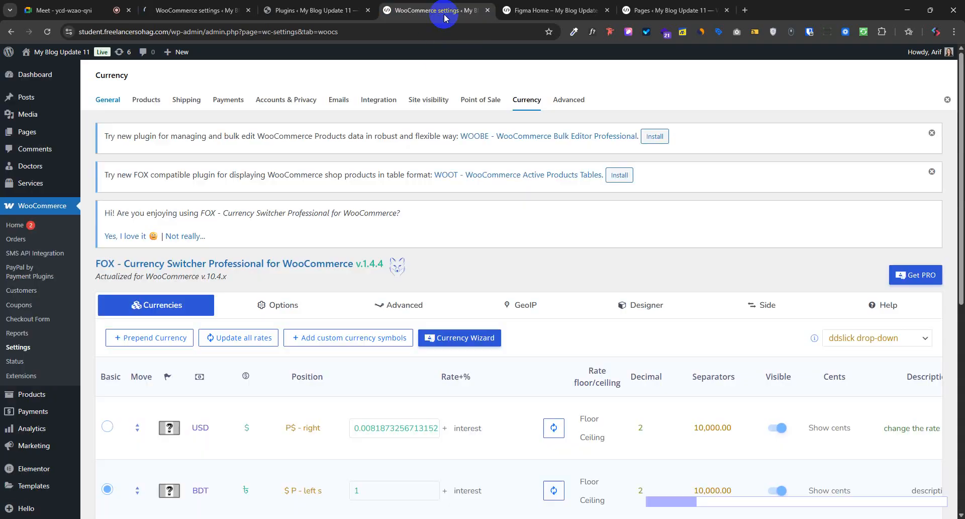
pyautogui.click(554, 11)
pyautogui.moveTo(554, 11); pyautogui.dragTo(324, 11)
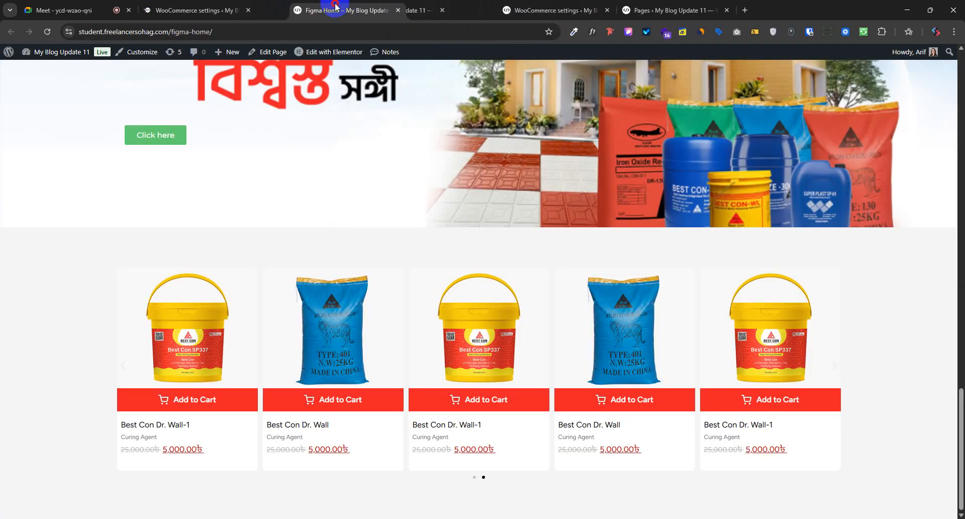
pyautogui.click(46, 33)
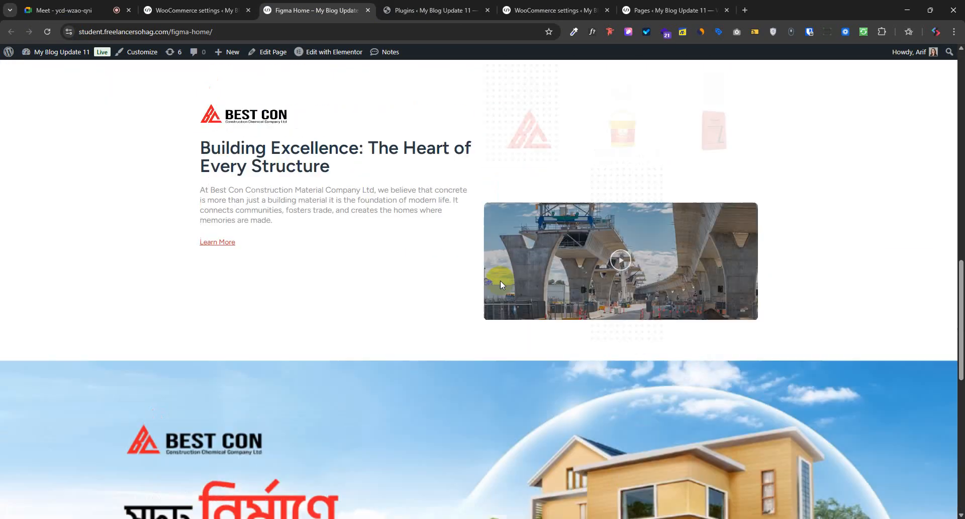
pyautogui.scroll(7, 500, 281)
pyautogui.click(45, 33)
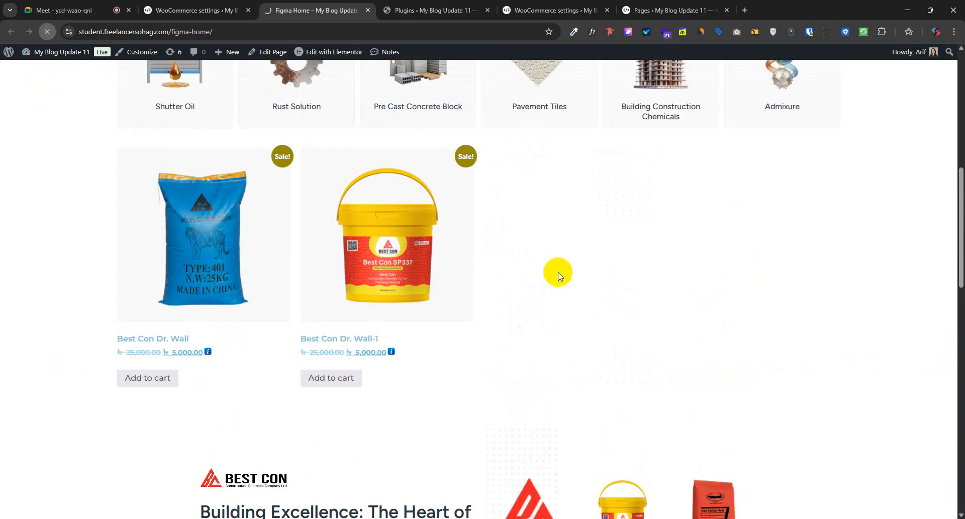
# - Examine the Figma Home page with the side switcher disabled, checking the product grid and carousel prices and their currency info tooltips
pyautogui.scroll(7, 552, 277)
pyautogui.scroll(2, 534, 290)
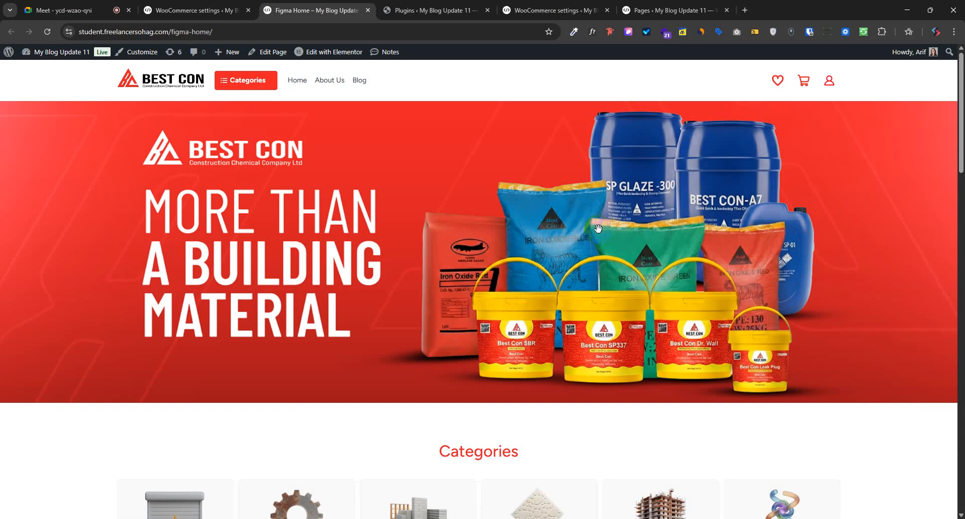
pyautogui.scroll(-15, 859, 284)
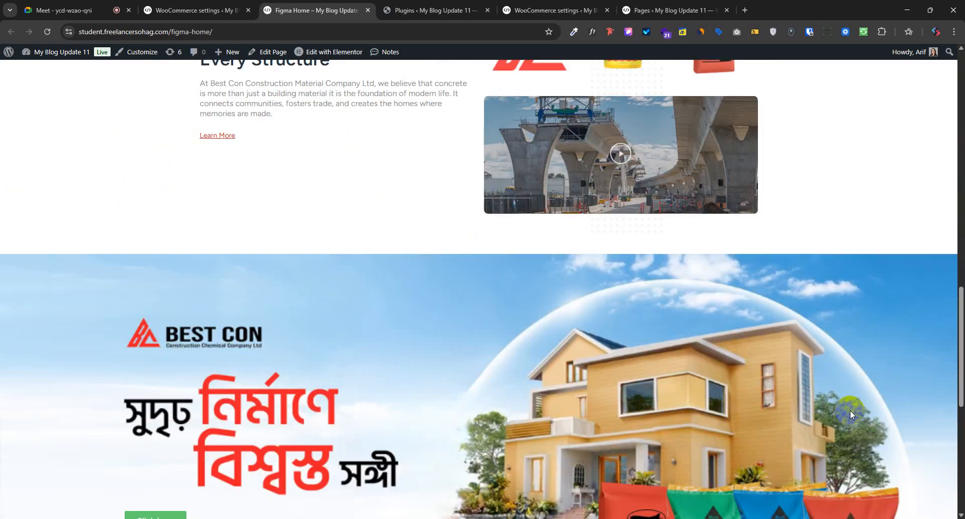
pyautogui.scroll(-8, 851, 411)
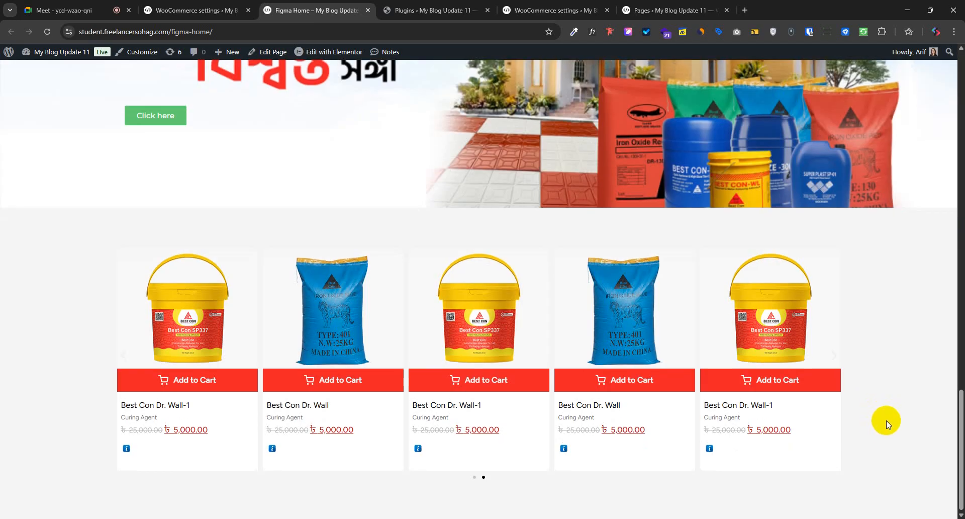
pyautogui.scroll(3, 883, 400)
pyautogui.scroll(-3, 884, 401)
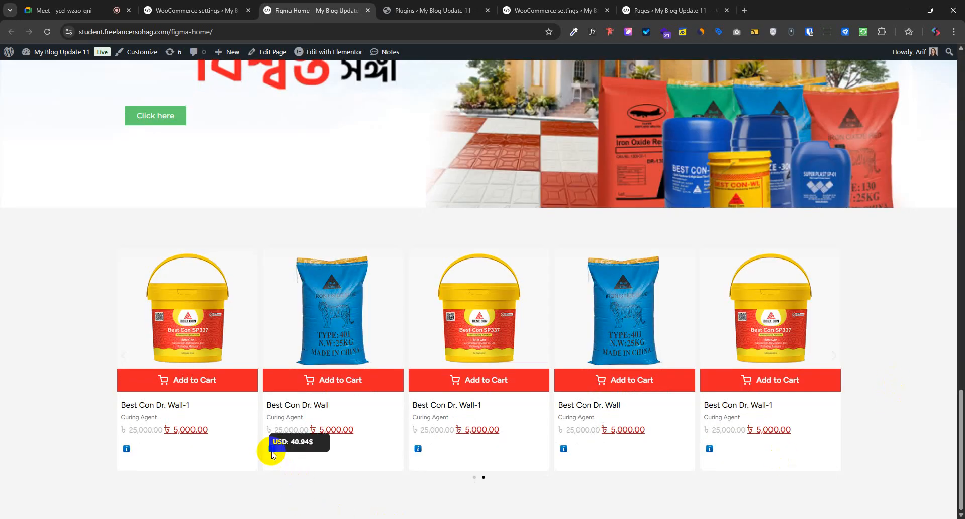
pyautogui.moveTo(564, 449)
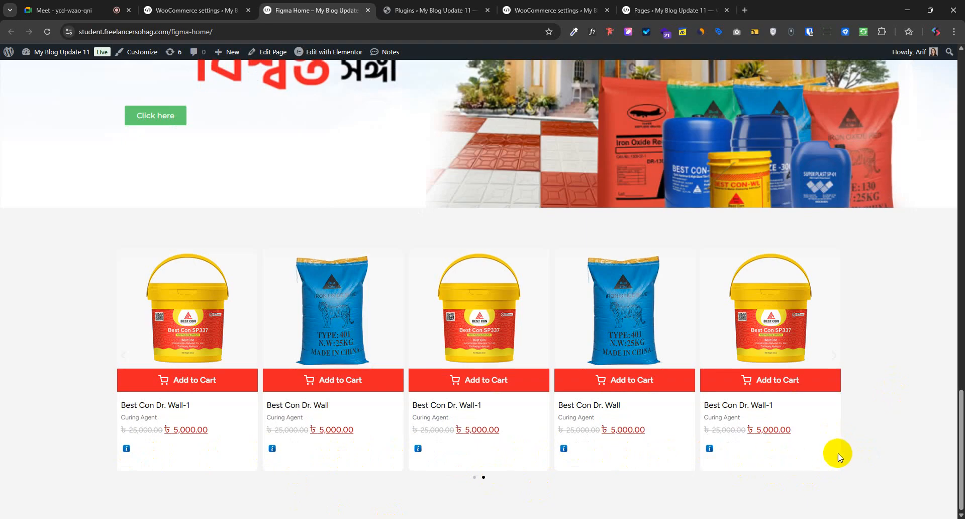
pyautogui.scroll(15, 837, 453)
pyautogui.scroll(5, 738, 422)
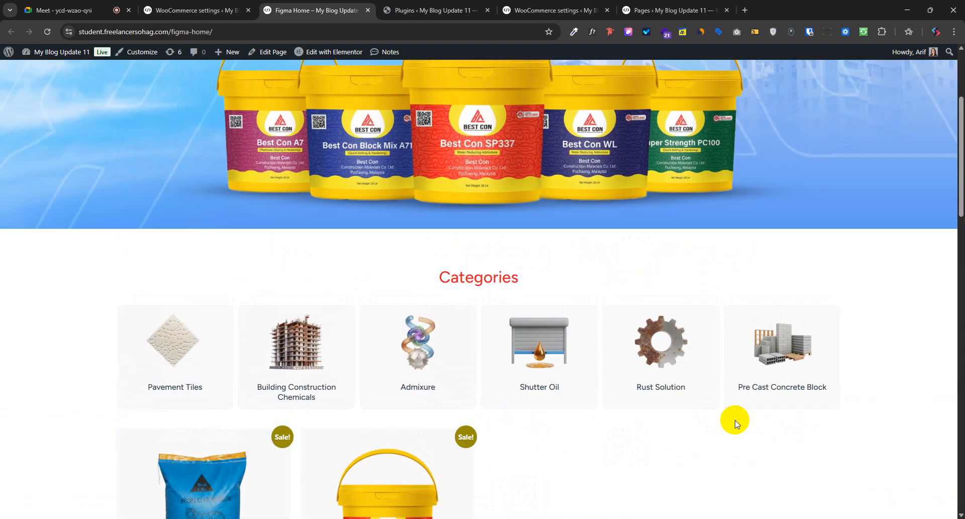
pyautogui.scroll(-7, 818, 381)
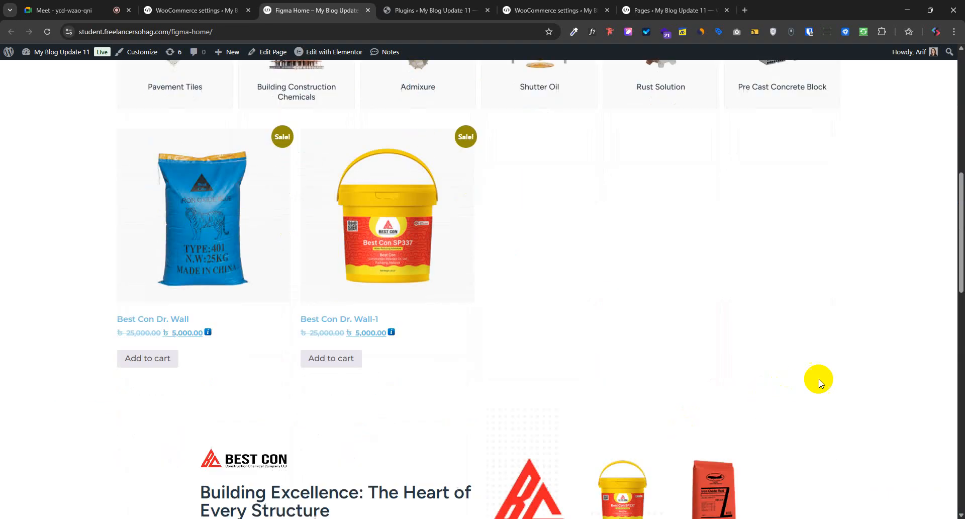
# - Return to the FOX plugin settings, enable the side currency switcher again and save the changes
pyautogui.scroll(9, 788, 361)
pyautogui.click(201, 11)
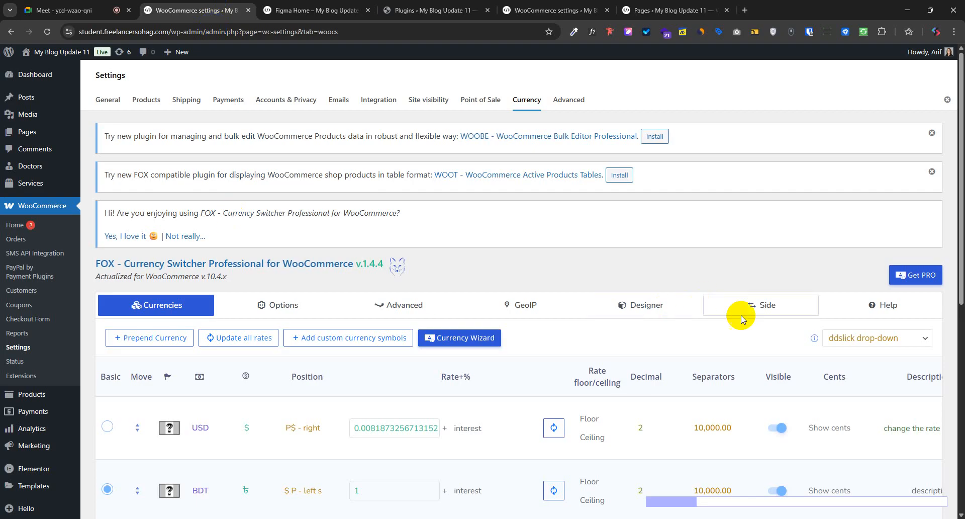
pyautogui.scroll(-2, 762, 304)
pyautogui.click(761, 204)
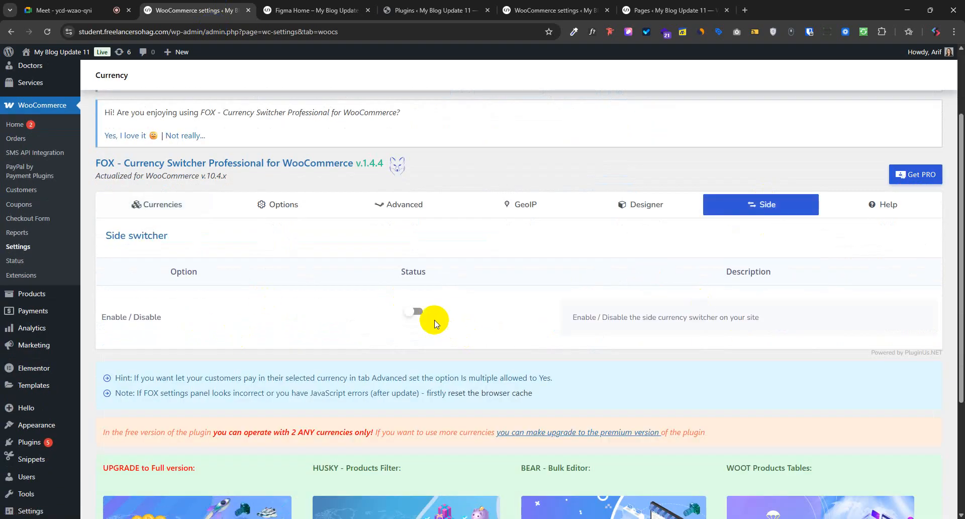
pyautogui.click(415, 312)
pyautogui.scroll(-10, 205, 371)
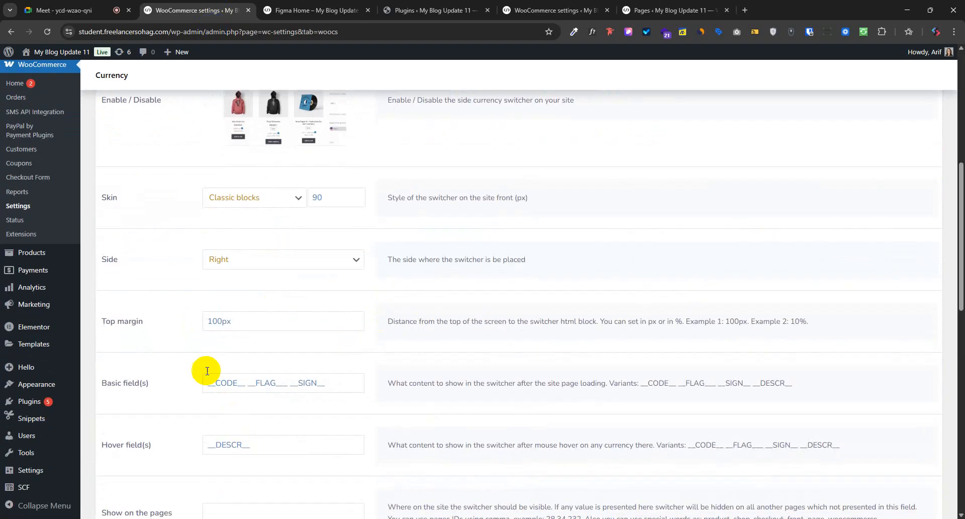
pyautogui.scroll(-8, 197, 417)
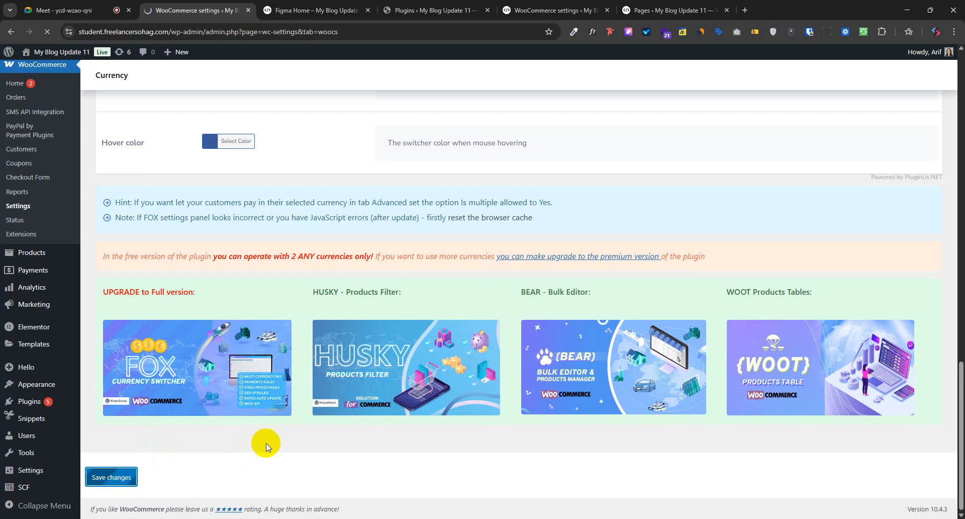
# - Reload the Figma Home page and inspect the side switcher's USD and BDT entries throughout the length of the page
pyautogui.click(304, 4)
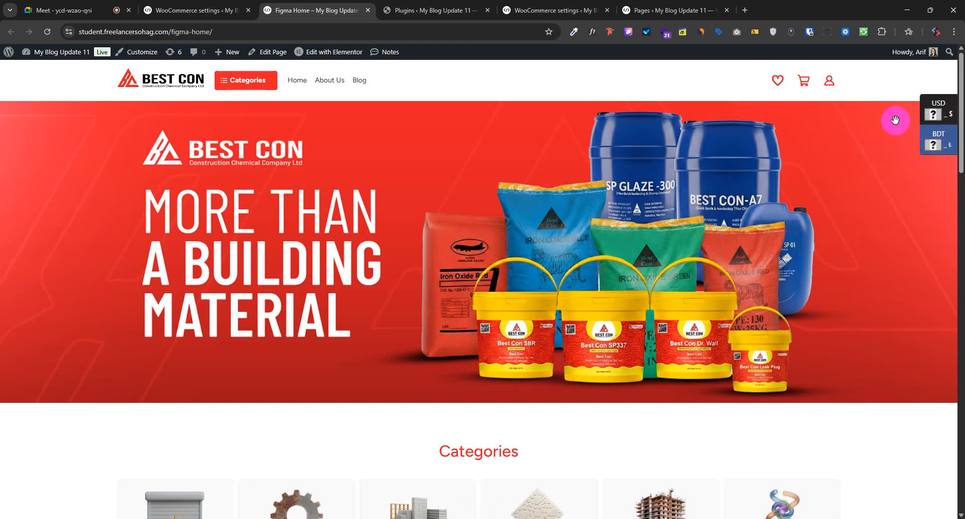
pyautogui.scroll(-3, 617, 331)
pyautogui.scroll(-5, 617, 331)
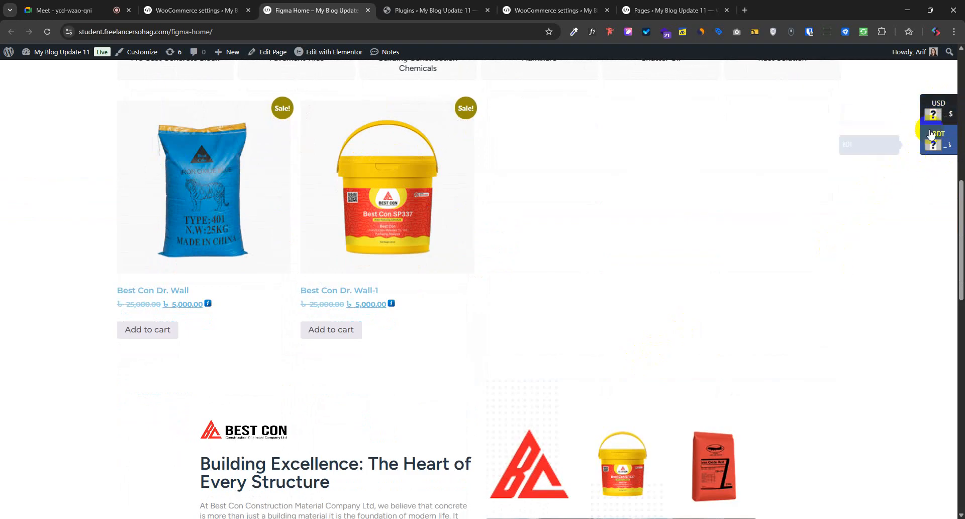
pyautogui.scroll(10, 743, 271)
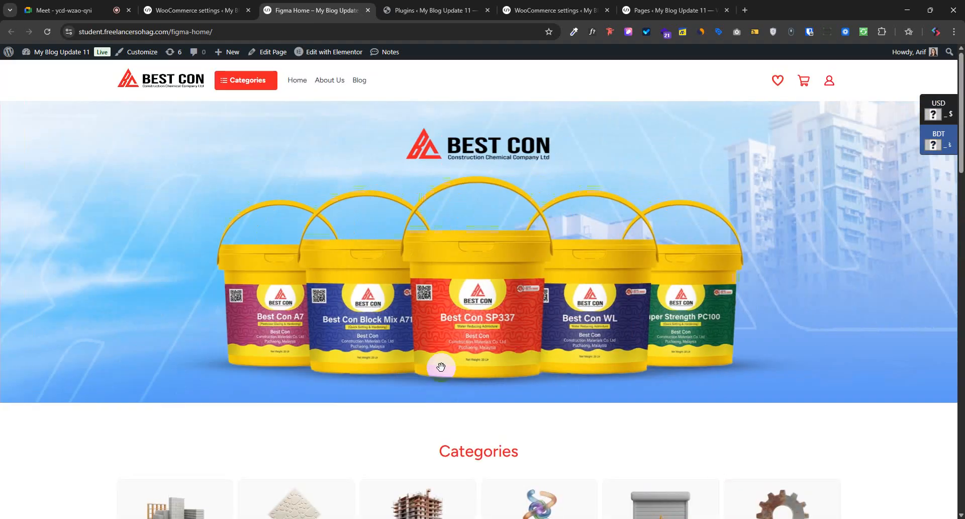
pyautogui.scroll(-4, 517, 409)
pyautogui.scroll(-3, 491, 334)
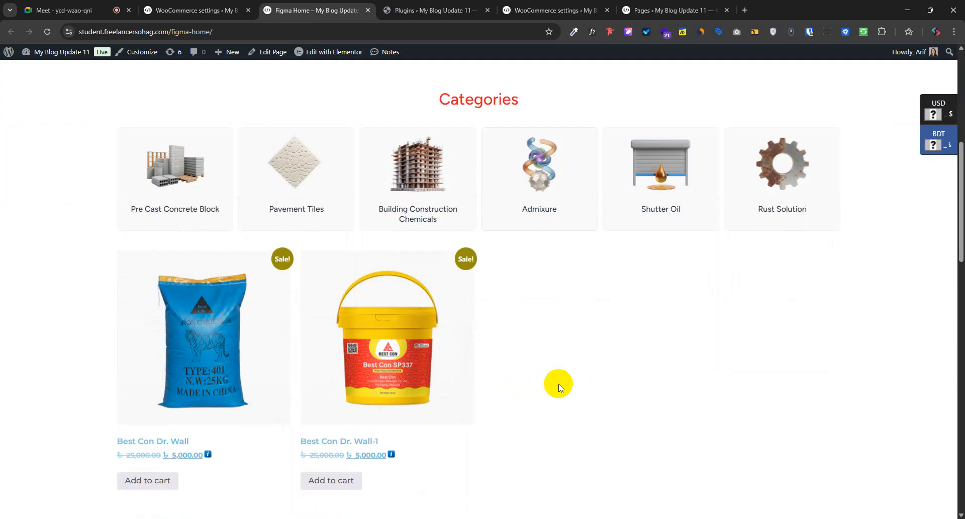
pyautogui.scroll(-5, 568, 385)
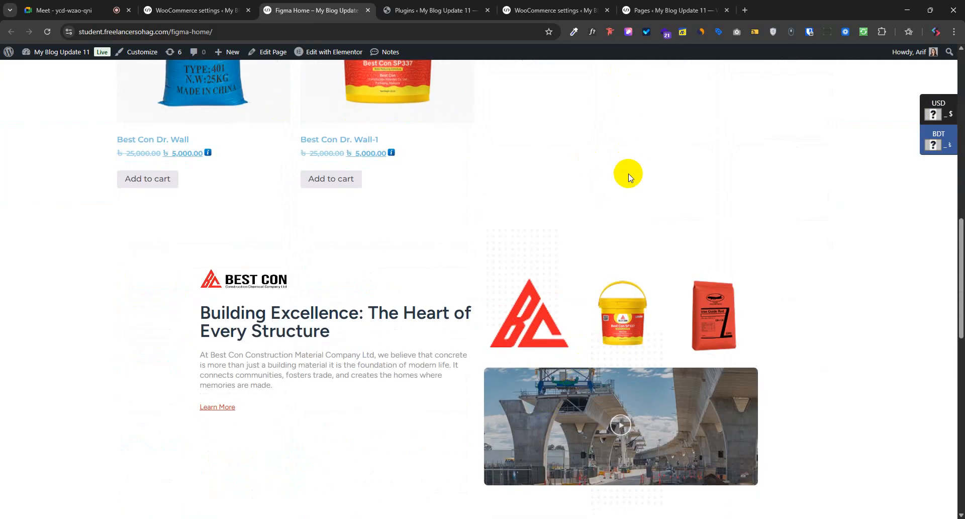
pyautogui.scroll(-7, 661, 241)
pyautogui.scroll(-4, 656, 287)
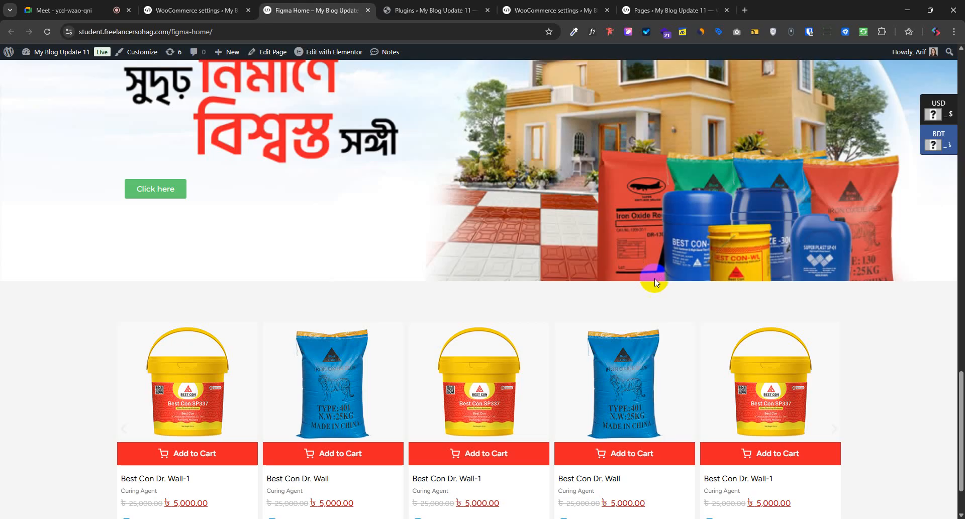
pyautogui.scroll(4, 909, 283)
pyautogui.moveTo(933, 150)
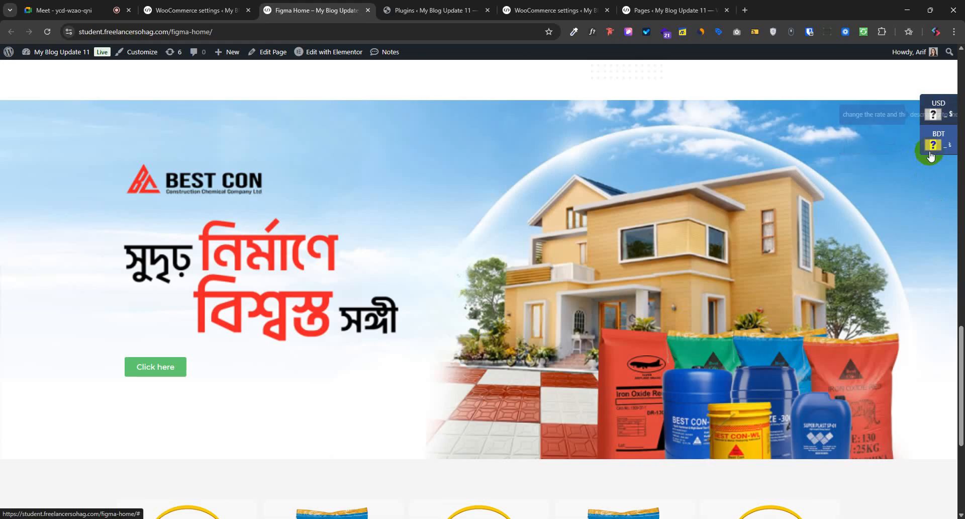
pyautogui.scroll(12, 741, 264)
pyautogui.scroll(6, 641, 282)
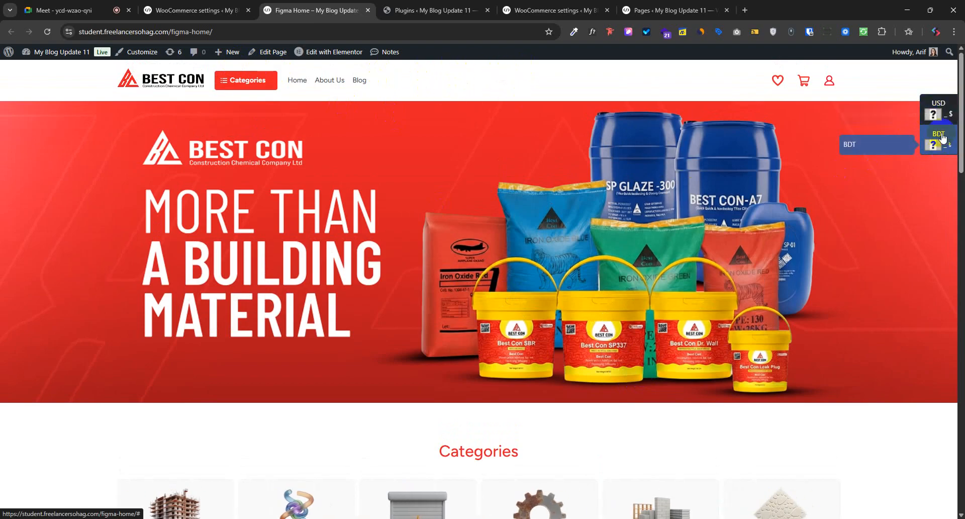
# - Check the taka prices of Best Con Dr. Wall and Best Con Dr. Wall-1 below the categories, highlighting each product's price
pyautogui.scroll(-3, 912, 192)
pyautogui.scroll(-3, 567, 266)
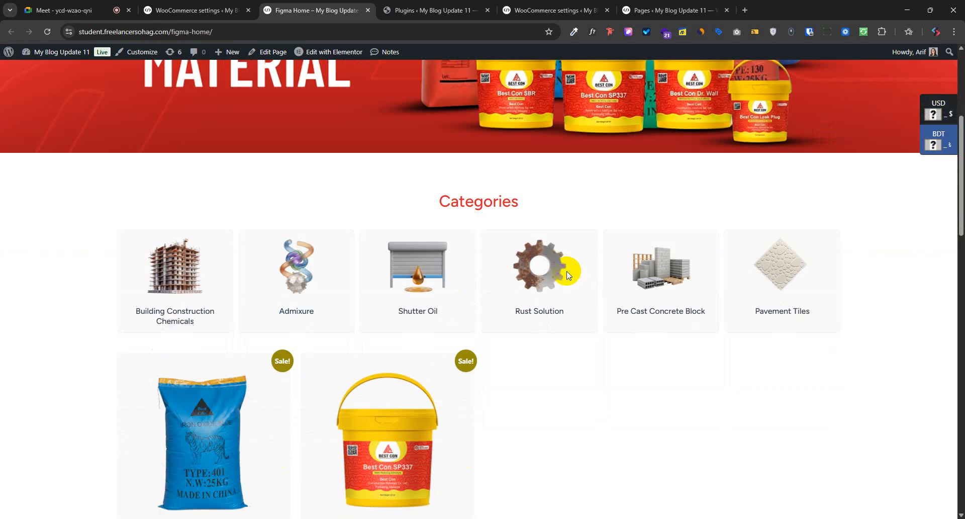
pyautogui.scroll(-3, 266, 279)
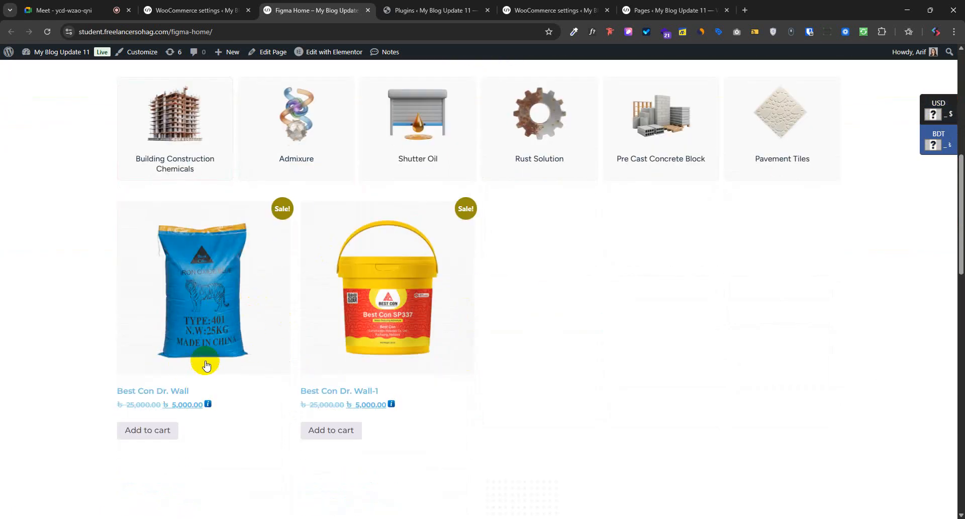
pyautogui.scroll(-3, 457, 315)
pyautogui.scroll(10, 726, 295)
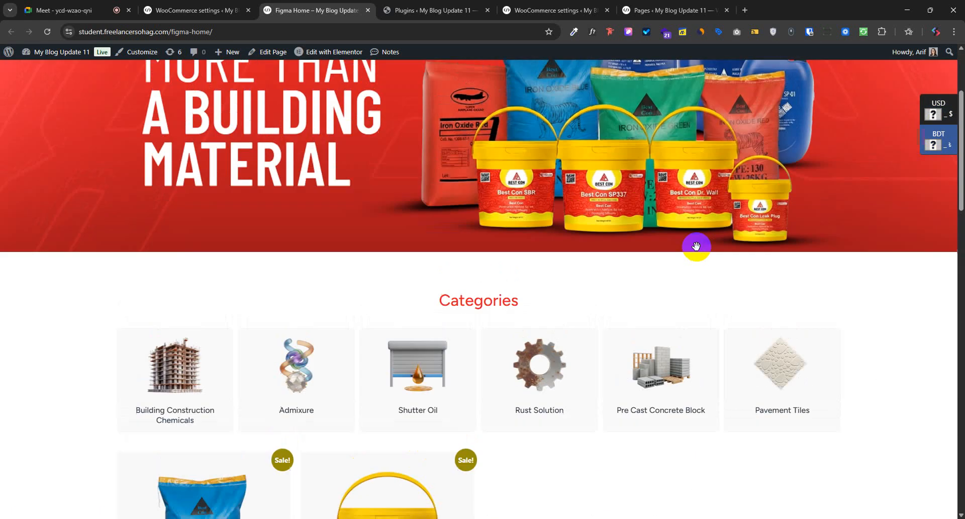
pyautogui.scroll(-10, 496, 327)
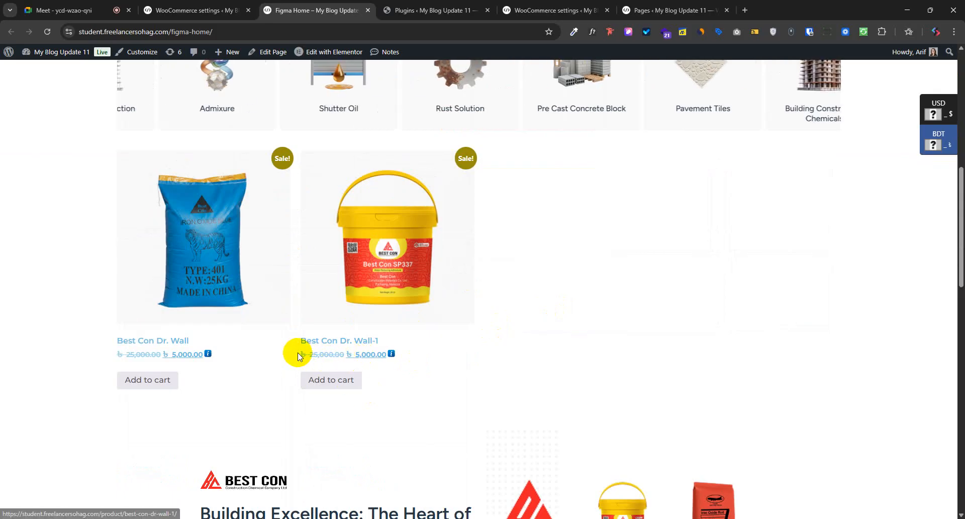
pyautogui.moveTo(295, 355); pyautogui.dragTo(387, 354)
pyautogui.moveTo(107, 357); pyautogui.dragTo(191, 360)
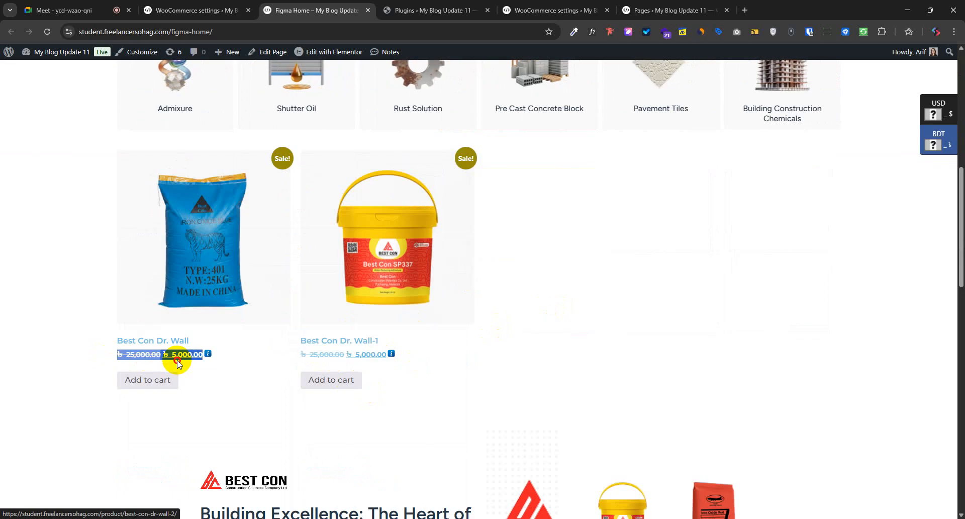
# - Switch the storefront currency to USD and check the prices in the product grid and the lower carousel
pyautogui.click(541, 360)
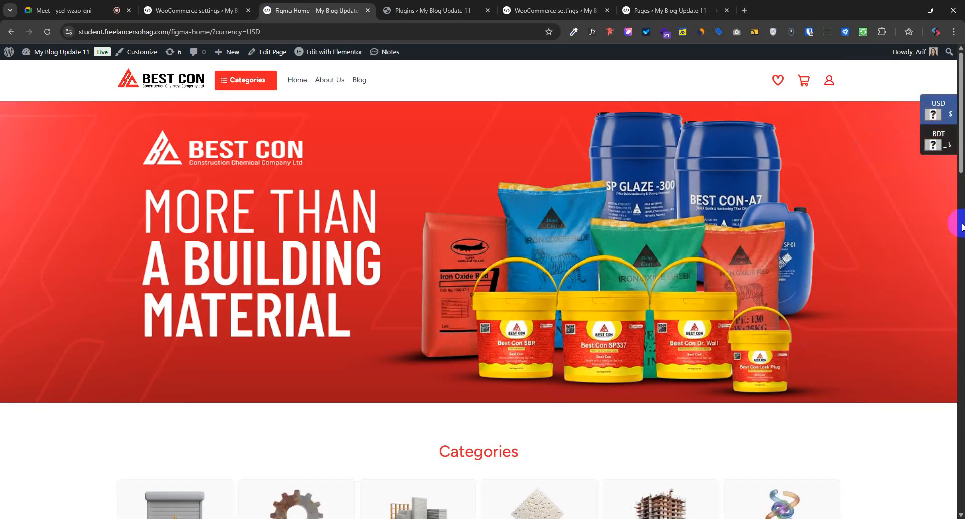
pyautogui.scroll(-8, 530, 317)
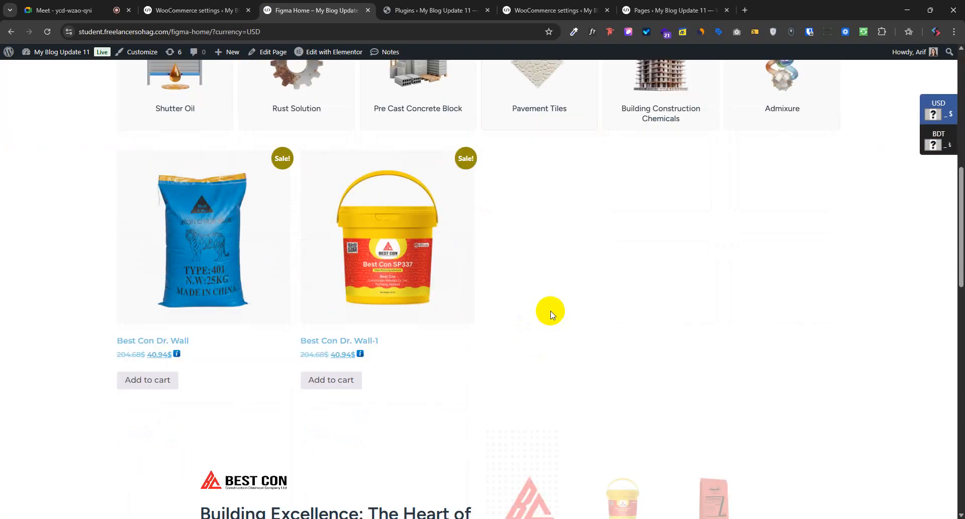
pyautogui.scroll(-1, 551, 313)
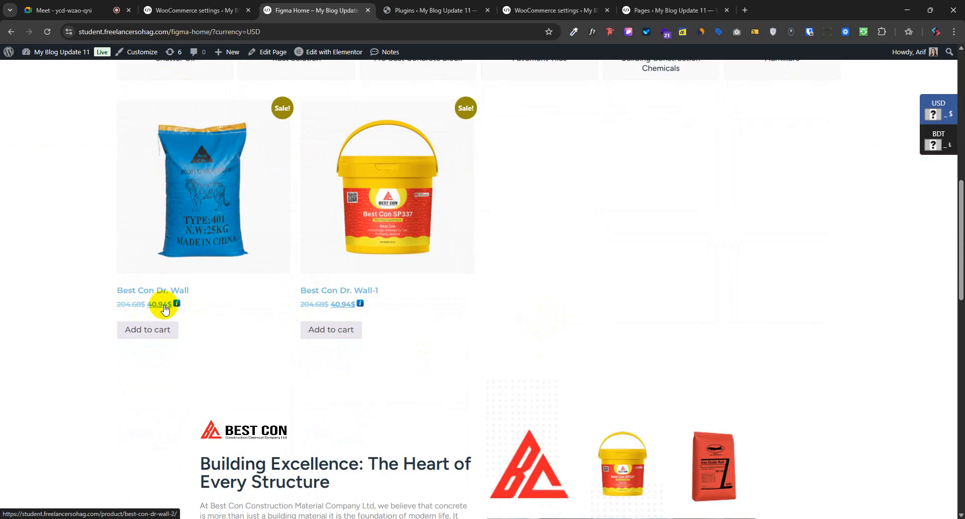
pyautogui.moveTo(113, 303); pyautogui.dragTo(172, 303)
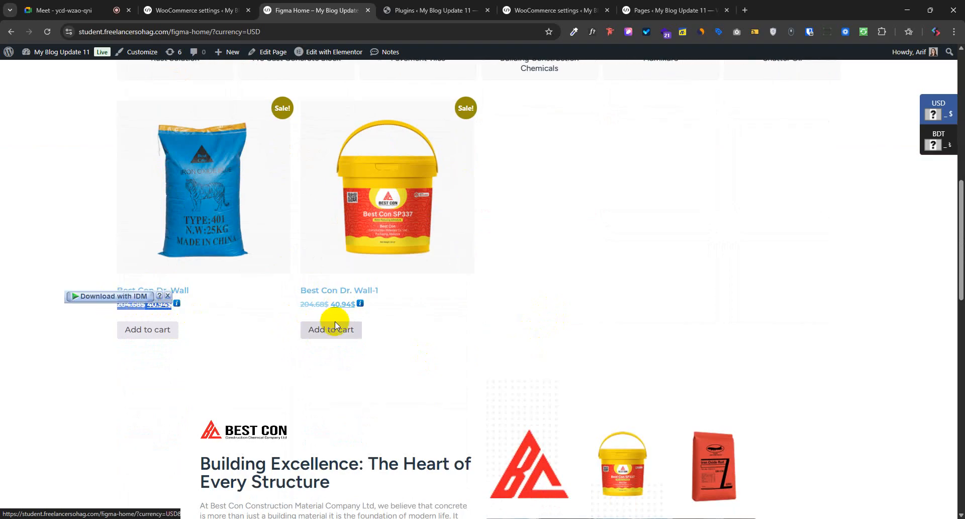
pyautogui.scroll(-10, 477, 367)
pyautogui.scroll(-6, 478, 367)
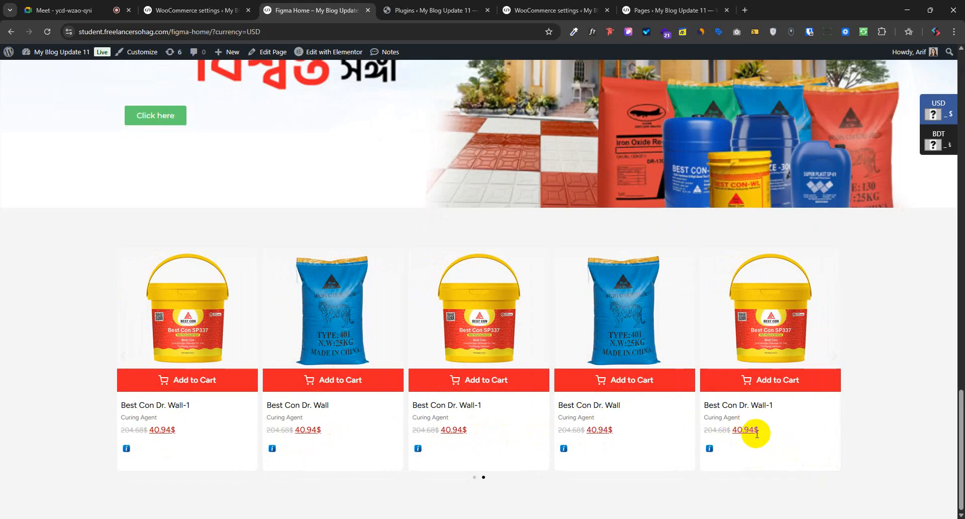
# - Compare the plugin's currency table and side switcher settings with the switcher displayed on the Figma Home page
pyautogui.hotkey('ctrl', 'shift', 'Tab')
pyautogui.scroll(-3, 734, 432)
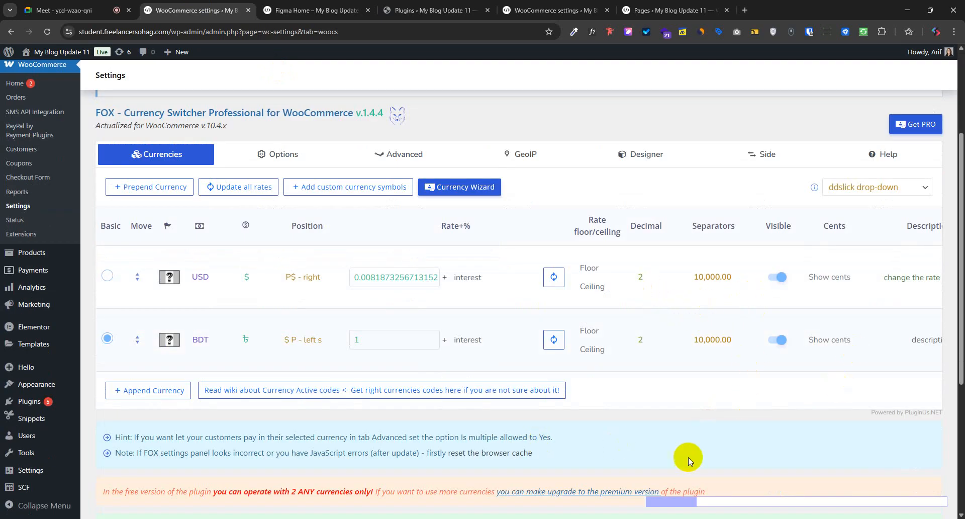
pyautogui.moveTo(696, 509)
pyautogui.mouseDown()
pyautogui.moveTo(895, 498)
pyautogui.moveTo(710, 507)
pyautogui.mouseUp()
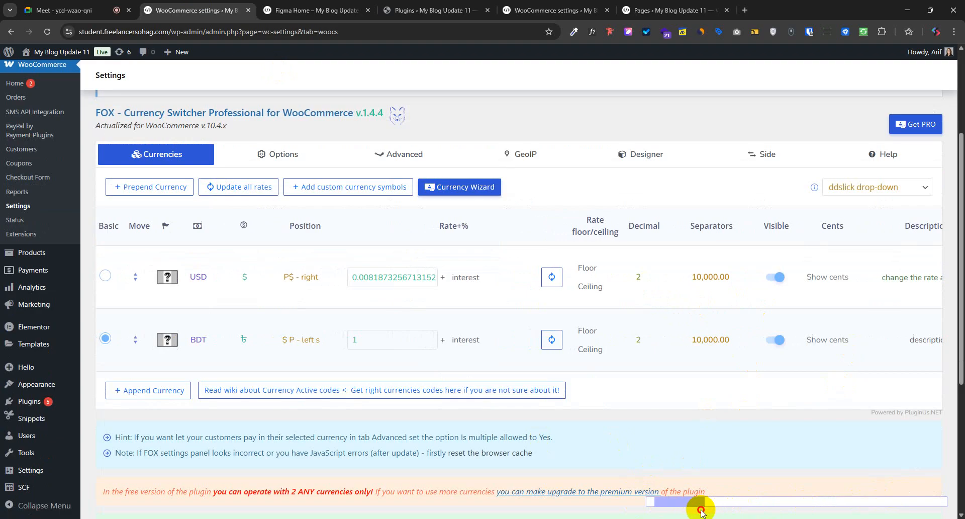
pyautogui.click(337, 10)
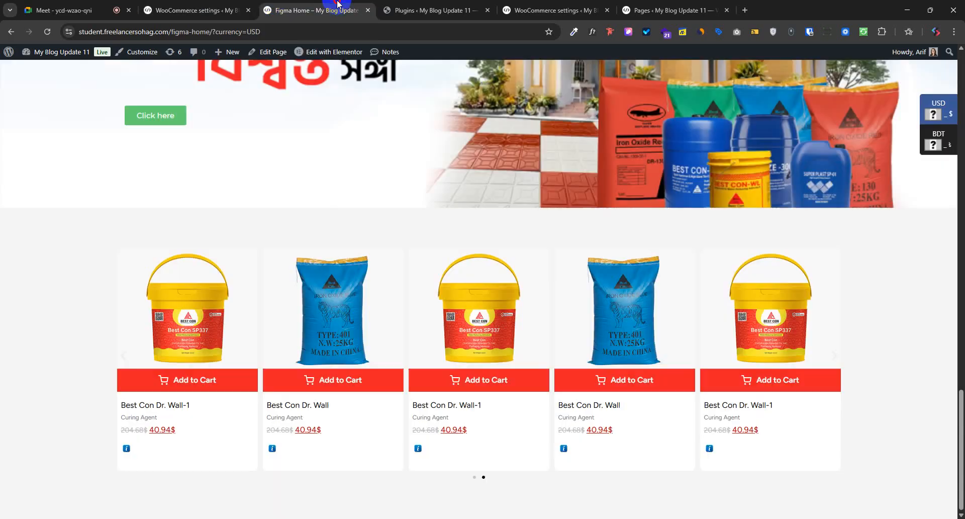
pyautogui.click(244, 4)
pyautogui.scroll(4, 603, 249)
pyautogui.click(737, 306)
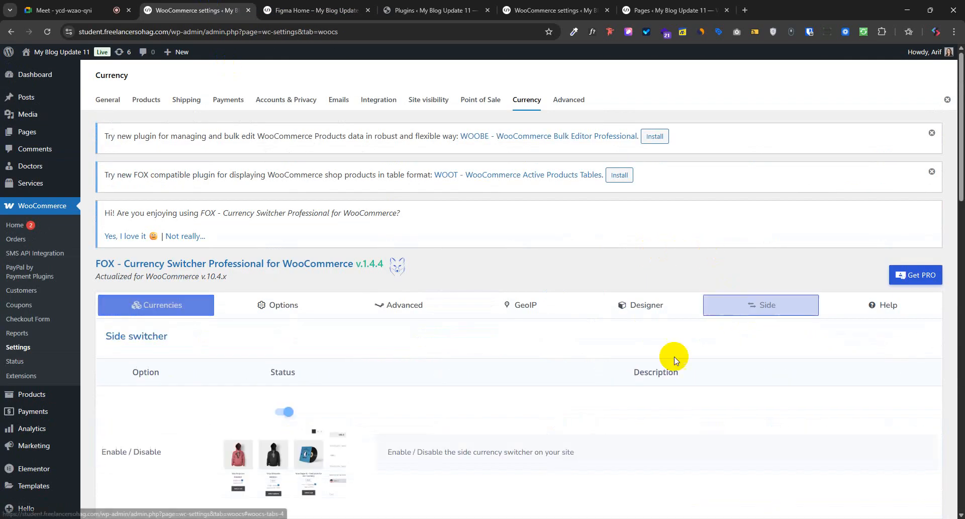
pyautogui.scroll(-4, 484, 354)
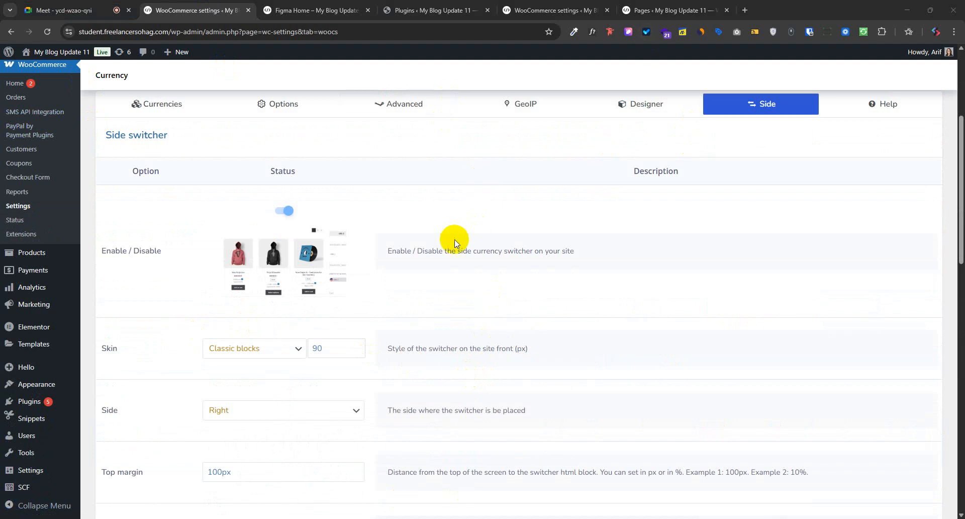
pyautogui.click(319, 10)
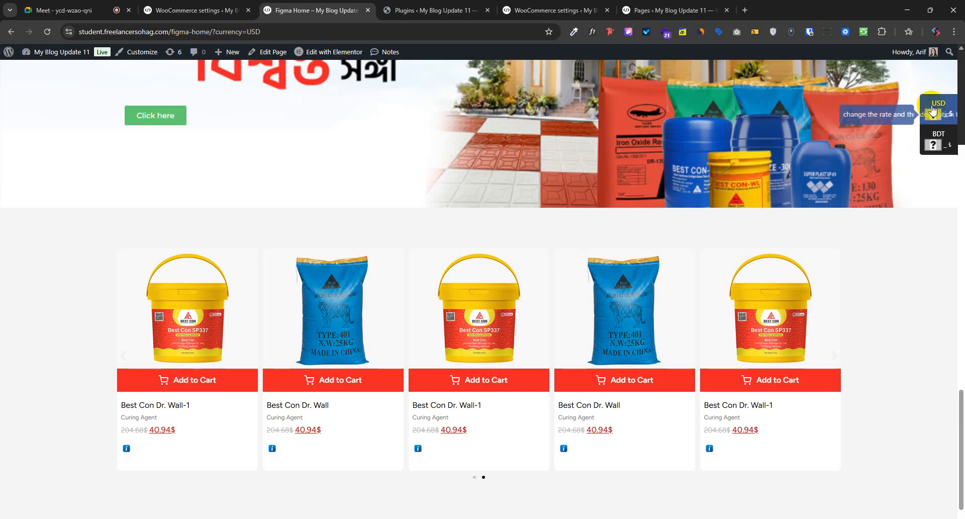
# - Compare the side switcher's available skin options with the Classic blocks switcher shown on the Figma Home page
pyautogui.click(196, 10)
pyautogui.scroll(2, 499, 291)
pyautogui.scroll(-2, 499, 291)
pyautogui.click(347, 10)
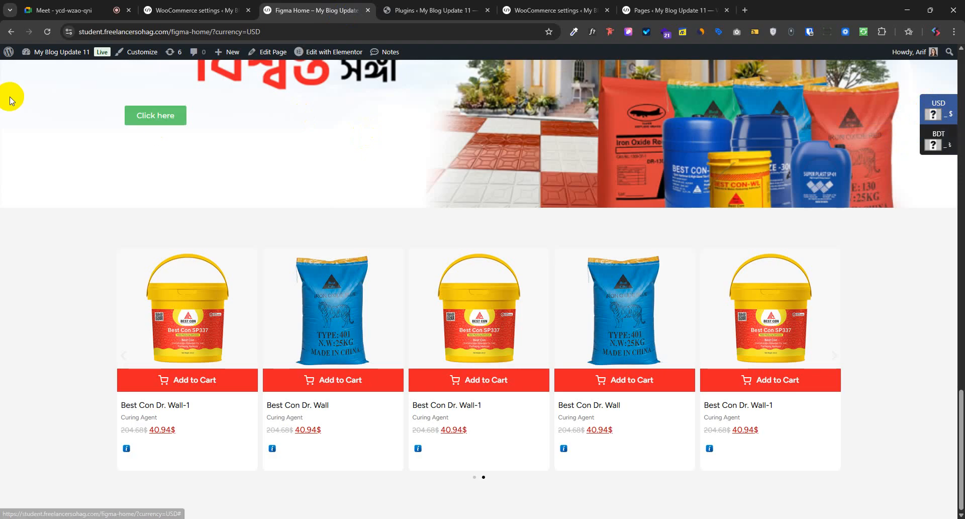
pyautogui.click(211, 4)
pyautogui.scroll(-3, 390, 292)
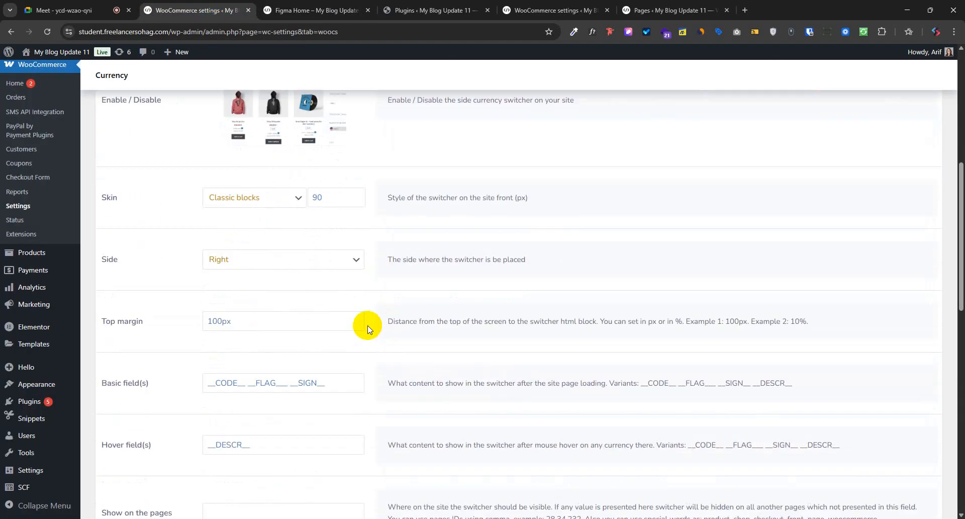
pyautogui.scroll(2, 151, 249)
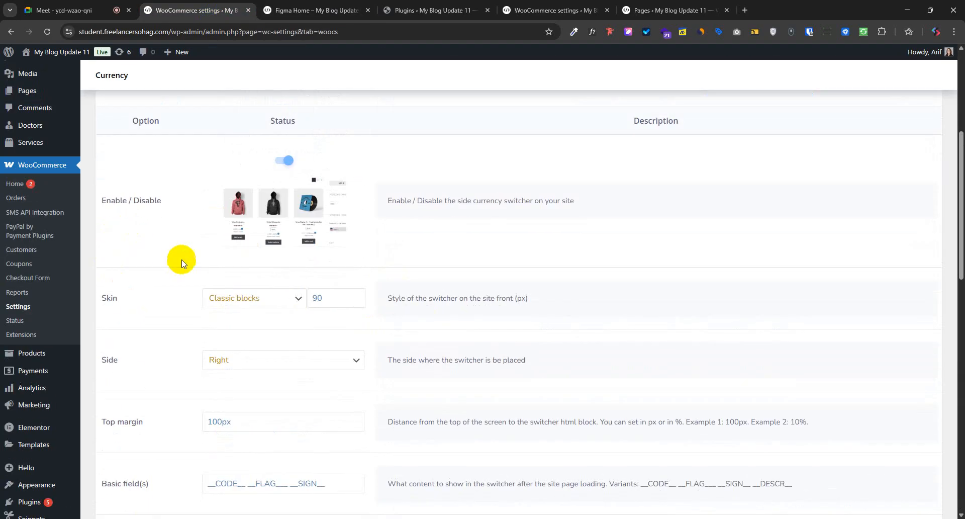
pyautogui.click(237, 298)
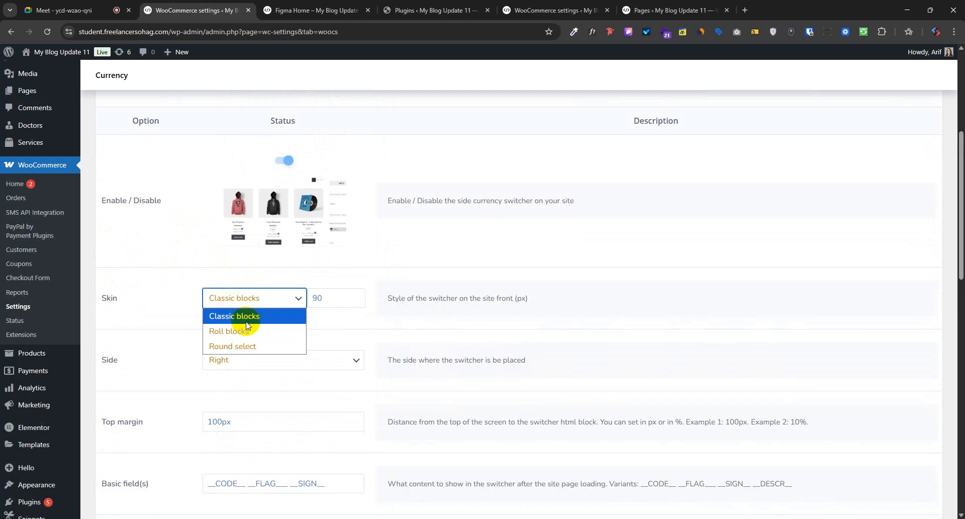
pyautogui.click(117, 200)
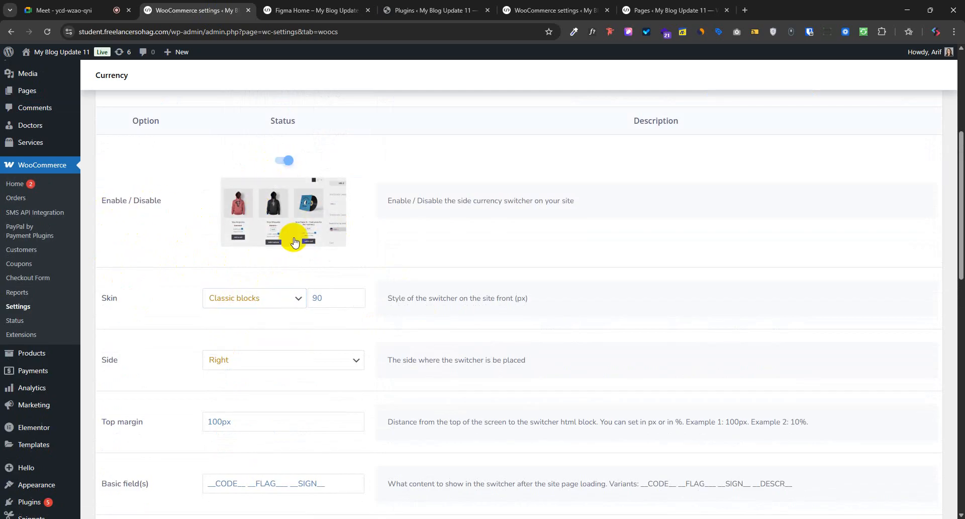
pyautogui.click(318, 10)
pyautogui.hotkey('ctrl', 'shift', 'Tab')
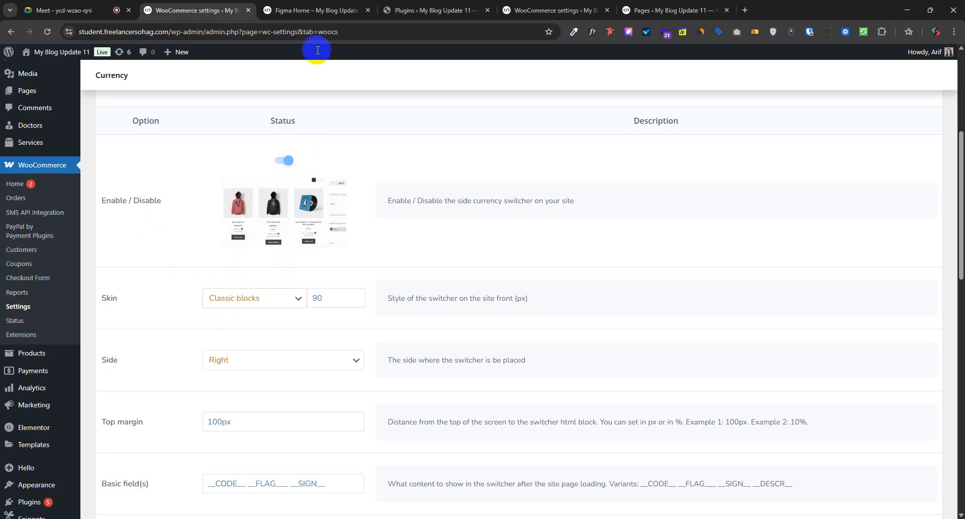
pyautogui.click(317, 10)
pyautogui.hotkey('ctrl', 'shift', 'Tab')
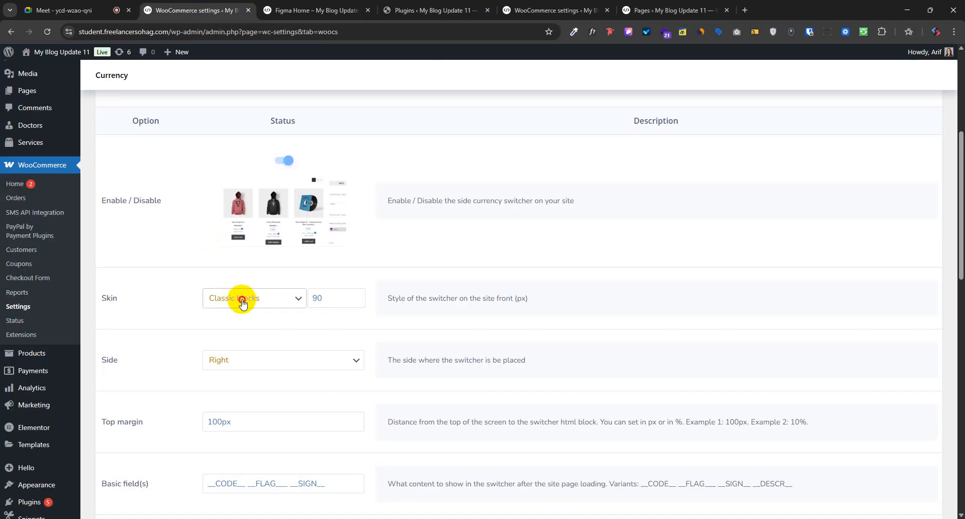
# - Set the side switcher's skin to Roll blocks and save the currency settings
pyautogui.click(242, 300)
pyautogui.click(241, 330)
pyautogui.scroll(-15, 134, 403)
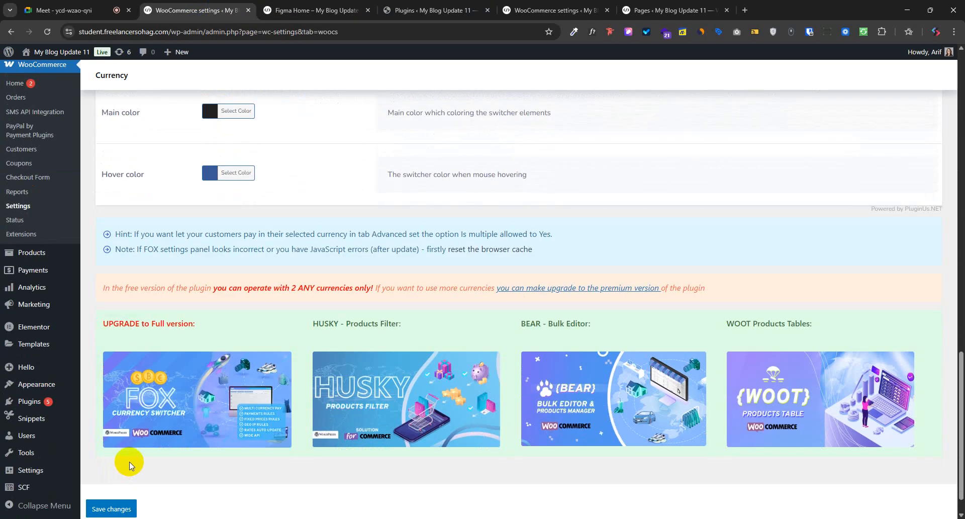
pyautogui.scroll(-1, 128, 461)
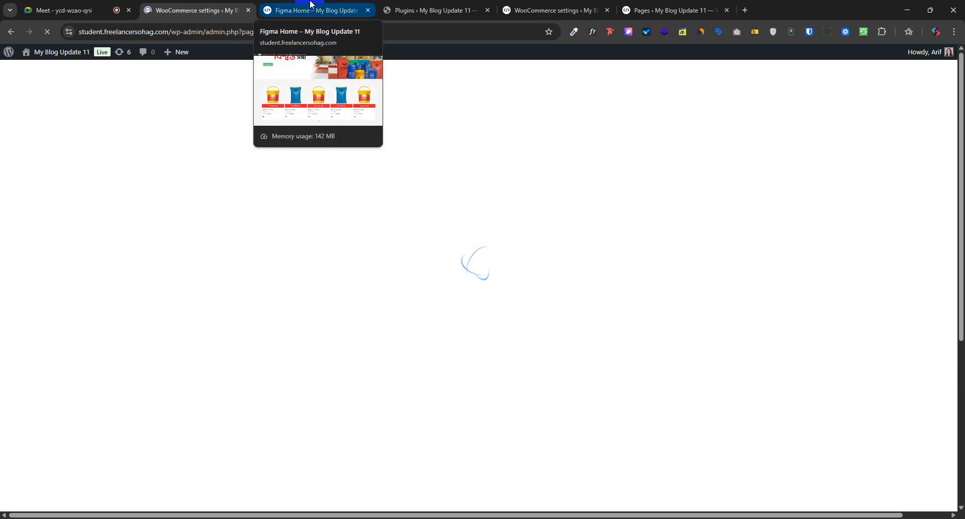
# - Reload the Figma Home page and inspect the Roll blocks switcher's USD and BDT entries
pyautogui.click(311, 5)
pyautogui.click(47, 31)
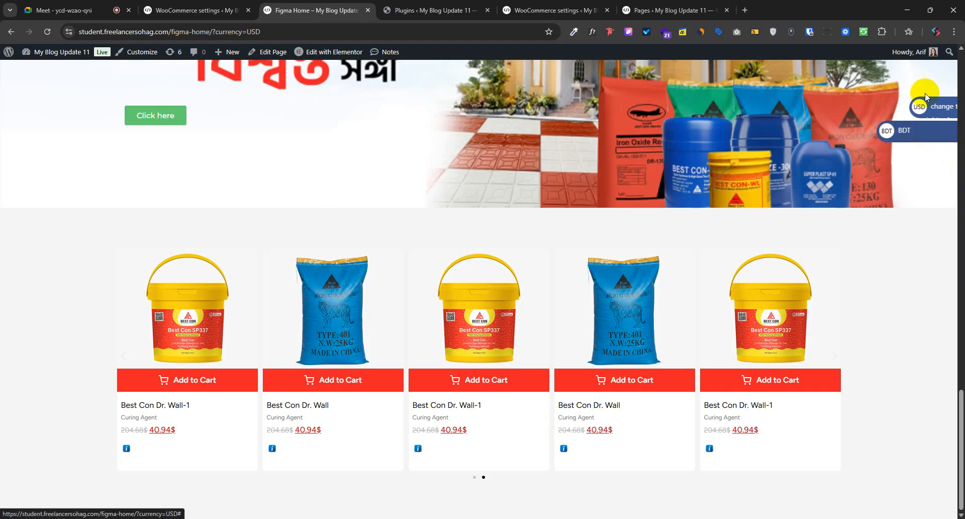
pyautogui.click(296, 8)
pyautogui.click(196, 10)
pyautogui.scroll(-3, 312, 276)
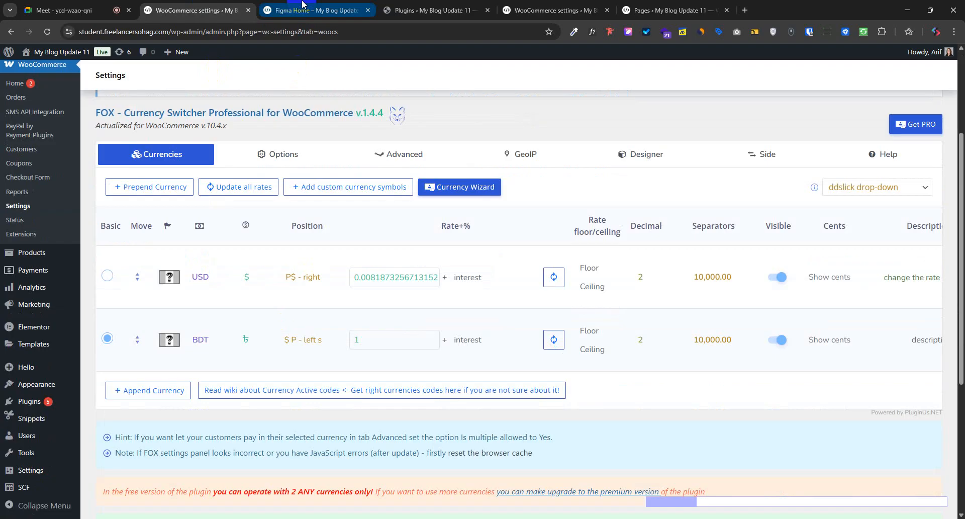
pyautogui.click(282, 10)
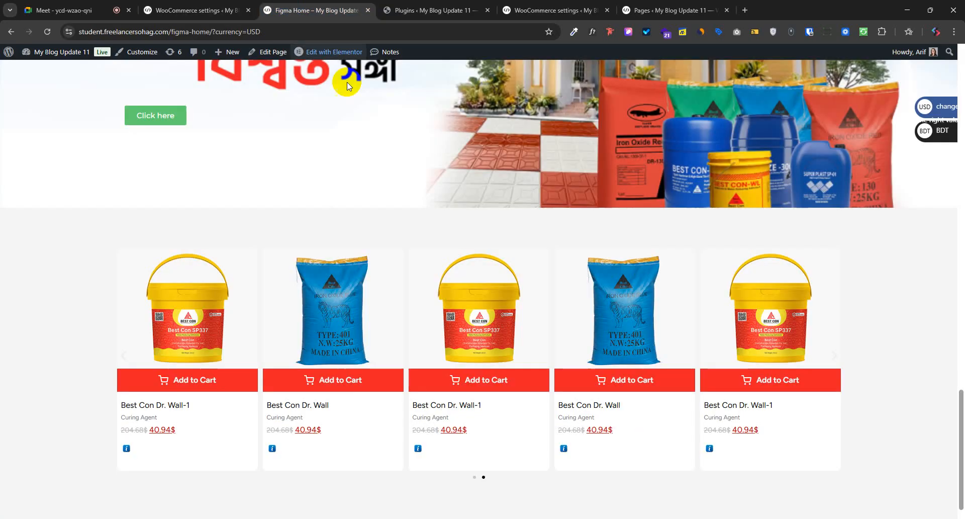
# - Set the side switcher's skin to Round select and save the changes
pyautogui.click(196, 10)
pyautogui.click(722, 204)
pyautogui.scroll(-4, 248, 394)
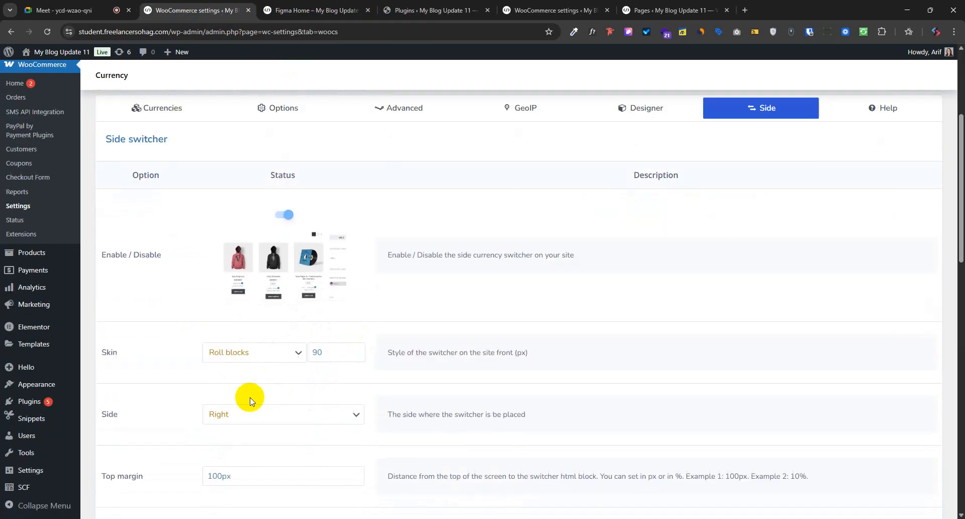
pyautogui.click(264, 250)
pyautogui.click(239, 295)
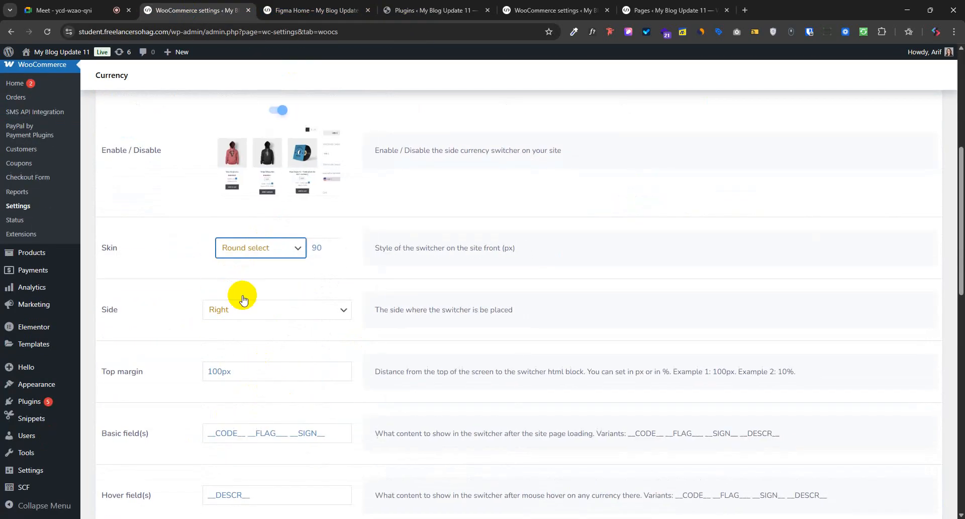
pyautogui.scroll(-10, 156, 407)
pyautogui.scroll(-3, 165, 451)
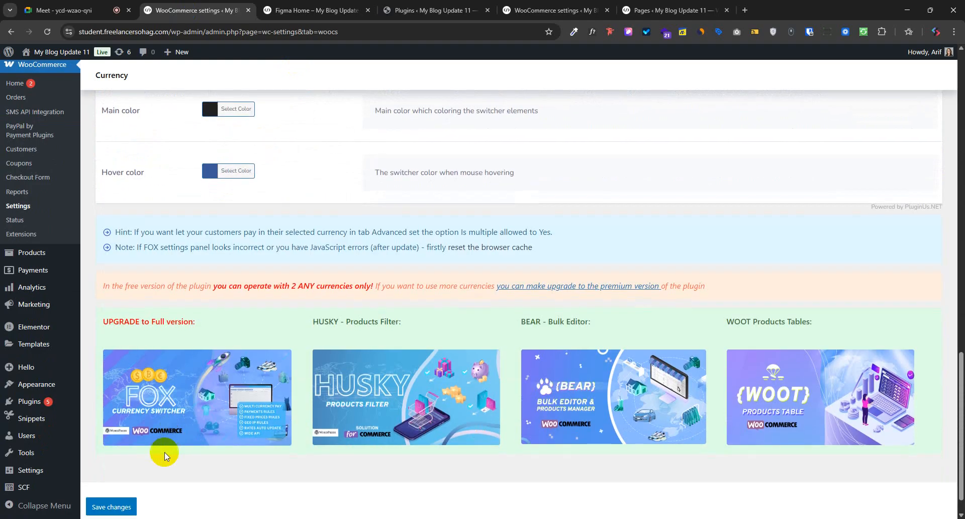
pyautogui.click(111, 477)
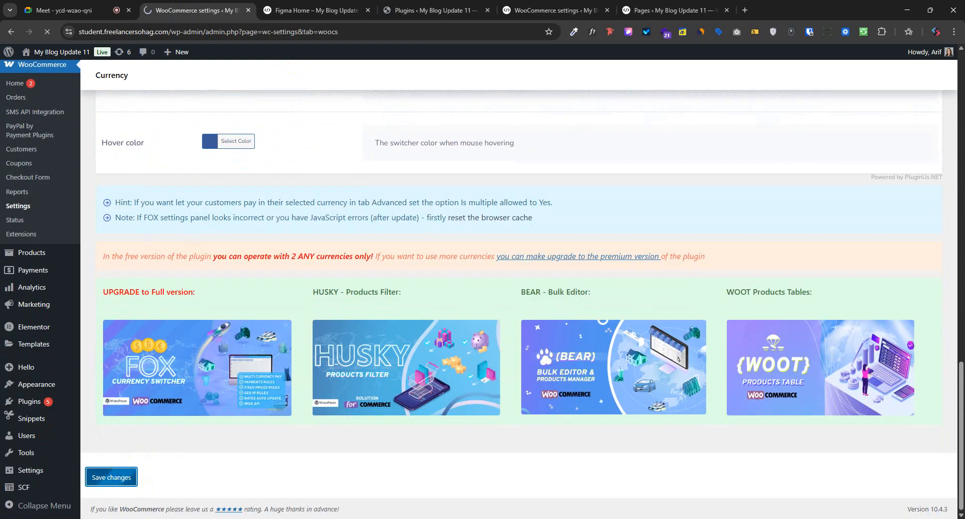
# - Reload the Figma Home page and expand the round switcher to inspect its currency choices
pyautogui.click(316, 7)
pyautogui.click(48, 31)
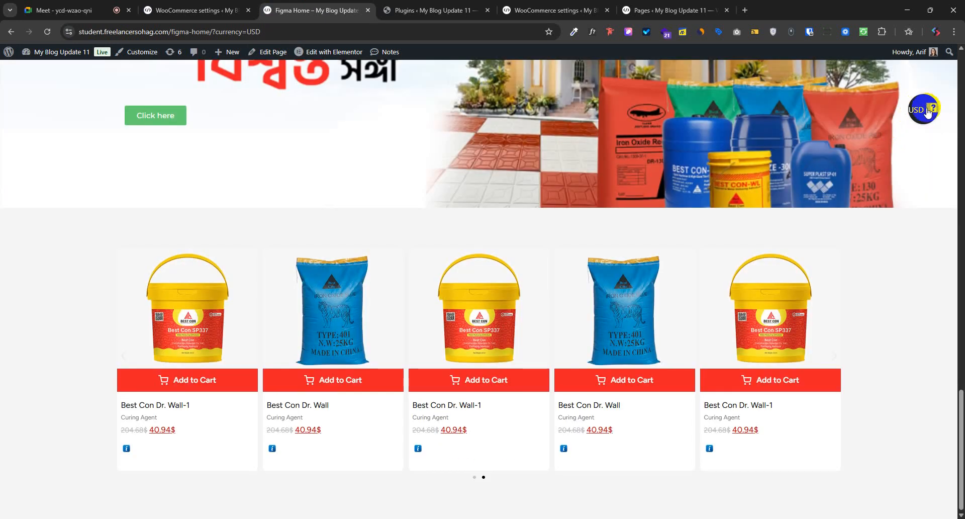
pyautogui.click(927, 112)
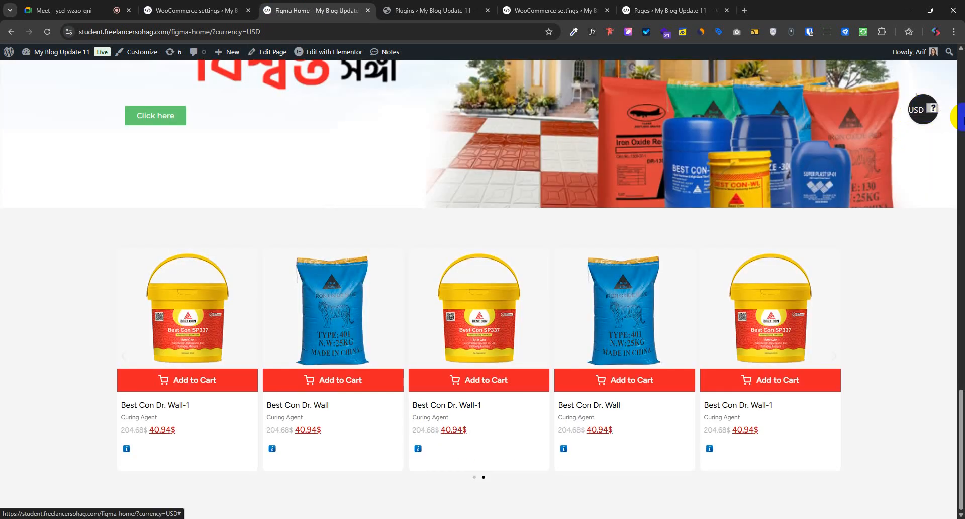
pyautogui.click(918, 109)
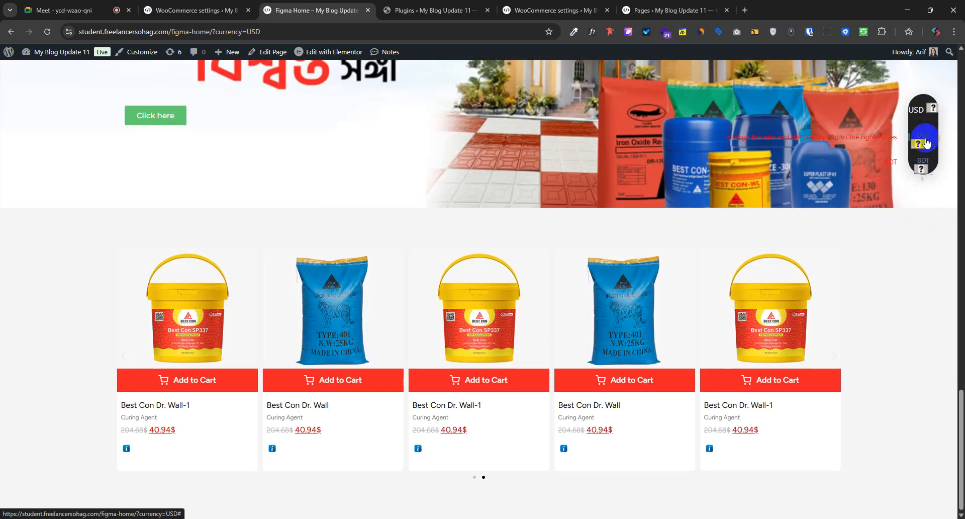
# - Set the side switcher's placement to Left, save the changes, and reload the Figma Home page
pyautogui.click(196, 10)
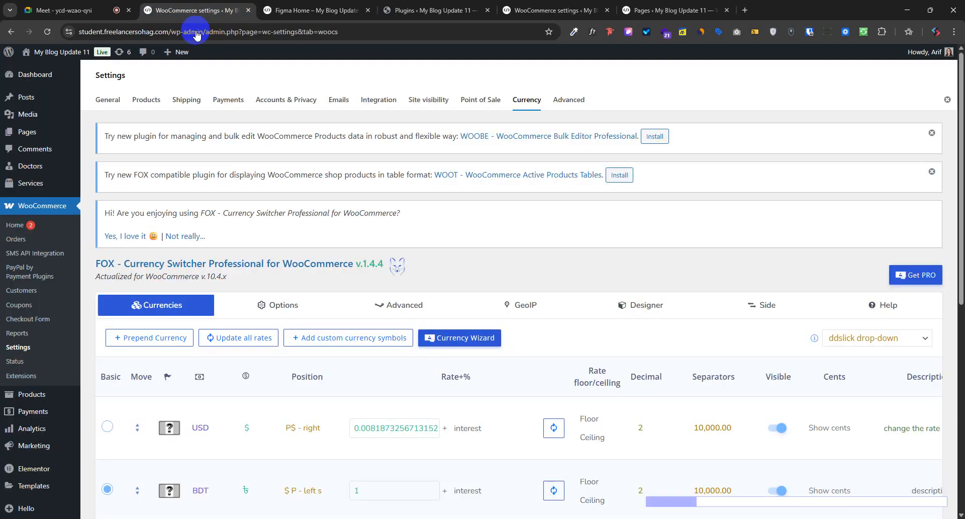
pyautogui.click(761, 305)
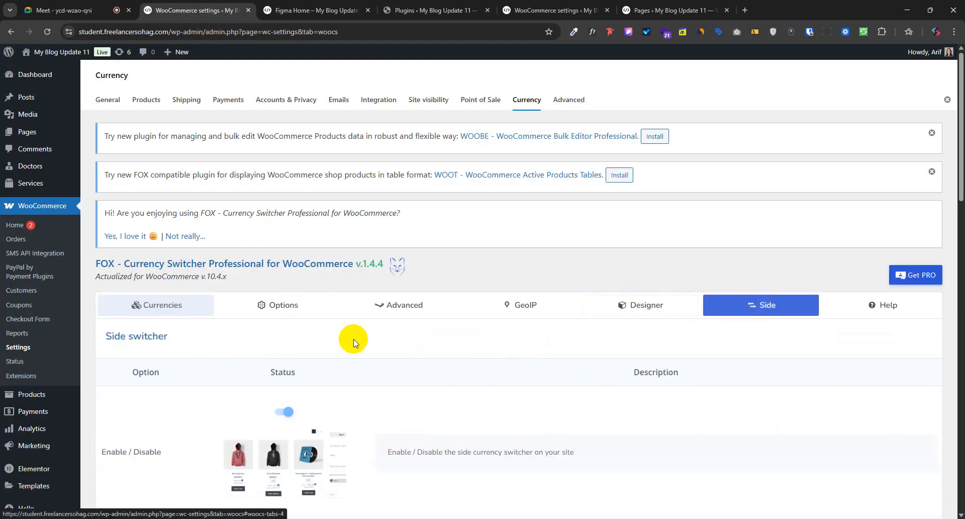
pyautogui.scroll(-3, 332, 352)
pyautogui.scroll(-3, 219, 278)
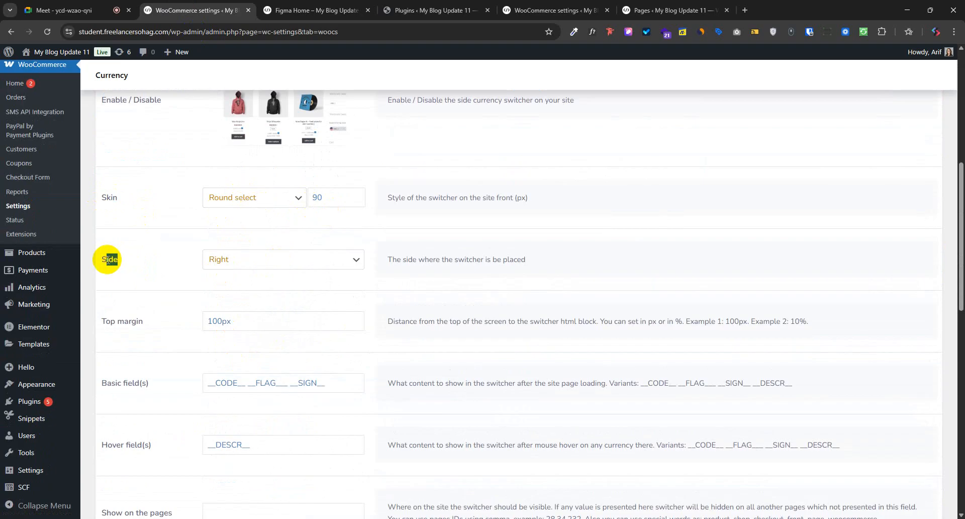
pyautogui.click(270, 259)
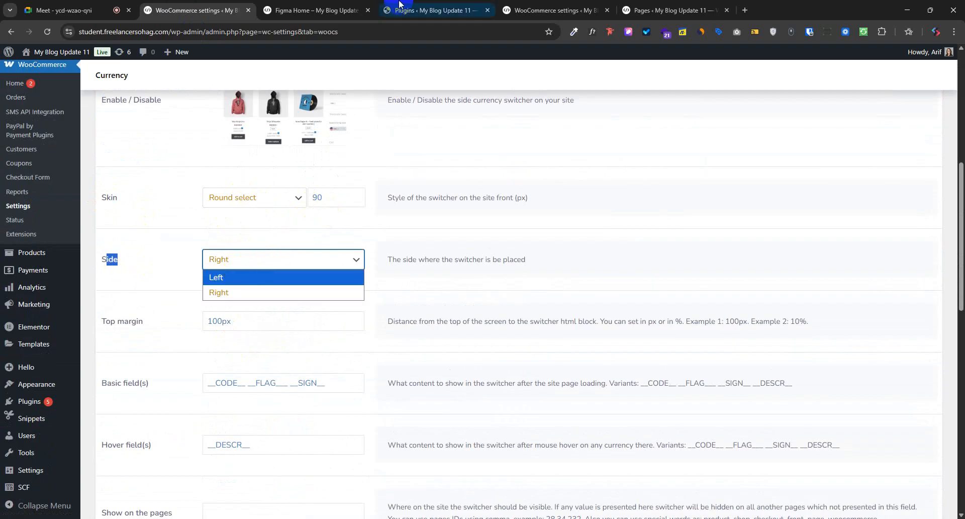
pyautogui.hotkey('ctrl', 'Tab')
pyautogui.hotkey('ctrl', 'shift', 'Tab')
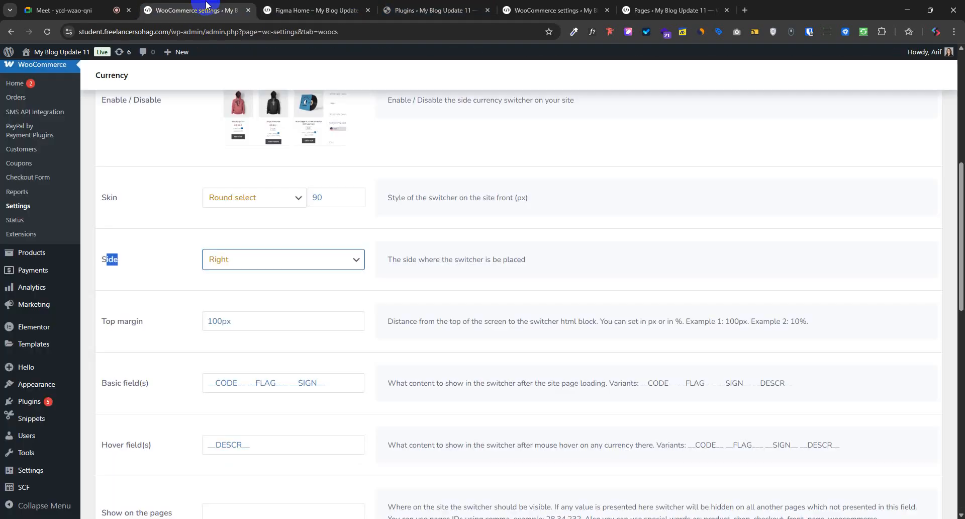
pyautogui.click(236, 261)
pyautogui.click(236, 276)
pyautogui.scroll(-5, 179, 388)
pyautogui.scroll(3, 190, 340)
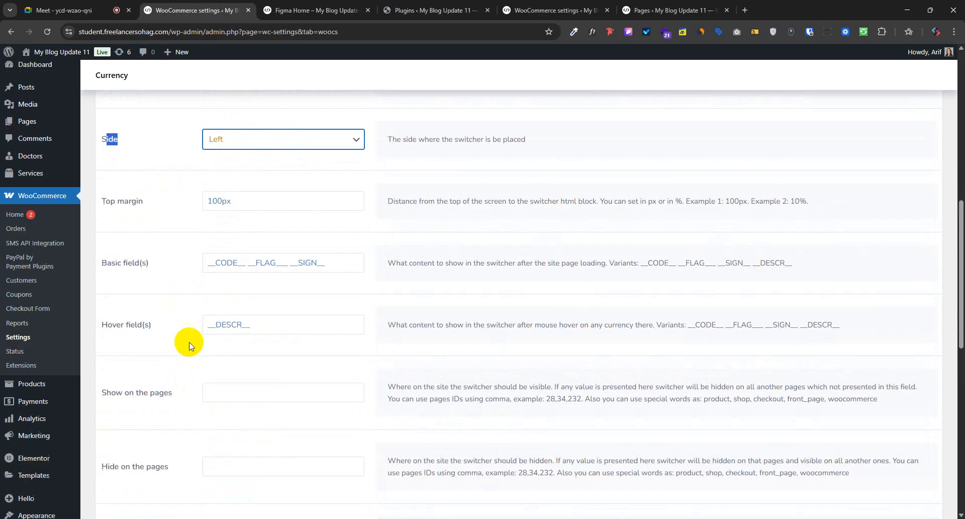
pyautogui.scroll(-7, 142, 482)
pyautogui.scroll(-4, 133, 465)
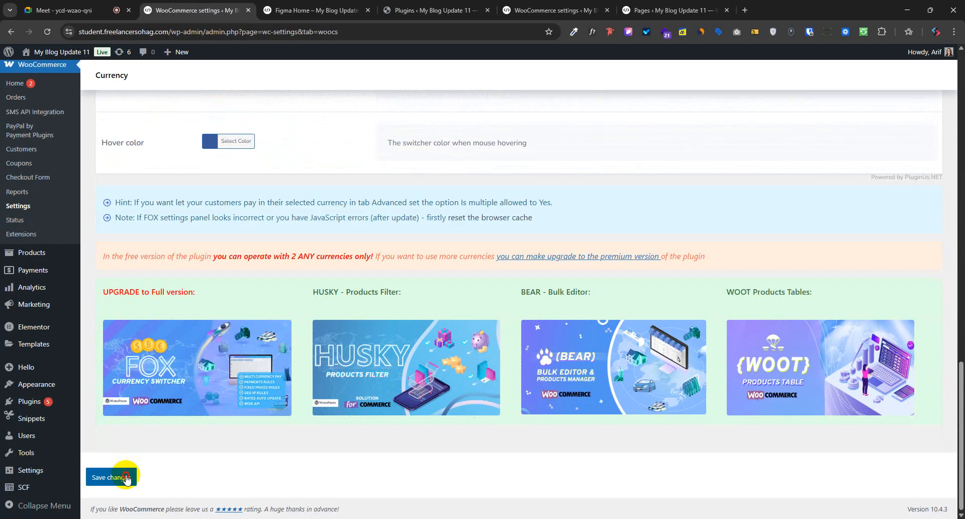
pyautogui.click(299, 9)
pyautogui.click(46, 31)
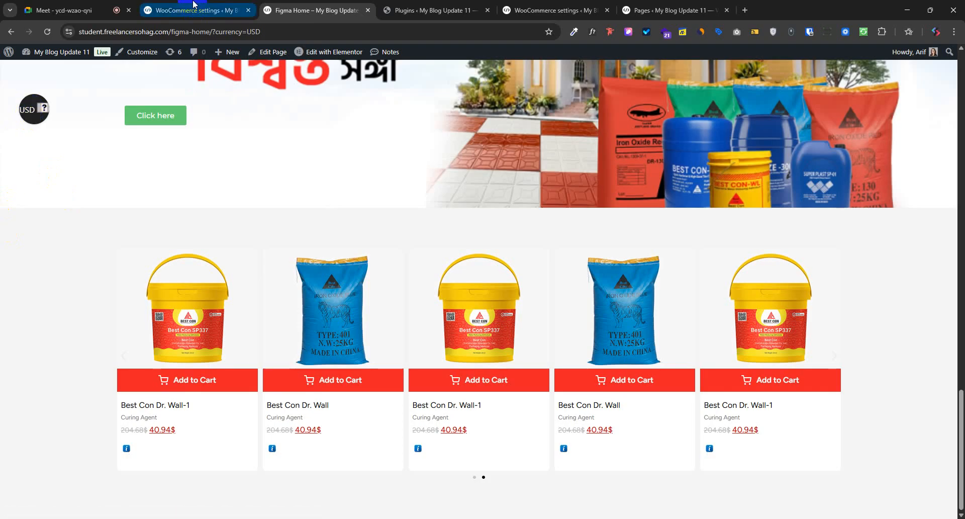
# - Examine the side switcher's top margin and hover field settings, comparing them with the Figma Home page
pyautogui.click(195, 10)
pyautogui.scroll(-1, 324, 309)
pyautogui.scroll(-2, 323, 309)
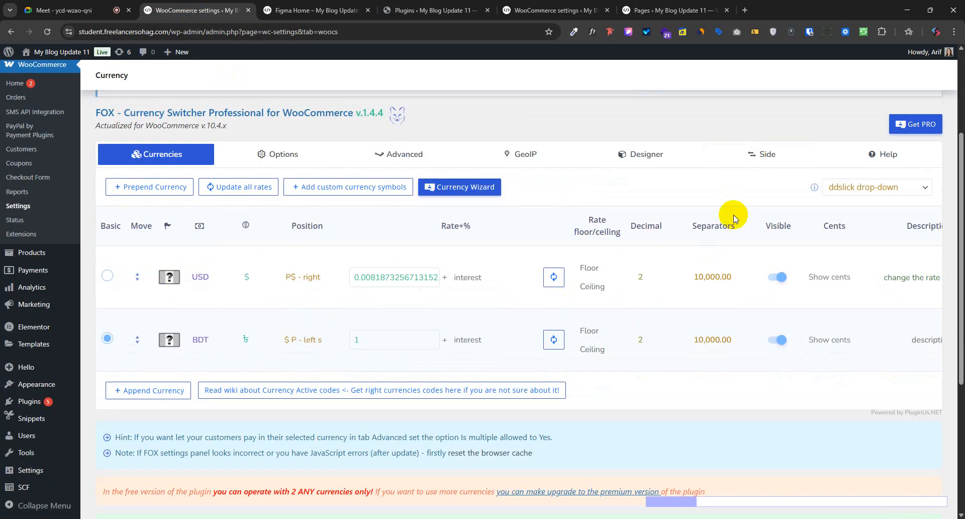
pyautogui.click(757, 154)
pyautogui.scroll(-7, 167, 294)
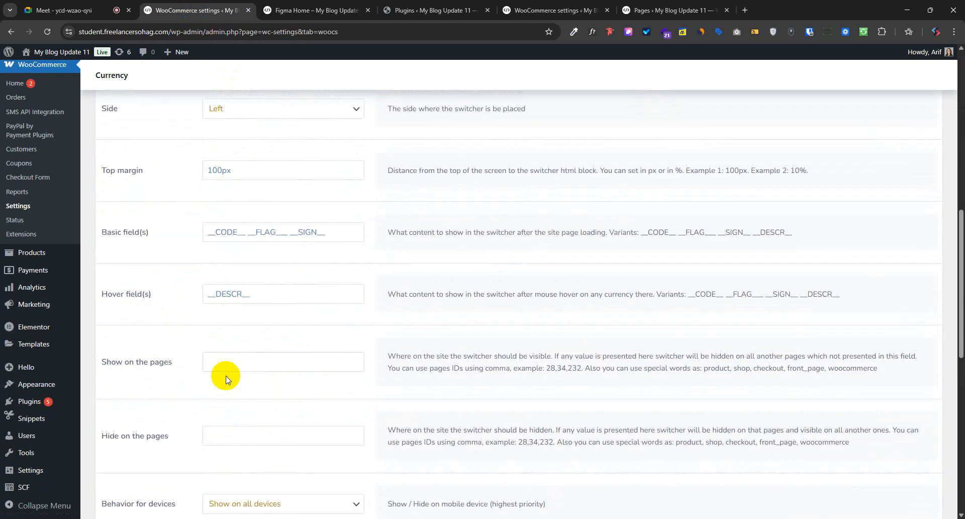
pyautogui.doubleClick(230, 167)
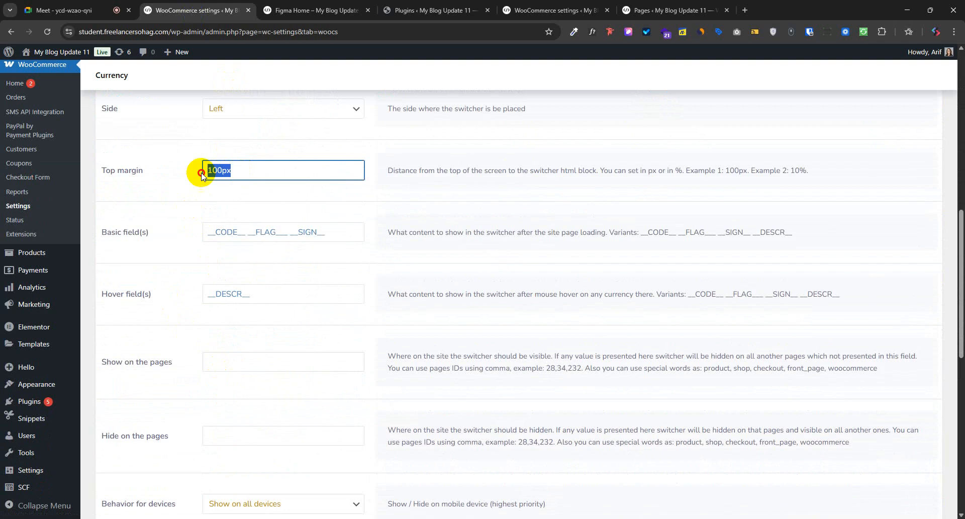
pyautogui.click(316, 10)
pyautogui.click(193, 10)
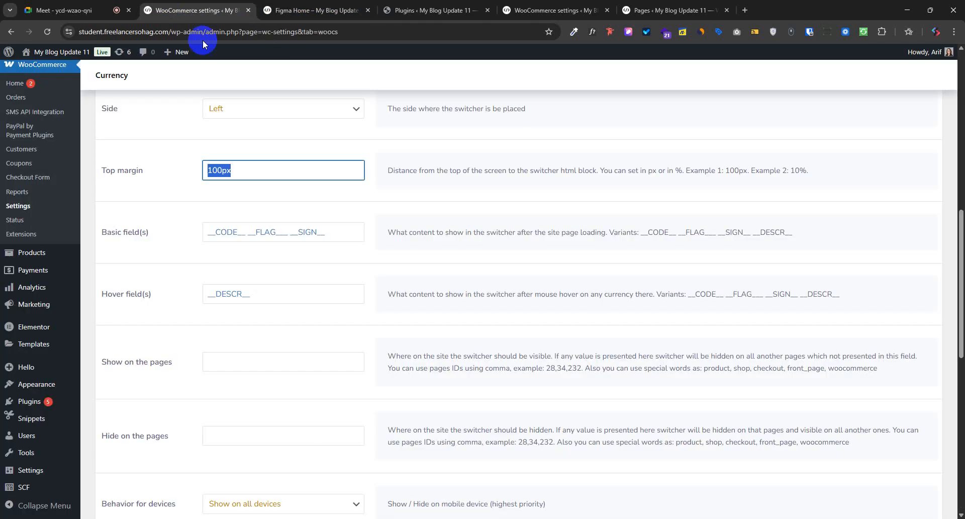
pyautogui.doubleClick(242, 296)
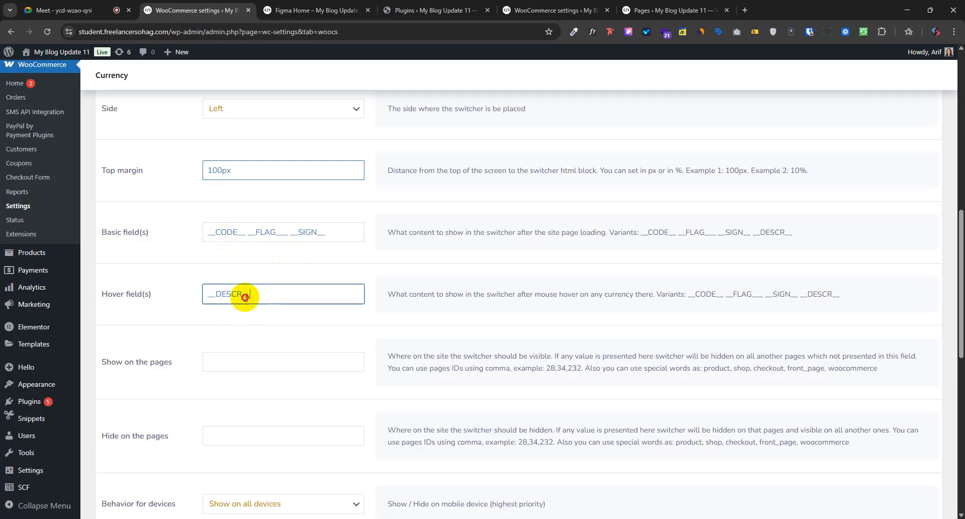
# - Examine the side switcher's Show on the pages and Hide on the pages settings
pyautogui.scroll(-2, 241, 362)
pyautogui.click(104, 262)
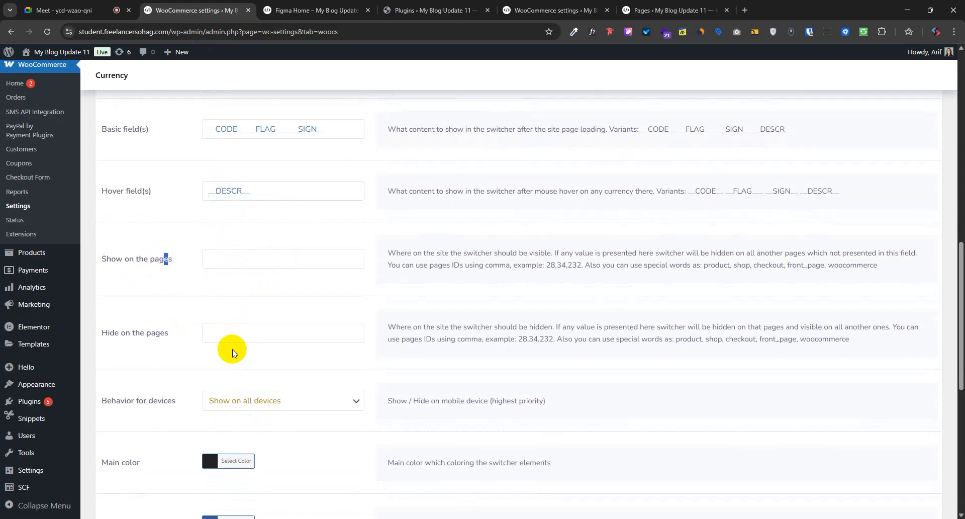
pyautogui.scroll(-2, 230, 345)
pyautogui.moveTo(120, 235); pyautogui.dragTo(151, 235)
pyautogui.click(242, 160)
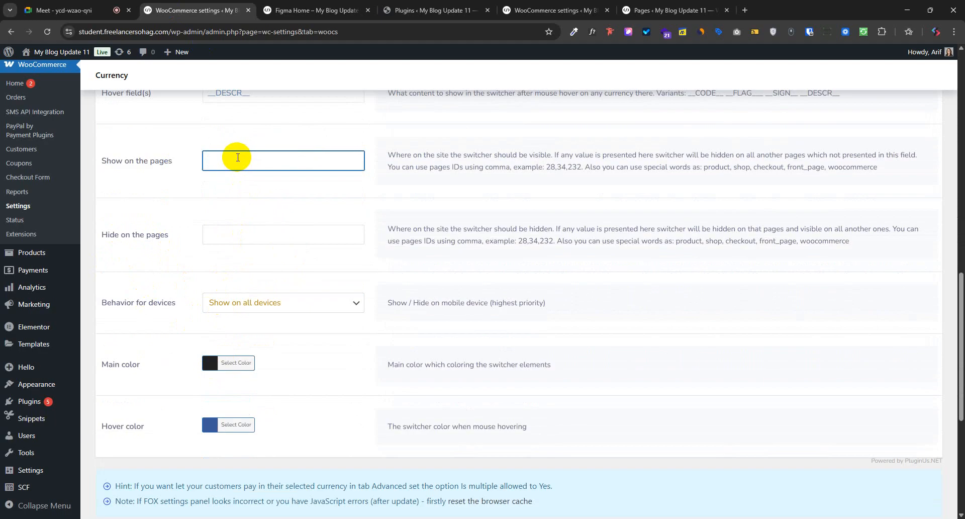
# - Open the list of all site pages in a new browser tab
pyautogui.scroll(5, 61, 136)
pyautogui.click(28, 134)
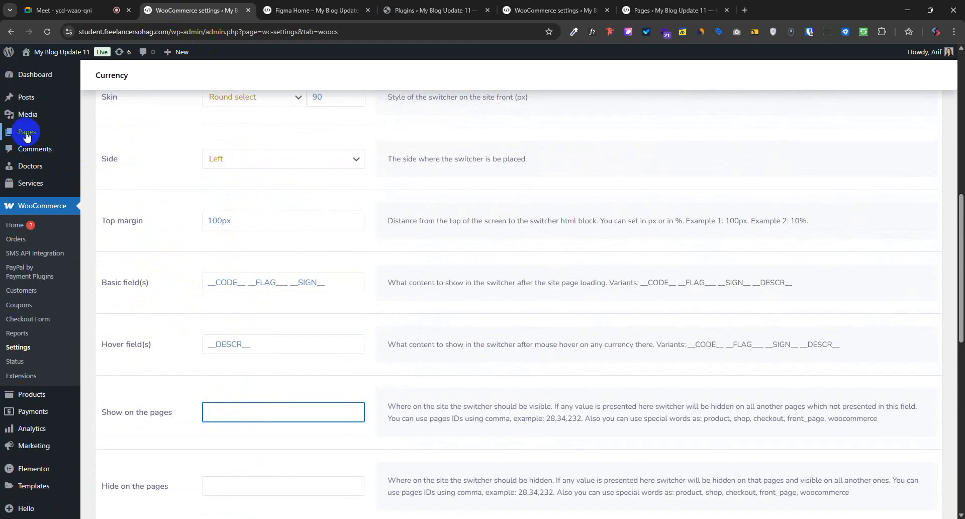
pyautogui.rightClick(98, 134)
pyautogui.click(123, 142)
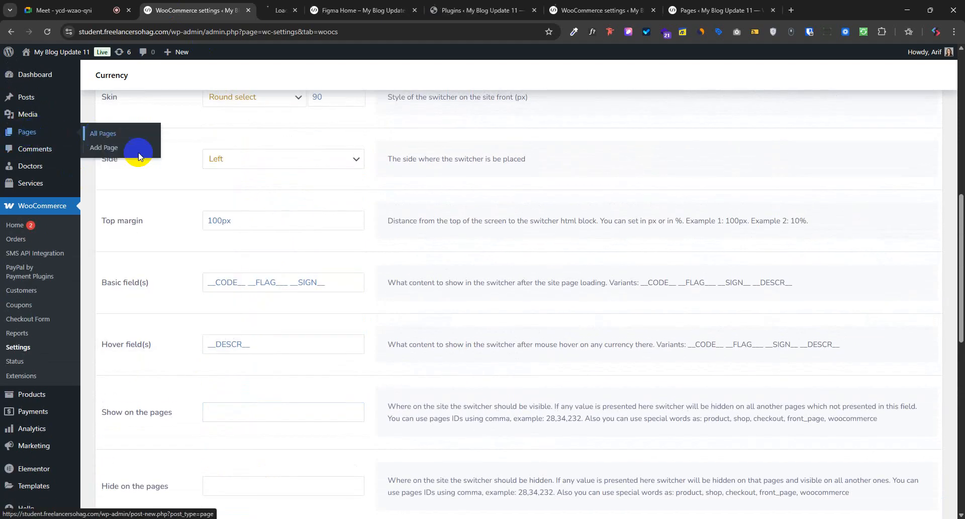
# - Copy the site's base address from Figma Home, open it in the spare WooCommerce settings tab, and view the About Us section
pyautogui.click(382, 6)
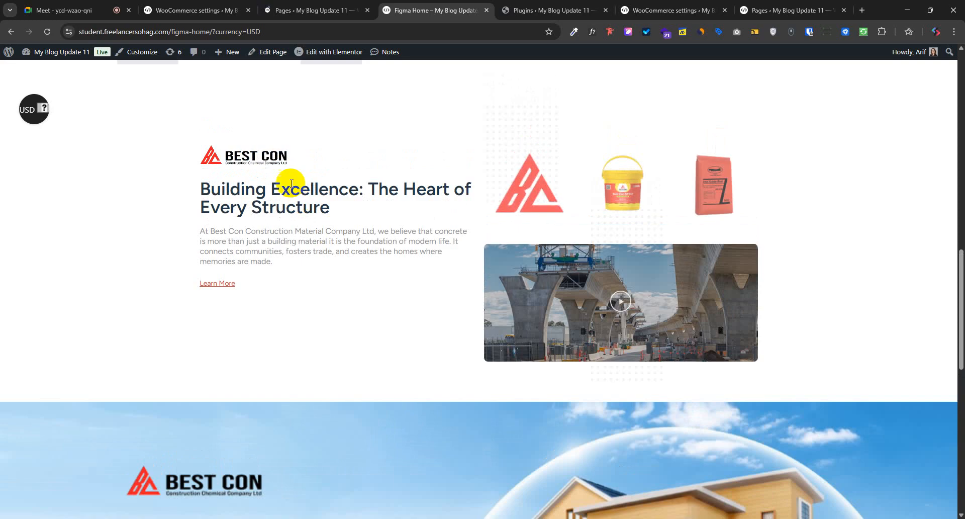
pyautogui.scroll(10, 291, 182)
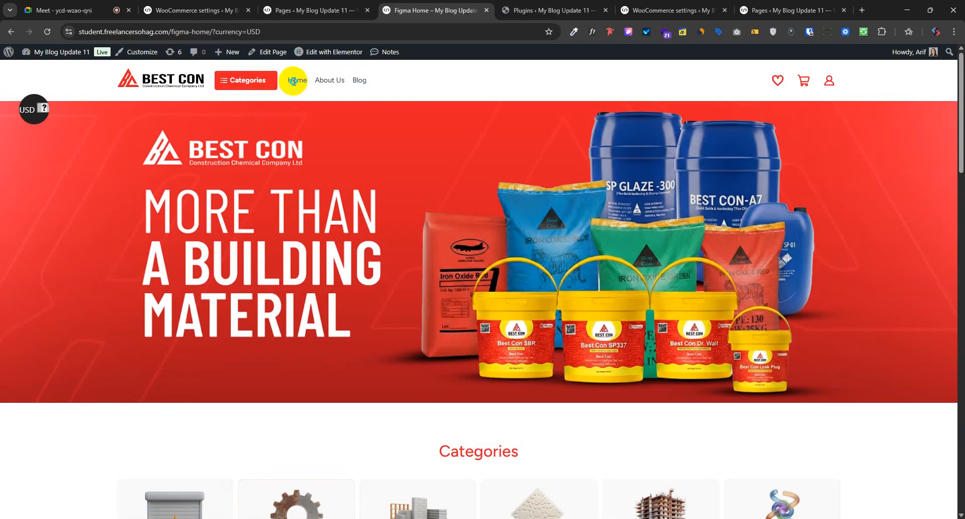
pyautogui.rightClick(294, 81)
pyautogui.click(539, 91)
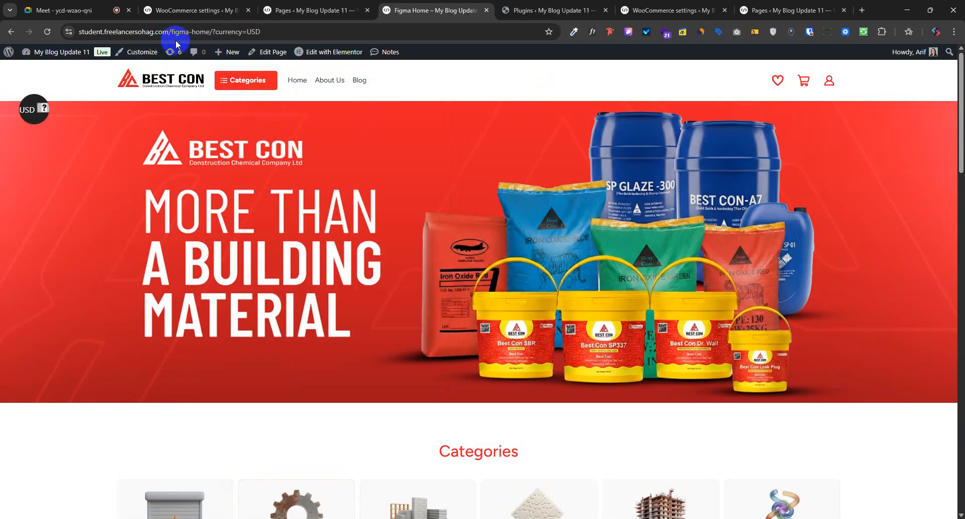
pyautogui.moveTo(195, 31); pyautogui.dragTo(79, 31)
pyautogui.hotkey('ctrl', 'c')
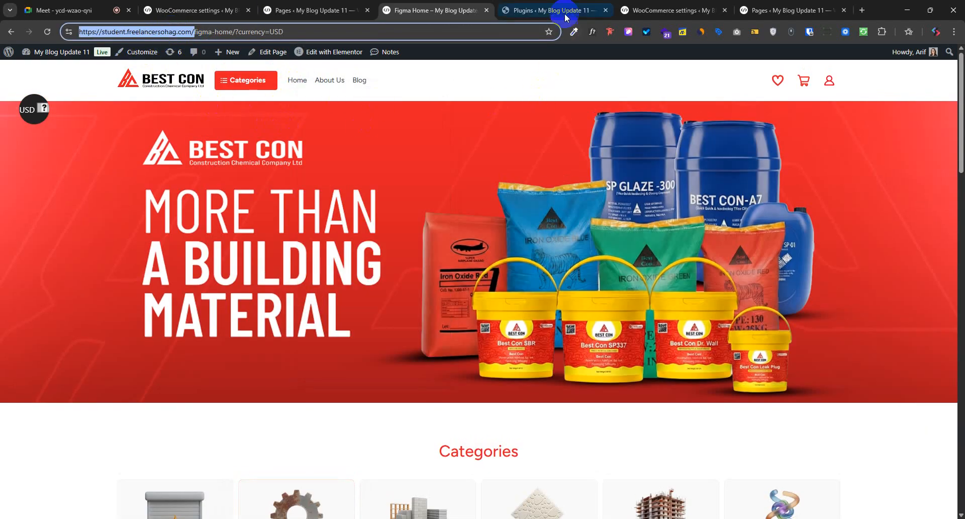
pyautogui.moveTo(674, 10); pyautogui.dragTo(555, 10)
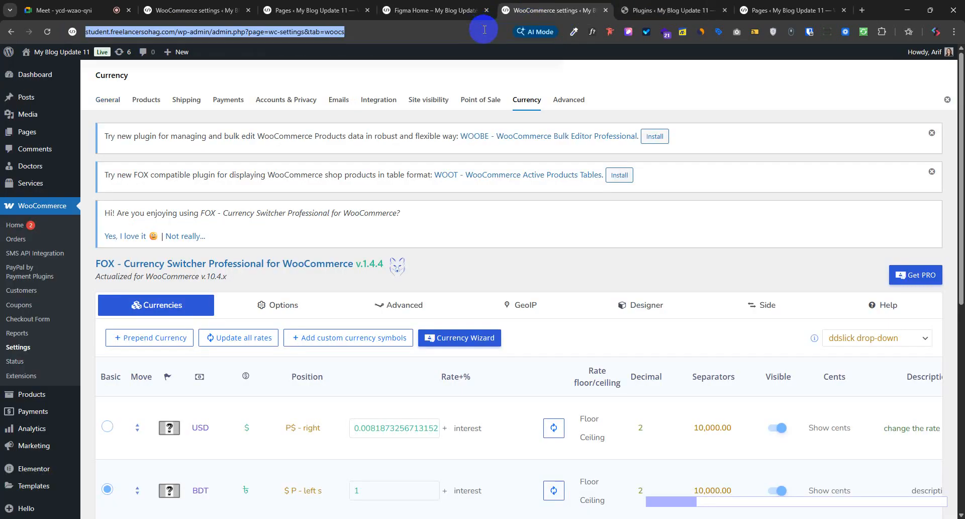
pyautogui.hotkey('ctrl', 'v')
pyautogui.press('Return')
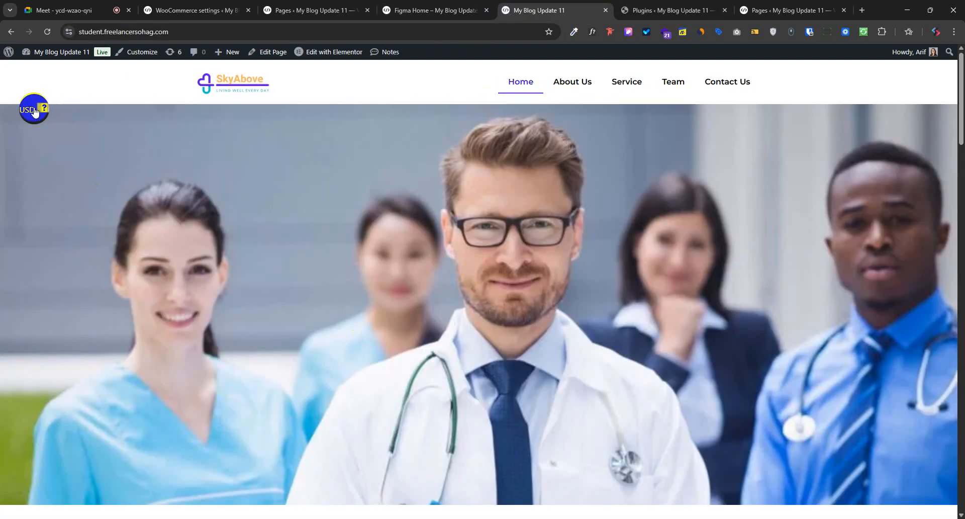
pyautogui.click(571, 82)
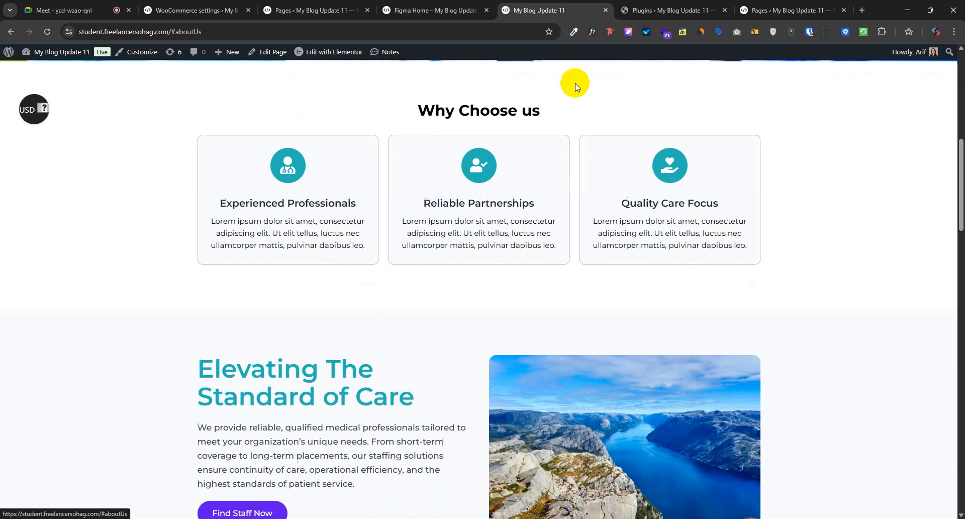
pyautogui.scroll(5, 604, 181)
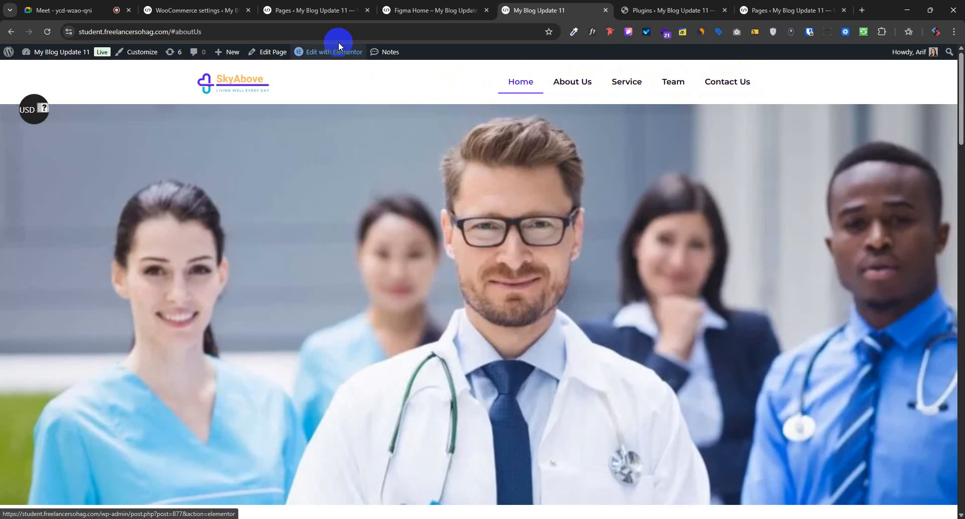
# - Open the store's cart page by changing the site address to end in /cart
pyautogui.click(172, 32)
pyautogui.press('BackSpace')
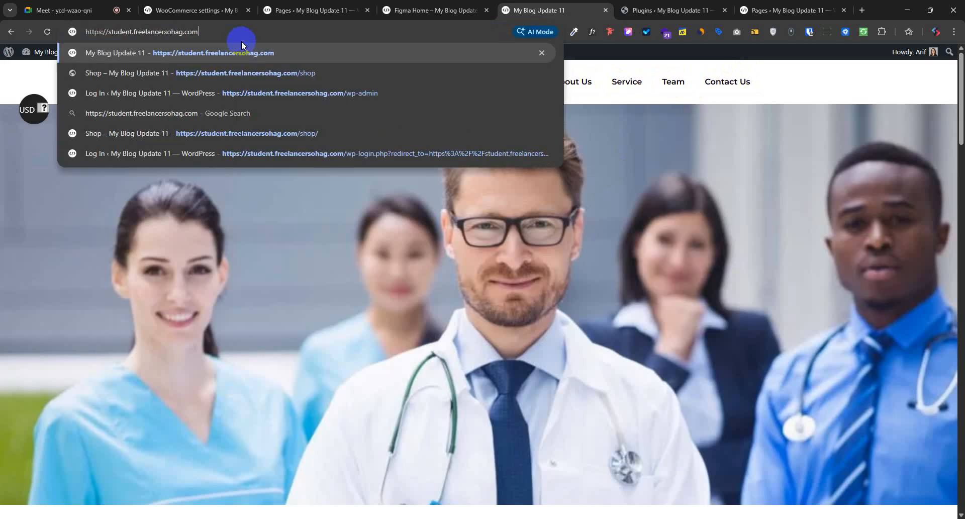
pyautogui.write('cart')
pyautogui.press('Return')
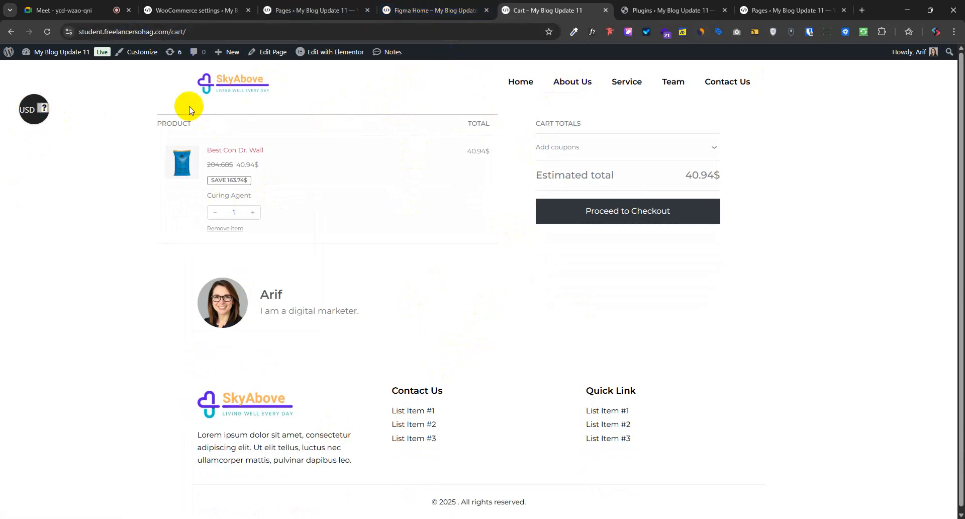
# - Inspect the cart's product price and estimated total, and expand the side switcher to view its currency choices
pyautogui.moveTo(282, 168); pyautogui.dragTo(227, 164)
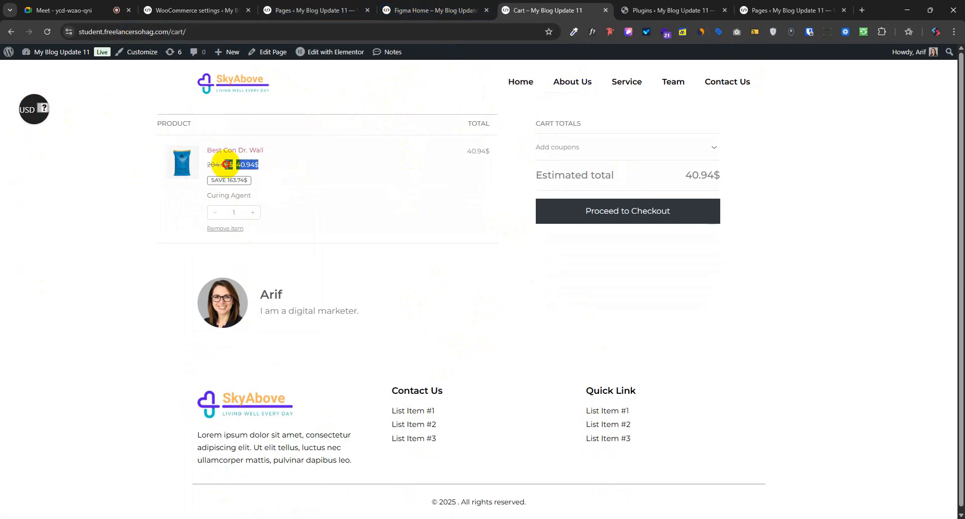
pyautogui.moveTo(738, 175); pyautogui.dragTo(703, 177)
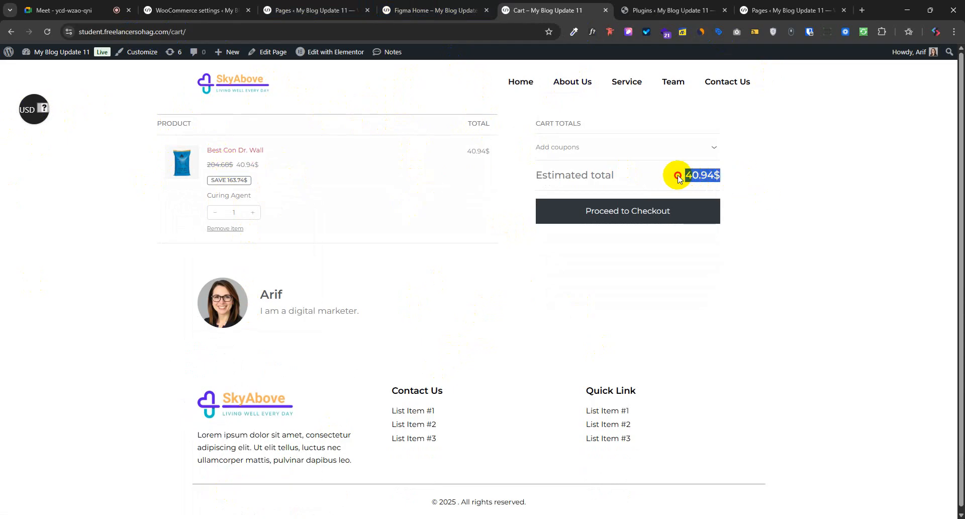
pyautogui.click(34, 111)
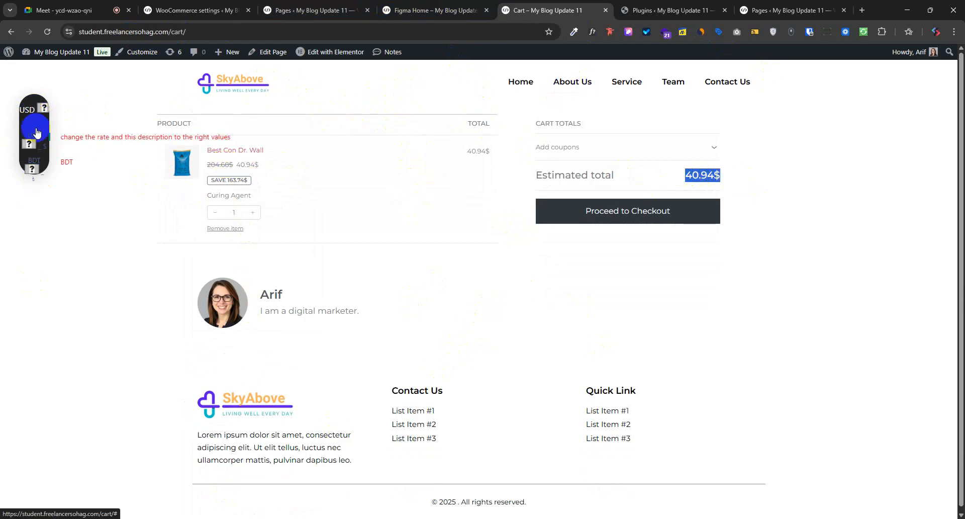
pyautogui.click(60, 265)
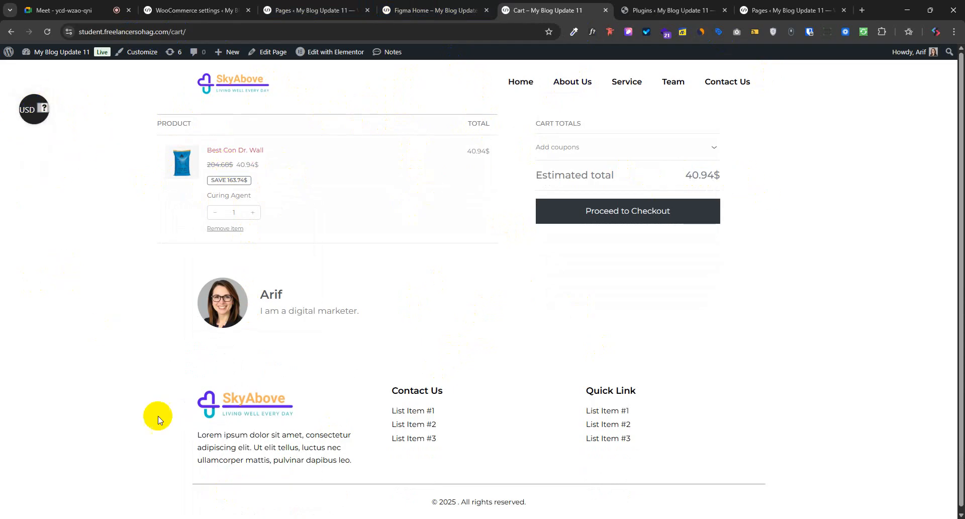
pyautogui.moveTo(276, 161); pyautogui.dragTo(244, 165)
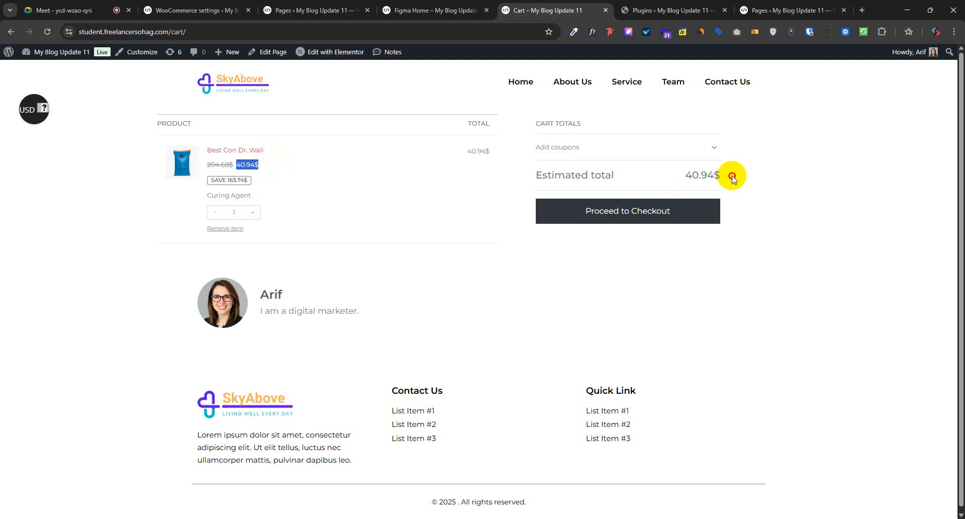
pyautogui.moveTo(732, 173); pyautogui.dragTo(676, 174)
pyautogui.moveTo(299, 167); pyautogui.dragTo(194, 168)
pyautogui.moveTo(727, 181); pyautogui.dragTo(674, 173)
pyautogui.click(632, 338)
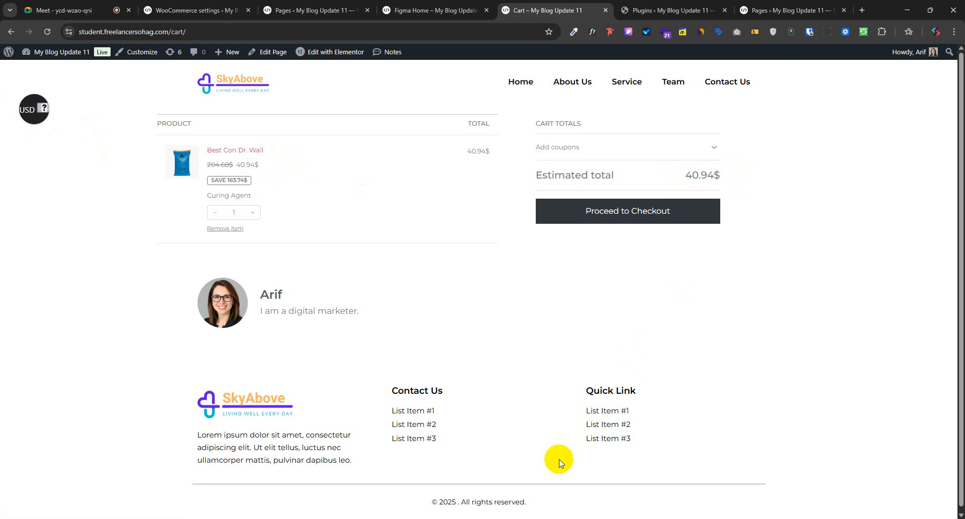
# - Open the Cart page's editor in a new tab and identify its post ID in the address
pyautogui.click(240, 4)
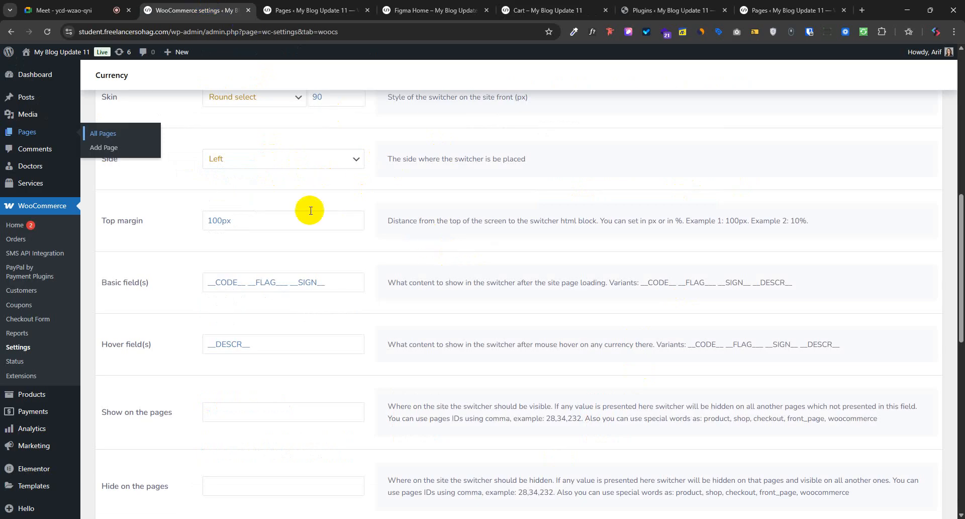
pyautogui.click(514, 4)
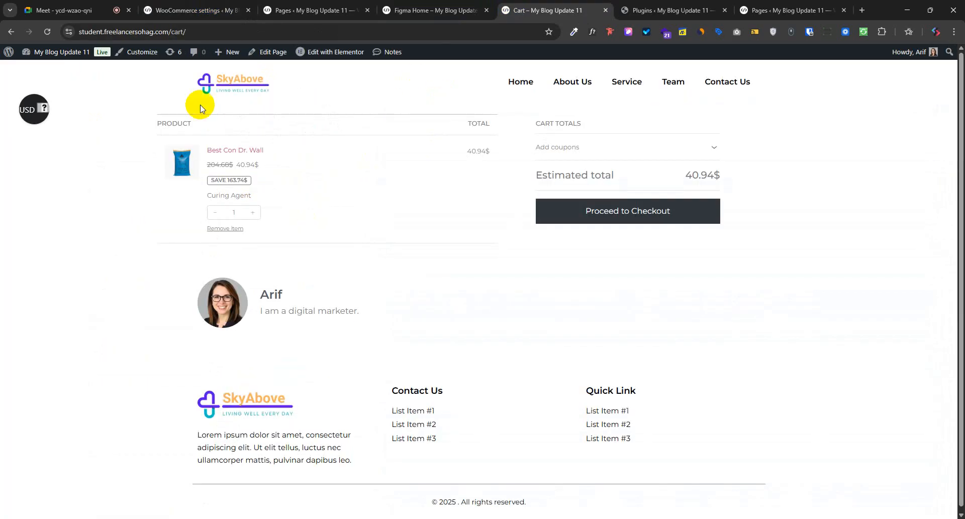
pyautogui.rightClick(271, 54)
pyautogui.click(311, 66)
pyautogui.click(594, 4)
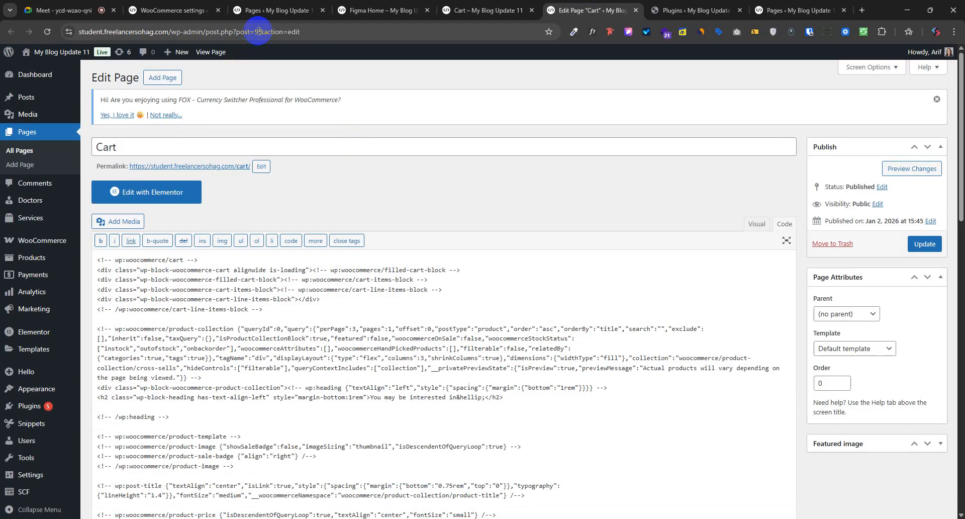
pyautogui.doubleClick(257, 31)
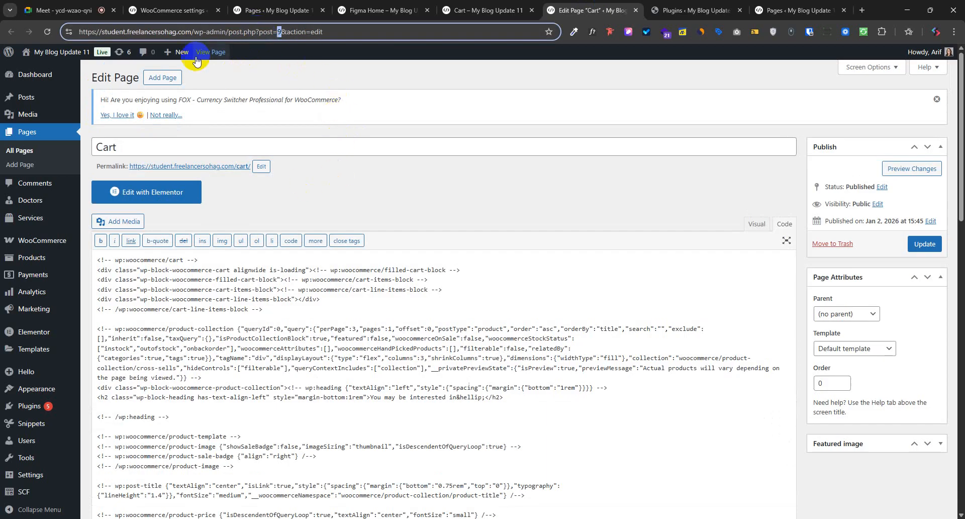
# - Set Hide on the pages to 9 for the side switcher, save the changes, and reload the Cart page
pyautogui.click(199, 19)
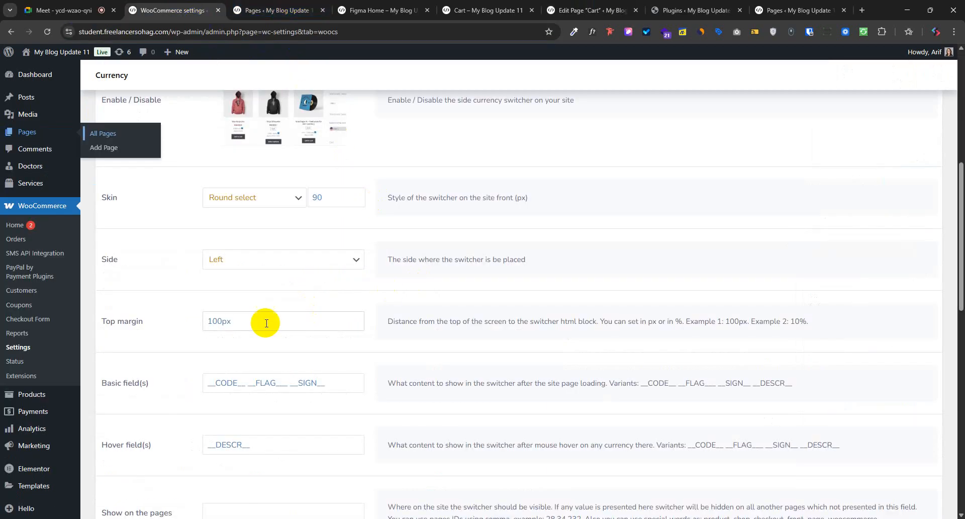
pyautogui.scroll(-3, 248, 413)
pyautogui.click(259, 440)
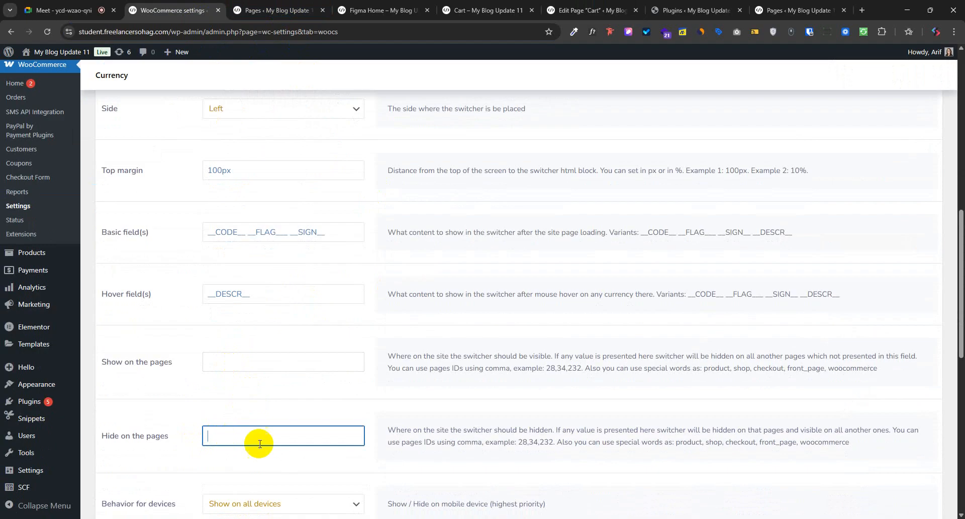
pyautogui.write('9')
pyautogui.scroll(-5, 231, 471)
pyautogui.scroll(-5, 209, 476)
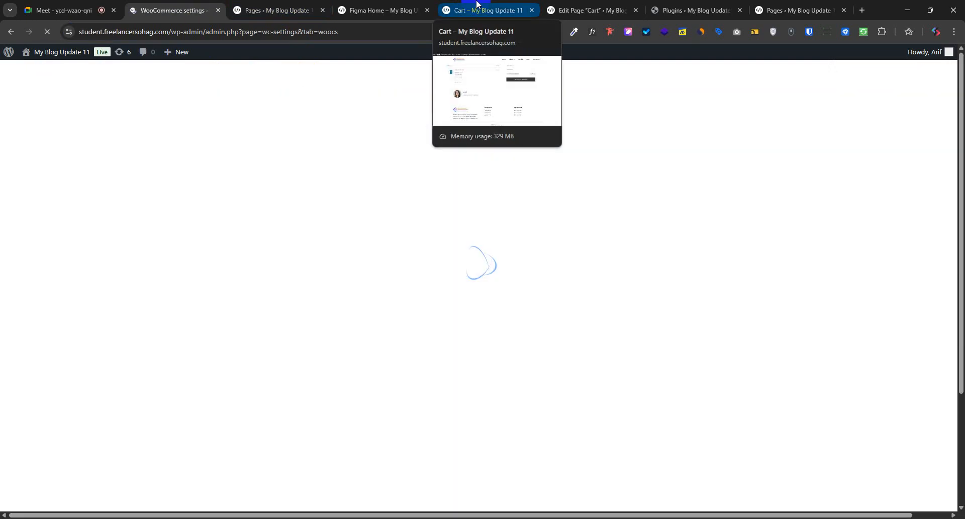
pyautogui.click(477, 9)
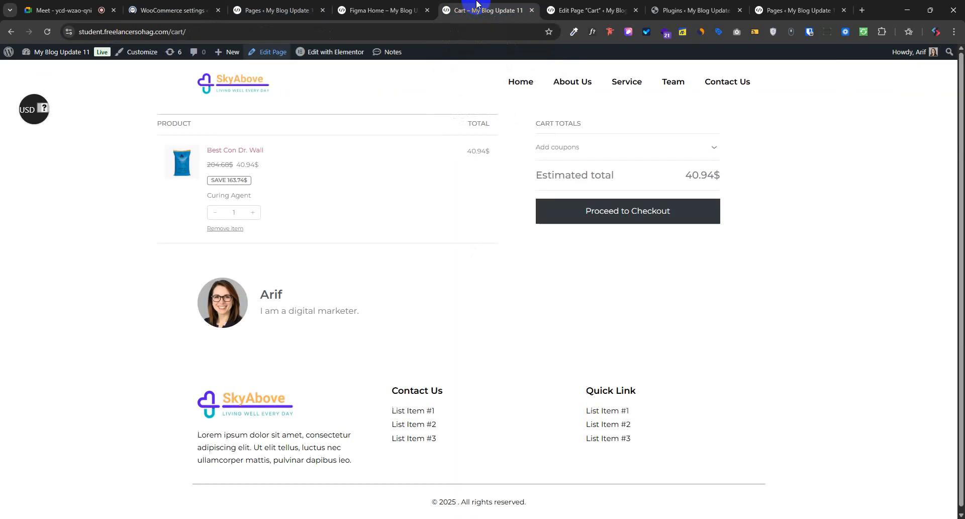
pyautogui.click(47, 32)
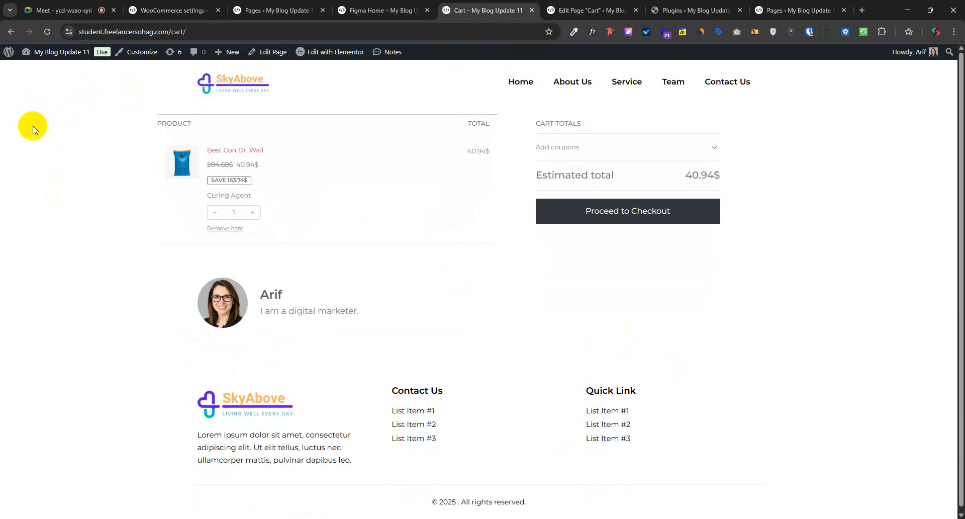
# - Return to the side switcher settings and review the Hide on the pages field
pyautogui.click(170, 10)
pyautogui.click(277, 10)
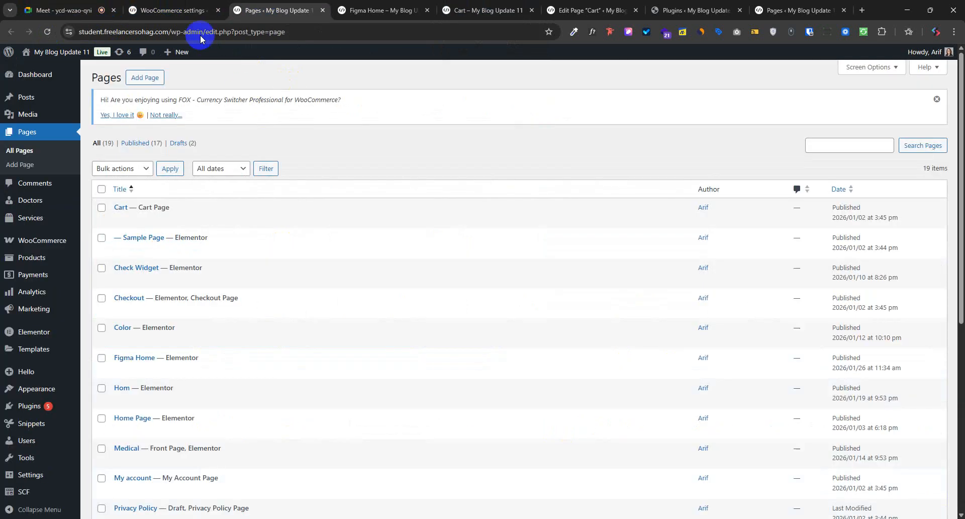
pyautogui.click(171, 11)
pyautogui.click(709, 305)
pyautogui.scroll(-5, 370, 362)
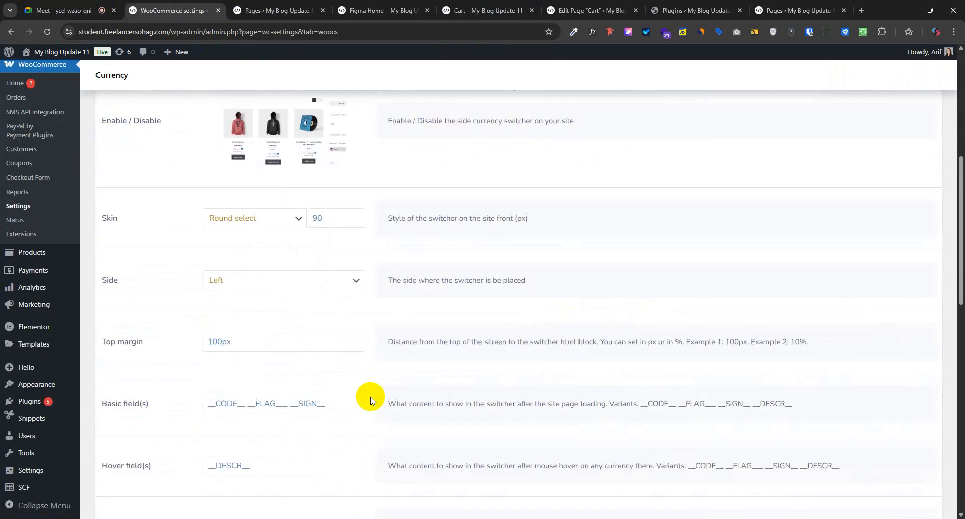
pyautogui.scroll(-6, 371, 400)
pyautogui.moveTo(160, 285); pyautogui.dragTo(107, 285)
pyautogui.moveTo(231, 285); pyautogui.dragTo(190, 305)
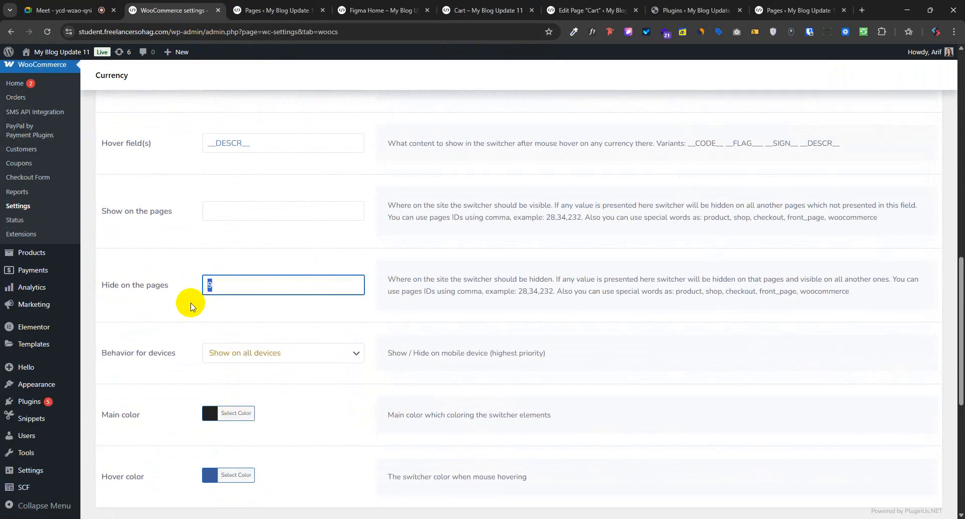
pyautogui.click(213, 333)
# - Set the side switcher's device behavior to Hide on mobile devices
pyautogui.scroll(-2, 213, 352)
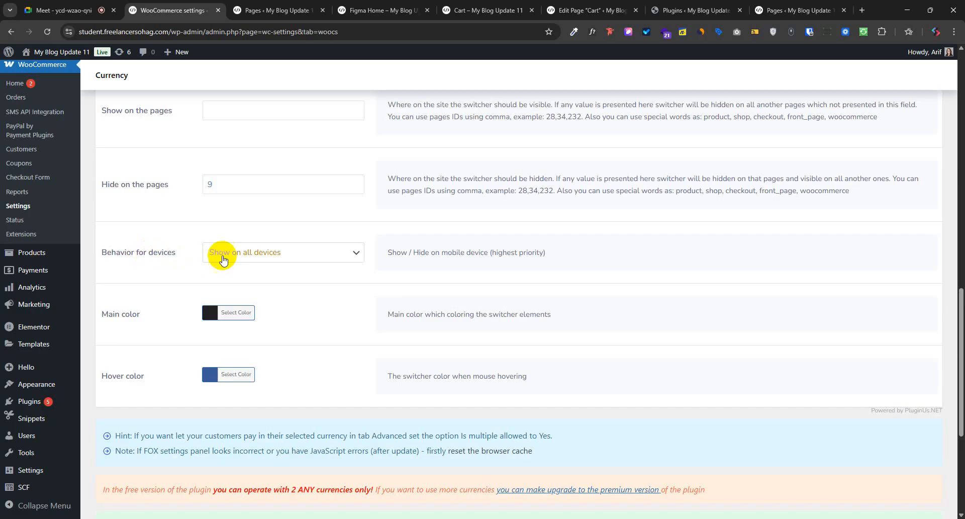
pyautogui.click(268, 255)
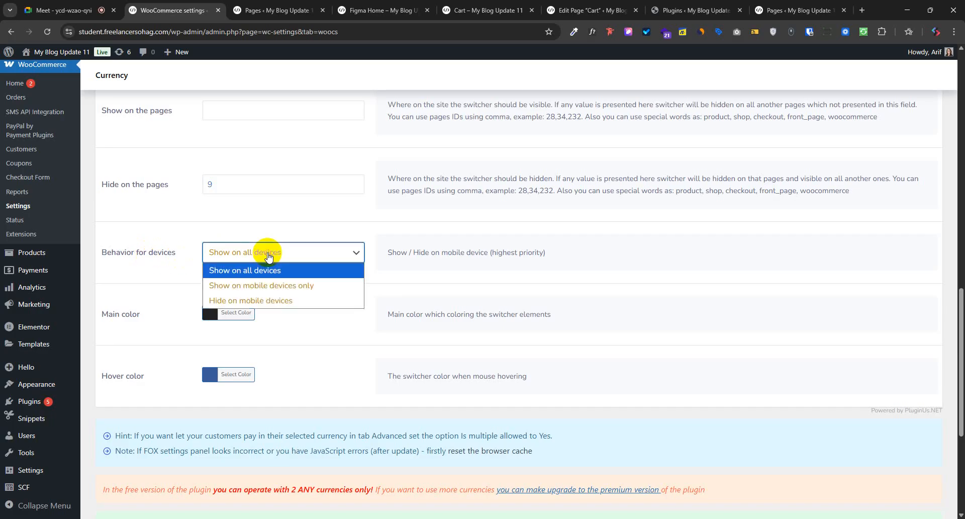
pyautogui.click(284, 300)
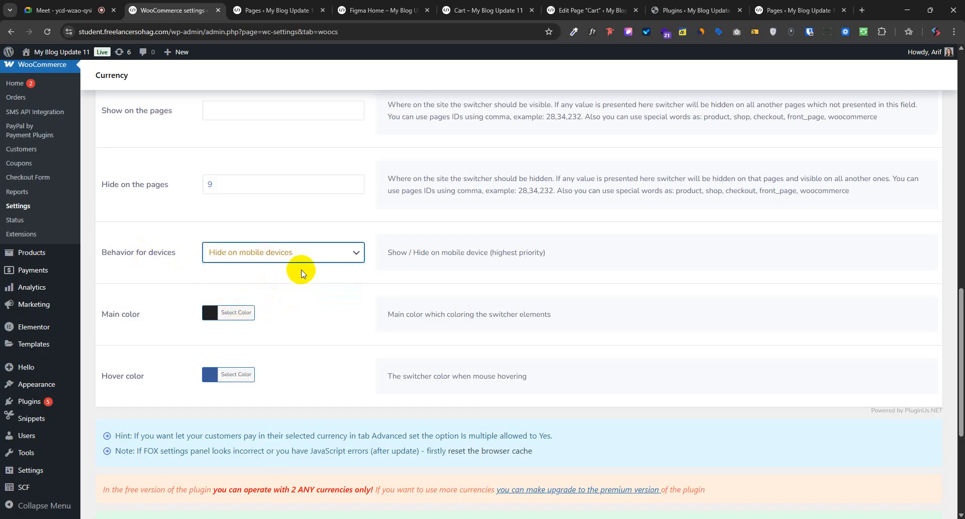
# - Set the side switcher's behavior for devices to Show on all devices
pyautogui.click(302, 256)
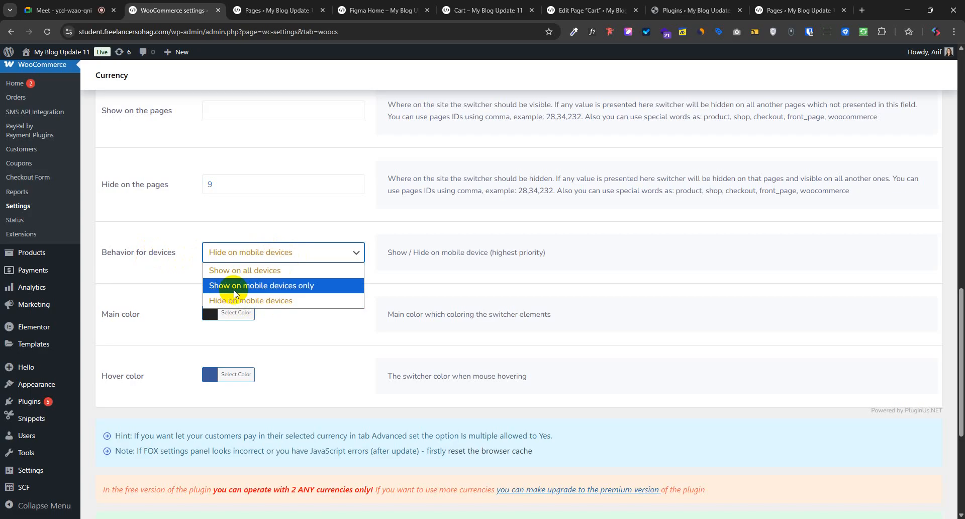
pyautogui.click(297, 292)
pyautogui.click(270, 252)
pyautogui.click(275, 274)
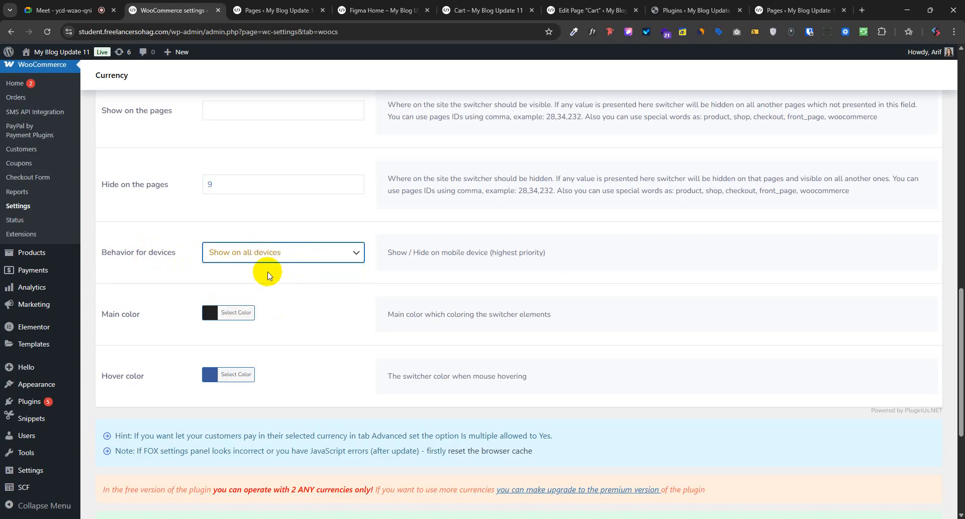
# - Set the side switcher's main color to red #dd3333 and its hover color to black, and save the changes
pyautogui.click(212, 313)
pyautogui.click(236, 430)
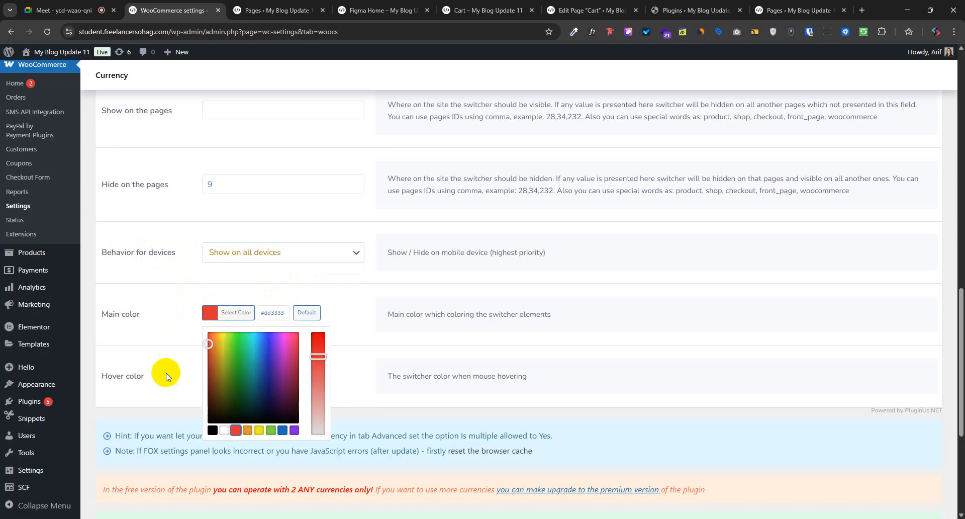
pyautogui.click(209, 374)
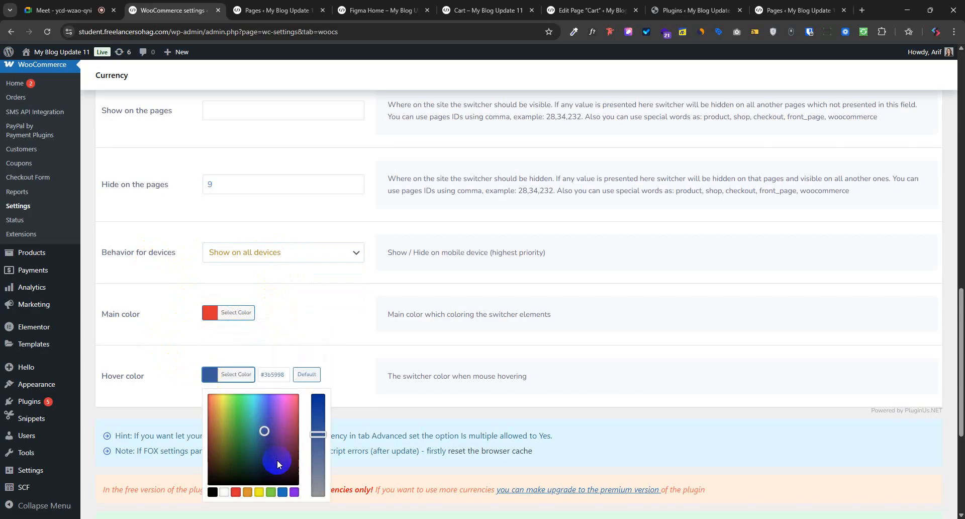
pyautogui.click(213, 492)
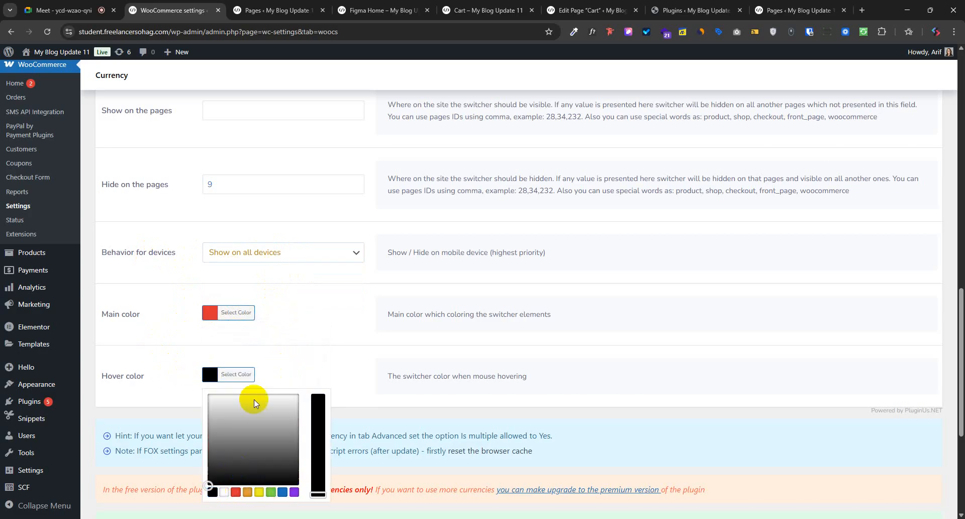
pyautogui.click(141, 374)
pyautogui.scroll(-3, 151, 455)
pyautogui.scroll(-1, 151, 457)
pyautogui.click(111, 477)
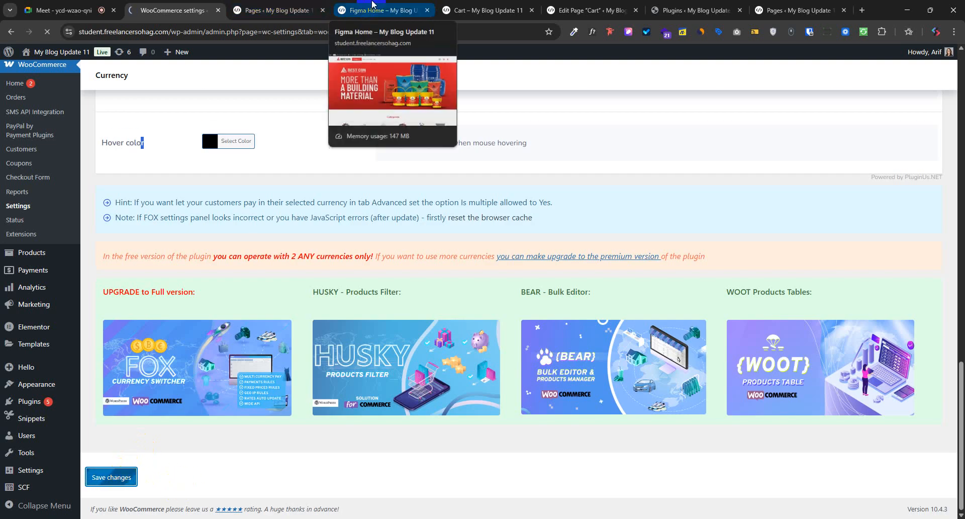
# - Reload the Figma Home storefront page and check the recolored currency switcher
pyautogui.click(364, 10)
pyautogui.click(46, 31)
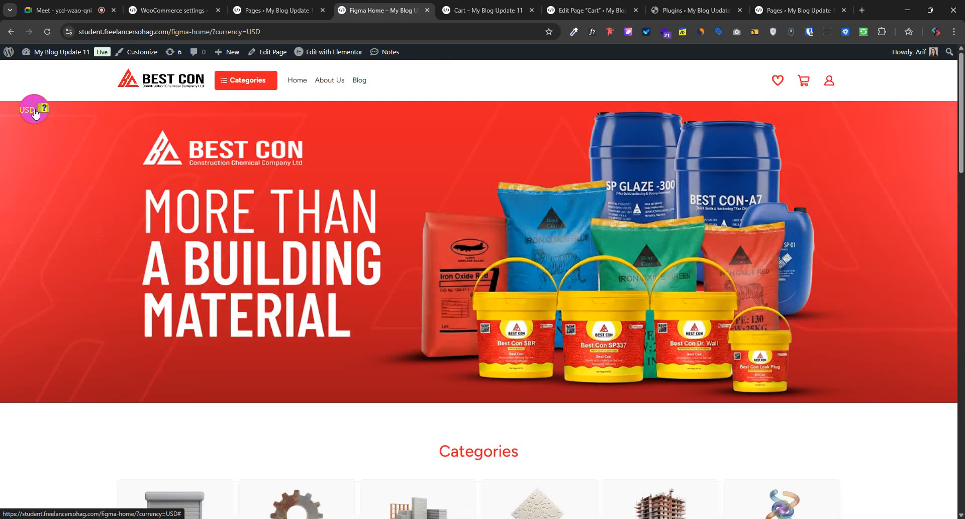
pyautogui.click(34, 114)
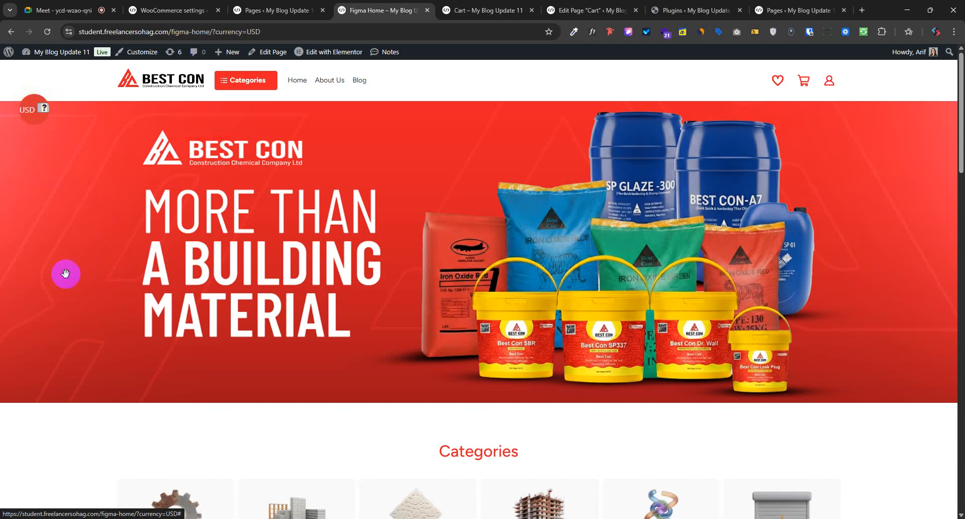
# - Return to the side switcher settings and review the Basic field(s) and Hover field(s) options
pyautogui.click(263, 10)
pyautogui.click(171, 10)
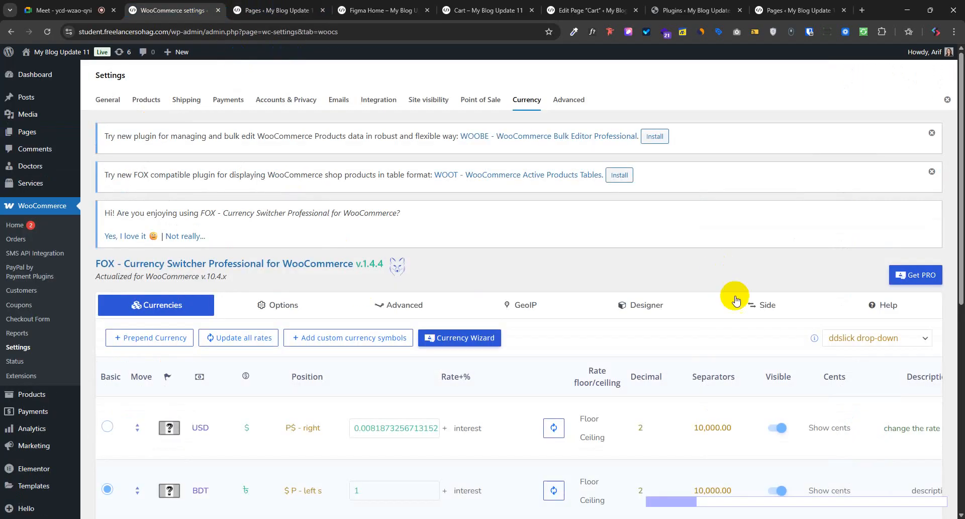
pyautogui.click(751, 302)
pyautogui.scroll(-12, 384, 347)
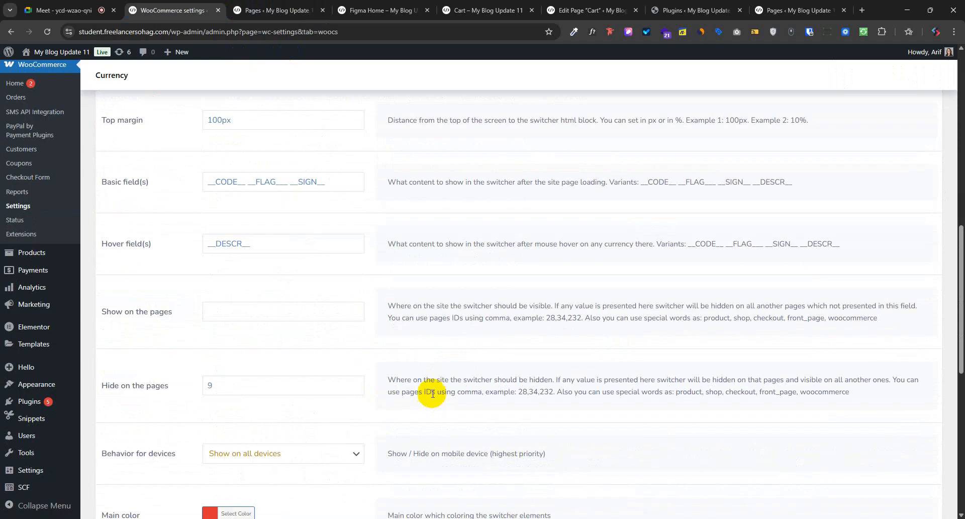
pyautogui.scroll(-4, 435, 387)
pyautogui.scroll(9, 368, 316)
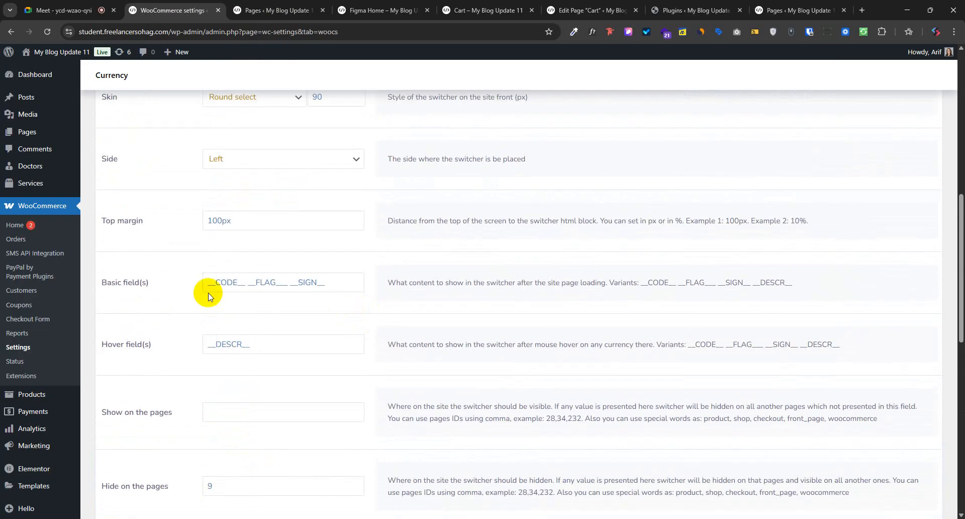
pyautogui.moveTo(150, 283); pyautogui.dragTo(117, 284)
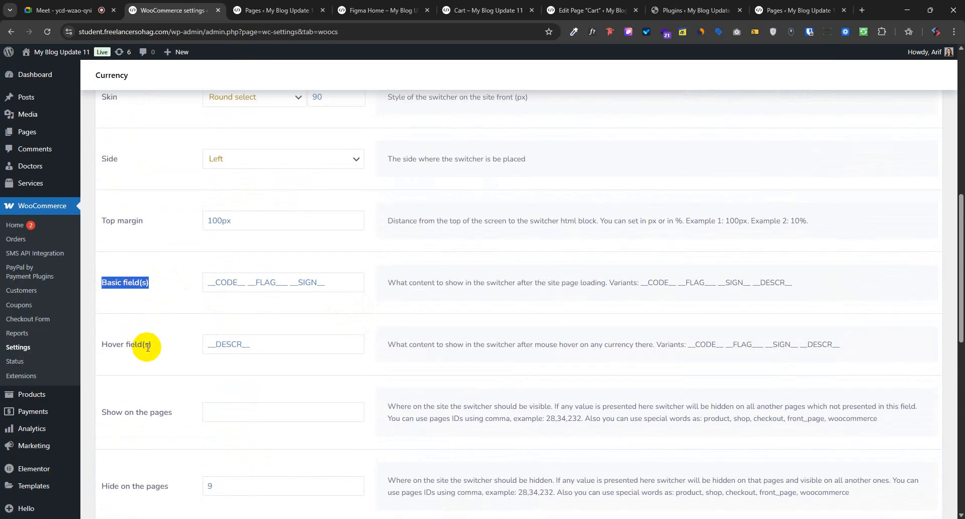
pyautogui.moveTo(151, 345); pyautogui.dragTo(125, 345)
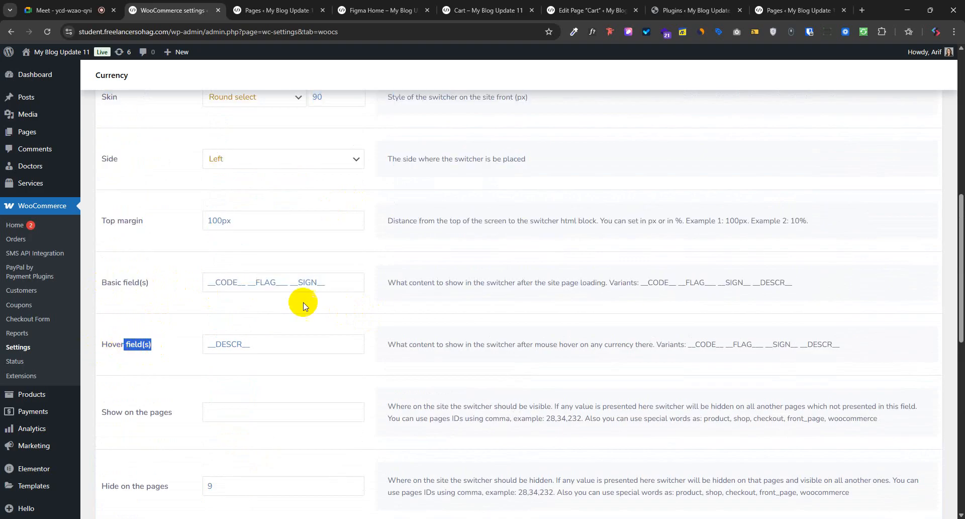
# - Change the side switcher's skin to Classic blocks and save the changes
pyautogui.scroll(3, 247, 299)
pyautogui.click(234, 249)
pyautogui.click(248, 271)
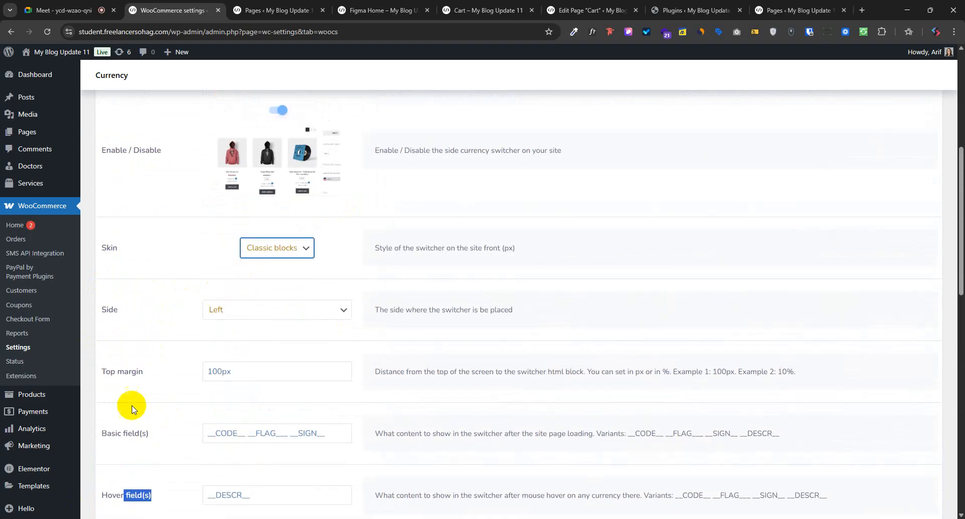
pyautogui.scroll(-15, 130, 405)
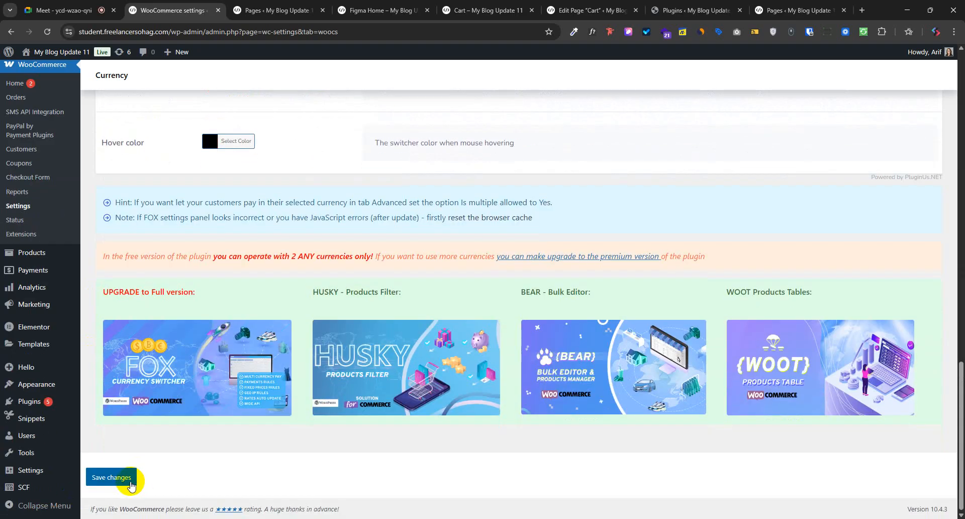
pyautogui.click(130, 482)
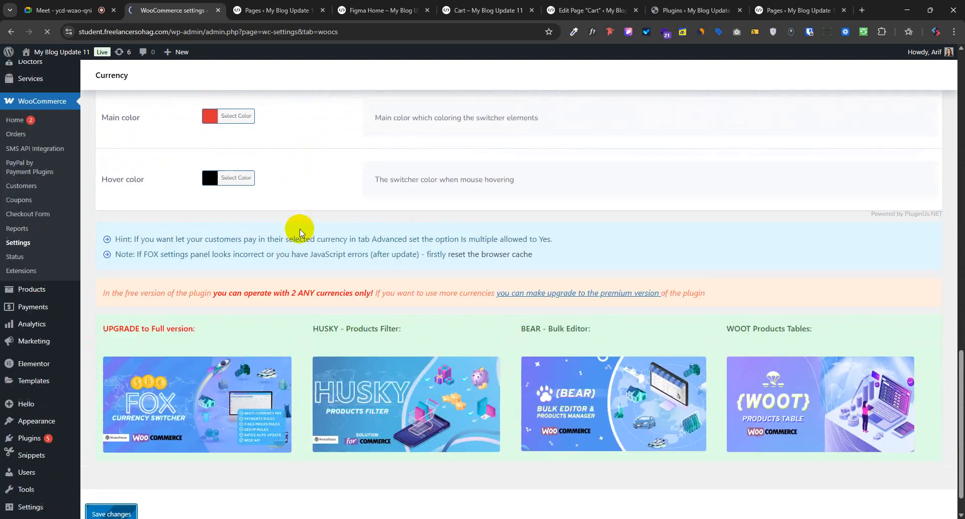
# - Move the Figma Home tab directly beside the WooCommerce settings tab and reload the storefront page
pyautogui.click(276, 10)
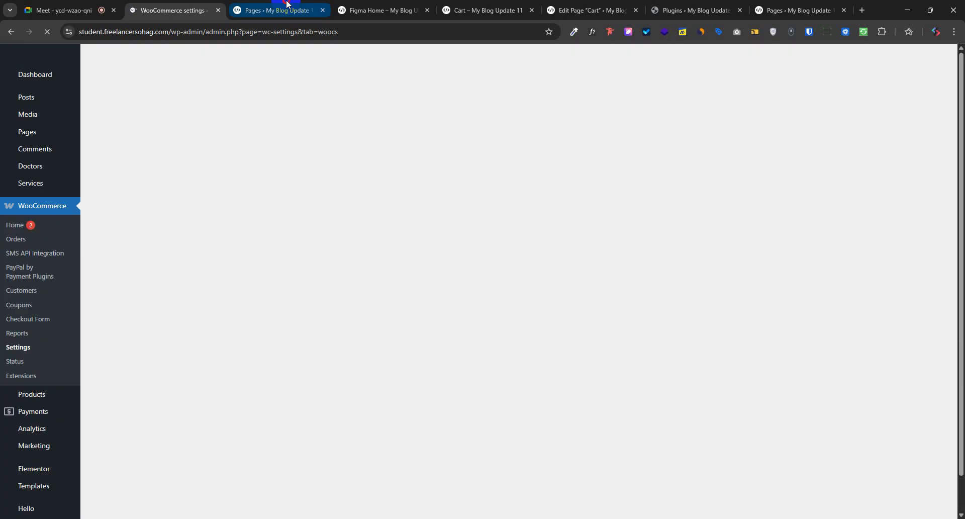
pyautogui.click(382, 10)
pyautogui.moveTo(382, 11); pyautogui.dragTo(256, 4)
pyautogui.click(53, 55)
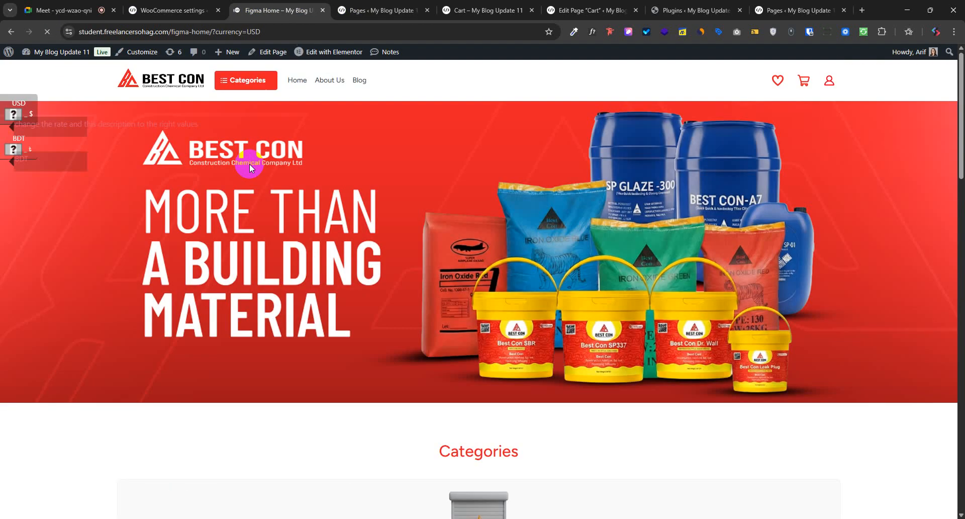
# - Reopen the side switcher settings and review the Side, Top margin and Basic field(s) options
pyautogui.click(177, 15)
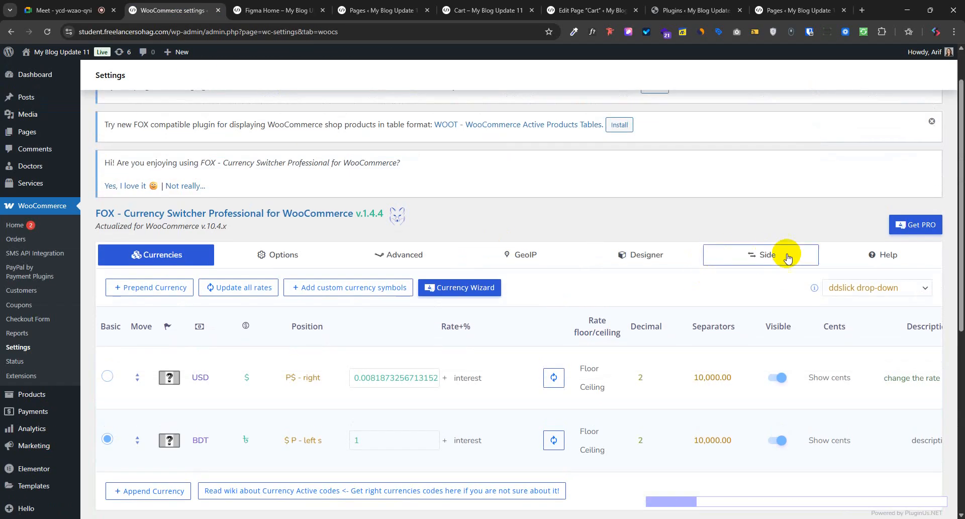
pyautogui.click(729, 250)
pyautogui.scroll(-6, 237, 274)
pyautogui.scroll(1, 254, 329)
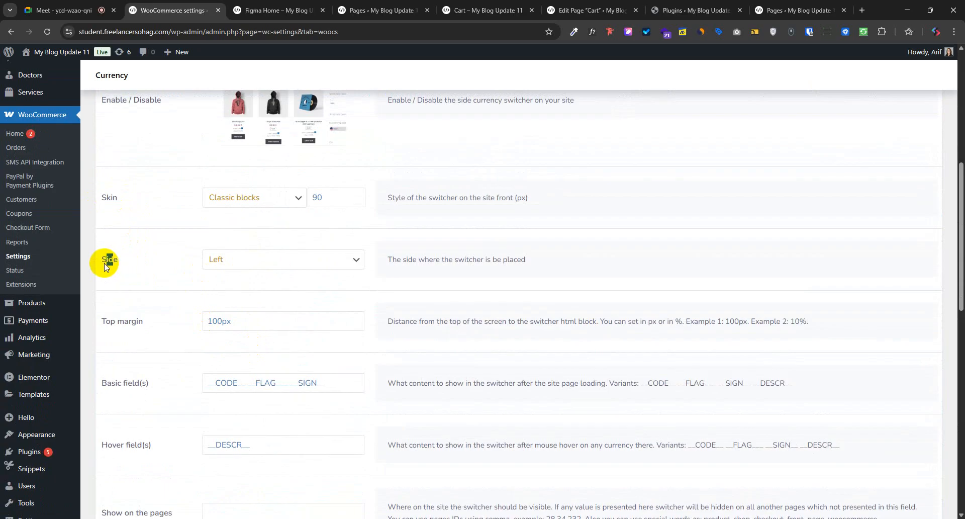
pyautogui.doubleClick(133, 321)
pyautogui.scroll(-3, 134, 271)
pyautogui.moveTo(112, 232); pyautogui.dragTo(139, 232)
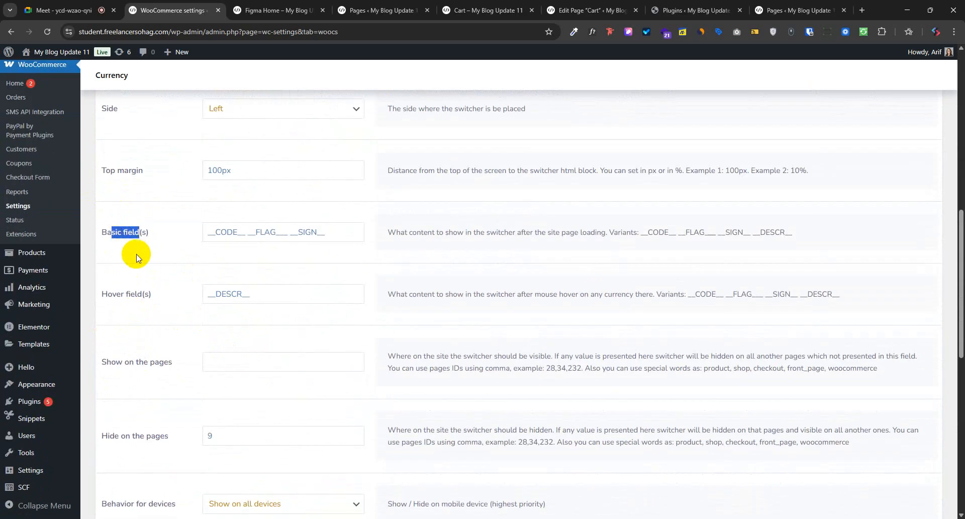
# - Compare the __CODE__ entry in Basic field(s) with the currency blocks shown on the Figma Home page
pyautogui.click(284, 7)
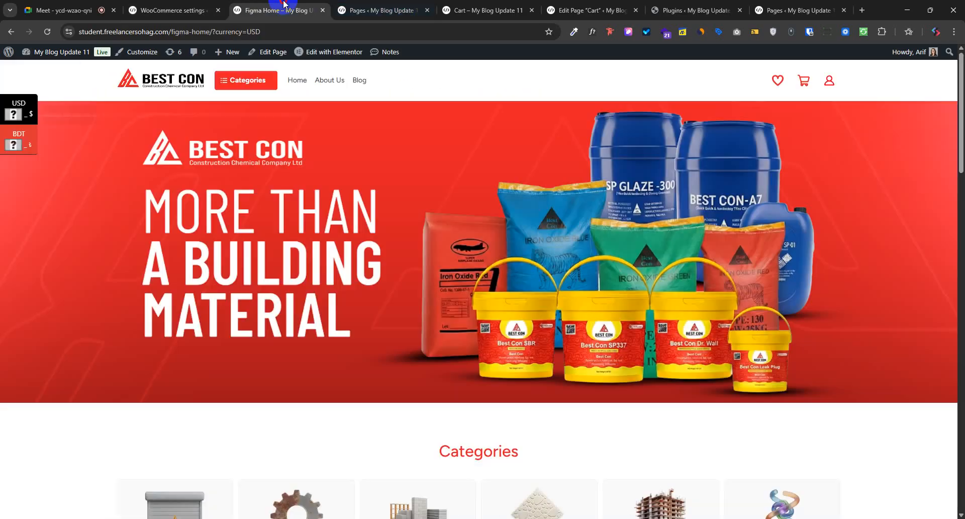
pyautogui.click(168, 10)
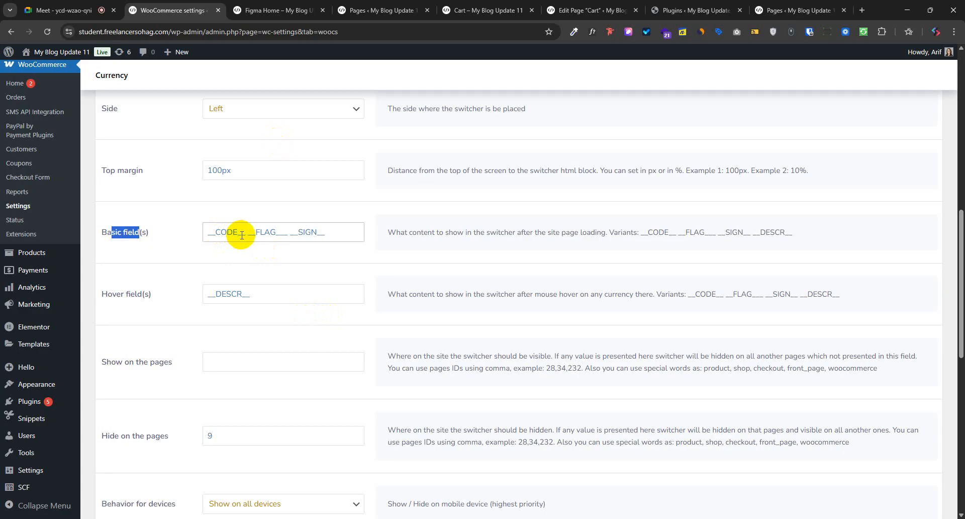
pyautogui.moveTo(247, 234); pyautogui.dragTo(191, 232)
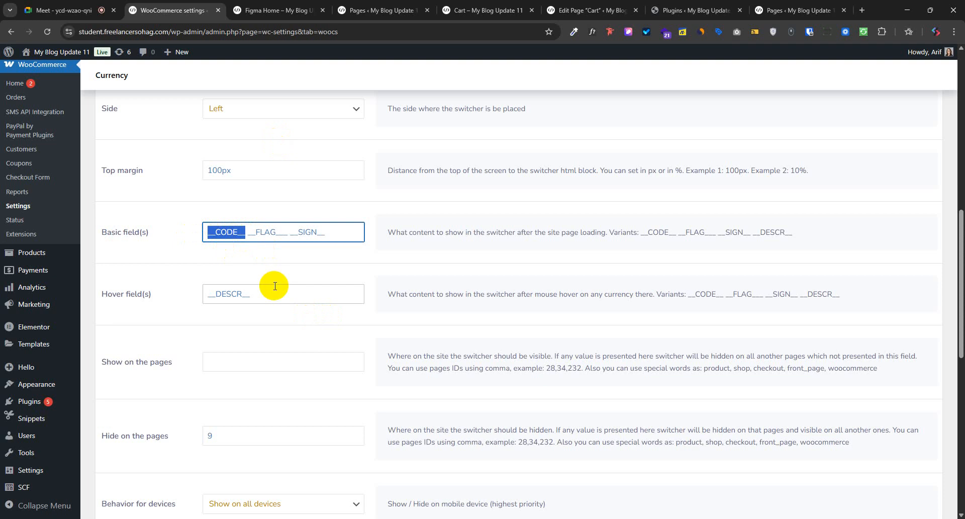
pyautogui.click(279, 10)
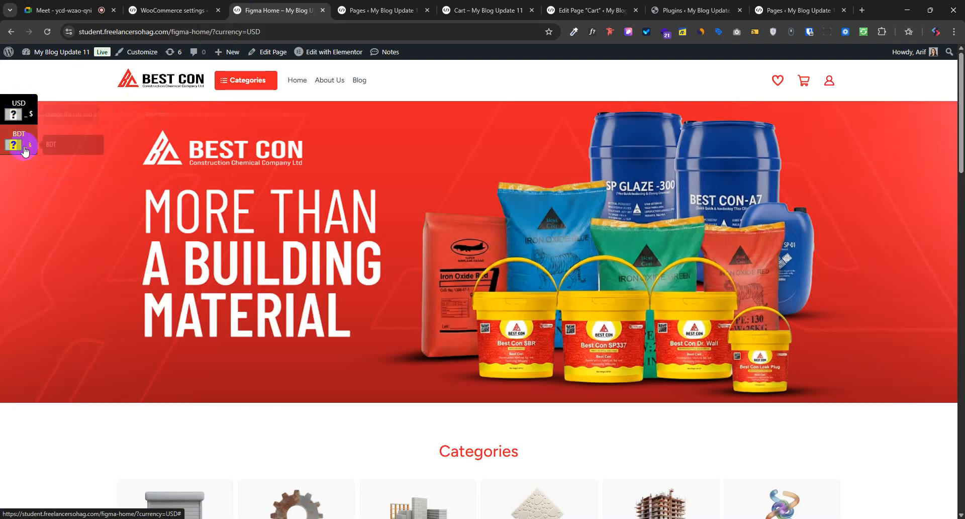
pyautogui.click(171, 10)
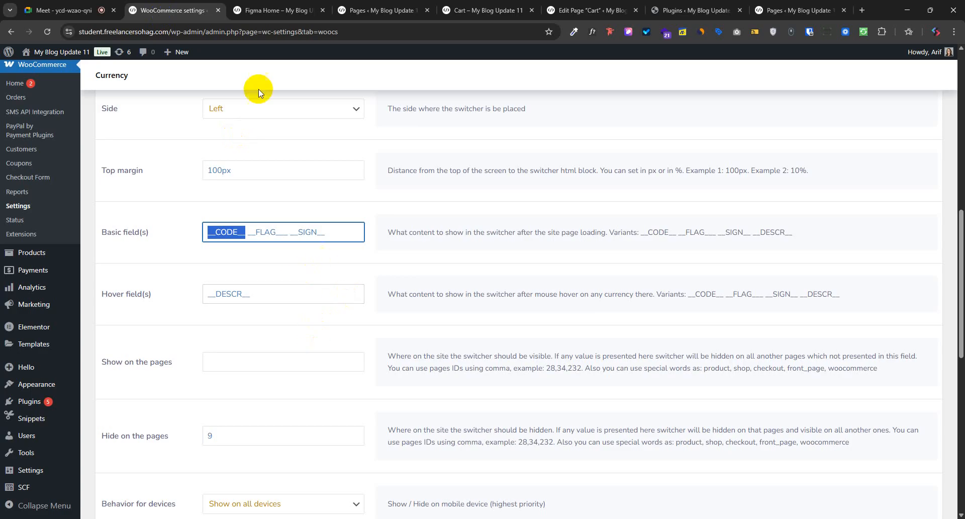
# - Close all browser tabs that come after the Figma Home storefront tab
pyautogui.click(286, 9)
pyautogui.rightClick(292, 11)
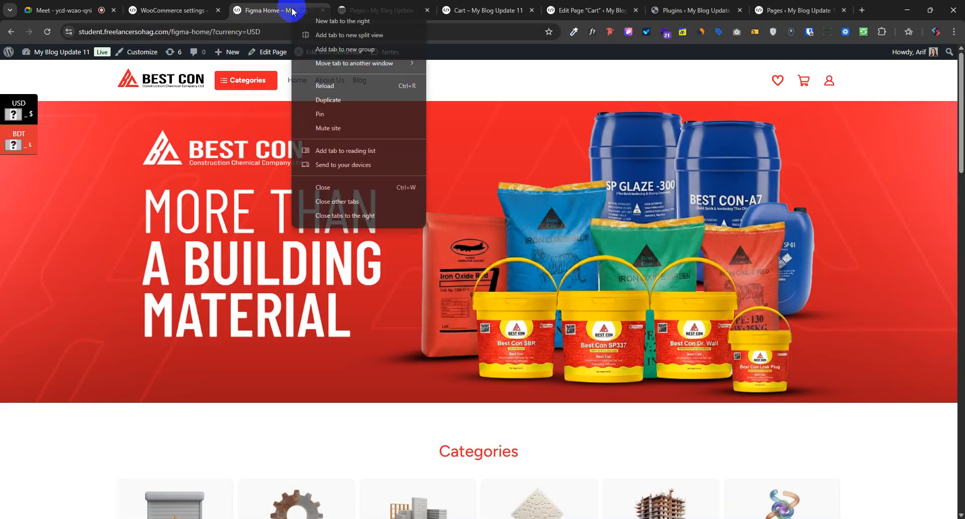
pyautogui.click(362, 216)
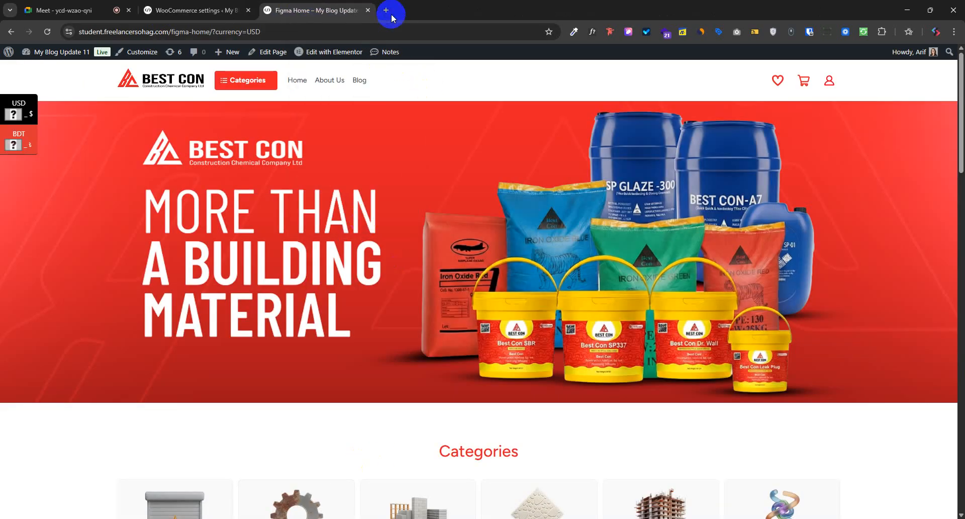
# - Search Google in a new tab for the Bangladesh currency code, and return to the Figma Home page's switcher
pyautogui.click(386, 11)
pyautogui.click(386, 36)
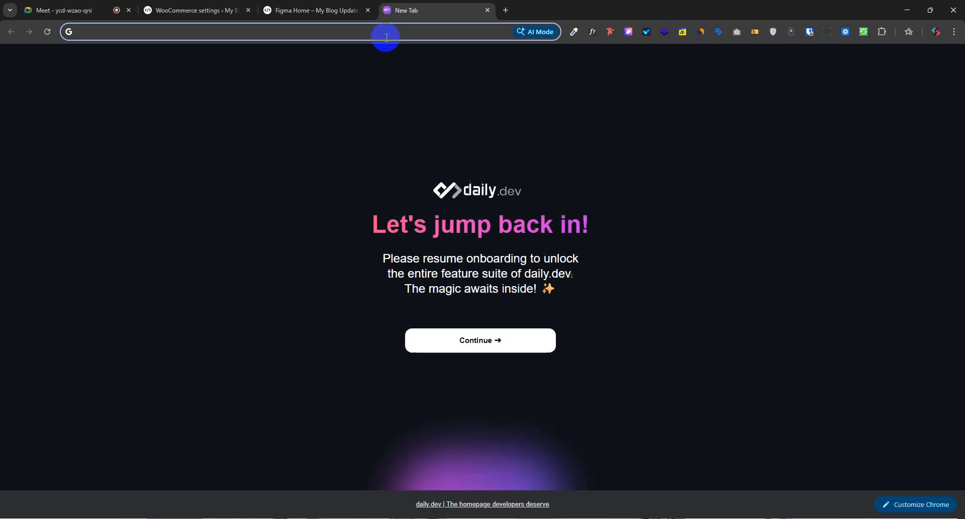
pyautogui.write('Bang')
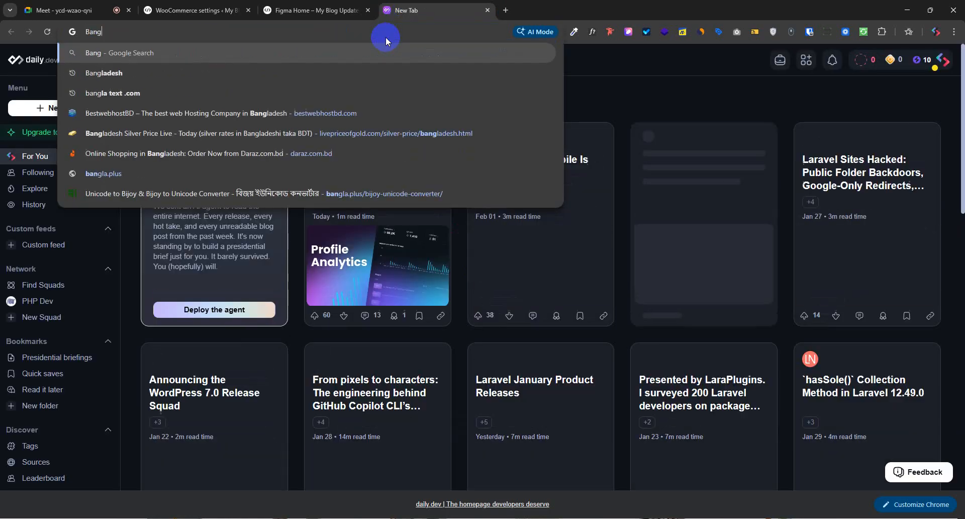
pyautogui.write('ladesh ')
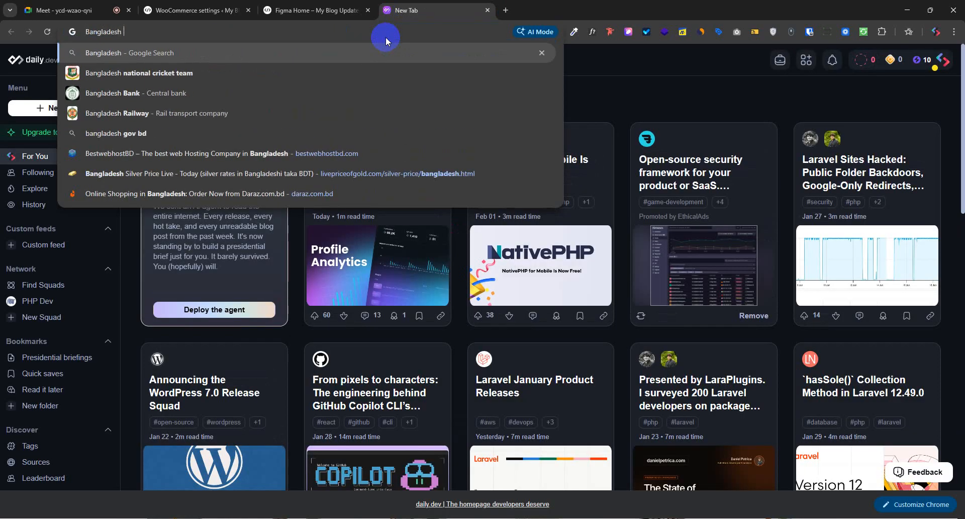
pyautogui.write('Curenc')
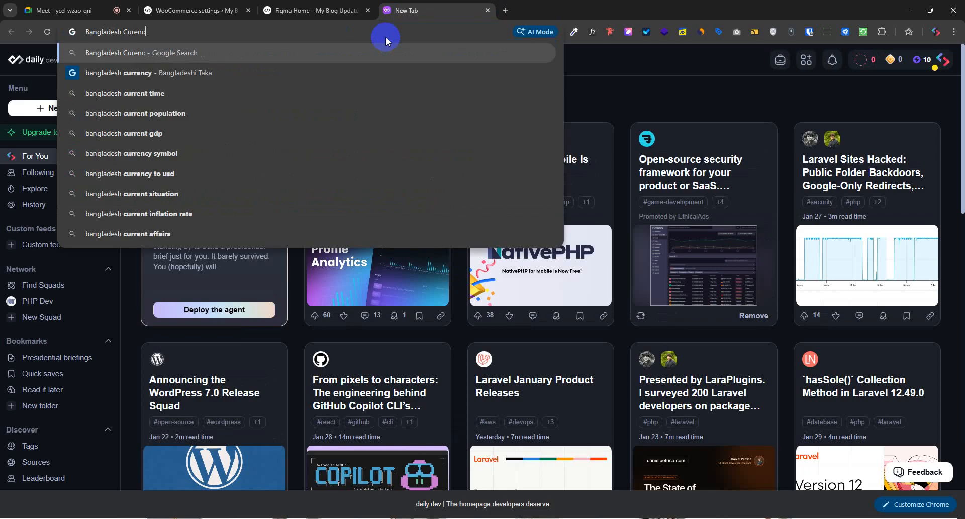
pyautogui.write('y code')
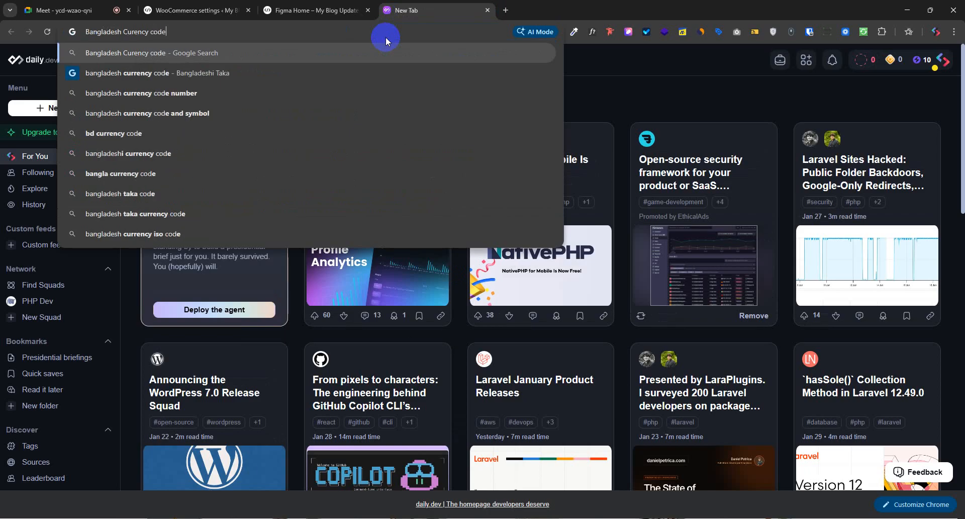
pyautogui.press('Return')
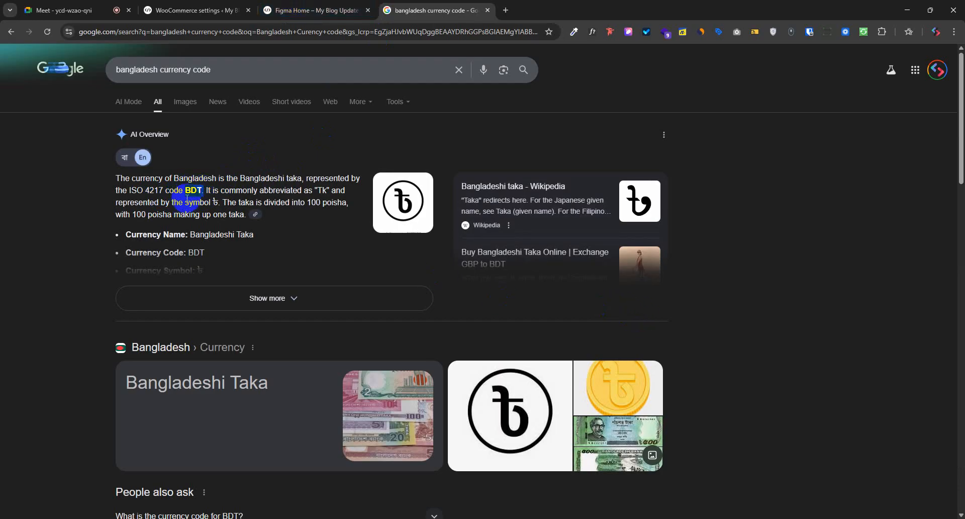
pyautogui.click(301, 10)
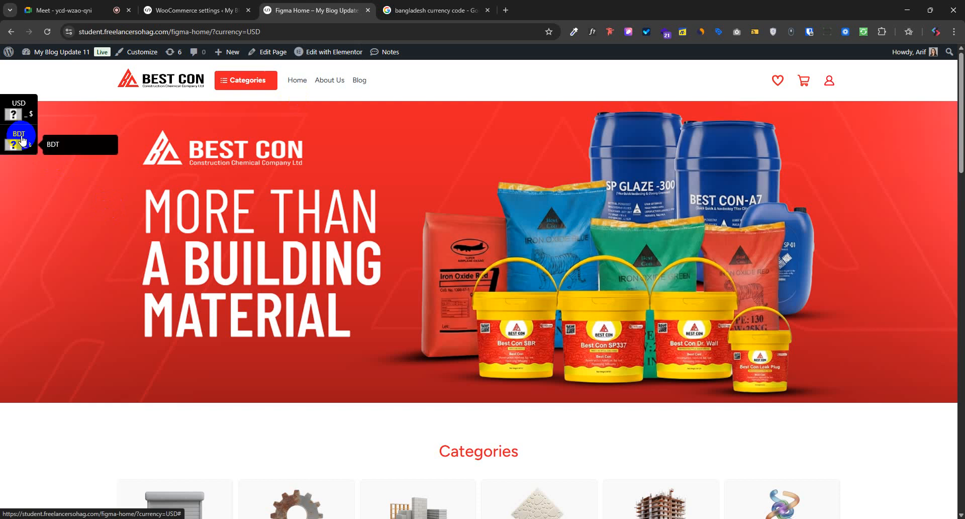
# - Remove __CODE__ from the side switcher's Basic field(s), save the changes, and reload the Figma Home page
pyautogui.click(211, 11)
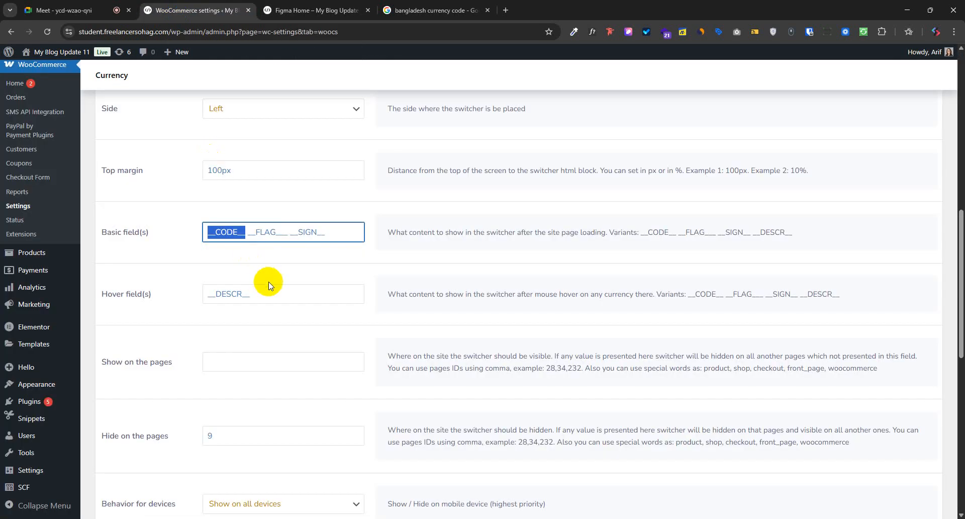
pyautogui.doubleClick(246, 233)
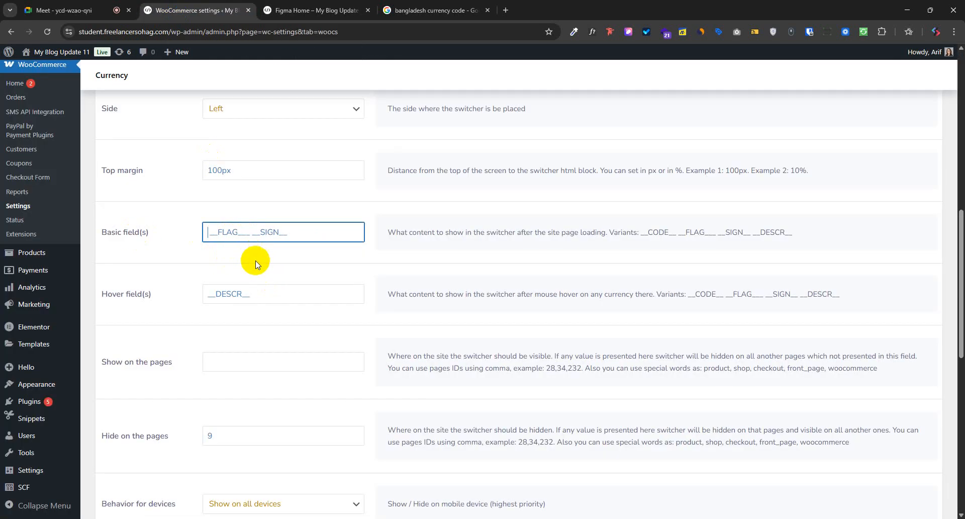
pyautogui.scroll(-10, 122, 392)
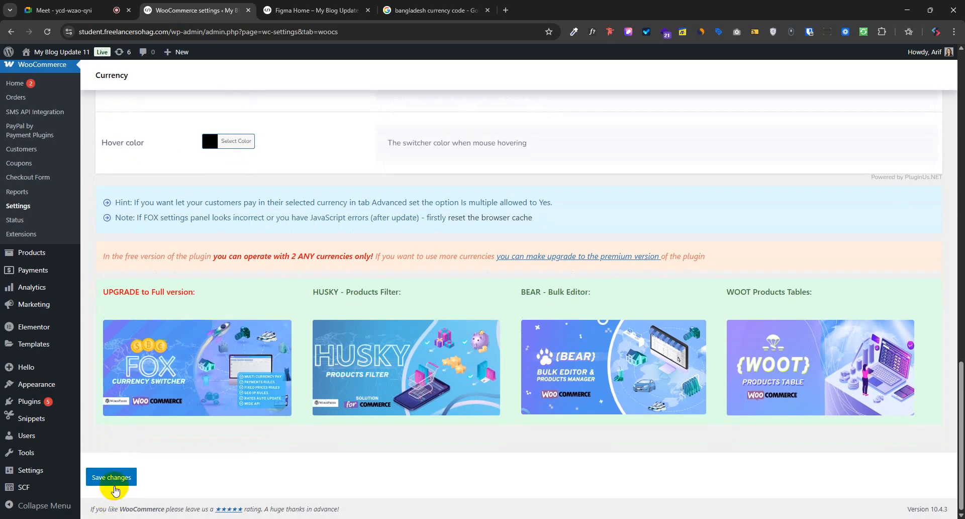
pyautogui.click(113, 482)
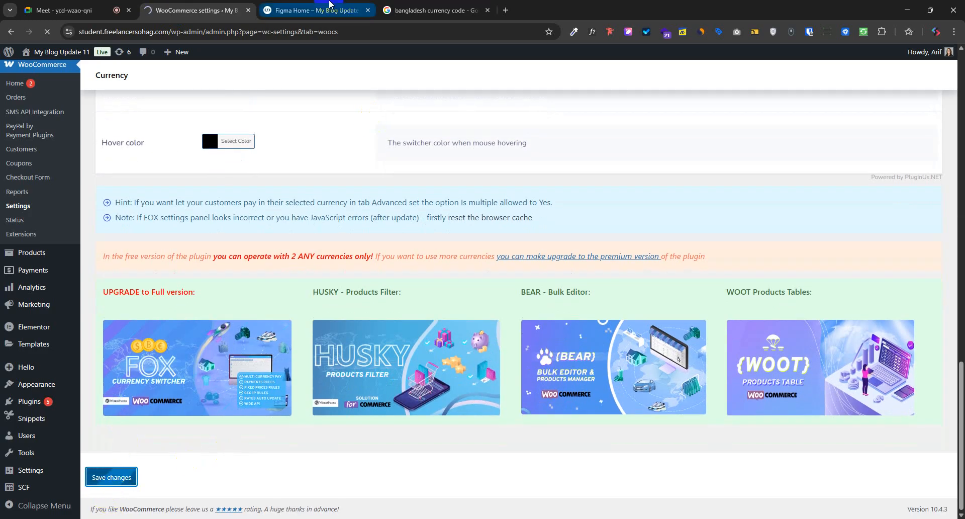
pyautogui.click(329, 5)
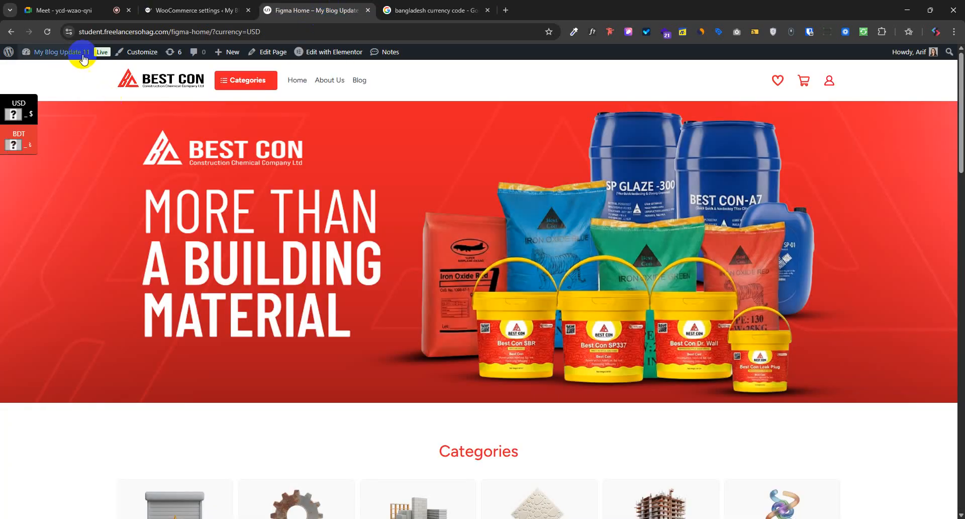
pyautogui.click(47, 31)
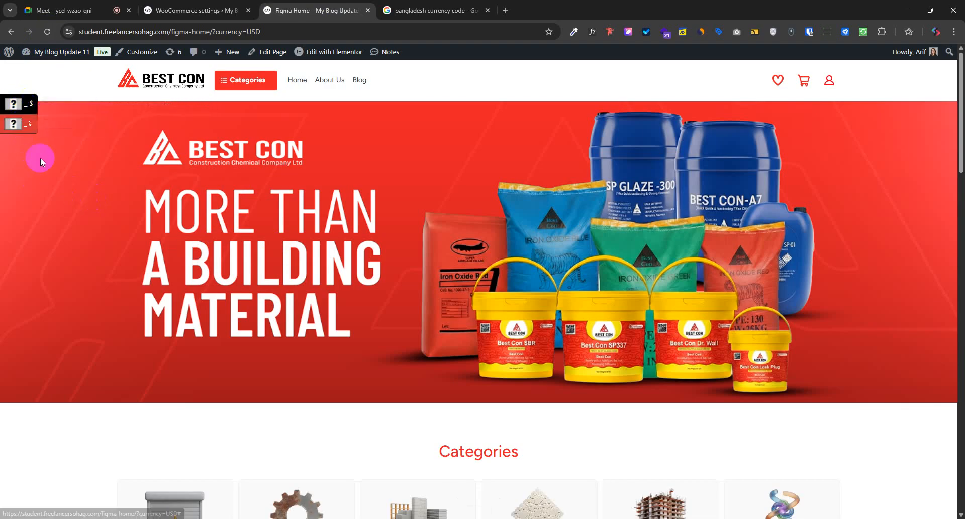
# - Reopen the side switcher settings and examine the Basic field(s) entry and its __CODE__, __FLAG___, __SIGN__ and __DESCR__ variants
pyautogui.click(229, 9)
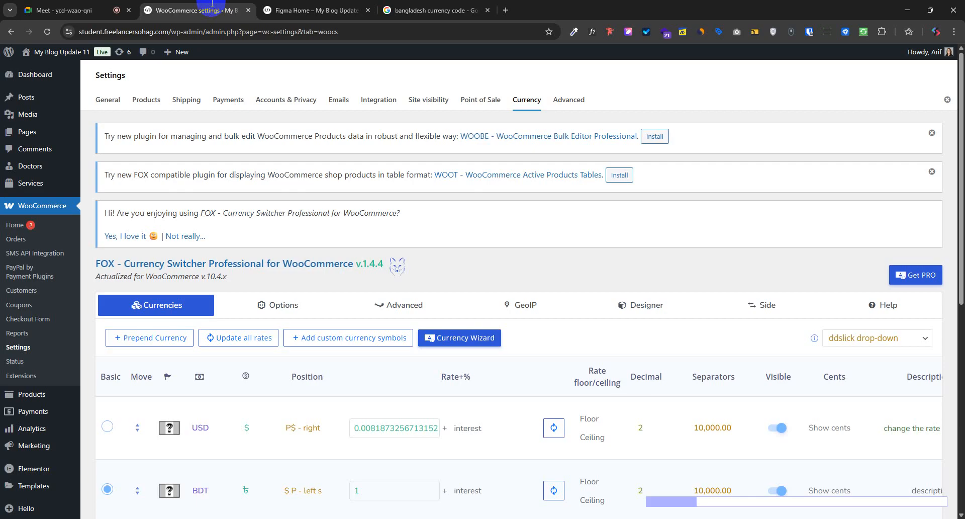
pyautogui.click(760, 308)
pyautogui.scroll(-10, 140, 355)
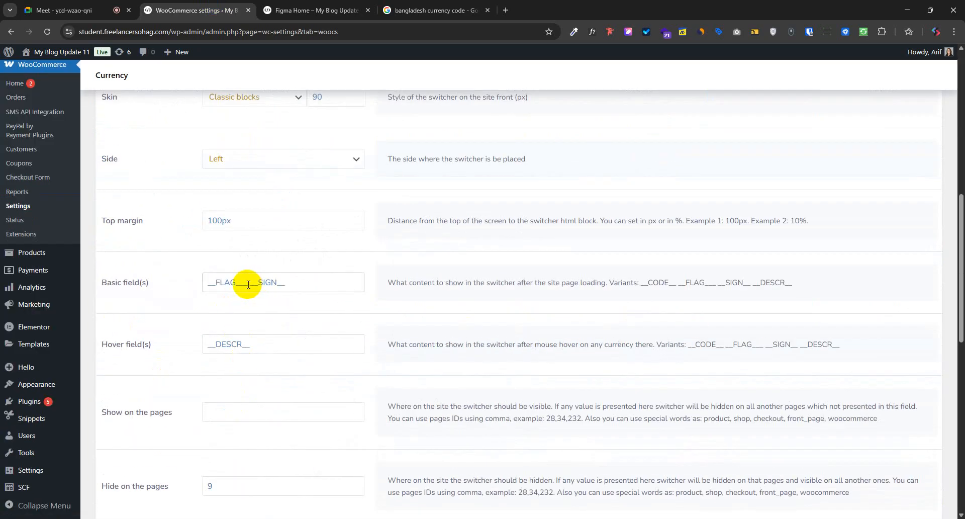
pyautogui.moveTo(249, 285); pyautogui.dragTo(382, 282)
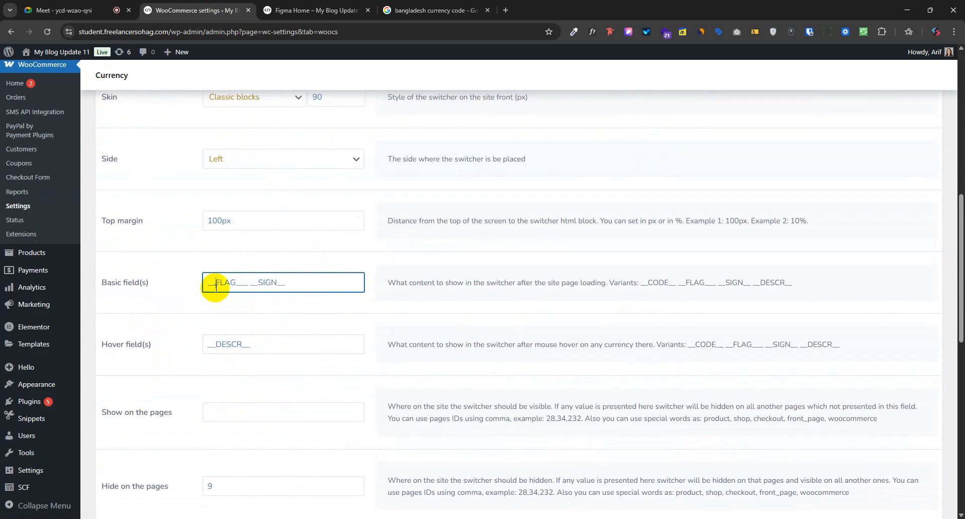
pyautogui.doubleClick(239, 284)
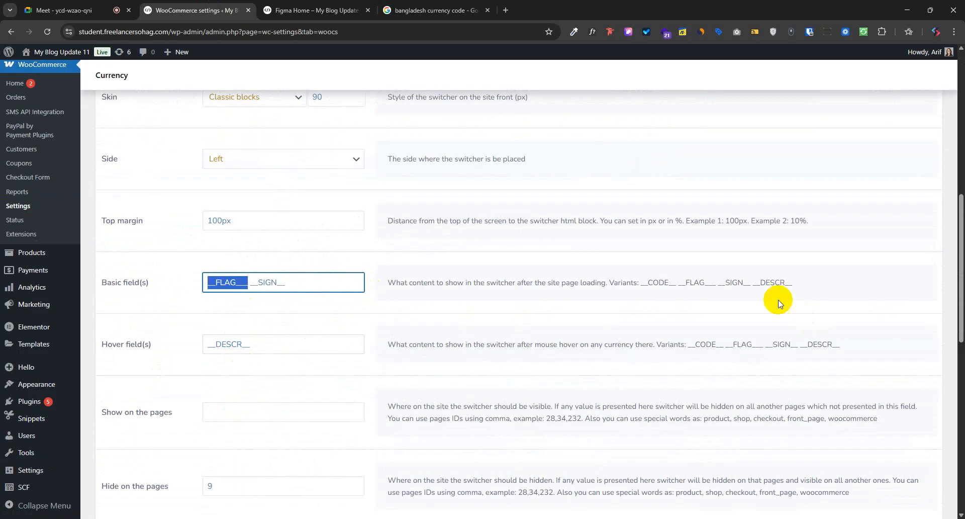
pyautogui.moveTo(718, 284); pyautogui.dragTo(753, 283)
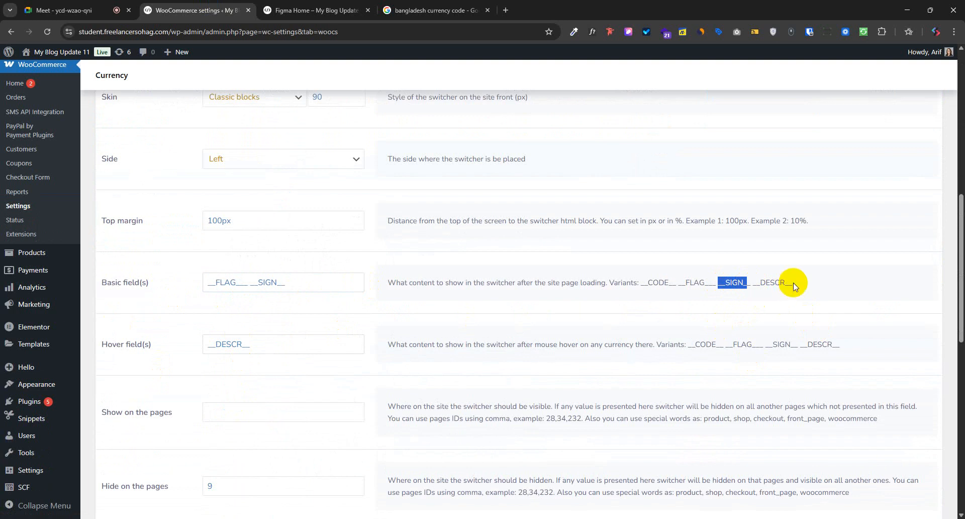
pyautogui.moveTo(793, 283); pyautogui.dragTo(780, 282)
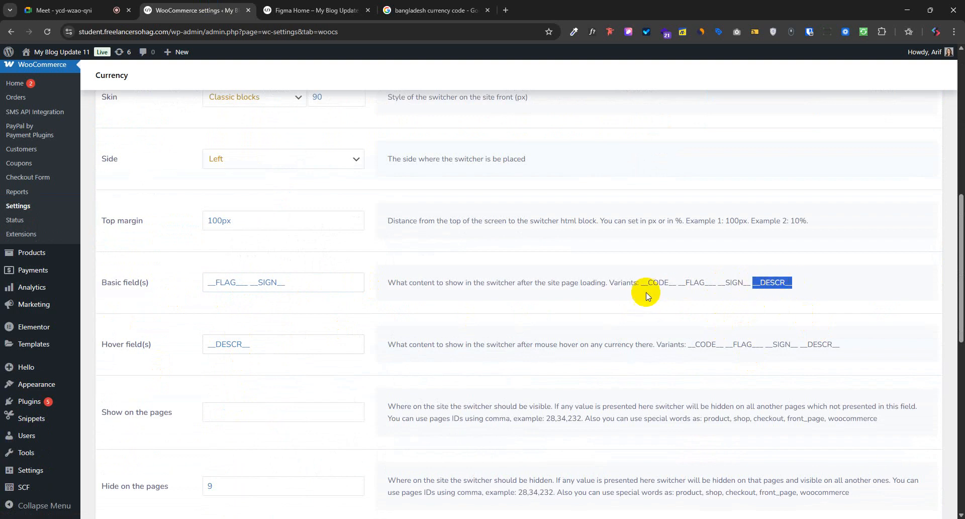
pyautogui.moveTo(644, 284); pyautogui.dragTo(789, 285)
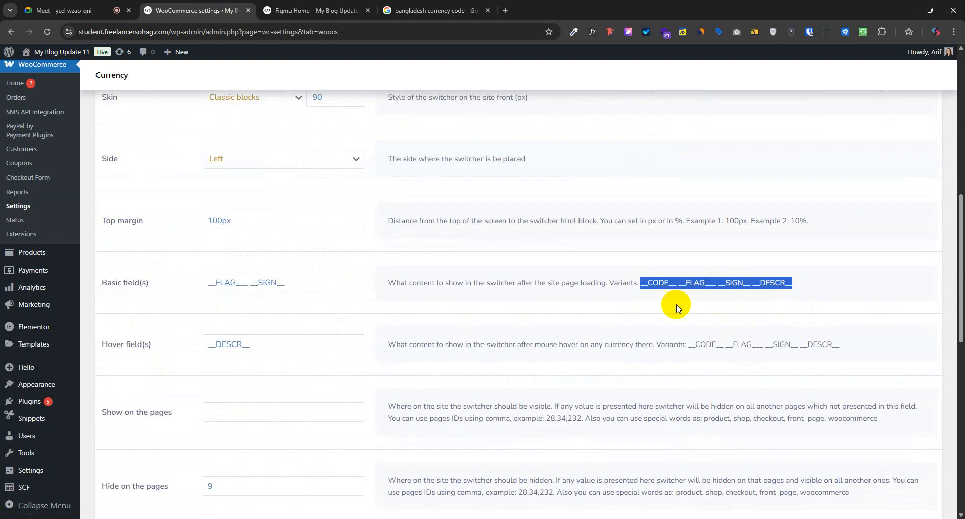
# - Compare the Basic field(s) and Hover field(s) entries with the currency blocks and hover labels on the Figma Home page
pyautogui.click(297, 288)
pyautogui.moveTo(345, 279); pyautogui.dragTo(200, 274)
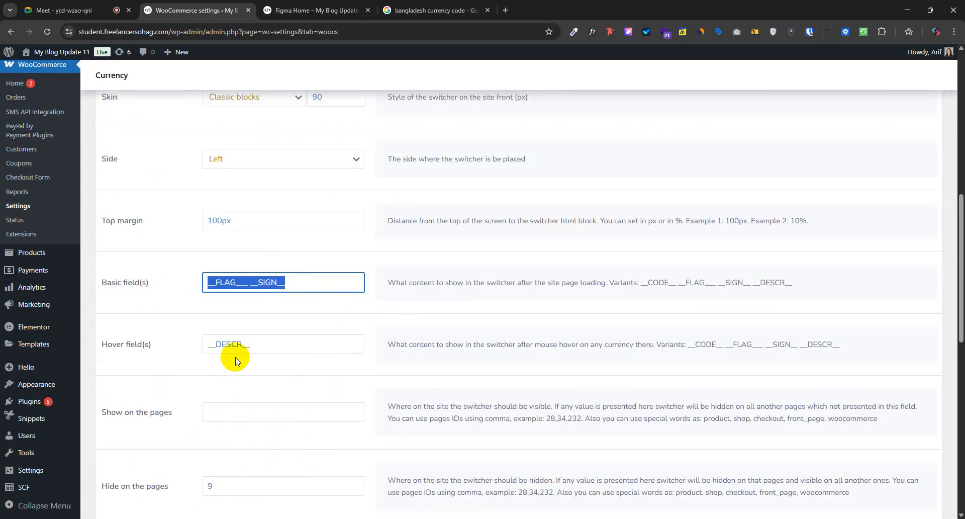
pyautogui.click(255, 349)
pyautogui.moveTo(117, 344); pyautogui.dragTo(258, 355)
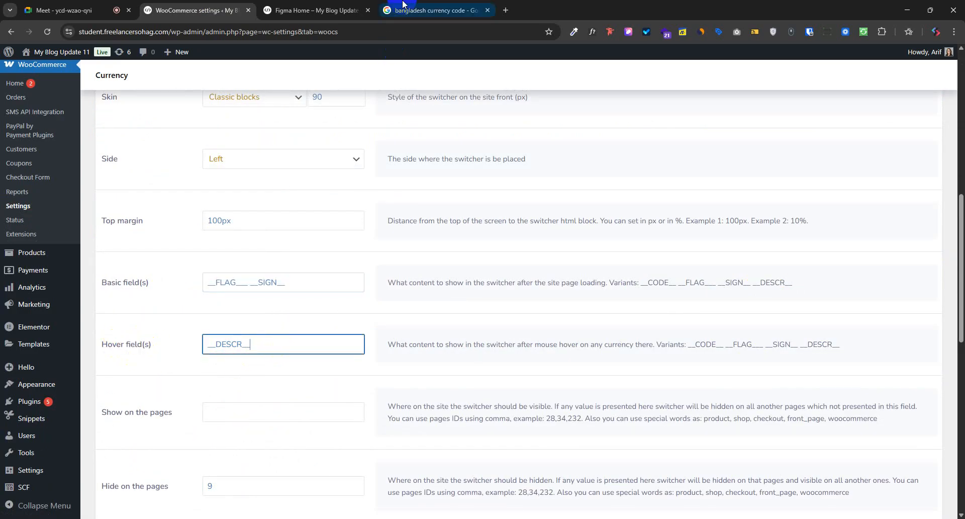
pyautogui.click(321, 10)
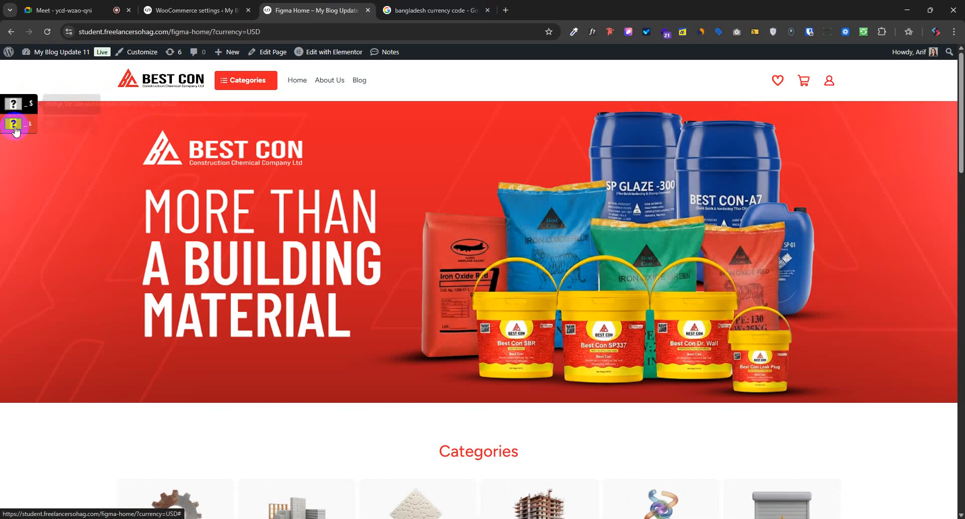
# - Set the description of the USD currency to "Select USD" in the FOX currency list
pyautogui.click(183, 5)
pyautogui.scroll(10, 313, 329)
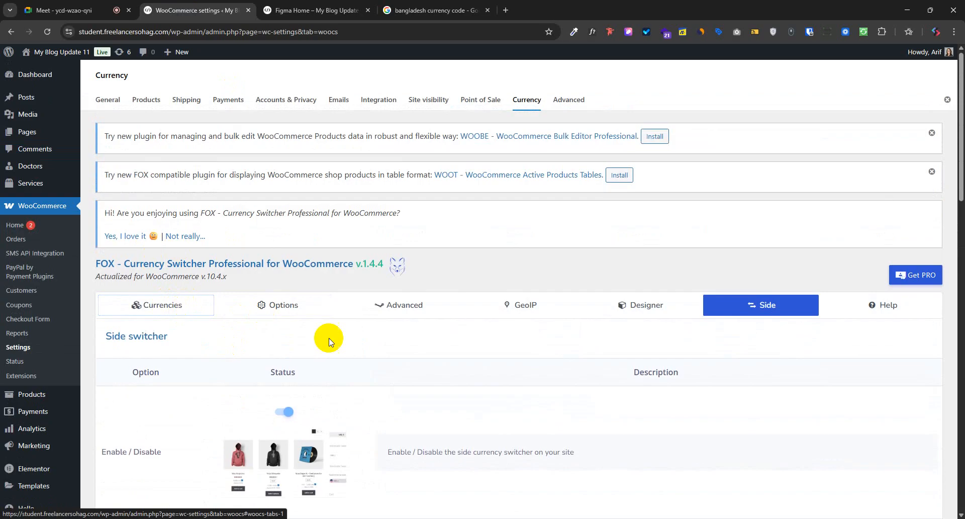
pyautogui.click(166, 306)
pyautogui.scroll(-4, 373, 403)
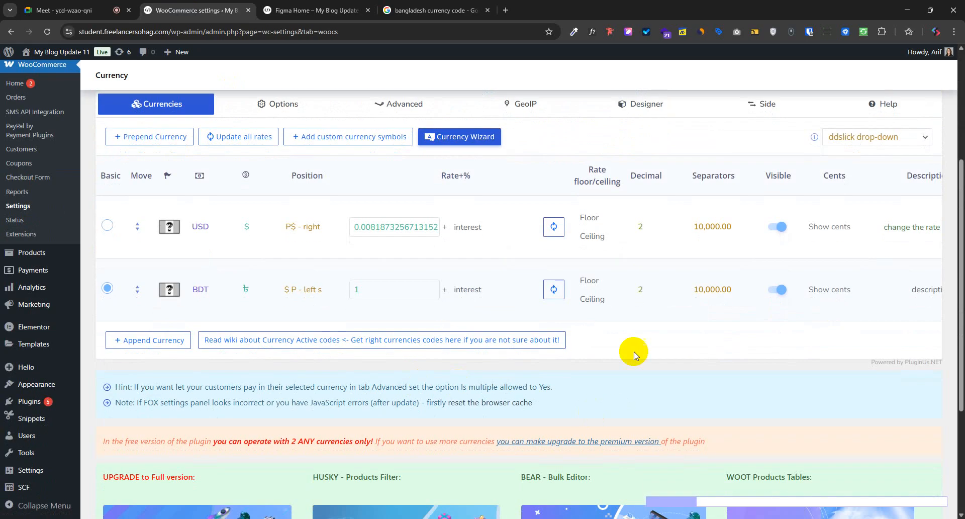
pyautogui.moveTo(681, 502); pyautogui.dragTo(927, 498)
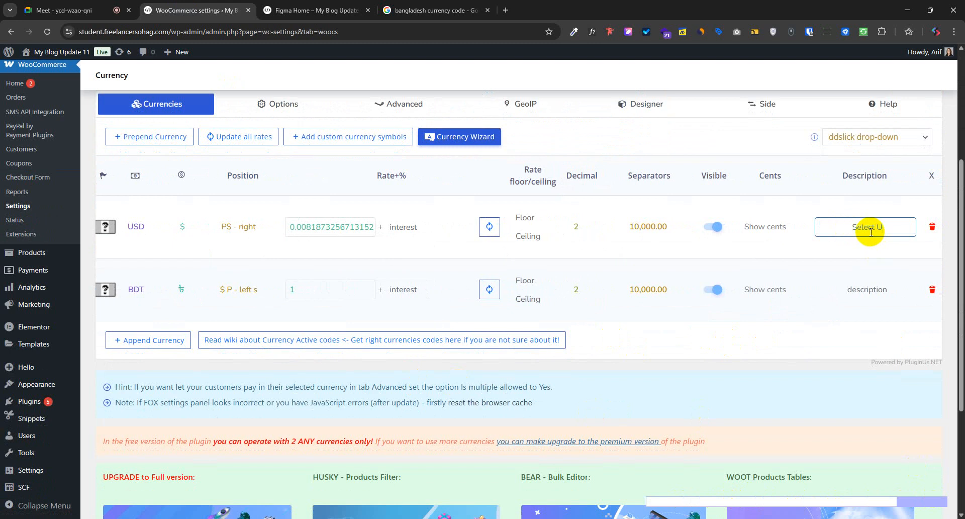
pyautogui.write('D')
# - Set the BDT currency's description to "Select BDT", save the changes, and check the hover labels on the Figma Home page
pyautogui.click(860, 289)
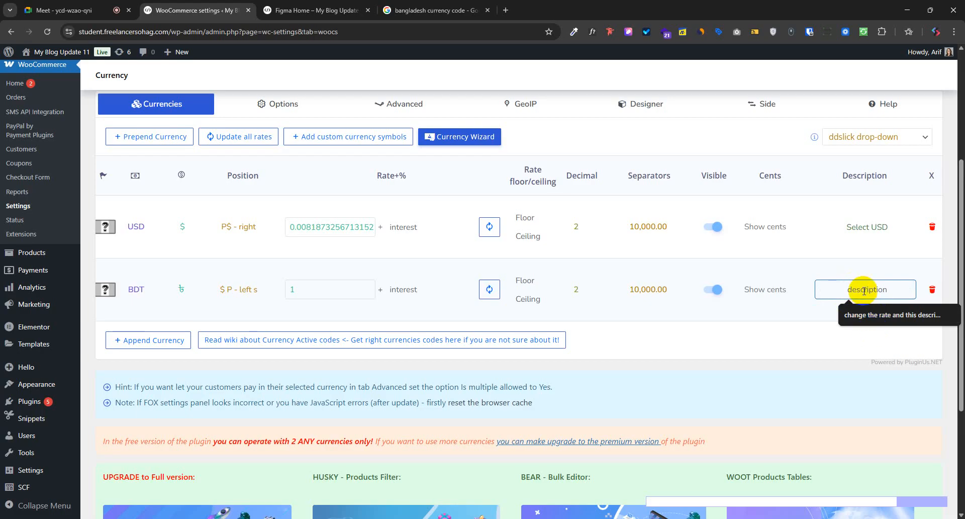
pyautogui.write('Select BDT')
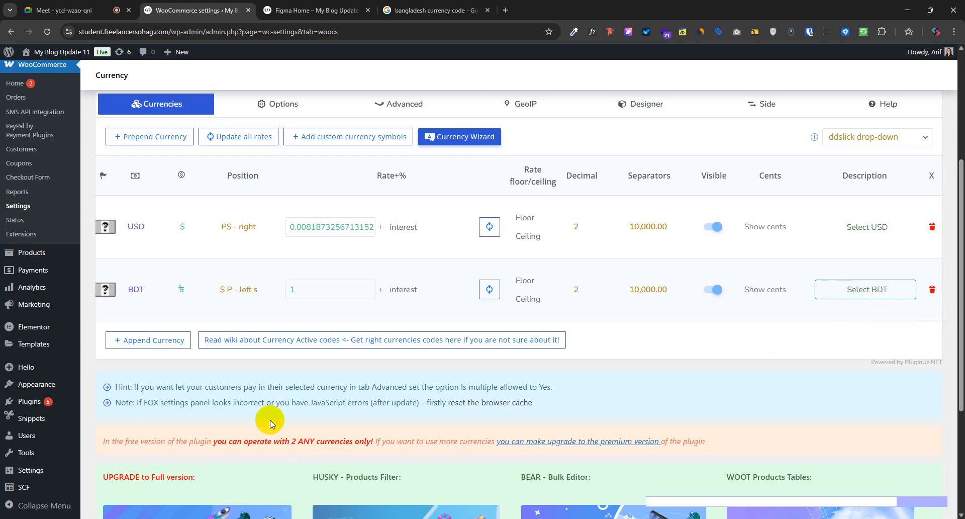
pyautogui.scroll(-4, 270, 424)
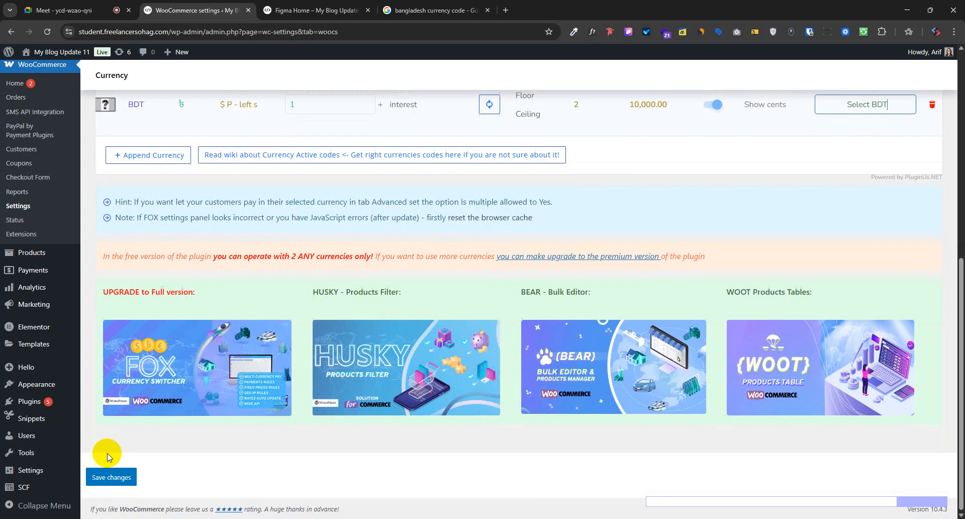
pyautogui.click(116, 480)
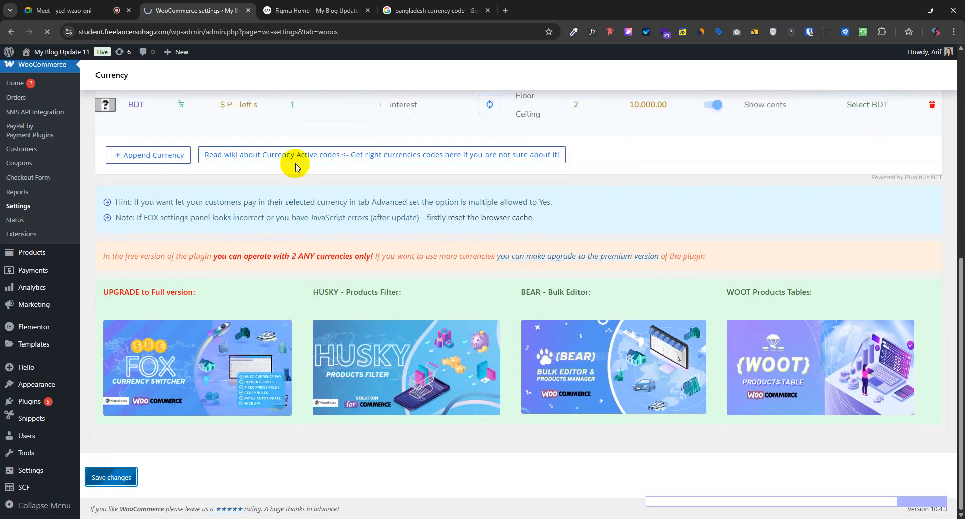
pyautogui.click(312, 9)
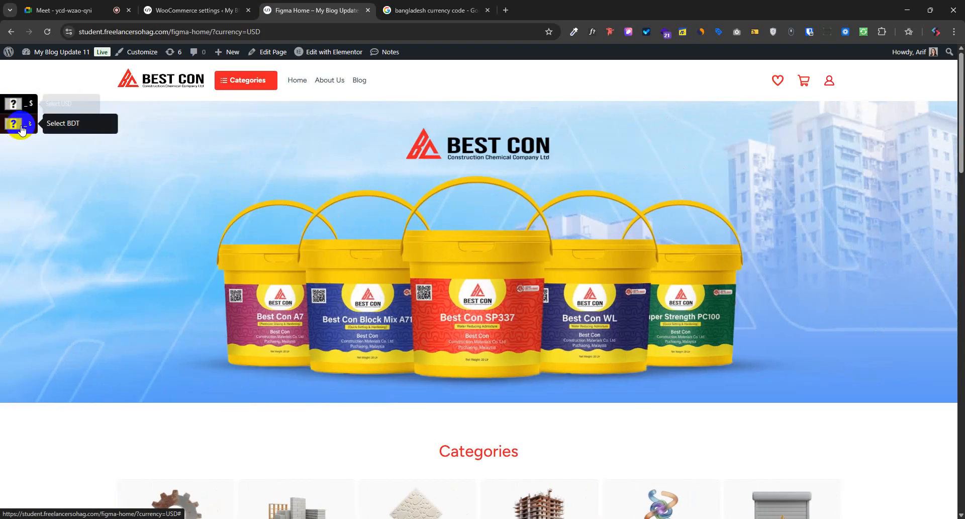
# - Return to the WooCommerce currency list and open the flag image picker for USD
pyautogui.click(199, 10)
pyautogui.scroll(-4, 244, 307)
pyautogui.click(167, 241)
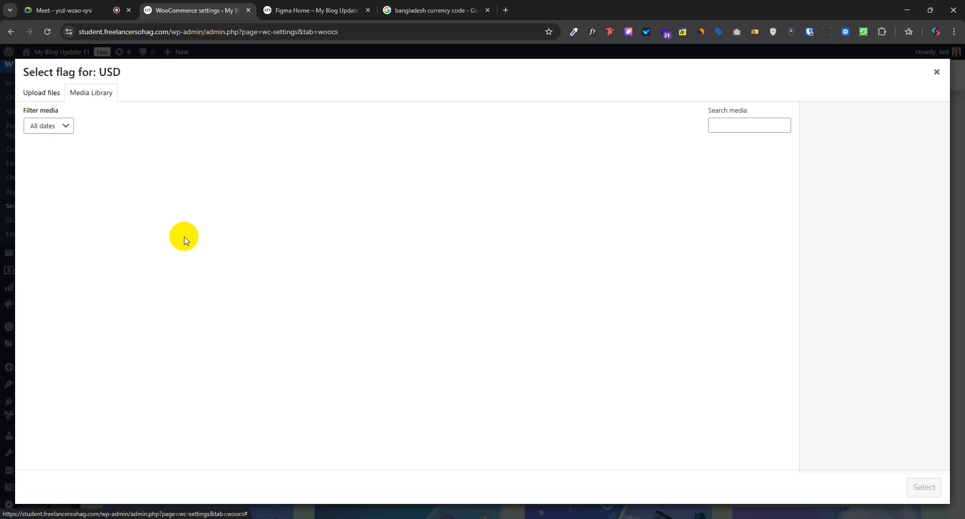
# - Search Google Images in a new tab for "flag of bangladesh" and preview the Wikipedia flag
pyautogui.click(505, 10)
pyautogui.click(452, 34)
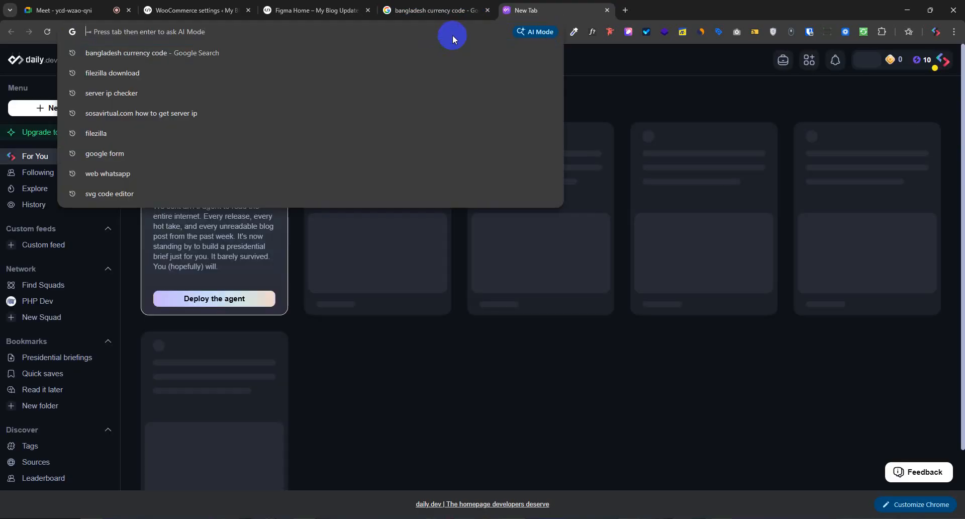
pyautogui.write('flag')
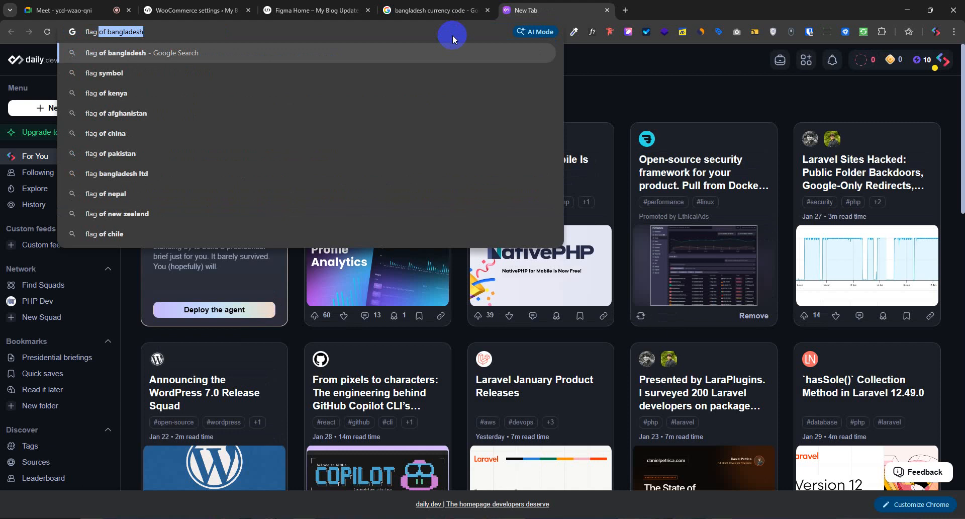
pyautogui.press('Return')
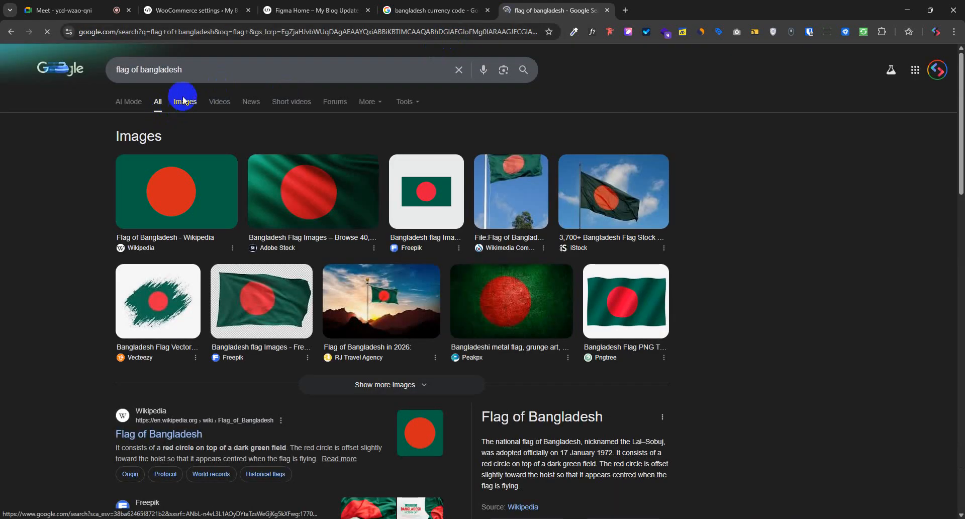
pyautogui.click(183, 100)
pyautogui.click(37, 198)
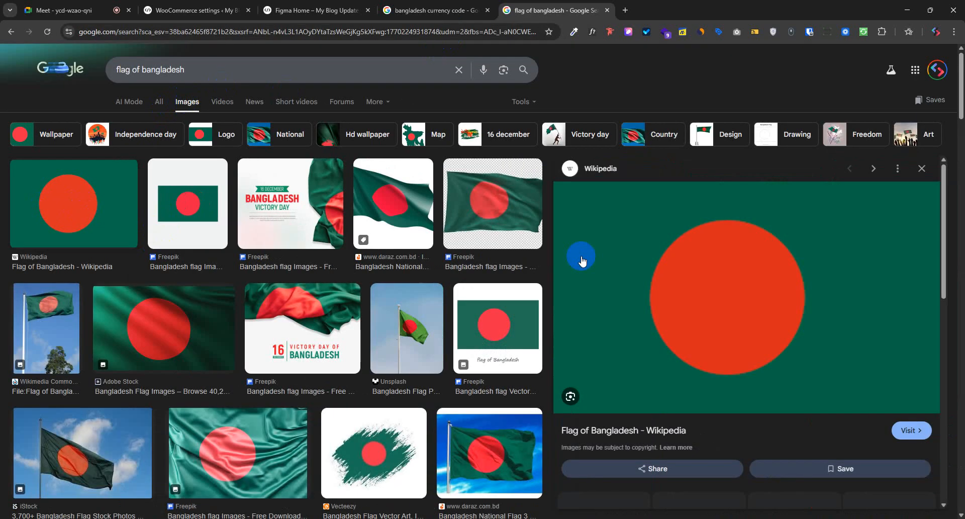
# - Open the Wikipedia Bangladesh flag image in a new tab and save it to Downloads as images.png
pyautogui.rightClick(743, 248)
pyautogui.click(792, 363)
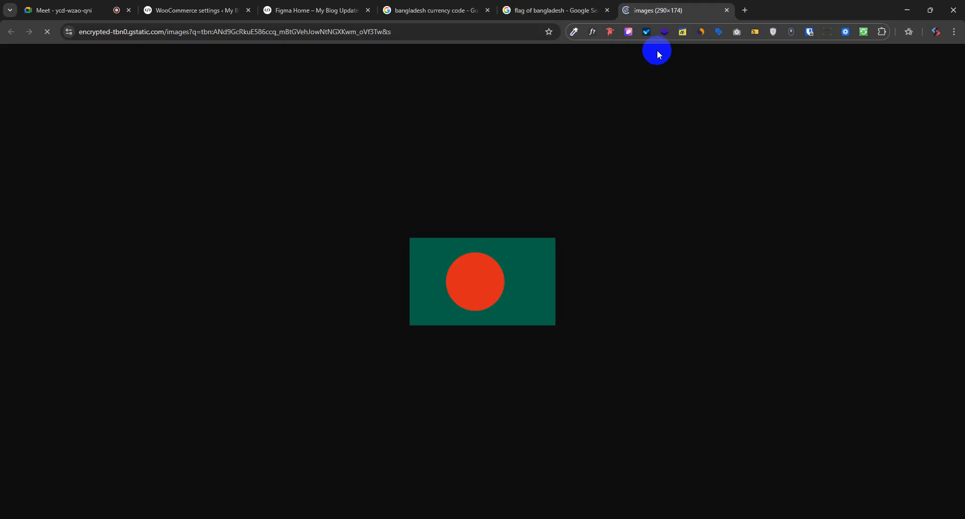
pyautogui.rightClick(502, 247)
pyautogui.click(534, 277)
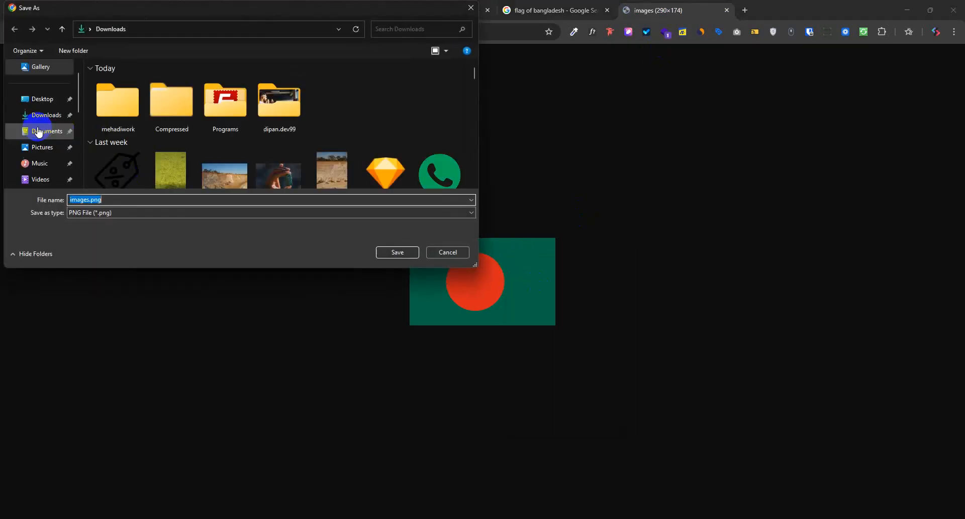
pyautogui.click(397, 252)
# - Return to the Google Images results and change the search to "flag of USA"
pyautogui.click(540, 10)
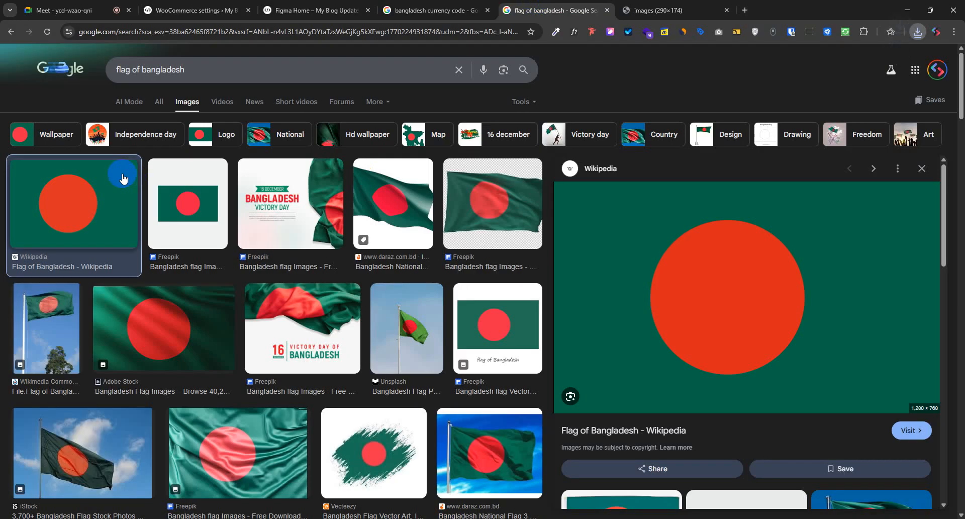
pyautogui.click(138, 70)
pyautogui.doubleClick(160, 70)
pyautogui.write('USA')
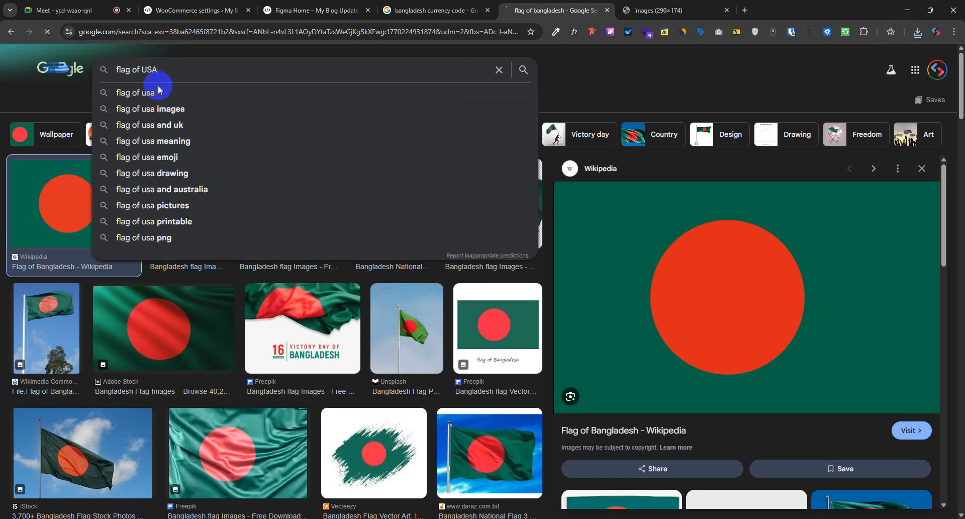
pyautogui.press('Return')
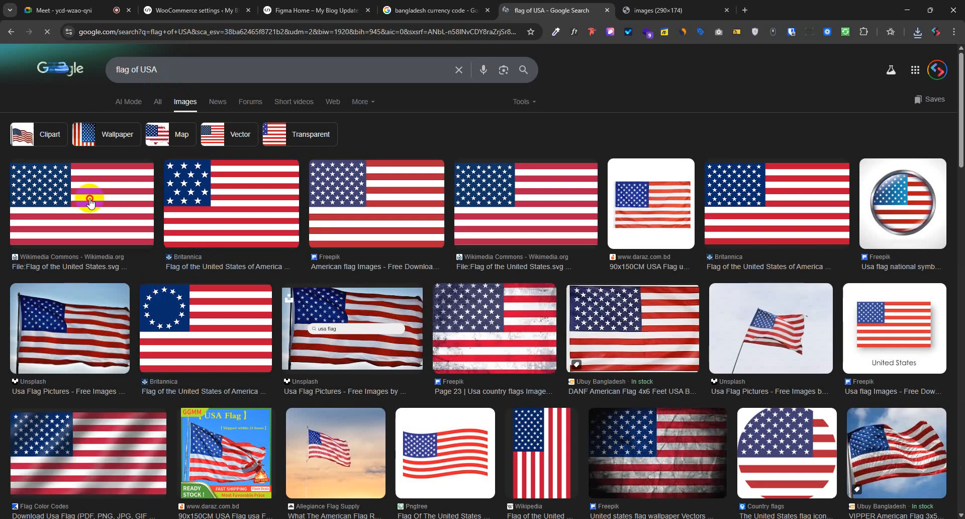
# - Open the Wikimedia Commons USA flag image in a new tab and save it to Downloads as images (1).png
pyautogui.click(88, 197)
pyautogui.rightClick(774, 296)
pyautogui.click(844, 361)
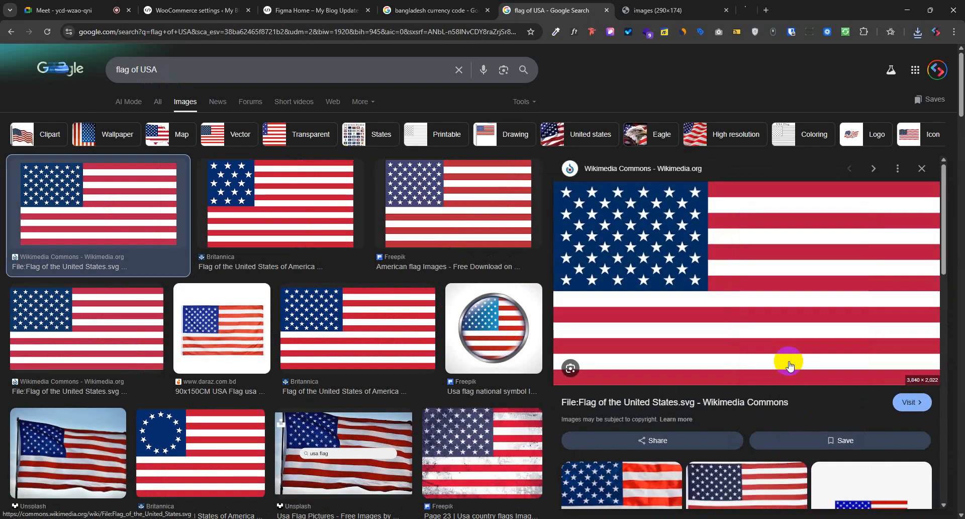
pyautogui.click(794, 10)
pyautogui.rightClick(456, 280)
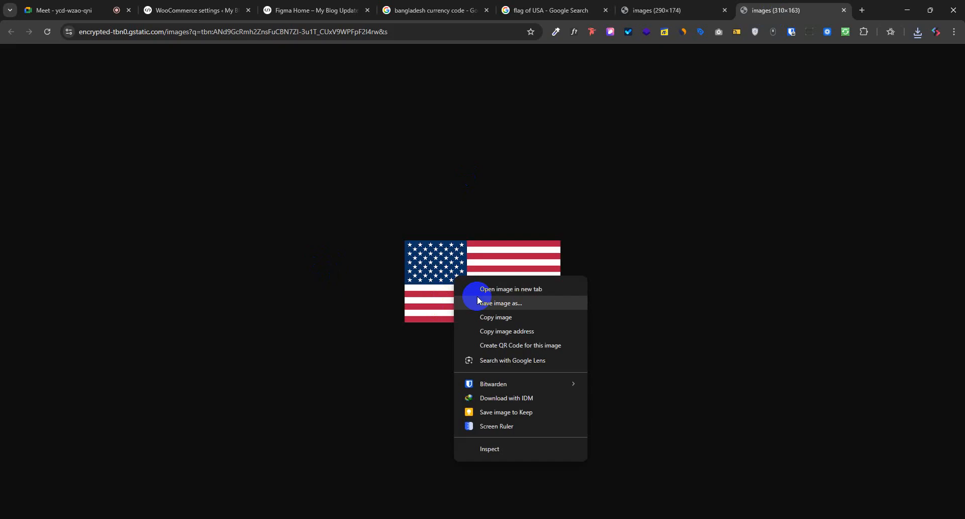
pyautogui.click(476, 302)
pyautogui.click(55, 119)
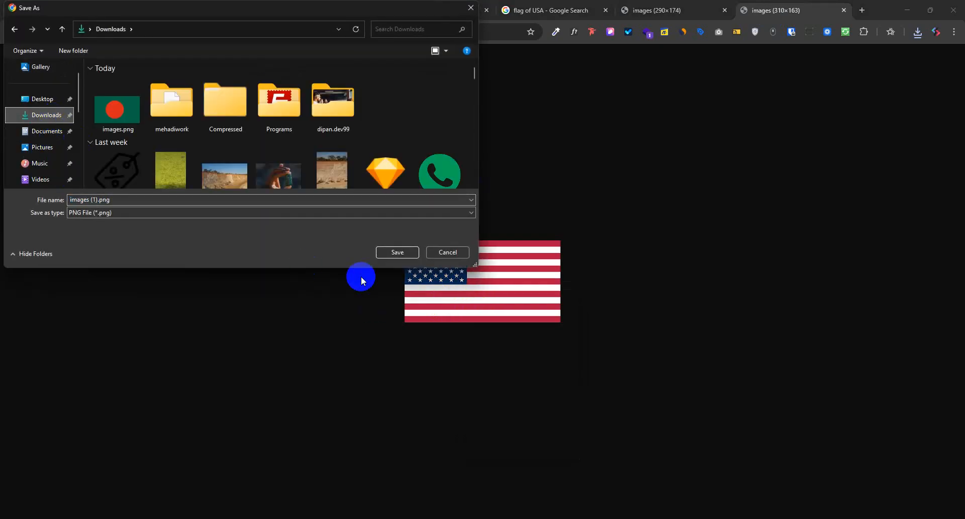
pyautogui.click(391, 253)
# - Return to the USD flag picker and upload images.png and images (1).png from Downloads to the media library
pyautogui.click(196, 10)
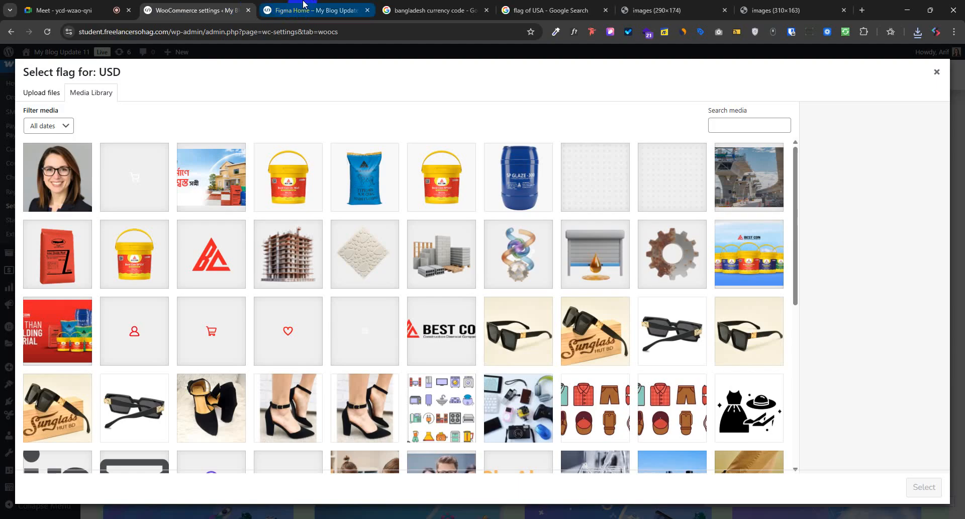
pyautogui.click(317, 10)
pyautogui.click(196, 10)
pyautogui.click(42, 93)
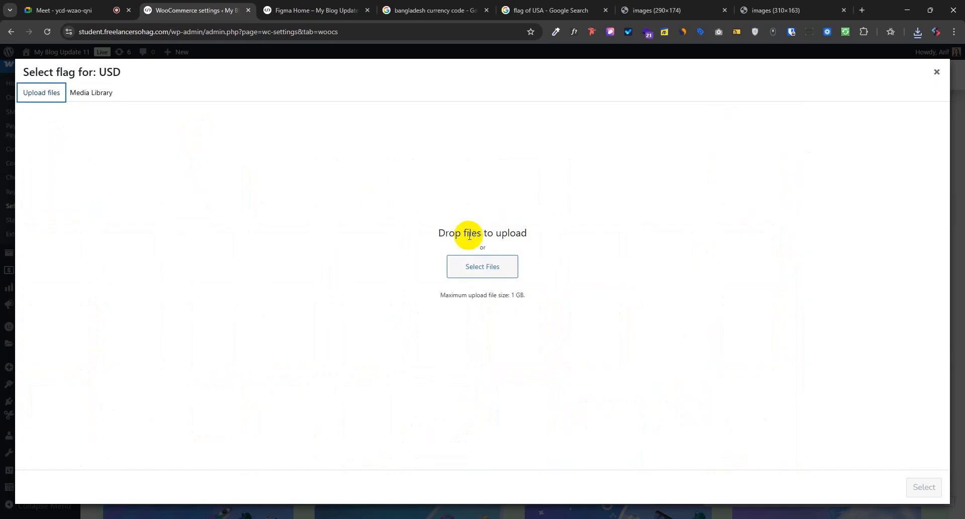
pyautogui.click(474, 274)
pyautogui.click(171, 103)
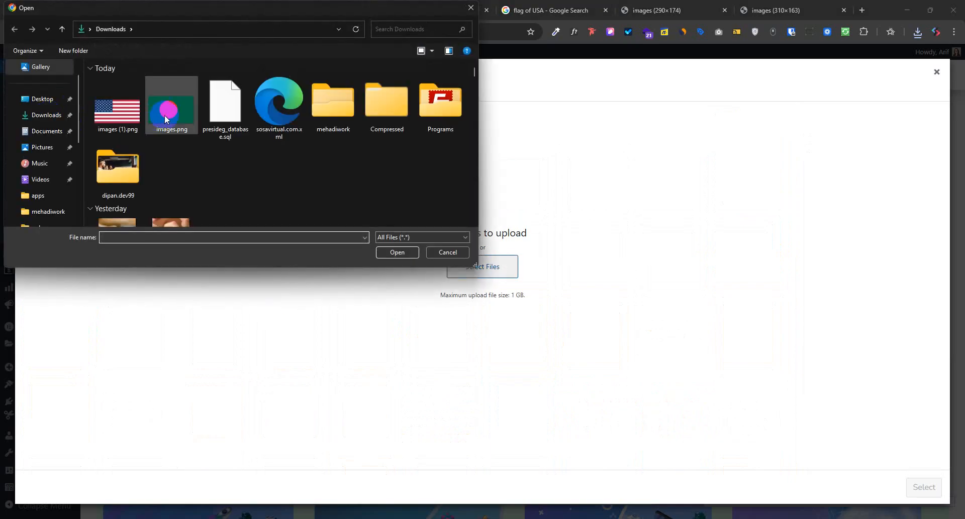
pyautogui.keyDown('ctrl'); pyautogui.click(124, 125); pyautogui.keyUp('ctrl')
pyautogui.click(396, 253)
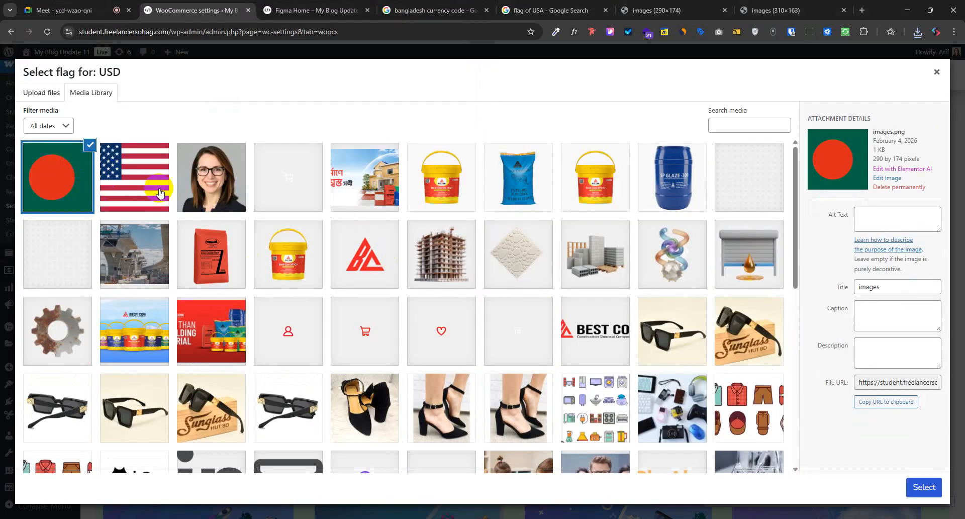
# - Assign the uploaded USA flag image to the USD currency, replacing the mistakenly chosen Bangladesh flag
pyautogui.click(924, 485)
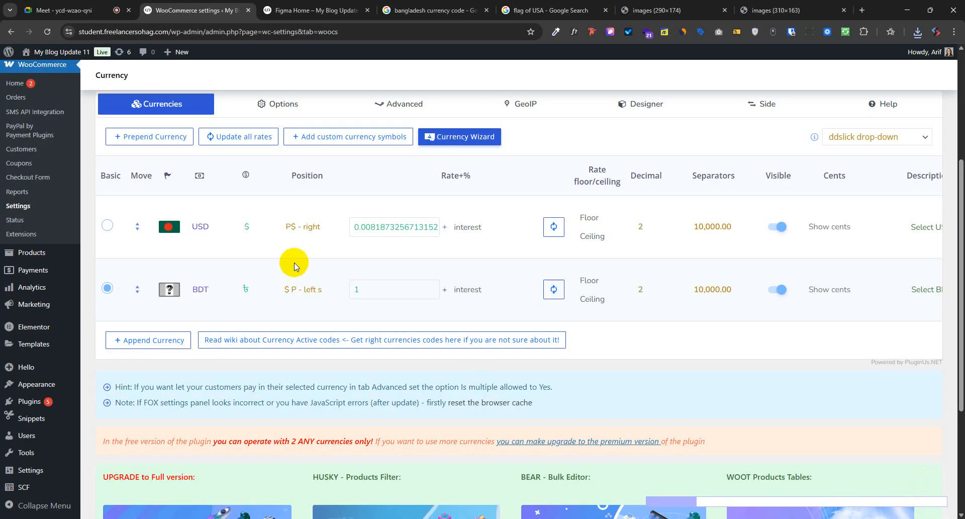
pyautogui.click(169, 227)
pyautogui.click(125, 153)
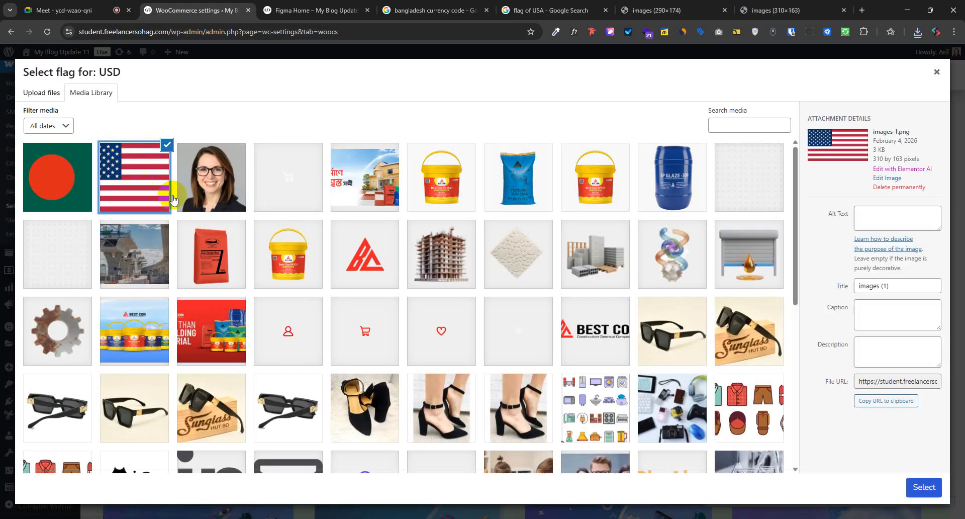
pyautogui.click(918, 476)
# - Assign the uploaded Bangladesh flag image to the BDT currency and save the currency settings
pyautogui.click(168, 295)
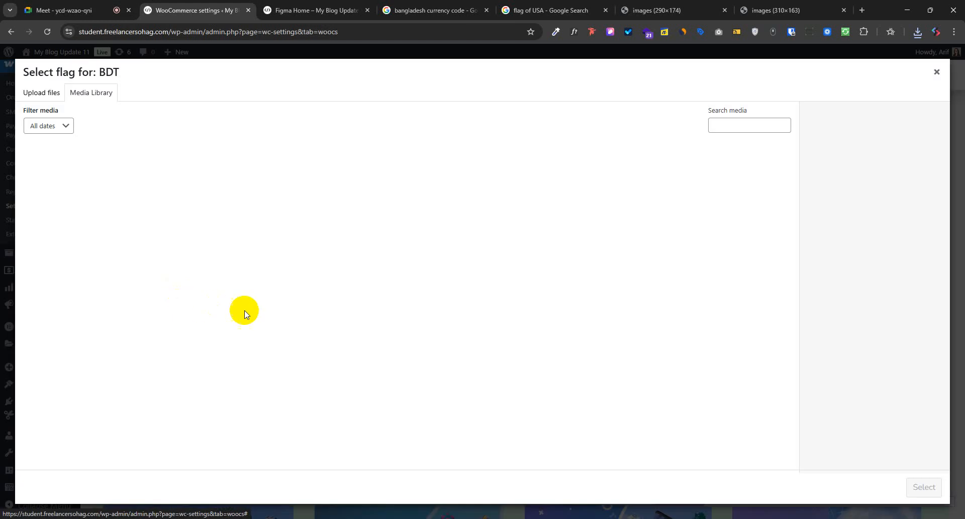
pyautogui.click(85, 215)
pyautogui.click(927, 487)
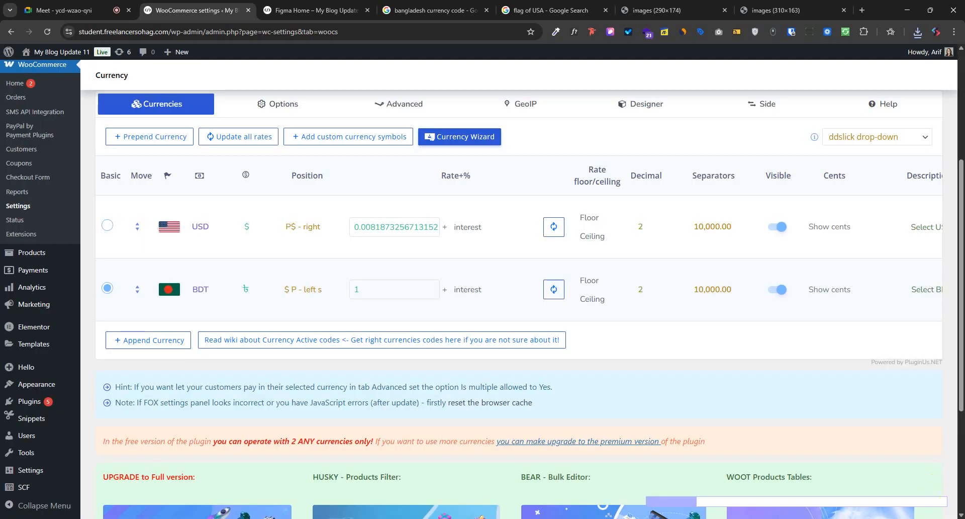
pyautogui.scroll(2, 170, 265)
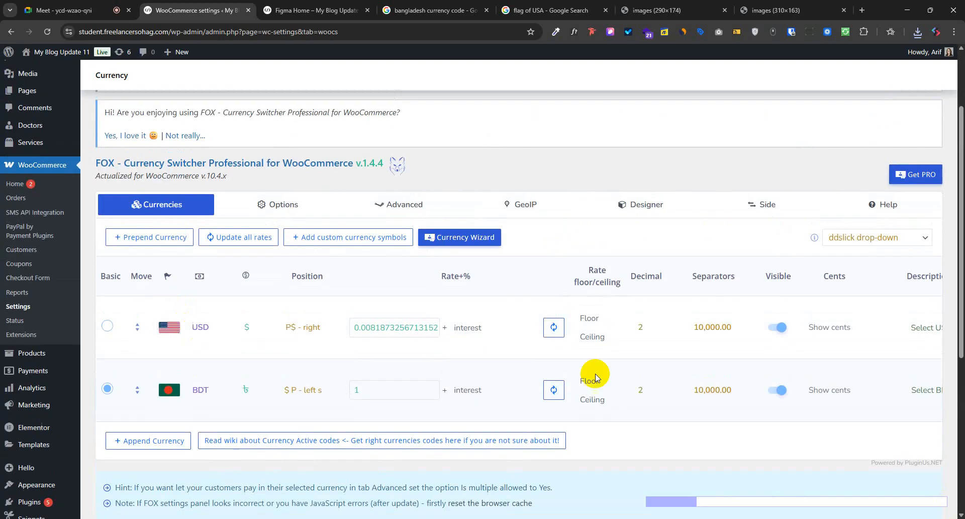
pyautogui.scroll(-5, 135, 401)
pyautogui.click(110, 475)
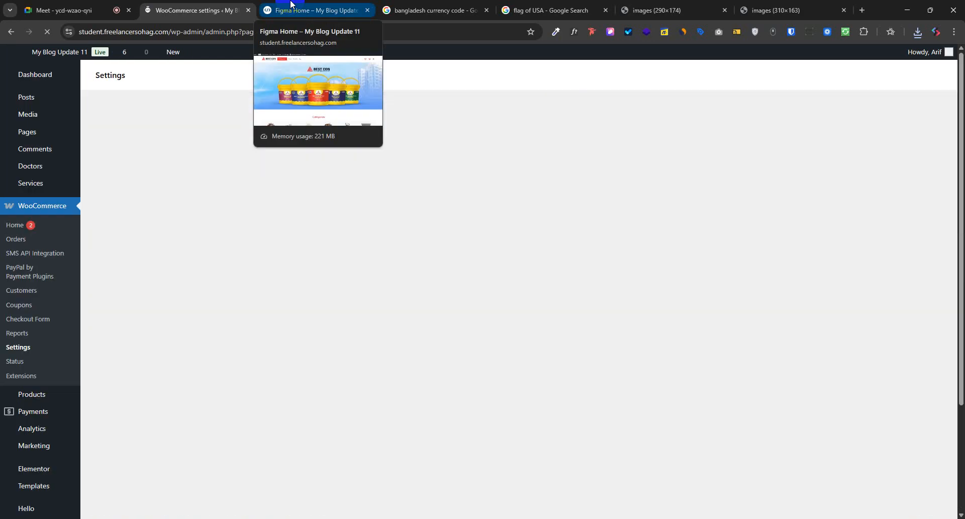
# - Reload the Figma Home storefront page and check the flags in the side currency switcher
pyautogui.click(297, 10)
pyautogui.click(47, 31)
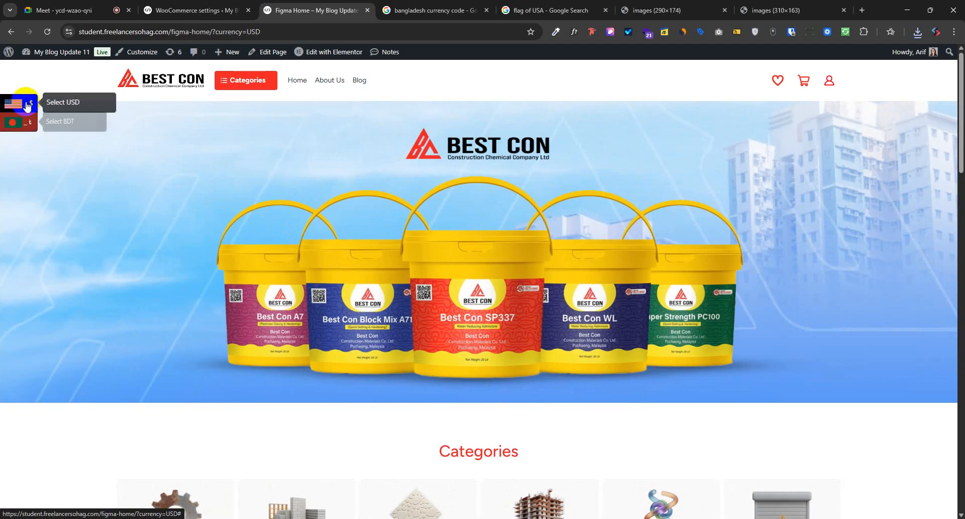
pyautogui.click(200, 6)
pyautogui.click(311, 10)
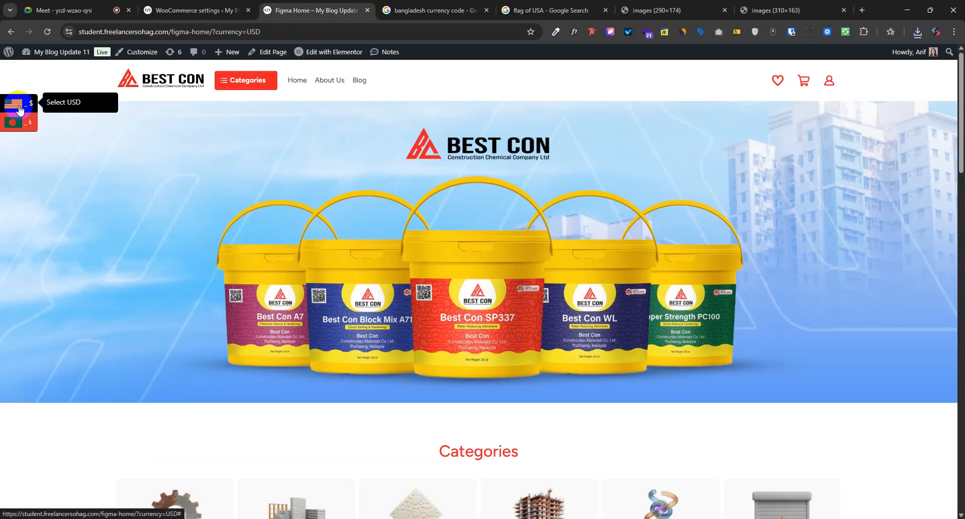
# - In the FOX side switcher settings, change the basic fields to "__SIGN__ __FLAG__" and save the changes
pyautogui.click(211, 10)
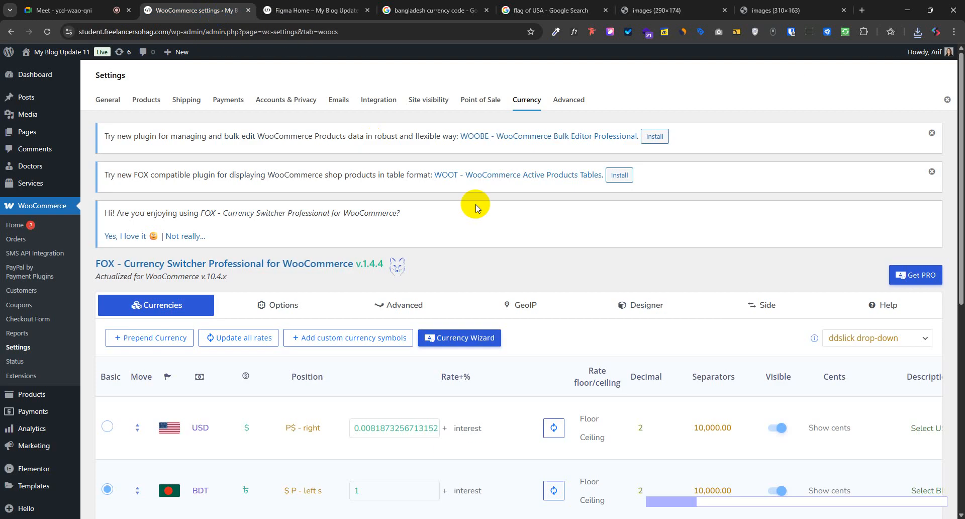
pyautogui.click(752, 314)
pyautogui.scroll(-9, 291, 332)
pyautogui.click(287, 282)
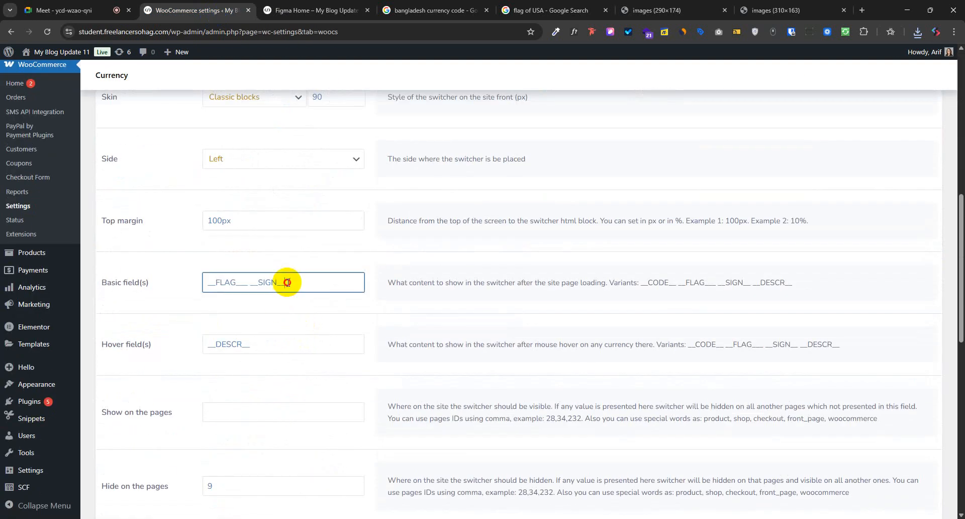
pyautogui.moveTo(287, 282); pyautogui.dragTo(254, 285)
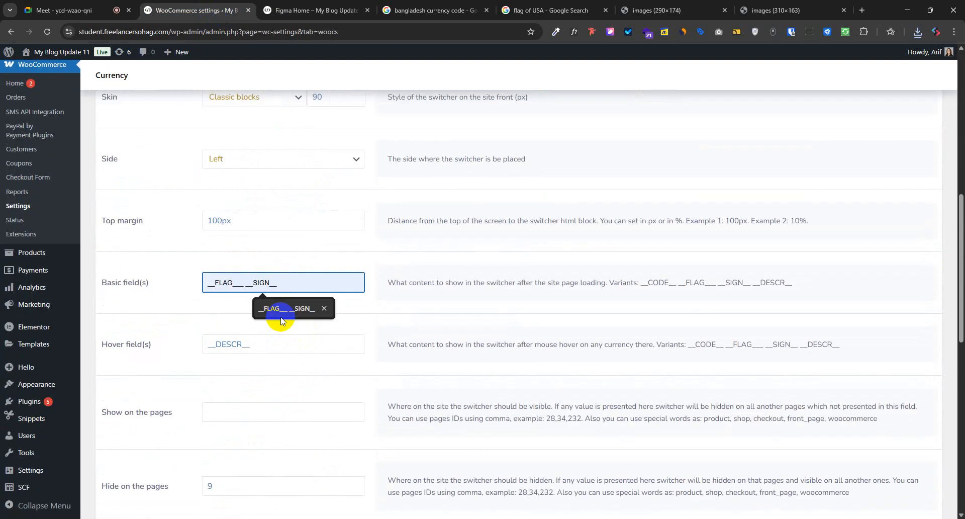
pyautogui.press('BackSpace')
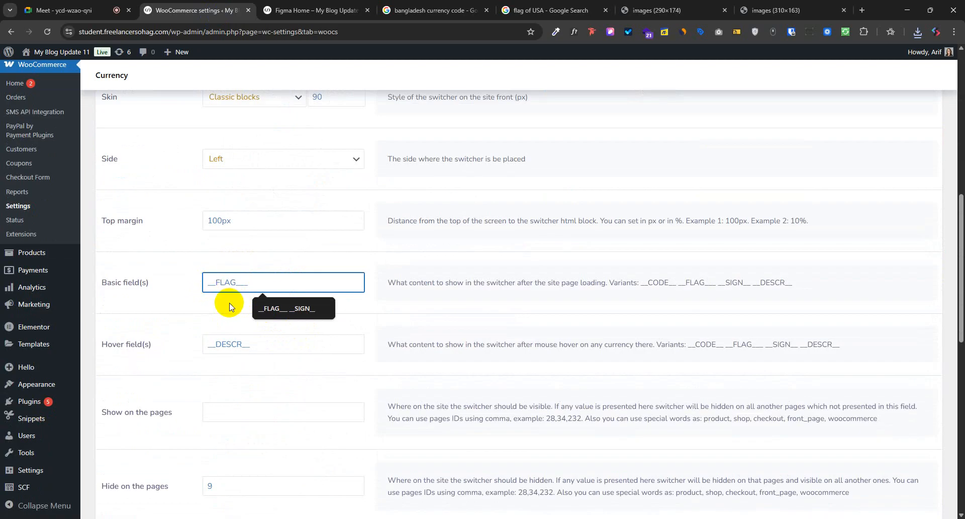
pyautogui.write('__SIGN__')
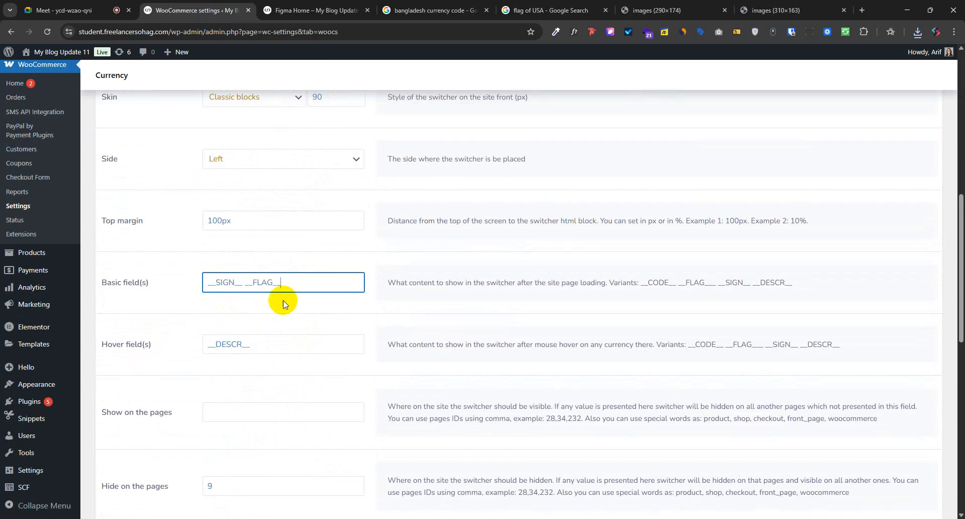
pyautogui.scroll(-10, 286, 297)
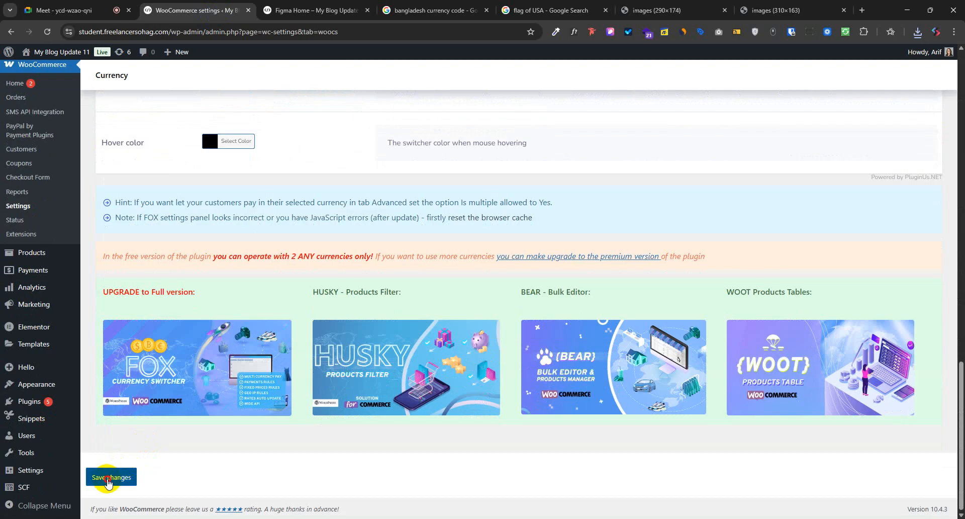
pyautogui.click(108, 478)
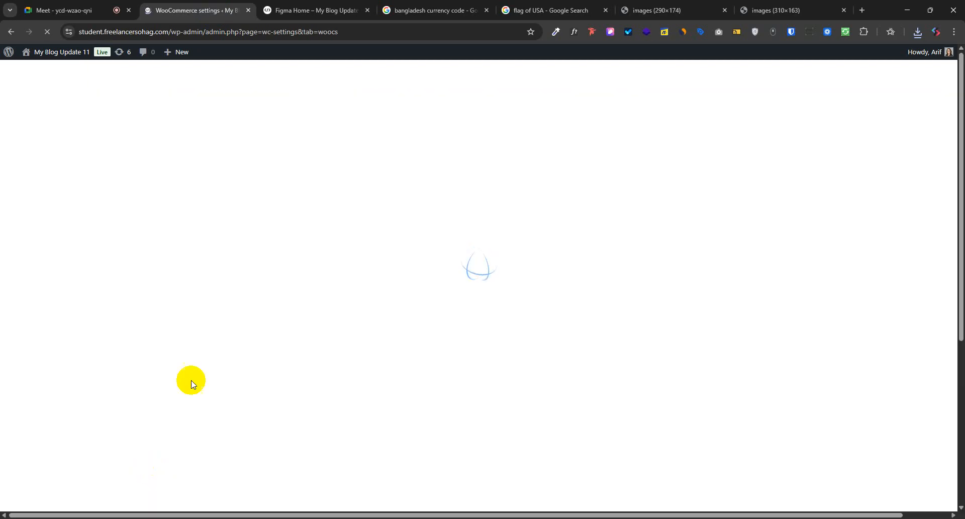
# - Reload the storefront and examine the order of sign and flag in the side switcher
pyautogui.click(317, 10)
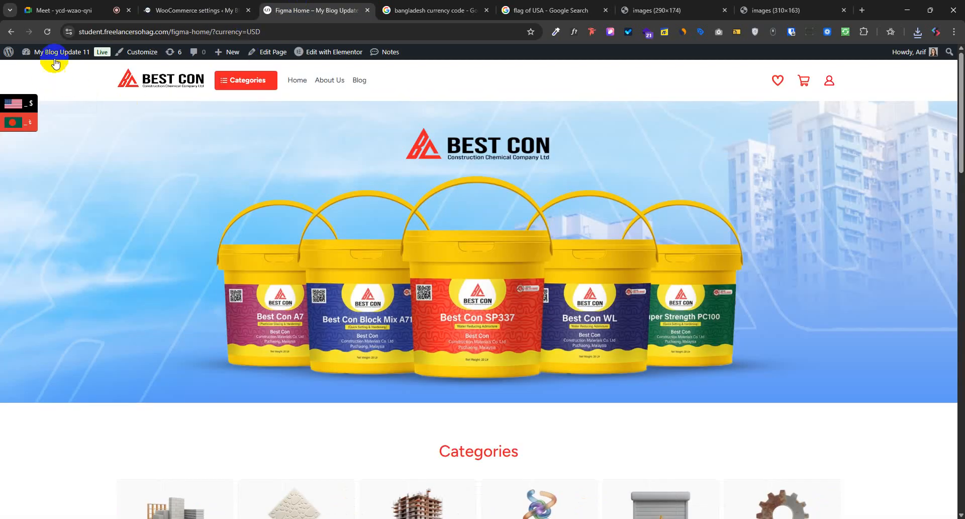
pyautogui.click(46, 32)
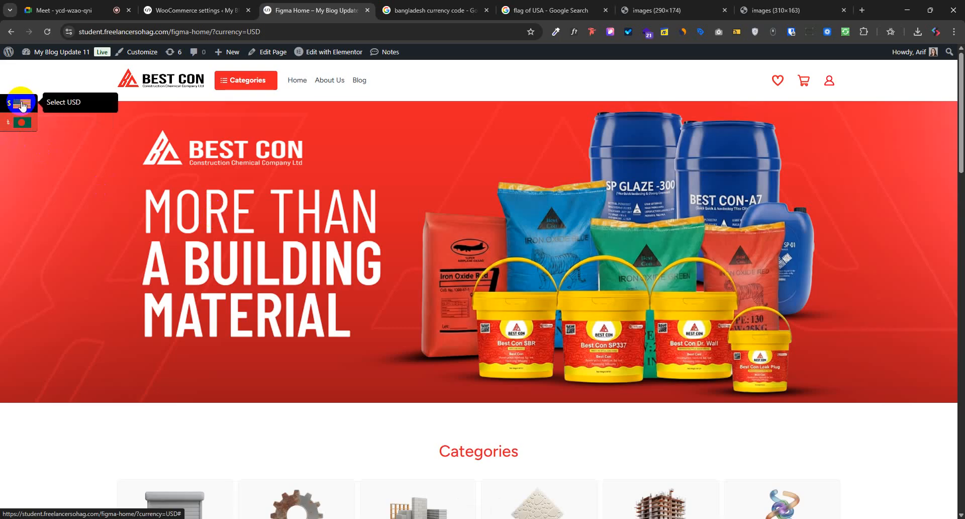
pyautogui.click(22, 125)
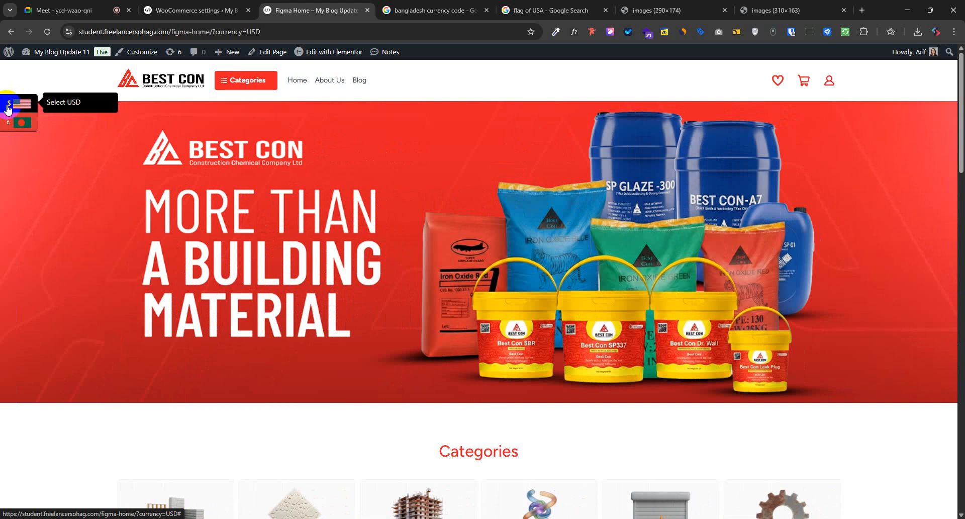
# - Insert "dd" between the sign and flag placeholders in the side switcher's basic fields and save the changes
pyautogui.click(190, 18)
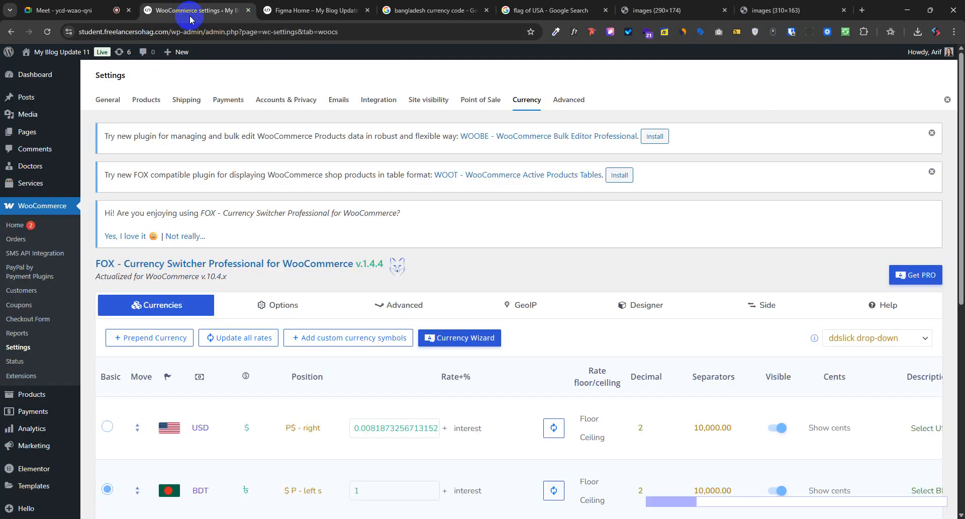
pyautogui.scroll(-3, 553, 323)
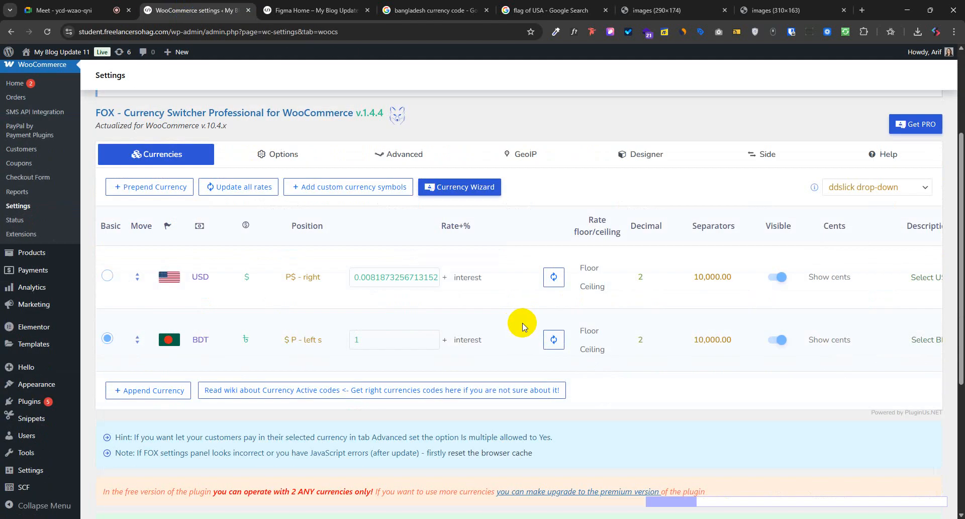
pyautogui.click(754, 155)
pyautogui.scroll(-5, 258, 376)
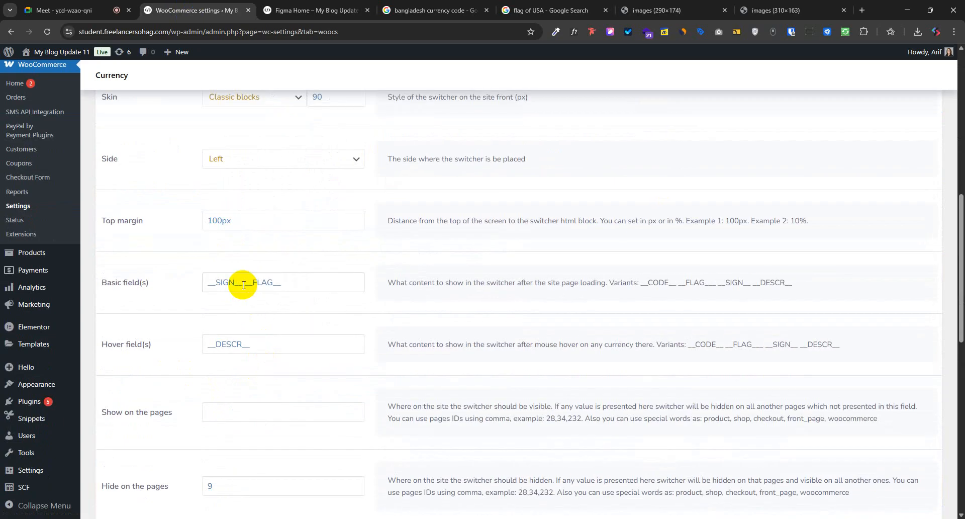
pyautogui.click(244, 285)
pyautogui.scroll(-10, 190, 406)
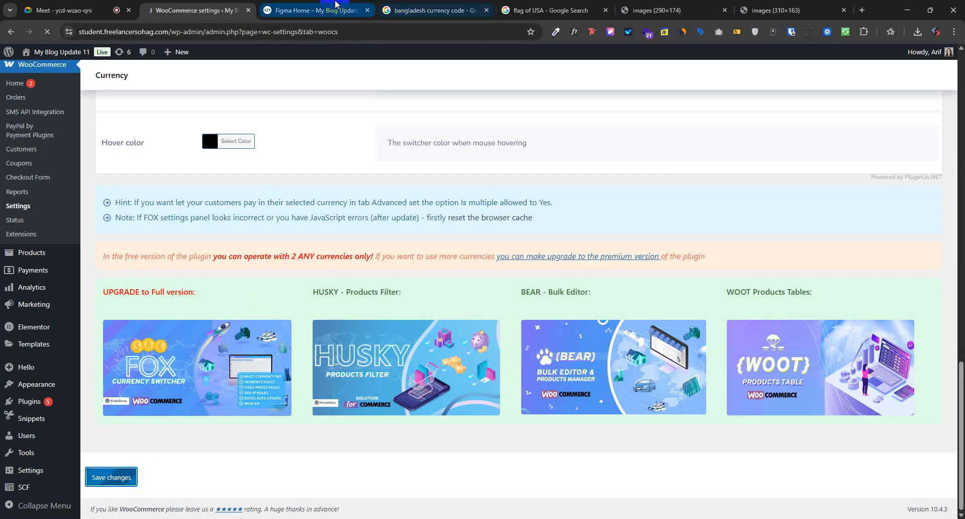
# - Reload the storefront and check how the extra text displays in the side switcher
pyautogui.click(335, 4)
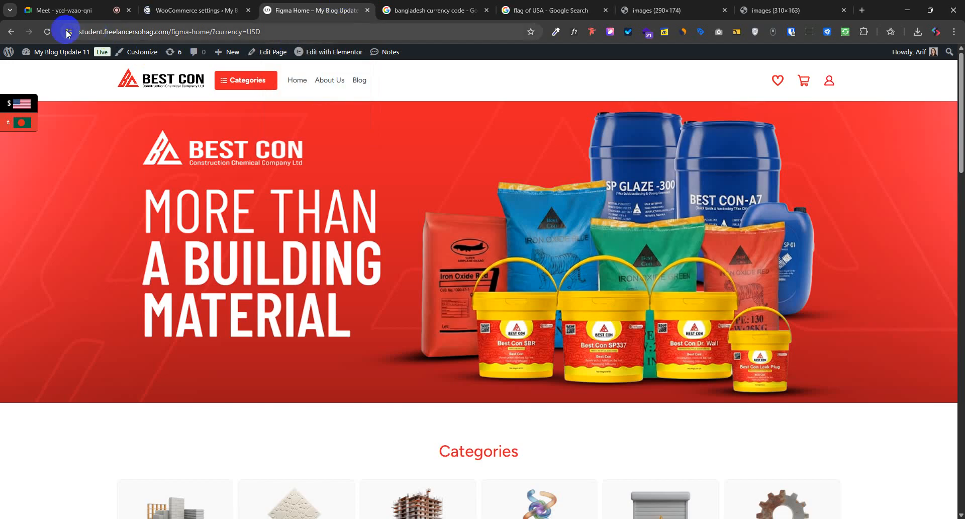
pyautogui.click(46, 31)
pyautogui.click(203, 158)
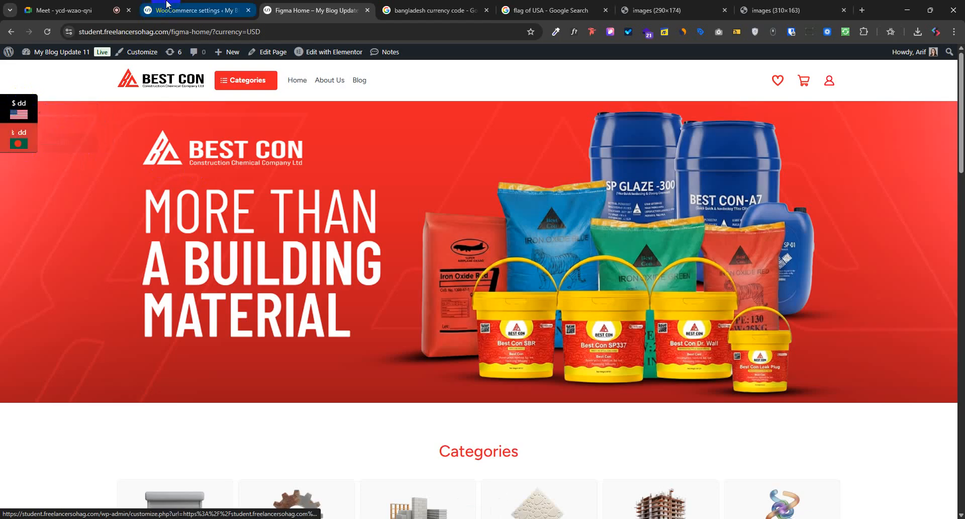
# - In the FOX side switcher settings, remove the extra "dd" so the basic fields read "__SIGN__ __FLAG__"
pyautogui.click(196, 10)
pyautogui.scroll(-3, 630, 306)
pyautogui.scroll(2, 662, 151)
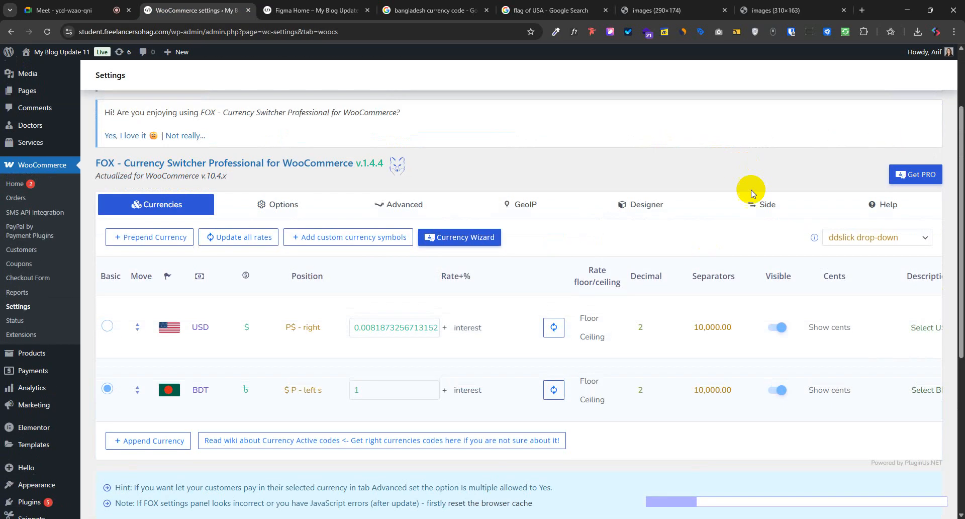
pyautogui.scroll(-4, 844, 140)
pyautogui.scroll(4, 739, 200)
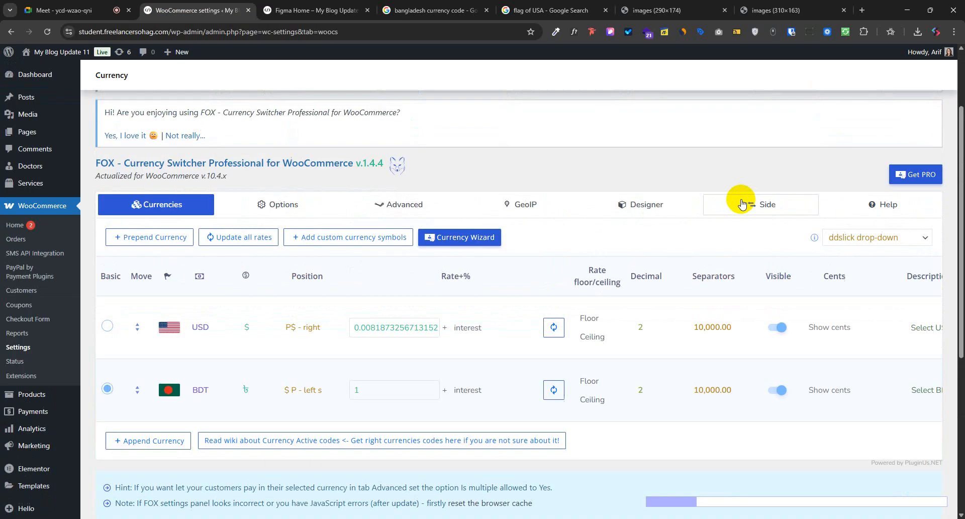
pyautogui.click(756, 213)
pyautogui.scroll(-4, 266, 341)
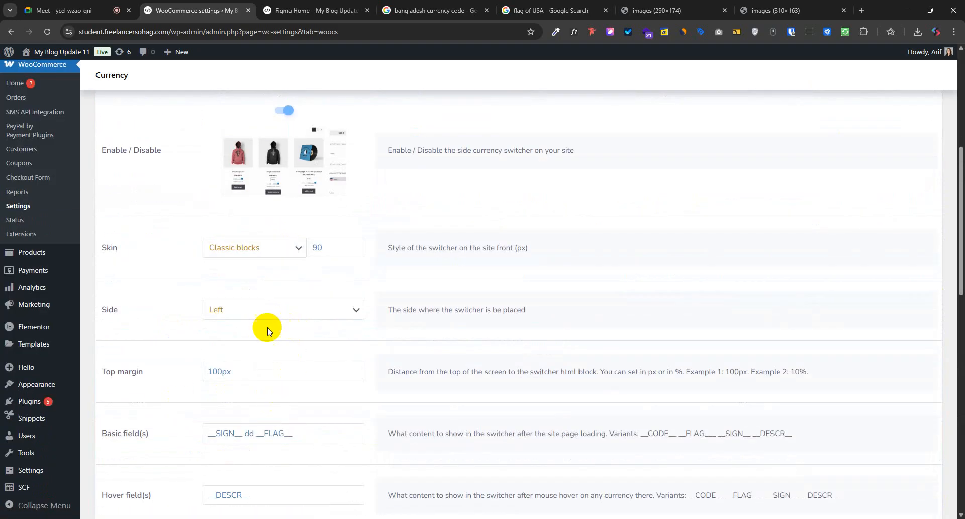
pyautogui.click(252, 232)
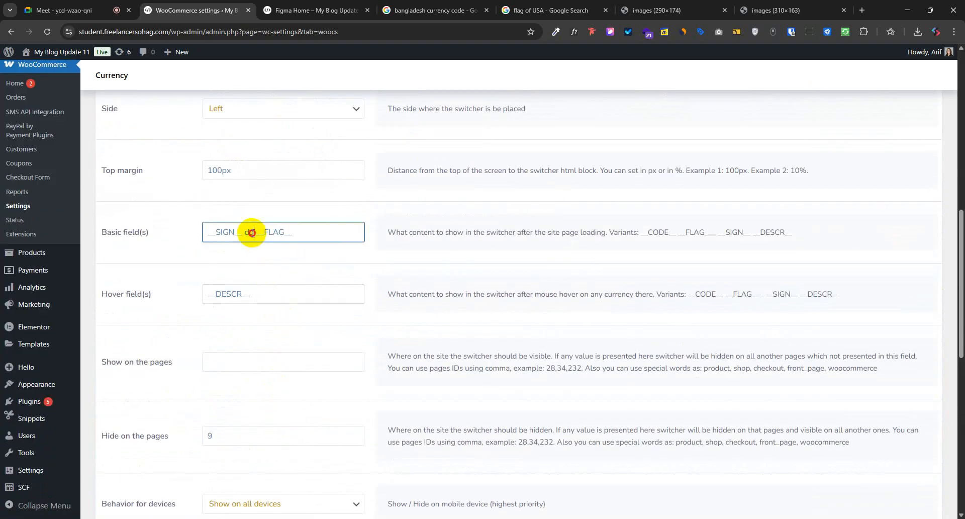
pyautogui.press('BackSpace')
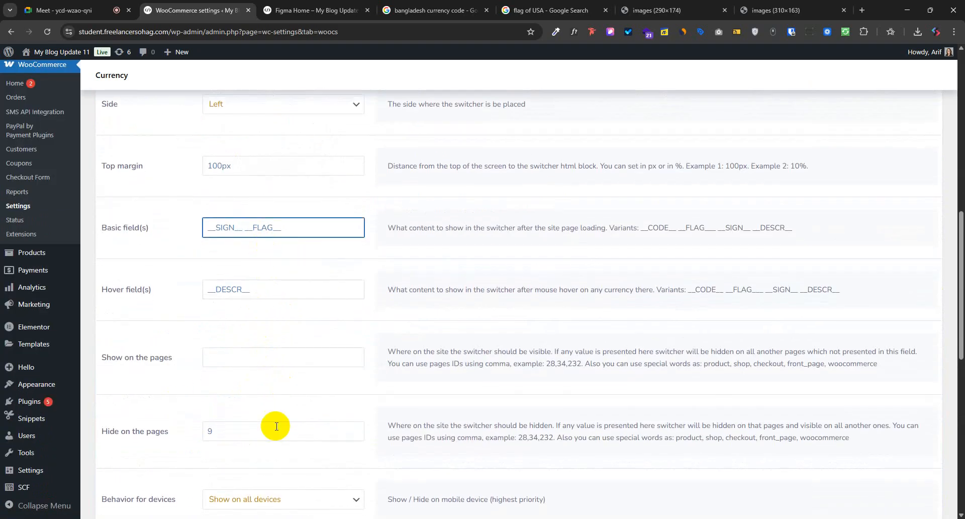
# - Examine the side switcher's other options, including the side placement, page visibility and device behavior settings
pyautogui.scroll(-2, 273, 423)
pyautogui.scroll(-3, 284, 352)
pyautogui.scroll(9, 282, 301)
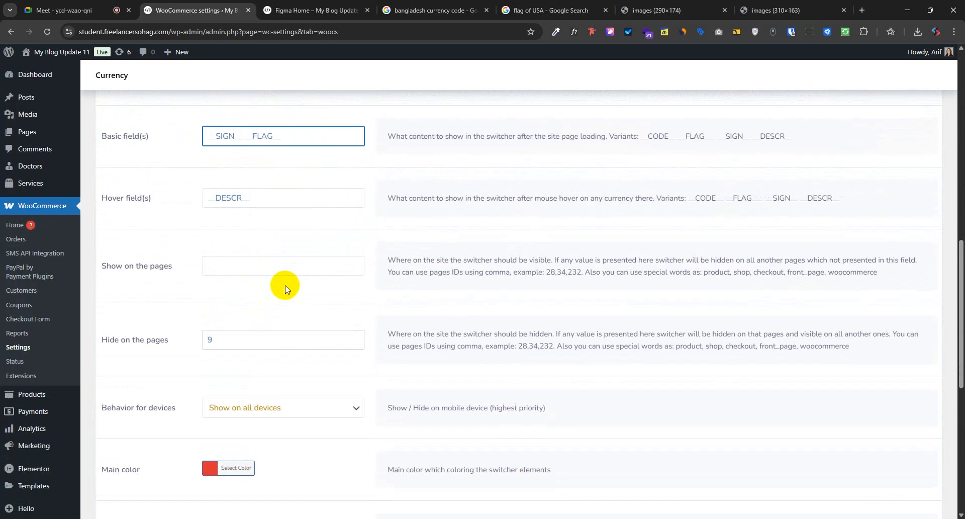
pyautogui.scroll(3, 282, 313)
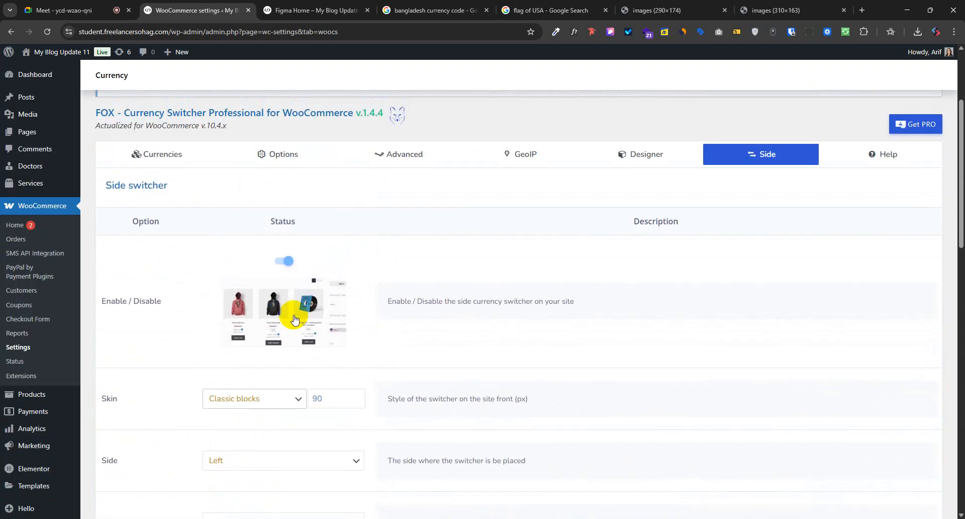
pyautogui.scroll(-3, 291, 317)
pyautogui.click(290, 309)
pyautogui.click(290, 309)
pyautogui.scroll(-5, 276, 405)
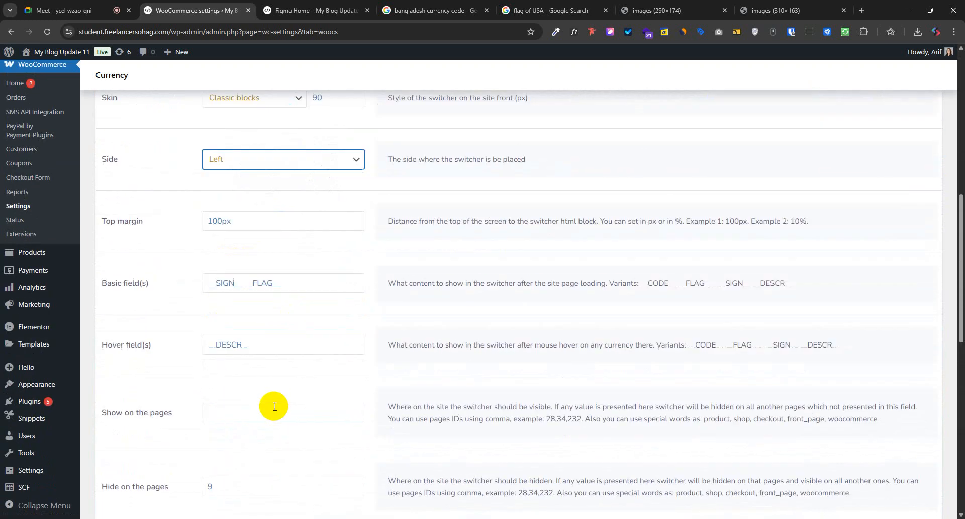
pyautogui.scroll(1, 271, 379)
# - Save the changed side switcher settings
pyautogui.click(312, 10)
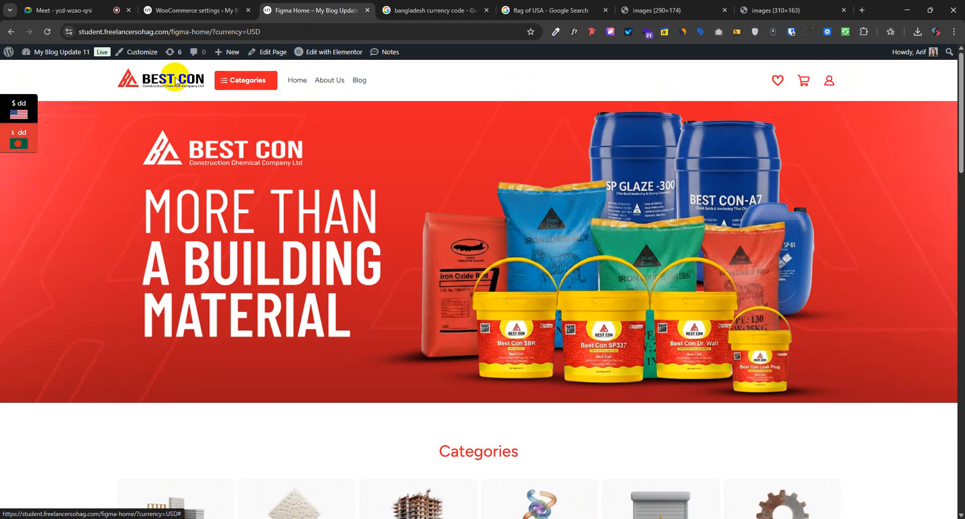
pyautogui.click(201, 10)
pyautogui.click(316, 10)
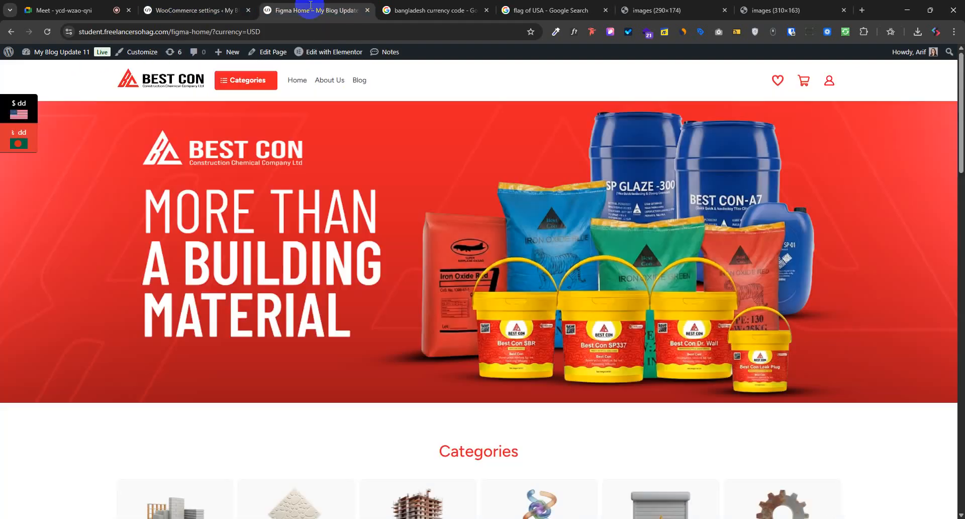
pyautogui.click(196, 10)
pyautogui.scroll(1, 447, 366)
pyautogui.scroll(7, 437, 357)
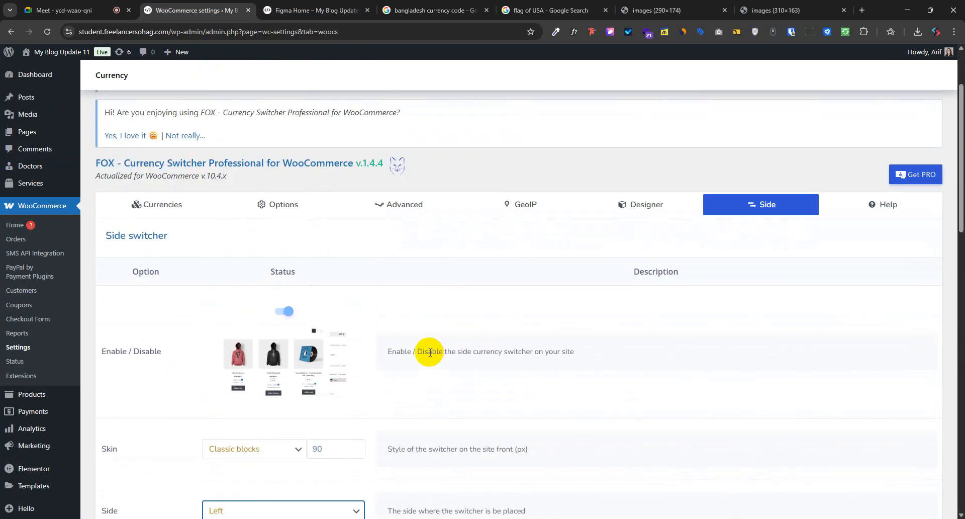
pyautogui.scroll(-15, 216, 442)
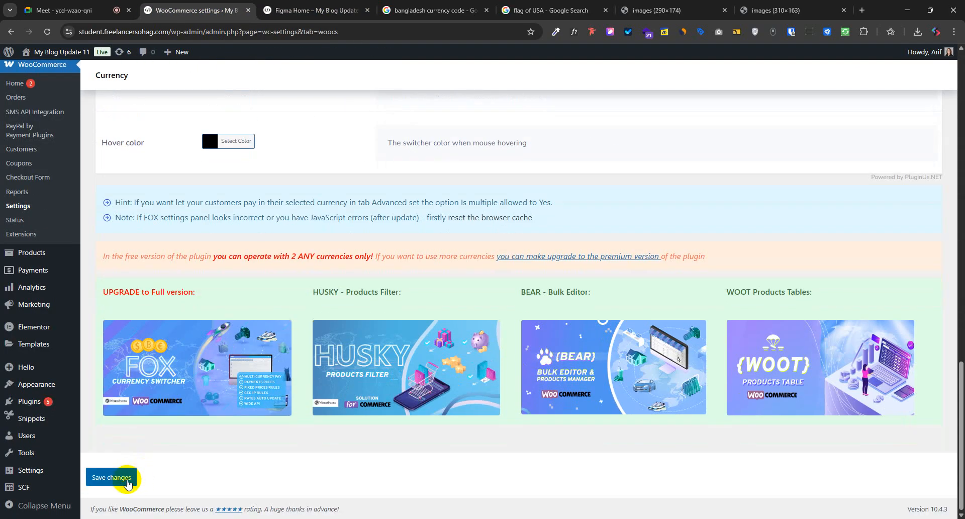
pyautogui.click(112, 476)
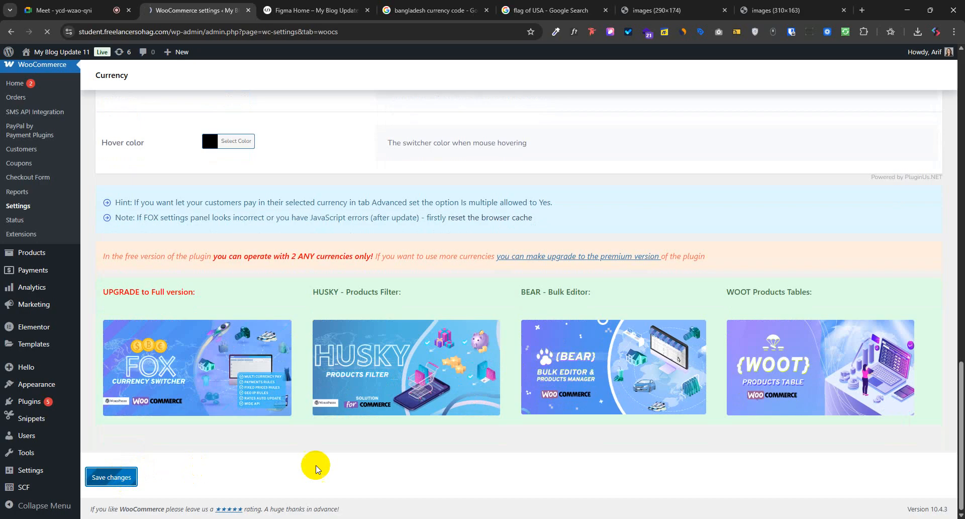
pyautogui.scroll(15, 329, 403)
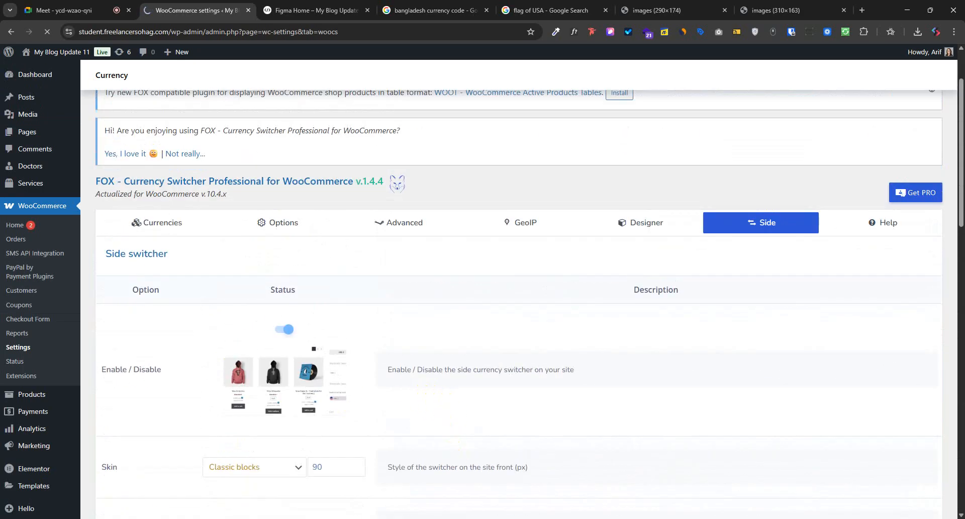
# - View the side switcher and the product prices on the storefront home page
pyautogui.click(282, 4)
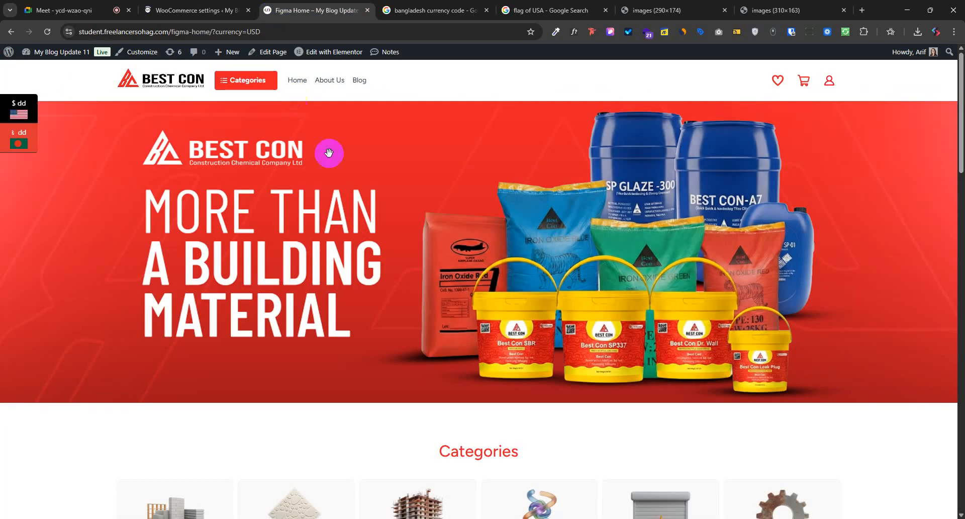
pyautogui.scroll(-9, 394, 366)
pyautogui.scroll(-2, 339, 219)
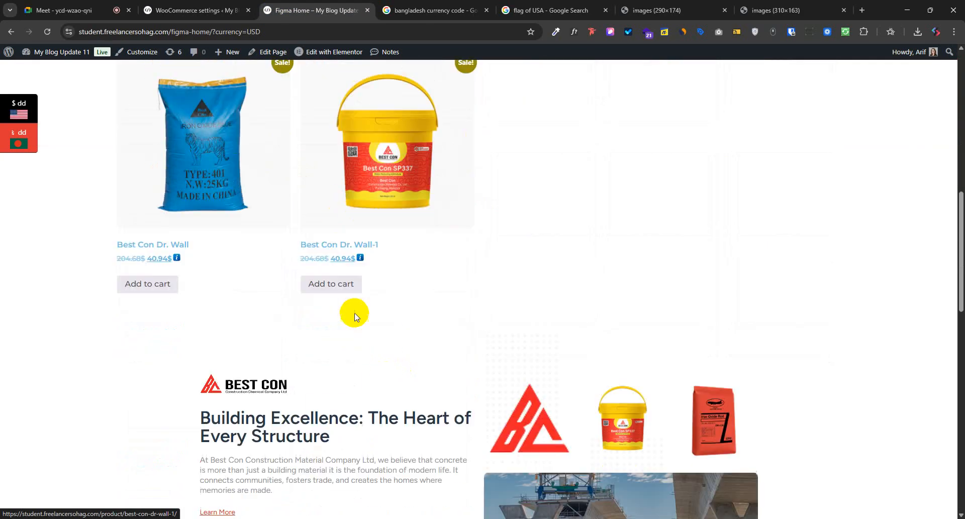
# - Examine FOX's general options, such as welcome currency, currency aggregator, rate auto update and the display toggles
pyautogui.click(232, 10)
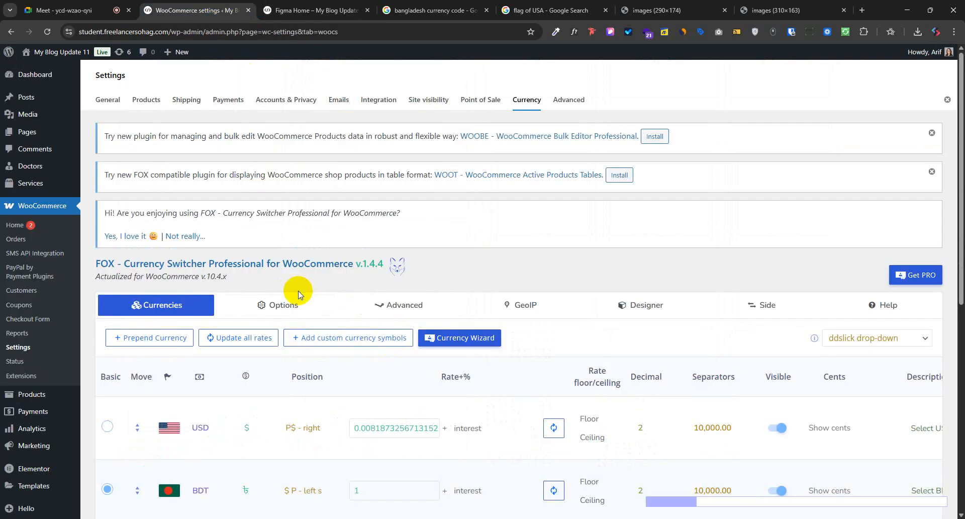
pyautogui.click(297, 304)
pyautogui.scroll(-4, 342, 372)
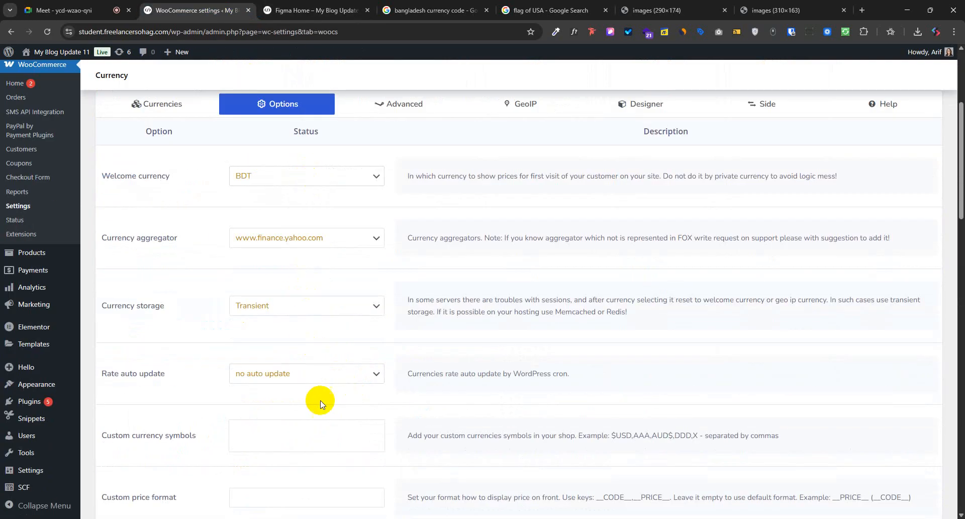
pyautogui.scroll(2, 323, 280)
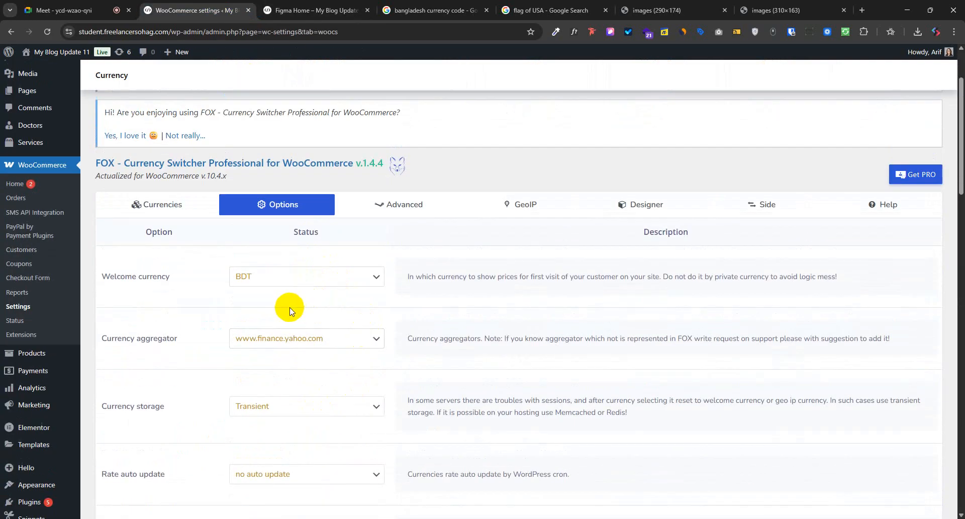
pyautogui.scroll(-8, 297, 352)
pyautogui.scroll(-17, 296, 385)
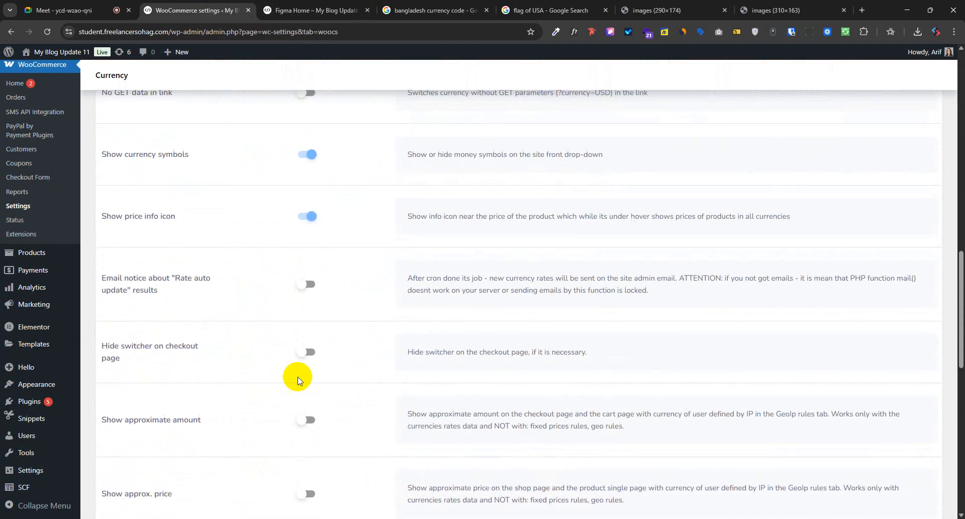
pyautogui.scroll(10, 323, 297)
pyautogui.scroll(10, 320, 294)
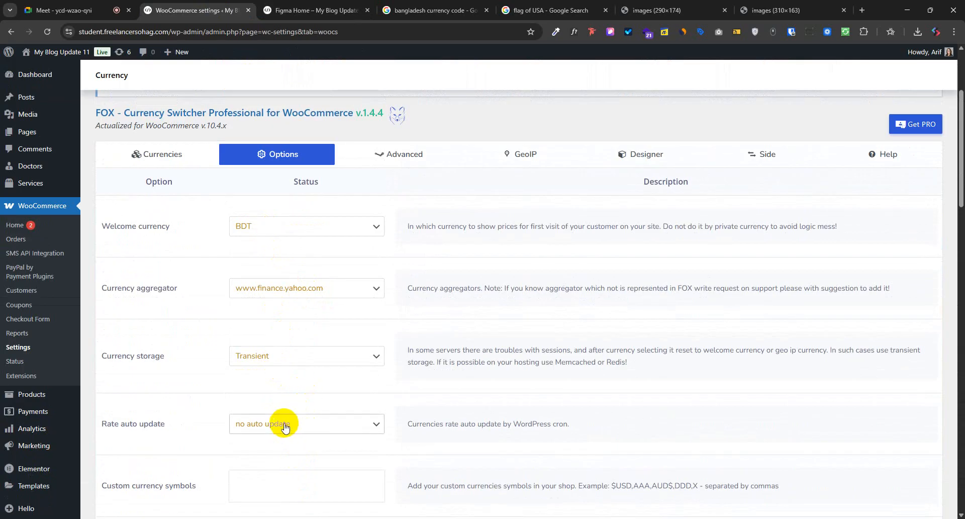
# - Compare the USD and BDT exchange rates in FOX's currency list
pyautogui.click(154, 155)
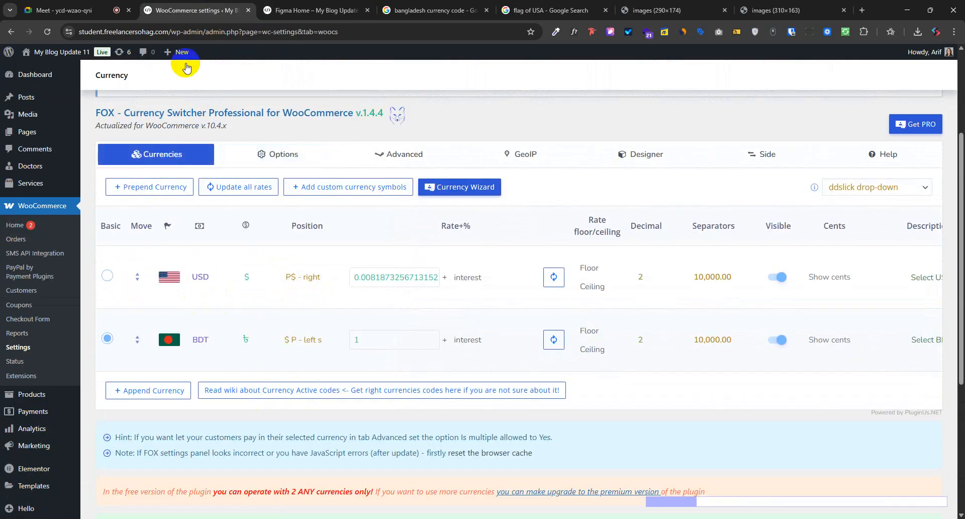
pyautogui.click(368, 340)
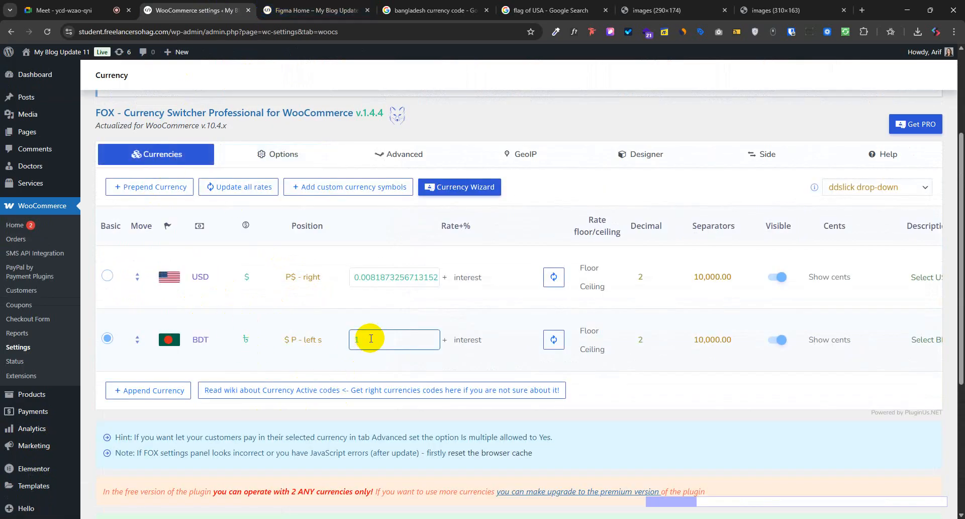
pyautogui.click(376, 276)
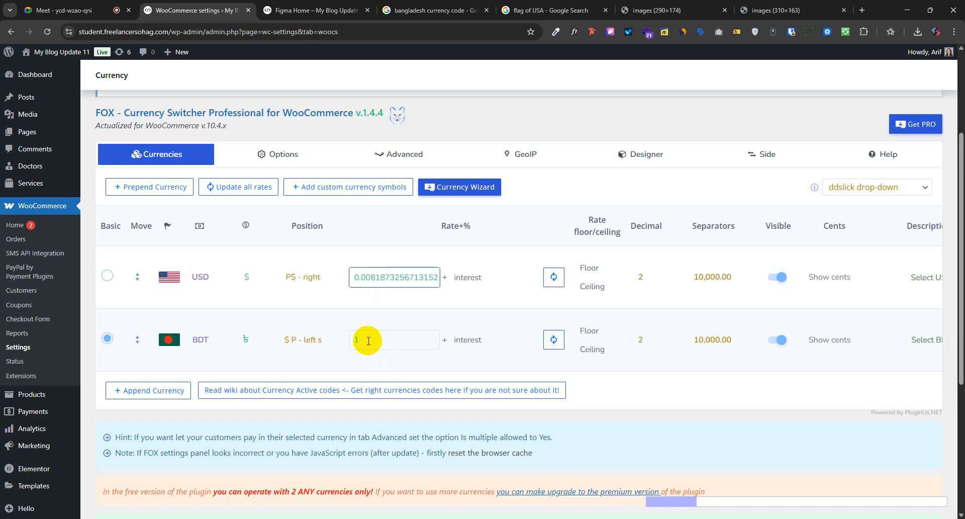
pyautogui.click(368, 340)
pyautogui.doubleClick(412, 276)
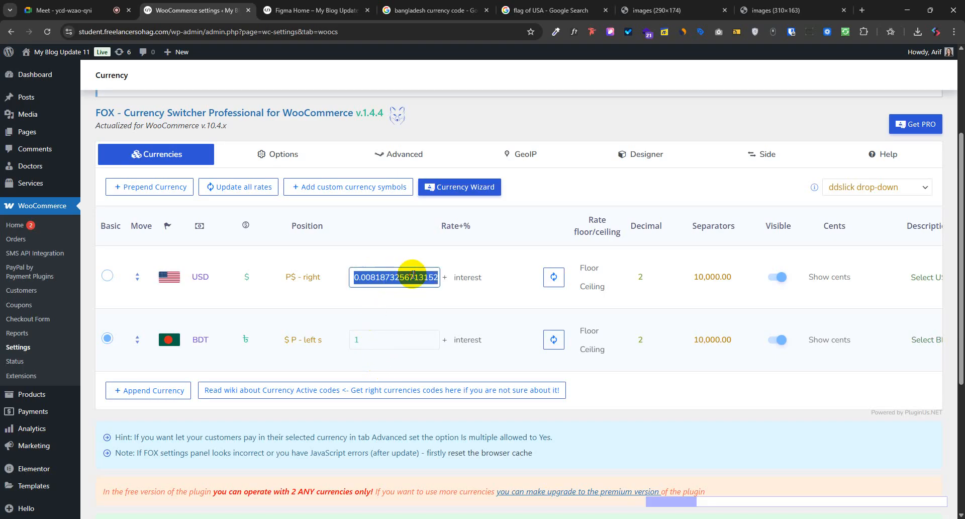
pyautogui.doubleClick(360, 339)
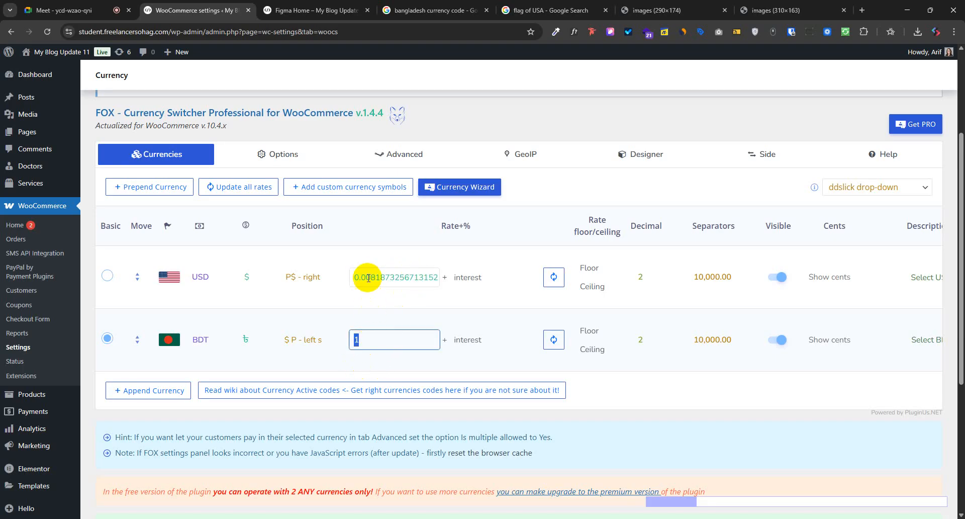
pyautogui.moveTo(374, 280); pyautogui.dragTo(435, 281)
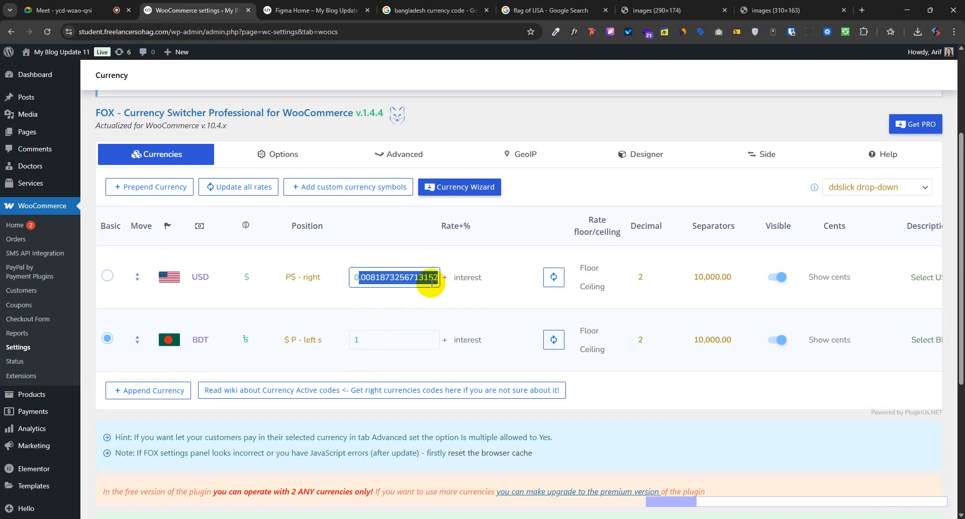
pyautogui.click(364, 278)
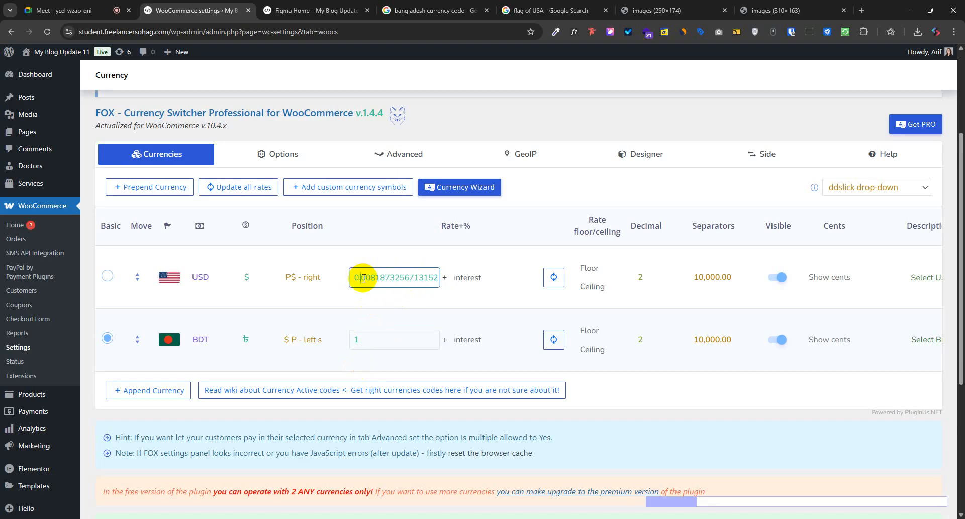
pyautogui.doubleClick(383, 274)
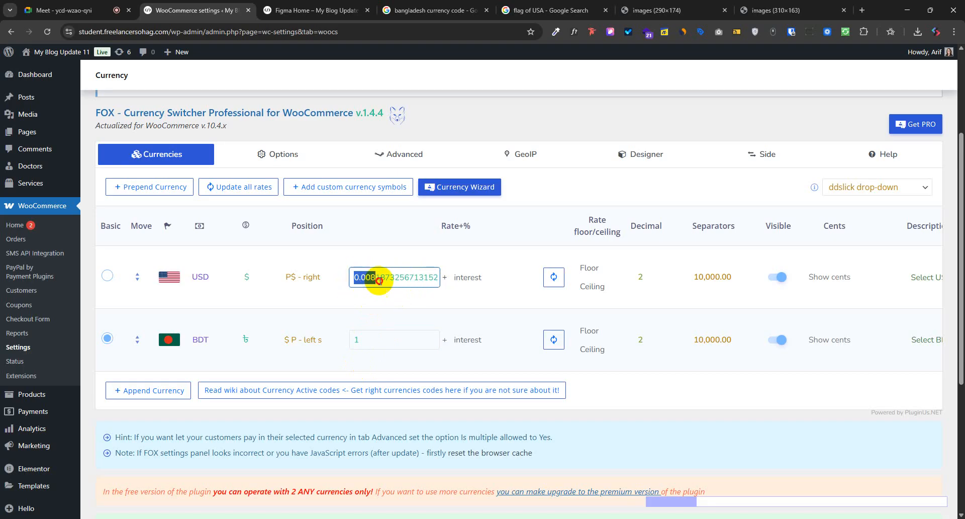
pyautogui.click(373, 339)
pyautogui.doubleClick(386, 279)
pyautogui.click(404, 335)
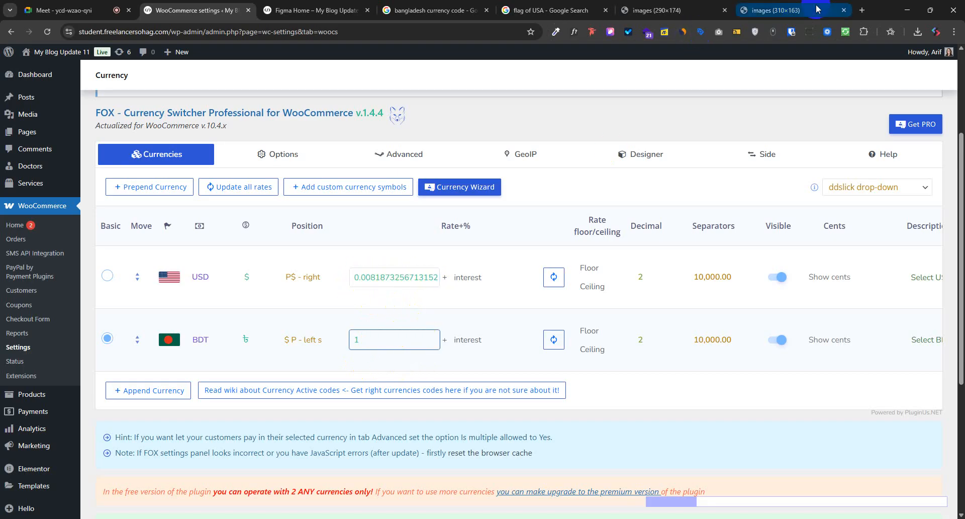
# - Search Google for "bdt 1 tk to usd" in place of the USA flag search
pyautogui.click(561, 3)
pyautogui.click(149, 90)
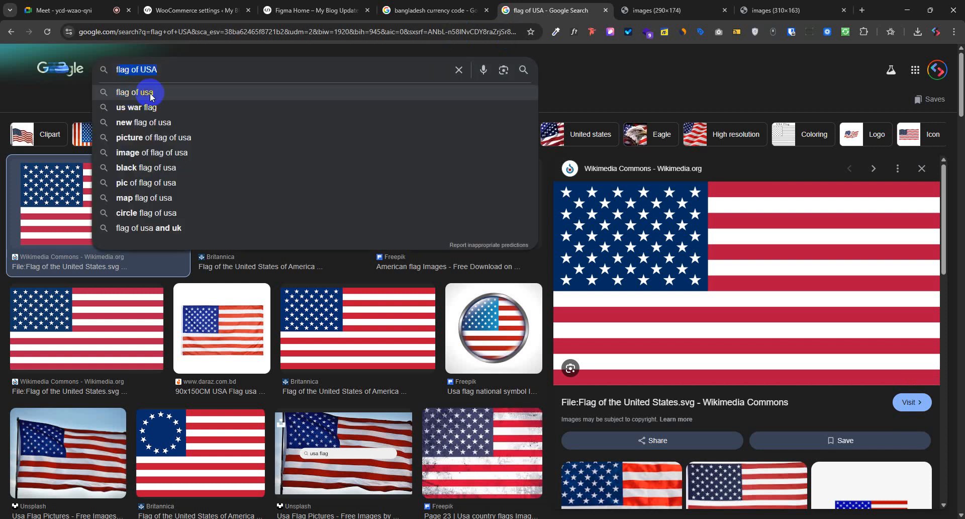
pyautogui.press('BackSpace')
pyautogui.write('b')
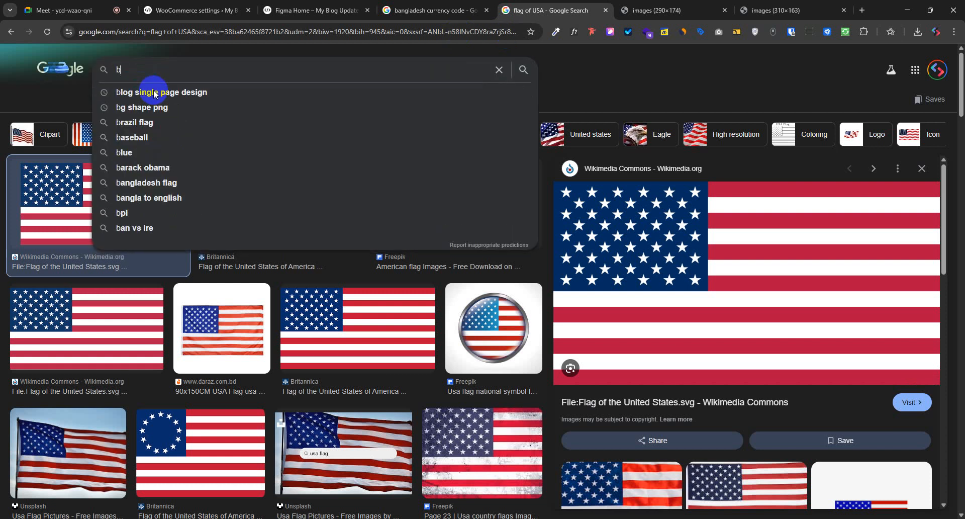
pyautogui.write('dt 1 ')
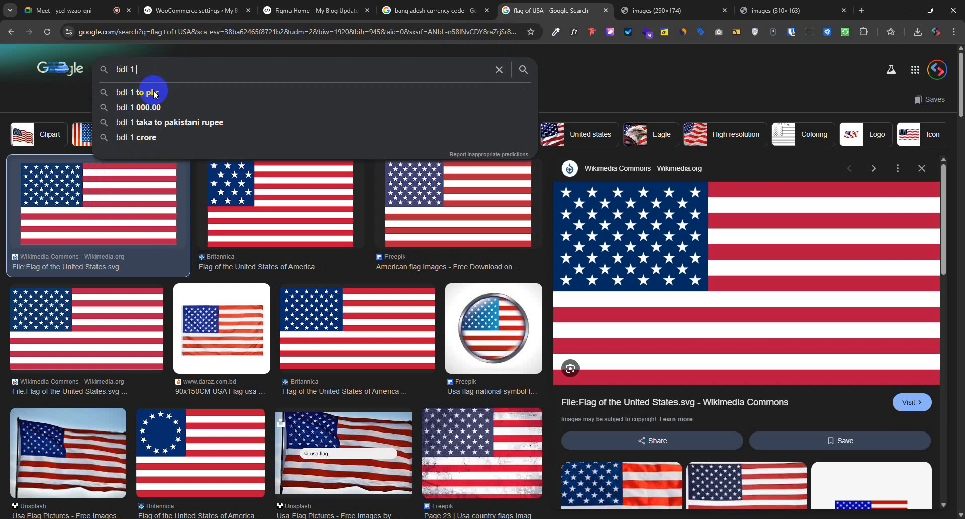
pyautogui.write('tk to us')
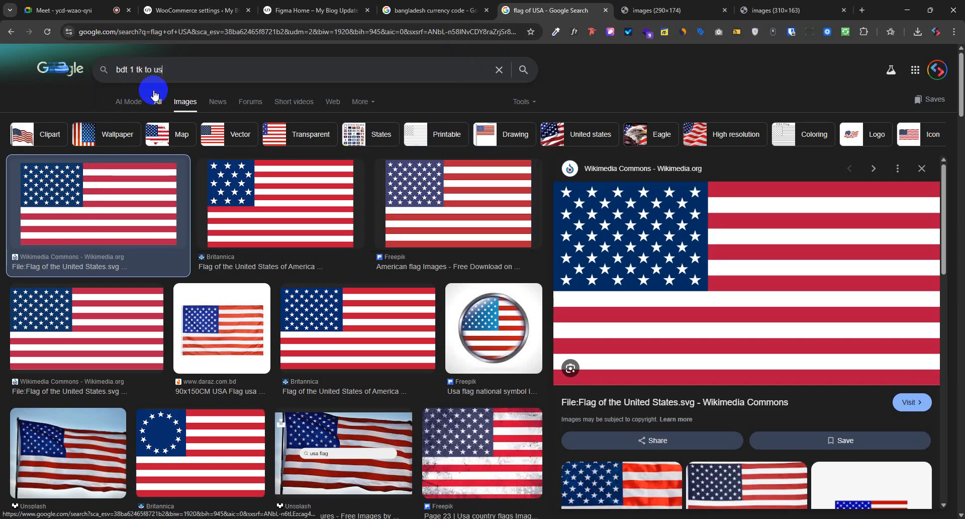
pyautogui.write('d')
pyautogui.press('Return')
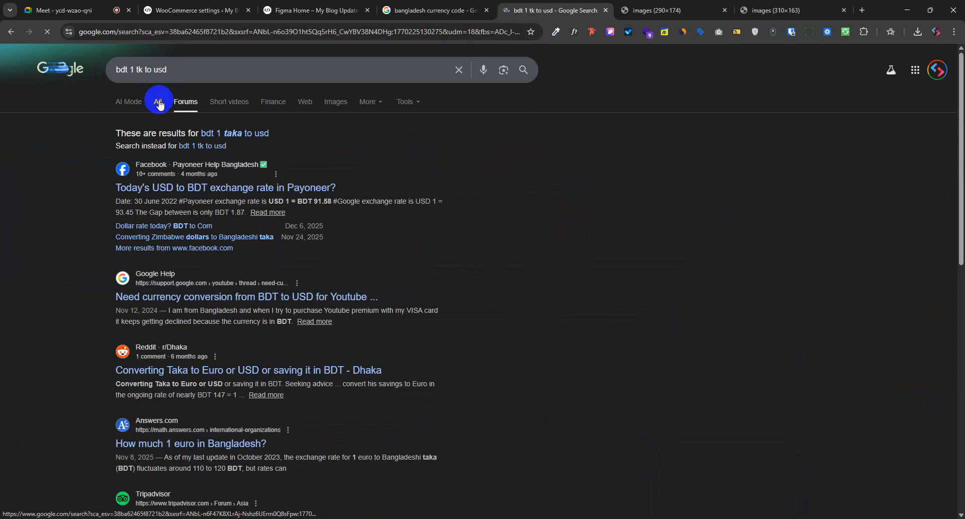
# - Compare Google's 1 Bangladeshi Taka to US Dollar conversion with the USD rate in FOX's currency list
pyautogui.click(159, 102)
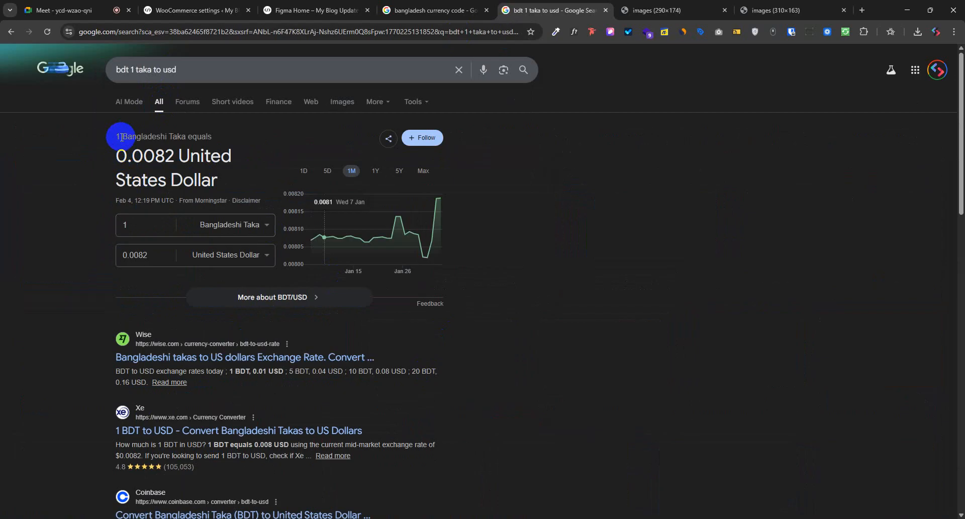
pyautogui.moveTo(117, 136); pyautogui.dragTo(215, 135)
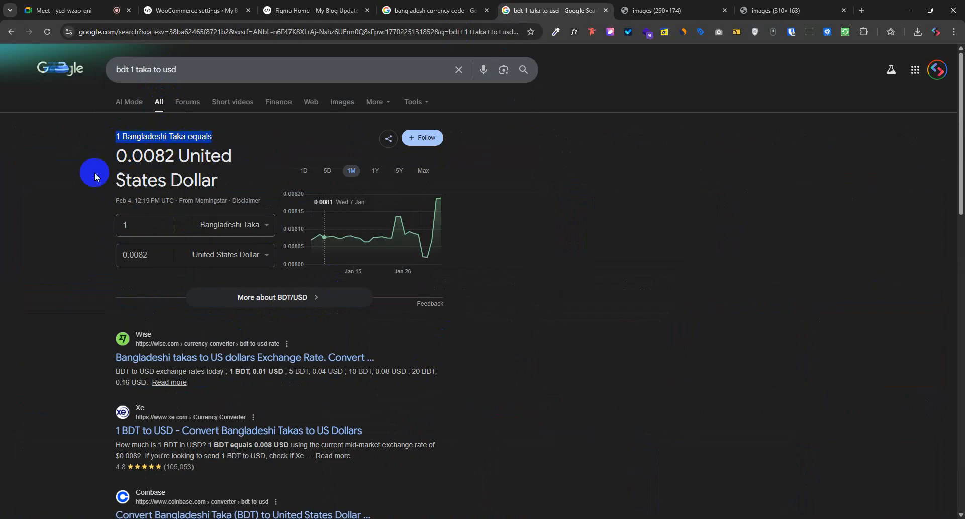
pyautogui.click(244, 186)
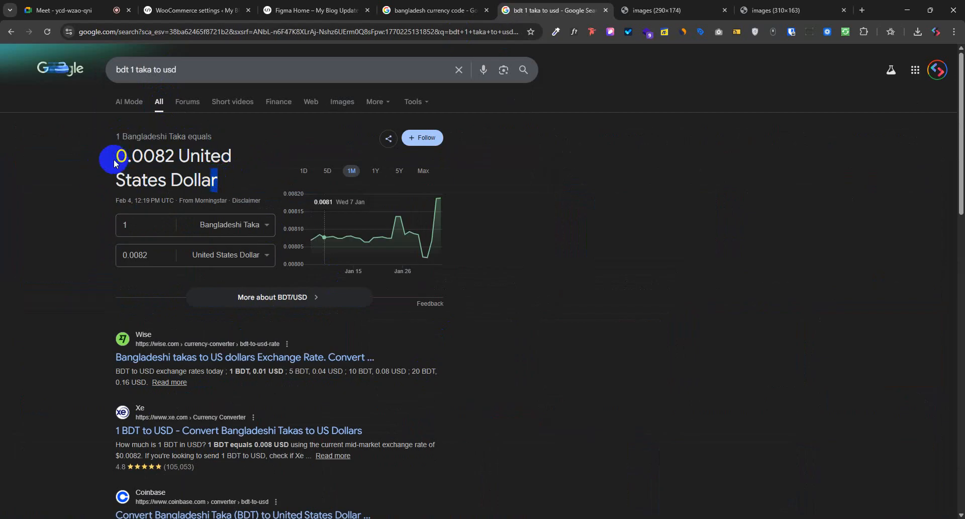
pyautogui.moveTo(113, 157); pyautogui.dragTo(178, 156)
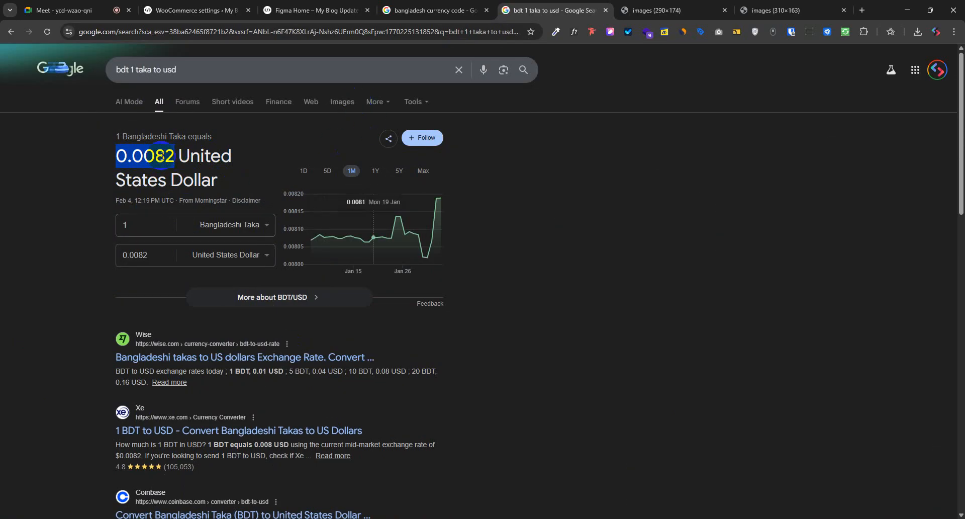
pyautogui.click(201, 9)
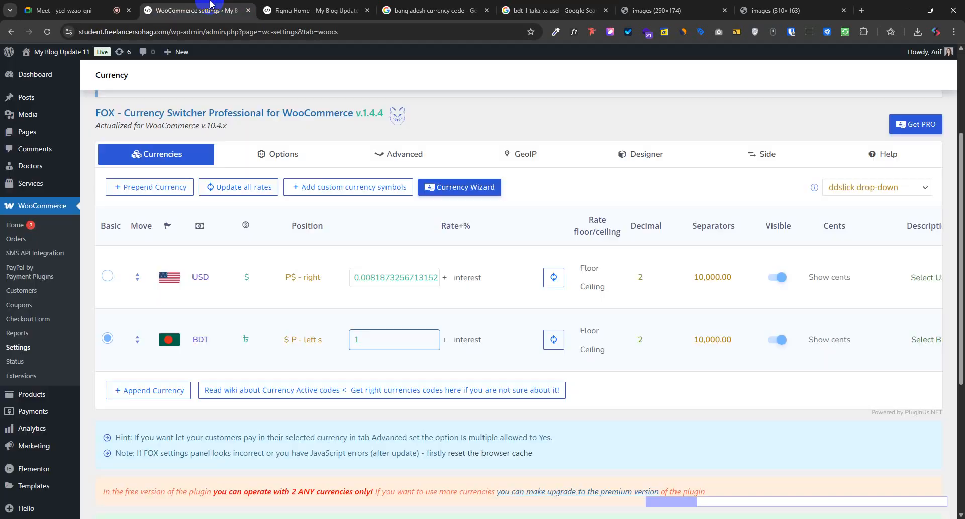
pyautogui.click(356, 277)
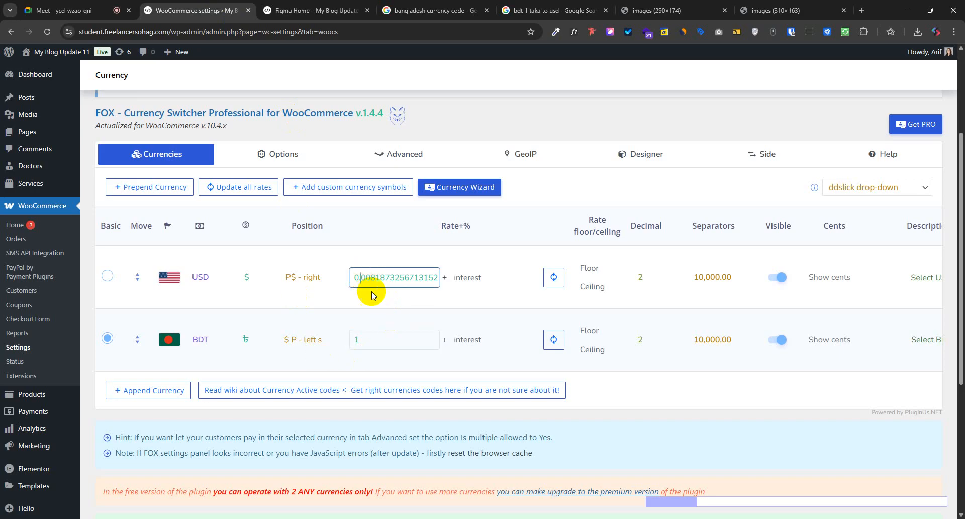
pyautogui.moveTo(375, 276); pyautogui.dragTo(427, 278)
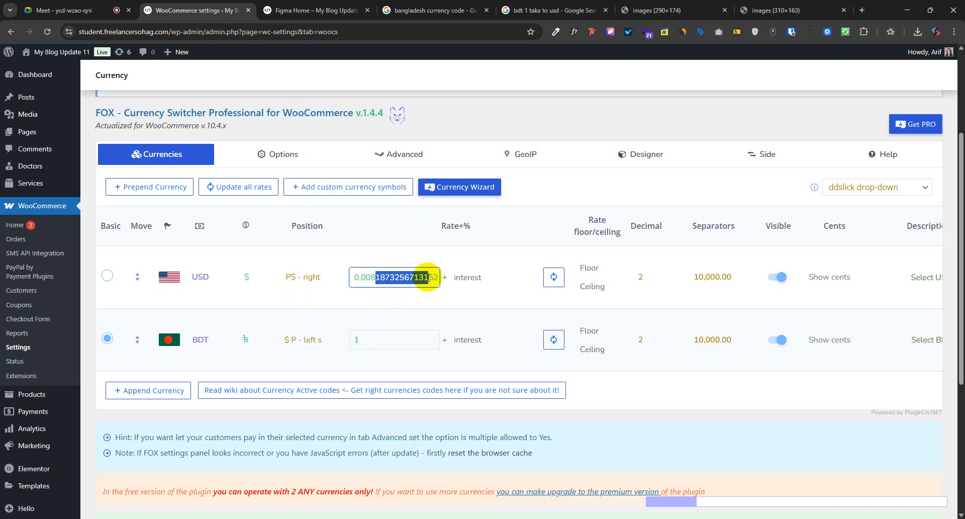
# - Examine the available rate auto update intervals in FOX's general options
pyautogui.click(280, 154)
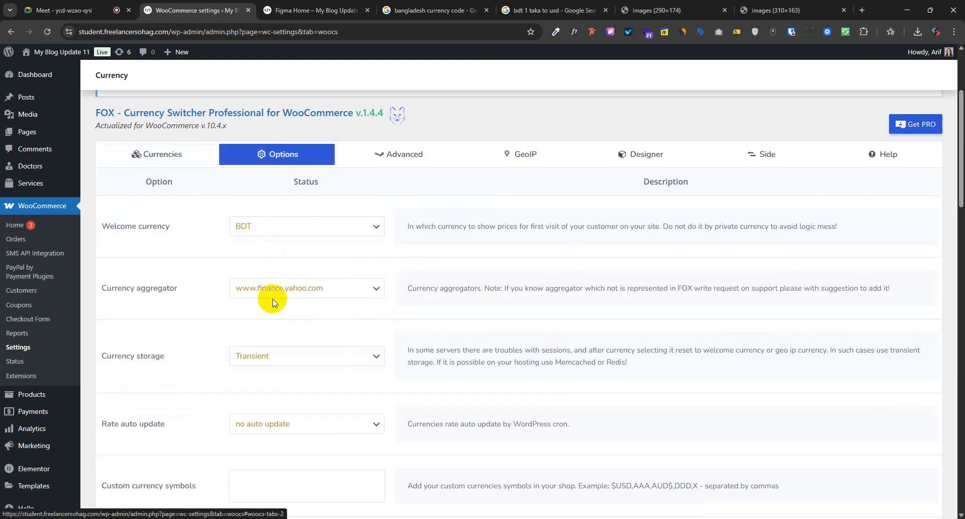
pyautogui.scroll(-4, 276, 311)
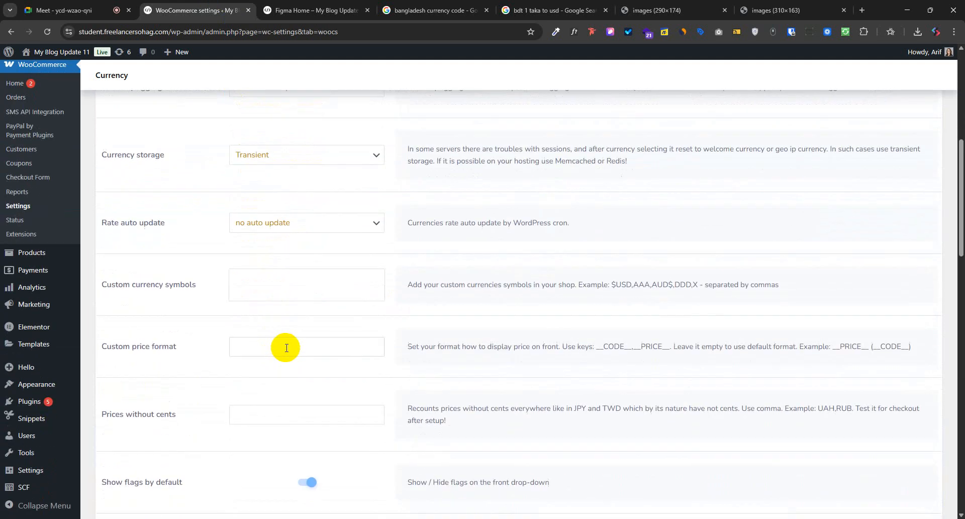
pyautogui.click(267, 226)
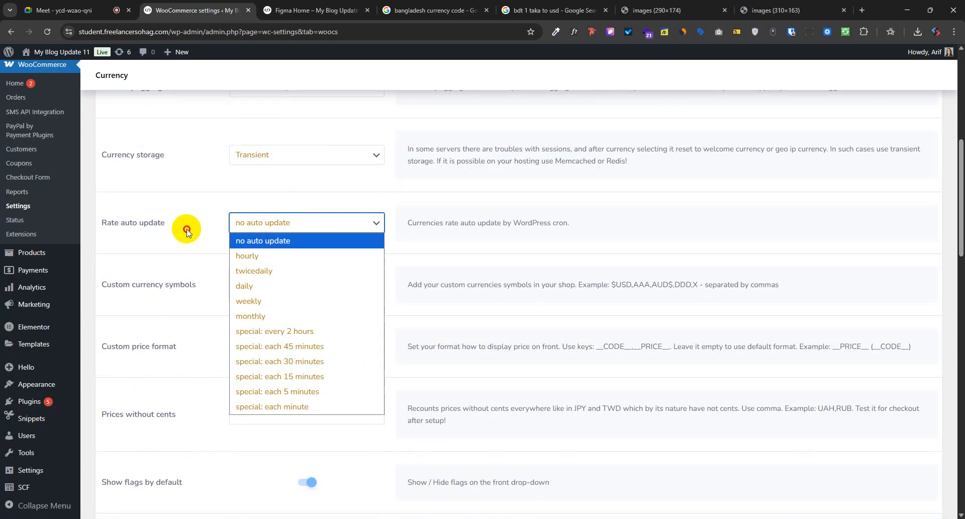
pyautogui.click(297, 228)
pyautogui.scroll(2, 291, 265)
pyautogui.scroll(2, 313, 304)
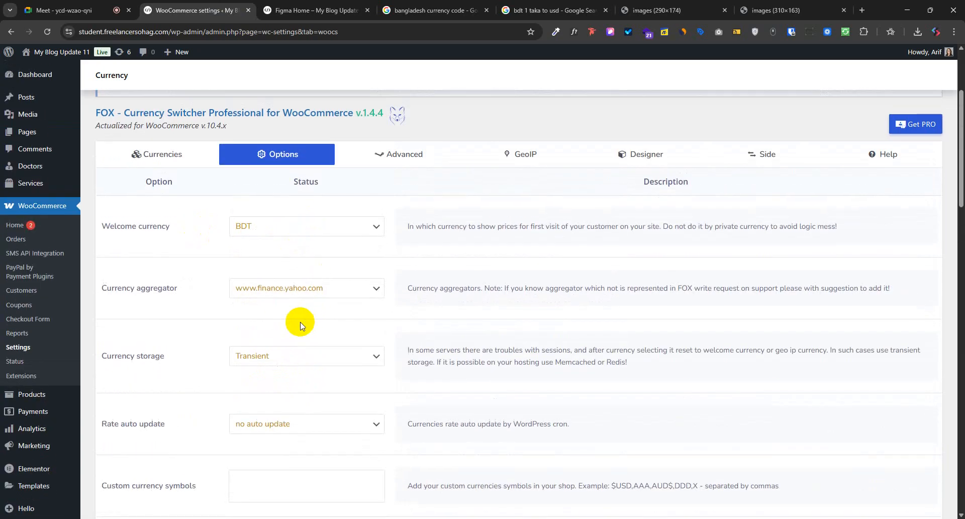
# - Set the USD exchange rate to 0.01 in FOX's currency list, checking the storefront's dollar prices along the way
pyautogui.click(162, 155)
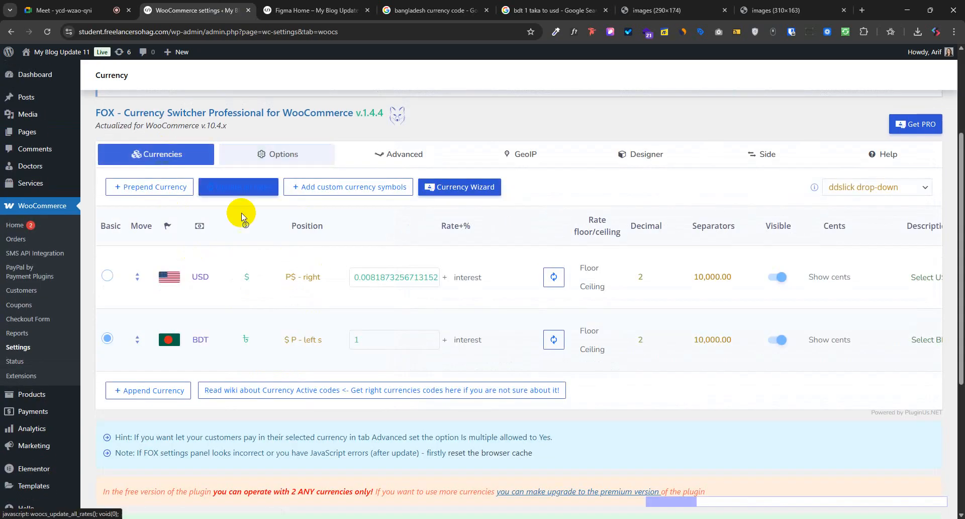
pyautogui.doubleClick(390, 276)
pyautogui.hotkey('ctrl', 'Tab')
pyautogui.scroll(3, 502, 346)
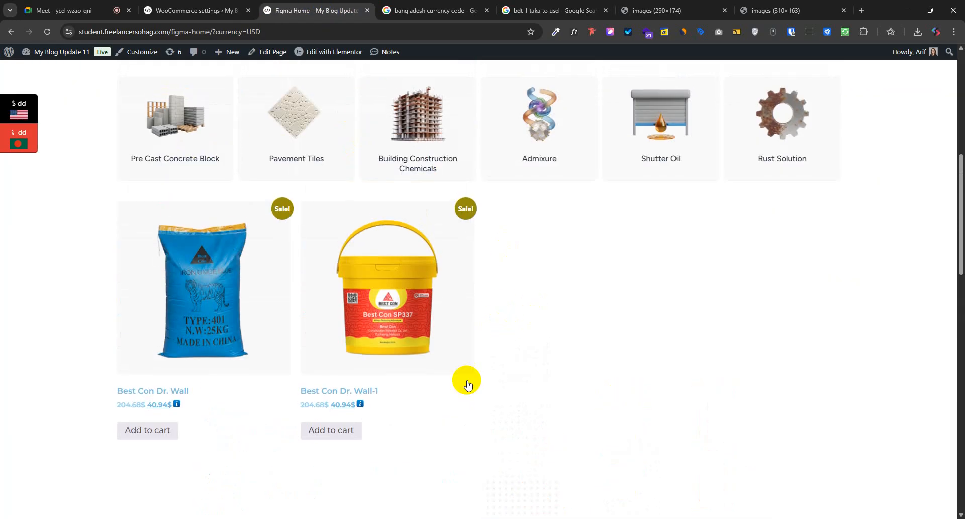
pyautogui.hotkey('ctrl', 'shift', 'Tab')
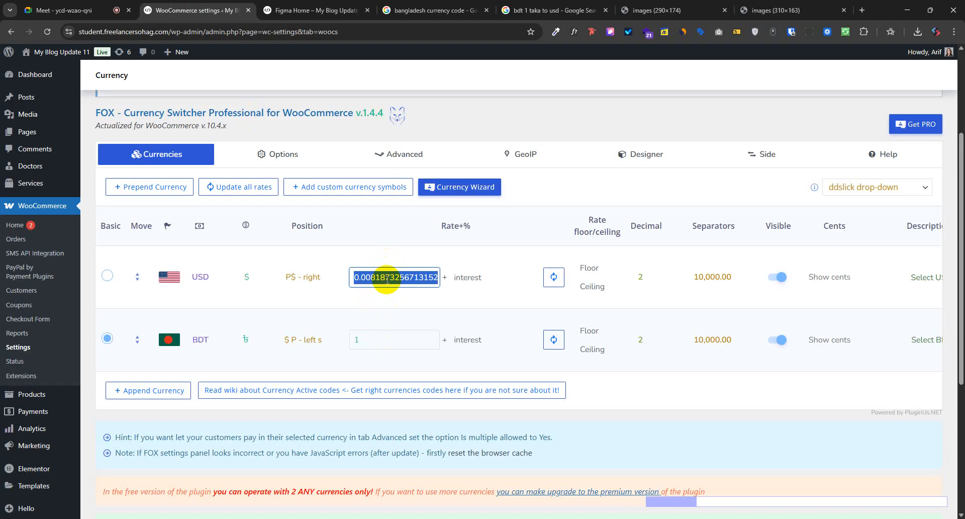
pyautogui.write('0')
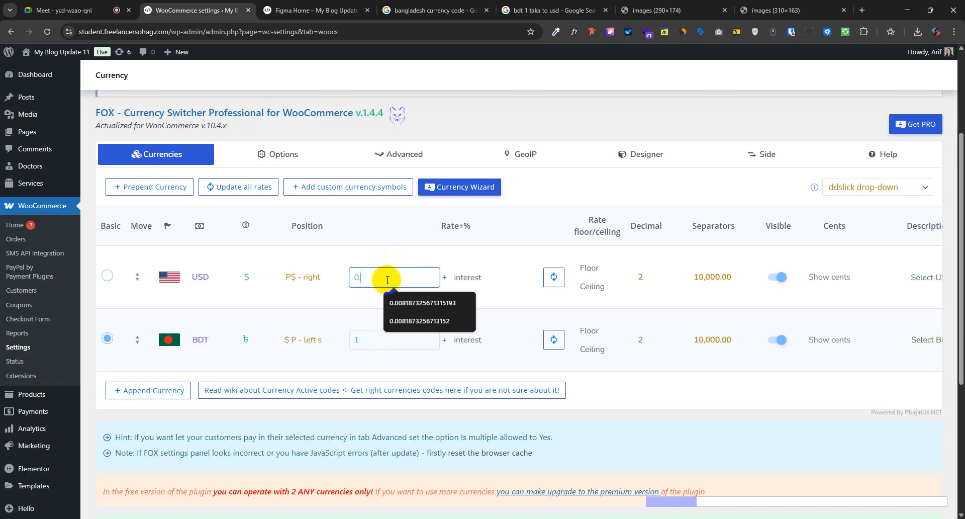
pyautogui.write('.01')
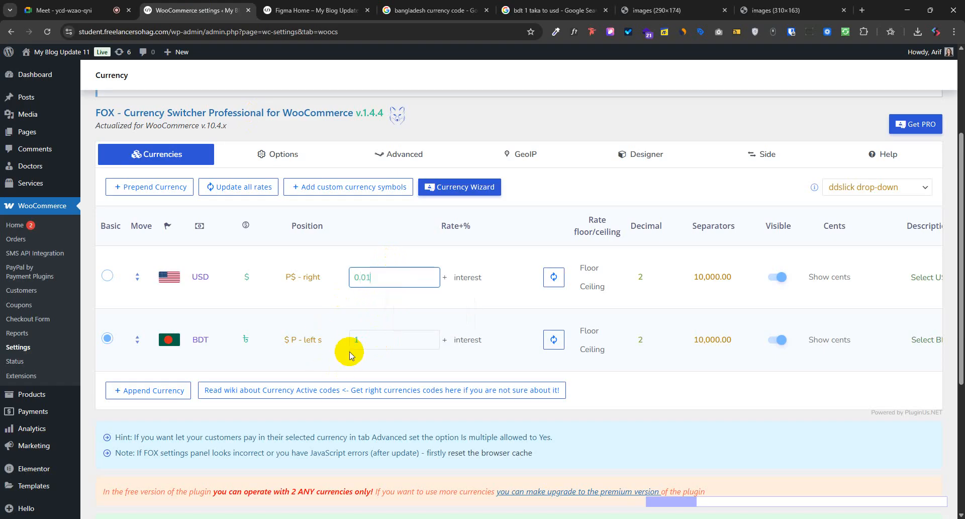
pyautogui.click(374, 336)
pyautogui.click(379, 281)
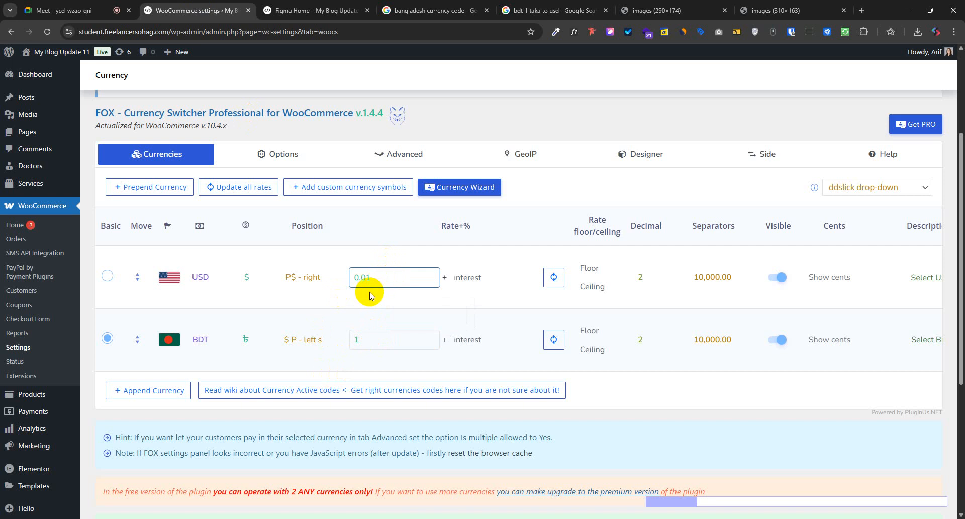
pyautogui.doubleClick(372, 277)
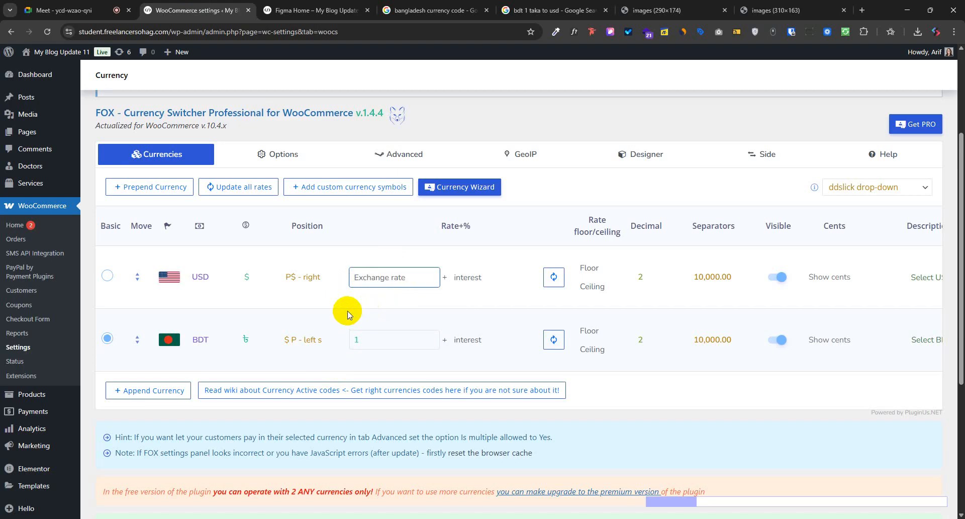
pyautogui.write('0.01')
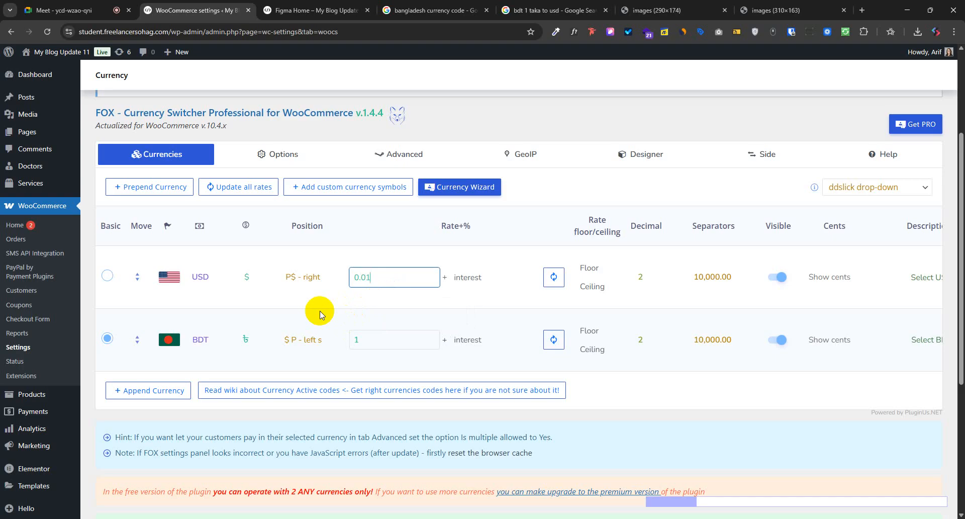
# - Recheck the decimals of Google's taka to dollar conversion
pyautogui.click(553, 10)
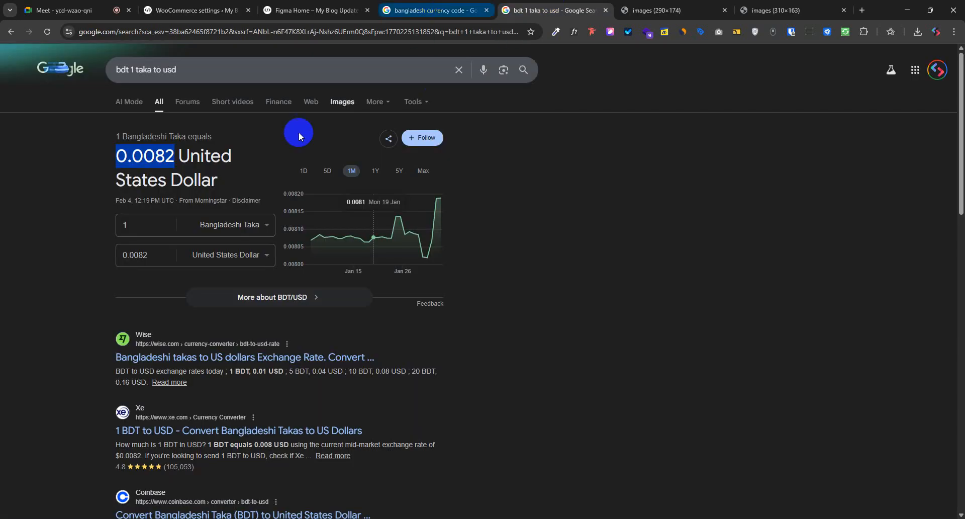
pyautogui.moveTo(144, 157); pyautogui.dragTo(173, 153)
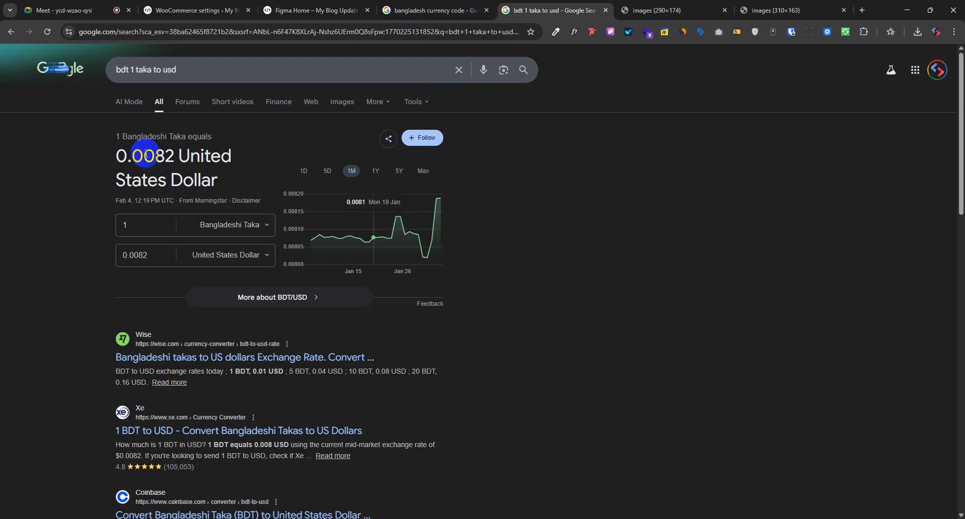
pyautogui.doubleClick(155, 156)
# - Save the FOX currency settings with the manually entered USD rate
pyautogui.click(194, 10)
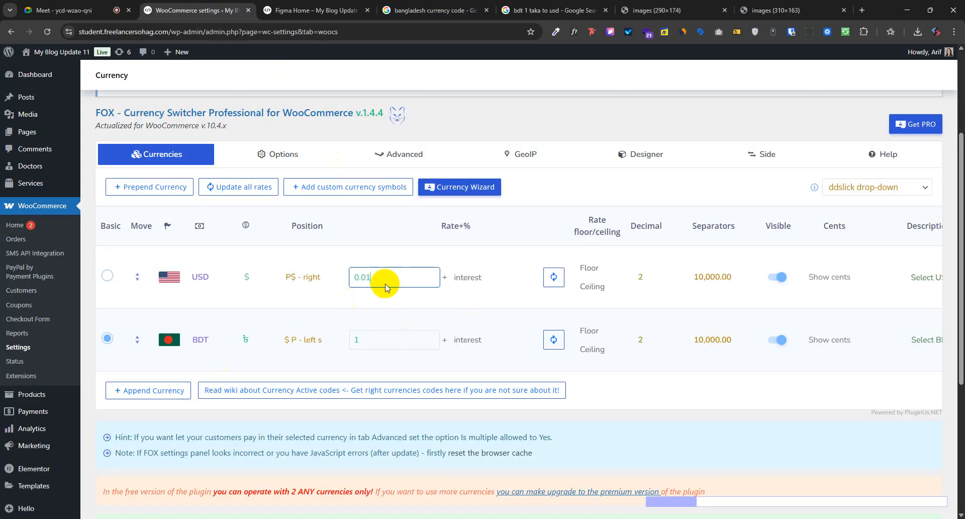
pyautogui.scroll(-5, 276, 379)
pyautogui.click(111, 476)
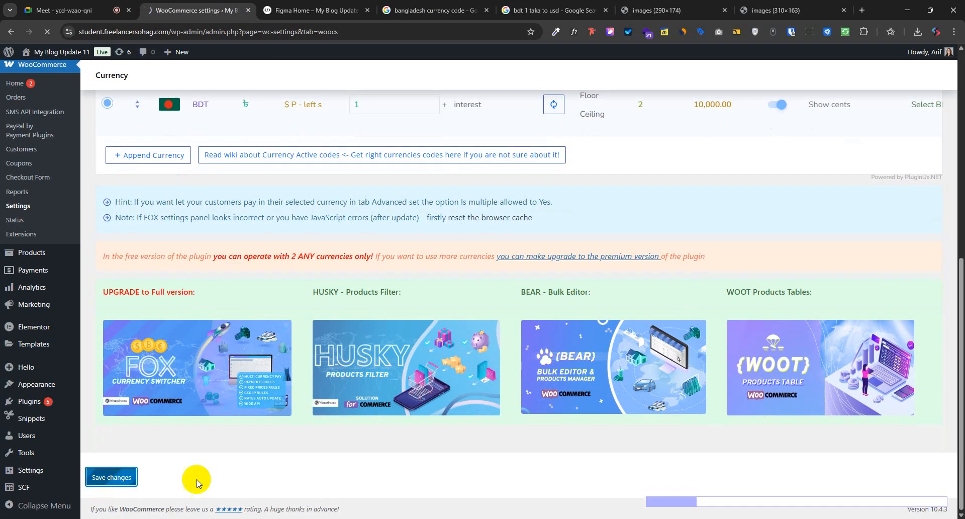
# - Reload the Figma Home storefront page and check the product prices shown in USD
pyautogui.click(312, 10)
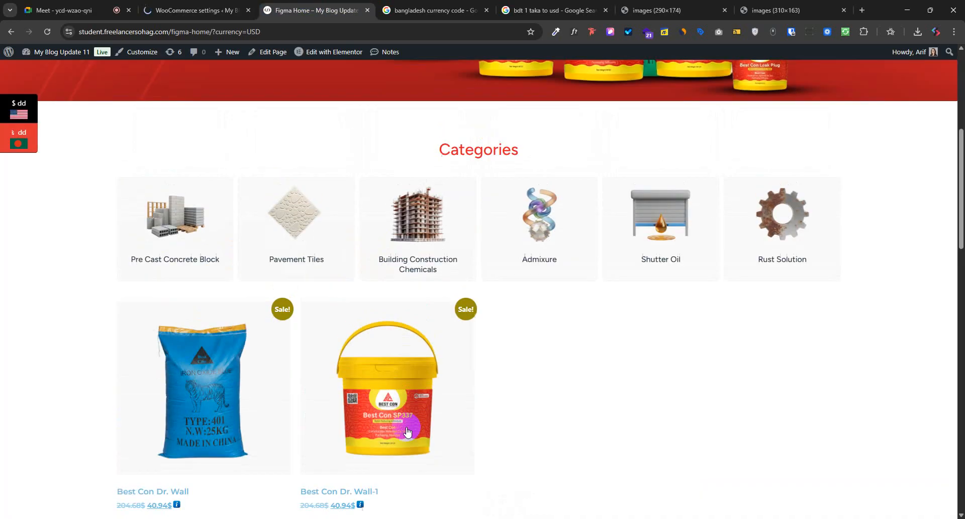
pyautogui.scroll(-3, 407, 432)
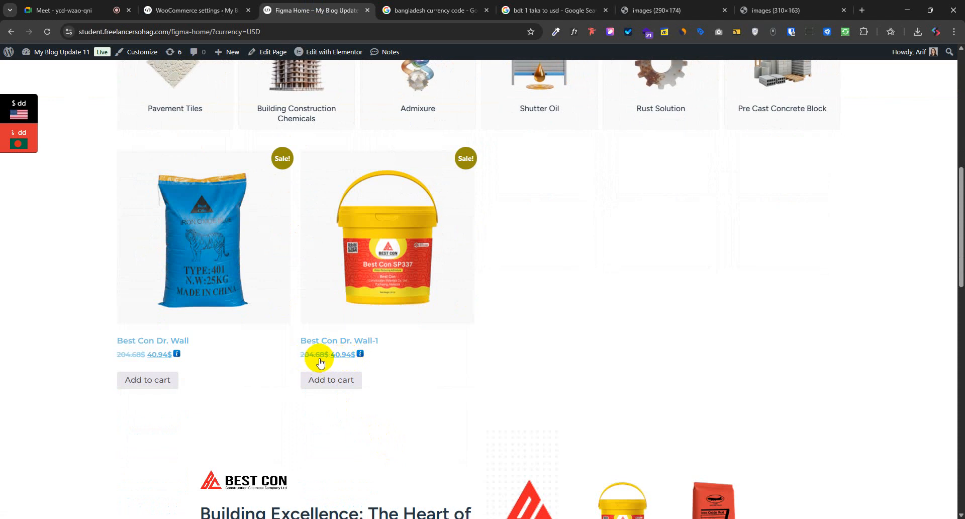
pyautogui.click(47, 31)
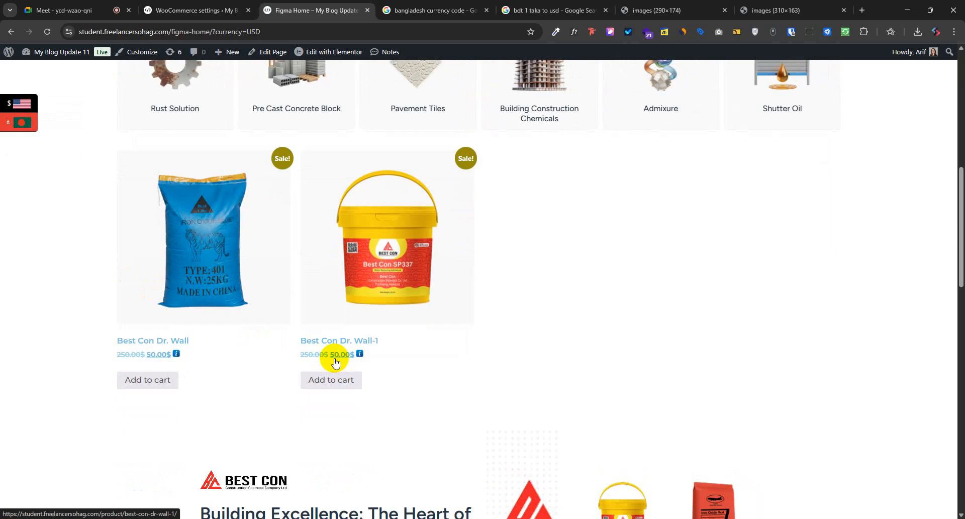
# - Return to the FOX currency settings and examine the USD rate against the basic BDT currency
pyautogui.click(191, 9)
pyautogui.scroll(-5, 387, 472)
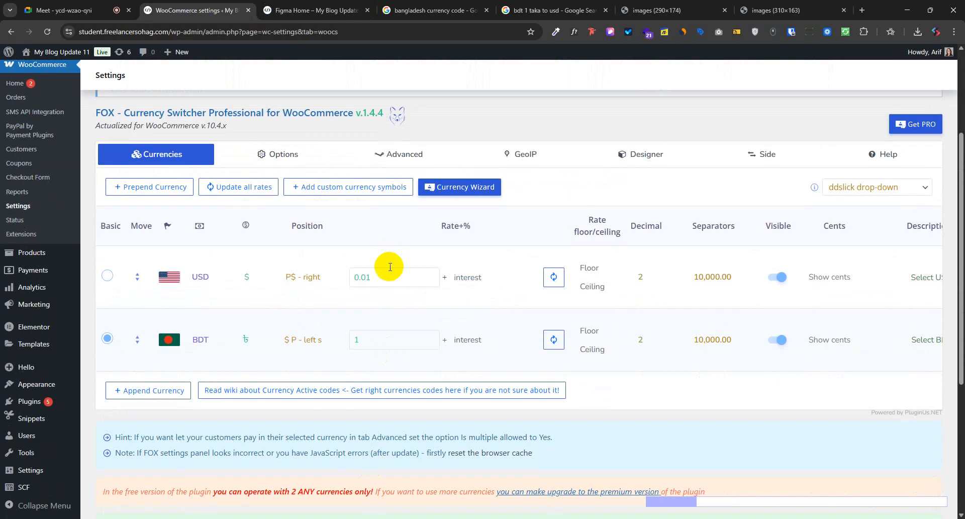
pyautogui.doubleClick(390, 276)
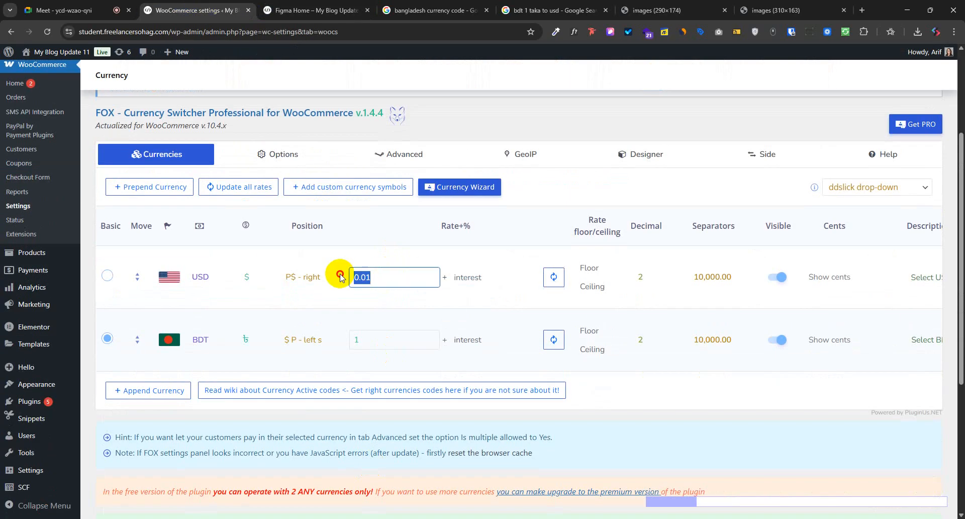
pyautogui.click(369, 343)
pyautogui.click(371, 276)
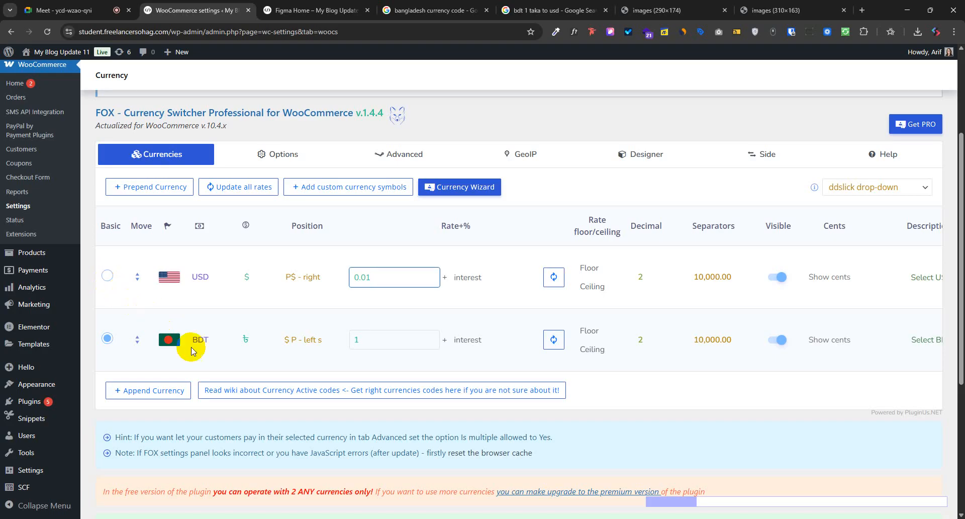
pyautogui.scroll(2, 253, 388)
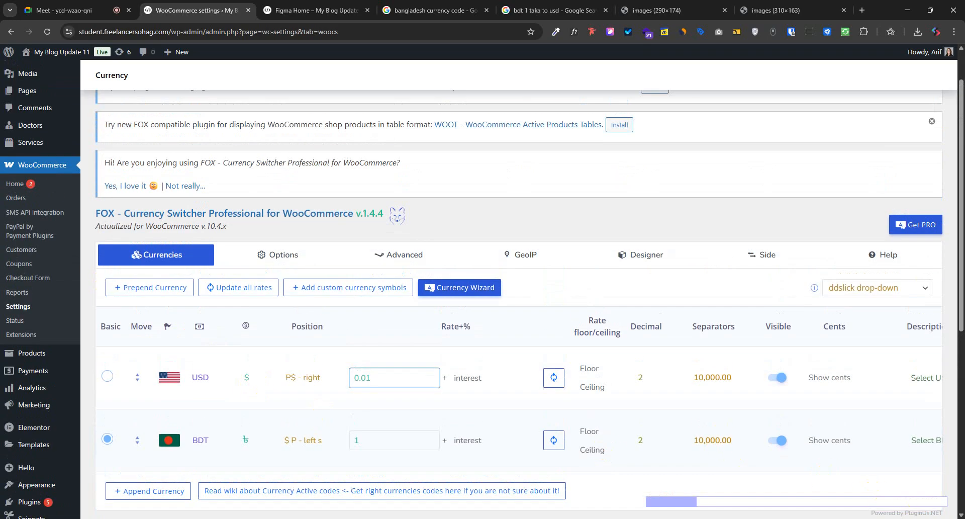
# - Raise the computer's sound volume slightly
pyautogui.click(905, 518)
pyautogui.click(857, 477)
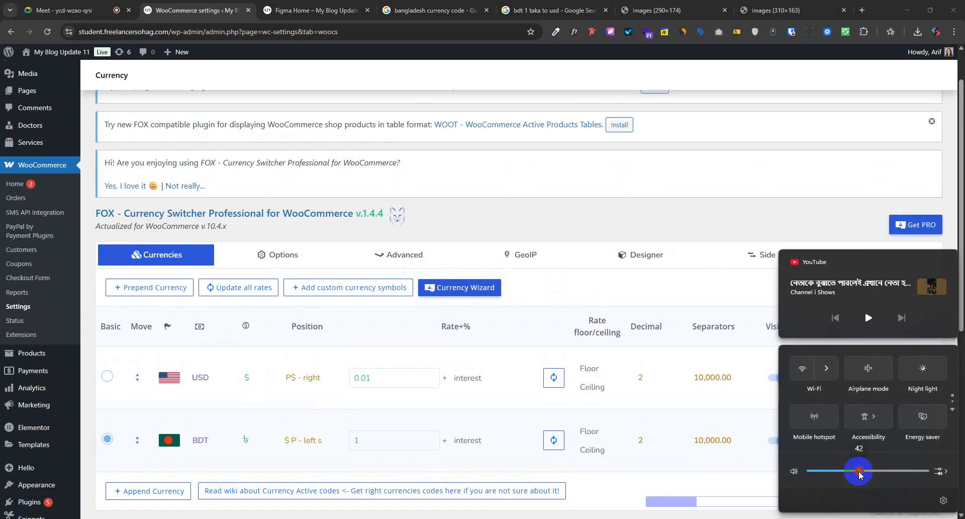
pyautogui.moveTo(859, 474); pyautogui.dragTo(864, 474)
pyautogui.click(805, 518)
# - Bring up the store's product list in a separate browser tab and open the Best Con Dr. Wall product for editing
pyautogui.scroll(1, 173, 324)
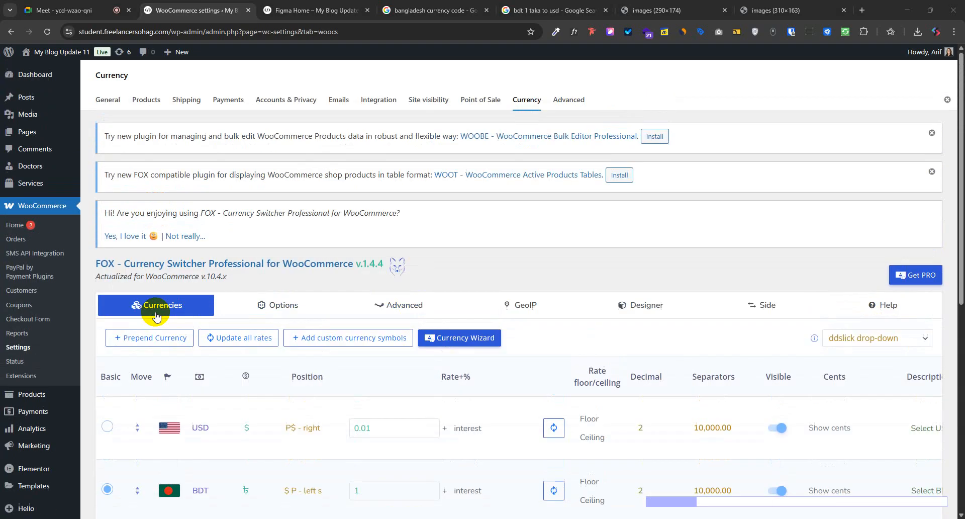
pyautogui.scroll(-3, 40, 274)
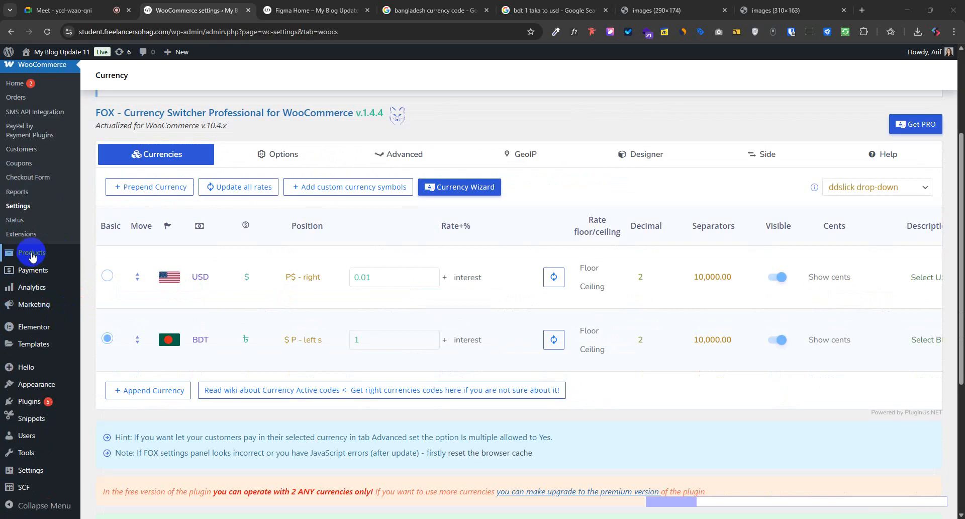
pyautogui.moveTo(32, 255)
pyautogui.rightClick(108, 254)
pyautogui.click(144, 262)
pyautogui.click(283, 6)
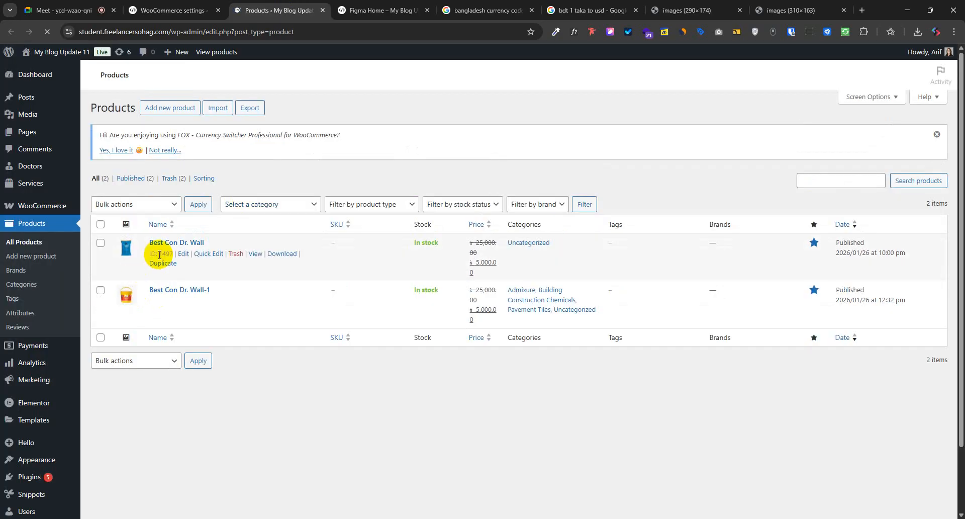
pyautogui.click(184, 254)
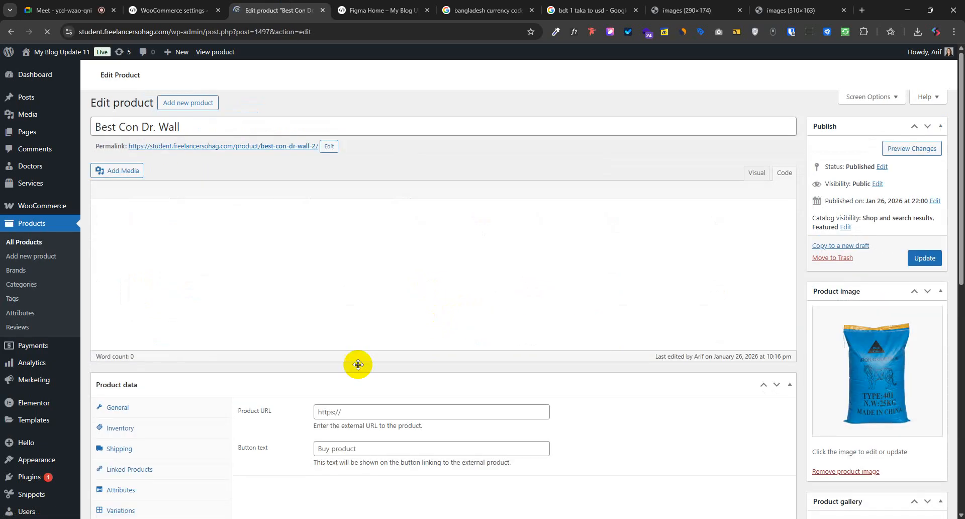
# - Examine the regular and sale prices of Best Con Dr. Wall and the currency symbol in their labels
pyautogui.scroll(-3, 161, 280)
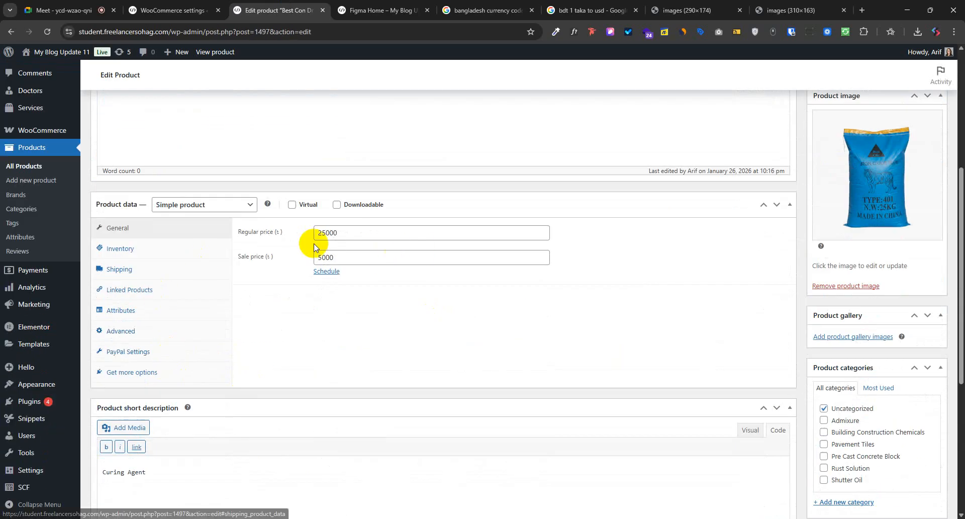
pyautogui.click(334, 232)
pyautogui.doubleClick(329, 232)
pyautogui.click(355, 257)
pyautogui.doubleClick(328, 257)
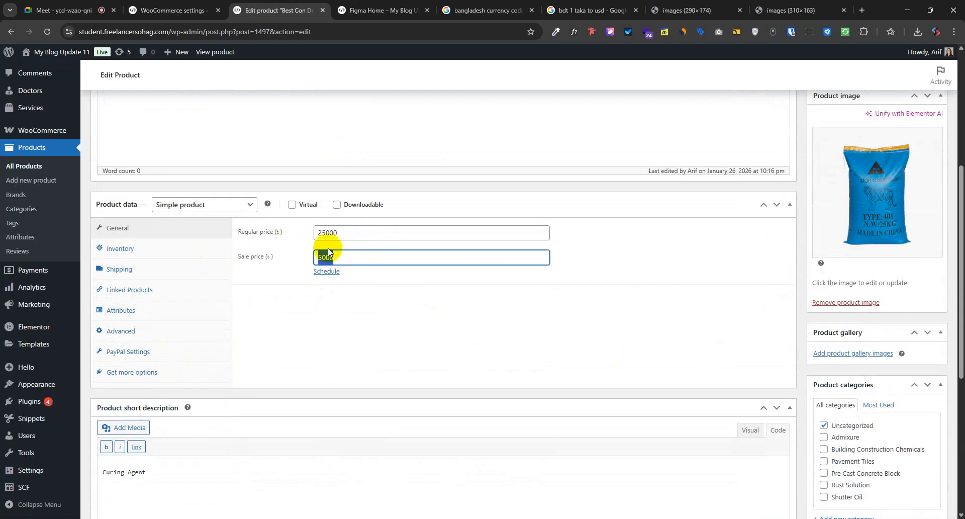
pyautogui.doubleClick(330, 233)
pyautogui.doubleClick(330, 257)
pyautogui.doubleClick(330, 232)
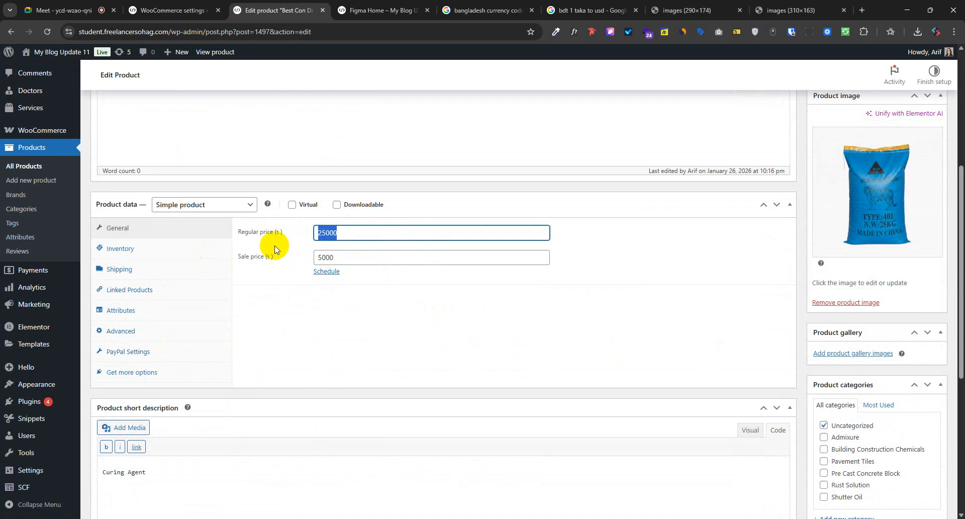
pyautogui.moveTo(284, 232); pyautogui.dragTo(245, 233)
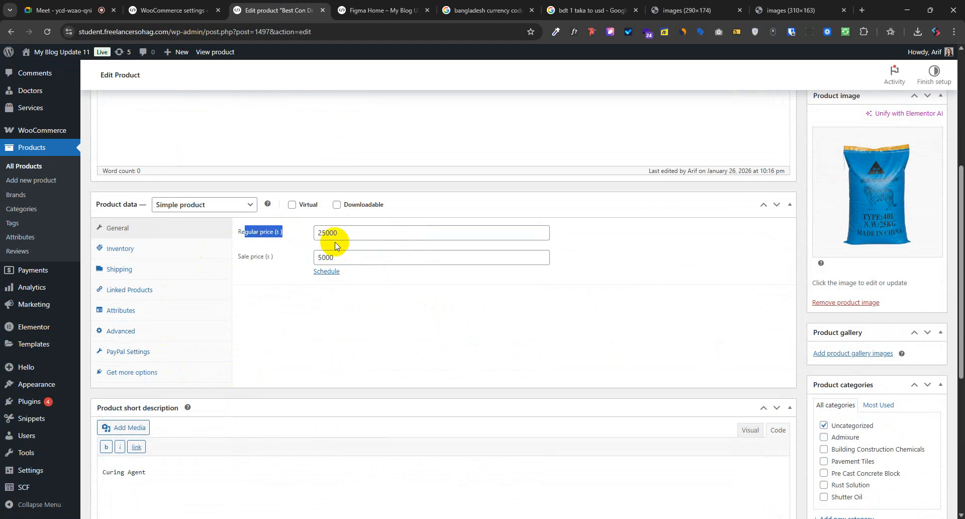
pyautogui.doubleClick(332, 233)
pyautogui.doubleClick(330, 257)
pyautogui.doubleClick(340, 232)
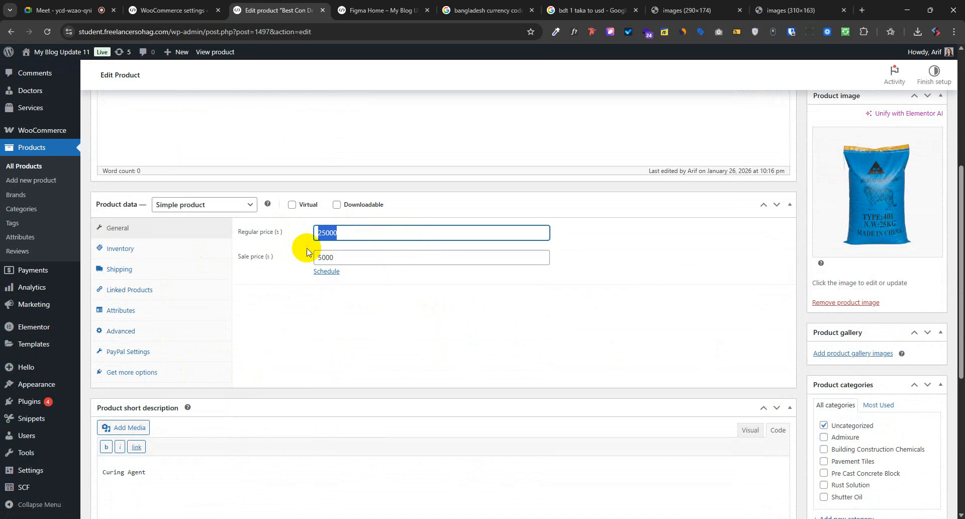
pyautogui.moveTo(284, 234); pyautogui.dragTo(263, 234)
pyautogui.moveTo(341, 233); pyautogui.dragTo(256, 257)
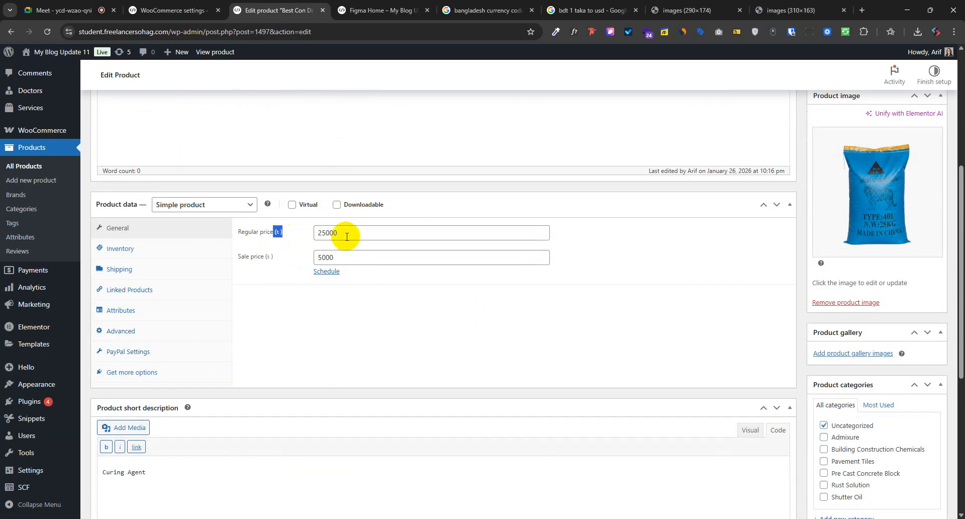
pyautogui.moveTo(339, 234); pyautogui.dragTo(302, 232)
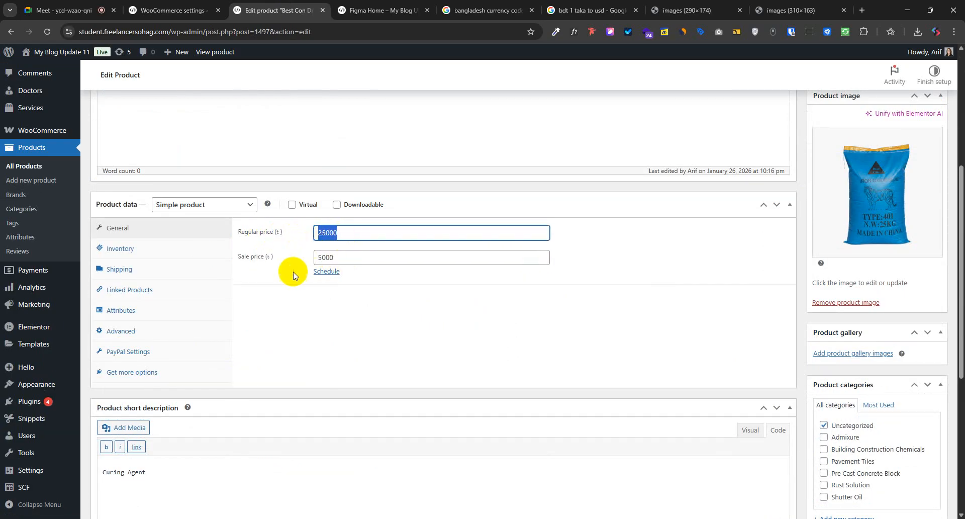
# - Compare the basic currency and USD rate in the currency settings with the product's base prices and the storefront's converted prices
pyautogui.click(174, 11)
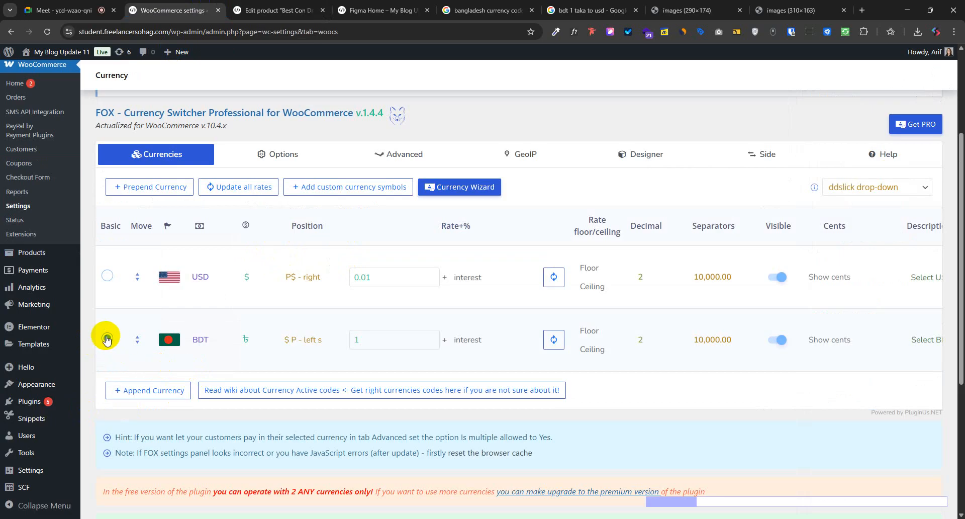
pyautogui.hotkey('ctrl', 'Tab')
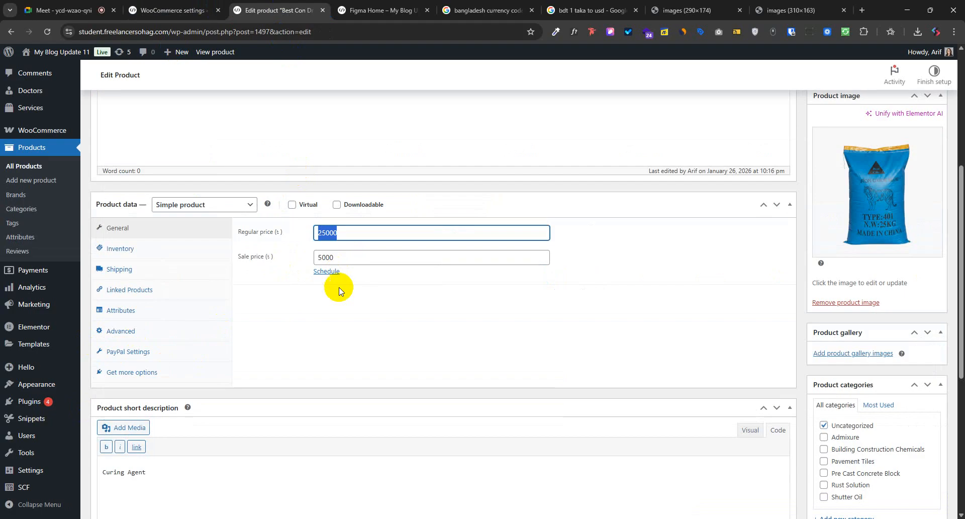
pyautogui.hotkey('ctrl', 'Tab')
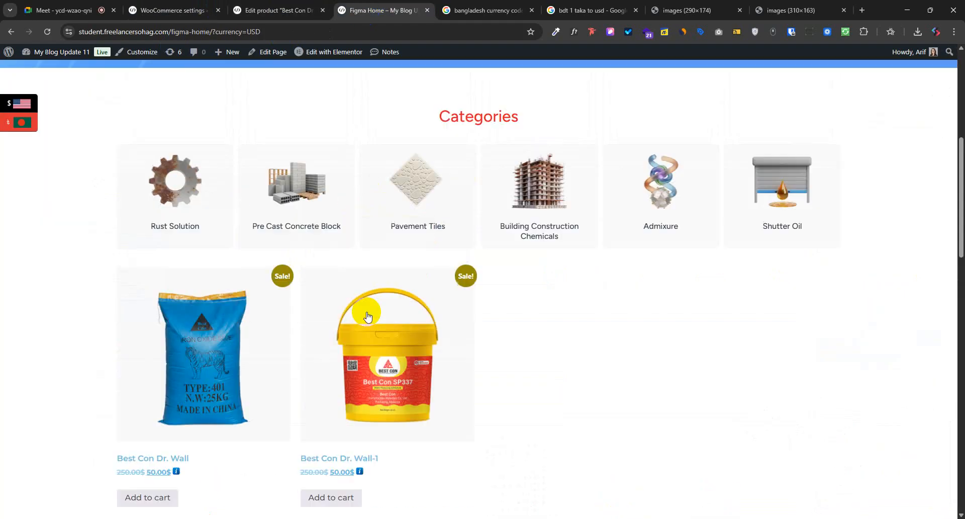
pyautogui.hotkey('ctrl', 'shift', 'Tab')
pyautogui.hotkey('ctrl', 'shift', 'Tab')
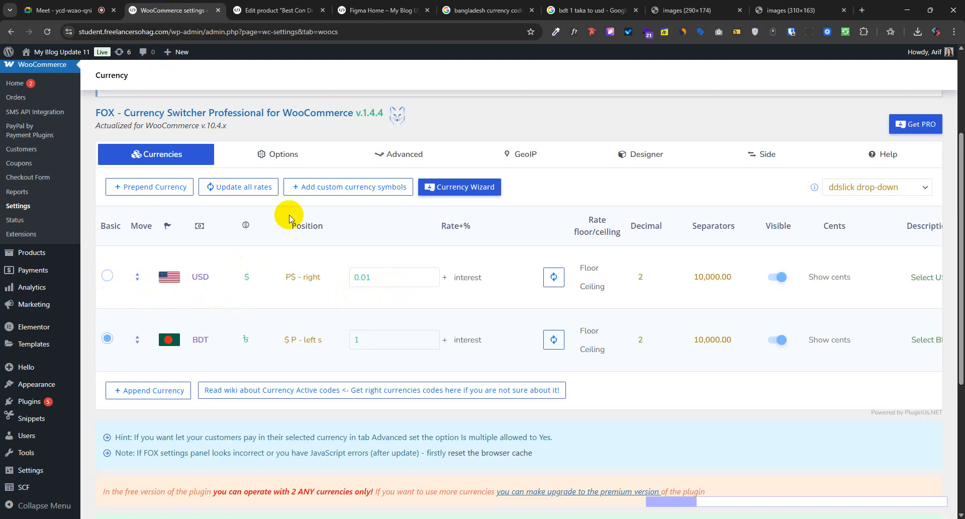
# - Check the product's regular and sale prices against the USD prices on the Figma Home storefront page
pyautogui.hotkey('ctrl', 'Tab')
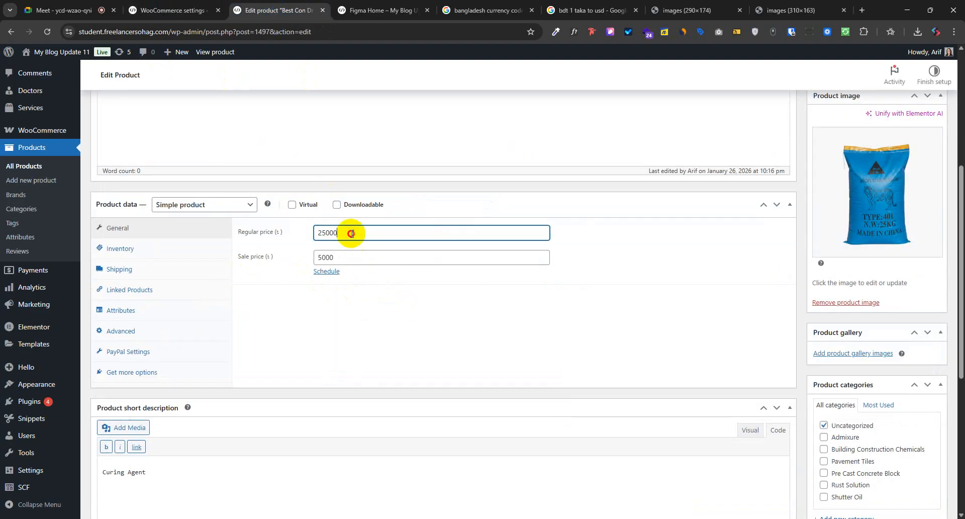
pyautogui.moveTo(352, 233); pyautogui.dragTo(293, 265)
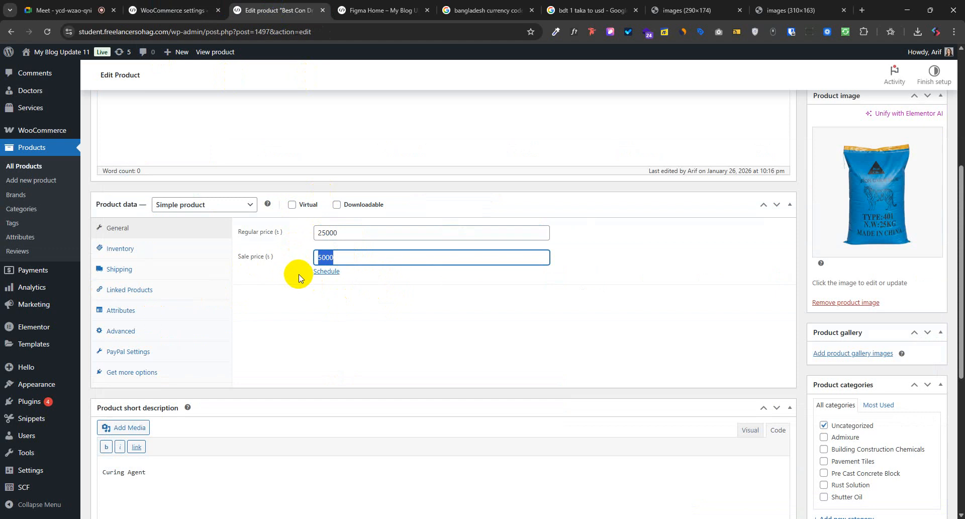
pyautogui.moveTo(366, 233); pyautogui.dragTo(301, 235)
pyautogui.click(406, 19)
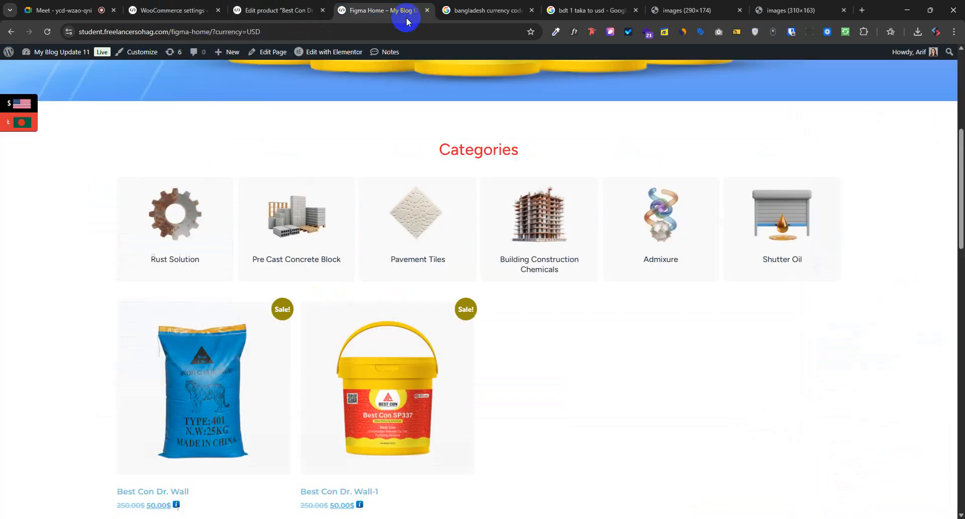
pyautogui.click(281, 10)
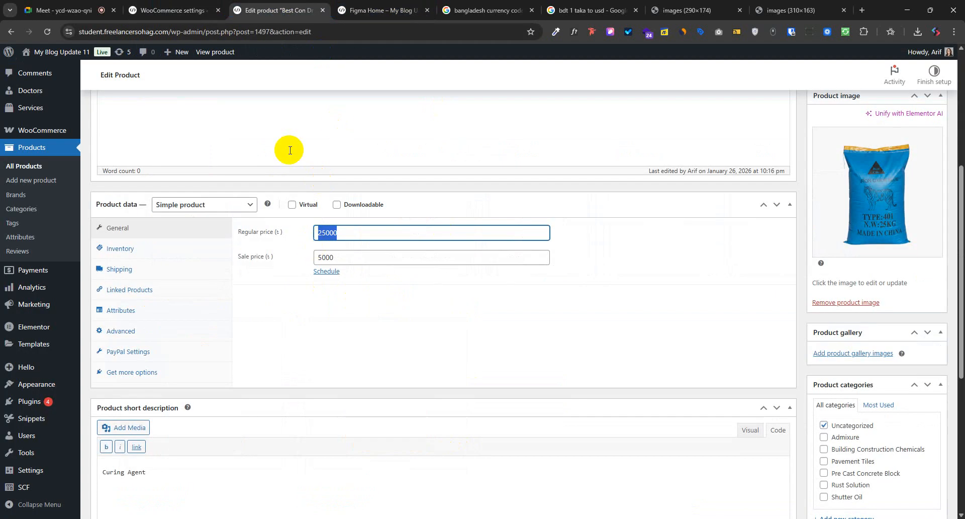
pyautogui.doubleClick(341, 257)
pyautogui.click(369, 330)
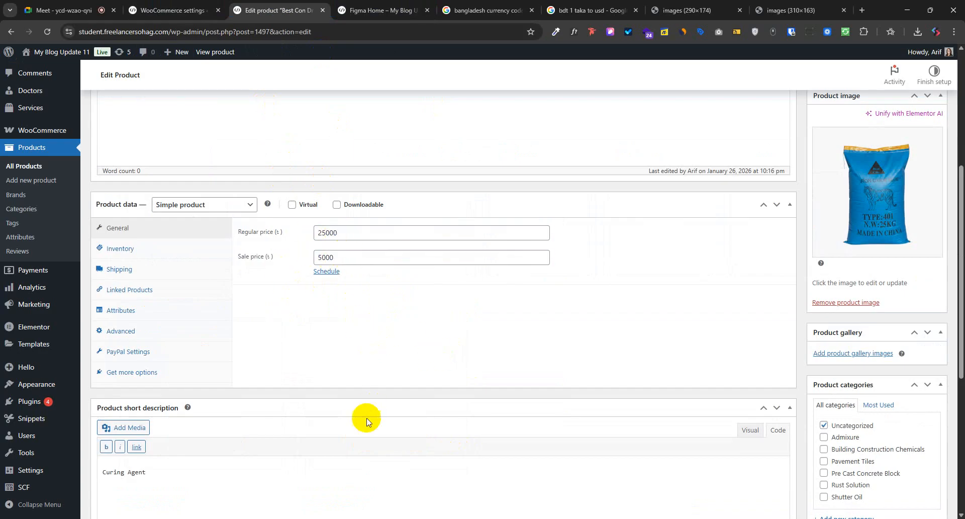
# - Compare the currency in the product's regular price label with the basic currency in the FOX settings
pyautogui.click(183, 6)
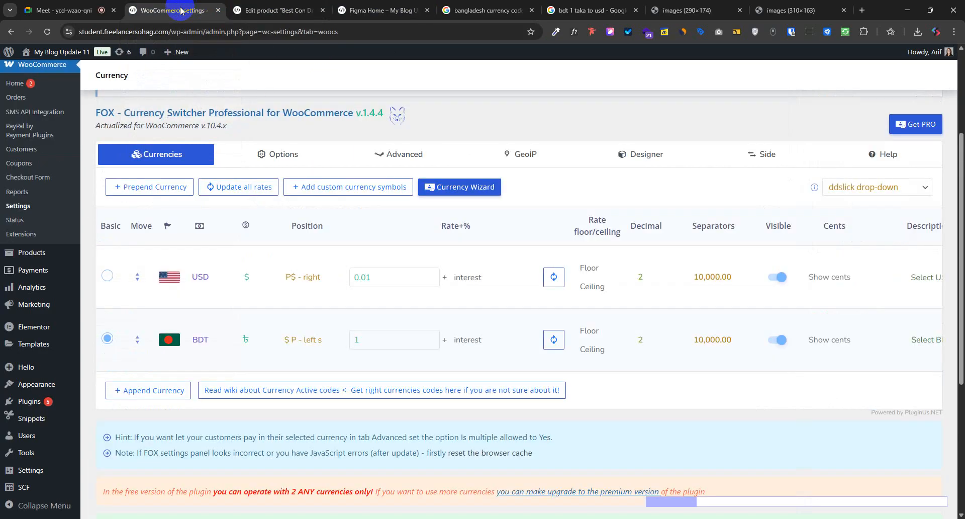
pyautogui.click(277, 10)
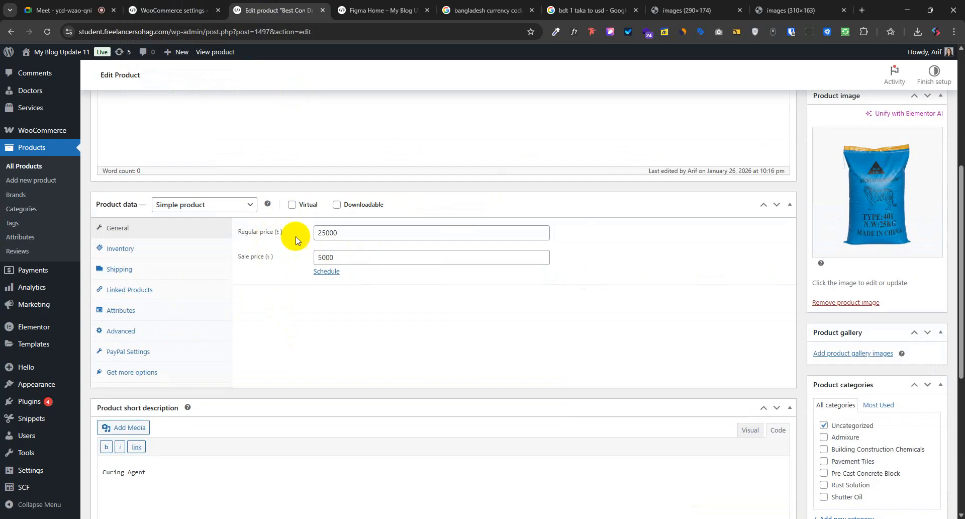
pyautogui.moveTo(285, 232); pyautogui.dragTo(245, 232)
pyautogui.click(175, 8)
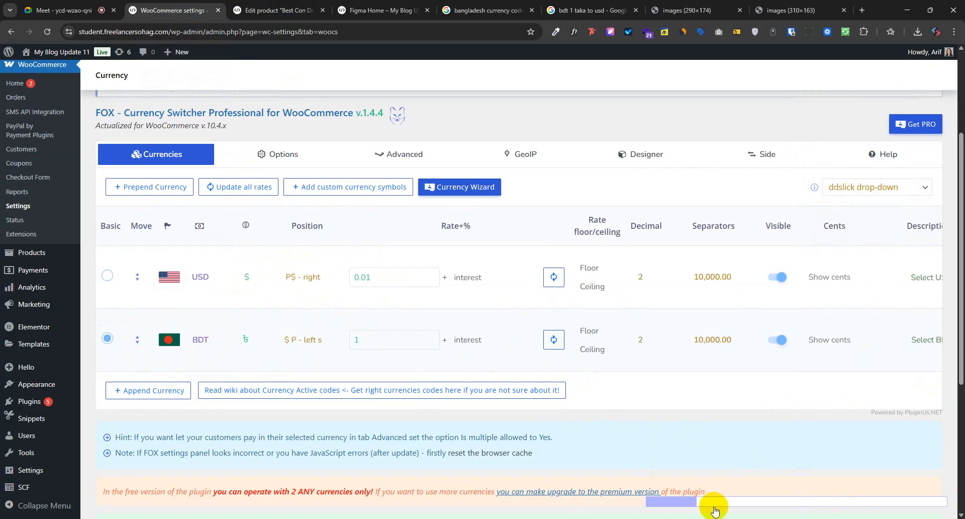
# - Dismiss the WOOBE bulk editor and WOOT product tables notices on the currency settings page
pyautogui.moveTo(693, 503); pyautogui.dragTo(961, 491)
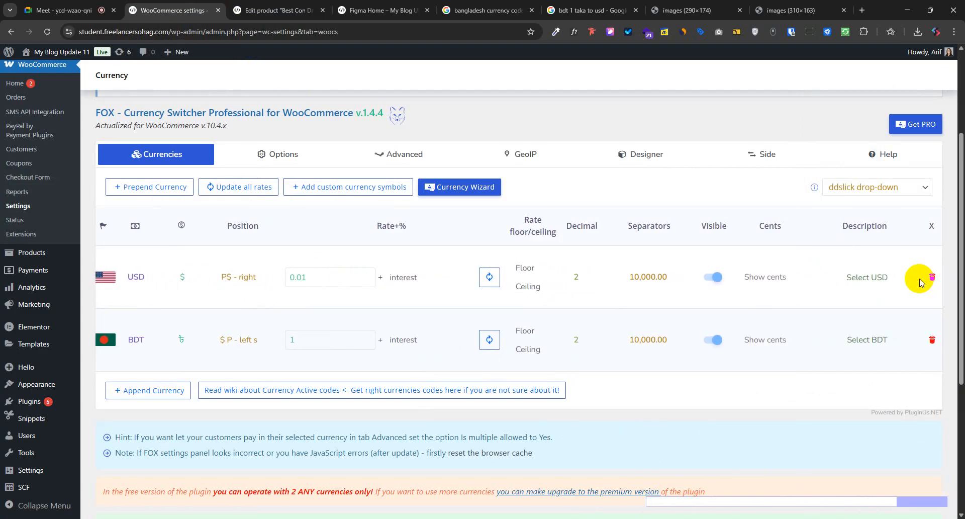
pyautogui.scroll(3, 617, 422)
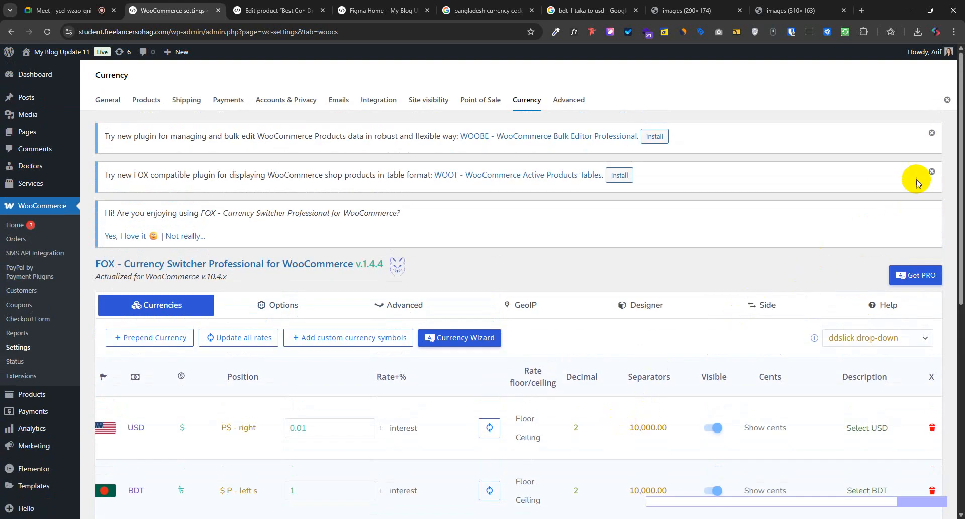
pyautogui.click(932, 174)
pyautogui.click(931, 132)
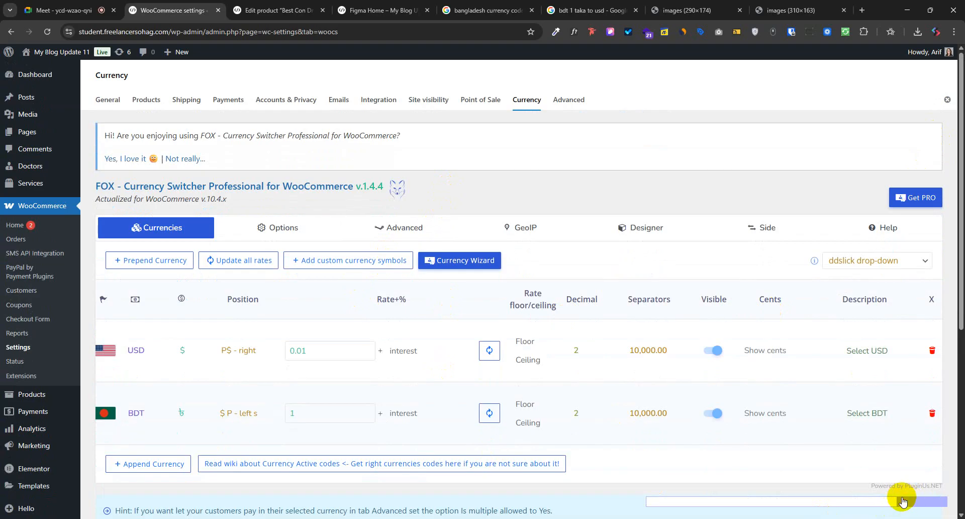
# - Remove the USD currency from the list and try to prepend a new currency in its place
pyautogui.click(153, 350)
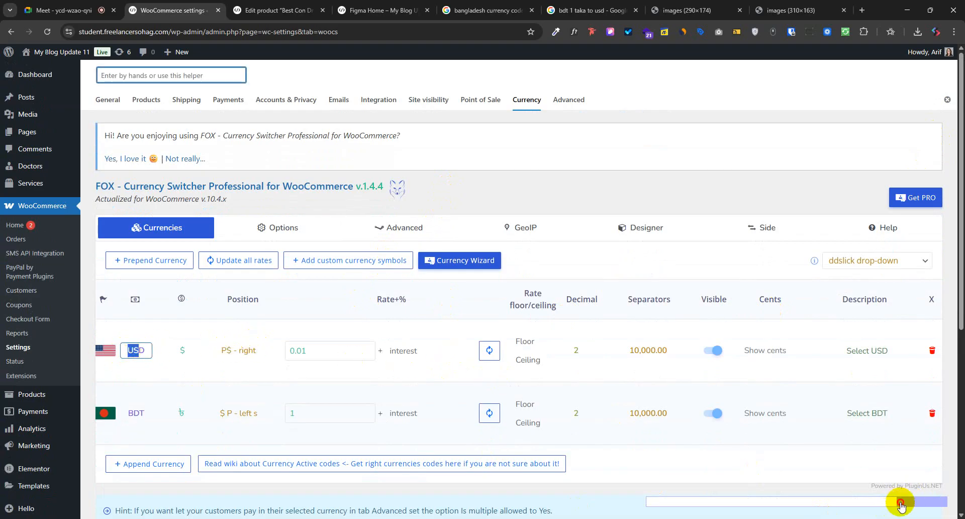
pyautogui.click(932, 350)
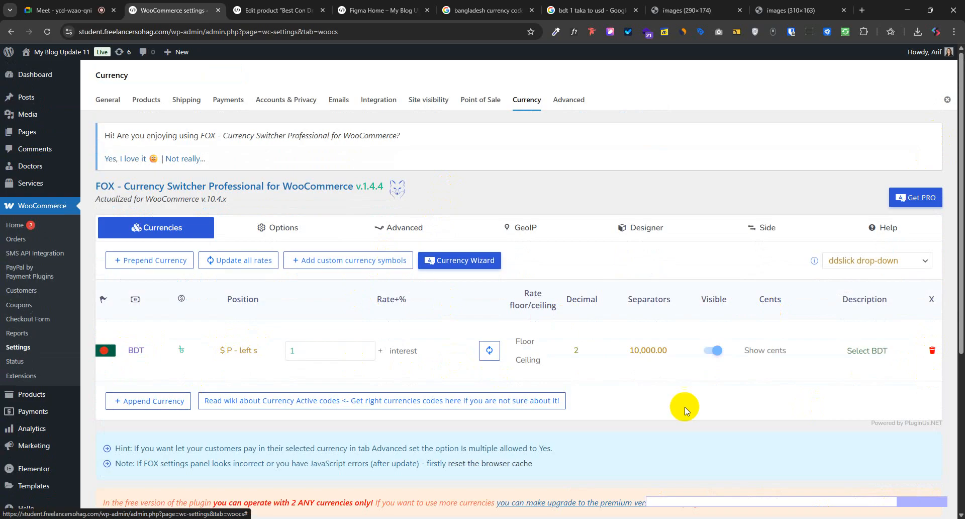
pyautogui.moveTo(907, 501); pyautogui.dragTo(636, 512)
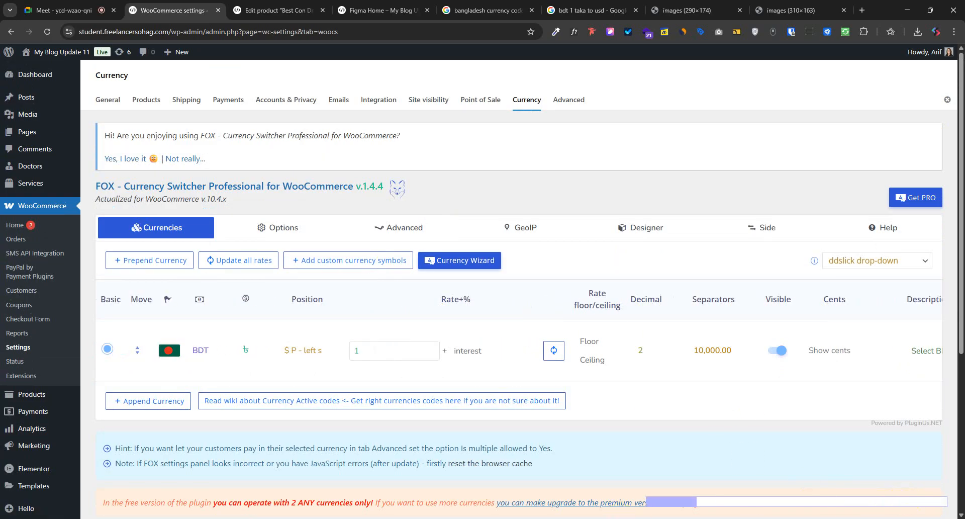
pyautogui.click(135, 261)
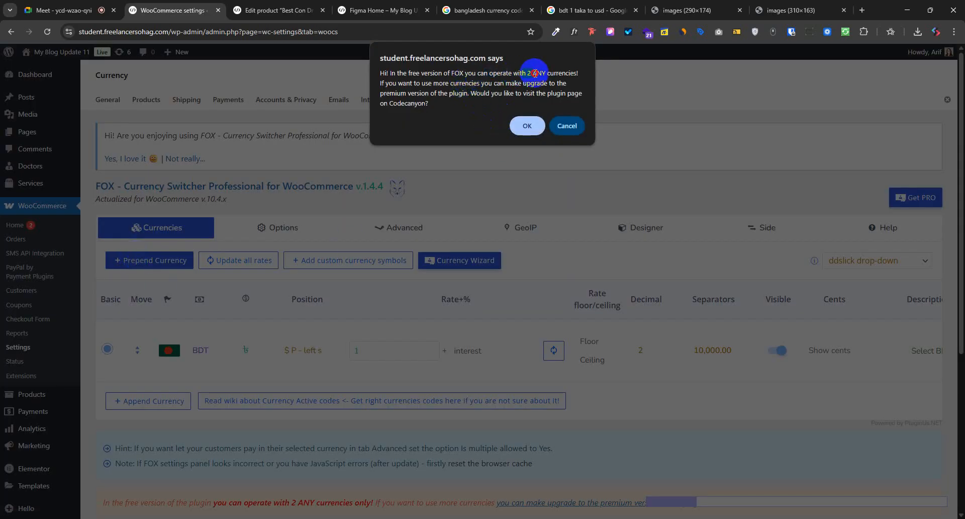
pyautogui.click(526, 125)
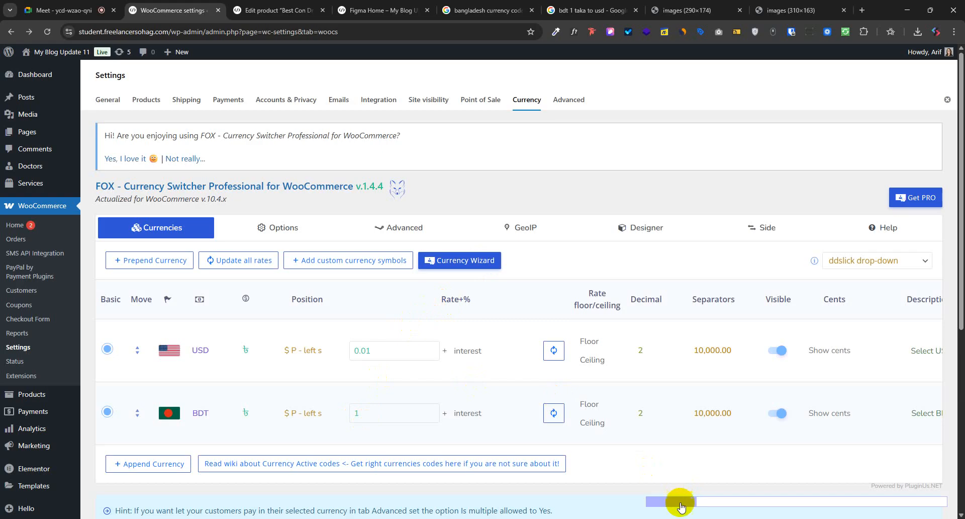
# - Remove the USD row from the FOX currency list again
pyautogui.moveTo(681, 508); pyautogui.dragTo(950, 498)
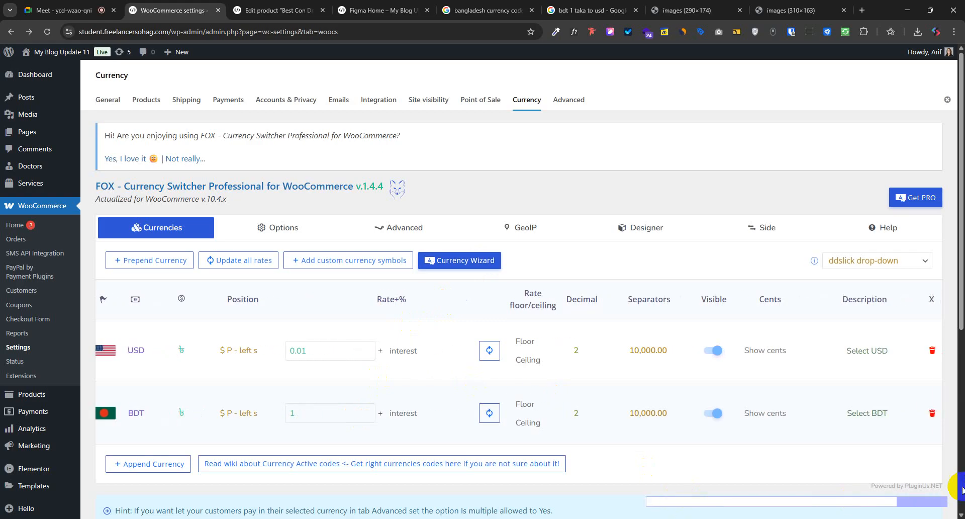
pyautogui.click(935, 350)
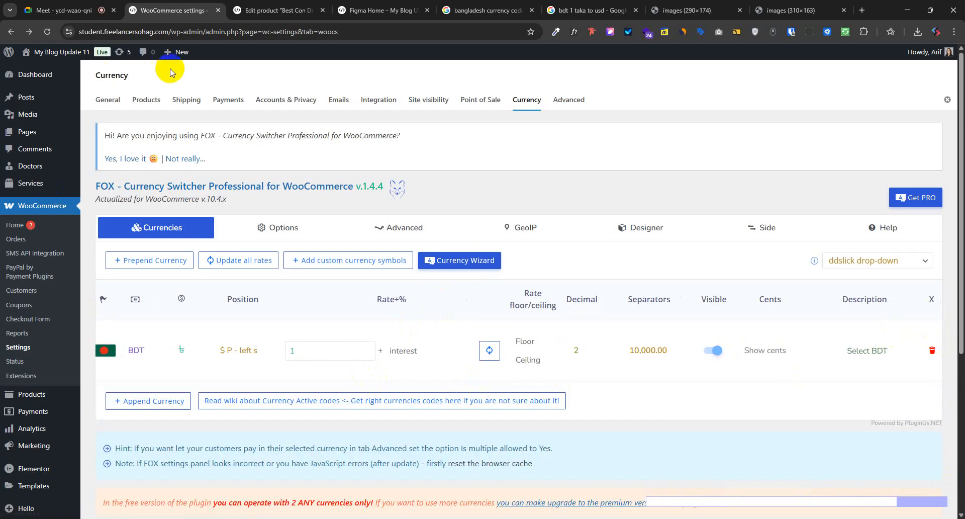
pyautogui.click(310, 217)
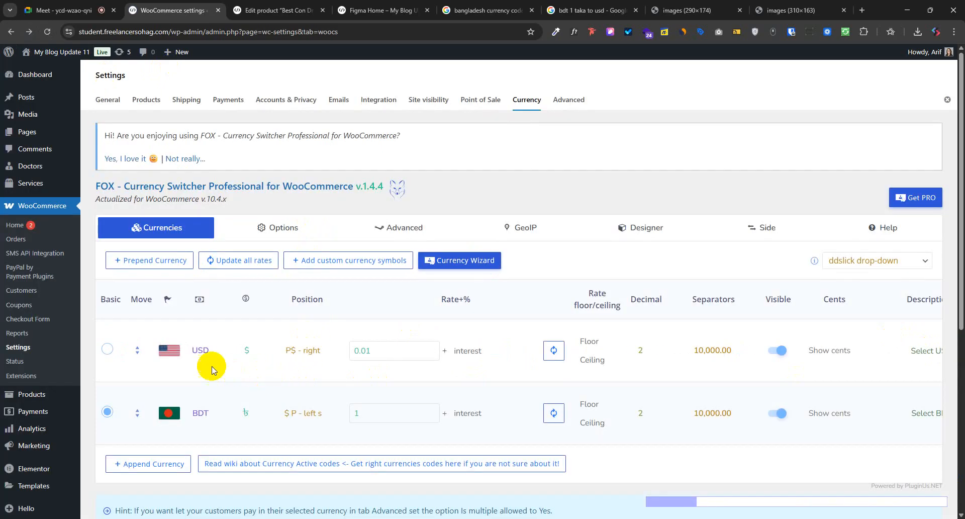
# - Browse the available currency symbols for the USD row and choose the Arabic-script symbol listed just after лв
pyautogui.click(199, 353)
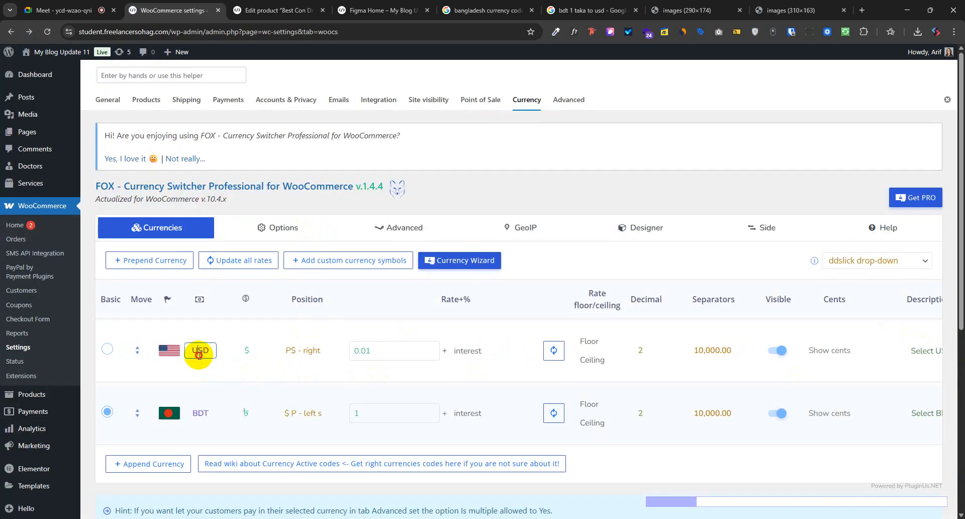
pyautogui.click(291, 352)
pyautogui.click(246, 349)
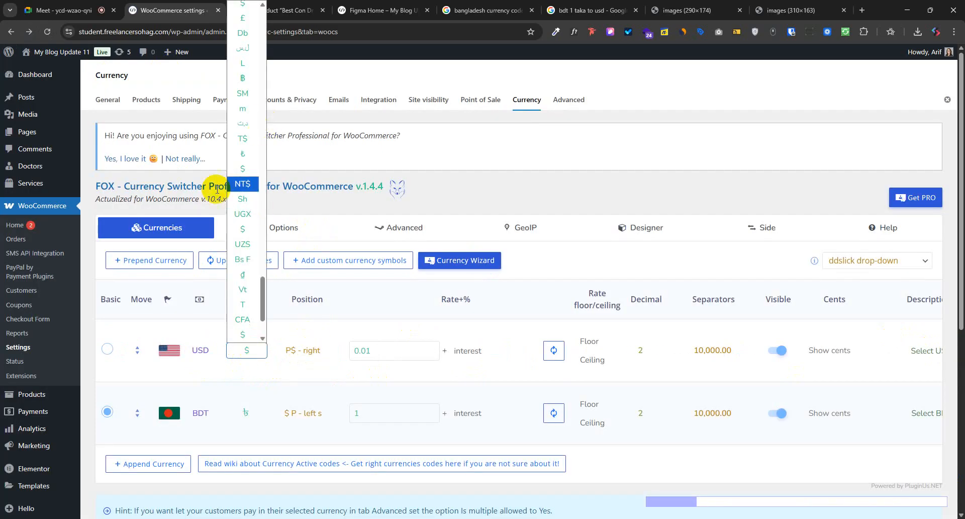
pyautogui.click(225, 133)
pyautogui.click(246, 351)
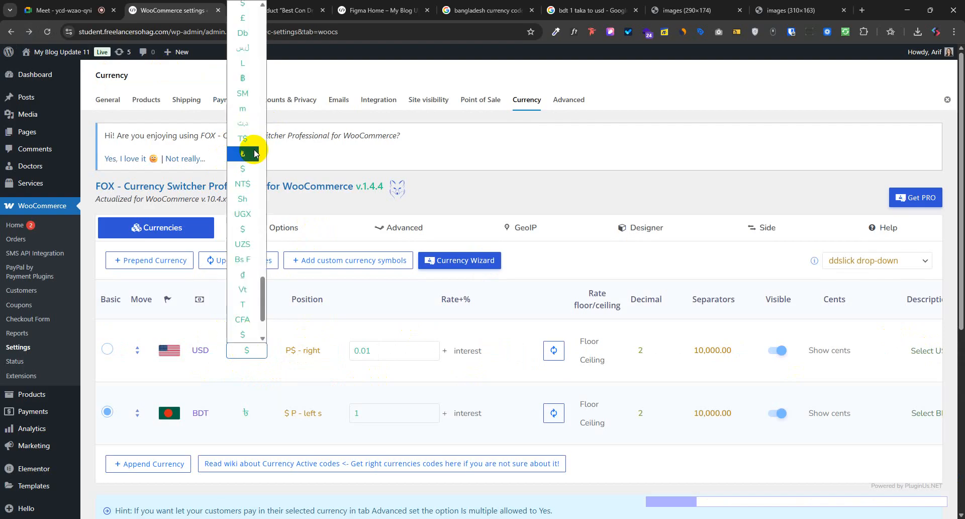
pyautogui.scroll(10, 241, 221)
pyautogui.scroll(10, 234, 229)
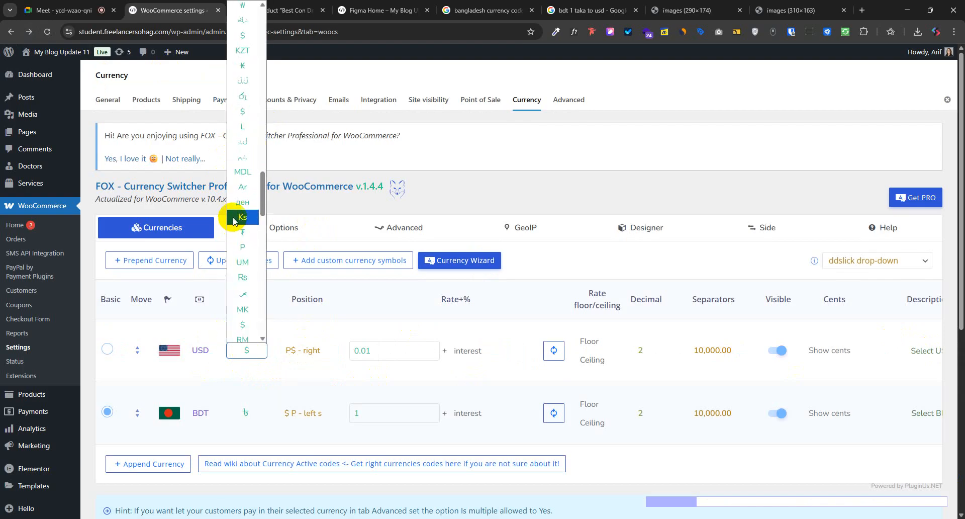
pyautogui.scroll(5, 231, 222)
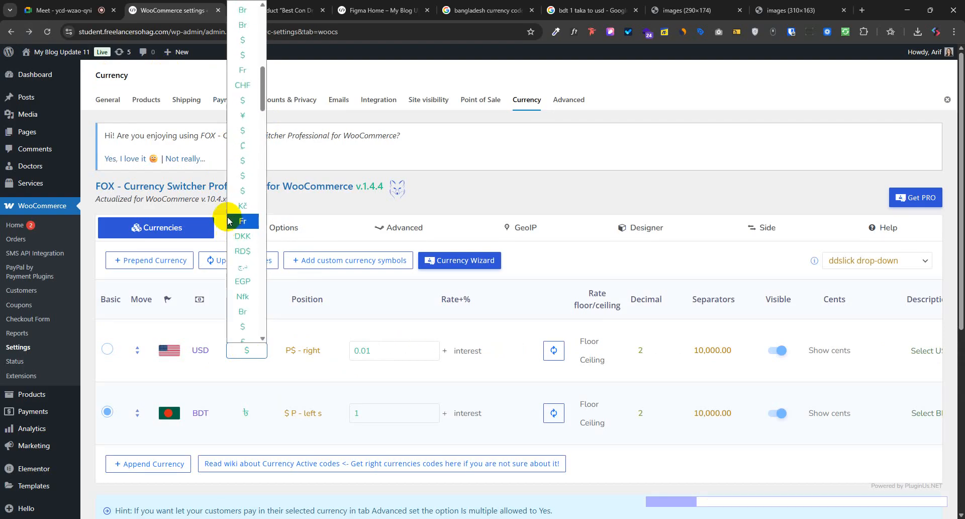
pyautogui.scroll(5, 246, 181)
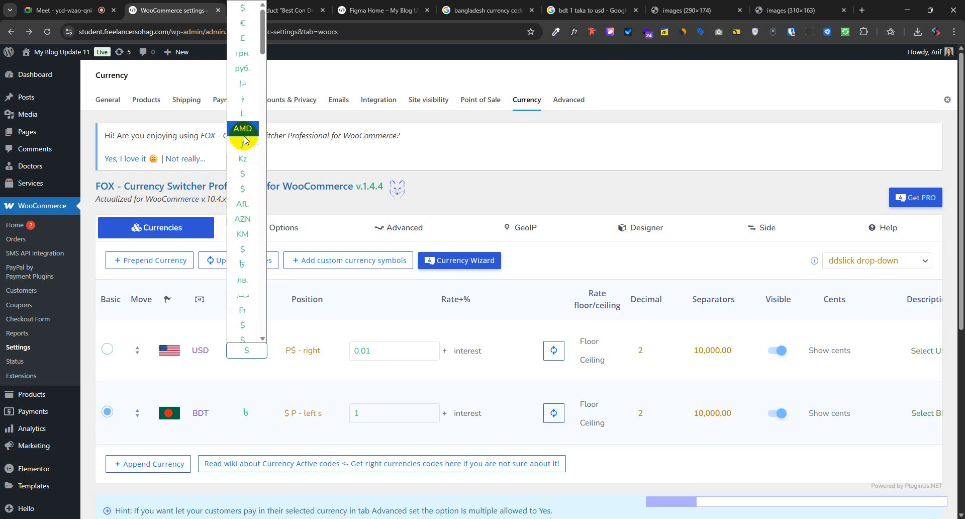
pyautogui.scroll(-2, 240, 241)
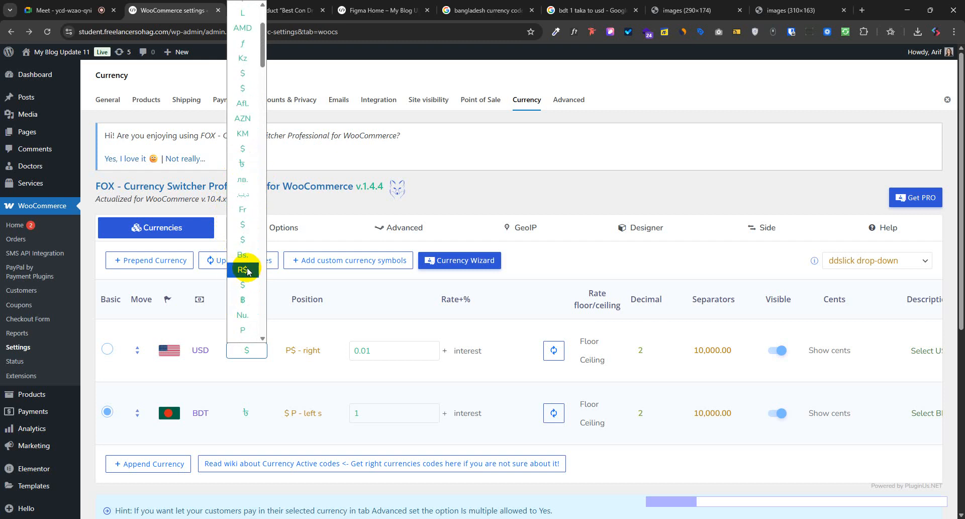
pyautogui.scroll(-4, 251, 266)
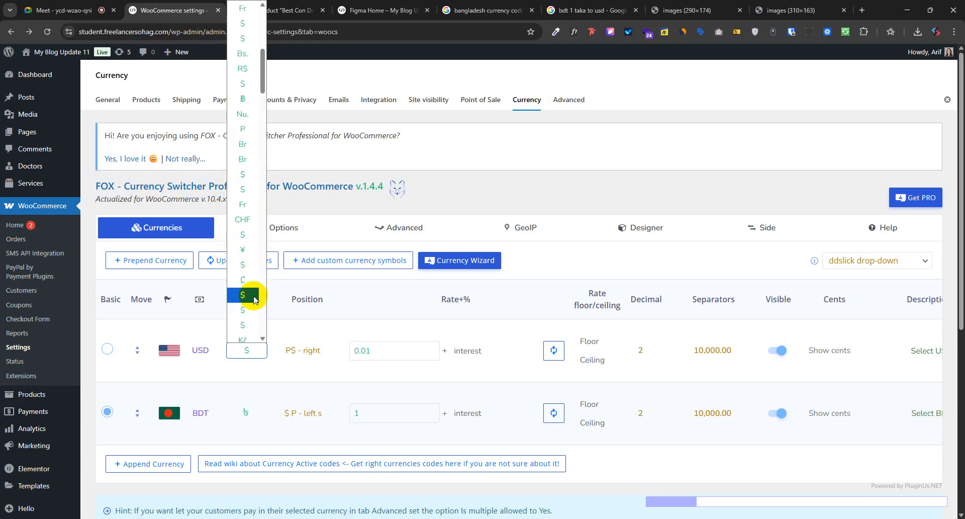
pyautogui.scroll(-2, 255, 312)
pyautogui.scroll(-2, 255, 317)
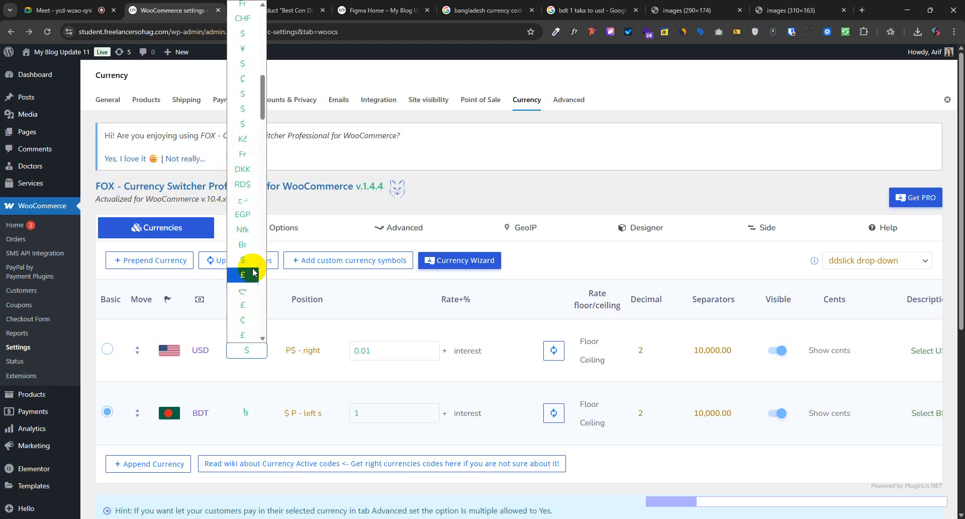
pyautogui.scroll(6, 253, 274)
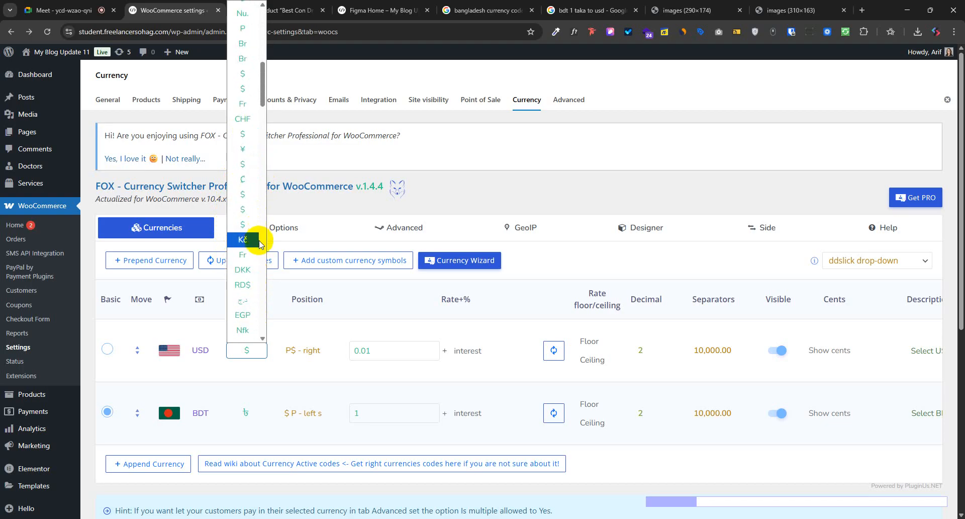
pyautogui.scroll(2, 254, 244)
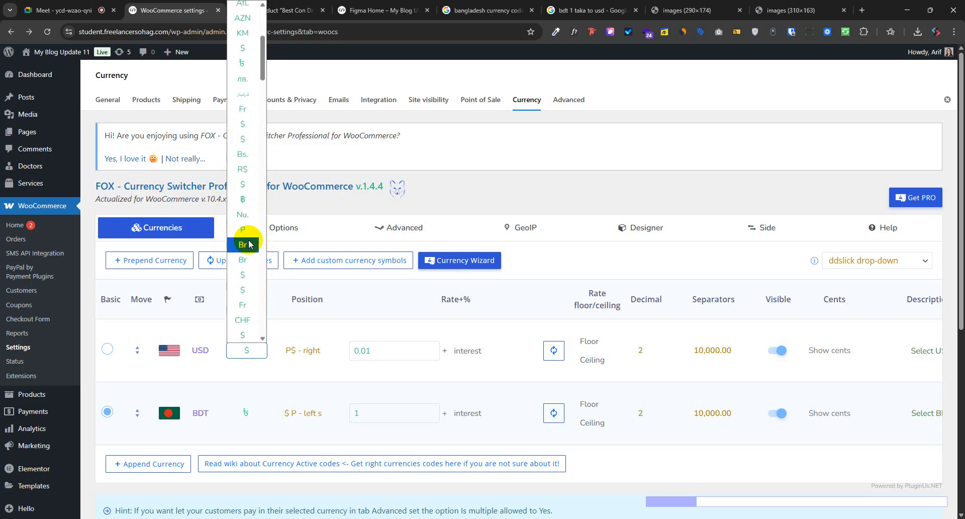
pyautogui.scroll(2, 245, 234)
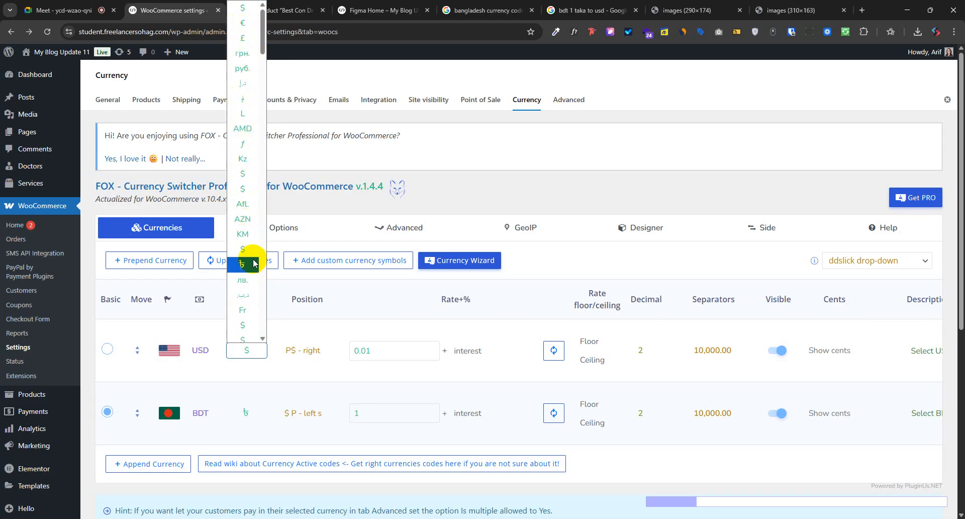
pyautogui.scroll(-3, 247, 285)
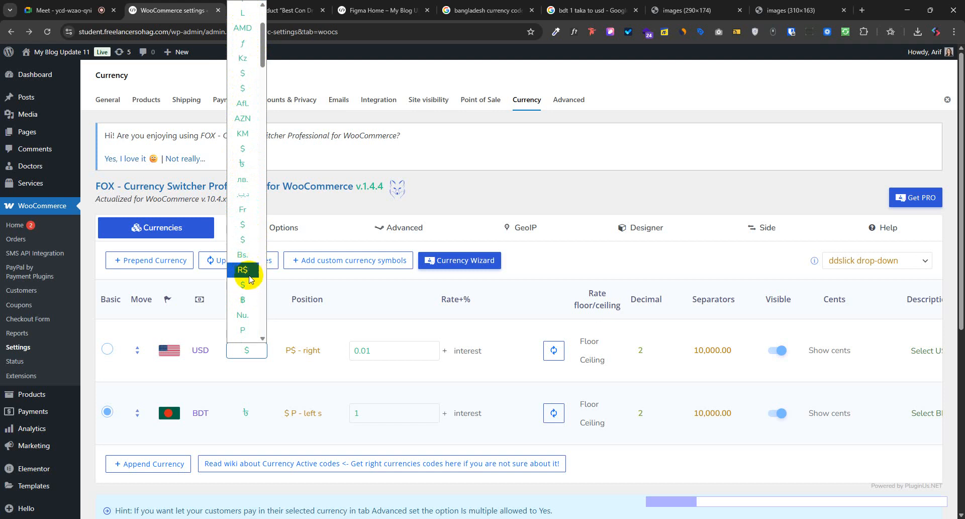
pyautogui.scroll(-5, 249, 281)
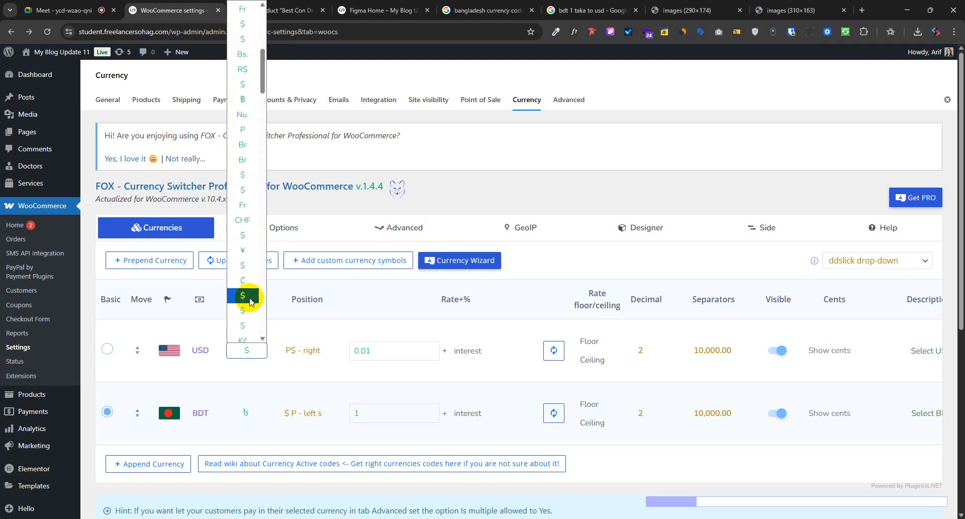
pyautogui.scroll(-3, 251, 264)
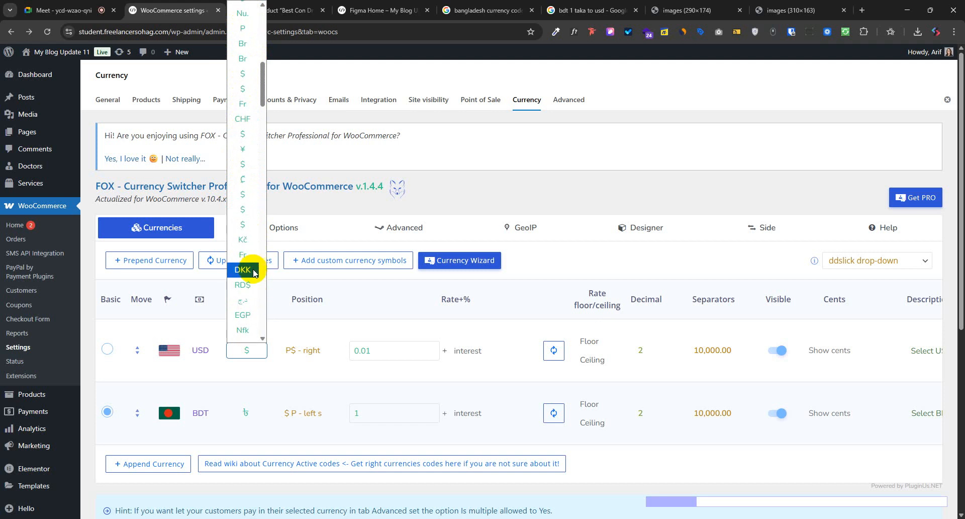
pyautogui.scroll(-5, 252, 293)
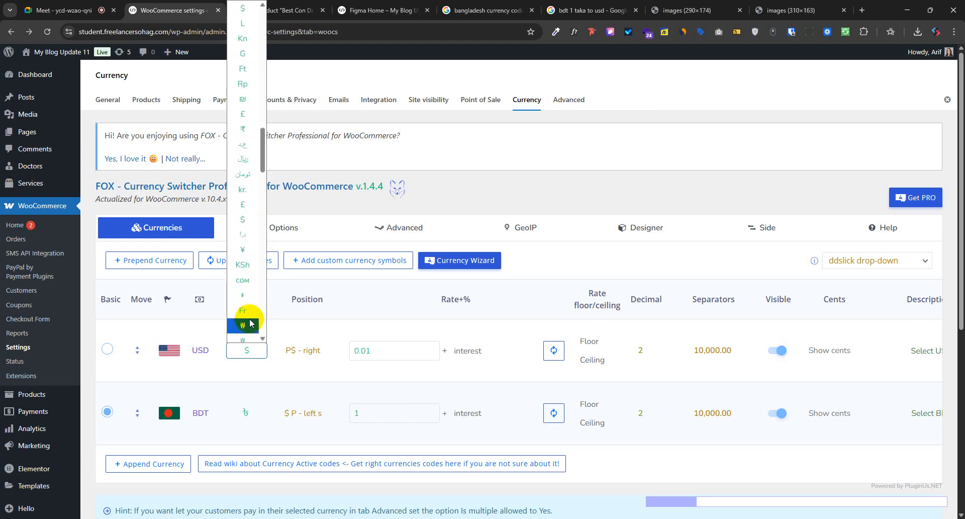
pyautogui.scroll(10, 241, 221)
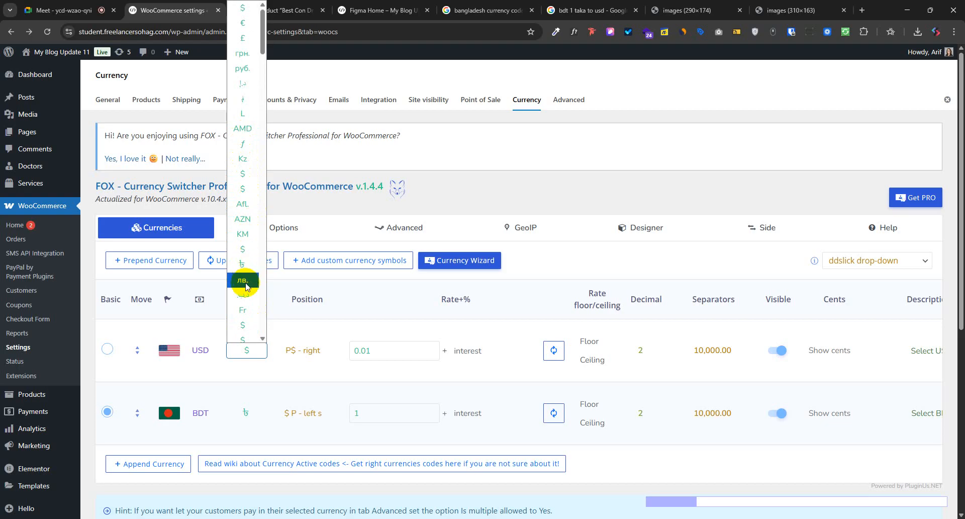
pyautogui.scroll(-2, 247, 252)
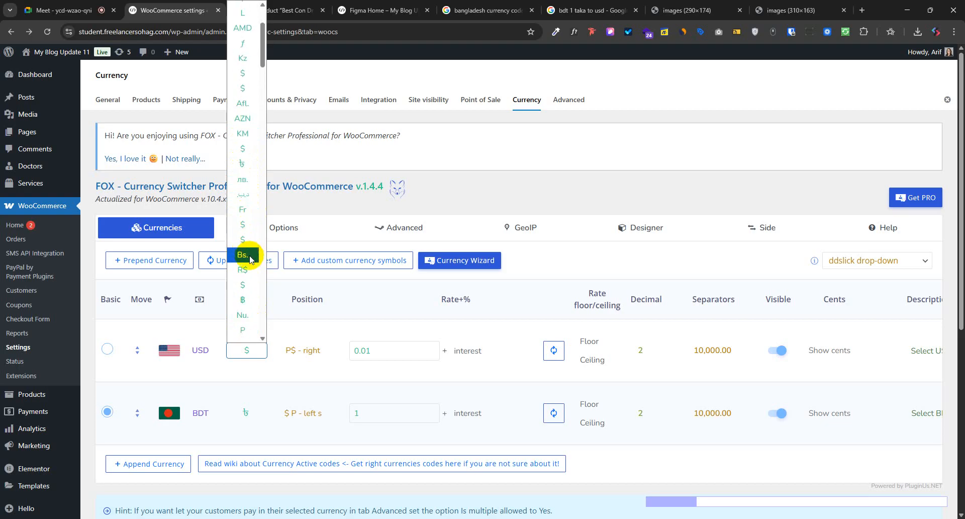
pyautogui.click(243, 103)
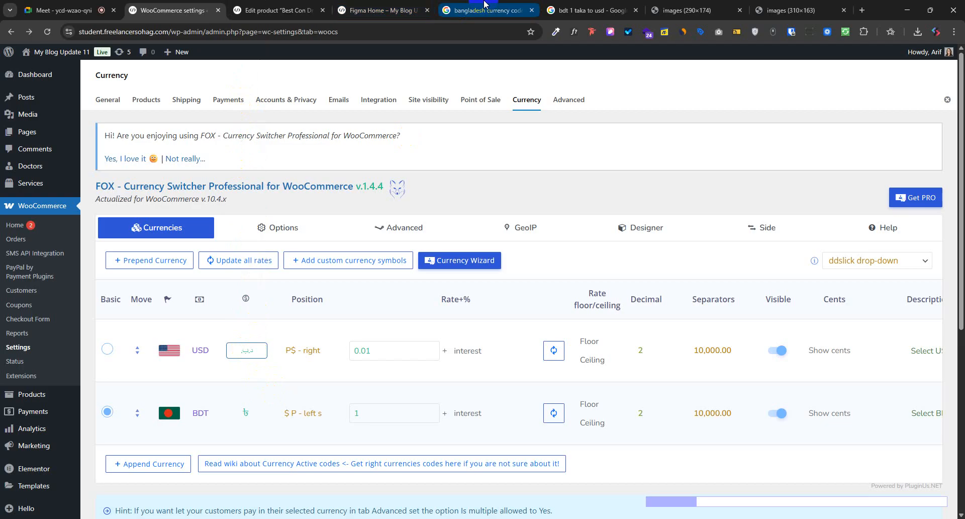
# - Switch to the Bangladesh currency code Google search and search for "Dirham symbol" instead
pyautogui.click(463, 9)
pyautogui.tripleClick(217, 70)
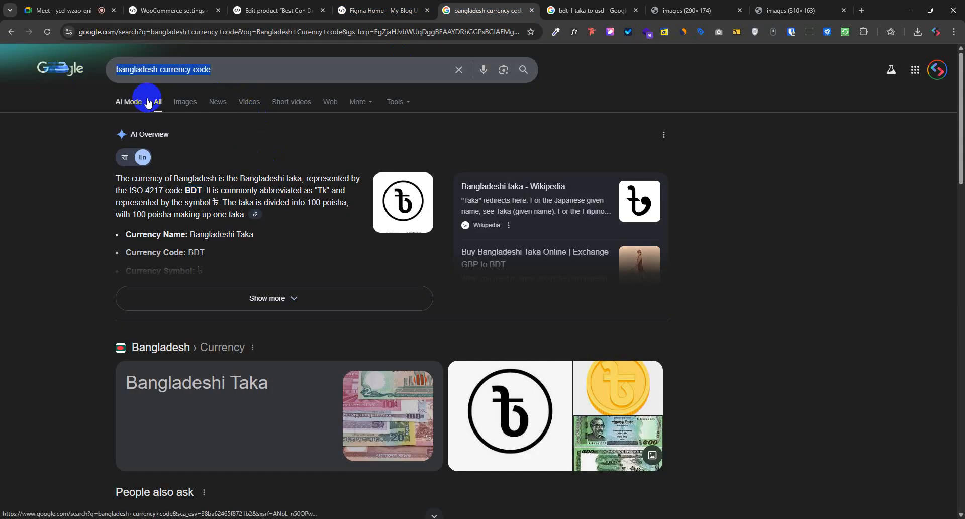
pyautogui.write('Dirham ')
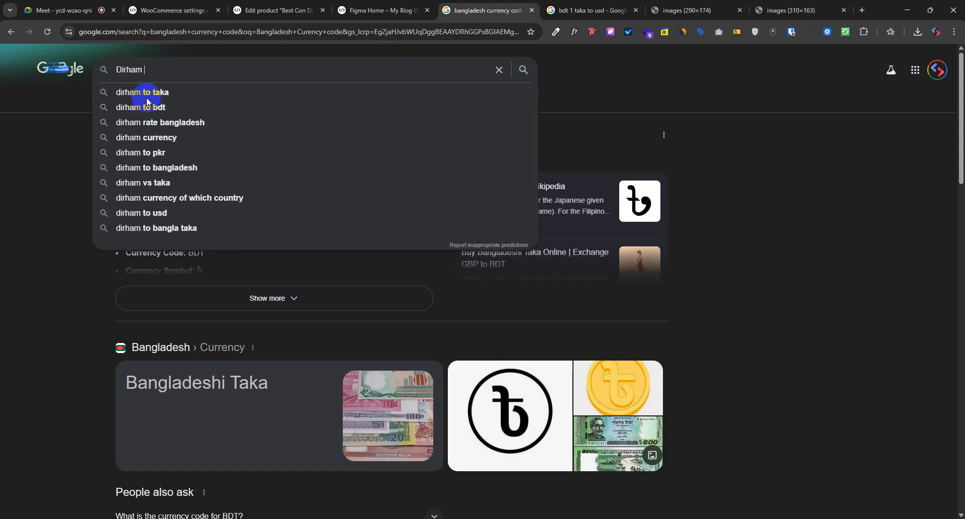
pyautogui.write('symbol')
pyautogui.press('Return')
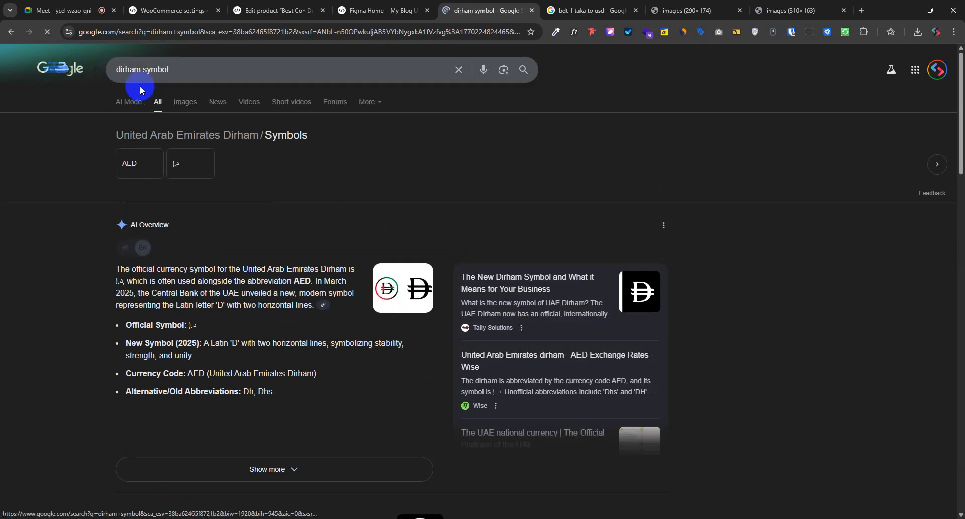
# - Refine the Google search to "dirham symbol currency" and reword it as "dirham currency symbol"
pyautogui.click(197, 68)
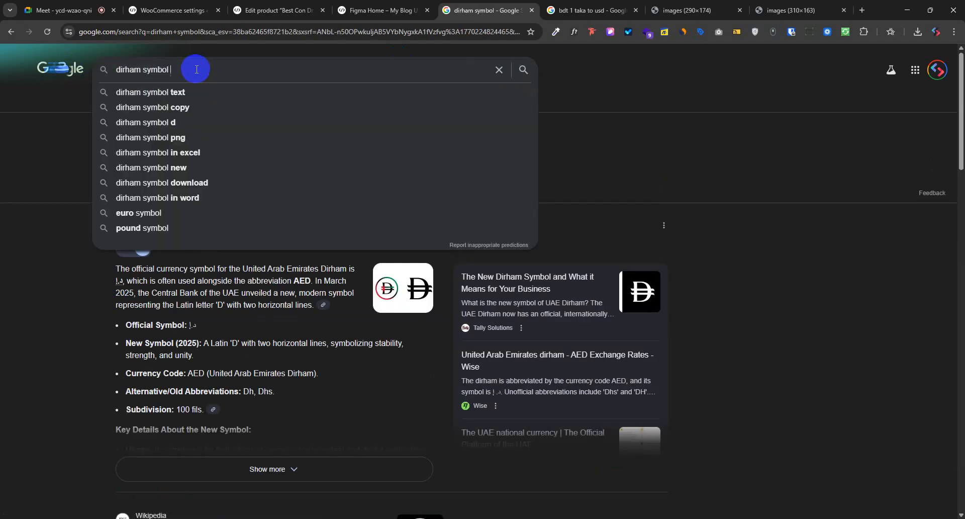
pyautogui.click(180, 113)
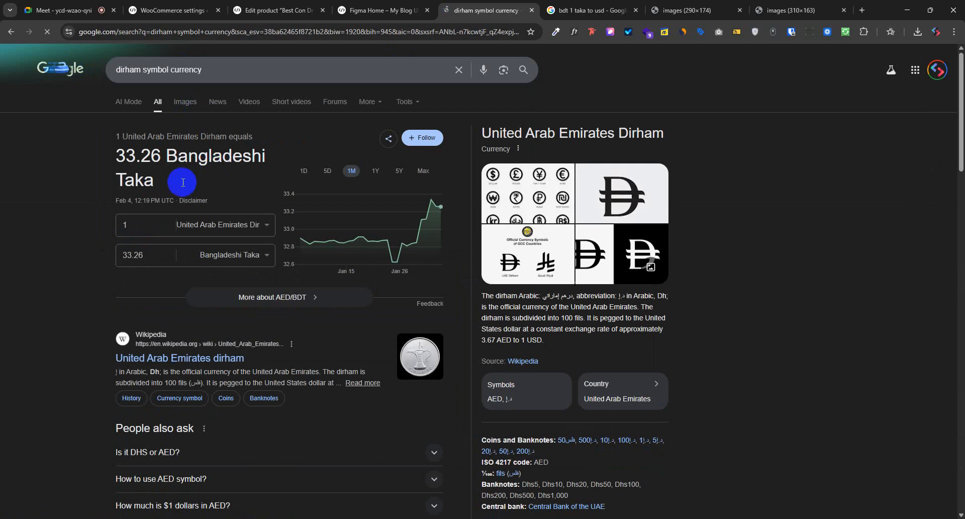
pyautogui.doubleClick(157, 70)
pyautogui.press('BackSpace')
pyautogui.click(227, 74)
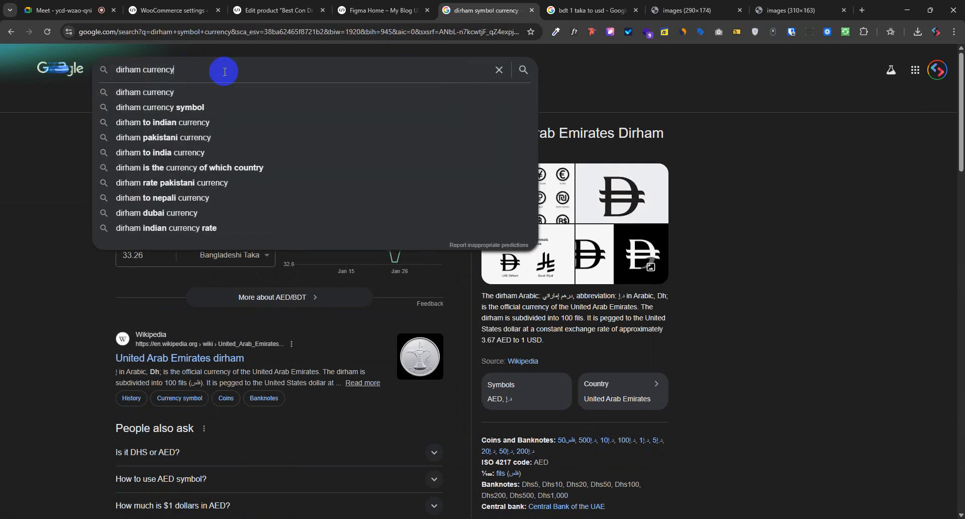
pyautogui.write('symbol')
pyautogui.click(236, 92)
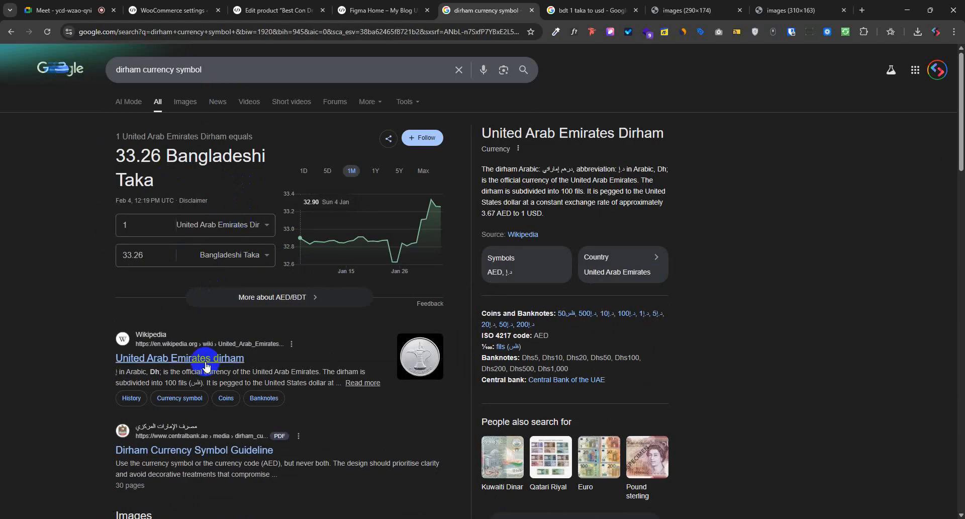
# - Open the Wikipedia article on the United Arab Emirates dirham from the search results in a new tab
pyautogui.scroll(-3, 213, 365)
pyautogui.rightClick(204, 209)
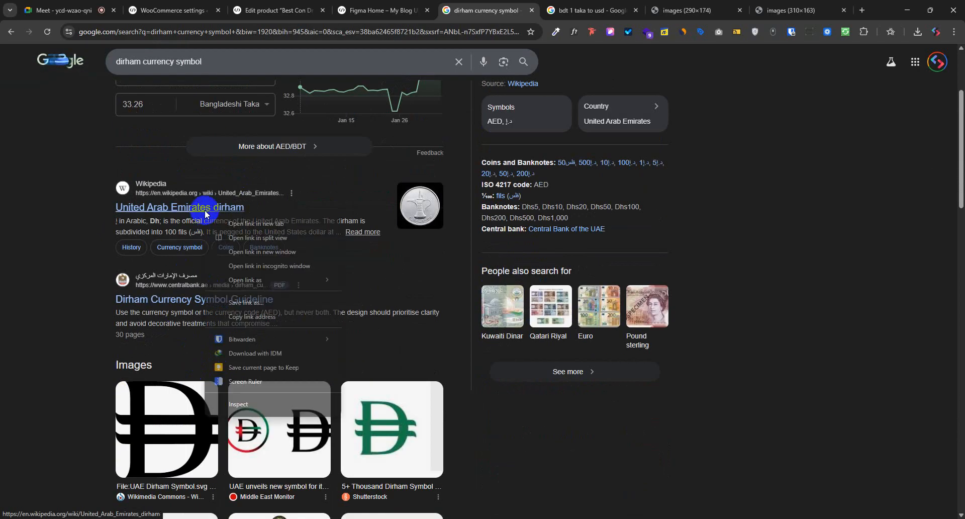
pyautogui.click(233, 225)
pyautogui.scroll(-5, 227, 349)
pyautogui.scroll(8, 216, 302)
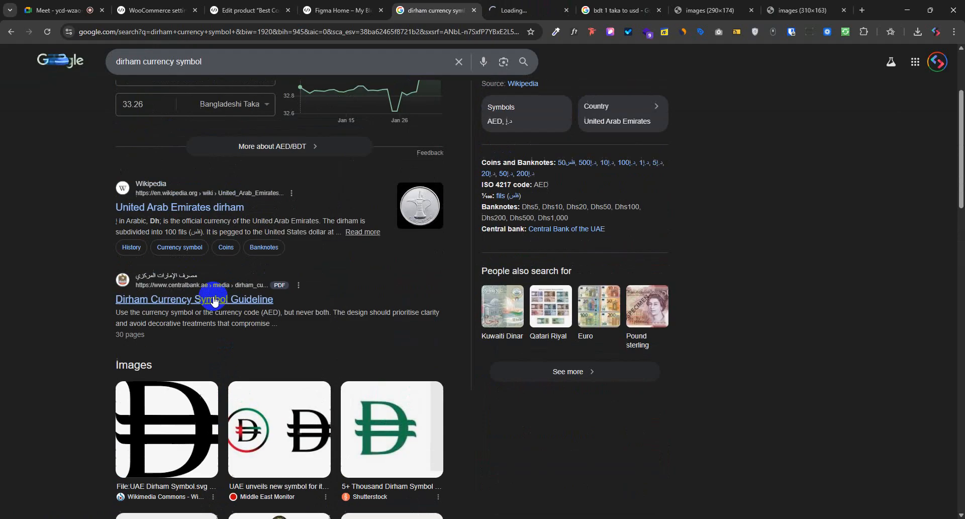
# - Shorten the Google search to "dirham symbol" and run it
pyautogui.doubleClick(156, 69)
pyautogui.press('BackSpace')
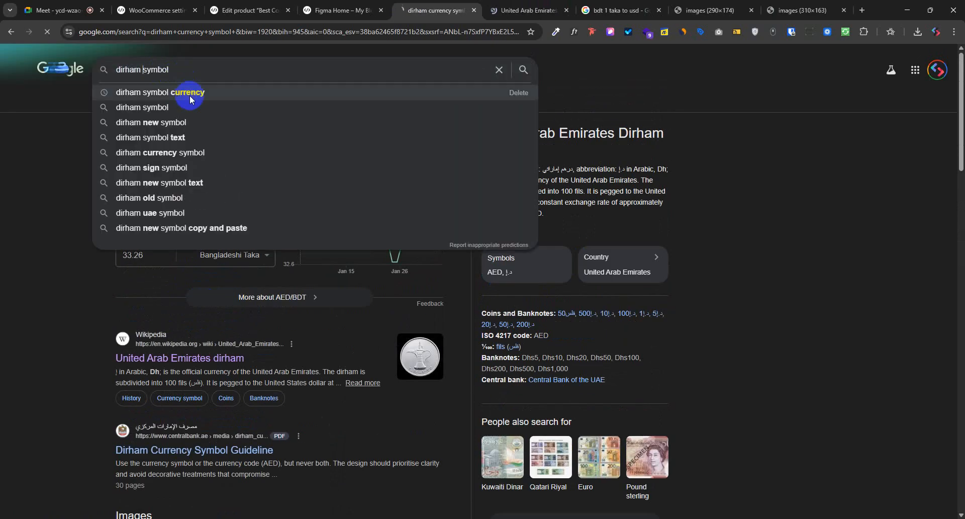
pyautogui.press('Return')
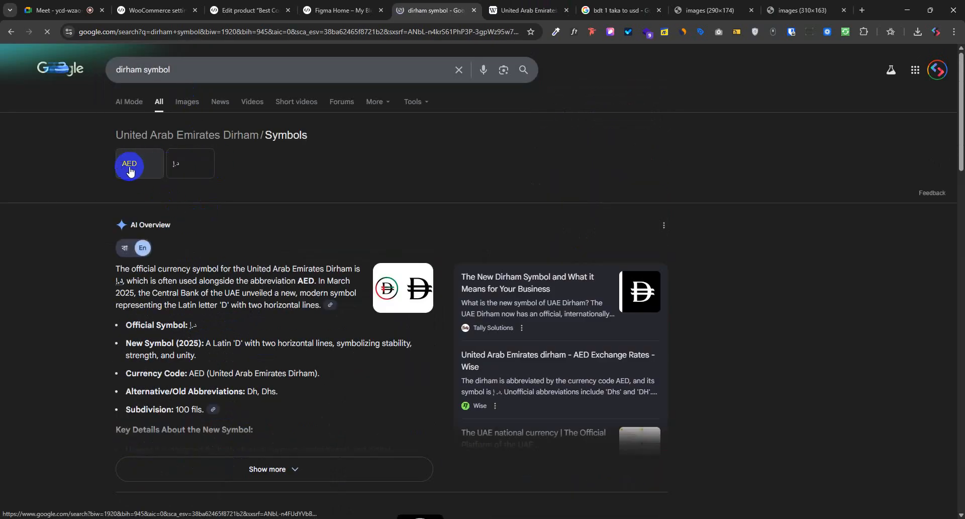
# - Check the currency symbol information in the Wikipedia dirham article and return to the Google results for "dirham symbol"
pyautogui.click(561, 5)
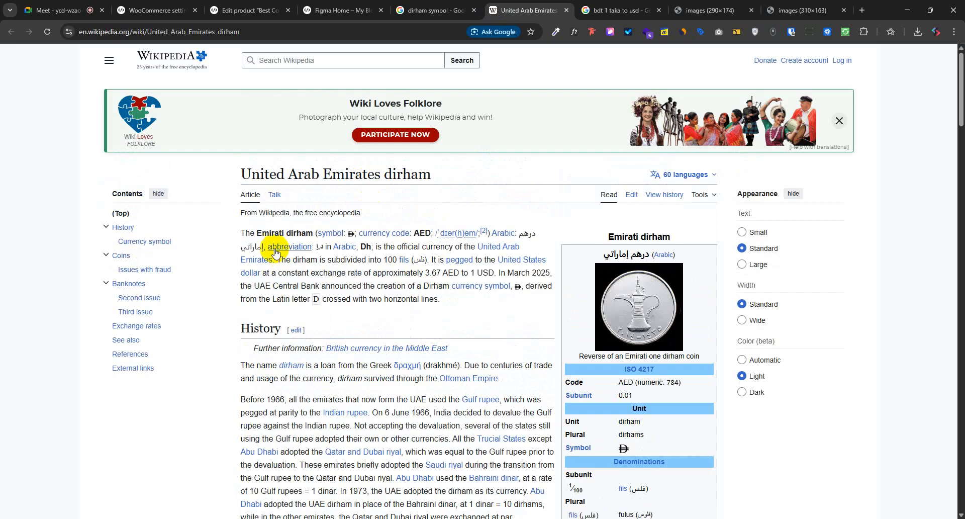
pyautogui.scroll(-6, 394, 290)
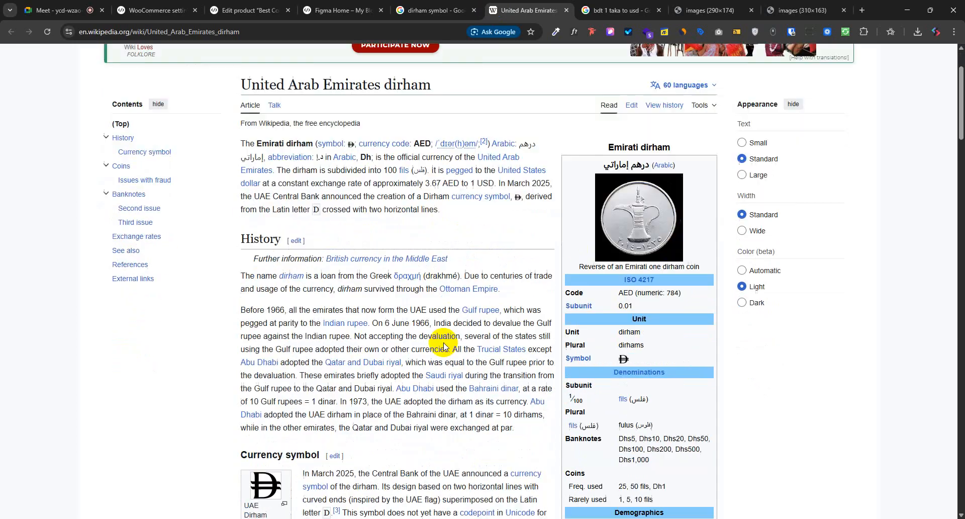
pyautogui.scroll(-5, 411, 360)
pyautogui.scroll(2, 430, 190)
pyautogui.click(430, 10)
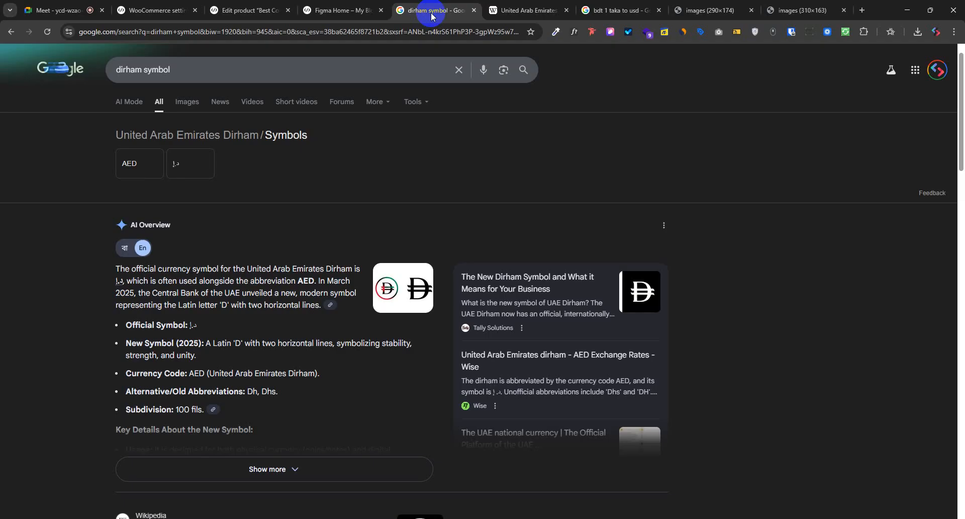
pyautogui.click(134, 122)
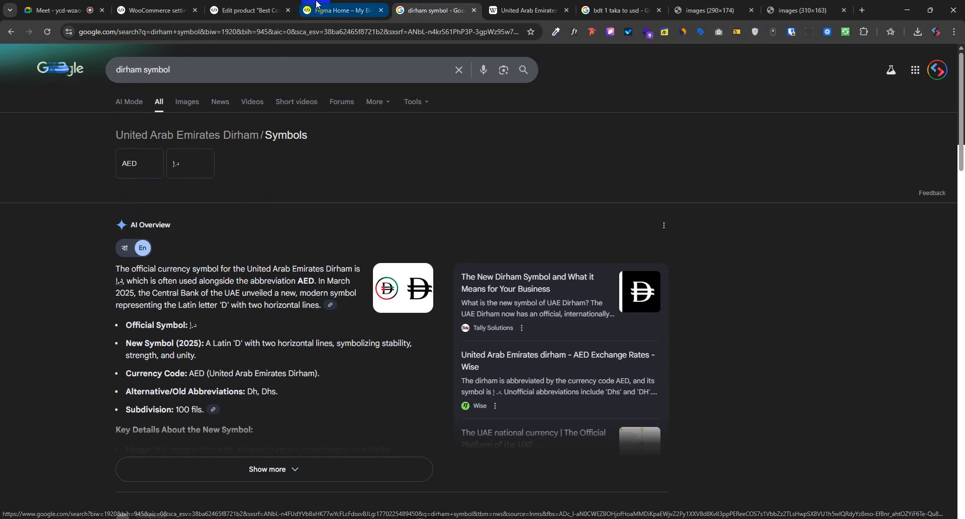
# - Move the WooCommerce settings browser tab directly beside the dirham symbol search tab and bring it into view
pyautogui.click(251, 10)
pyautogui.click(339, 10)
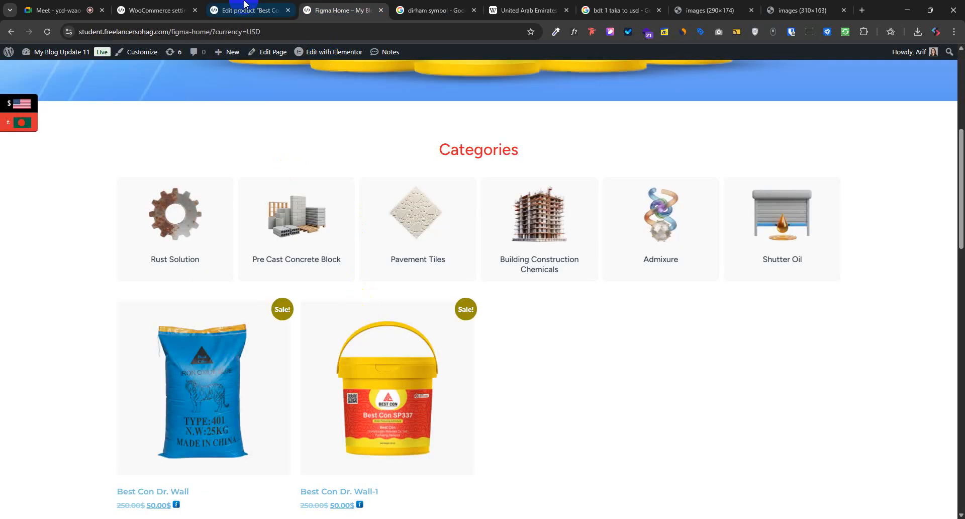
pyautogui.moveTo(156, 10); pyautogui.dragTo(346, 20)
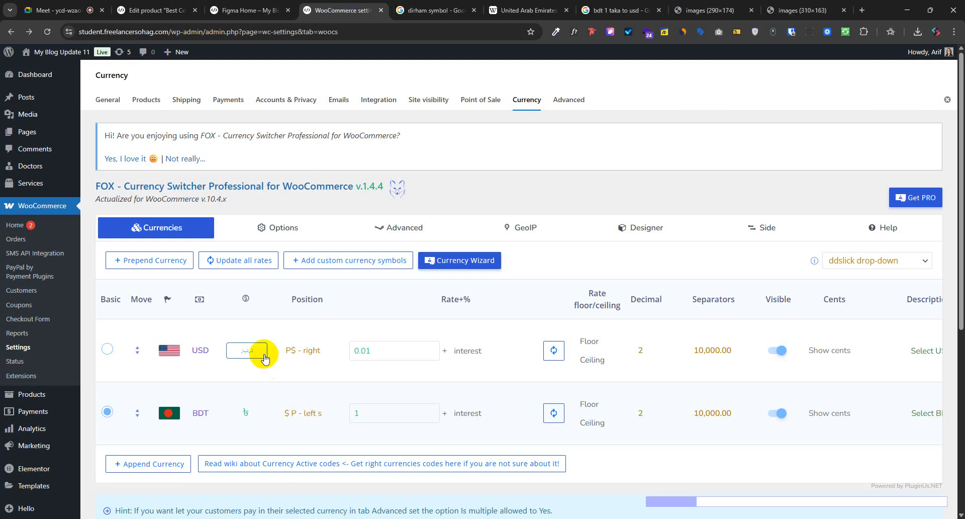
# - Compare the USD row's available currency symbols with the Google result and choose the dirham symbol د.إ
pyautogui.click(246, 350)
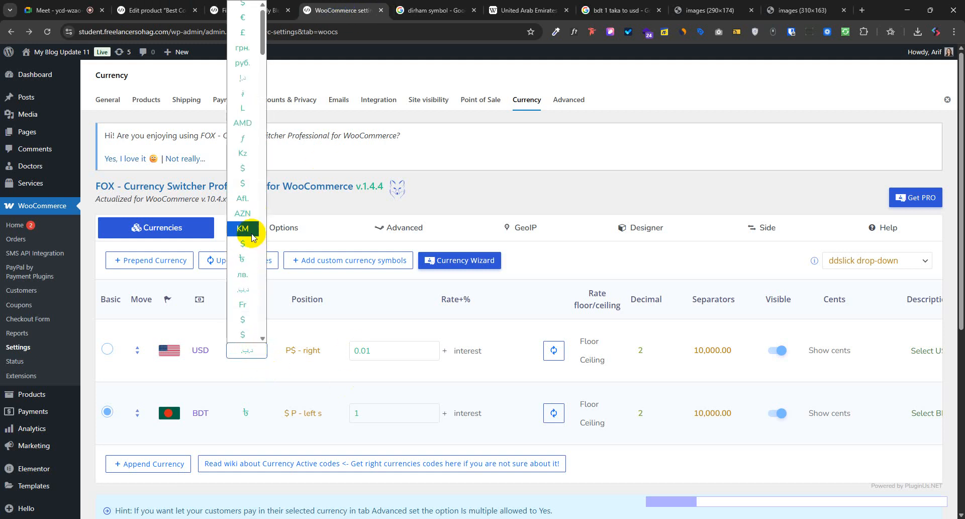
pyautogui.scroll(-12, 243, 251)
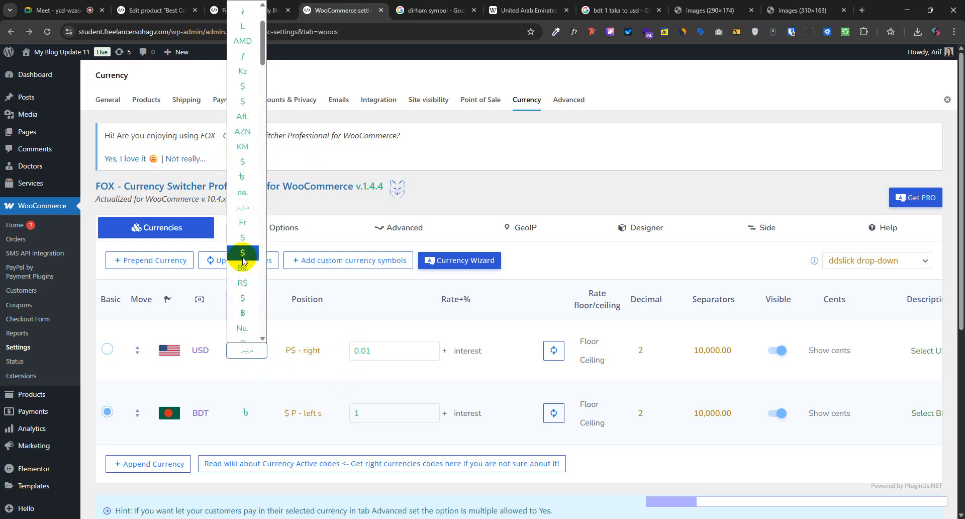
pyautogui.scroll(-8, 251, 288)
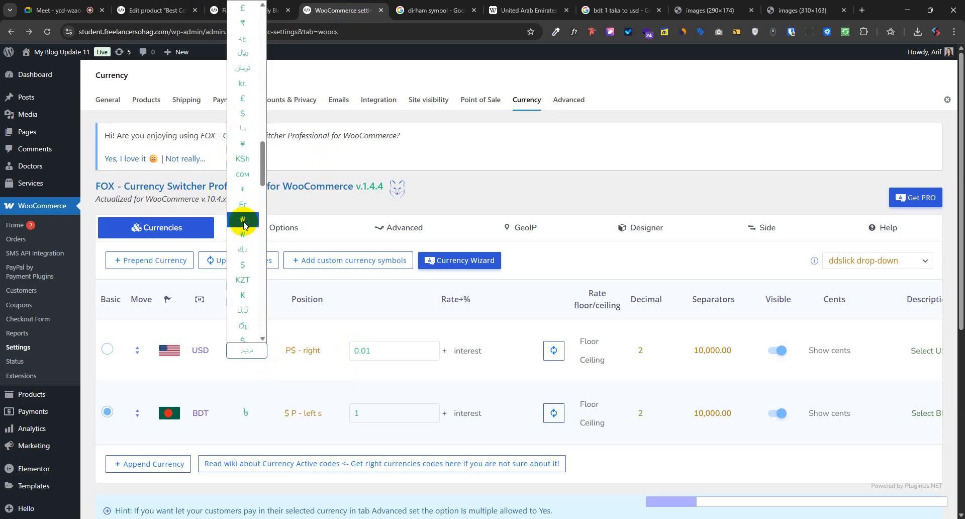
pyautogui.scroll(10, 245, 215)
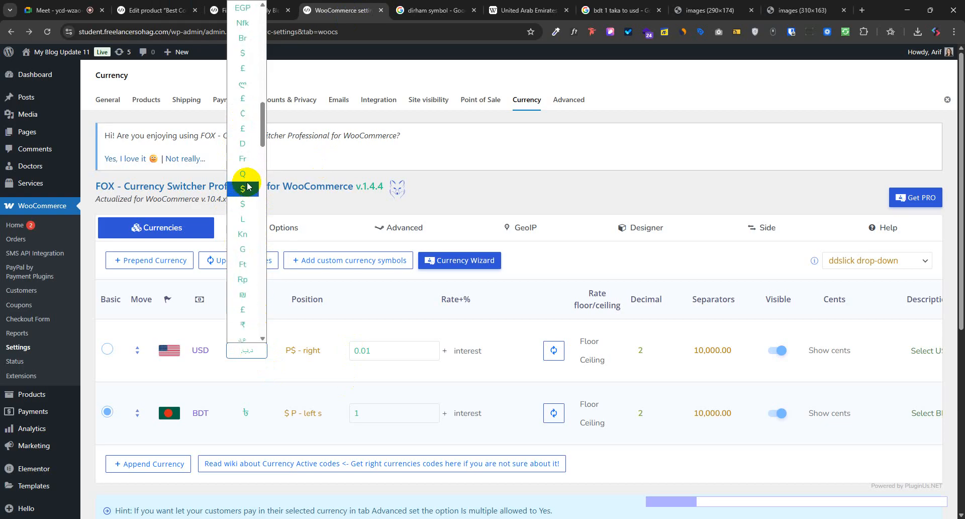
pyautogui.scroll(4, 245, 215)
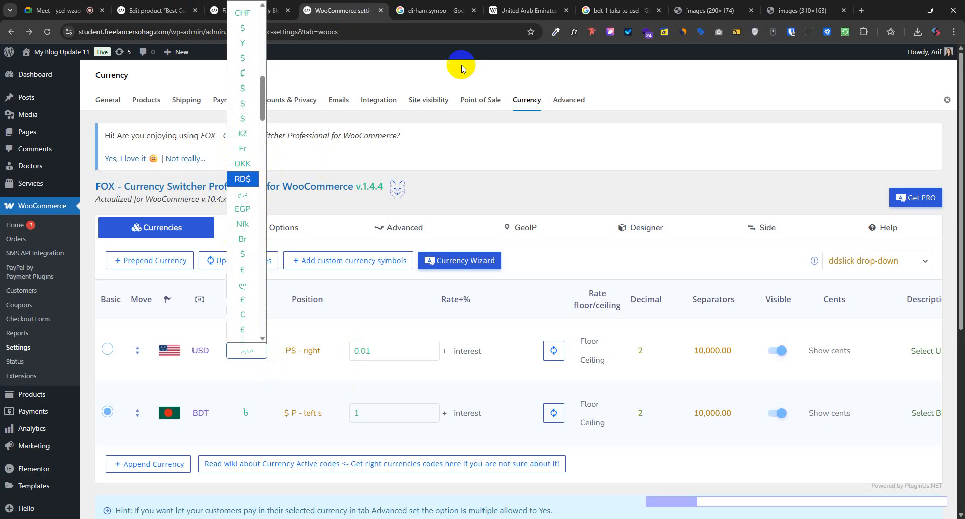
pyautogui.click(432, 8)
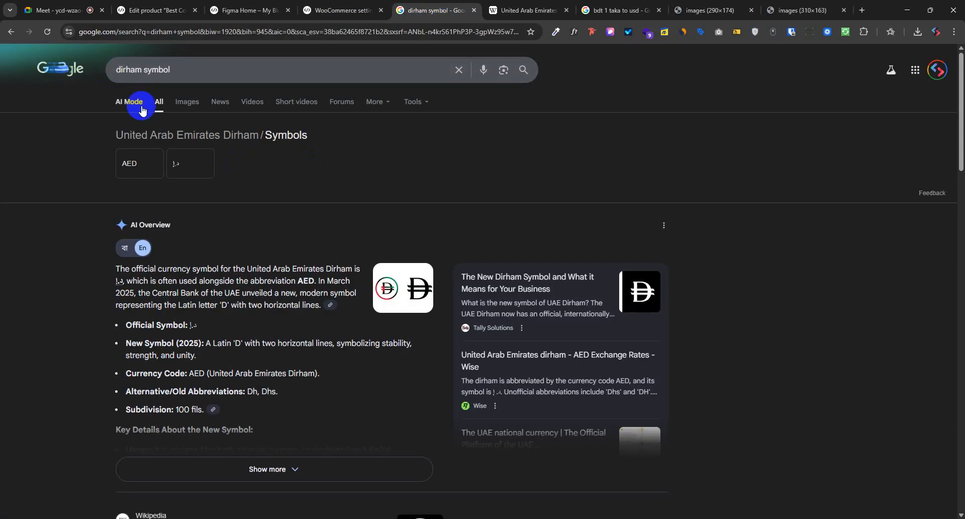
pyautogui.click(342, 10)
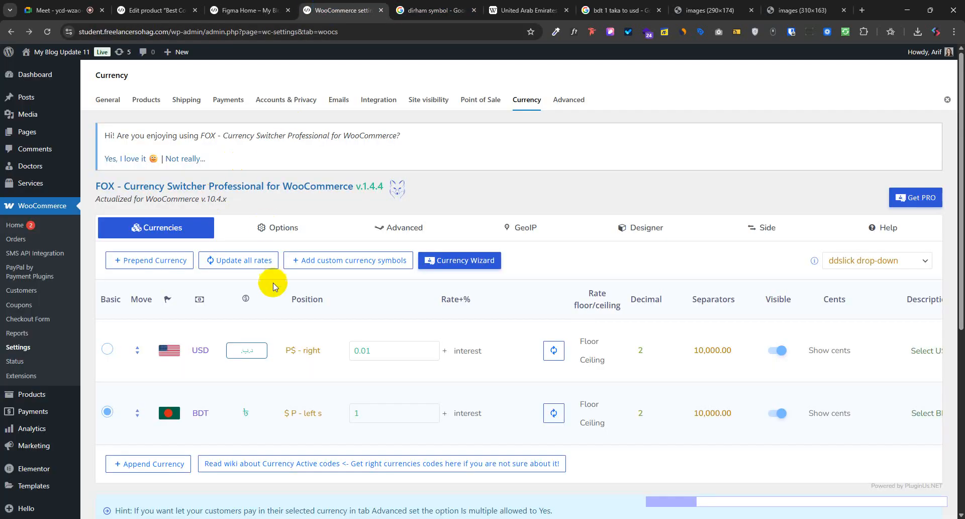
pyautogui.click(246, 351)
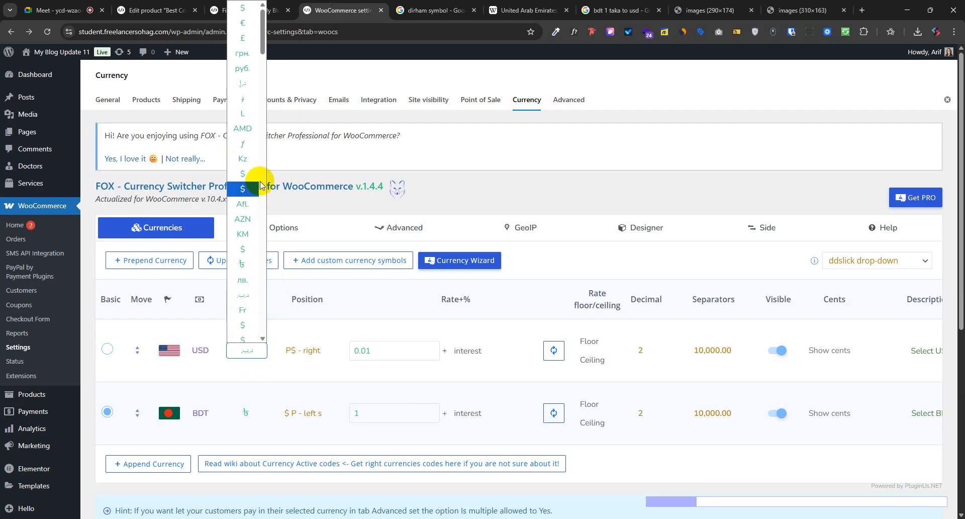
pyautogui.click(252, 84)
pyautogui.click(417, 10)
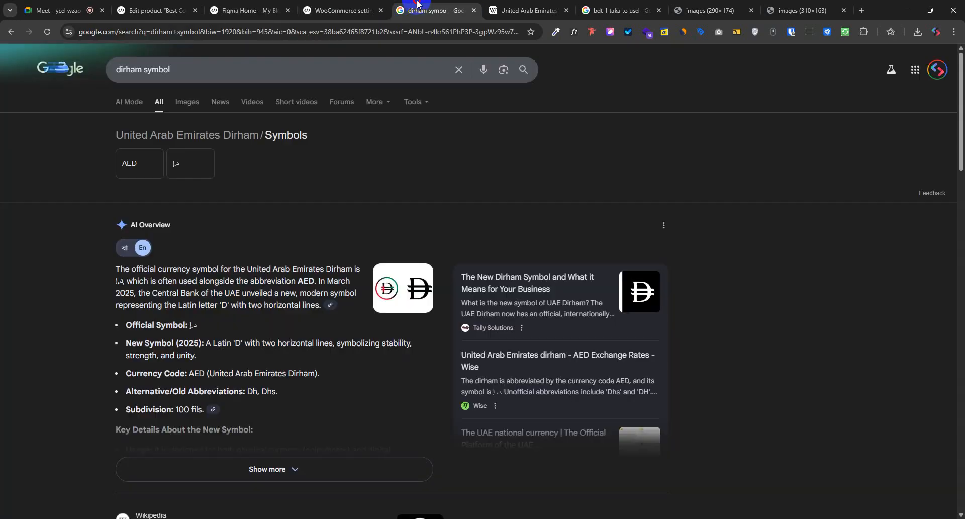
pyautogui.hotkey('ctrl', 'shift', 'Tab')
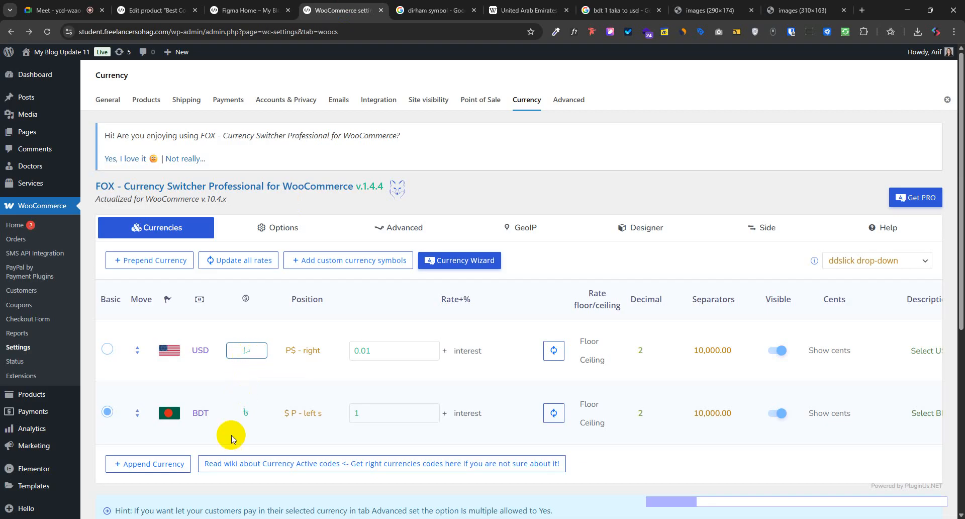
# - Clear the exchange rate of the USD row and save the currency settings
pyautogui.scroll(-3, 226, 430)
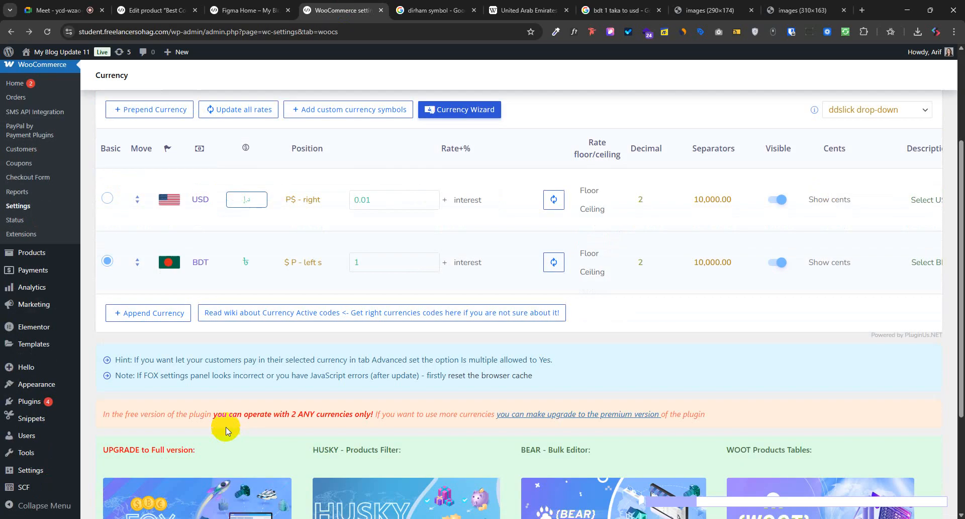
pyautogui.doubleClick(366, 201)
pyautogui.click(341, 216)
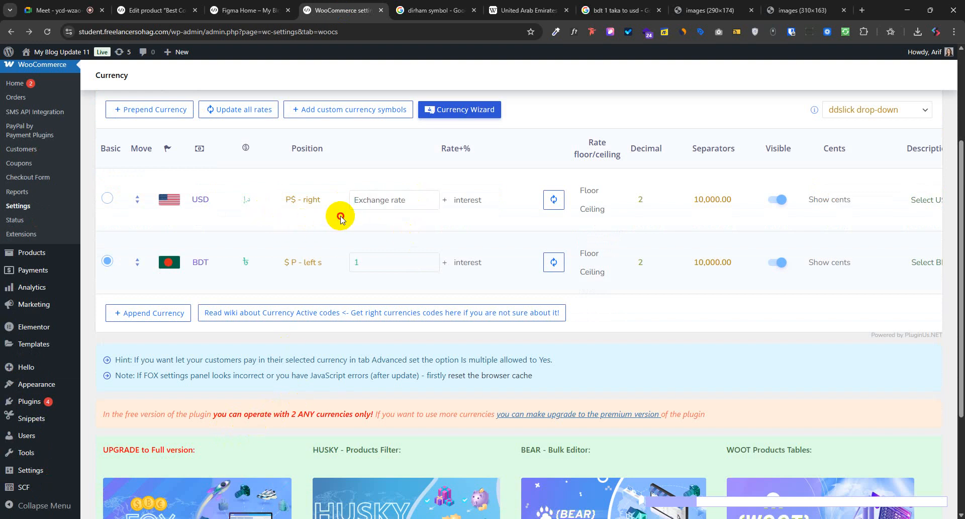
pyautogui.scroll(-3, 144, 465)
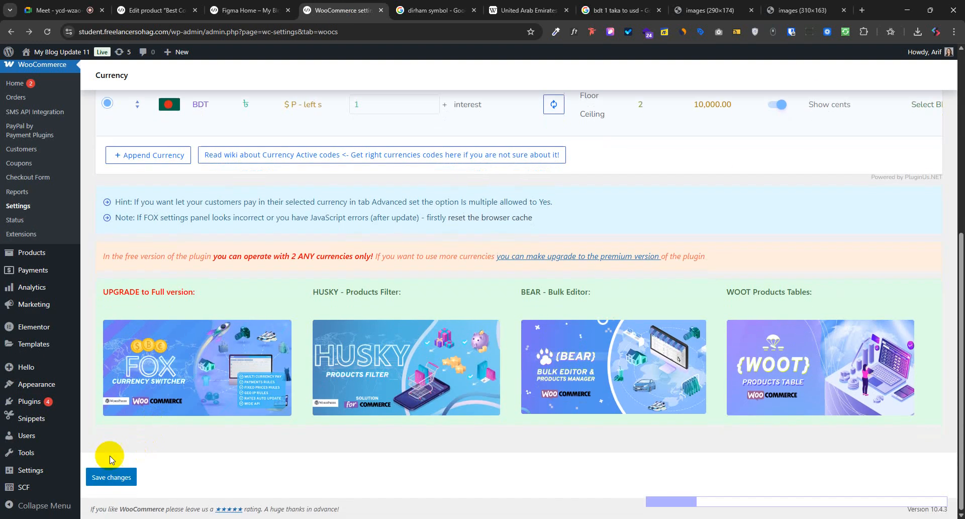
pyautogui.click(108, 475)
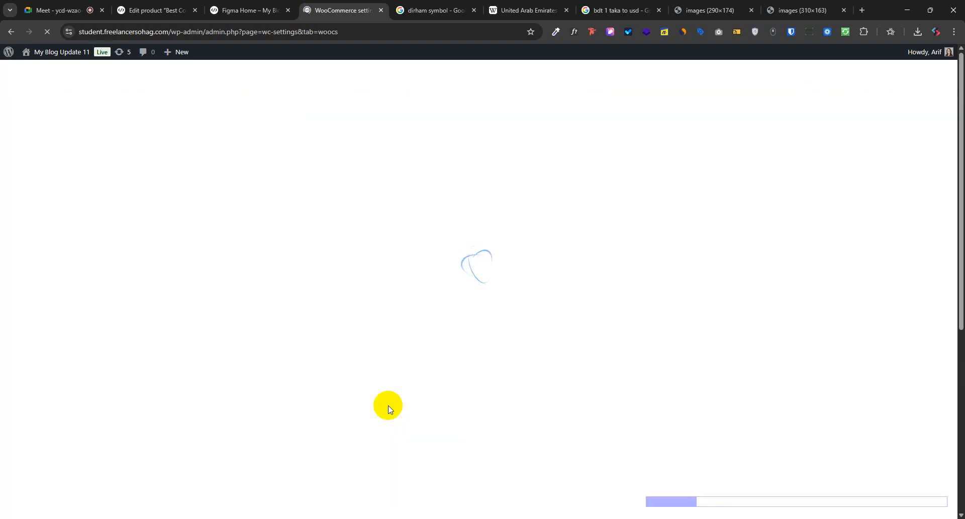
# - Replace the USD row's currency code with AED, checking the code against the Google dirham result
pyautogui.scroll(-2, 367, 415)
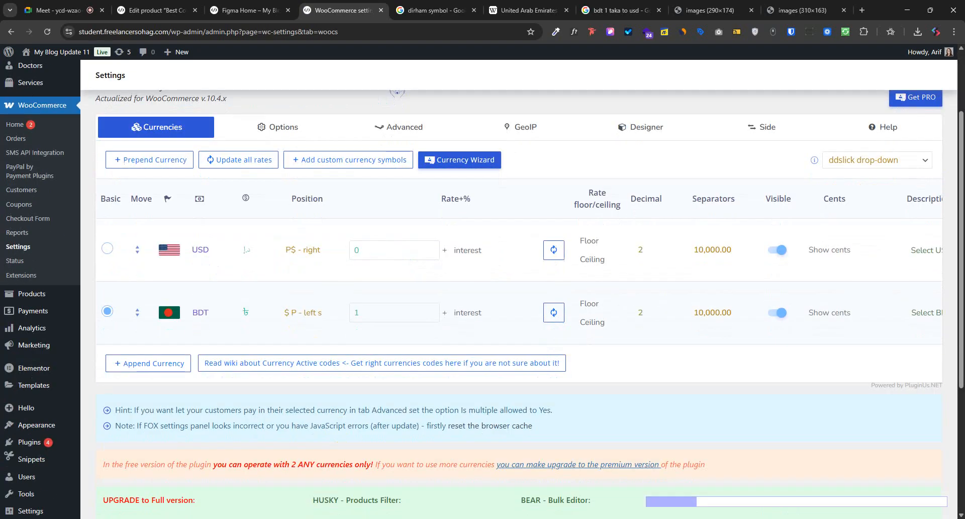
pyautogui.click(201, 250)
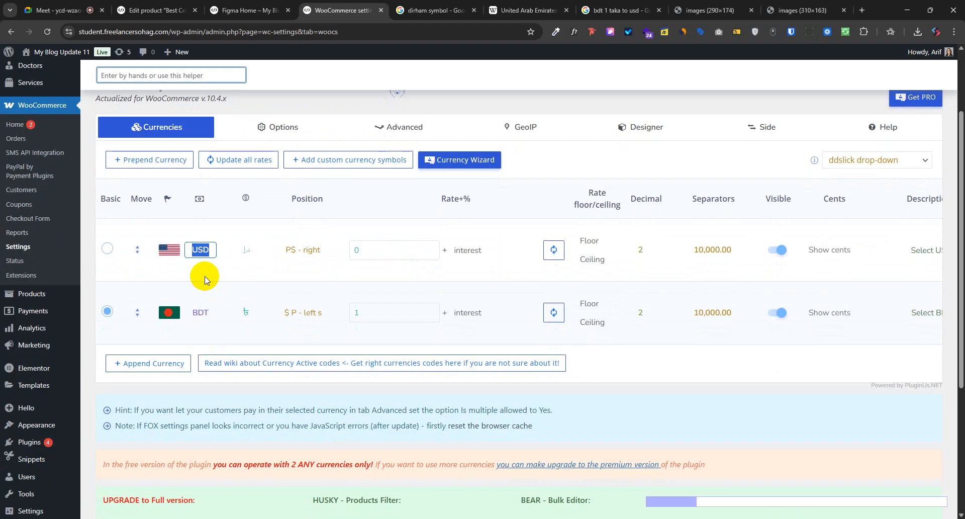
pyautogui.click(435, 10)
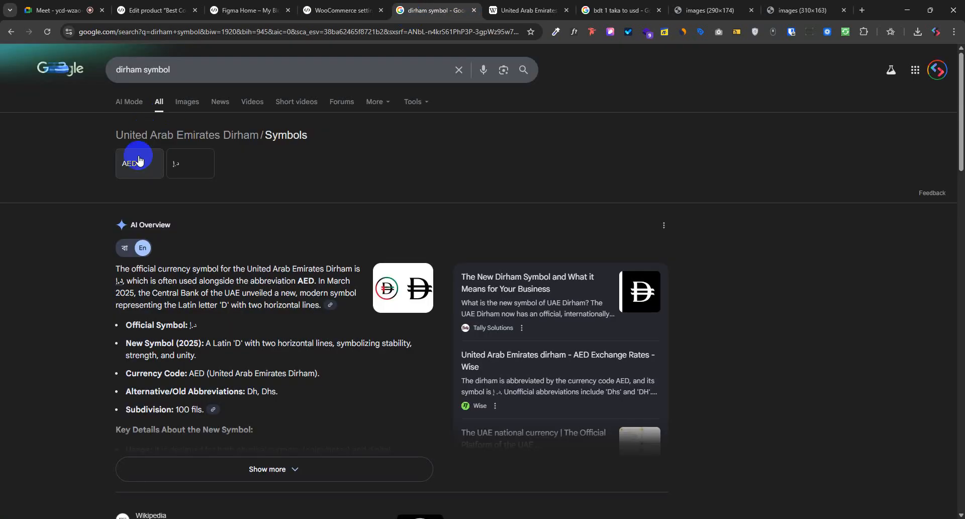
pyautogui.click(342, 10)
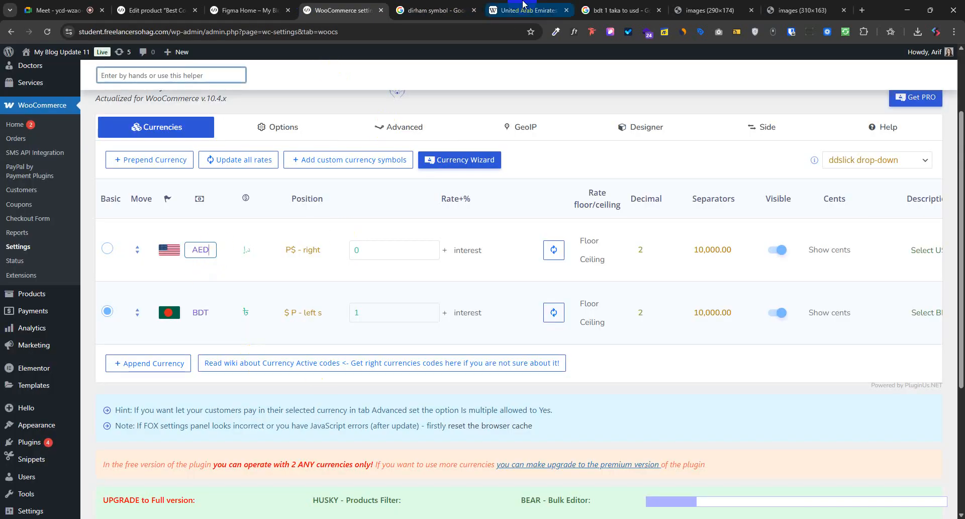
pyautogui.click(435, 10)
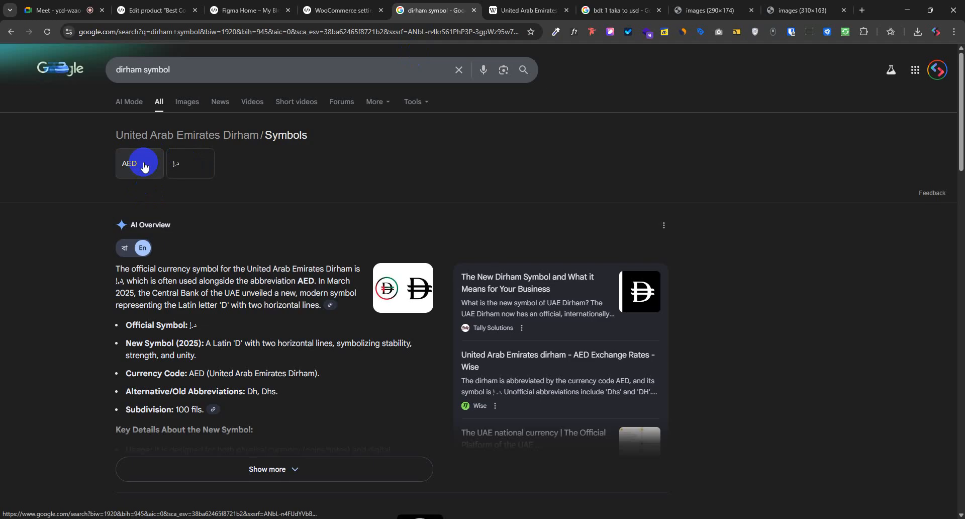
pyautogui.click(342, 10)
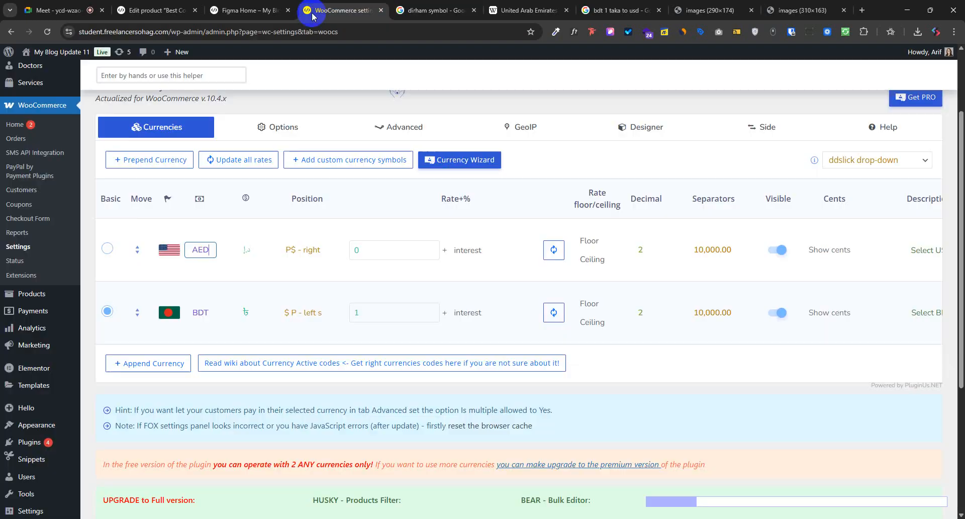
# - Open the flag picker for the AED row and search Google Images for "dubai flag"
pyautogui.click(171, 250)
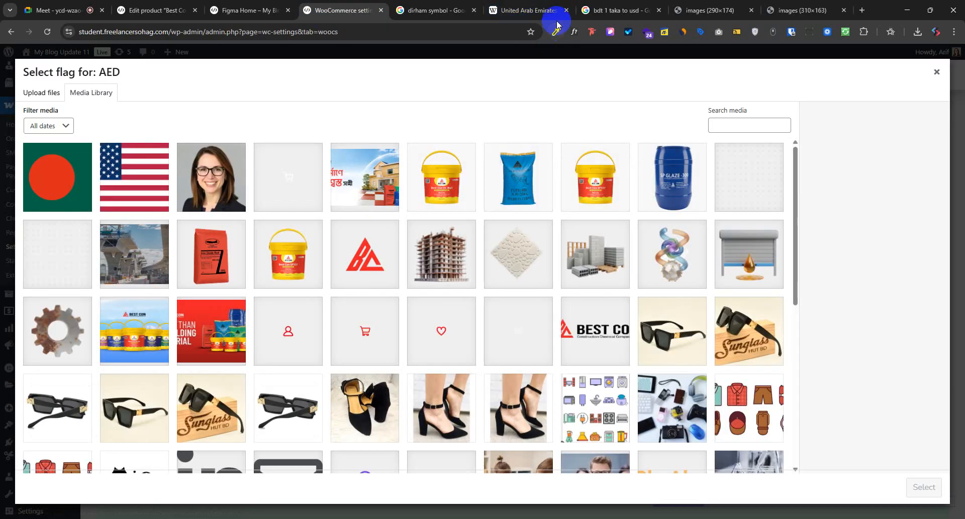
pyautogui.click(435, 11)
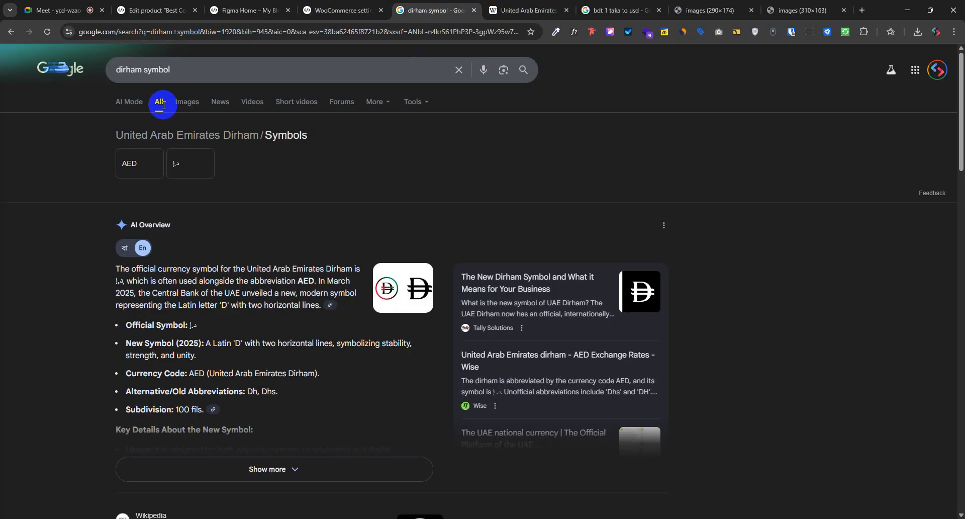
pyautogui.click(194, 106)
pyautogui.scroll(-5, 246, 325)
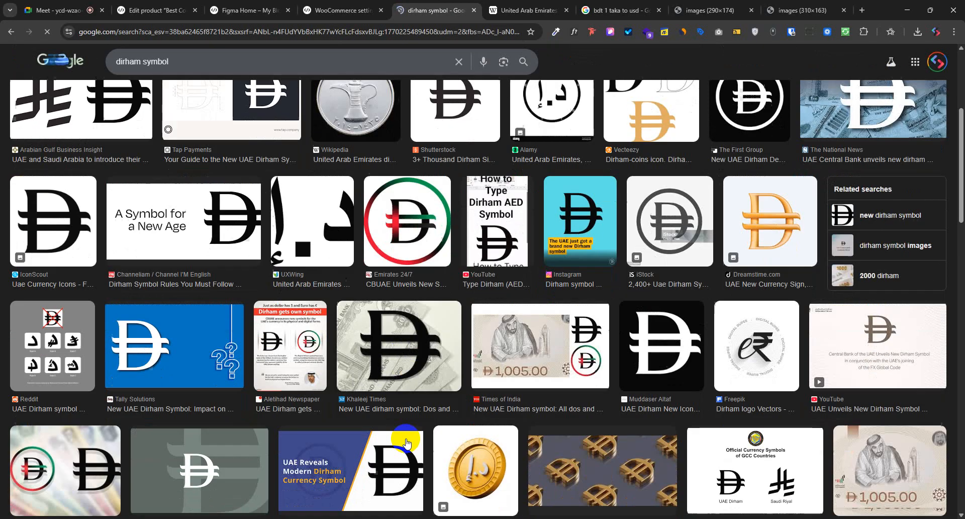
pyautogui.scroll(3, 245, 325)
pyautogui.scroll(2, 245, 325)
pyautogui.press('/')
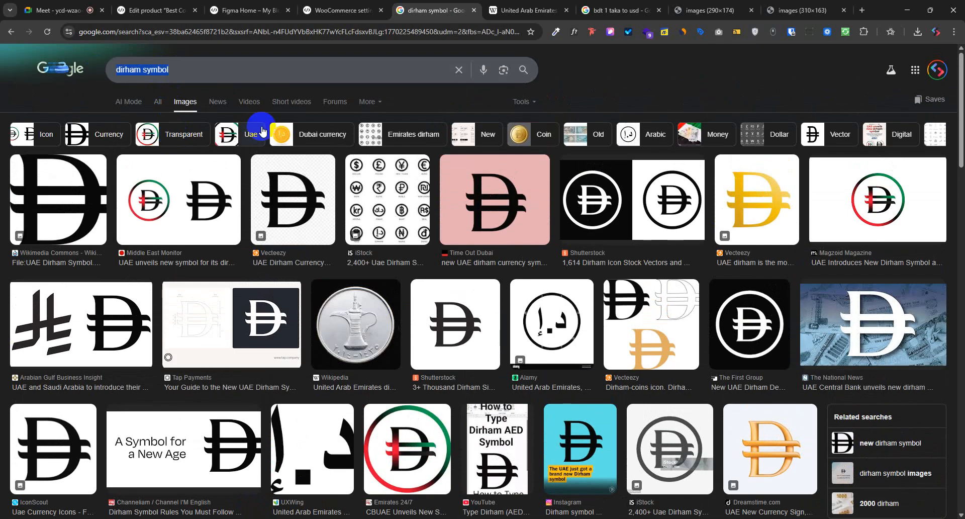
pyautogui.write('dubai ')
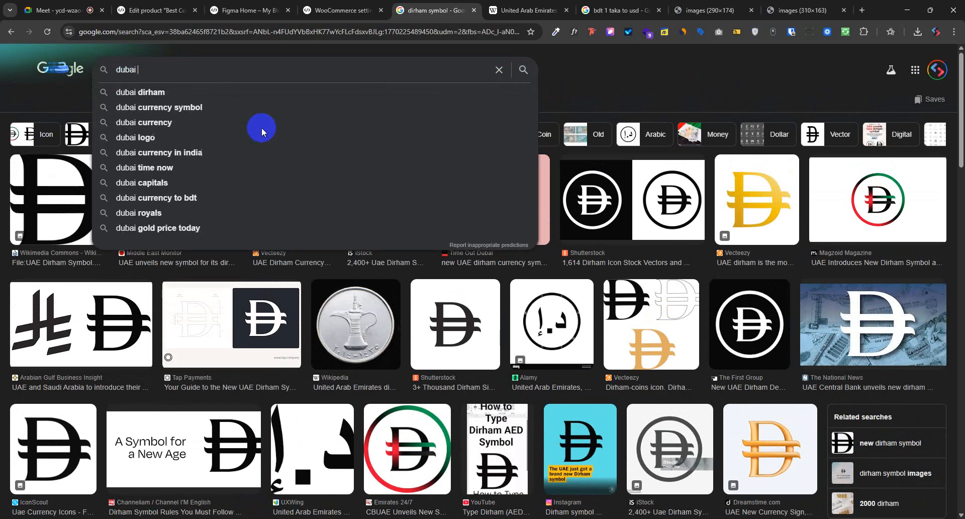
pyautogui.write('f')
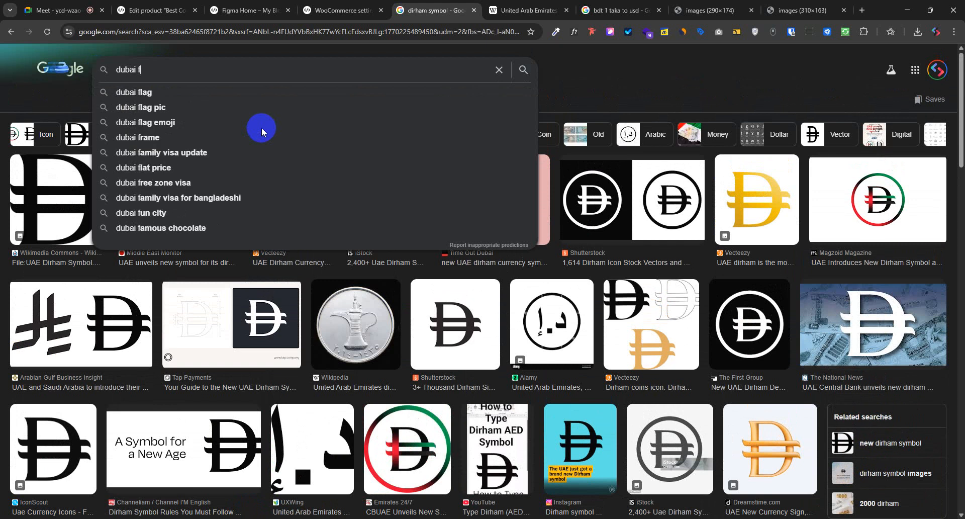
pyautogui.write('lag')
pyautogui.press('Return')
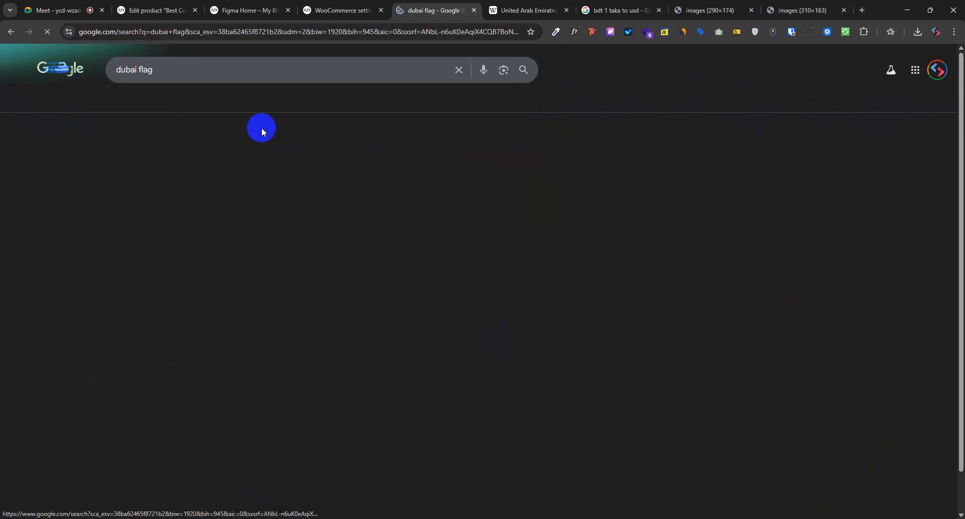
# - Preview the first two flag results and open the full Freepik UAE flag image in a new browser tab
pyautogui.click(119, 214)
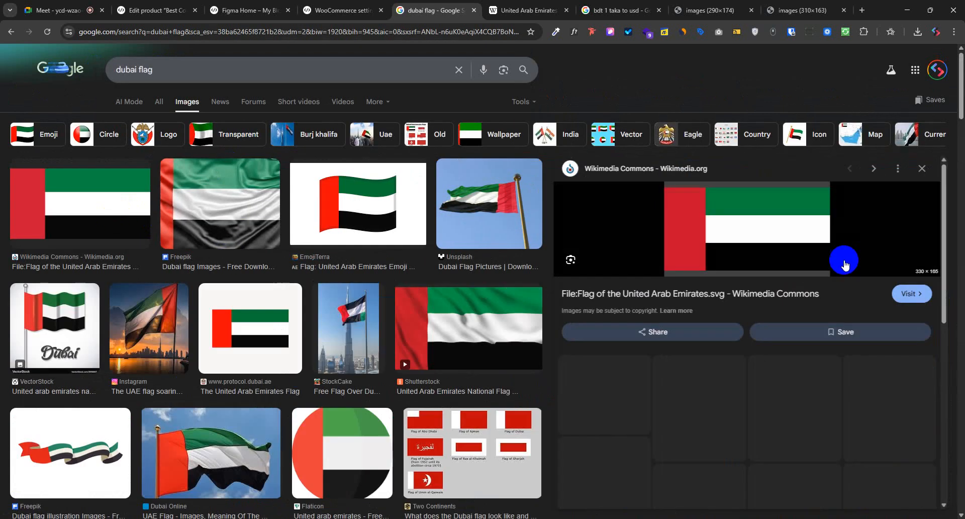
pyautogui.rightClick(738, 219)
pyautogui.click(221, 213)
pyautogui.click(218, 212)
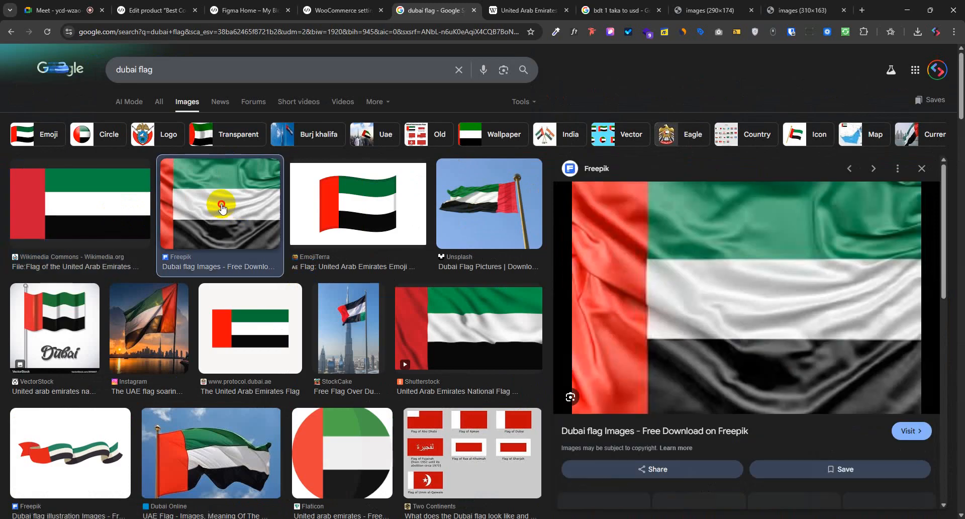
pyautogui.rightClick(741, 206)
pyautogui.click(799, 306)
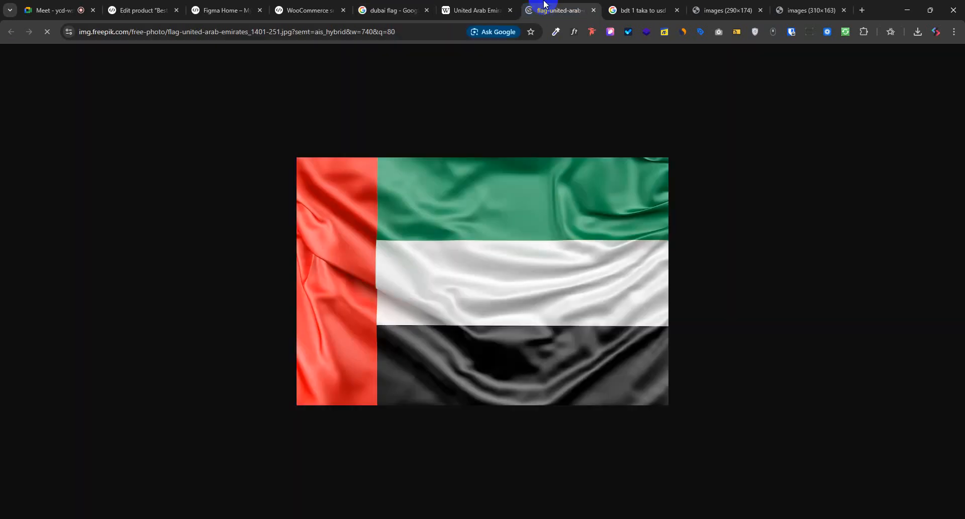
# - Save the UAE flag image to Downloads as flag-united-arab-emirates_1401-251.avif
pyautogui.rightClick(505, 225)
pyautogui.click(525, 260)
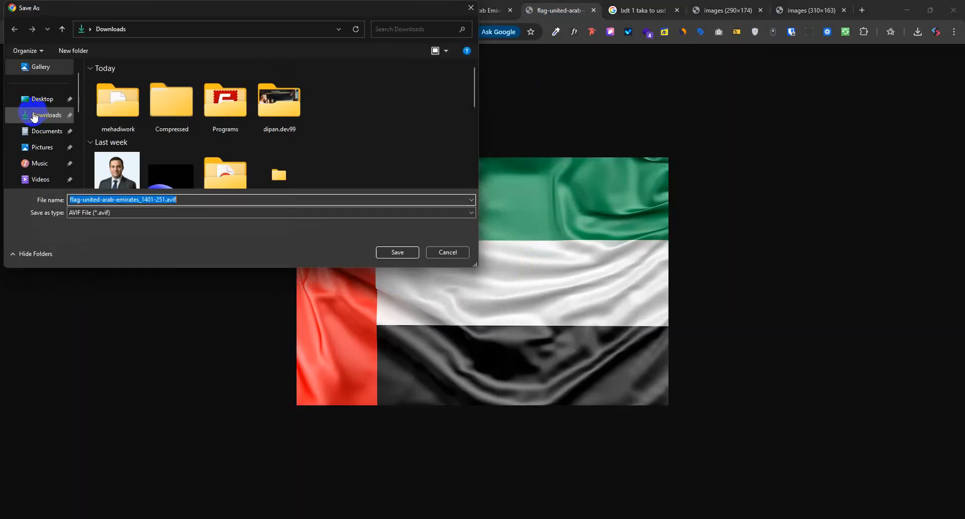
pyautogui.click(512, 317)
pyautogui.click(418, 257)
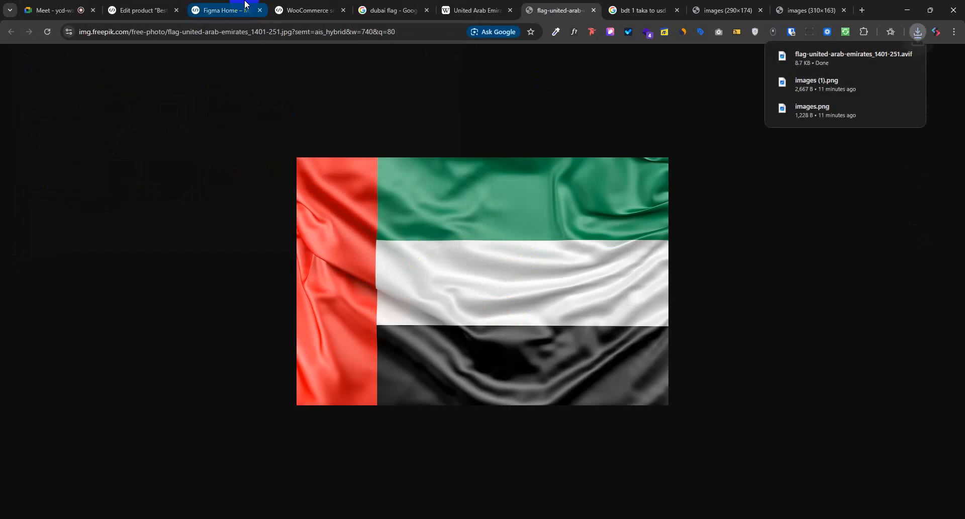
pyautogui.click(216, 9)
pyautogui.click(144, 10)
pyautogui.click(223, 9)
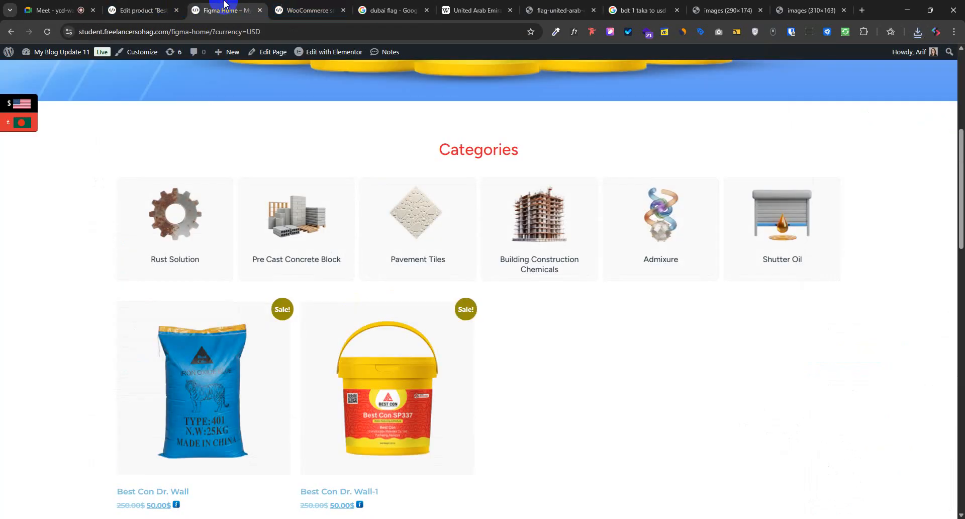
pyautogui.click(562, 7)
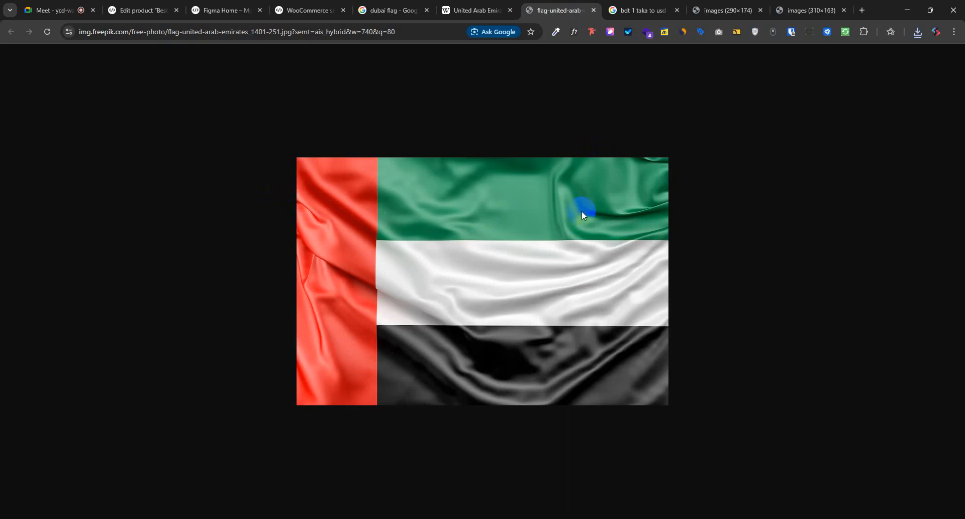
pyautogui.click(224, 9)
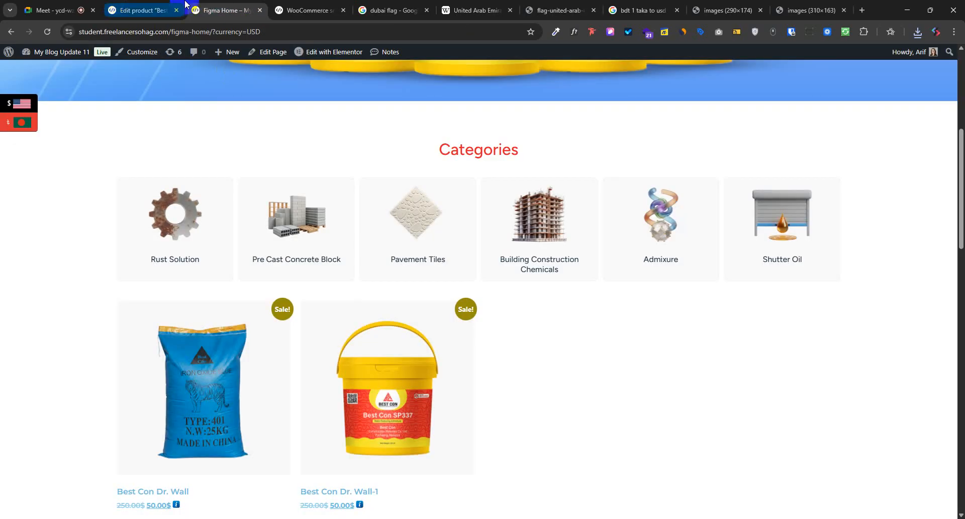
pyautogui.click(155, 10)
pyautogui.click(227, 10)
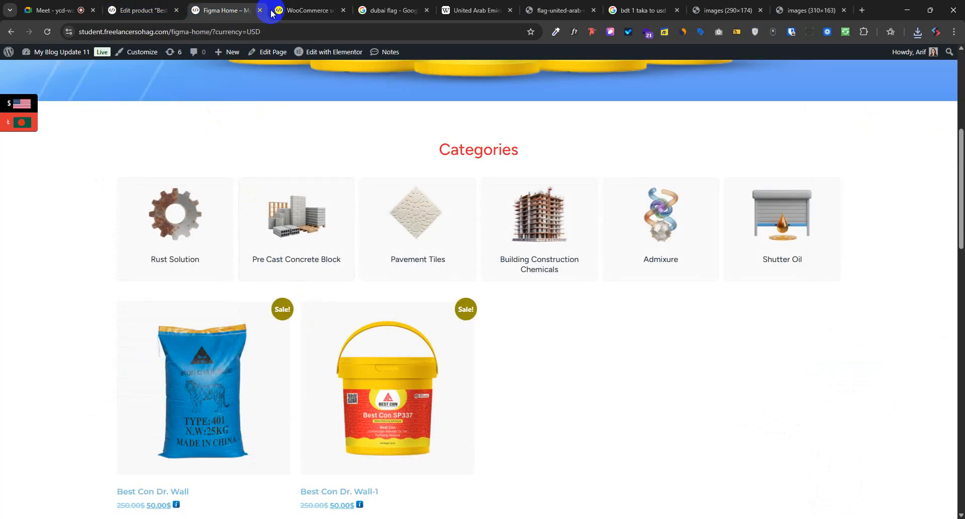
# - In the WooCommerce settings, upload flag-united-arab-emirates_1401-251.avif and select it as the AED currency's flag
pyautogui.click(292, 10)
pyautogui.click(43, 92)
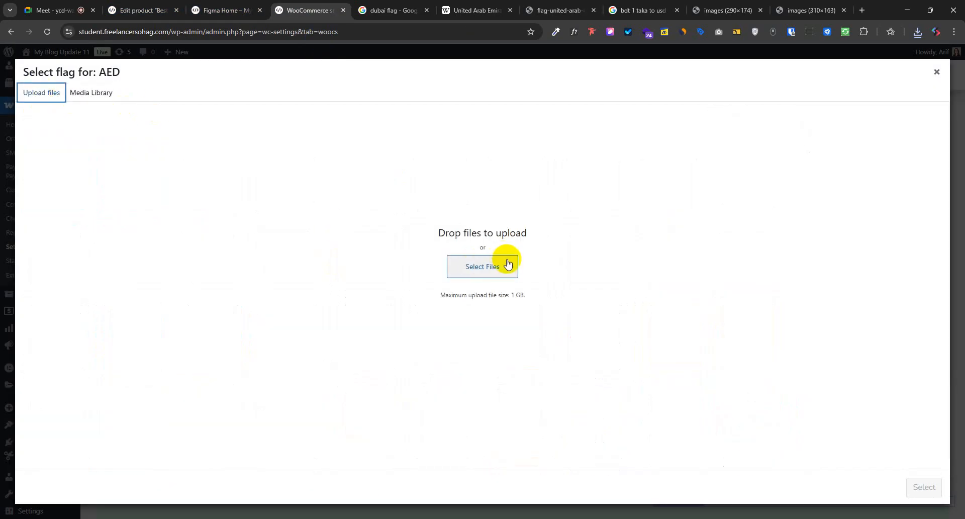
pyautogui.click(507, 263)
pyautogui.click(118, 111)
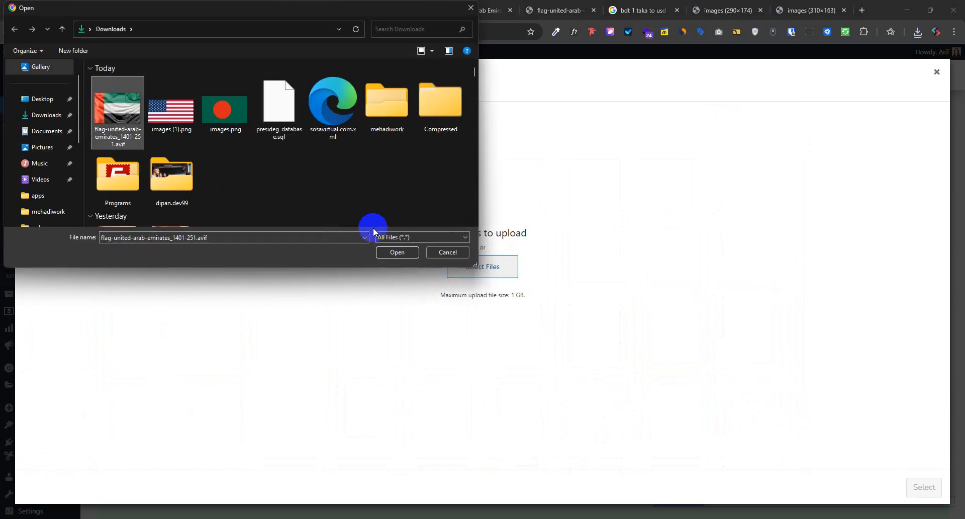
pyautogui.click(397, 252)
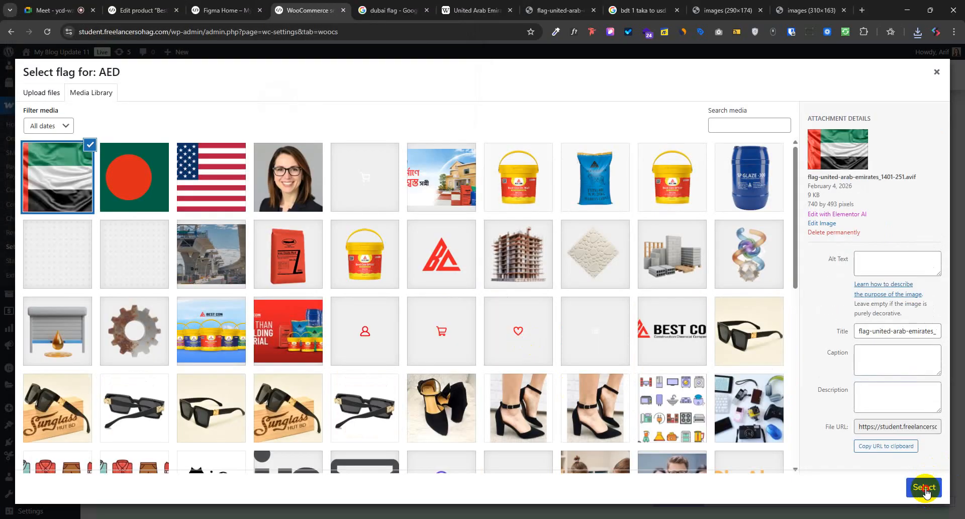
pyautogui.click(924, 487)
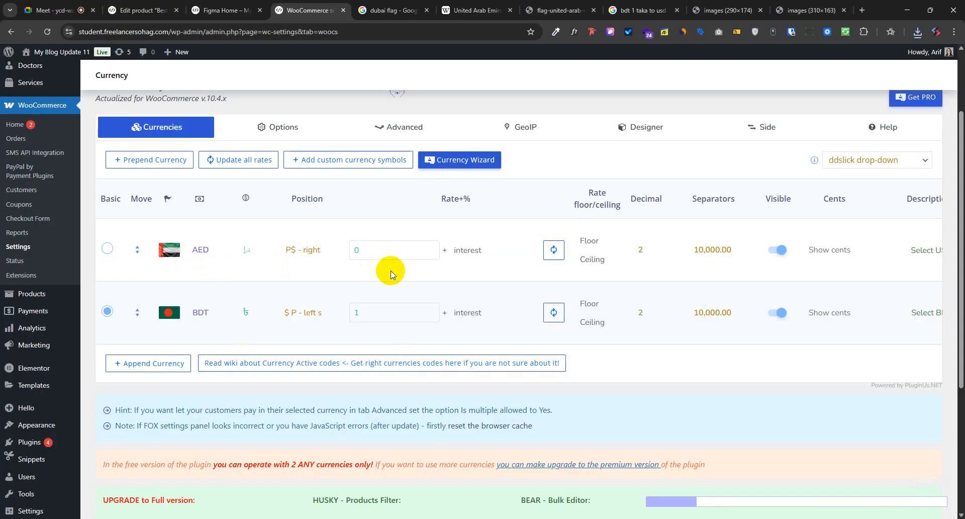
# - Try AED as the basic currency, and switch the basic currency back to BDT
pyautogui.scroll(-4, 217, 428)
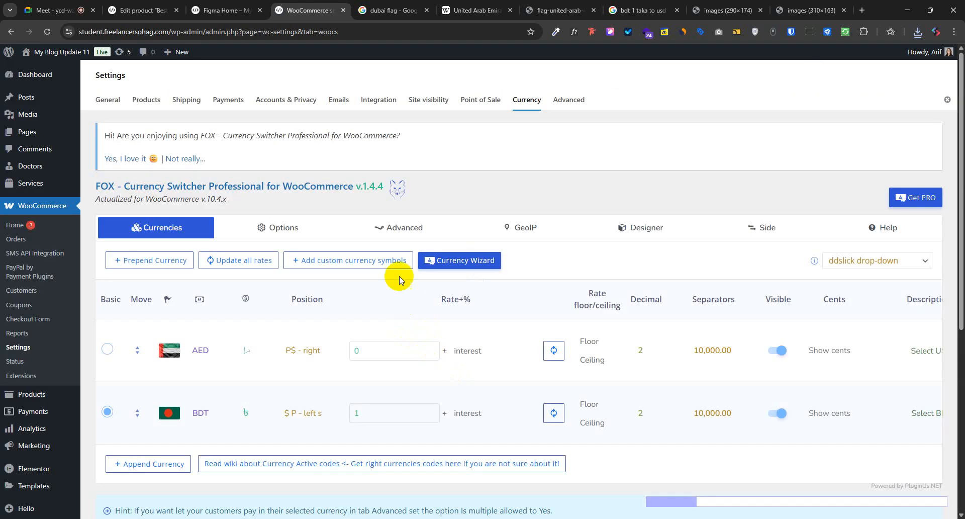
pyautogui.doubleClick(347, 357)
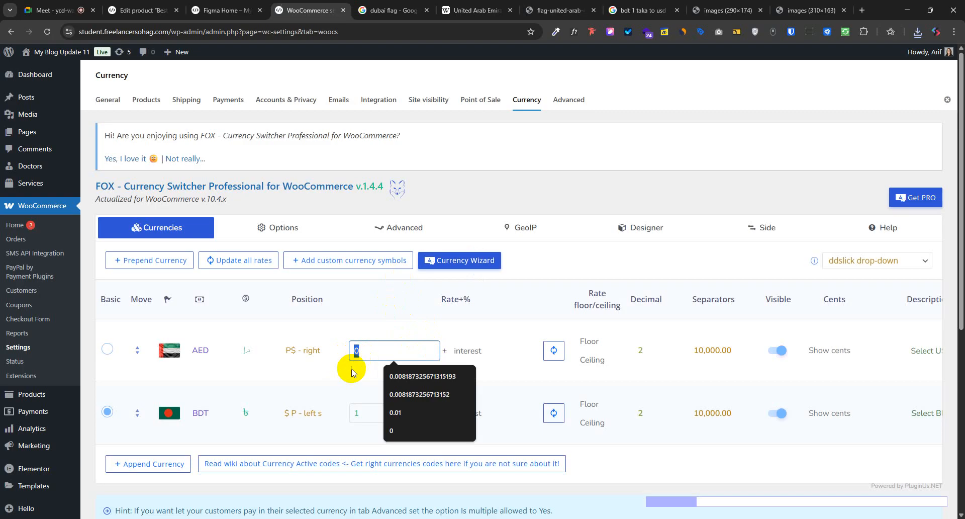
pyautogui.click(352, 376)
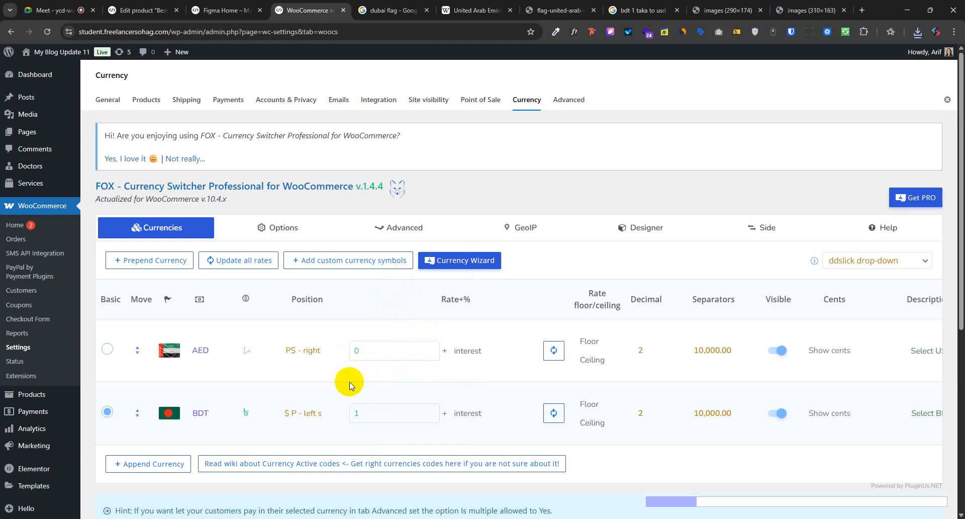
pyautogui.scroll(-2, 352, 380)
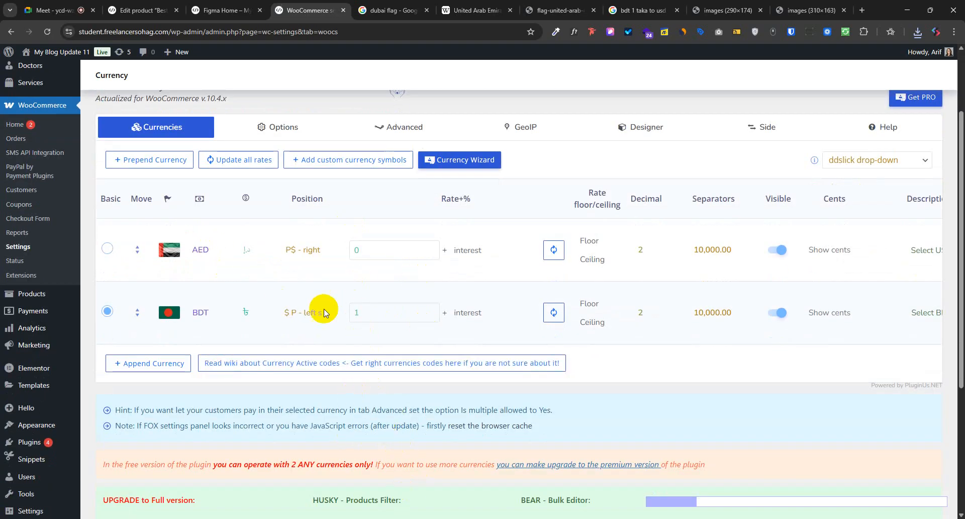
pyautogui.click(106, 249)
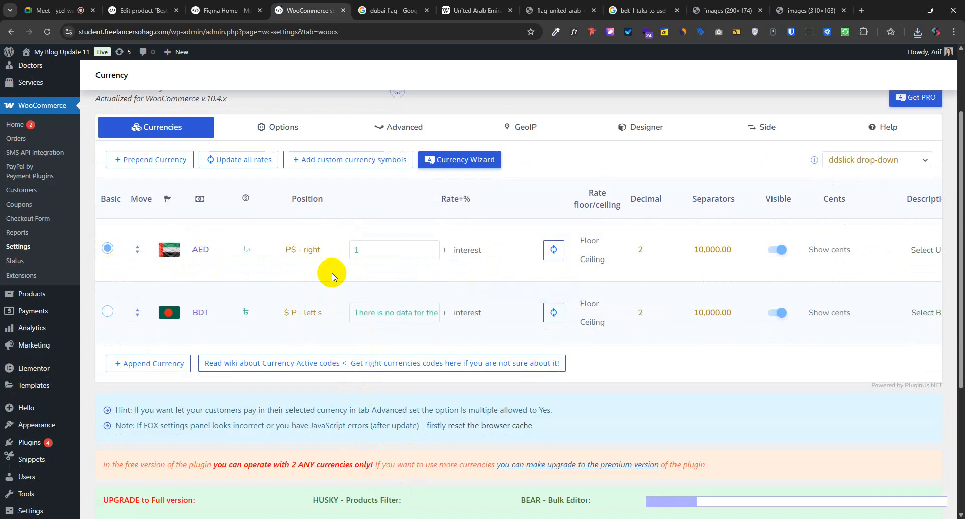
pyautogui.click(107, 311)
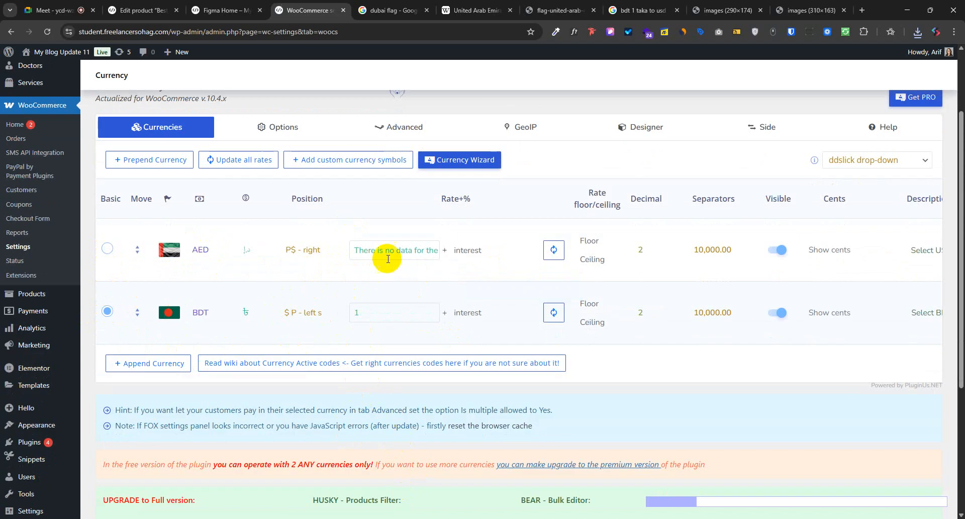
# - Clear the AED row's exchange rate and search Google for "1 taka to dirham"
pyautogui.moveTo(358, 250); pyautogui.dragTo(452, 269)
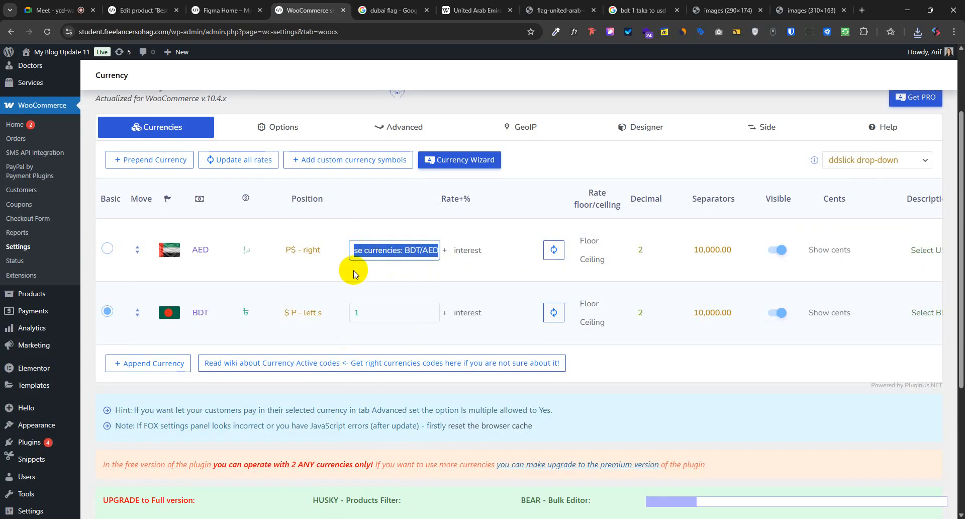
pyautogui.press('BackSpace')
pyautogui.click(393, 4)
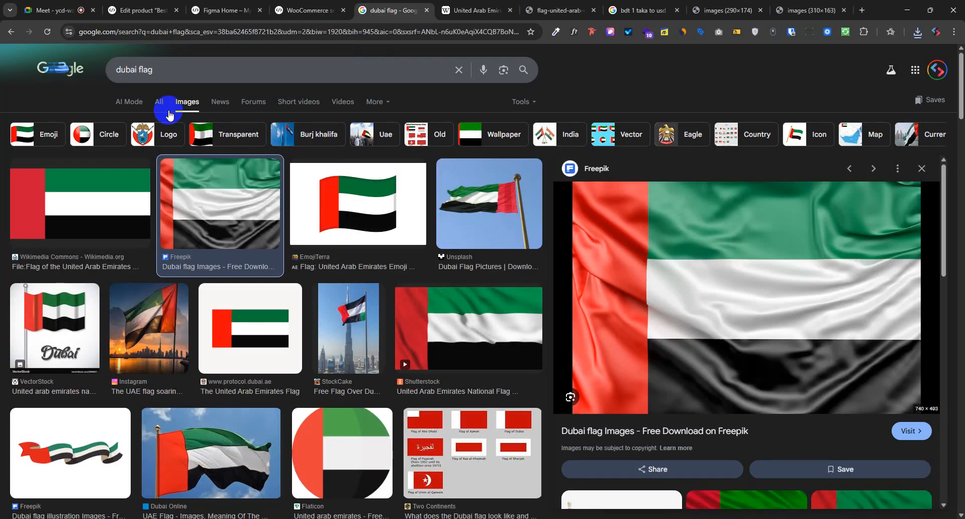
pyautogui.click(159, 101)
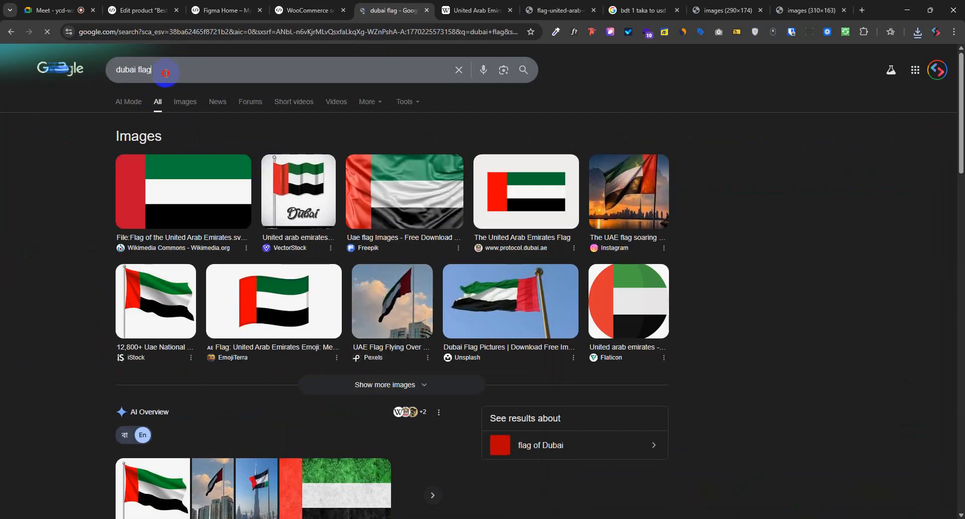
pyautogui.moveTo(159, 71); pyautogui.dragTo(89, 79)
pyautogui.press('BackSpace')
pyautogui.write('1 takk')
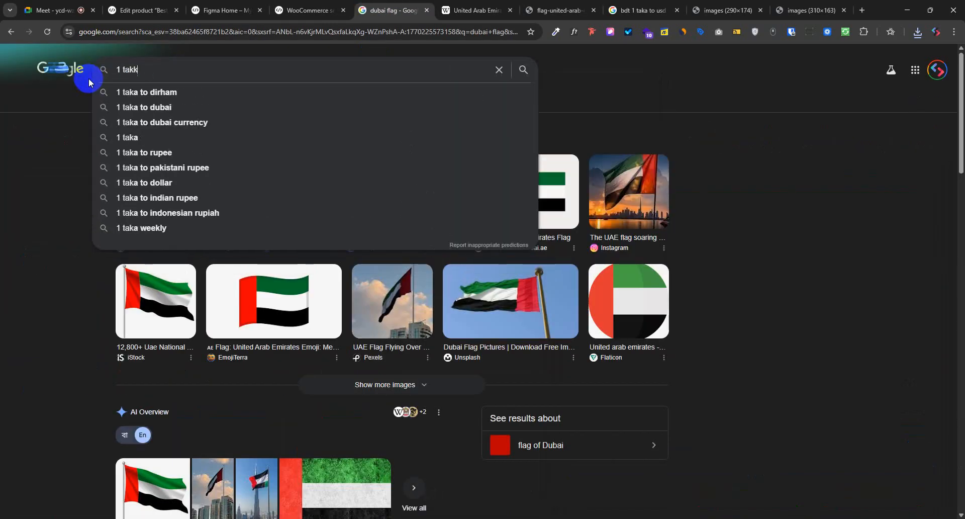
pyautogui.press('BackSpace')
pyautogui.write('a to')
pyautogui.press('Down')
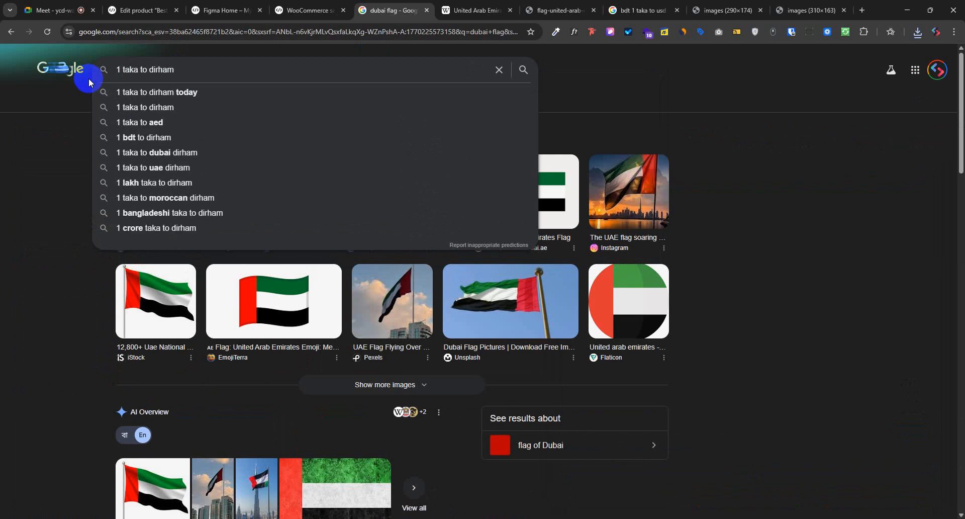
pyautogui.press('Return')
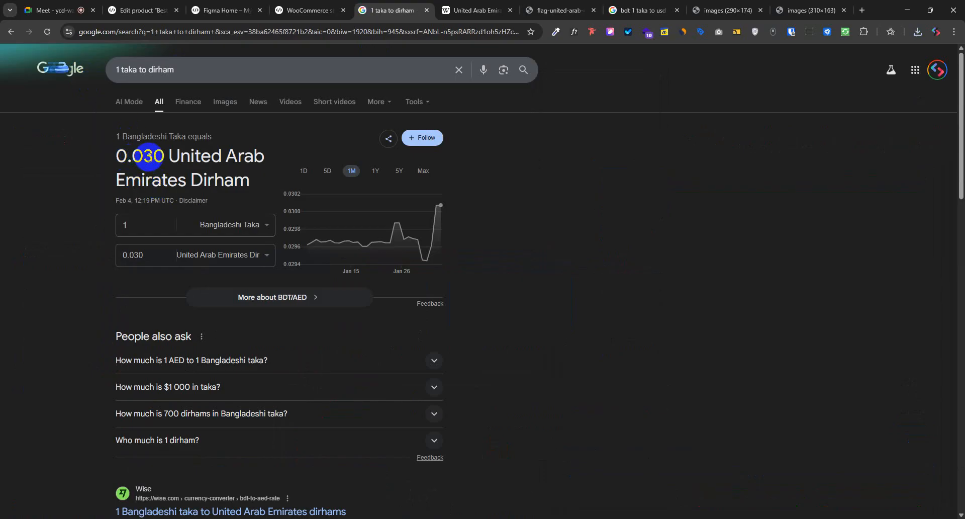
# - Copy the 0.030 taka-to-dirham rate from the search result into the AED row's exchange rate and save the currency settings
pyautogui.moveTo(162, 156); pyautogui.dragTo(104, 159)
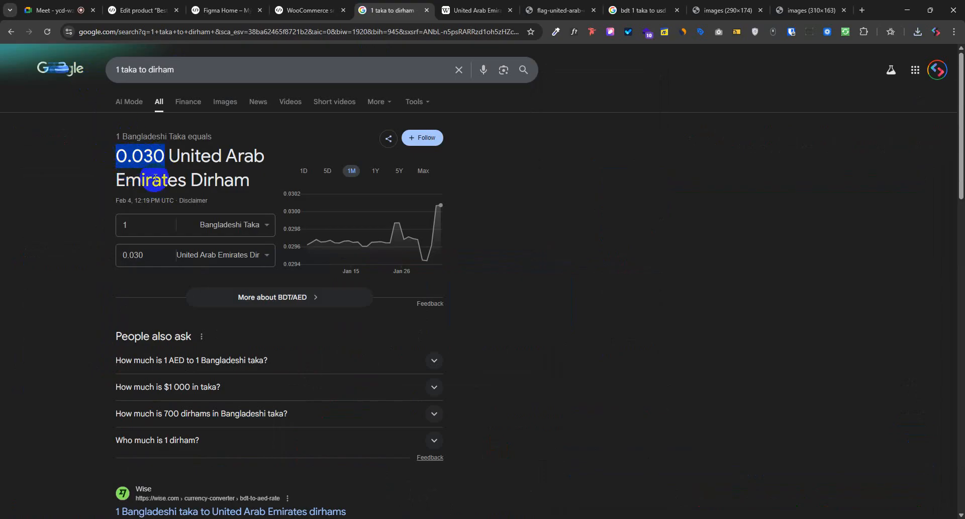
pyautogui.click(224, 11)
pyautogui.click(151, 10)
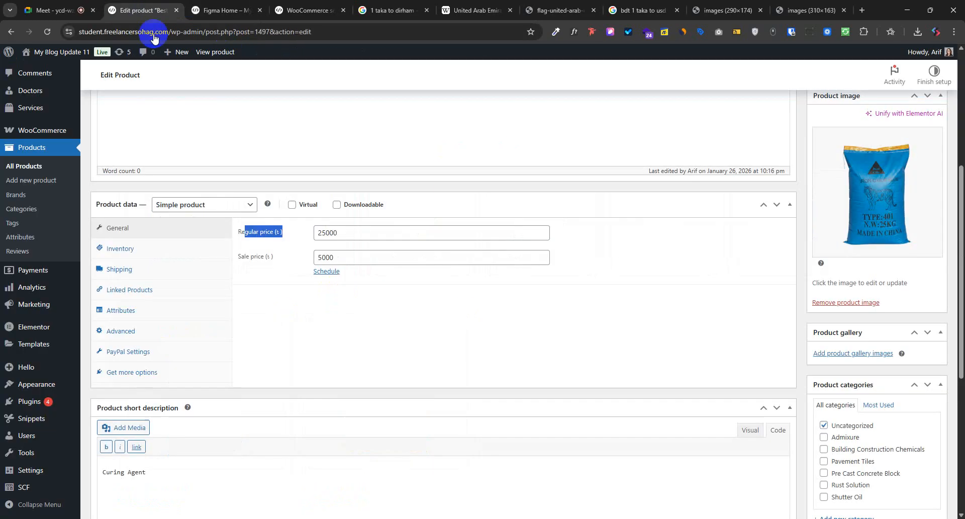
pyautogui.click(224, 10)
pyautogui.click(306, 10)
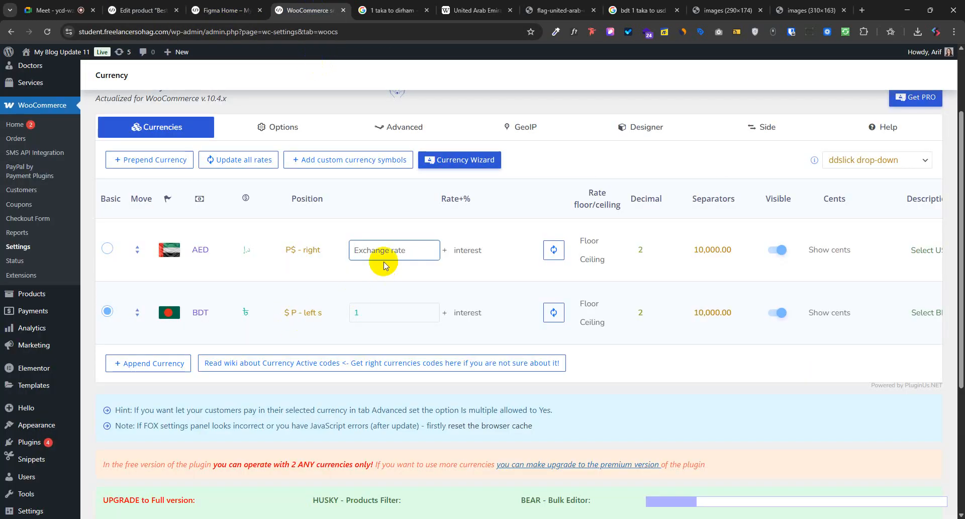
pyautogui.scroll(-5, 482, 337)
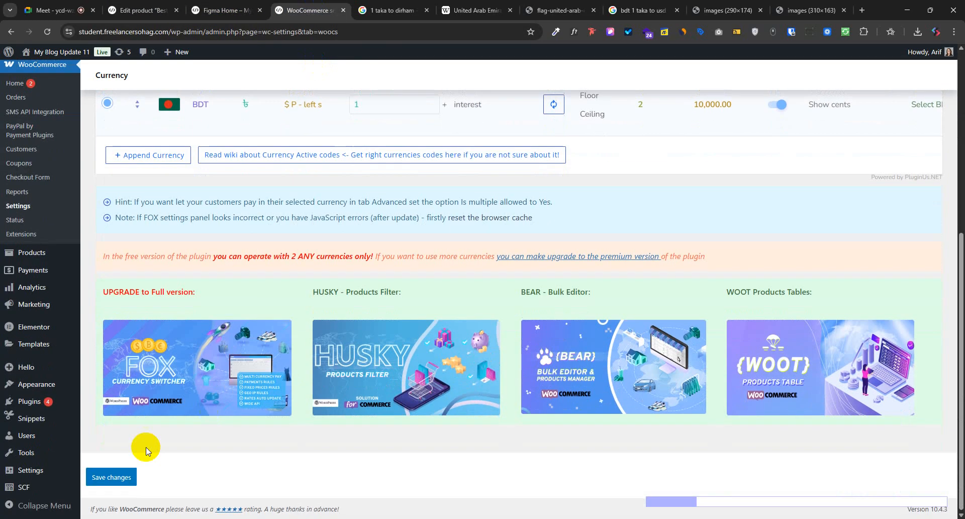
pyautogui.click(117, 476)
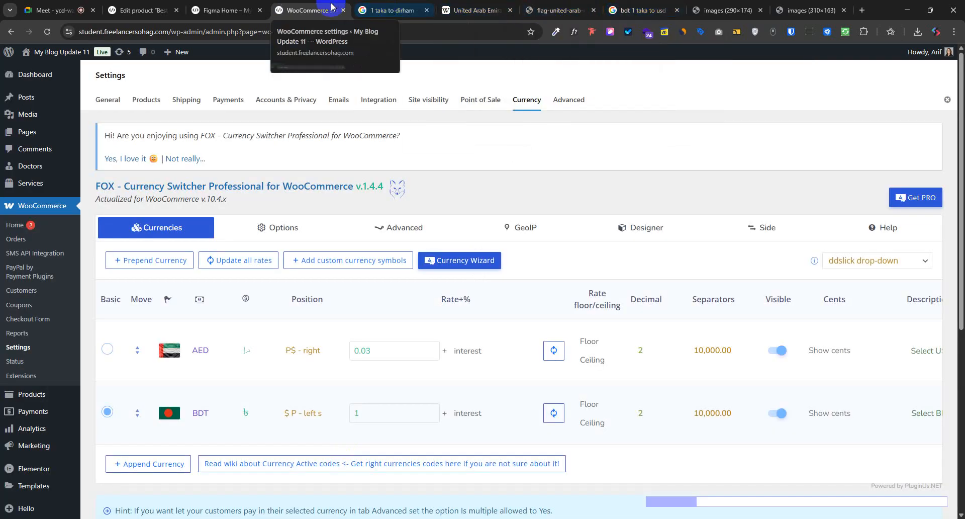
# - Switch the storefront home page to AED and check the product prices below the categories
pyautogui.click(223, 10)
pyautogui.click(62, 52)
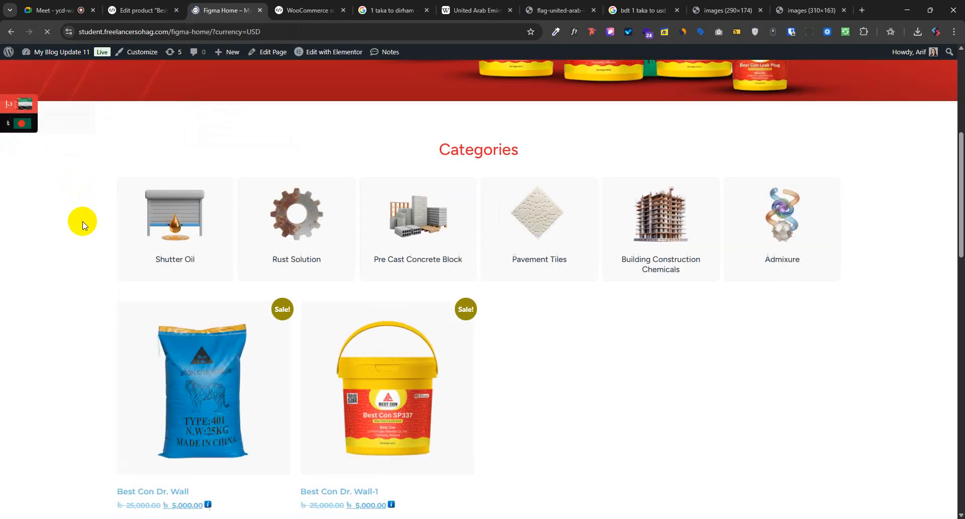
pyautogui.scroll(-2, 138, 296)
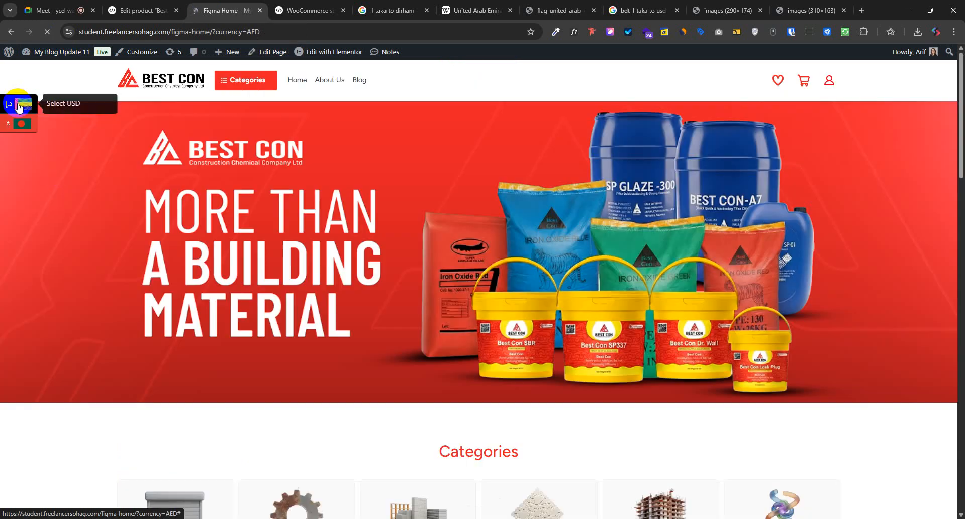
pyautogui.scroll(-10, 209, 360)
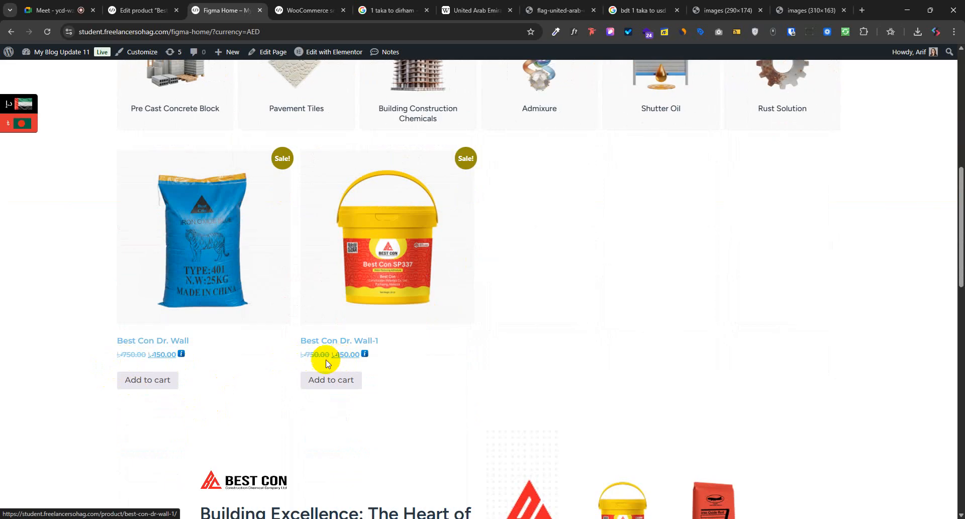
# - Add Best Con Dr. Wall-1 to the cart and proceed from the cart to checkout
pyautogui.click(335, 380)
pyautogui.click(395, 379)
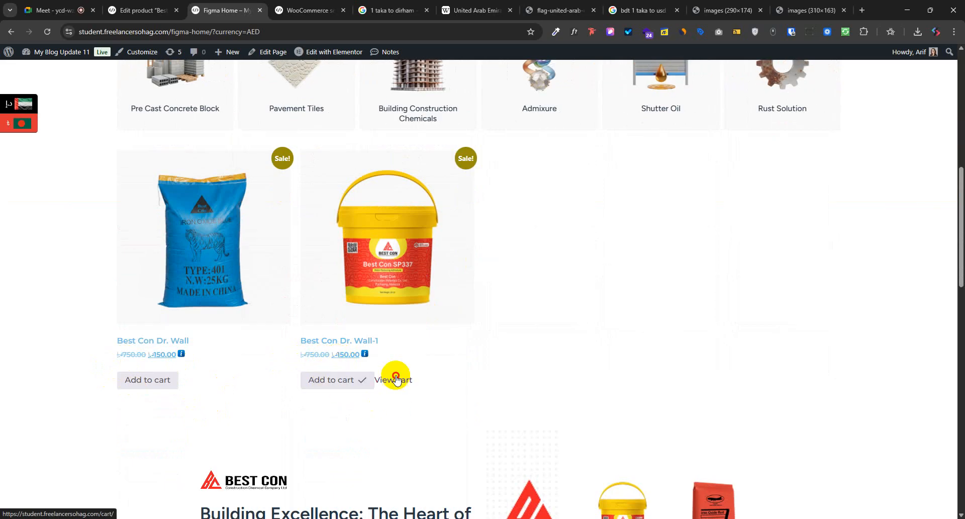
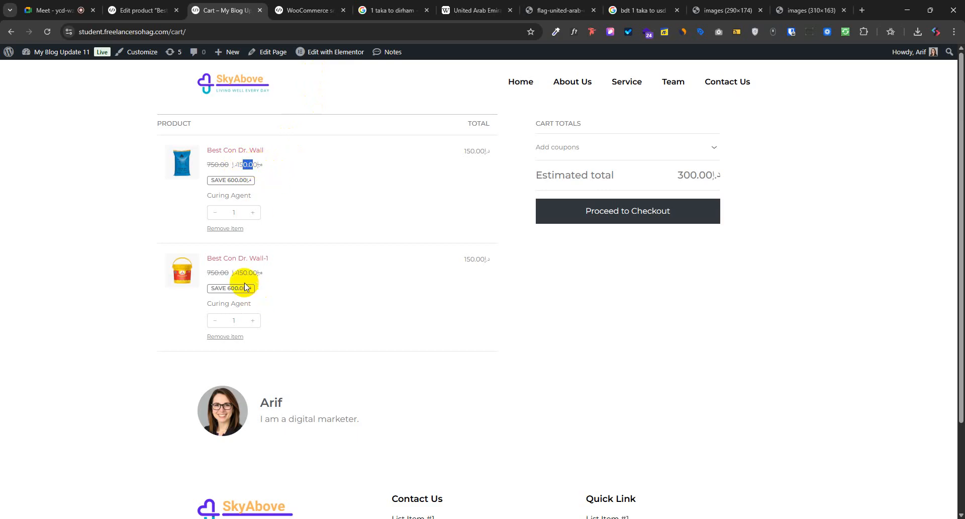
pyautogui.doubleClick(246, 164)
pyautogui.click(636, 221)
pyautogui.click(628, 215)
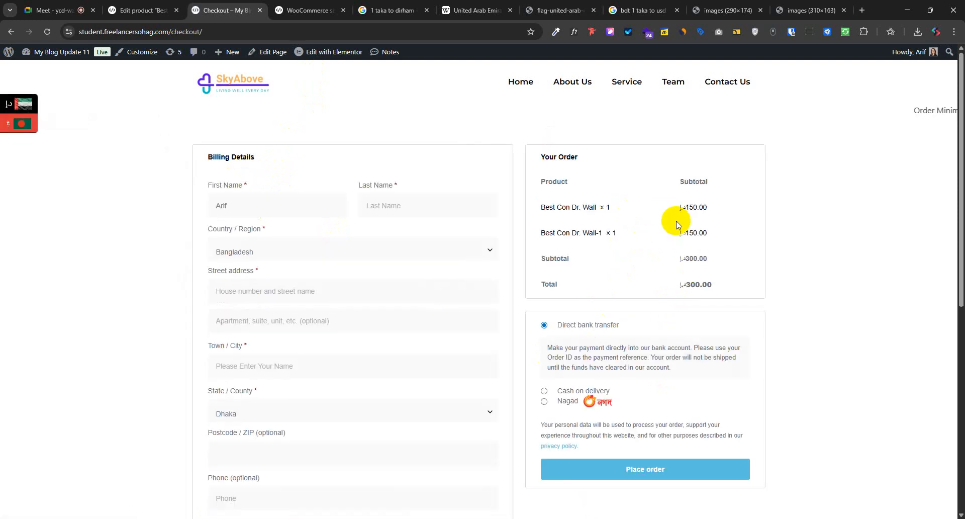
# - Check the product prices, subtotal, total and payment methods in the checkout order summary
pyautogui.moveTo(689, 210); pyautogui.dragTo(696, 288)
pyautogui.scroll(-4, 551, 468)
pyautogui.scroll(3, 502, 339)
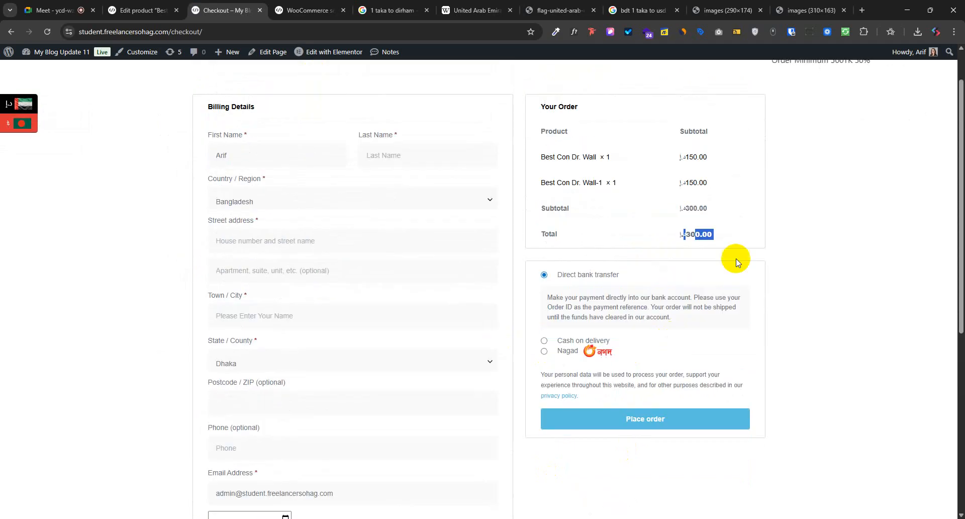
pyautogui.moveTo(706, 208); pyautogui.dragTo(731, 244)
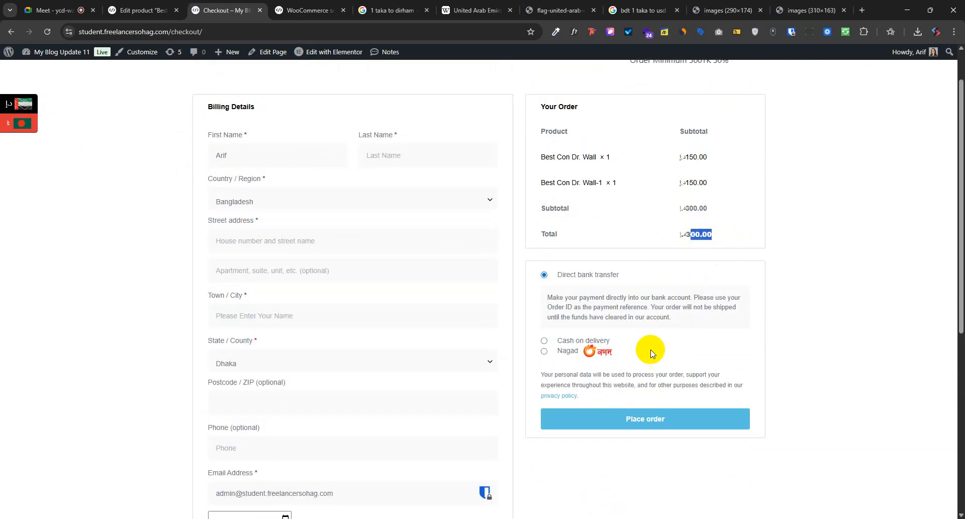
pyautogui.moveTo(634, 307); pyautogui.dragTo(689, 319)
pyautogui.click(706, 401)
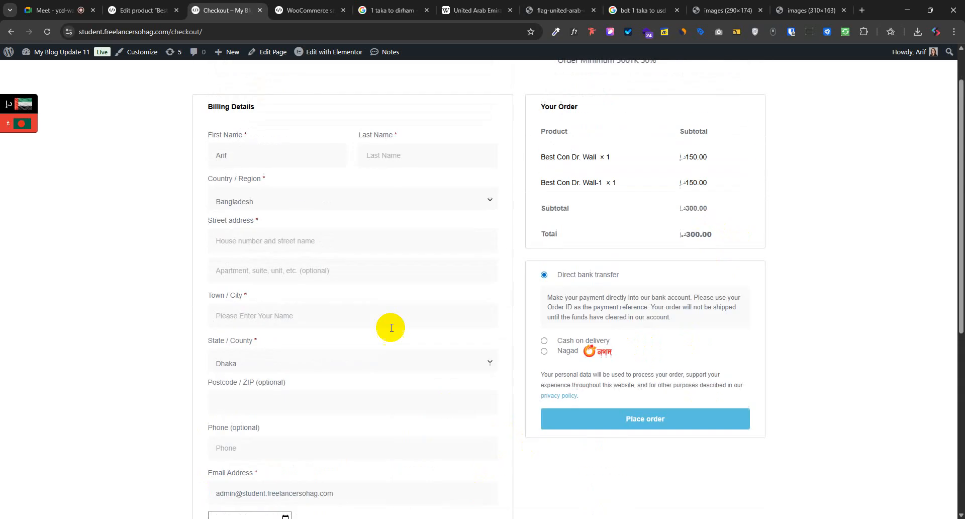
pyautogui.scroll(1, 387, 327)
# - Go from the product editor to WooCommerce's Currency settings and review the AED and BDT rows
pyautogui.click(144, 10)
pyautogui.scroll(5, 511, 352)
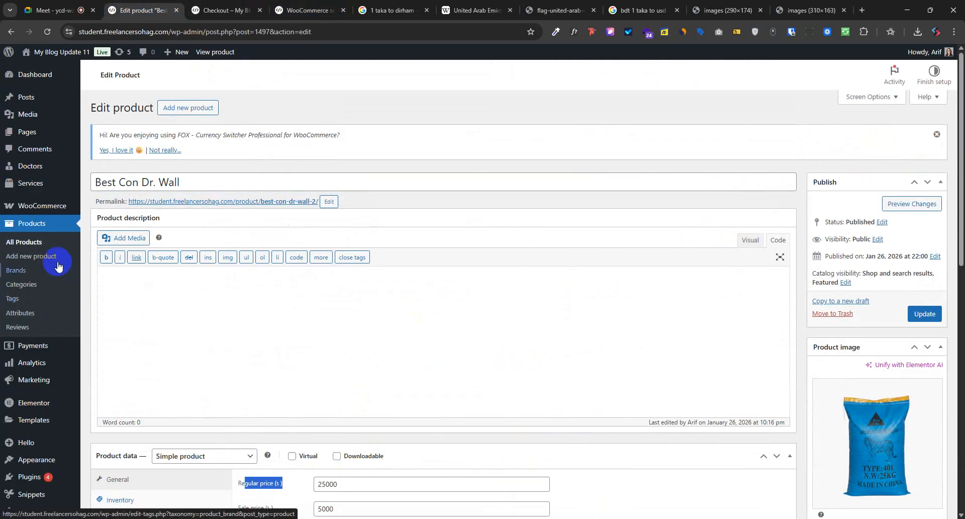
pyautogui.moveTo(43, 206)
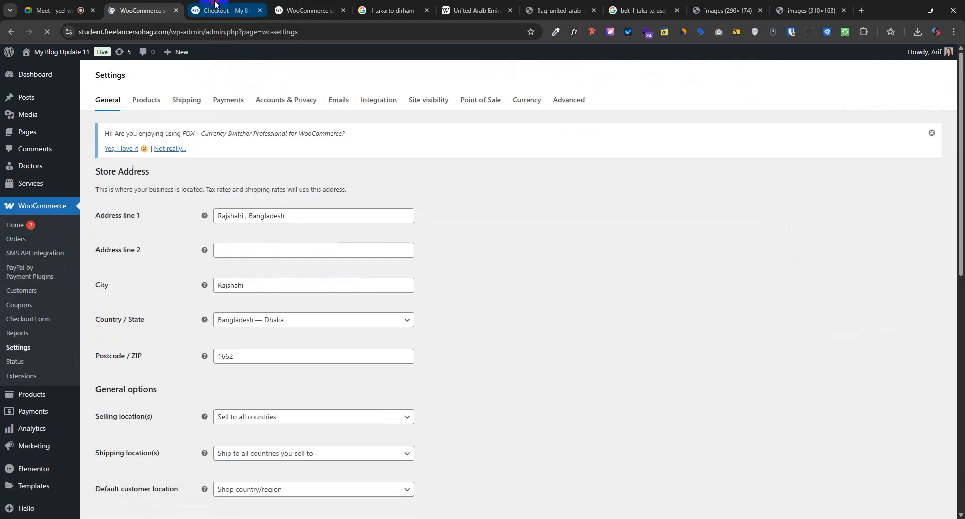
pyautogui.hotkey('ctrl', 'Tab')
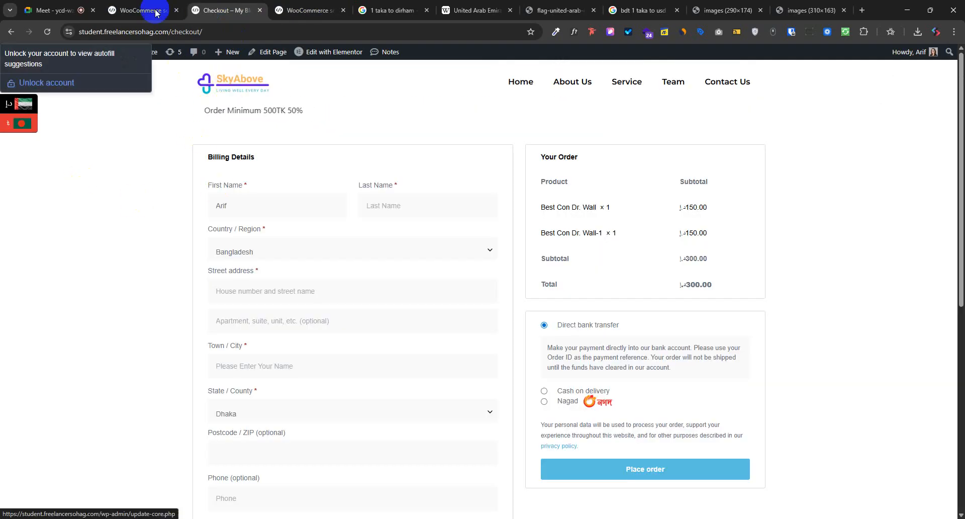
pyautogui.click(137, 10)
pyautogui.click(518, 106)
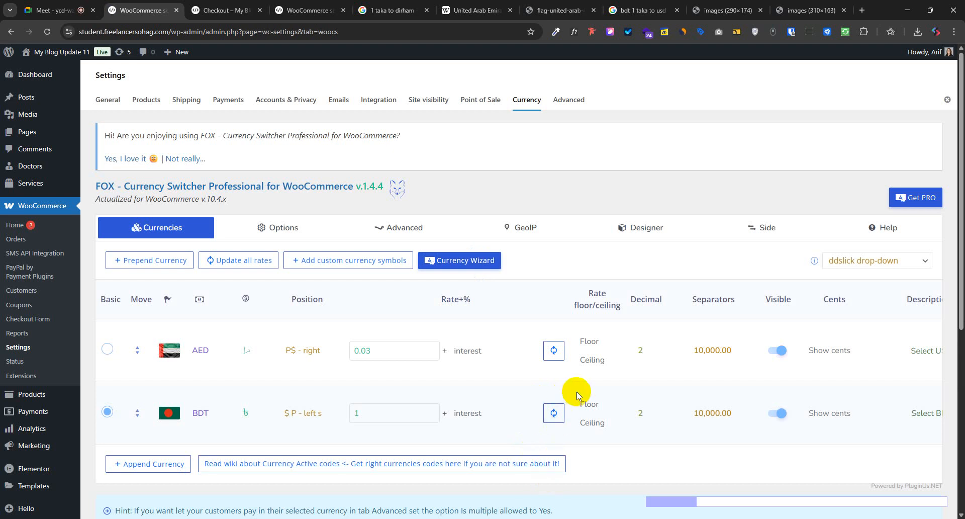
pyautogui.scroll(-2, 563, 387)
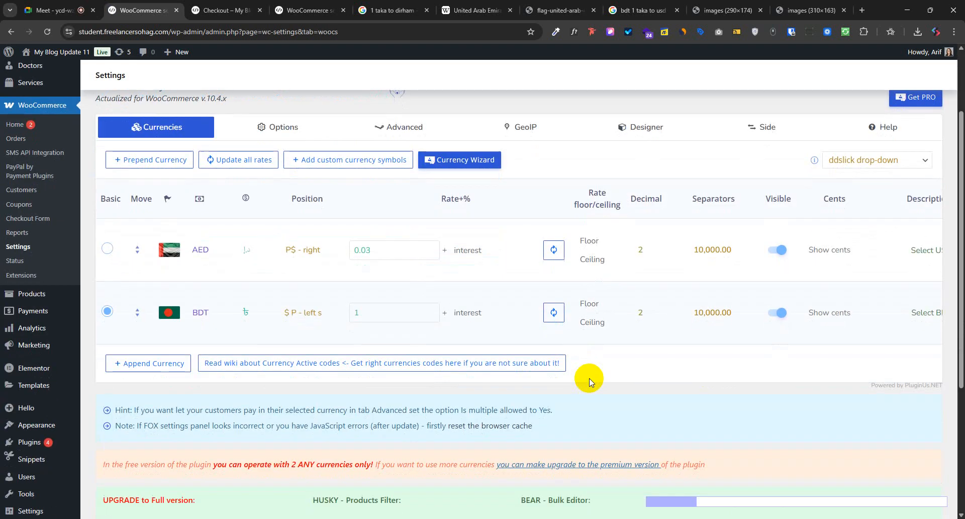
pyautogui.scroll(2, 542, 369)
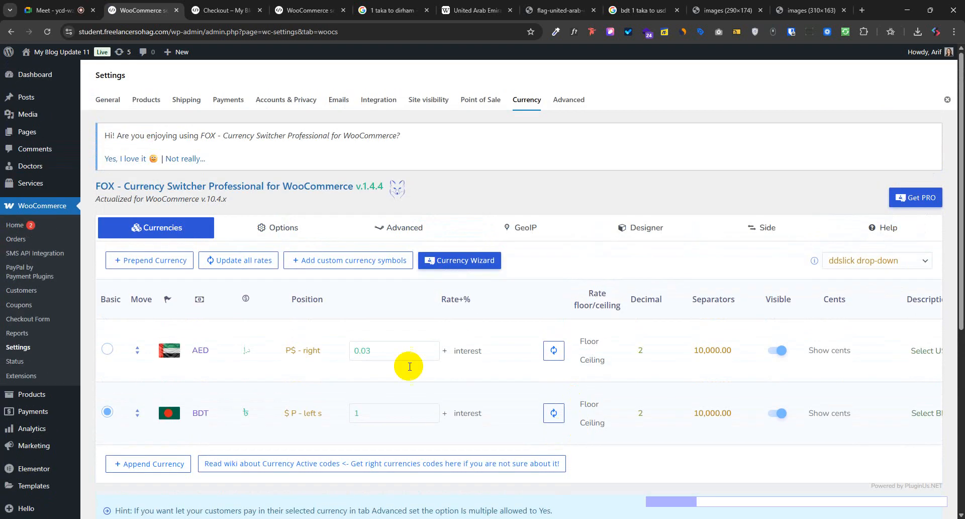
# - Look through the currency switcher's Options and Advanced settings
pyautogui.click(289, 230)
pyautogui.scroll(-6, 416, 349)
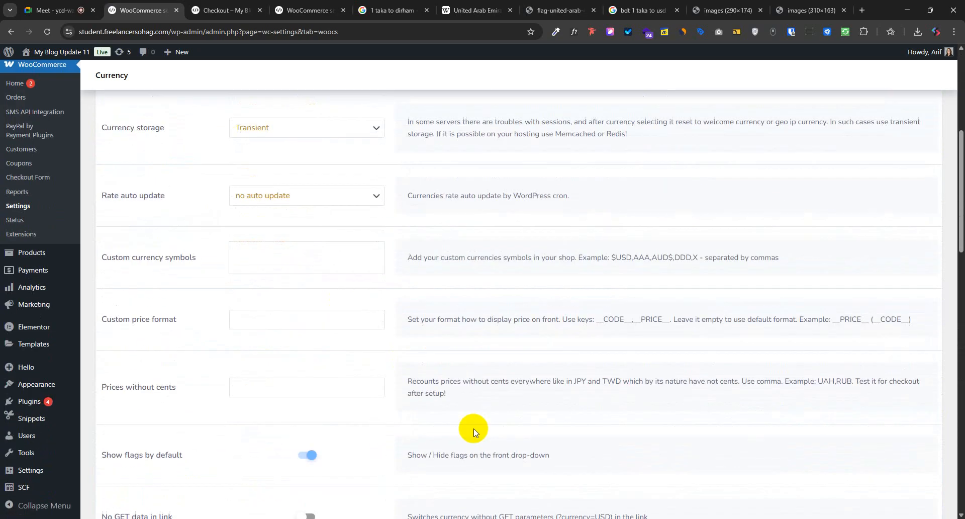
pyautogui.scroll(6, 413, 427)
pyautogui.click(415, 240)
pyautogui.scroll(-5, 442, 425)
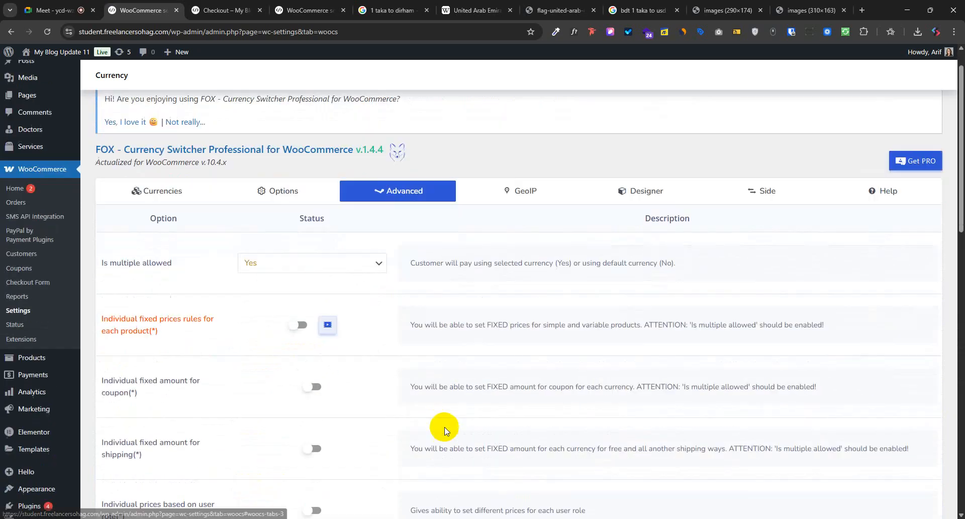
pyautogui.scroll(-3, 453, 454)
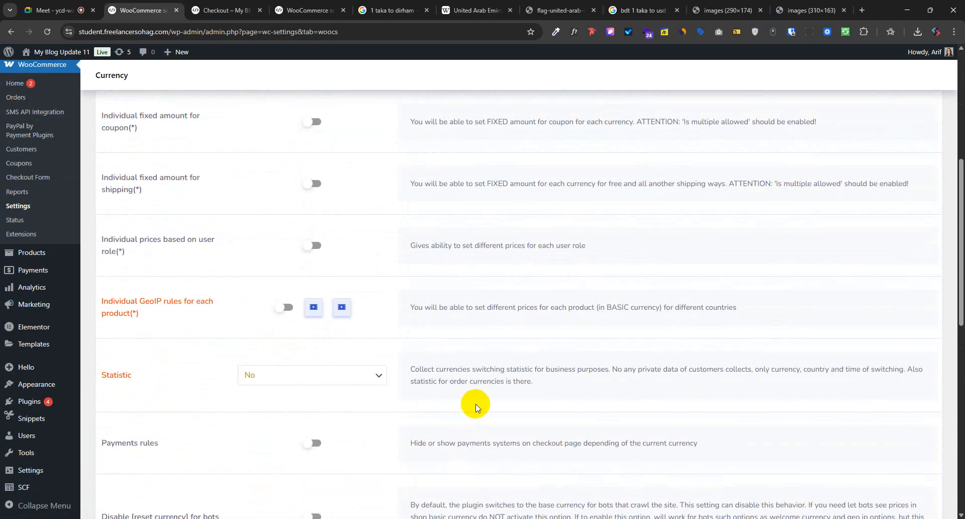
pyautogui.scroll(-5, 468, 412)
pyautogui.scroll(13, 410, 322)
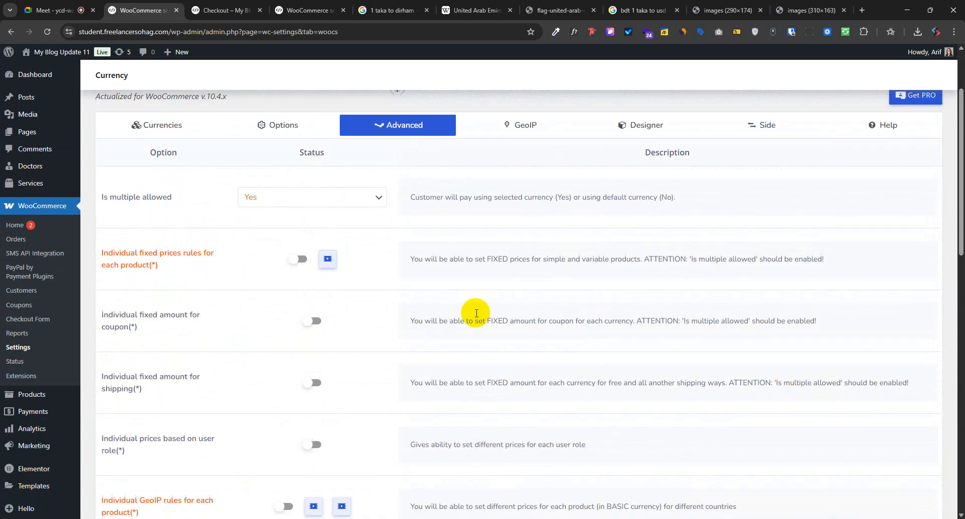
# - Skim the tutorial video on individual fixed prices rules for each product, and close its page
pyautogui.click(328, 362)
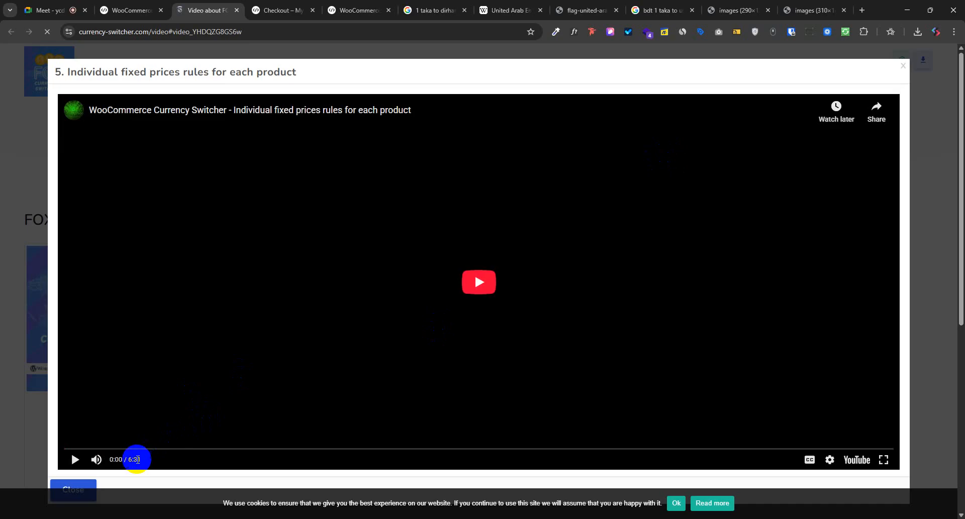
pyautogui.moveTo(221, 448); pyautogui.dragTo(225, 447)
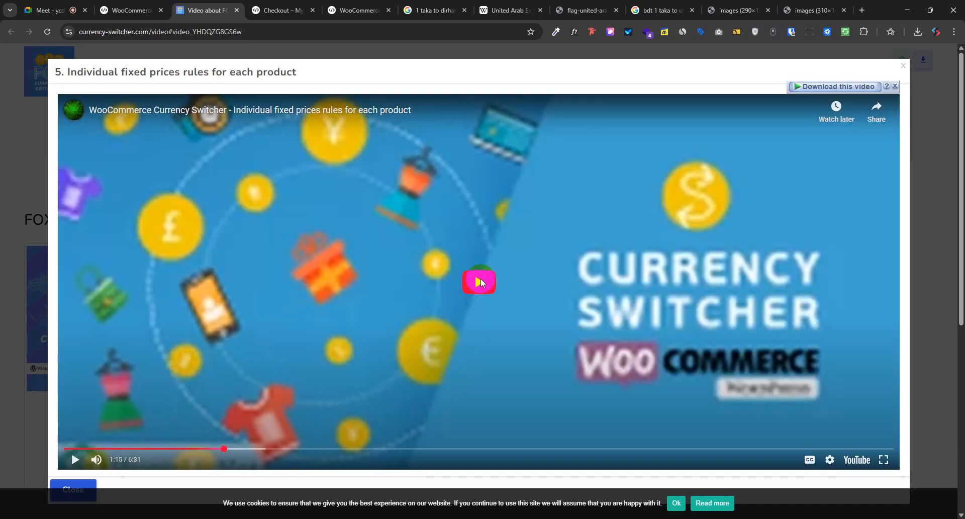
pyautogui.click(479, 281)
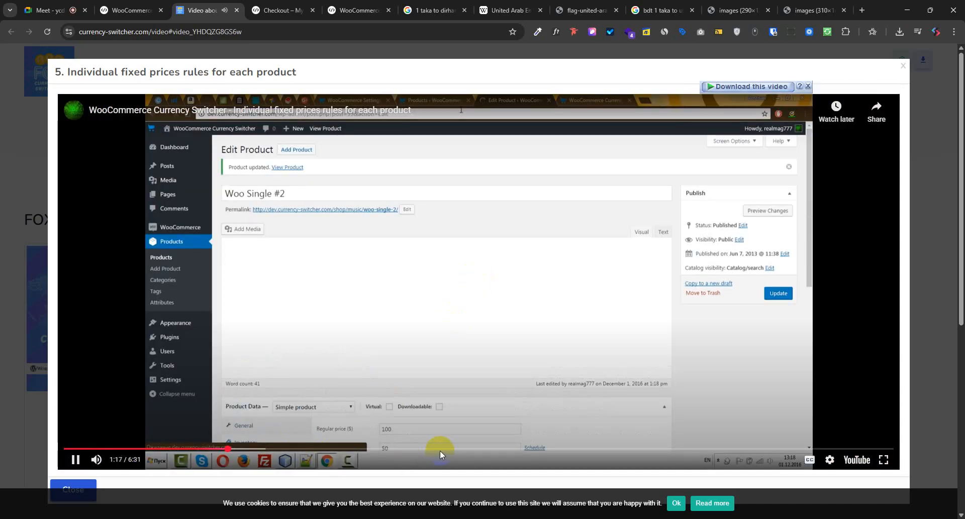
pyautogui.click(422, 449)
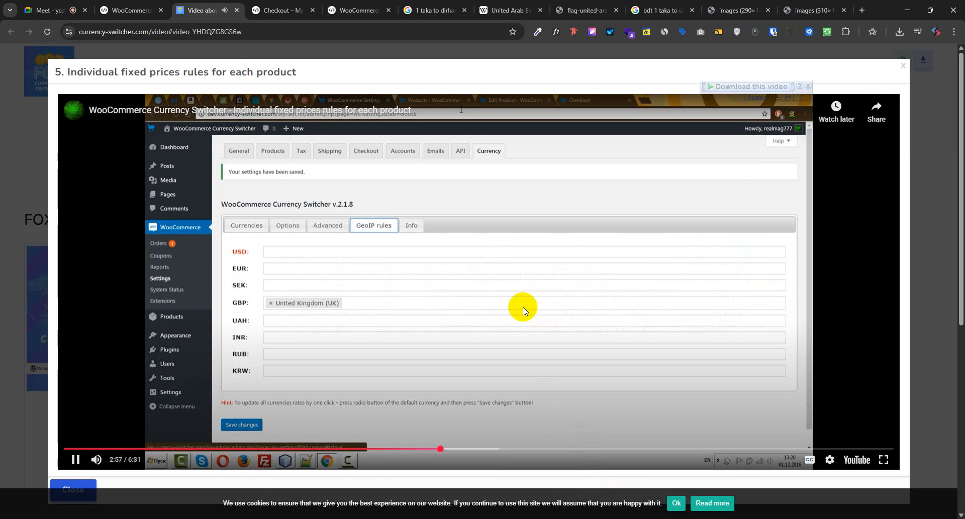
pyautogui.click(508, 259)
pyautogui.click(903, 66)
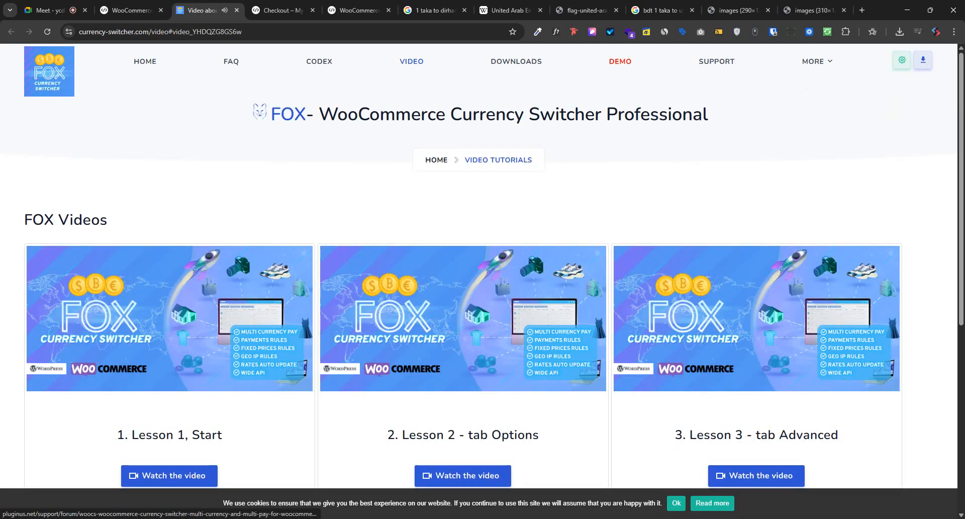
pyautogui.click(131, 10)
pyautogui.click(237, 10)
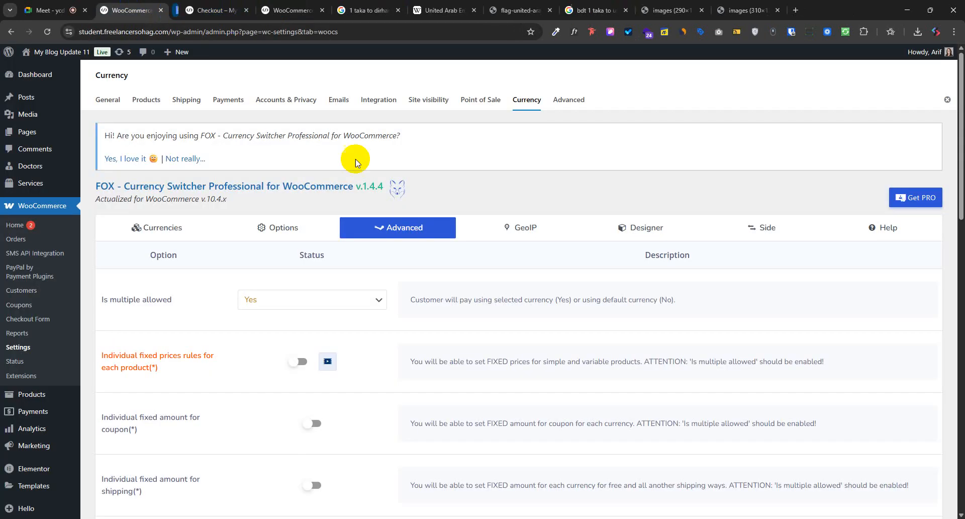
# - Review the rest of the Advanced settings and the GeoIP rules and profiles of the currency switcher
pyautogui.scroll(-14, 470, 267)
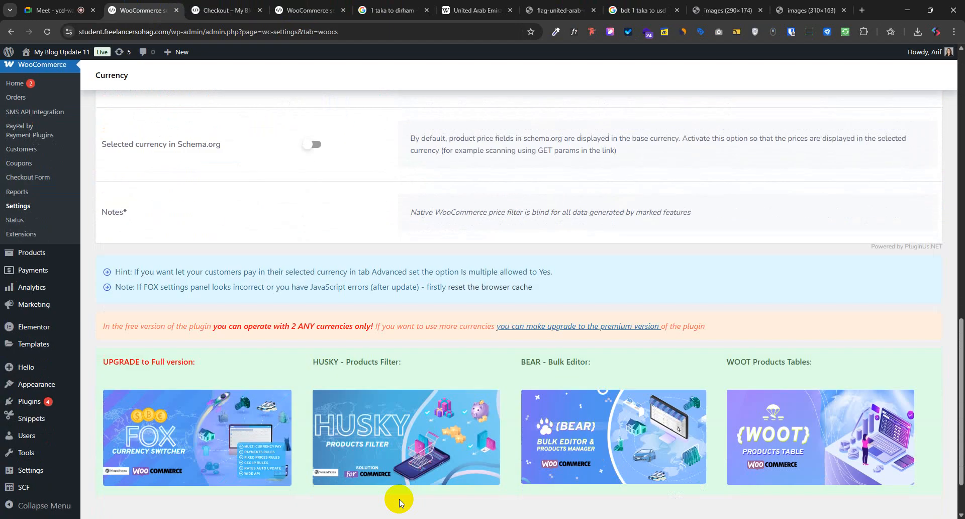
pyautogui.scroll(14, 399, 498)
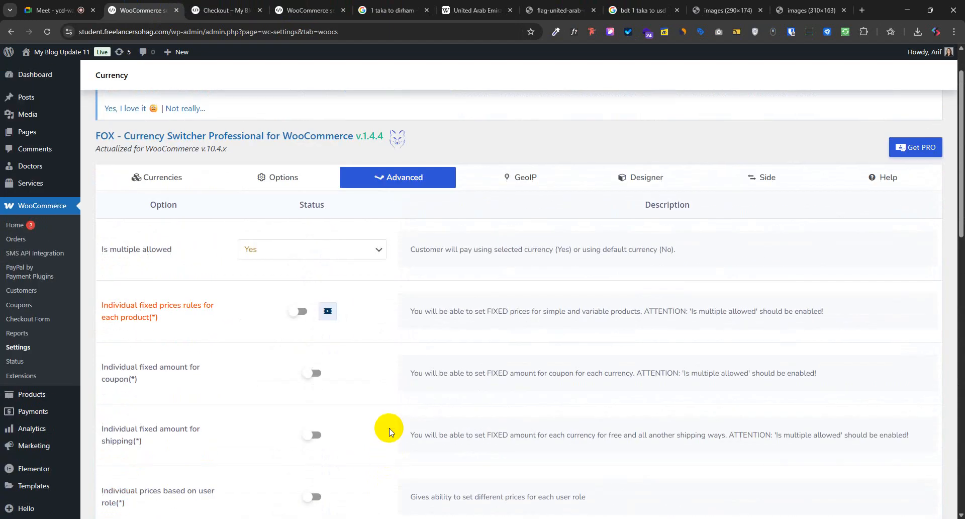
pyautogui.scroll(-3, 361, 435)
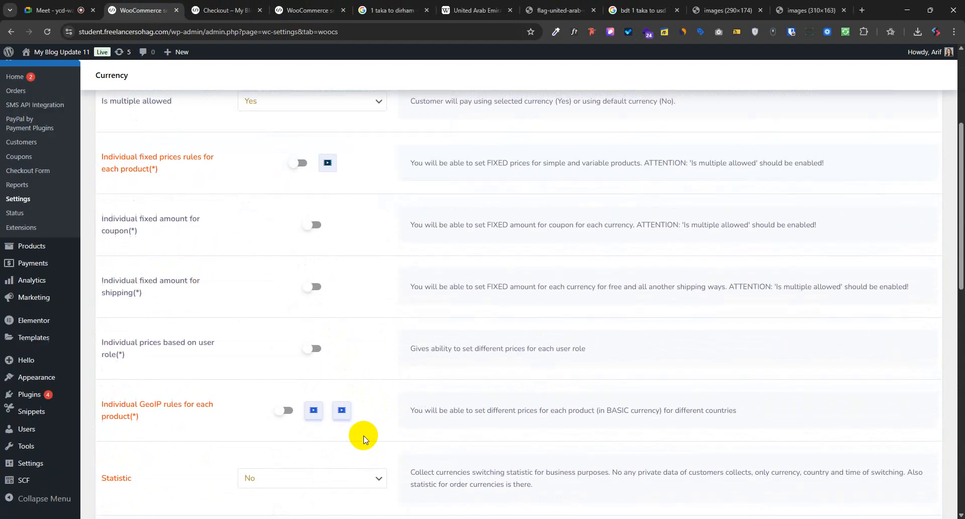
pyautogui.scroll(3, 375, 387)
pyautogui.click(519, 180)
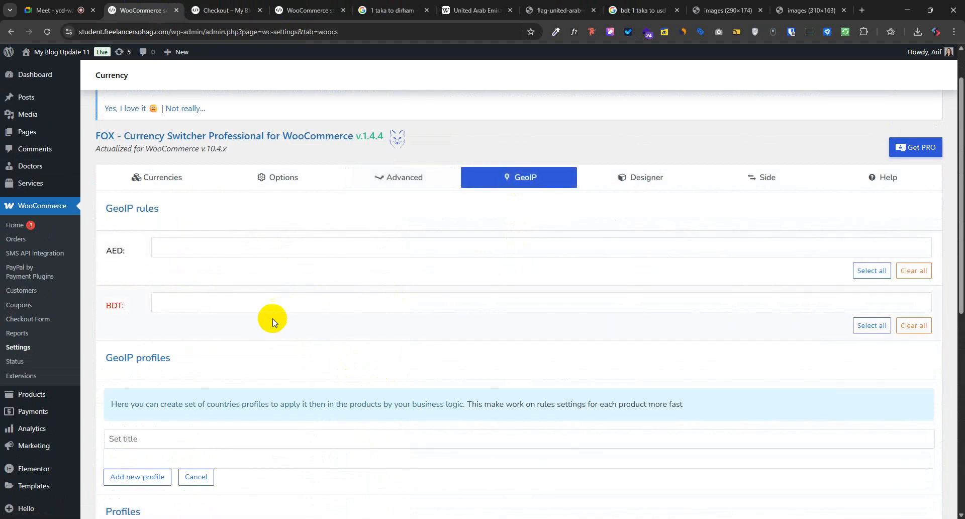
pyautogui.moveTo(183, 357); pyautogui.dragTo(103, 358)
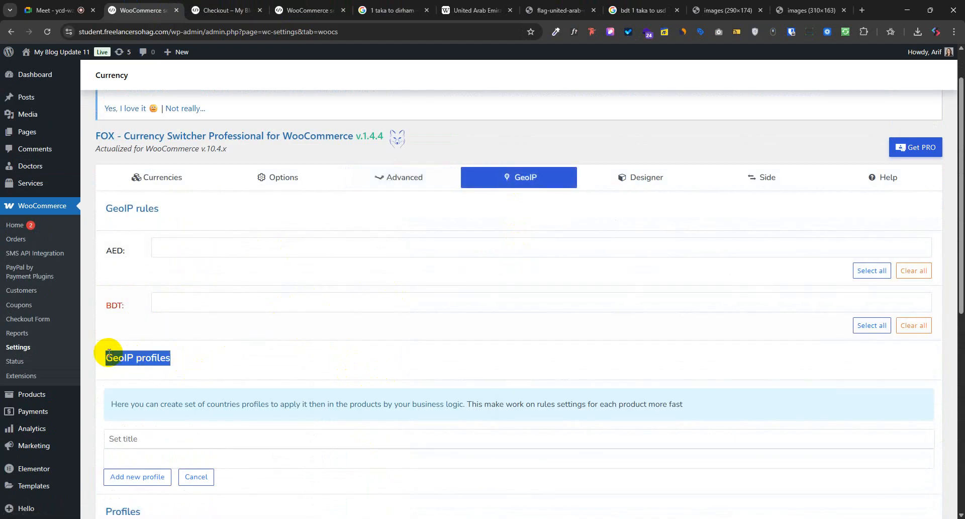
# - Close the Google taka-to-dirham rate search and return to the store's checkout page
pyautogui.click(260, 5)
pyautogui.hotkey('ctrl', 'Tab')
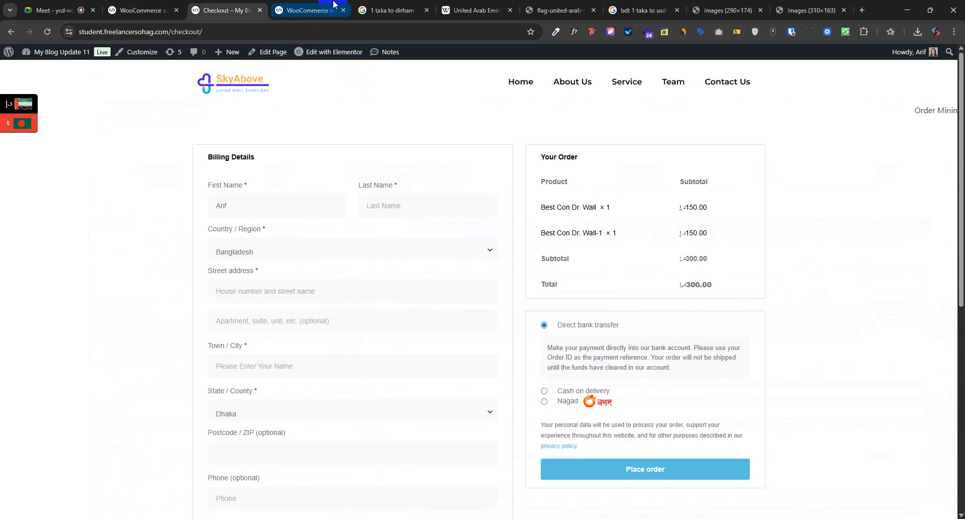
pyautogui.click(392, 10)
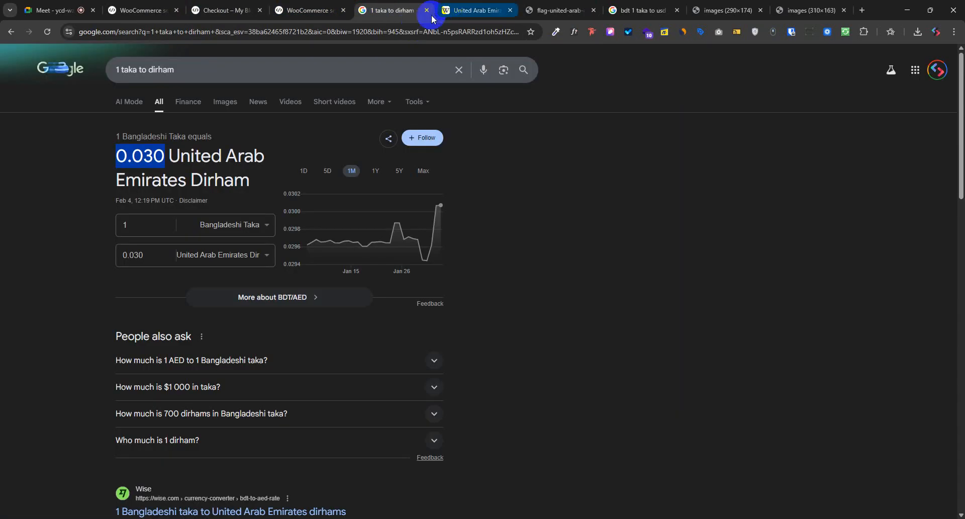
pyautogui.click(428, 11)
pyautogui.click(229, 10)
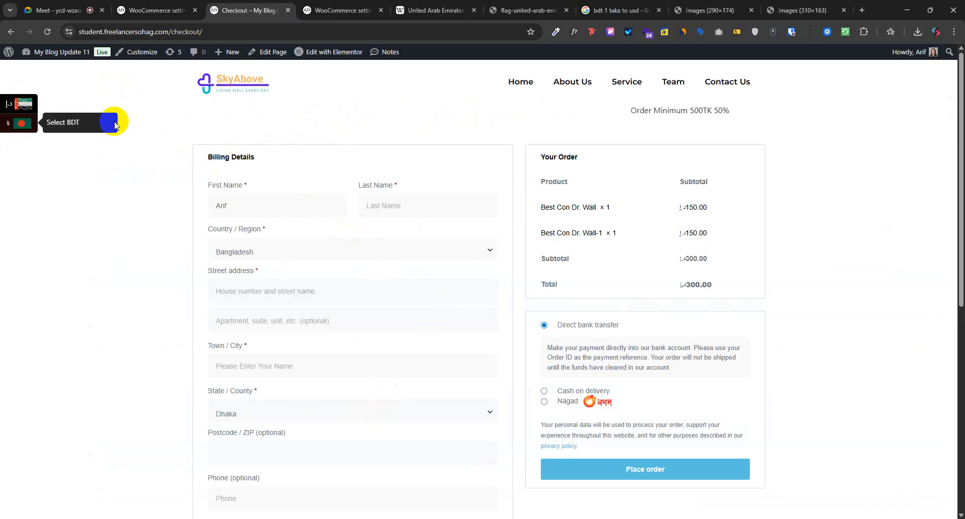
# - Try the BDT and AED options of the floating currency switcher on the checkout page
pyautogui.click(18, 125)
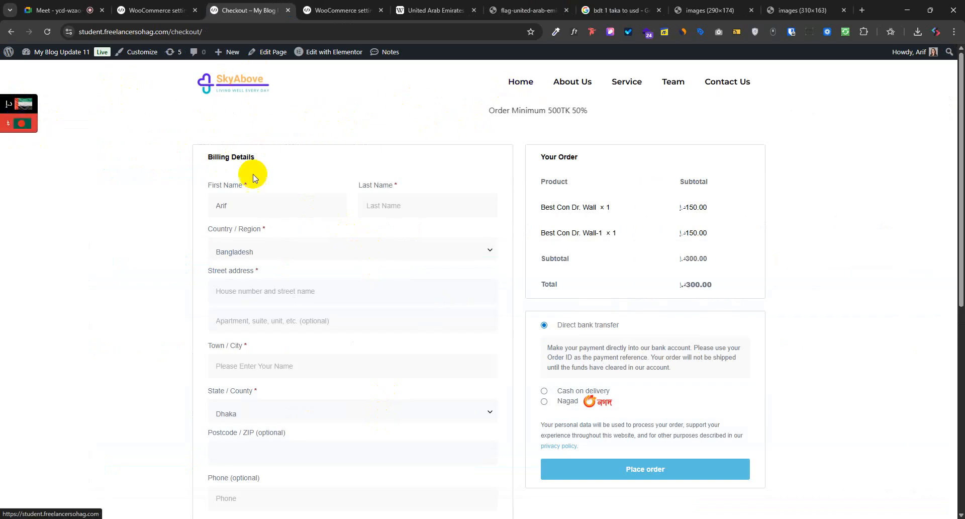
pyautogui.moveTo(255, 157); pyautogui.dragTo(210, 160)
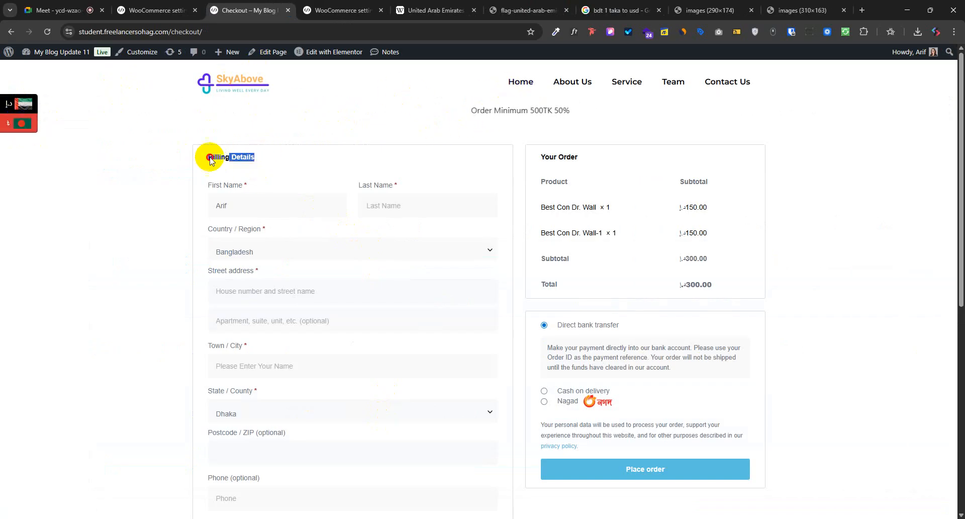
pyautogui.click(137, 162)
pyautogui.click(23, 117)
pyautogui.click(20, 106)
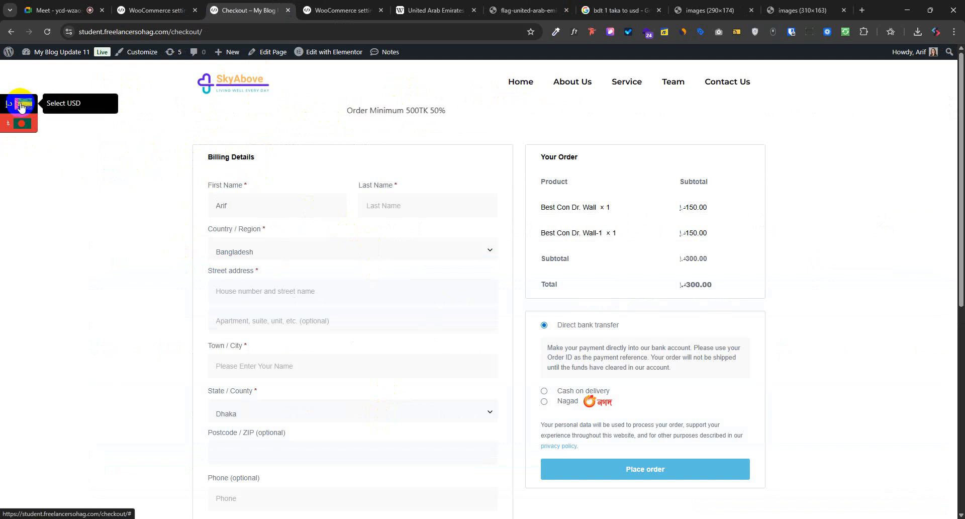
# - In the GeoIP rules, assign all countries to AED, remove Afghanistan, and clear the whole list again
pyautogui.click(140, 11)
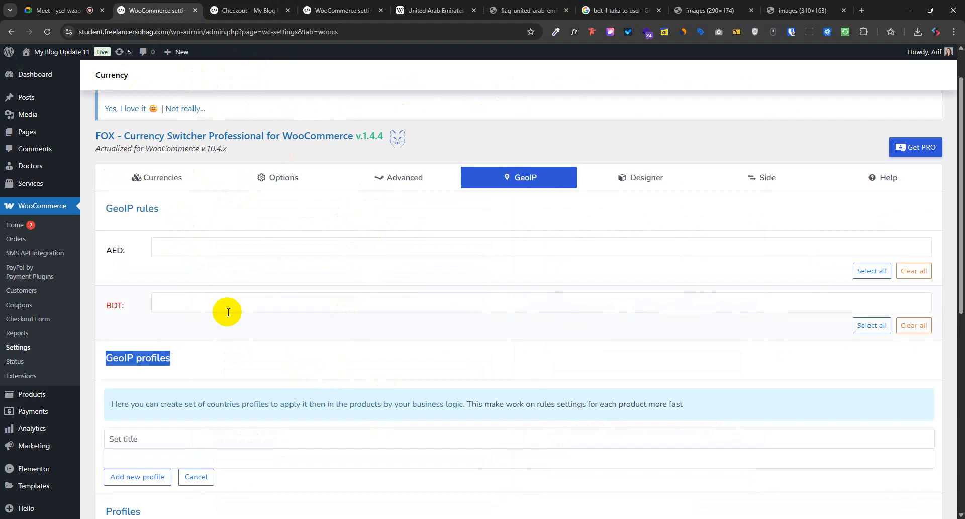
pyautogui.click(871, 270)
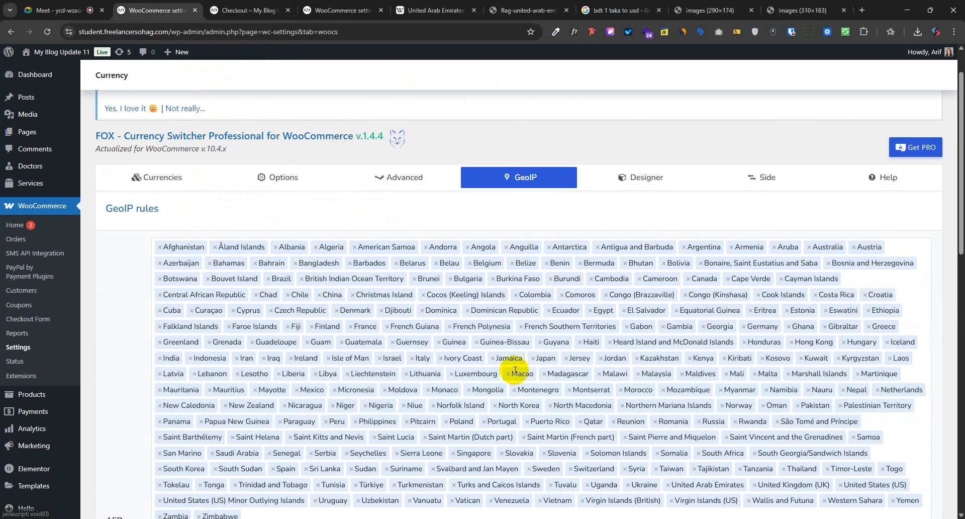
pyautogui.click(159, 248)
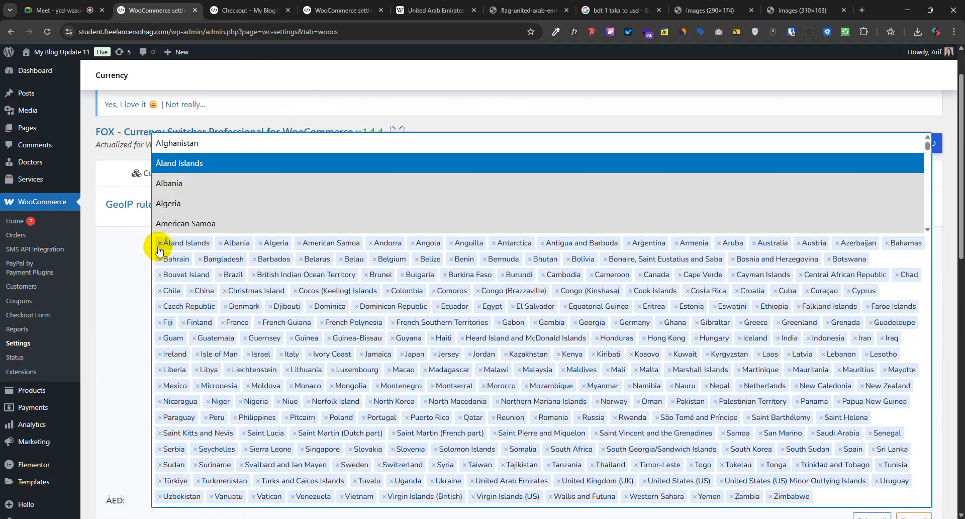
pyautogui.scroll(-3, 384, 319)
pyautogui.scroll(-2, 530, 455)
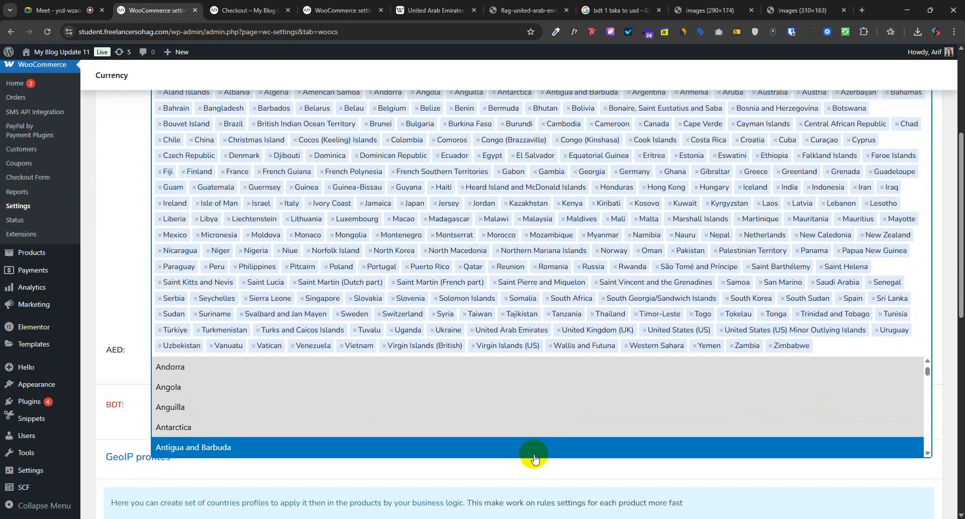
pyautogui.click(131, 302)
pyautogui.click(913, 369)
pyautogui.scroll(2, 689, 323)
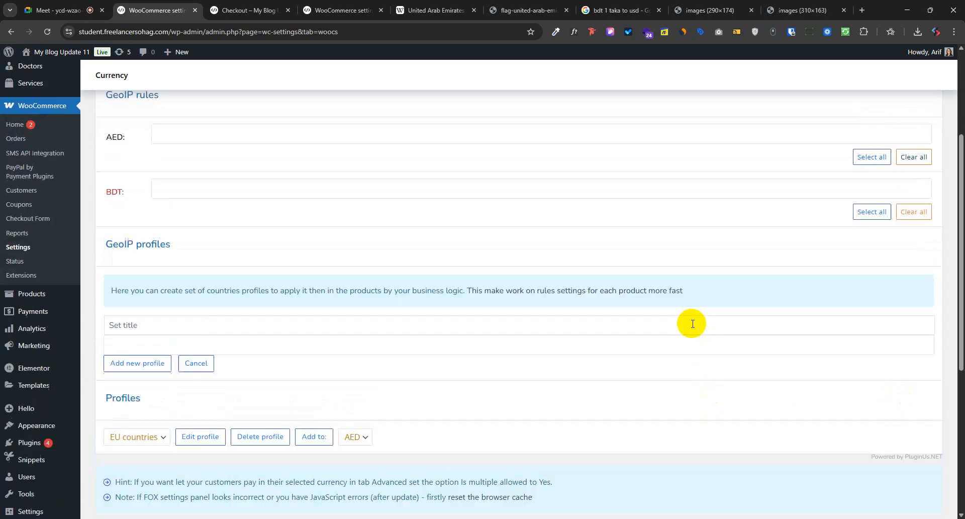
# - Assign United Arab Emirates to the AED currency in the GeoIP rules
pyautogui.click(174, 196)
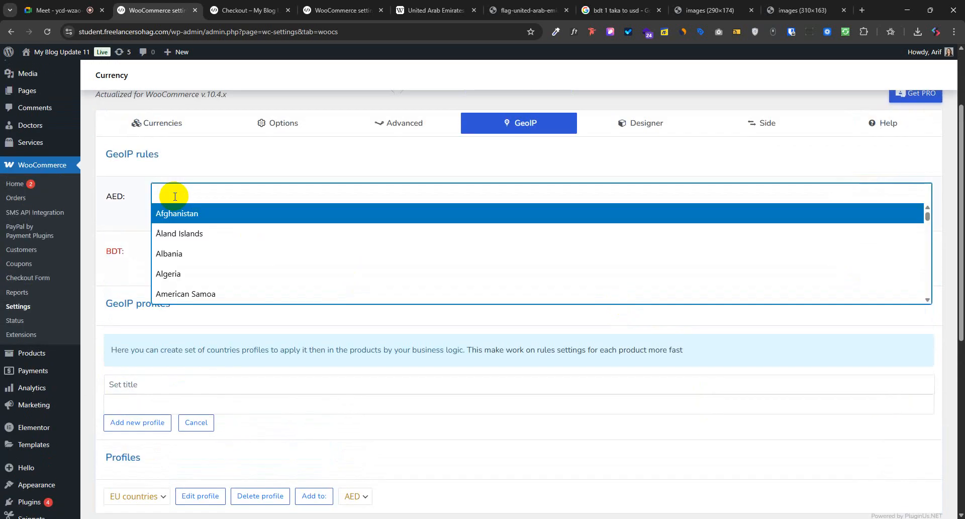
pyautogui.write('Duba')
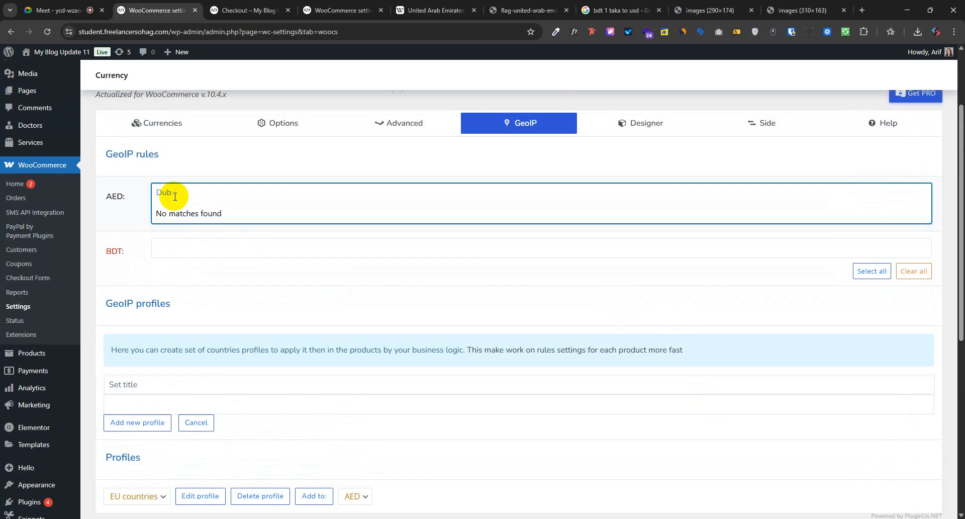
pyautogui.press('BackSpace')
pyautogui.press('BackSpace')
pyautogui.write('Uni')
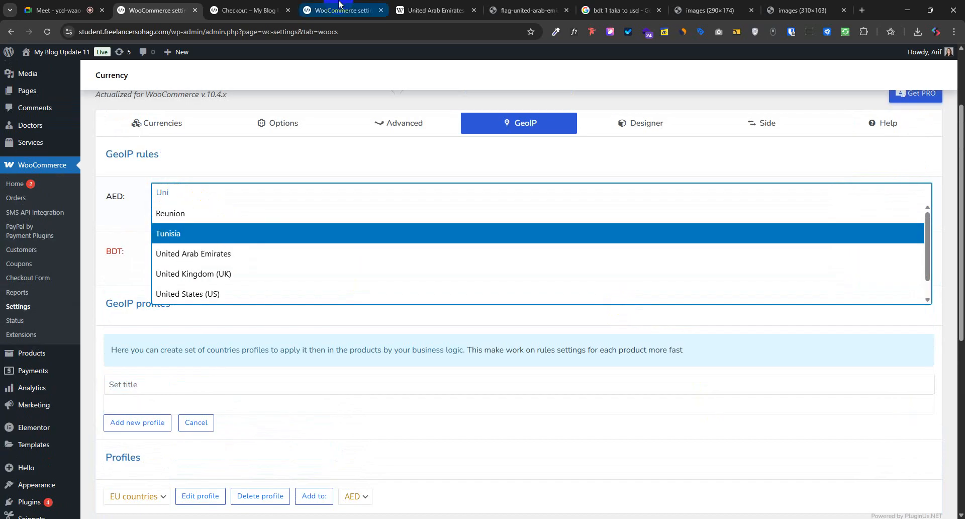
pyautogui.click(203, 256)
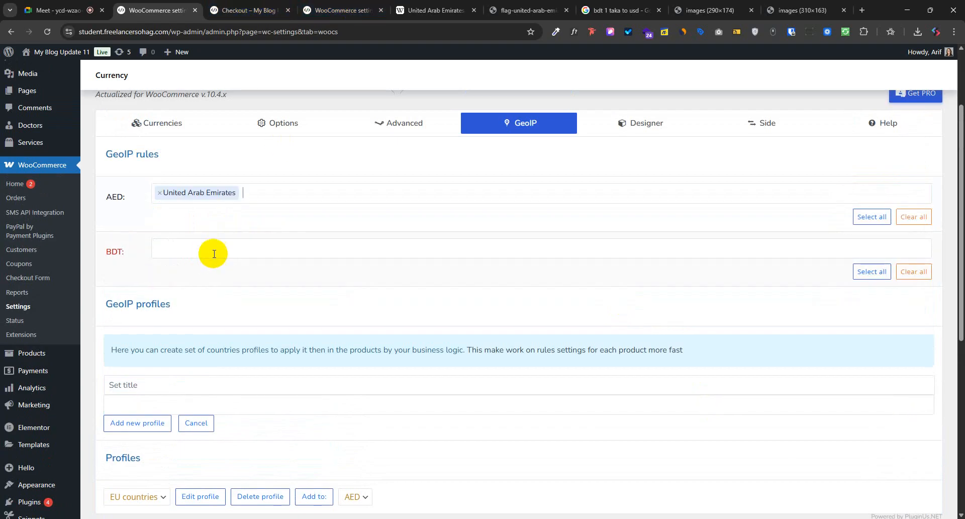
# - Assign Bangladesh to the BDT currency in the GeoIP rules
pyautogui.click(186, 250)
pyautogui.write('Ban')
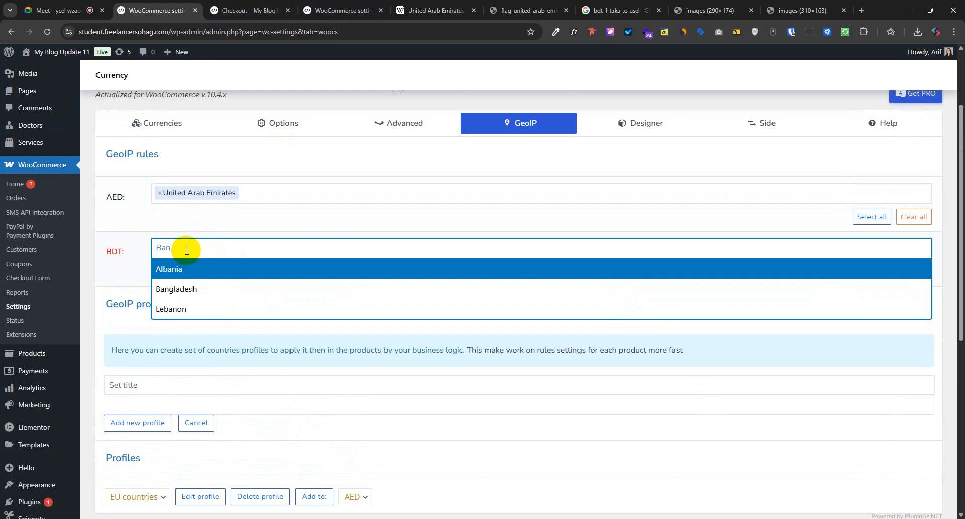
pyautogui.click(181, 289)
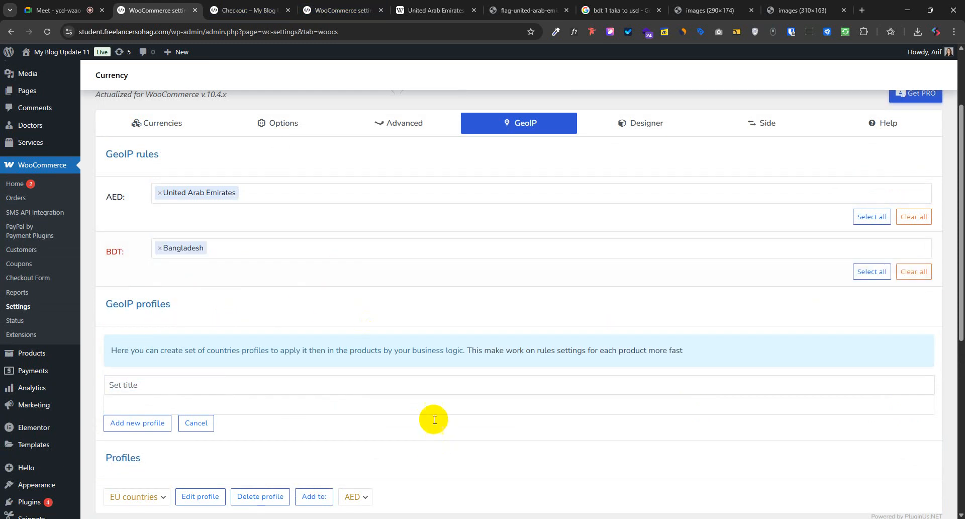
# - Add United States (US) to the AED currency's GeoIP rule and save the settings
pyautogui.click(264, 195)
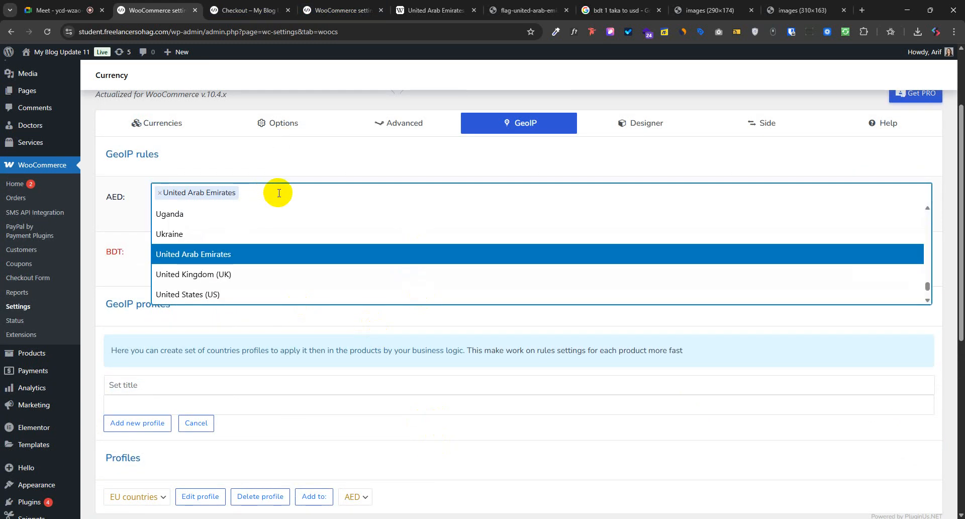
pyautogui.click(268, 196)
pyautogui.click(268, 196)
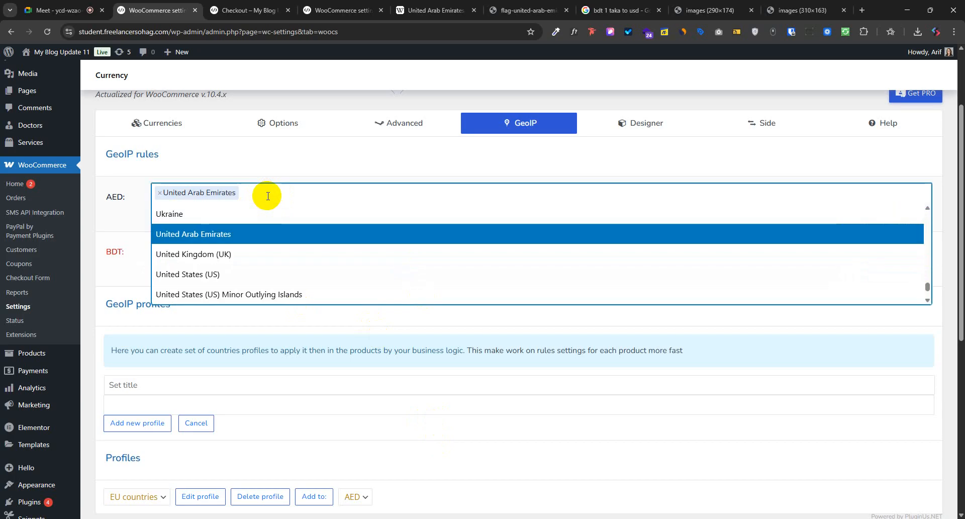
pyautogui.write('fr')
pyautogui.press('BackSpace')
pyautogui.press('BackSpace')
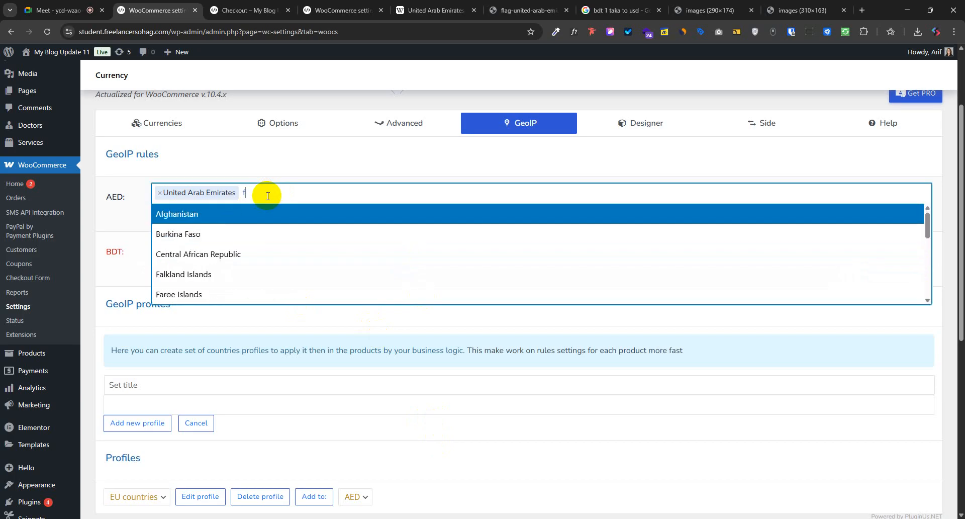
pyautogui.write('un')
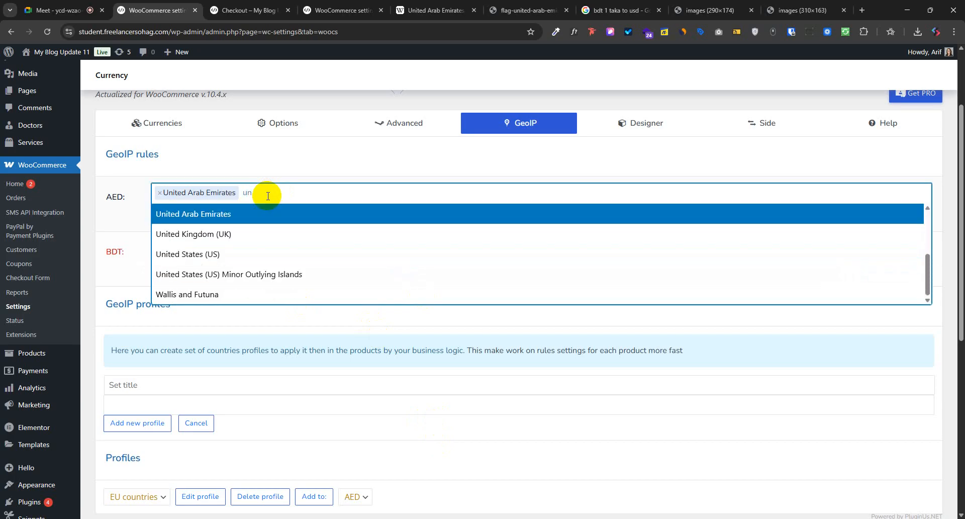
pyautogui.click(241, 257)
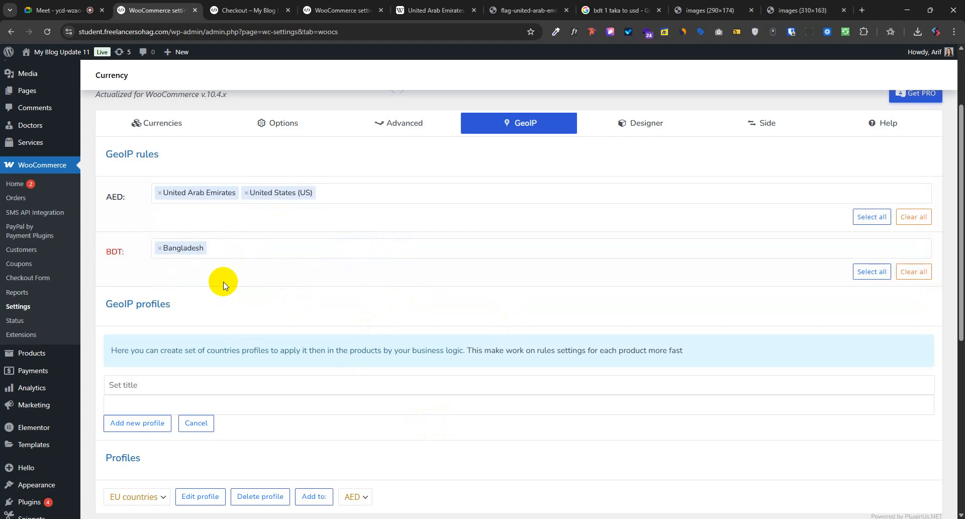
pyautogui.scroll(-7, 226, 312)
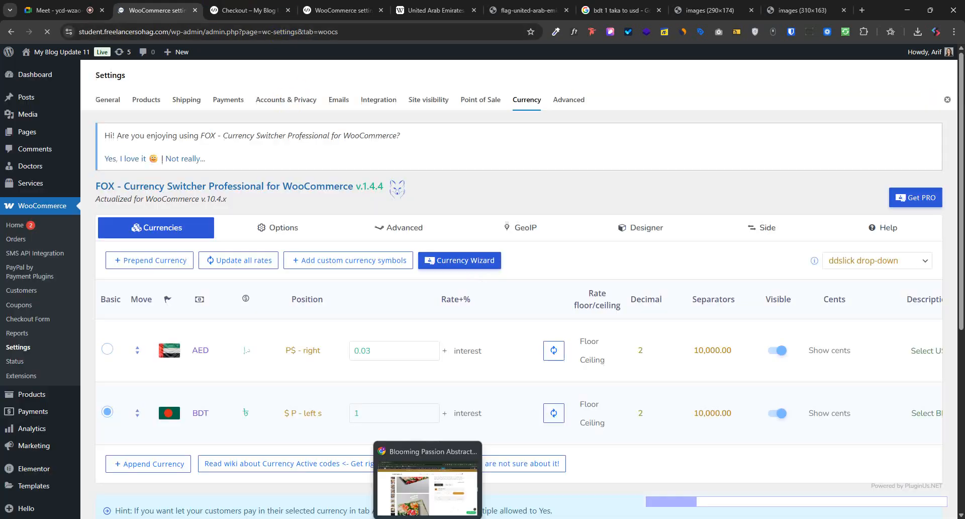
# - Replace the product page in the other browser window with a blank tab and check the VPN extension's connection location
pyautogui.click(427, 480)
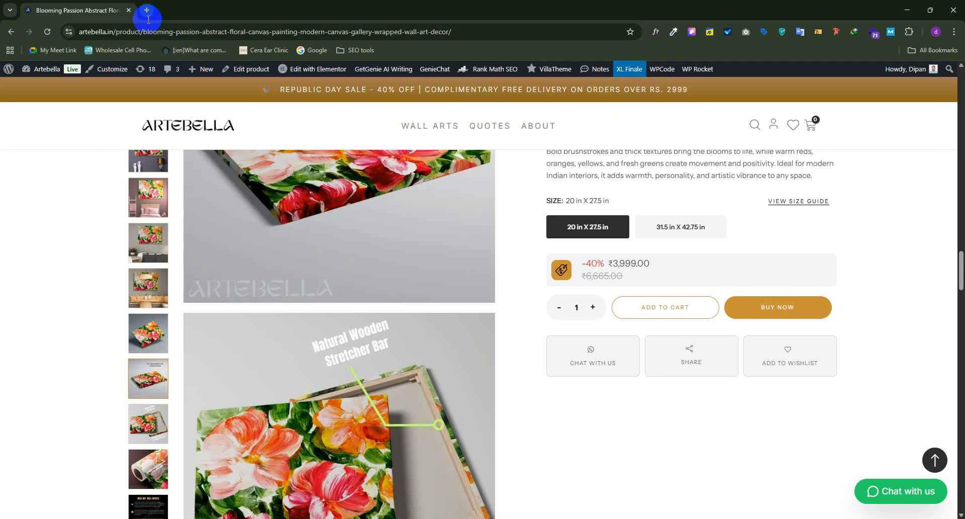
pyautogui.click(147, 10)
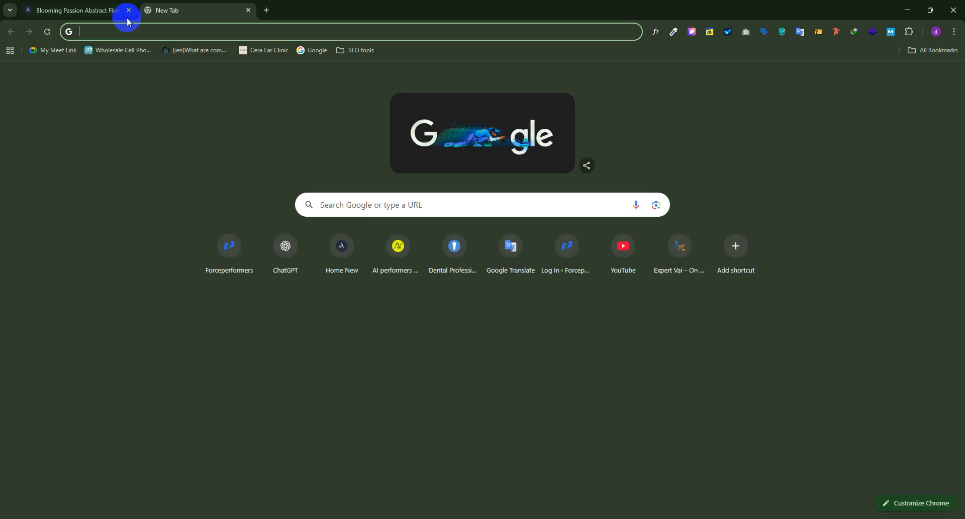
pyautogui.click(781, 33)
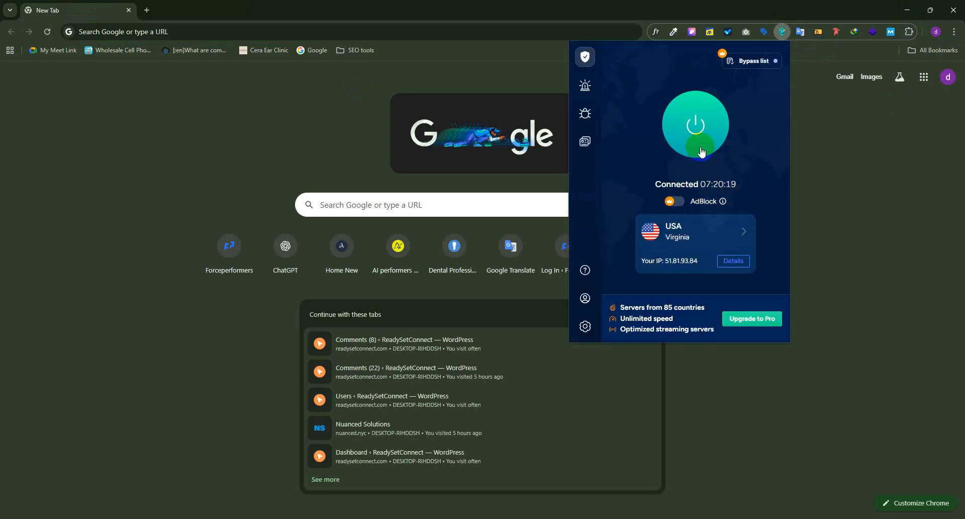
pyautogui.click(908, 10)
pyautogui.click(261, 10)
pyautogui.click(332, 10)
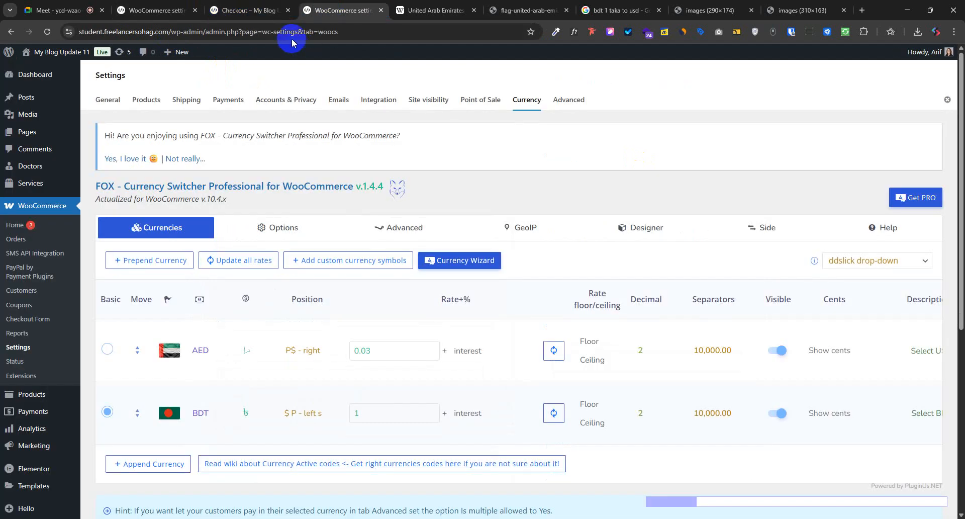
pyautogui.click(434, 10)
pyautogui.click(525, 11)
pyautogui.click(334, 10)
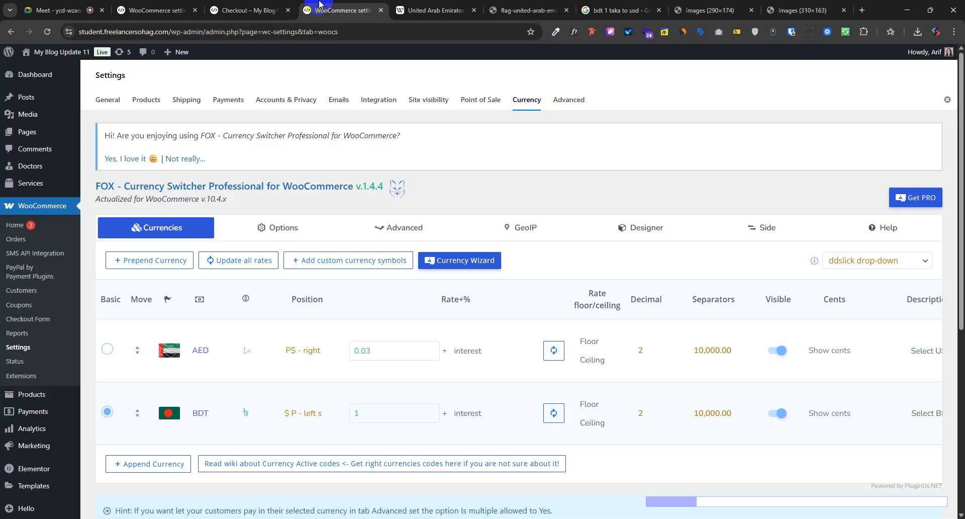
pyautogui.click(294, 14)
pyautogui.click(314, 11)
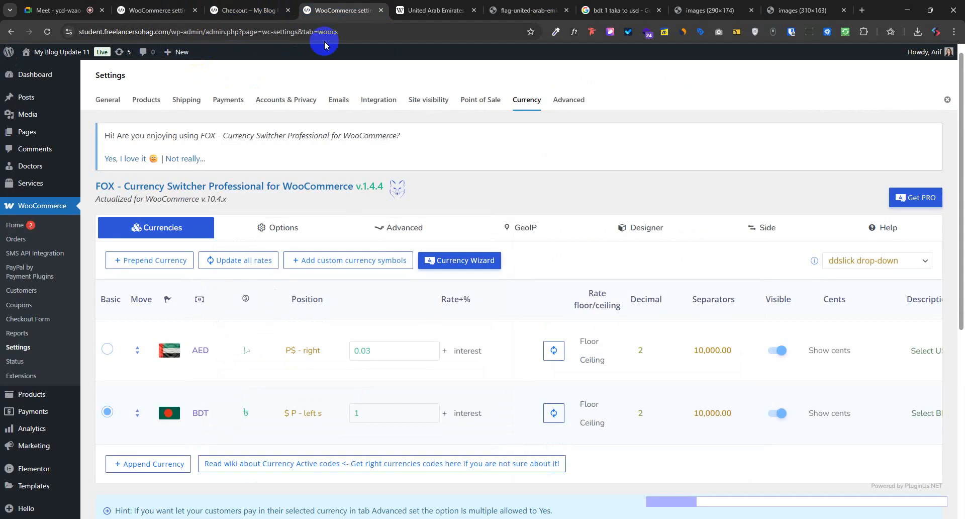
# - Load student.freelancersohag.com/figma-home/ in place of the Wikipedia dirham article and copy its address
pyautogui.click(420, 10)
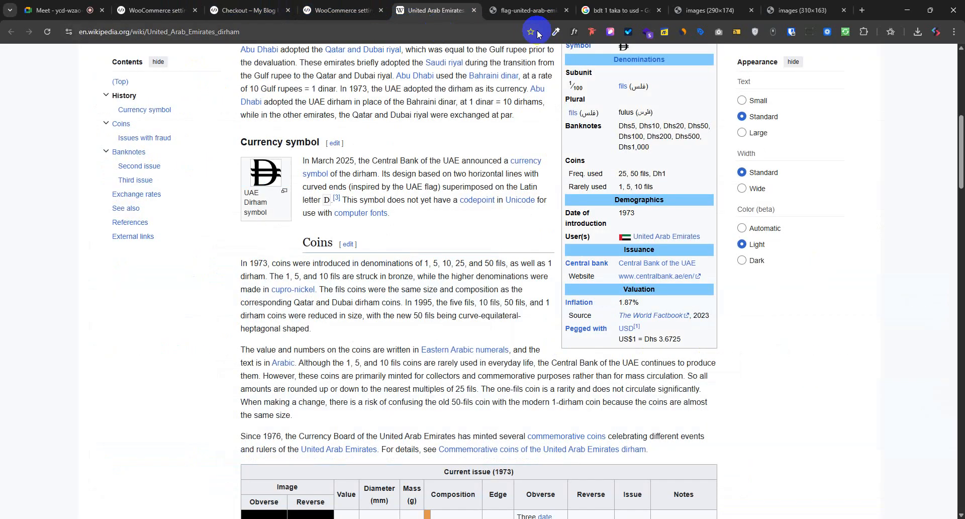
pyautogui.click(397, 31)
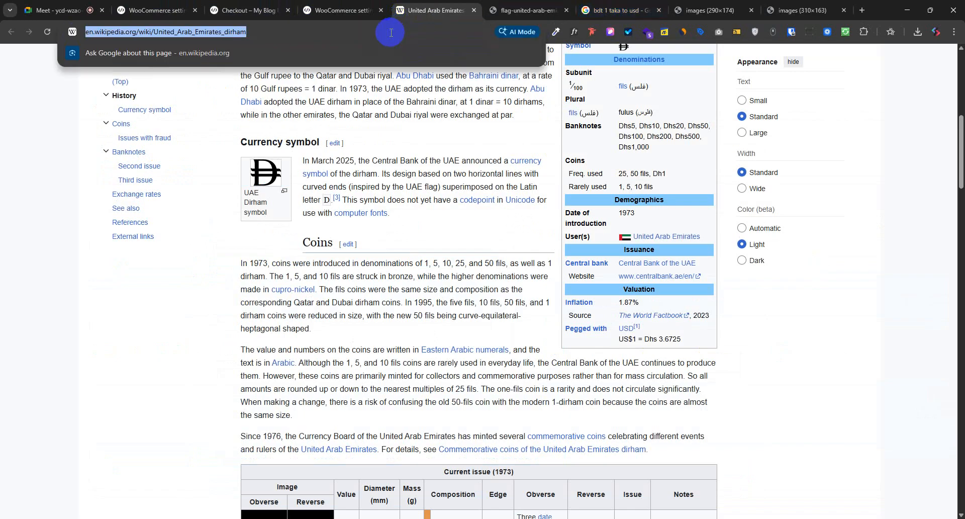
pyautogui.write('s')
pyautogui.press('Right')
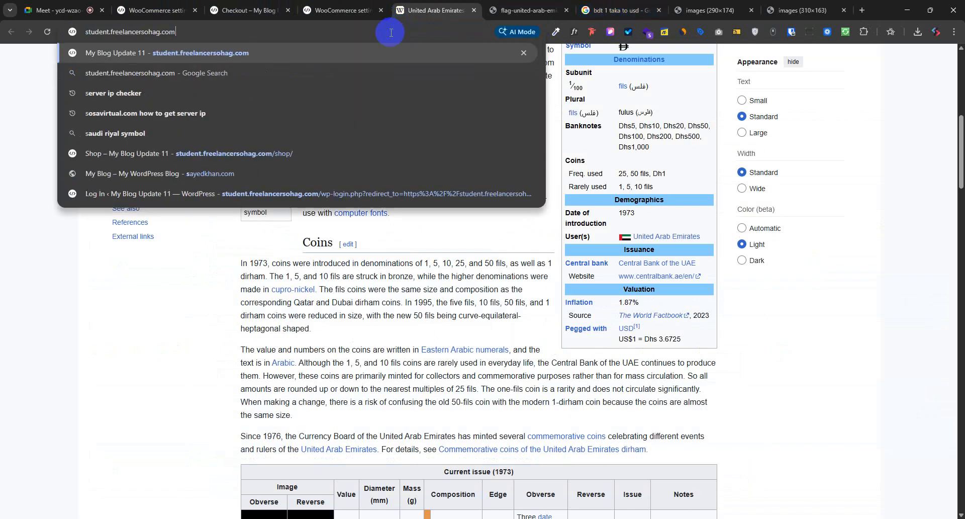
pyautogui.write('/')
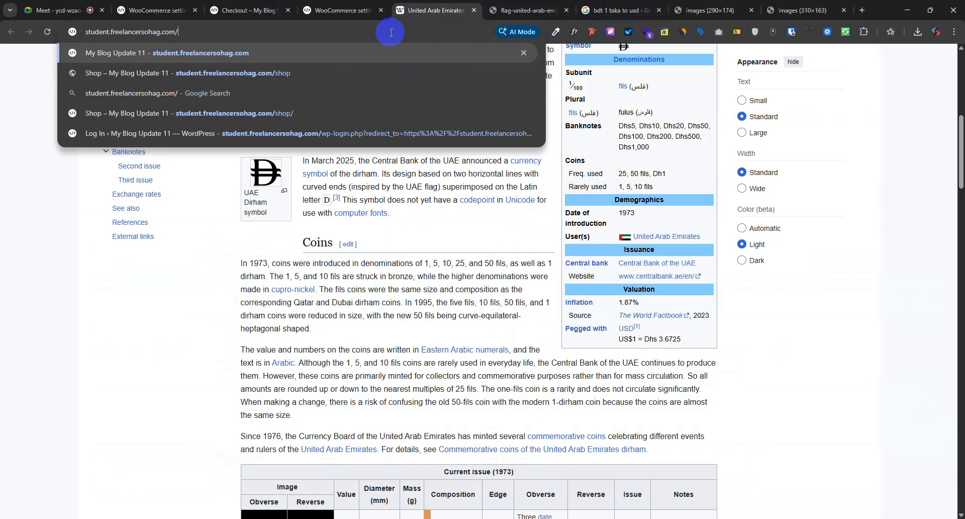
pyautogui.write('fi')
pyautogui.press('Return')
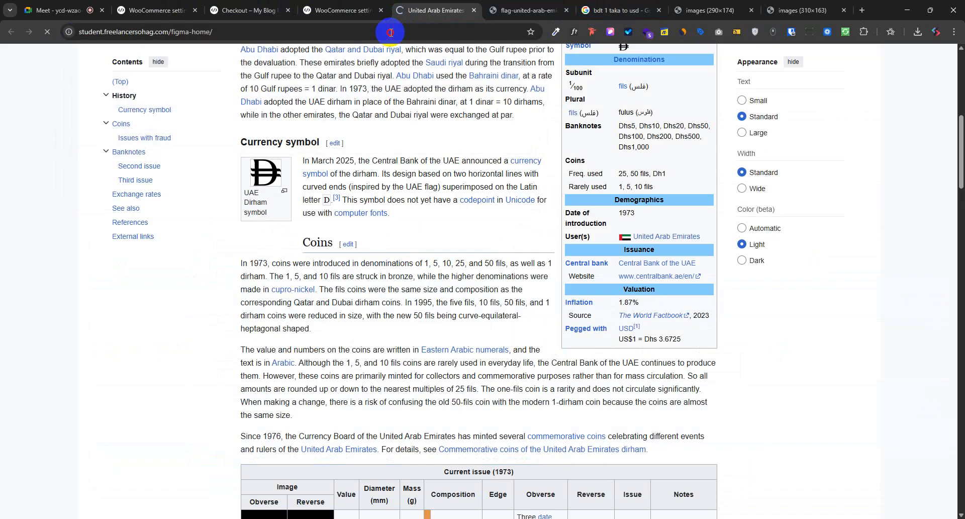
pyautogui.click(390, 32)
pyautogui.hotkey('ctrl', 'c')
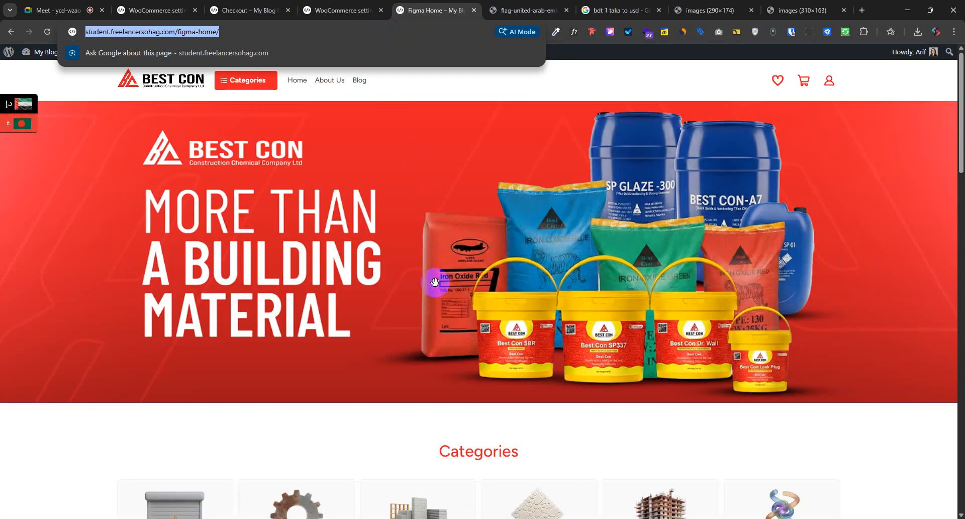
# - Reload the storefront page, open student.freelancersohag.com/figma-home/ in an incognito window, and check the product prices there
pyautogui.click(16, 128)
pyautogui.click(47, 32)
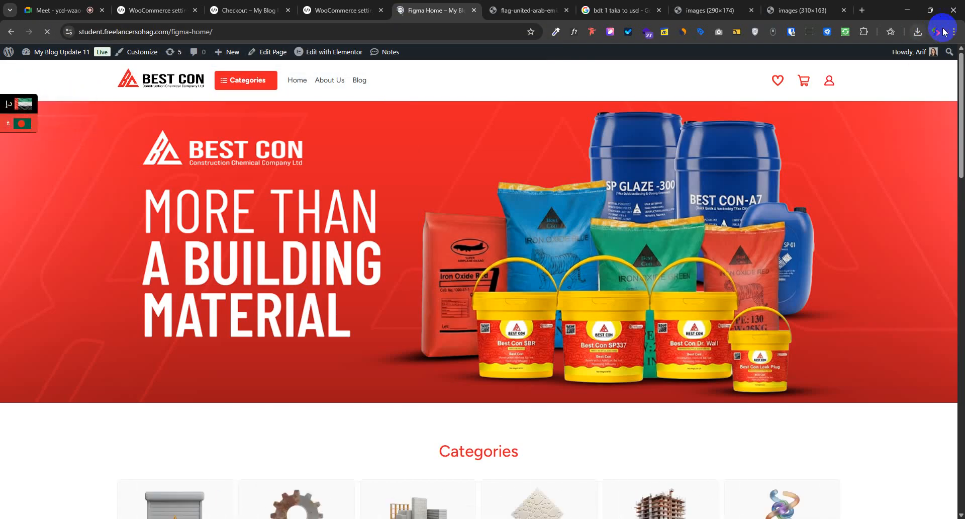
pyautogui.click(953, 32)
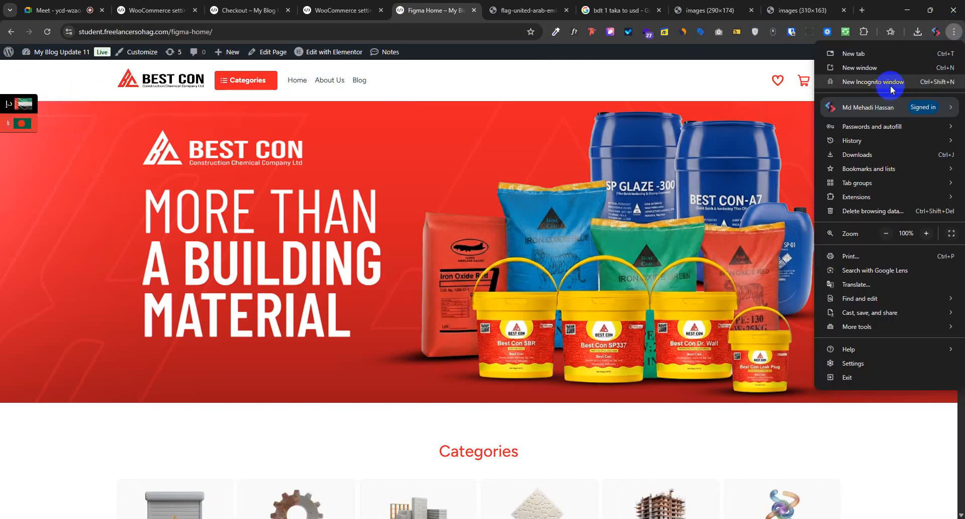
pyautogui.click(941, 81)
pyautogui.hotkey('ctrl', 'v')
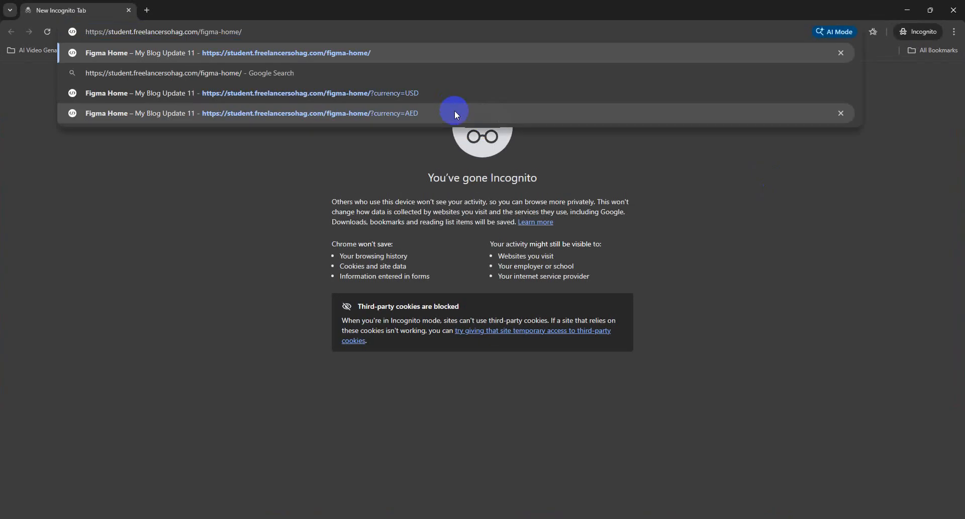
pyautogui.click(454, 111)
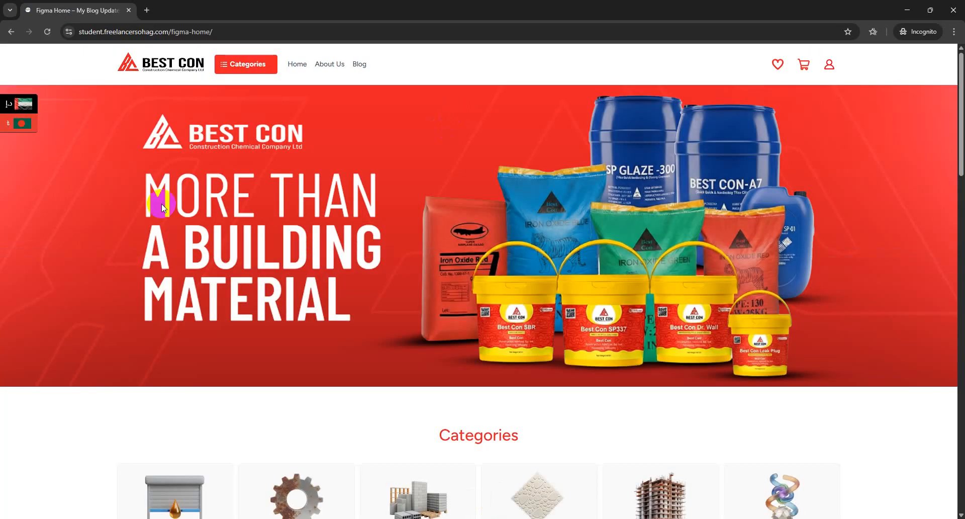
pyautogui.scroll(-5, 310, 340)
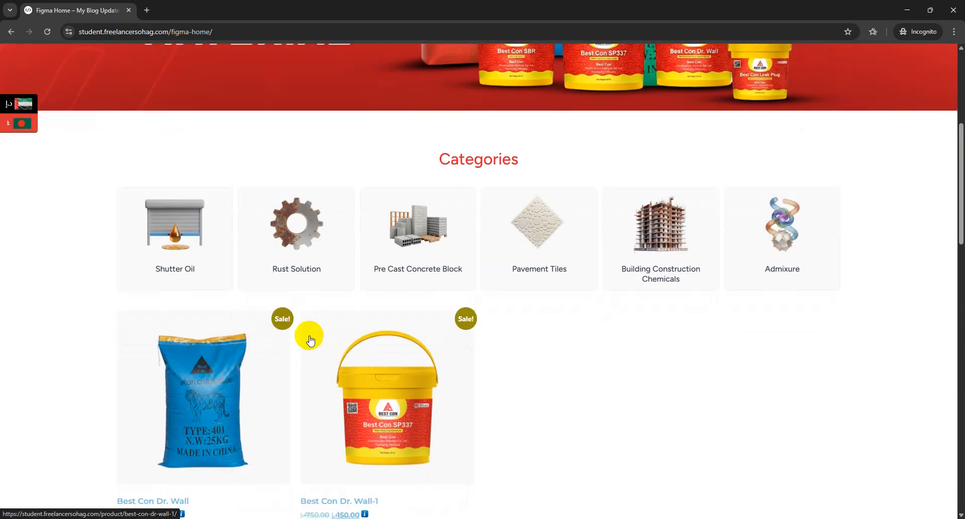
pyautogui.scroll(-3, 310, 340)
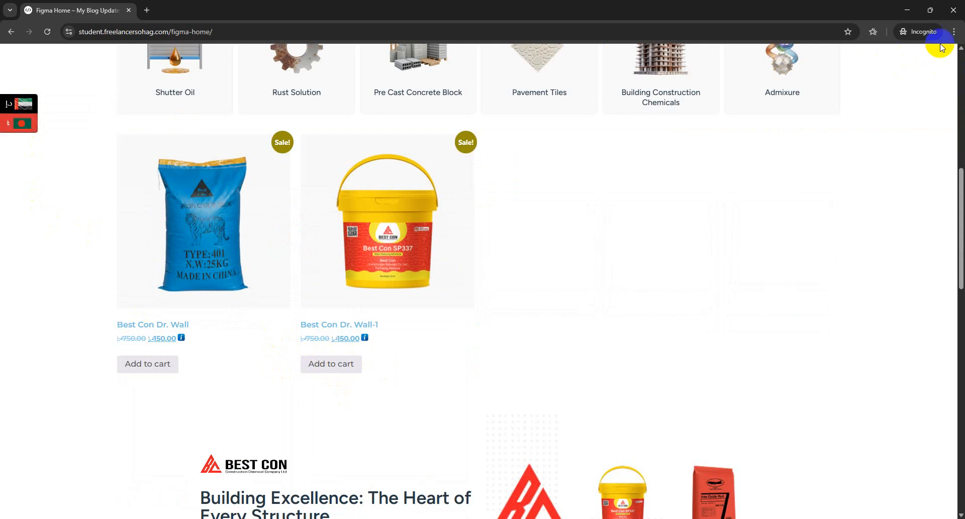
pyautogui.click(953, 11)
# - Check the GeoIP country assignments for AED and BDT in the WooCommerce currency settings and save the settings again
pyautogui.click(222, 9)
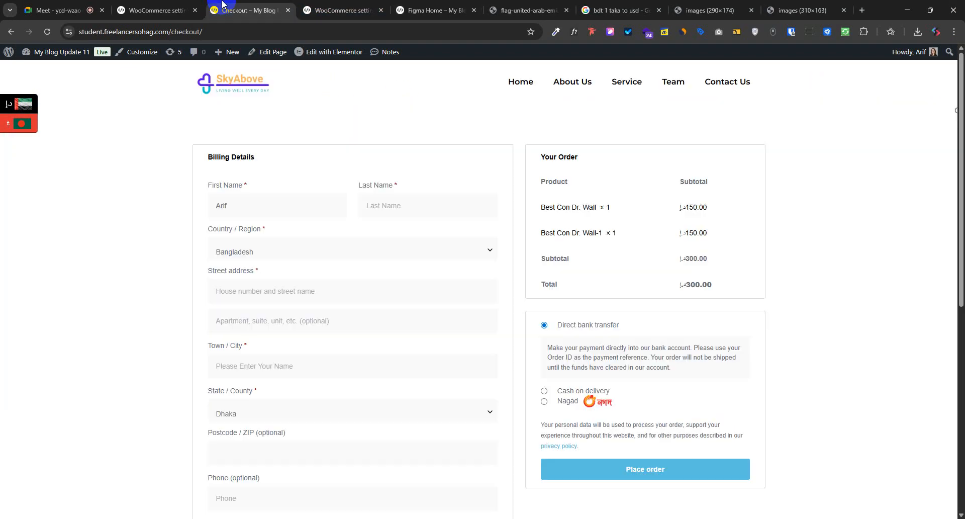
pyautogui.click(155, 10)
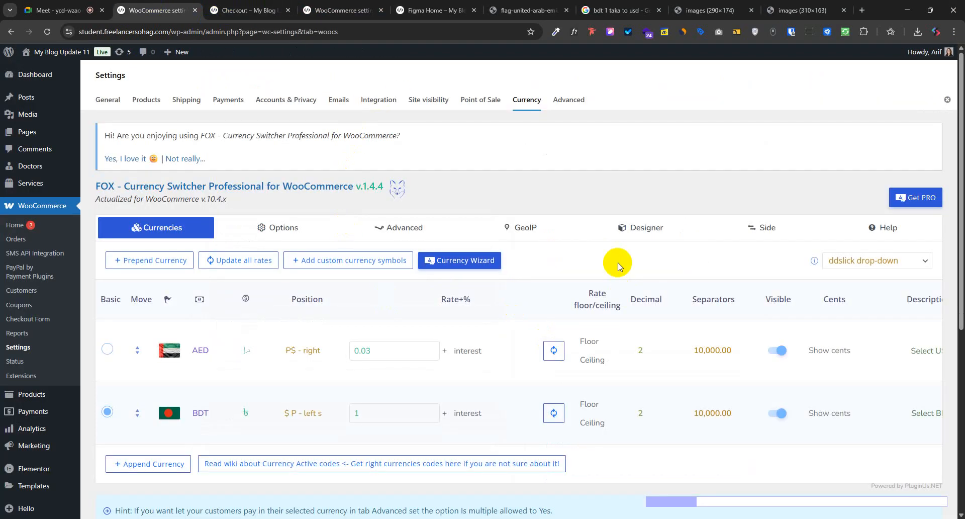
pyautogui.click(521, 224)
pyautogui.scroll(-4, 437, 367)
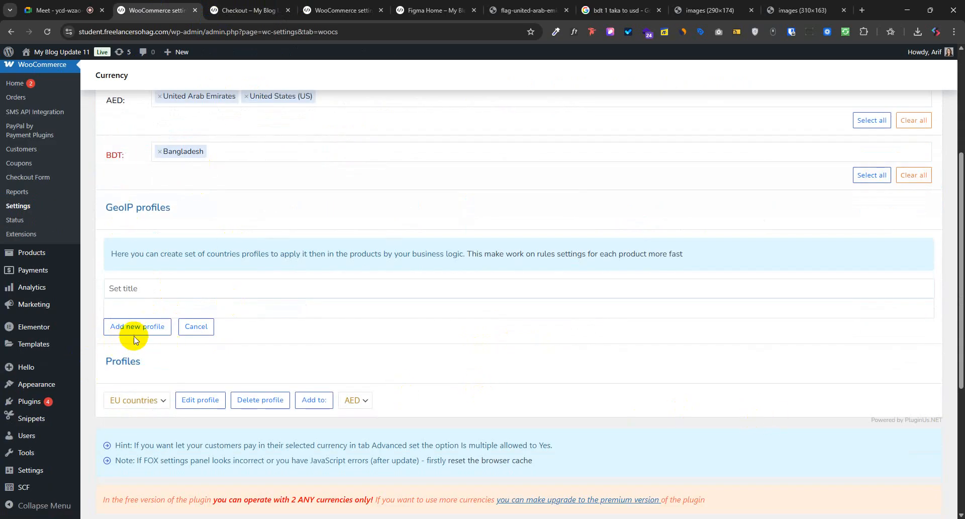
pyautogui.scroll(-5, 137, 402)
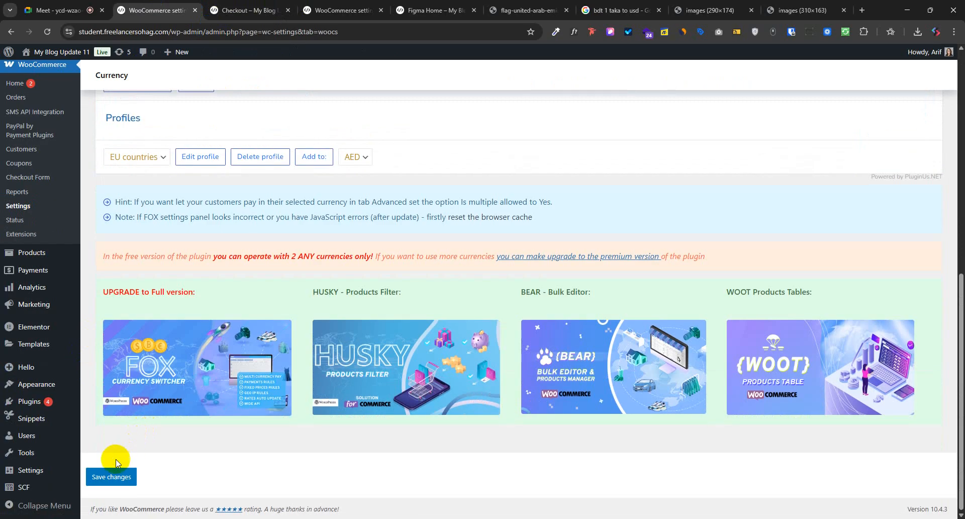
pyautogui.click(111, 475)
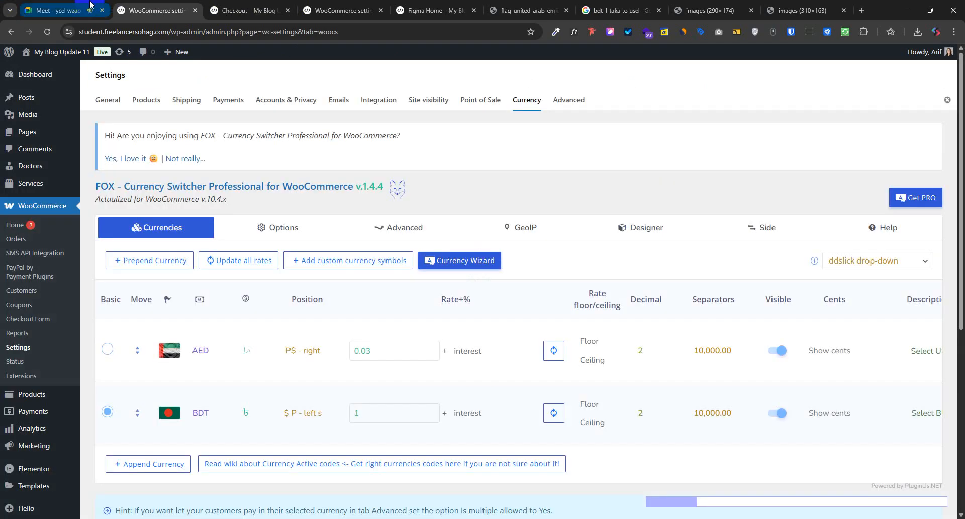
# - Return from the Meet call to the currency settings, close the floating call window, and review the AED and BDT GeoIP rules
pyautogui.click(91, 4)
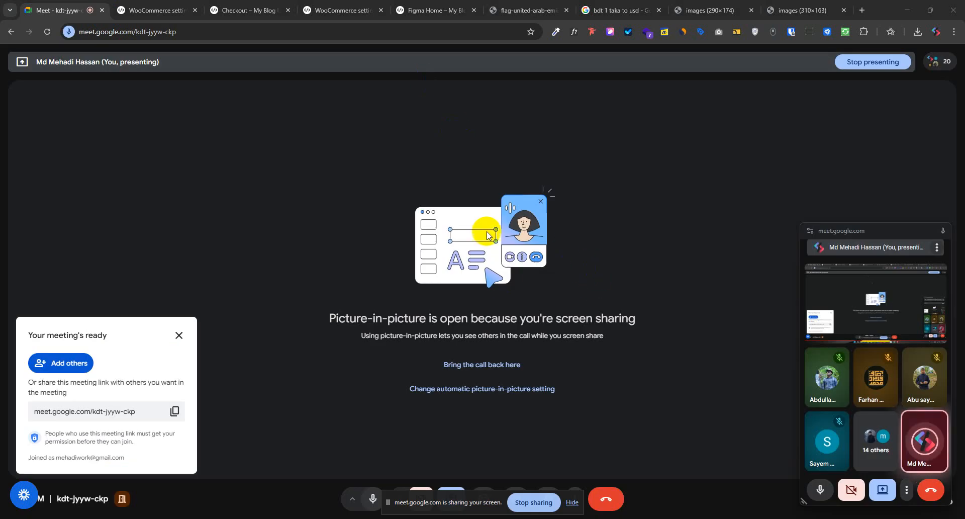
pyautogui.click(168, 5)
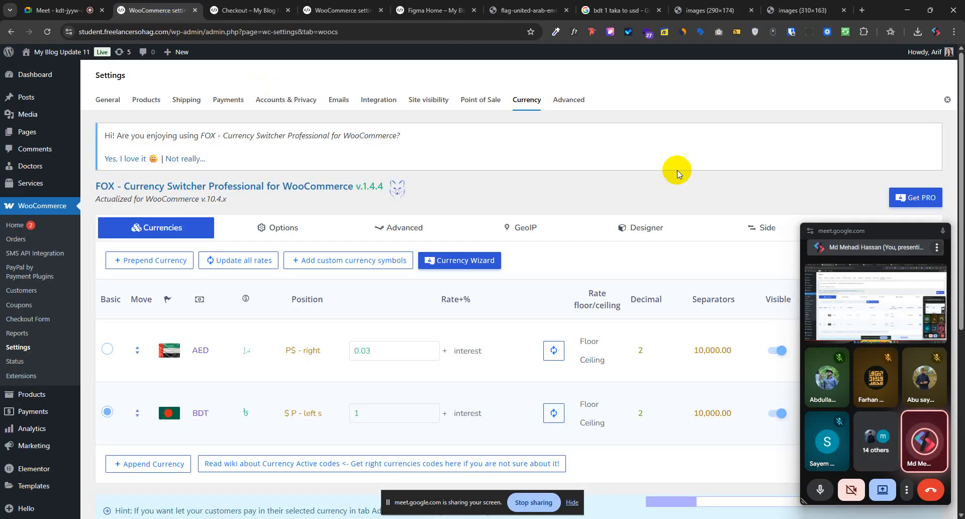
pyautogui.click(246, 10)
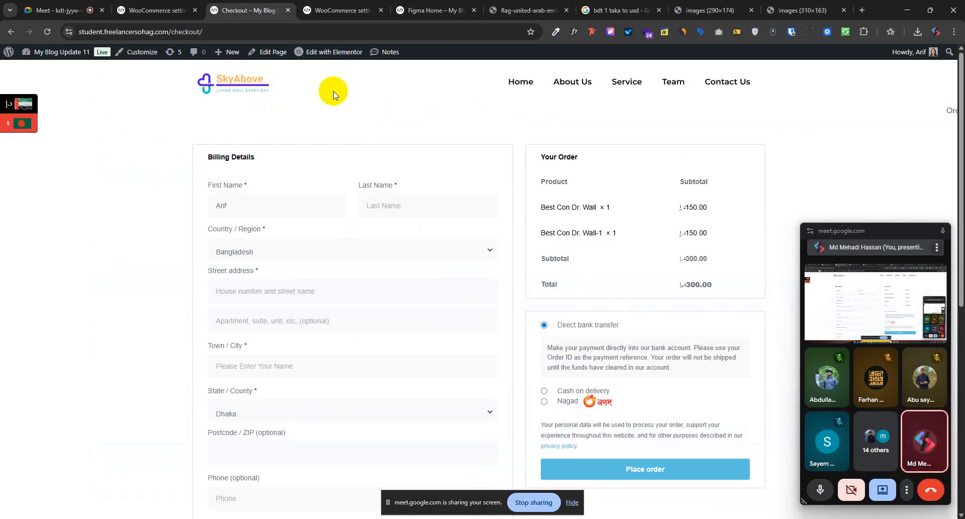
pyautogui.click(156, 10)
pyautogui.click(543, 226)
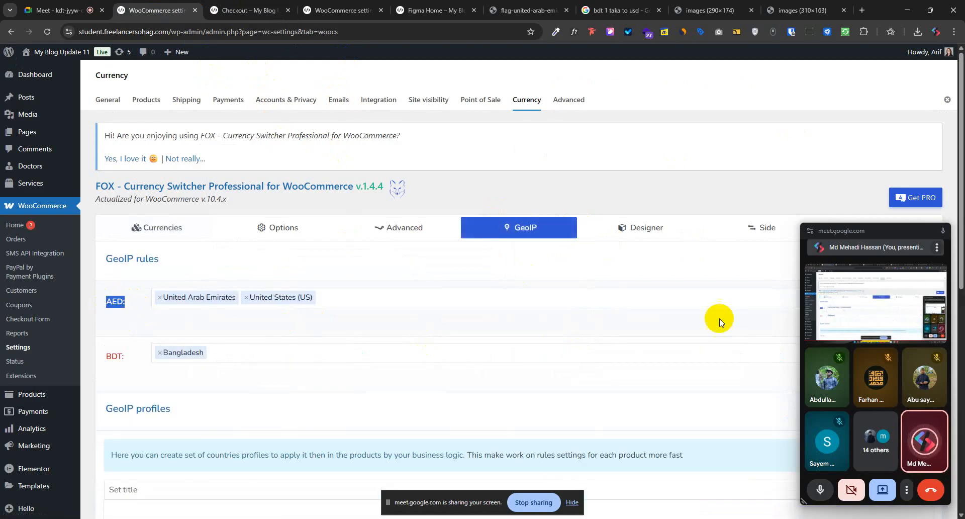
pyautogui.click(941, 231)
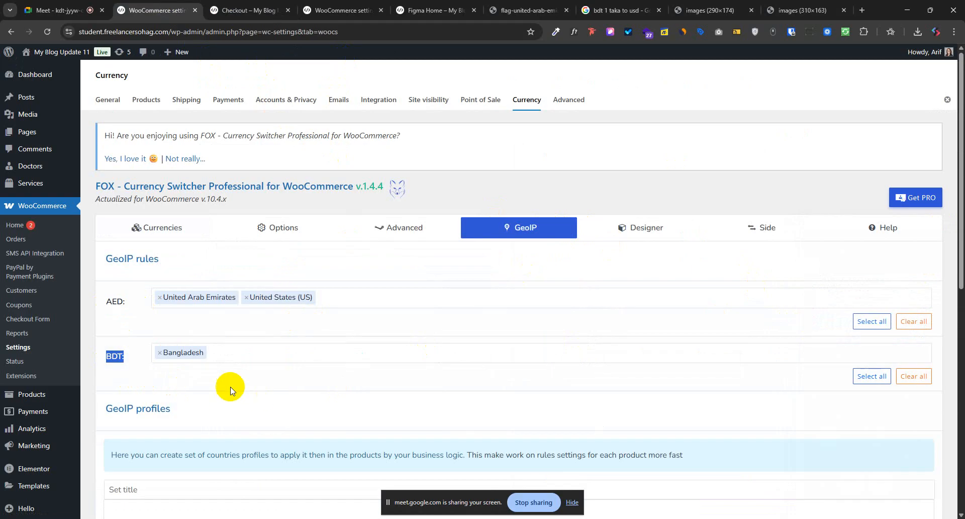
pyautogui.click(211, 367)
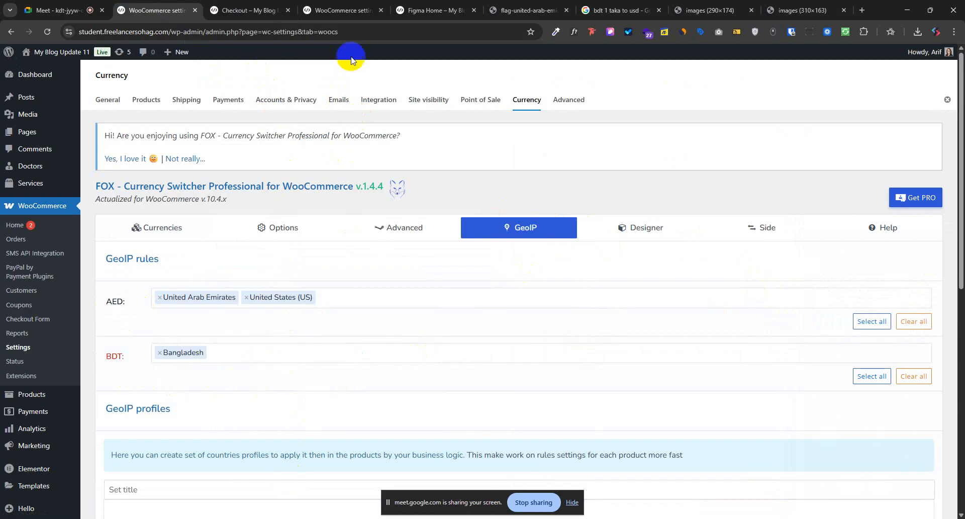
# - Look over the checkout page again and copy the full address of the Figma Home storefront page
pyautogui.click(321, 4)
pyautogui.click(254, 4)
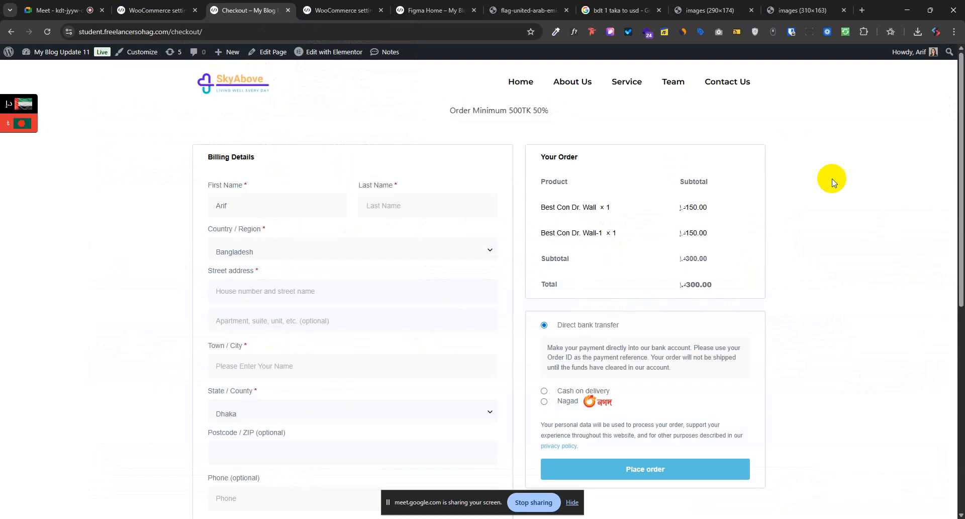
pyautogui.click(162, 5)
pyautogui.click(251, 8)
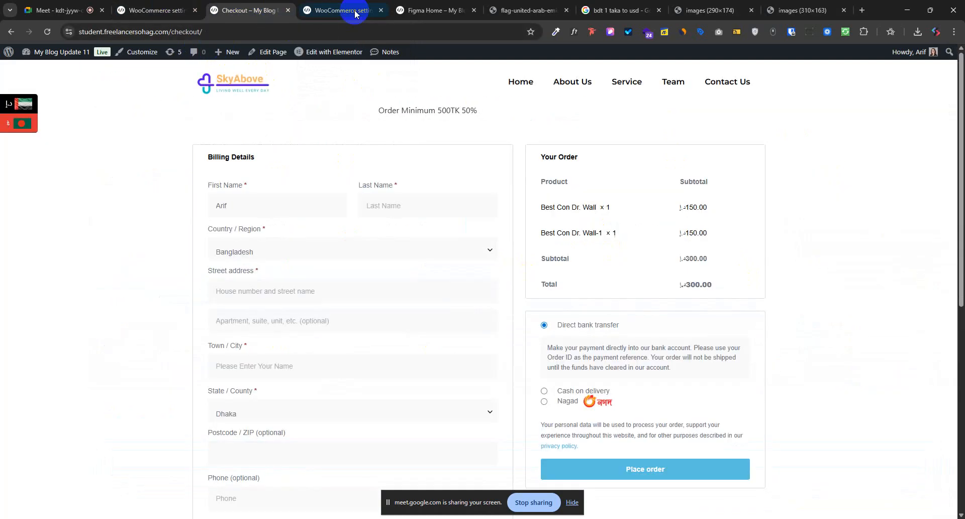
pyautogui.click(321, 7)
pyautogui.click(419, 11)
pyautogui.click(251, 31)
pyautogui.click(247, 34)
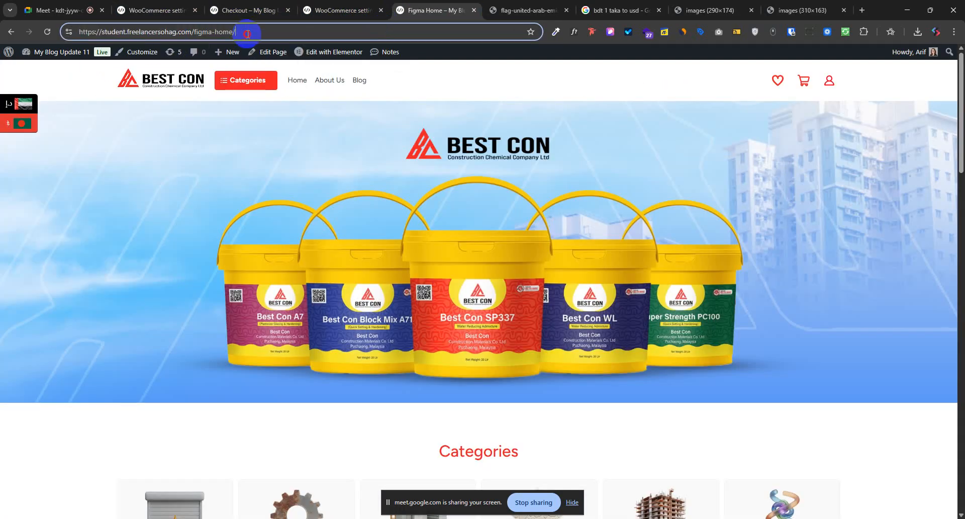
pyautogui.hotkey('ctrl', 'a')
pyautogui.hotkey('ctrl', 'c')
pyautogui.click(427, 518)
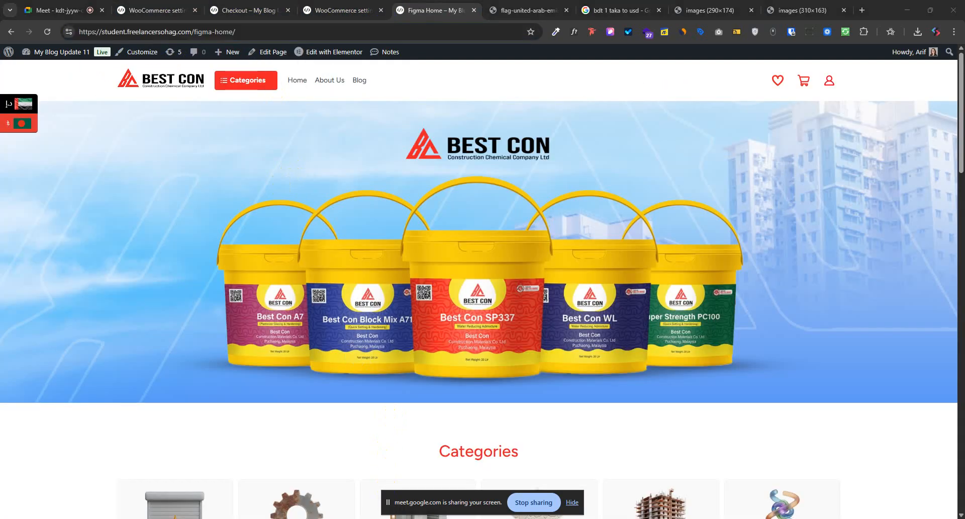
pyautogui.hotkey('ctrl', 'v')
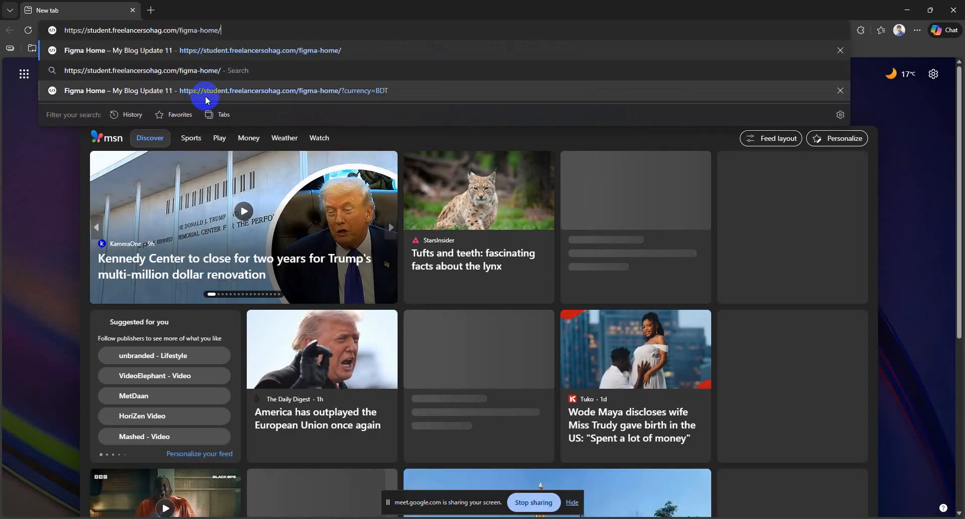
pyautogui.press('Return')
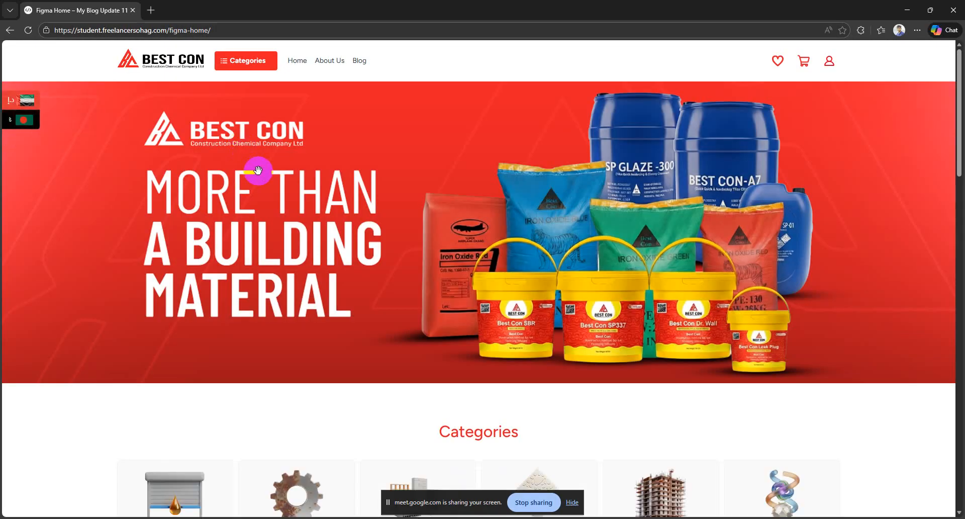
pyautogui.scroll(-11, 339, 330)
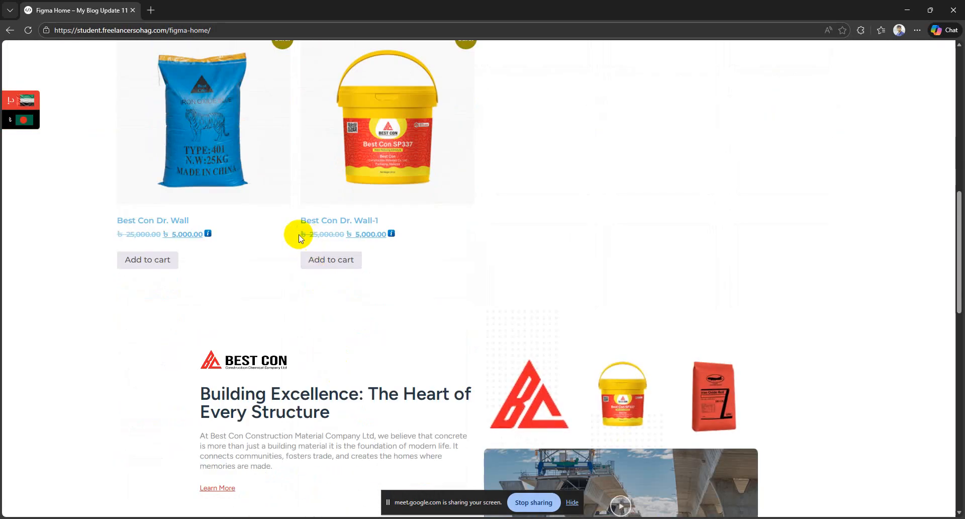
pyautogui.moveTo(298, 236); pyautogui.dragTo(324, 236)
pyautogui.click(390, 256)
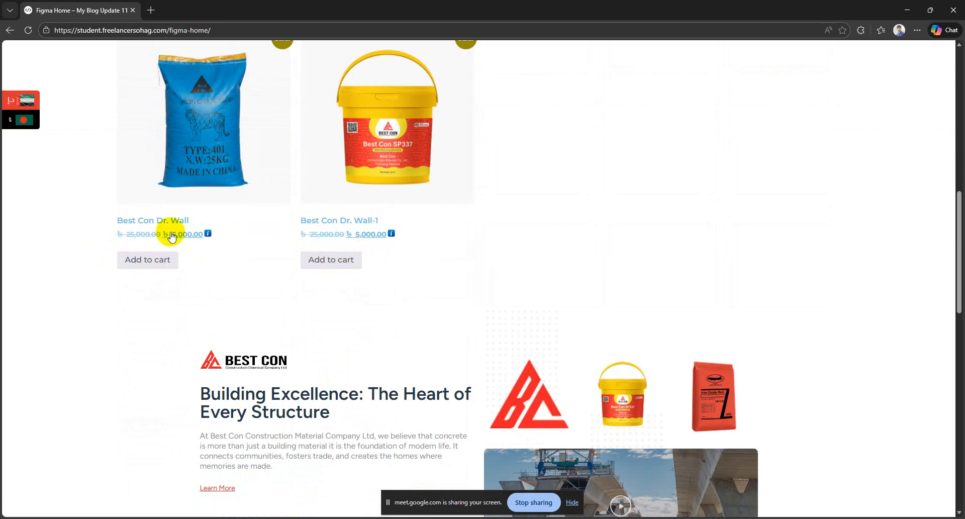
pyautogui.moveTo(207, 238)
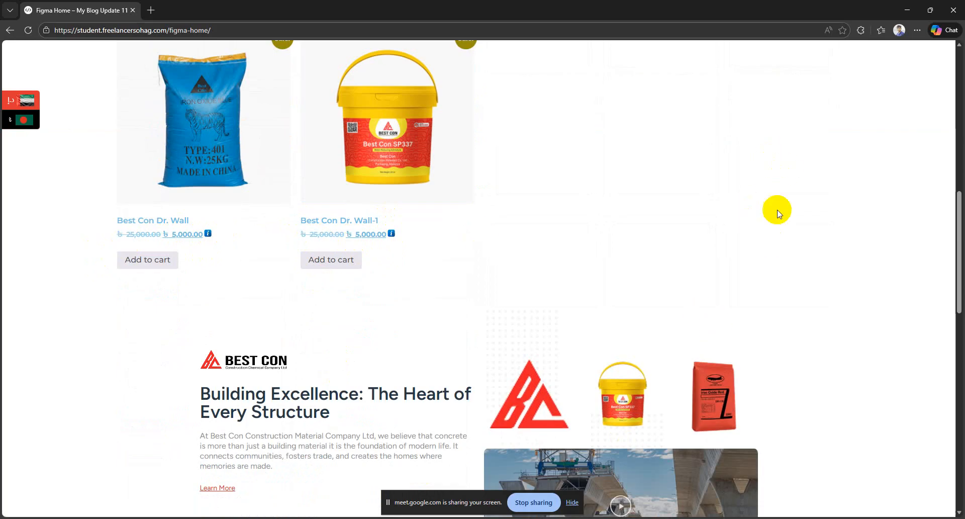
pyautogui.click(909, 8)
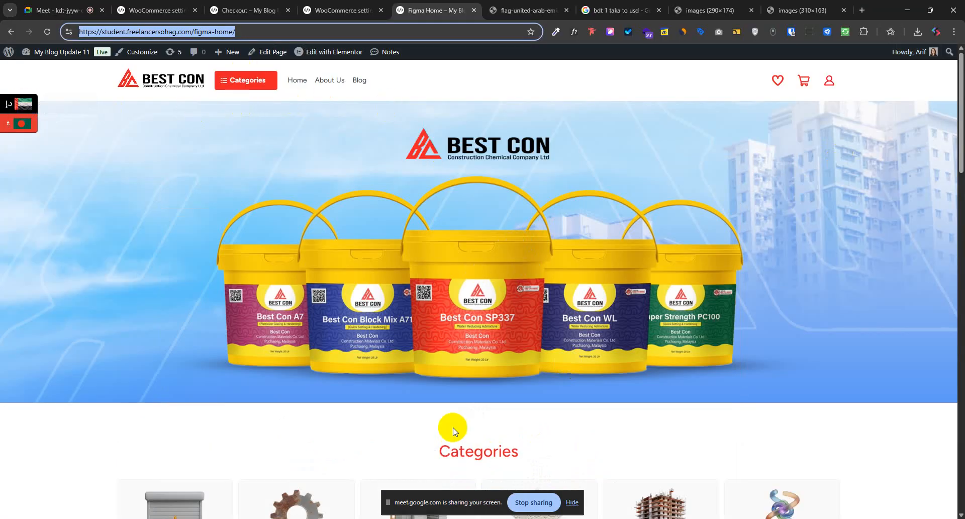
# - Reload the Figma Home page in the other Chrome window and compare the prices of Best Con Dr. Wall and Best Con Dr. Wall-1
pyautogui.hotkey('alt', 'Tab')
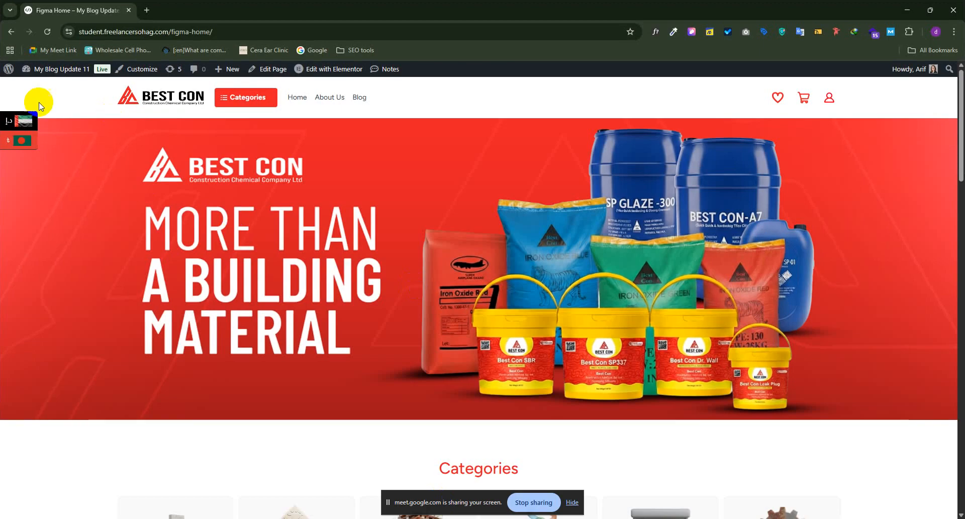
pyautogui.click(51, 33)
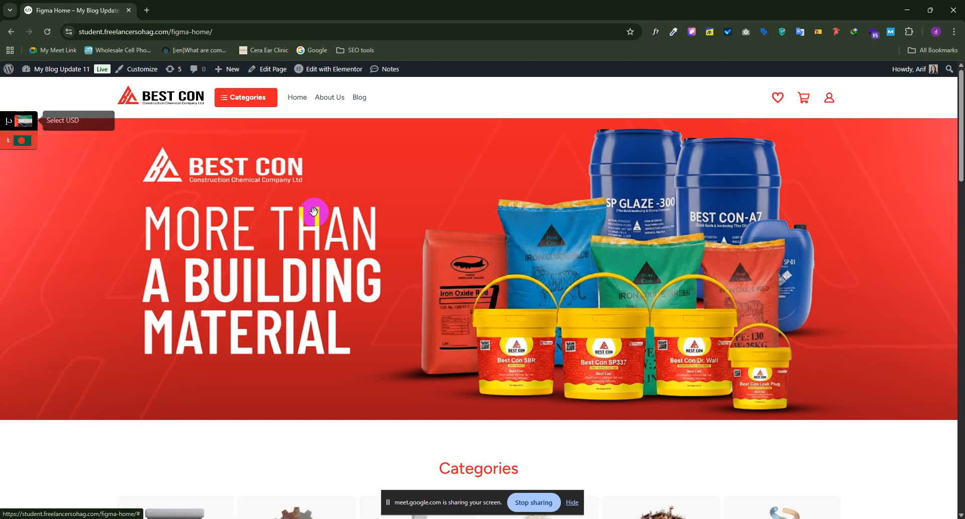
pyautogui.scroll(-8, 315, 211)
pyautogui.moveTo(114, 421); pyautogui.dragTo(157, 424)
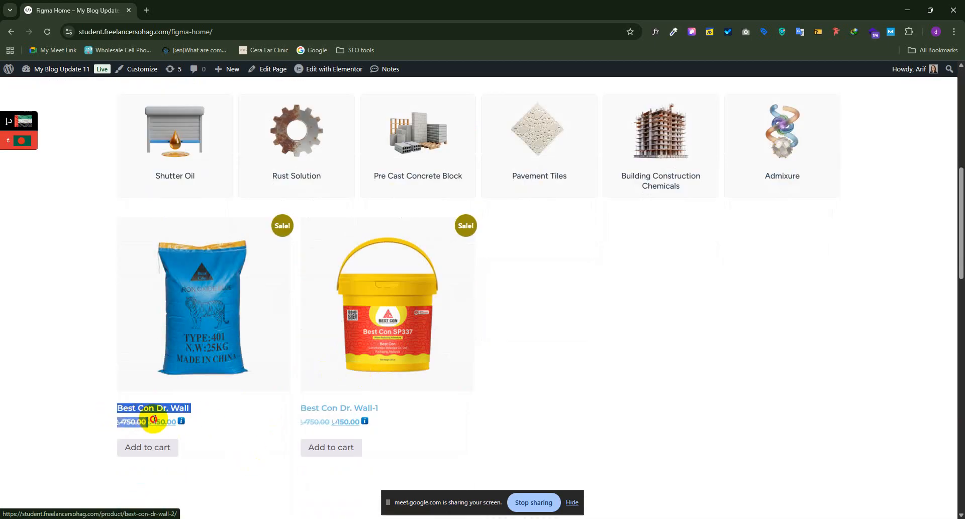
pyautogui.moveTo(293, 405); pyautogui.dragTo(428, 427)
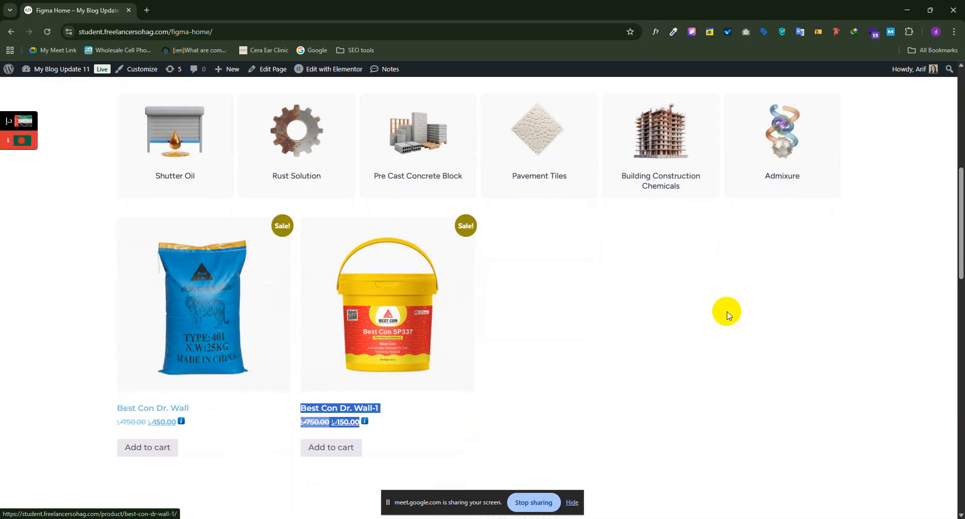
pyautogui.click(907, 10)
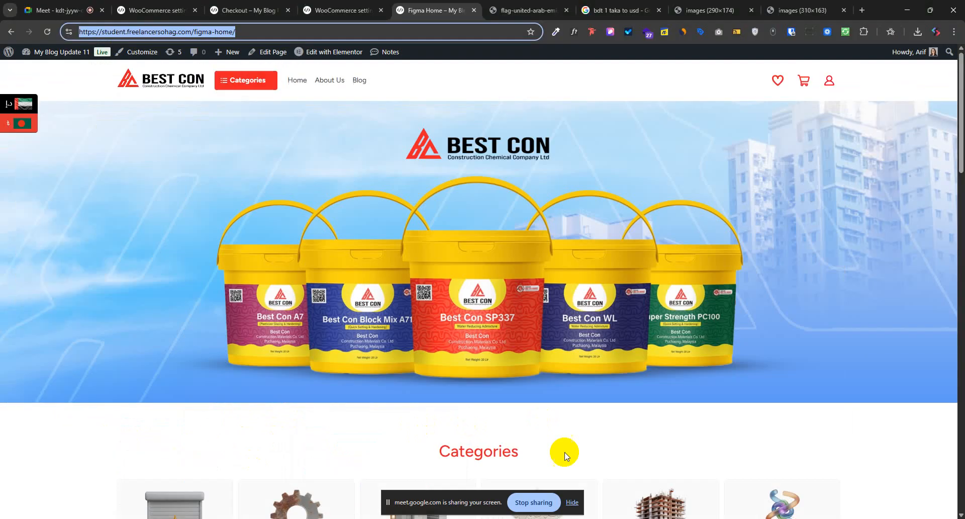
# - Review the AED exchange rate and the GeoIP rules in the second WooCommerce settings tab
pyautogui.click(341, 10)
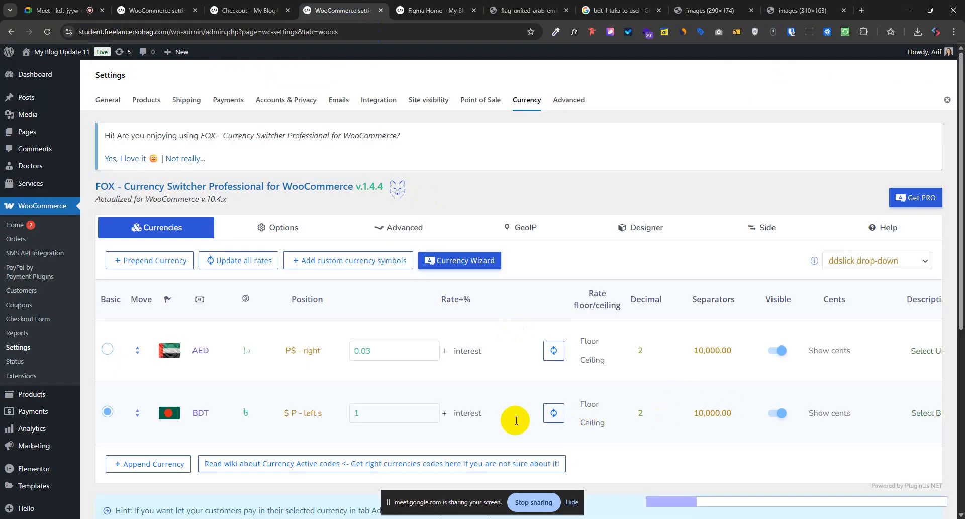
pyautogui.click(378, 349)
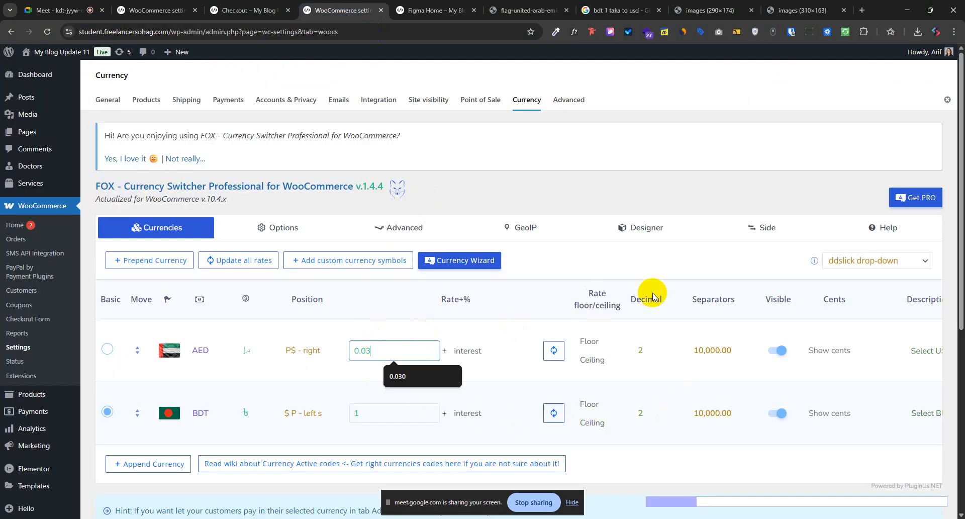
pyautogui.click(527, 230)
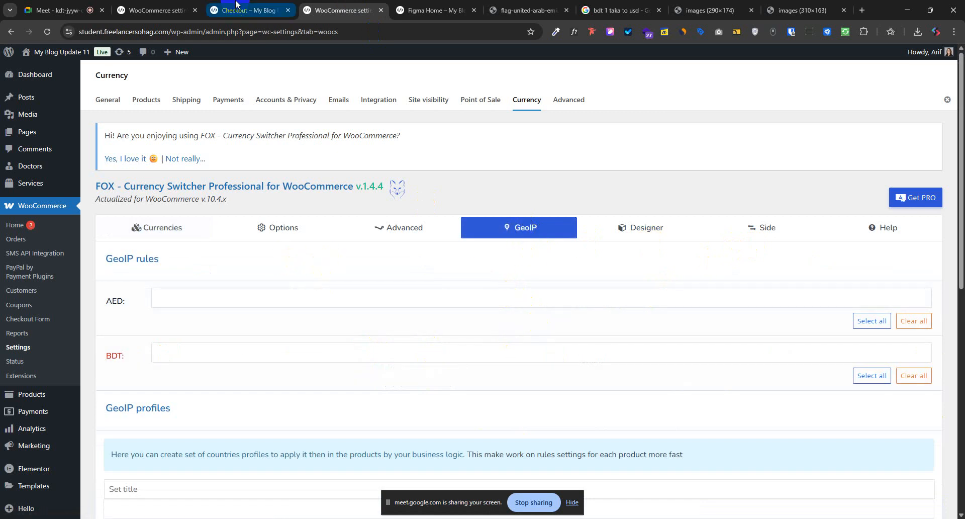
# - Close the duplicate WooCommerce settings tab with the empty GeoIP rules and return to the original settings tab
pyautogui.click(146, 4)
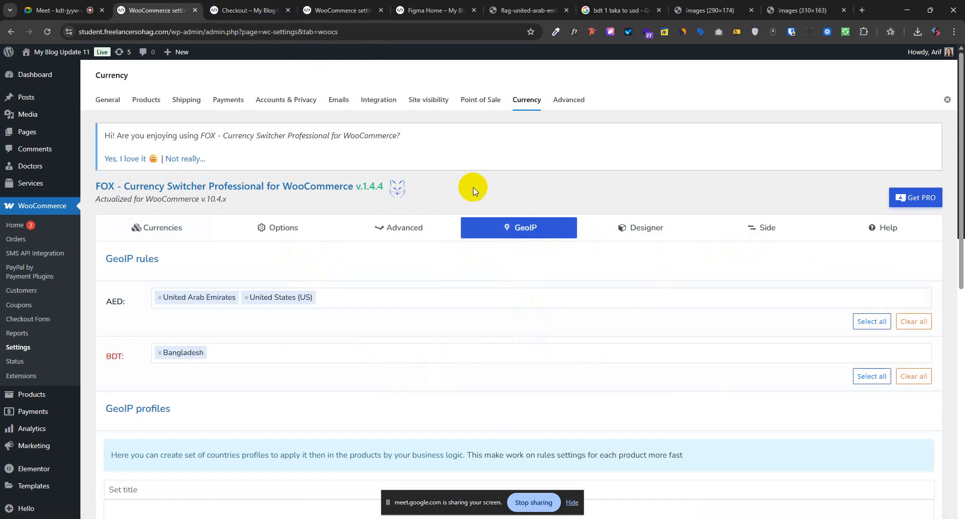
pyautogui.click(349, 4)
pyautogui.click(379, 10)
pyautogui.click(146, 12)
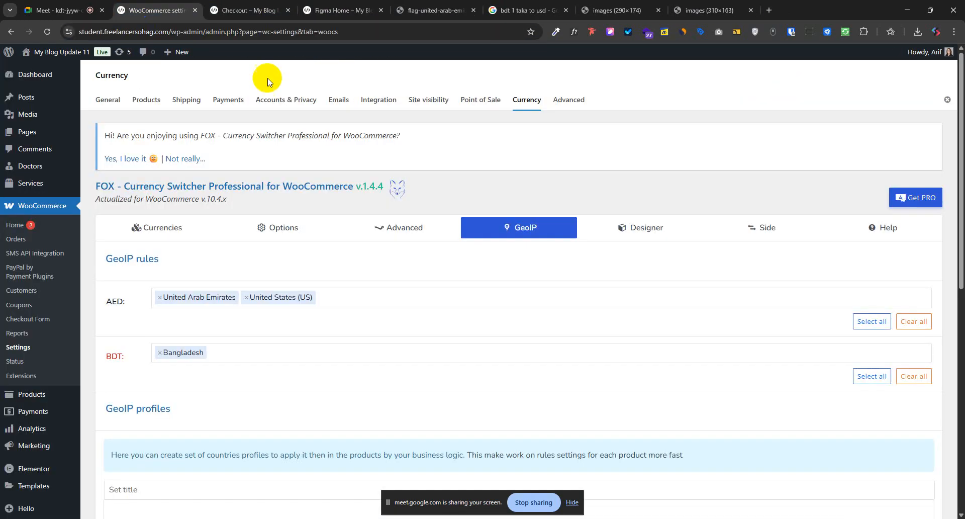
# - Look over the Side switcher settings, create a new drop-down currency switcher in the Smart Designer, and open it for editing
pyautogui.click(647, 238)
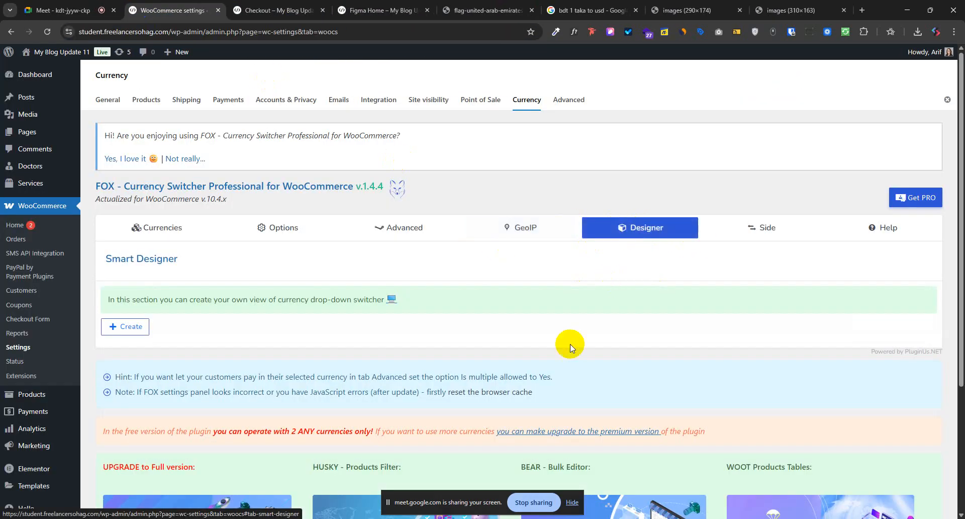
pyautogui.click(761, 231)
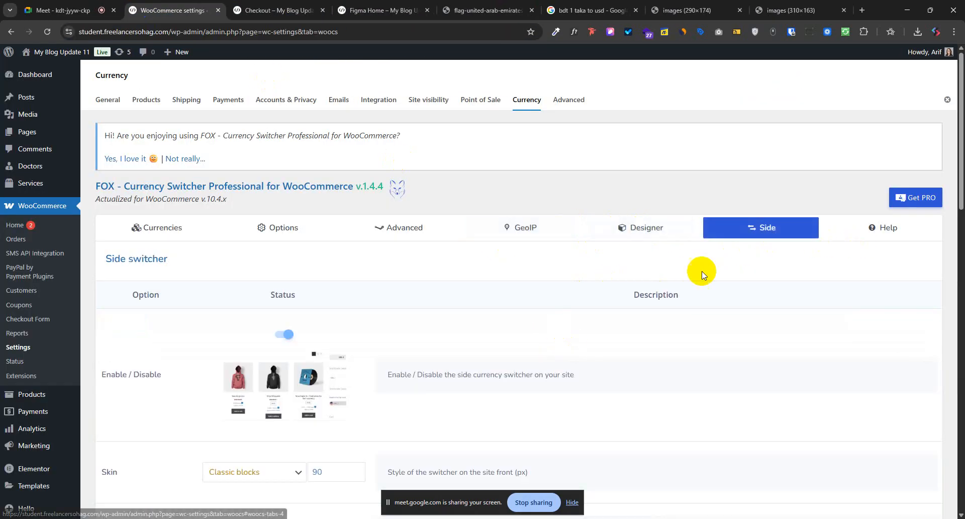
pyautogui.click(632, 233)
pyautogui.click(131, 328)
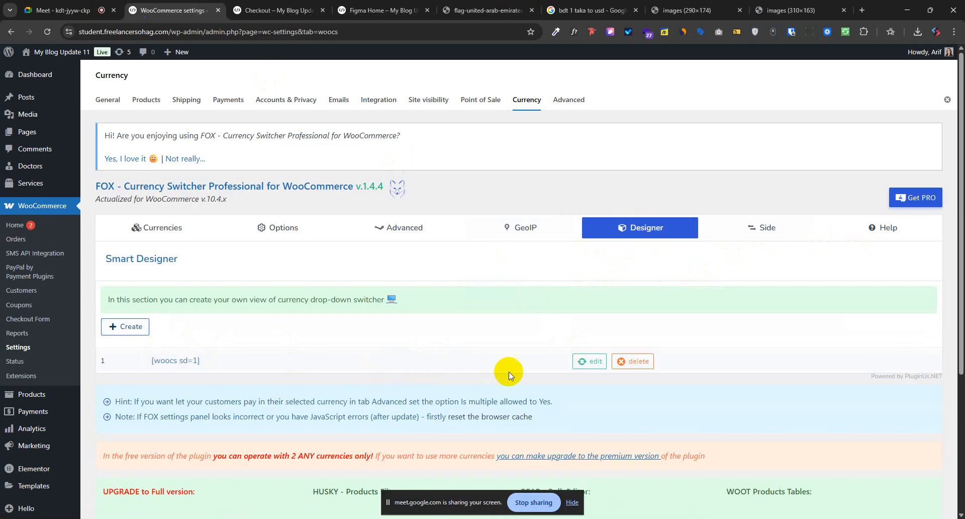
pyautogui.click(587, 360)
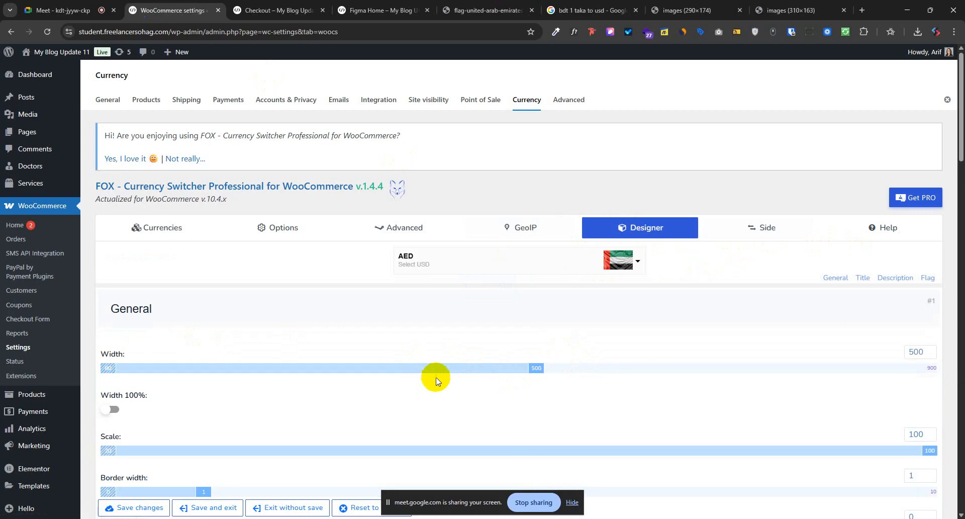
# - Try the Width 100% option in the General settings of the currency switcher design and turn it back off
pyautogui.scroll(-5, 432, 392)
pyautogui.scroll(5, 347, 340)
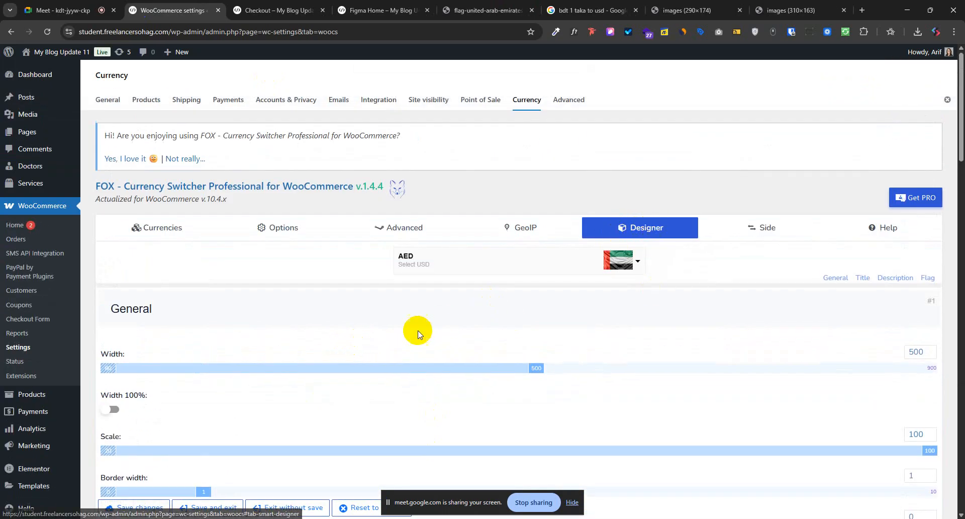
pyautogui.scroll(-2, 152, 395)
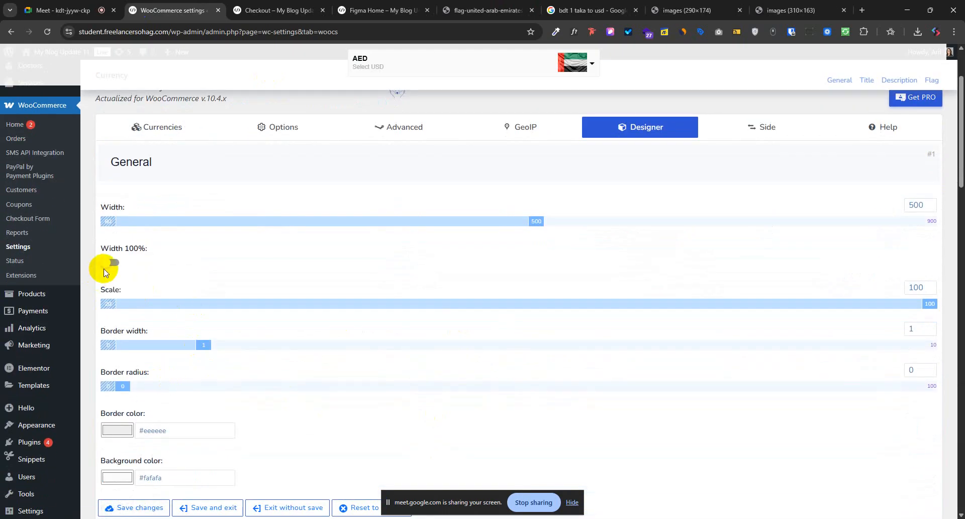
pyautogui.click(111, 265)
pyautogui.click(110, 223)
# - Examine the General, Title, Description and Flag design settings of the drop-down currency switcher
pyautogui.scroll(-6, 171, 372)
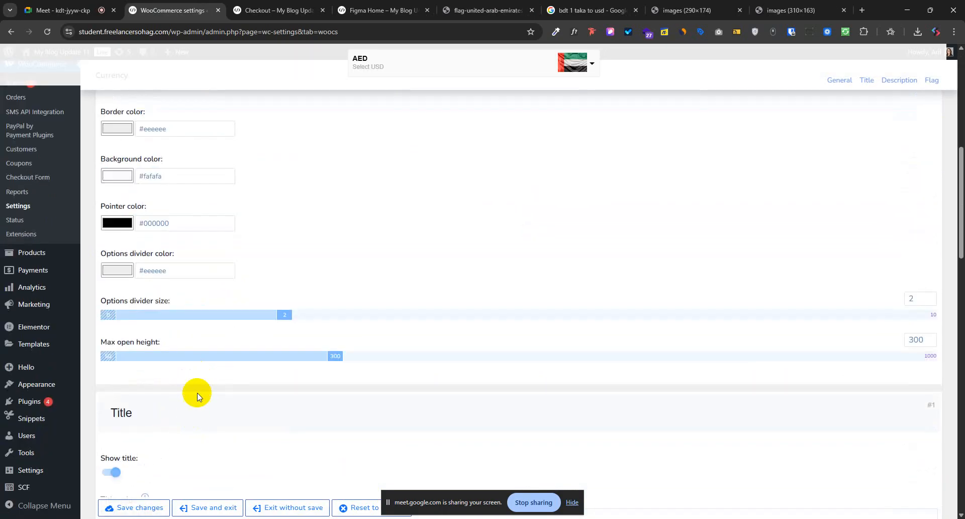
pyautogui.scroll(-3, 203, 387)
pyautogui.scroll(-18, 183, 414)
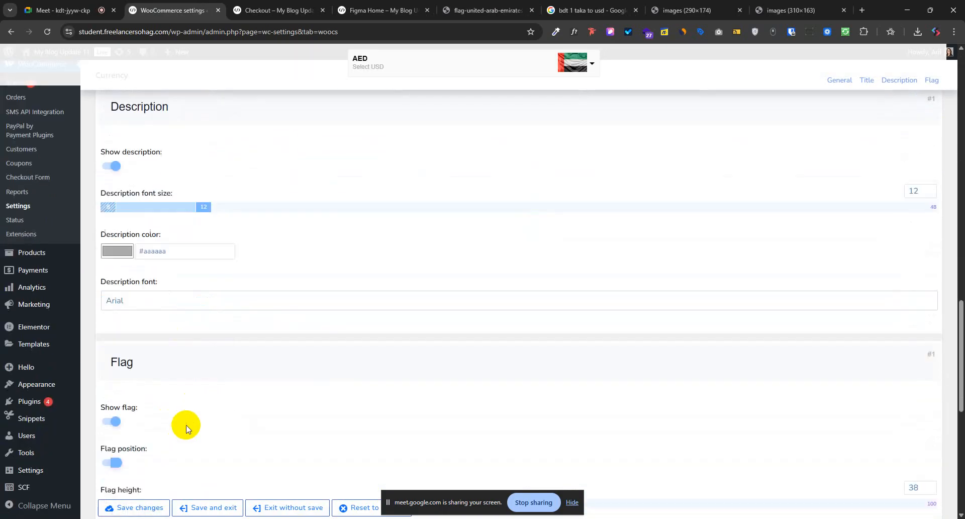
pyautogui.scroll(20, 302, 391)
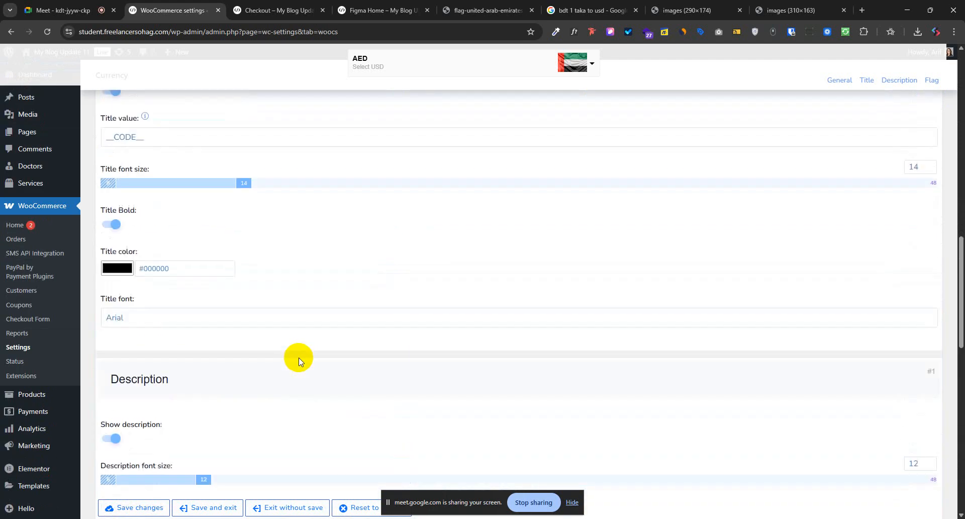
pyautogui.scroll(5, 296, 359)
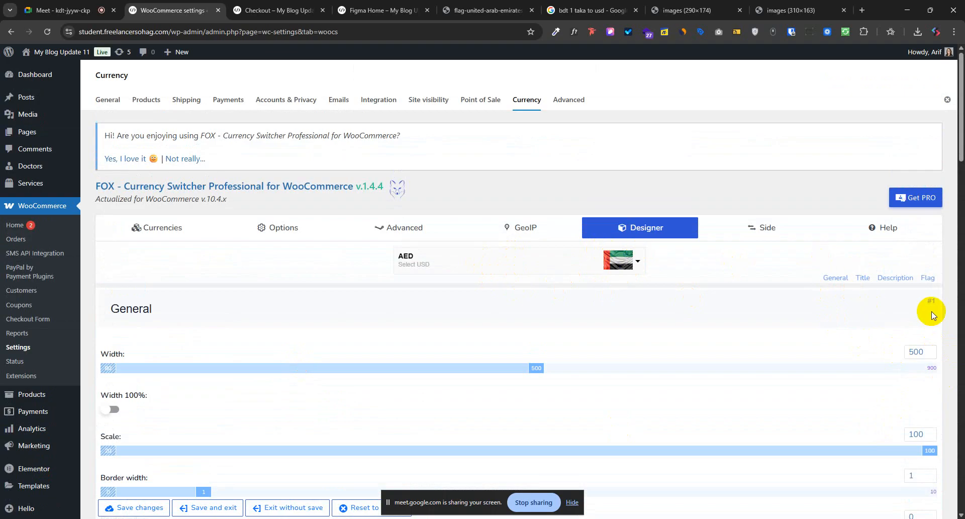
pyautogui.scroll(-15, 510, 265)
pyautogui.scroll(-15, 545, 386)
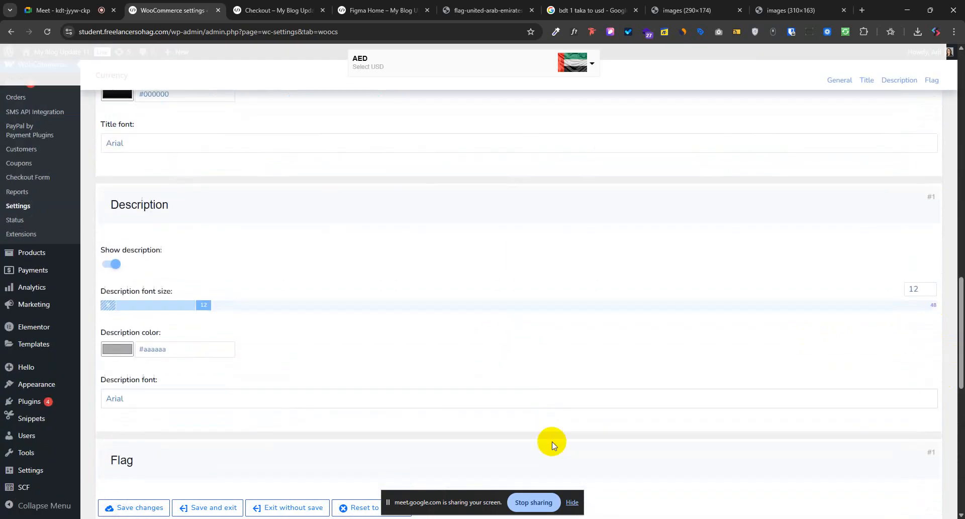
pyautogui.scroll(6, 591, 409)
pyautogui.scroll(12, 591, 406)
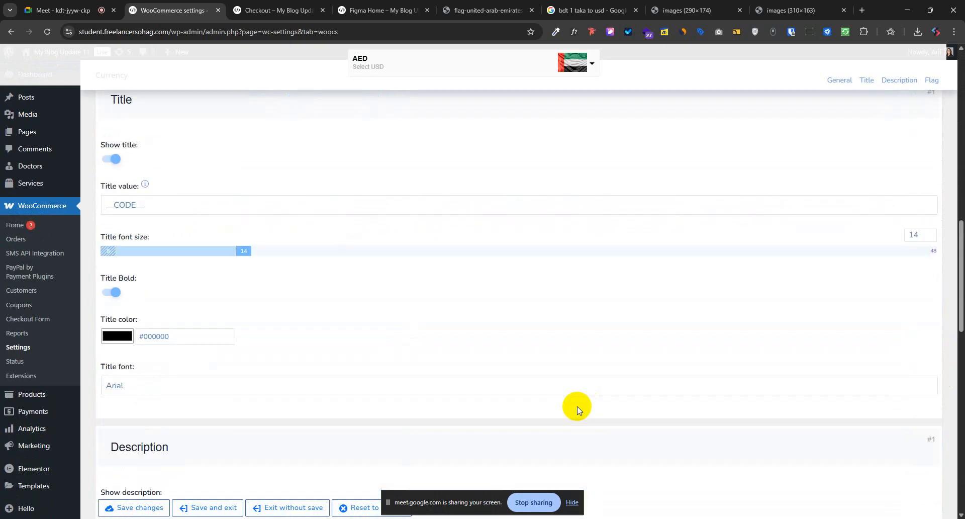
pyautogui.scroll(-3, 34, 325)
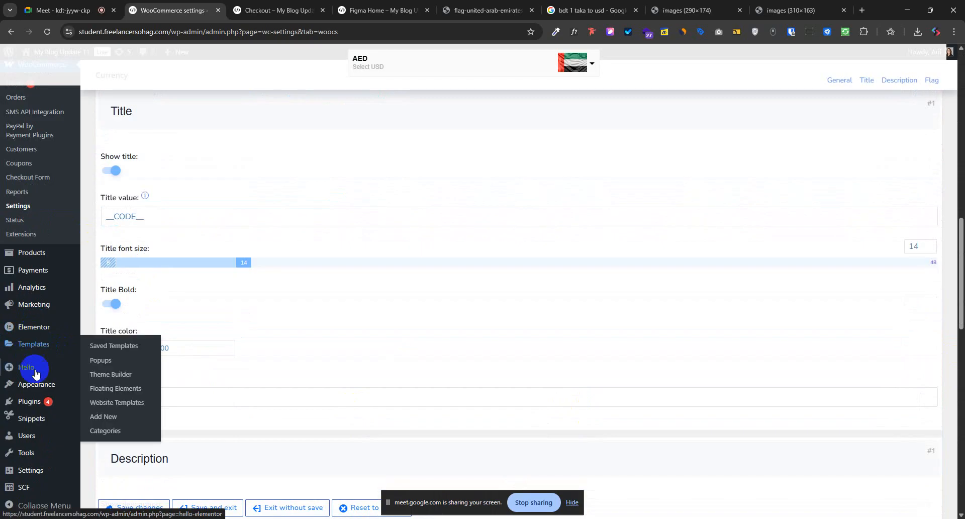
# - Leave the switcher designer without saving, open the WordPress Menus page, and review the Landing Page Menu and the available item groups
pyautogui.moveTo(36, 384)
pyautogui.click(104, 429)
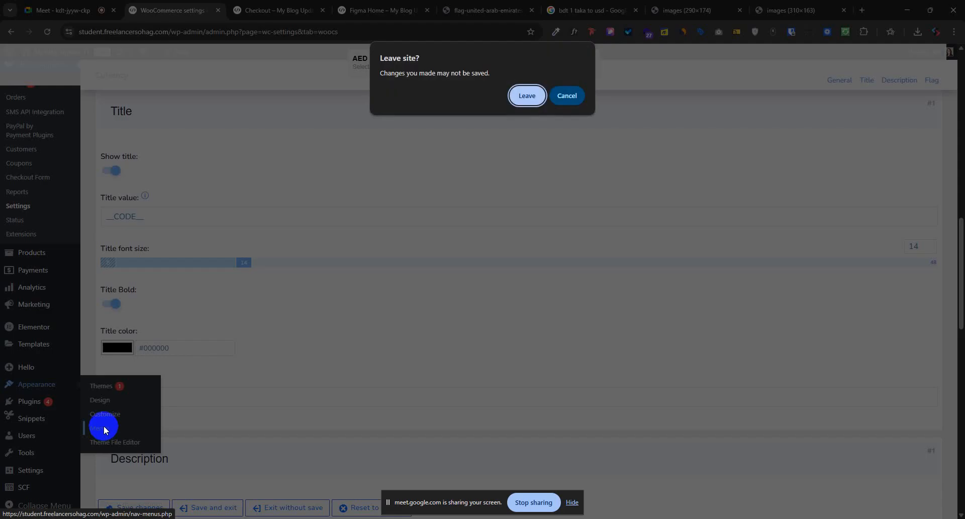
pyautogui.click(527, 95)
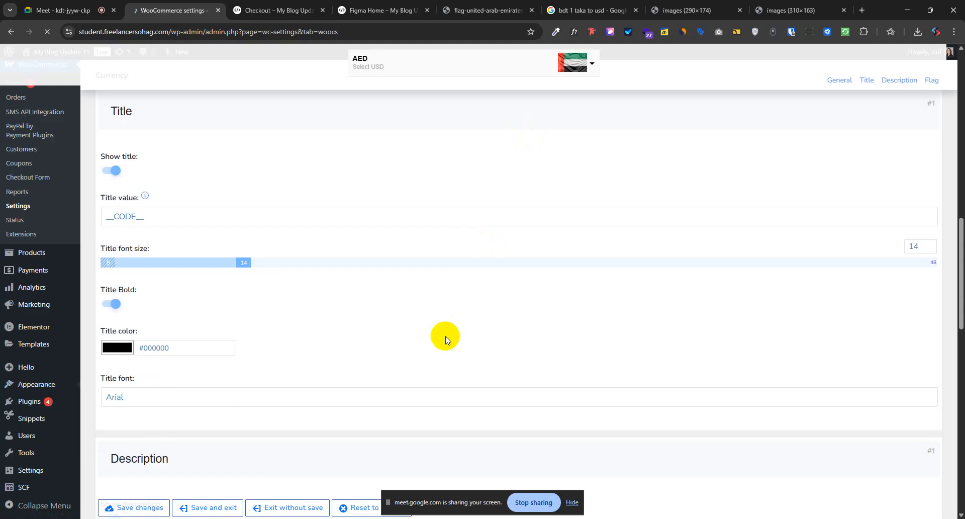
pyautogui.scroll(-2, 452, 367)
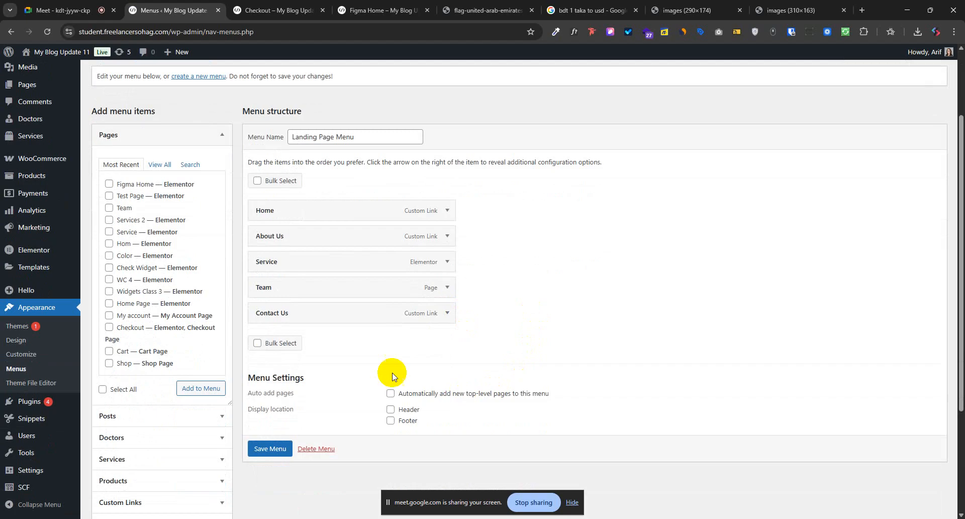
pyautogui.scroll(-1, 151, 455)
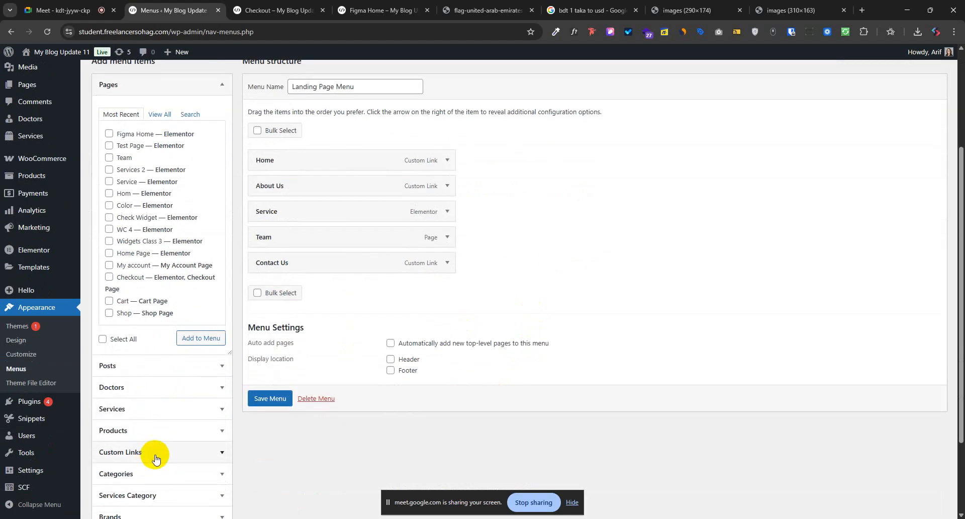
pyautogui.scroll(-2, 155, 459)
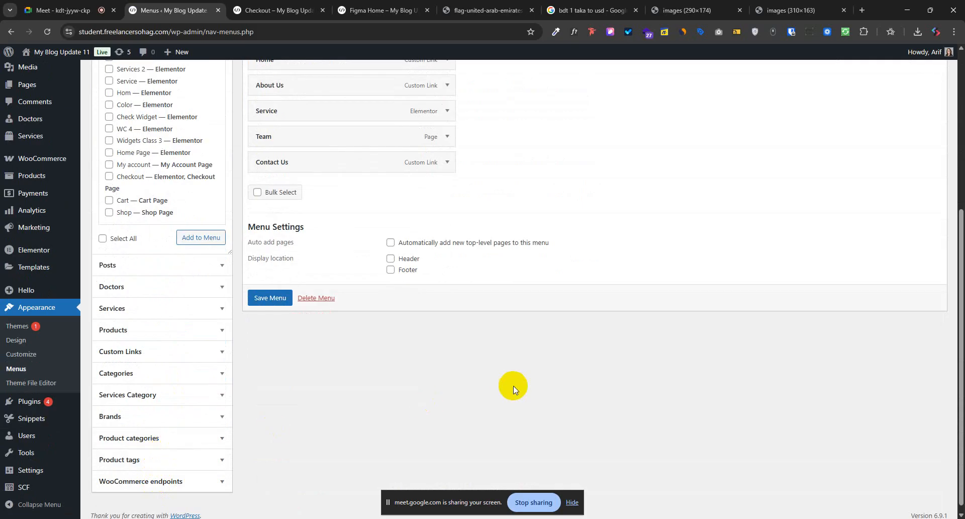
pyautogui.scroll(5, 642, 415)
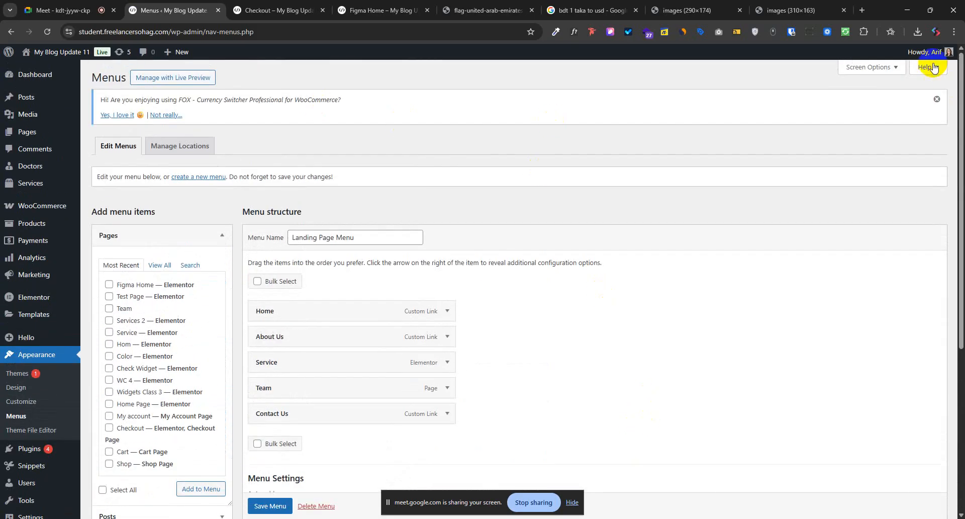
# - Show the Menus page's screen options, review the screen elements and advanced menu properties, and hide the options again
pyautogui.click(873, 68)
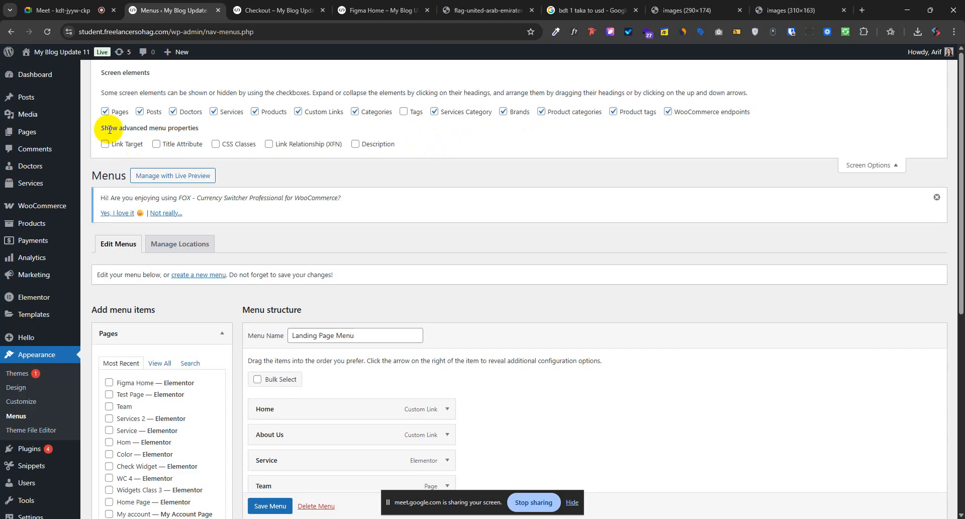
pyautogui.click(63, 10)
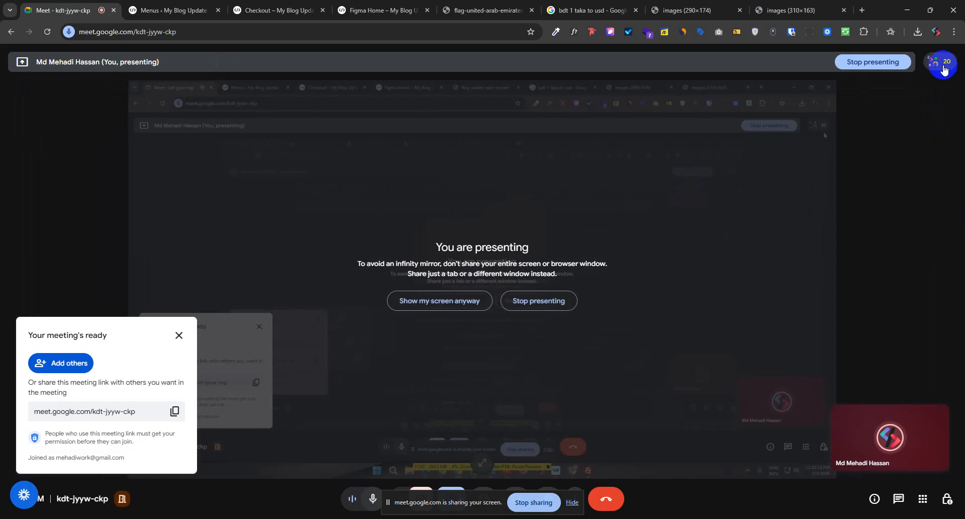
pyautogui.click(253, 6)
pyautogui.click(173, 6)
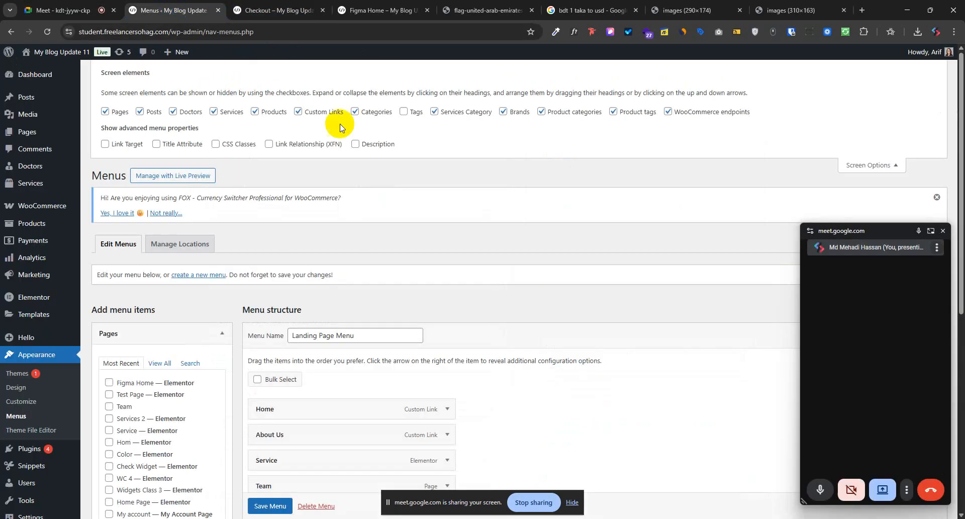
pyautogui.click(942, 233)
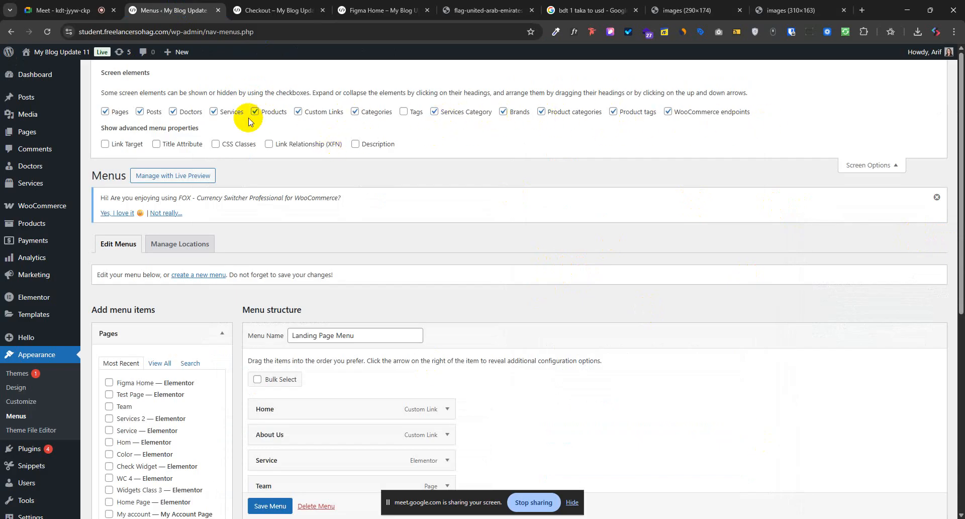
pyautogui.click(892, 169)
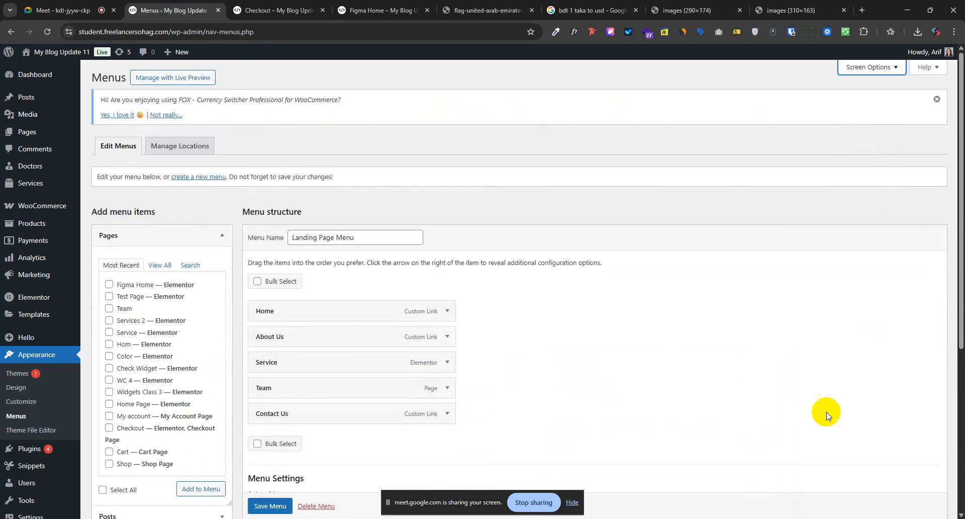
pyautogui.click(860, 67)
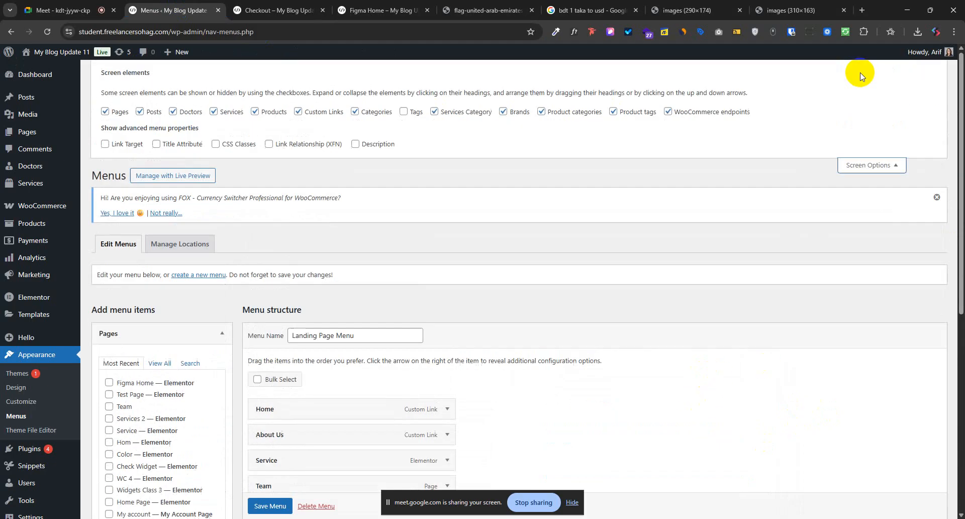
pyautogui.click(882, 171)
# - Place the Figma Home browser tab directly after the Menus tab and close all tabs that follow it
pyautogui.click(284, 10)
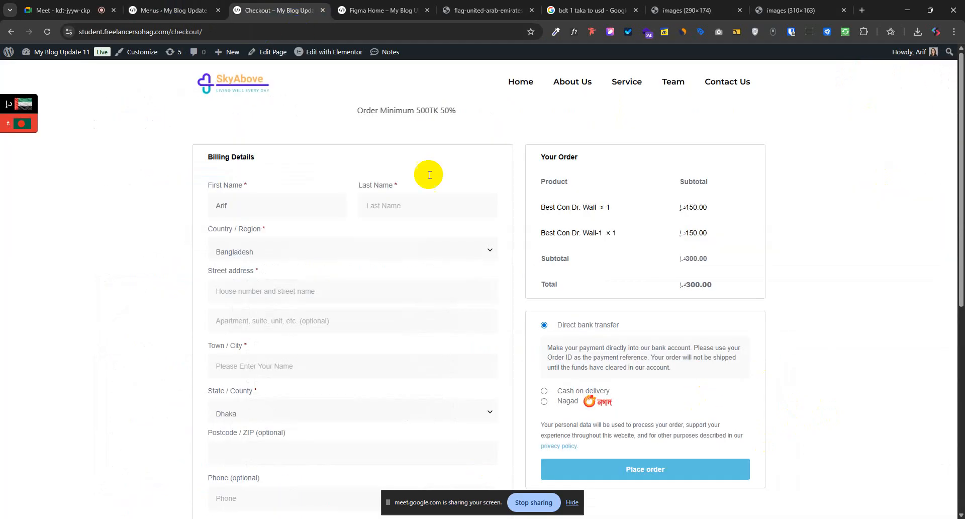
pyautogui.click(371, 4)
pyautogui.moveTo(367, 4); pyautogui.dragTo(299, 12)
pyautogui.rightClick(290, 15)
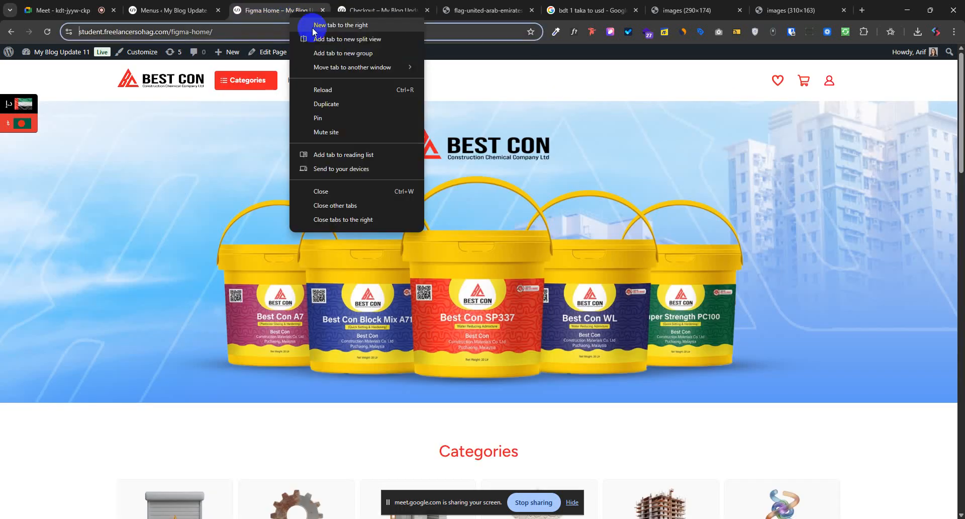
pyautogui.click(387, 218)
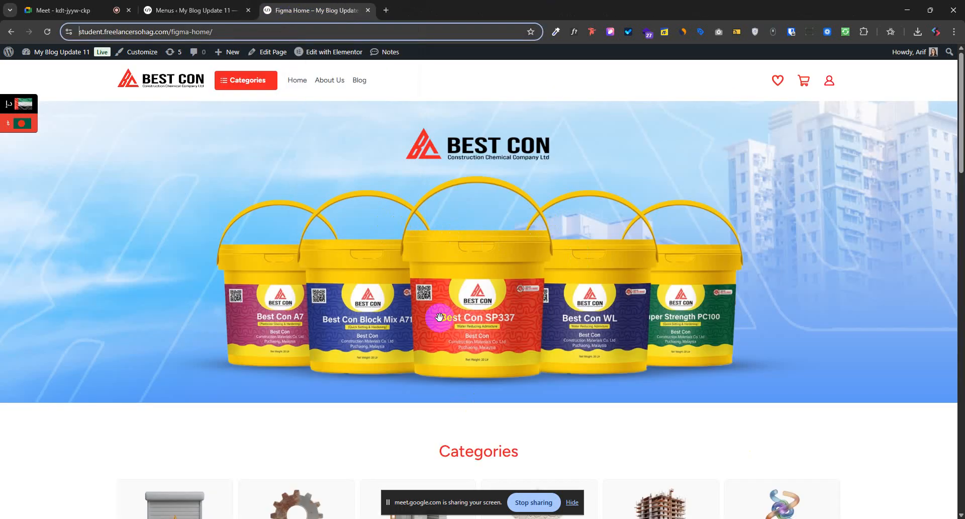
# - Look over the prices in the product carousel near the end of the Figma Home page
pyautogui.scroll(-20, 538, 420)
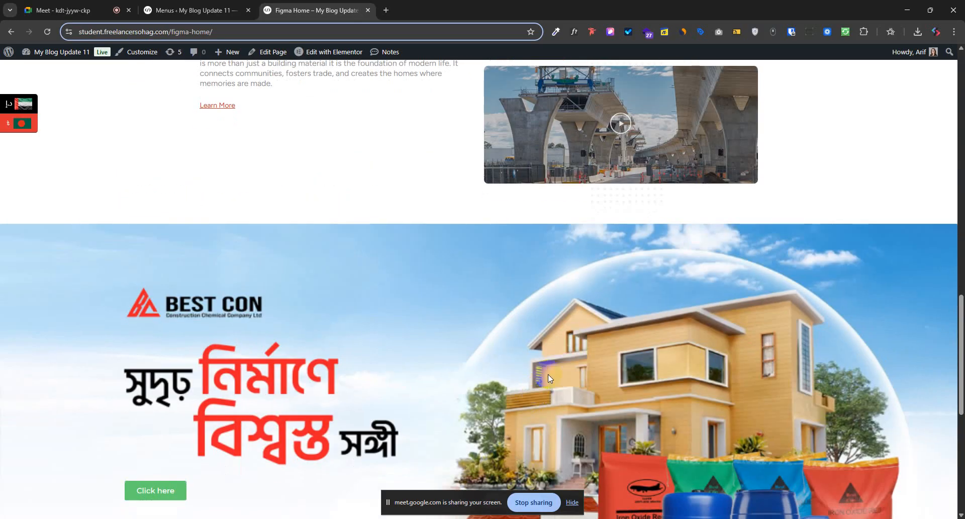
pyautogui.scroll(-6, 548, 374)
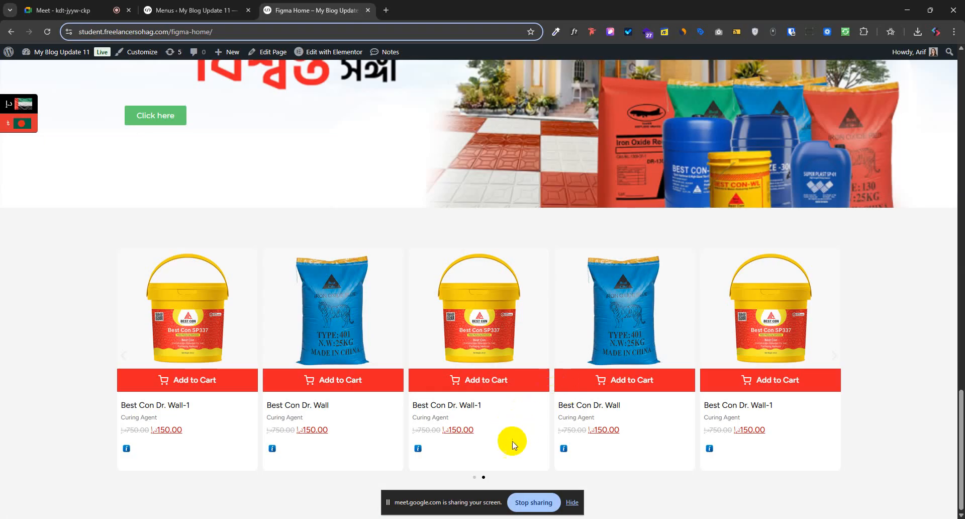
pyautogui.scroll(20, 503, 434)
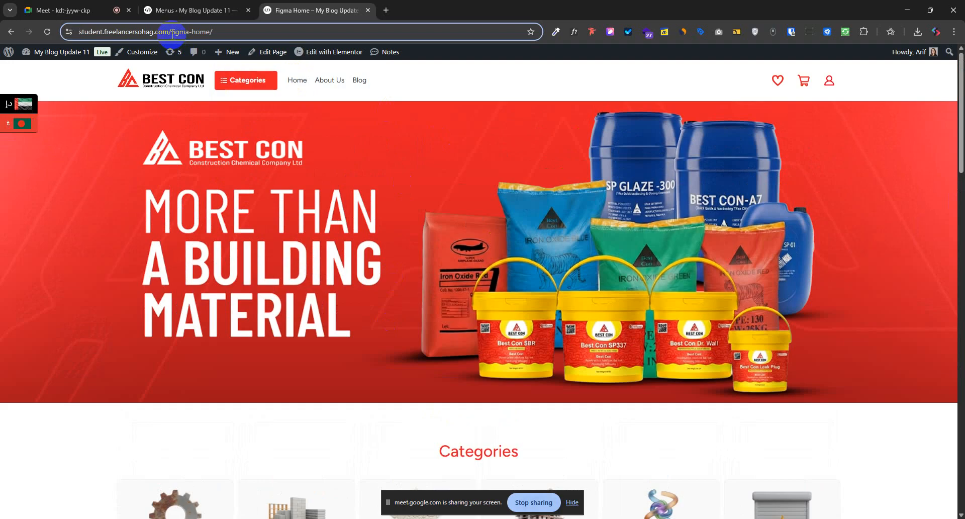
# - Remove the figma-home path from the address to load the site's root homepage, and look over its content
pyautogui.moveTo(173, 34); pyautogui.dragTo(368, 69)
pyautogui.press('BackSpace')
pyautogui.press('Return')
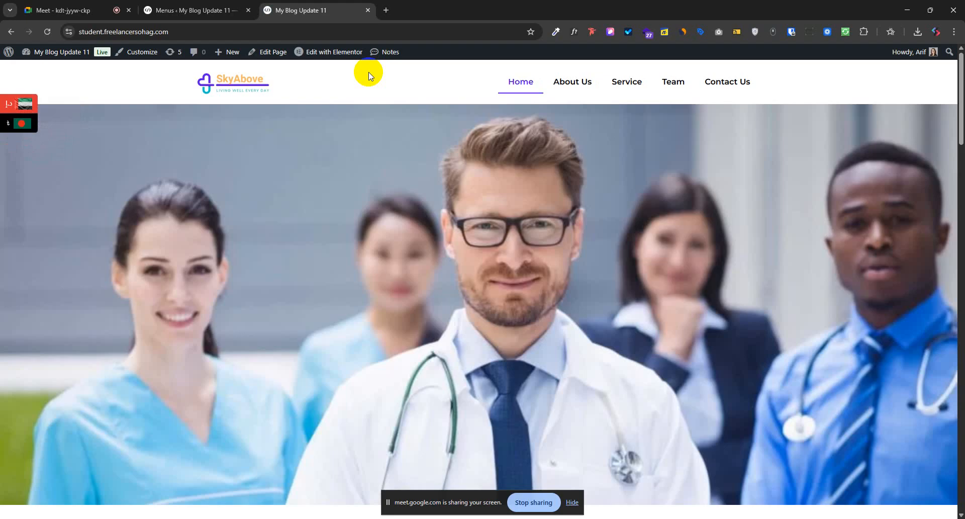
pyautogui.scroll(-5, 430, 261)
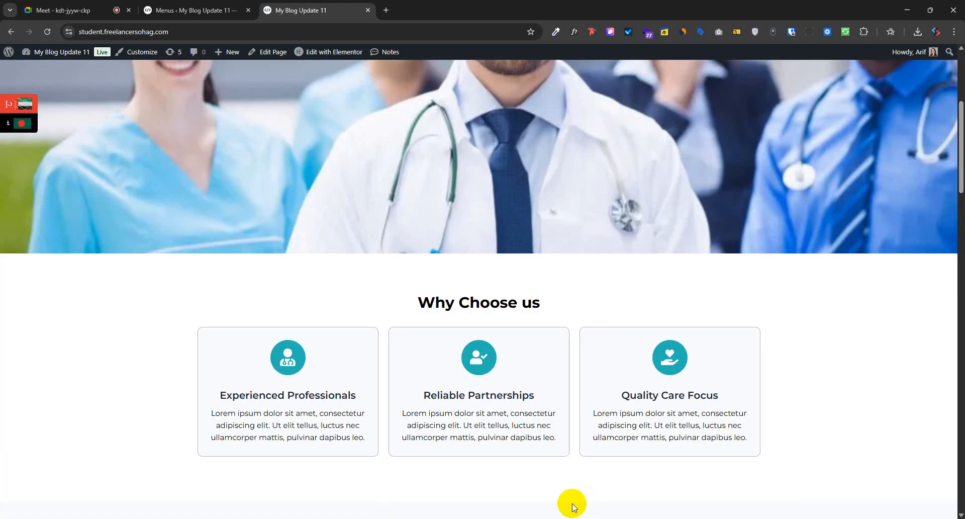
# - Search for google translate in a new browser tab, open Google Translate and enter "sadsd" as English text for Bengali translation
pyautogui.scroll(-16, 572, 503)
pyautogui.scroll(-17, 524, 387)
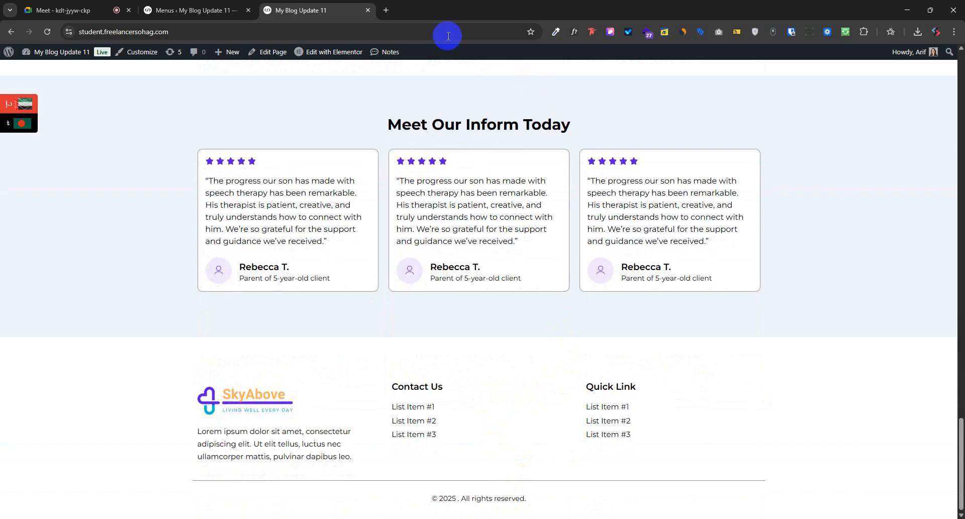
pyautogui.click(386, 10)
pyautogui.write('goo')
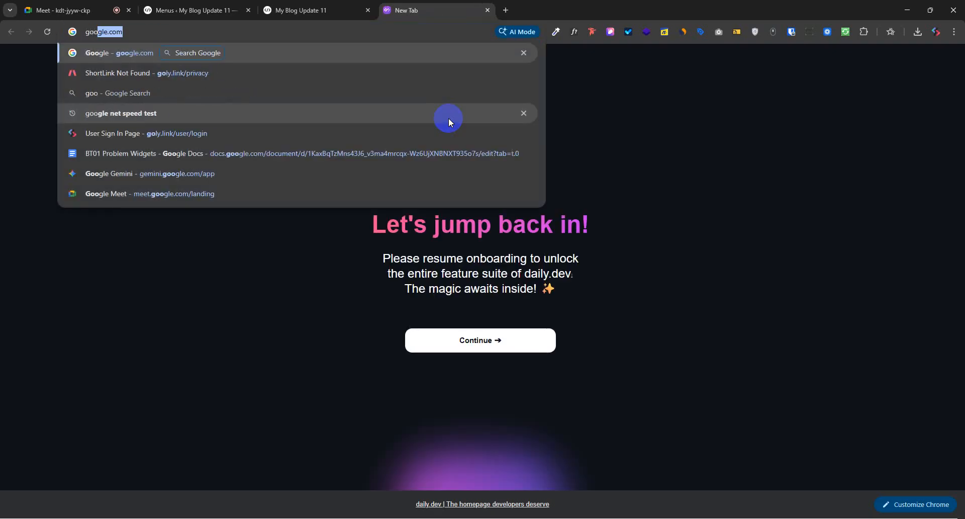
pyautogui.write('gle tra')
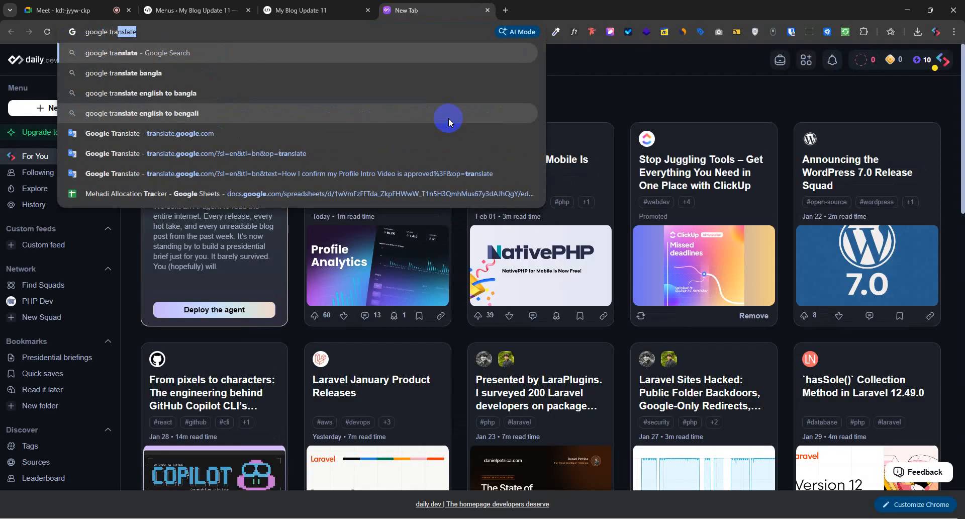
pyautogui.press('Return')
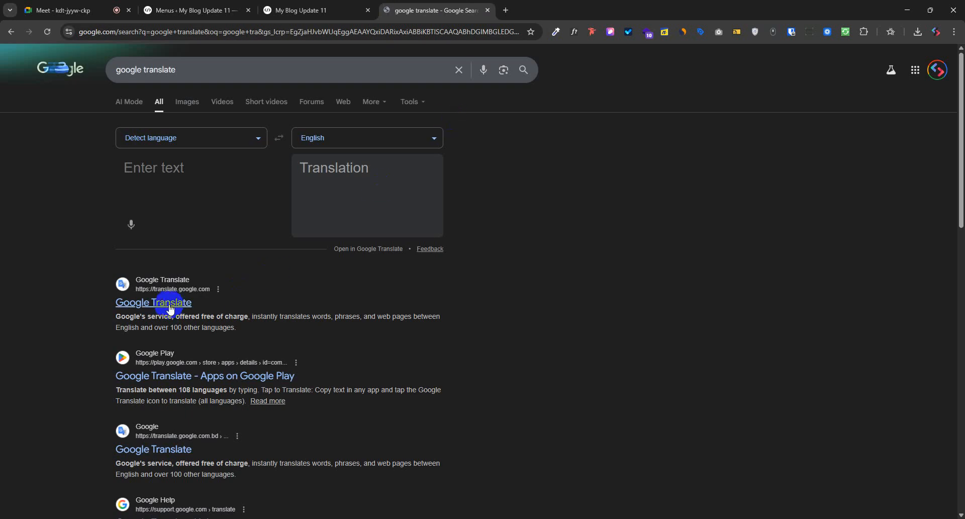
pyautogui.click(170, 307)
pyautogui.write('sadsd')
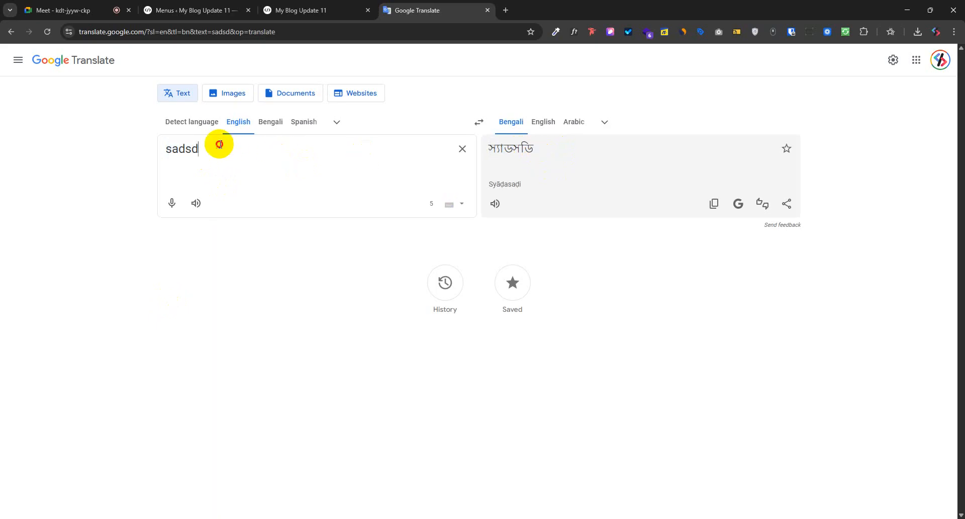
# - Return to the site's homepage and look over its sections from the footer up to the header
pyautogui.click(297, 10)
pyautogui.scroll(15, 455, 265)
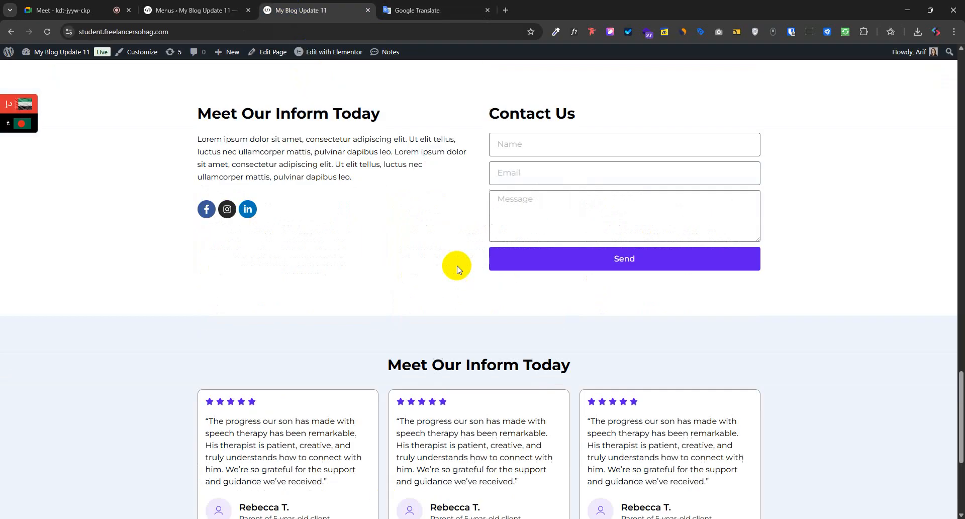
pyautogui.scroll(10, 445, 263)
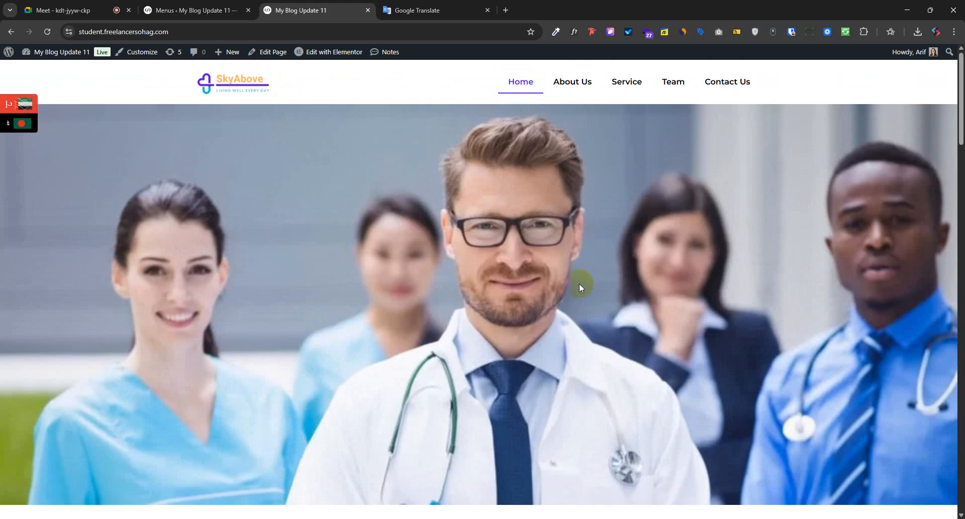
pyautogui.scroll(-10, 474, 348)
# - Open the Add Plugins page from the WordPress dashboard and search the plugin directory for "gtranslate"
pyautogui.click(199, 9)
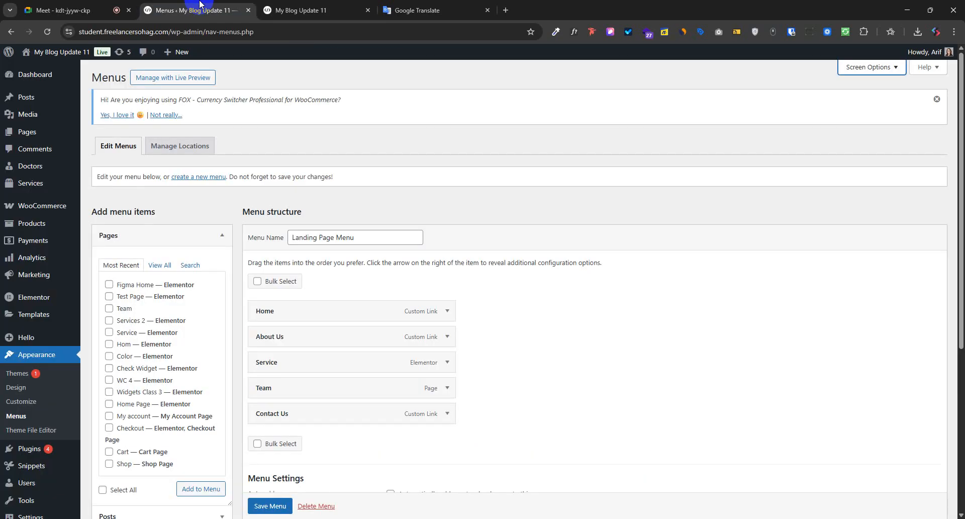
pyautogui.scroll(-2, 45, 389)
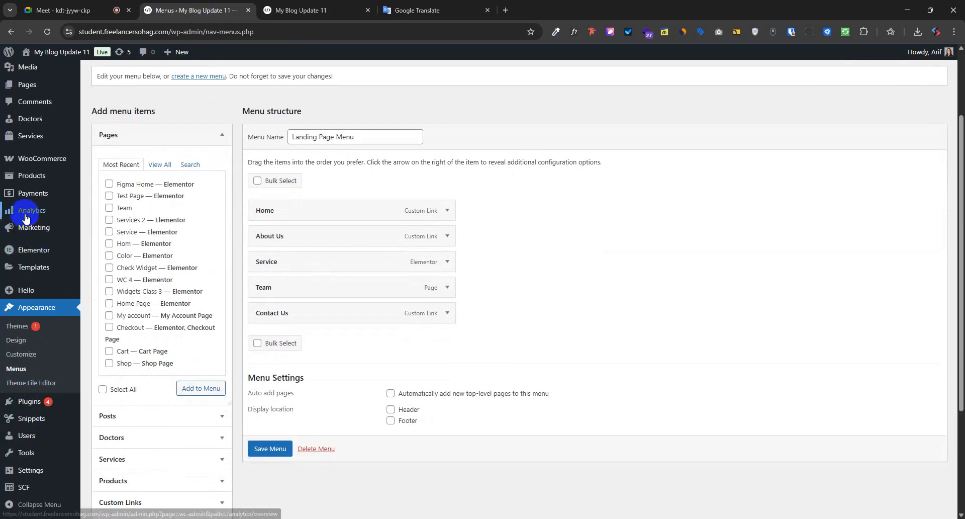
pyautogui.scroll(-3, 26, 217)
pyautogui.moveTo(28, 402)
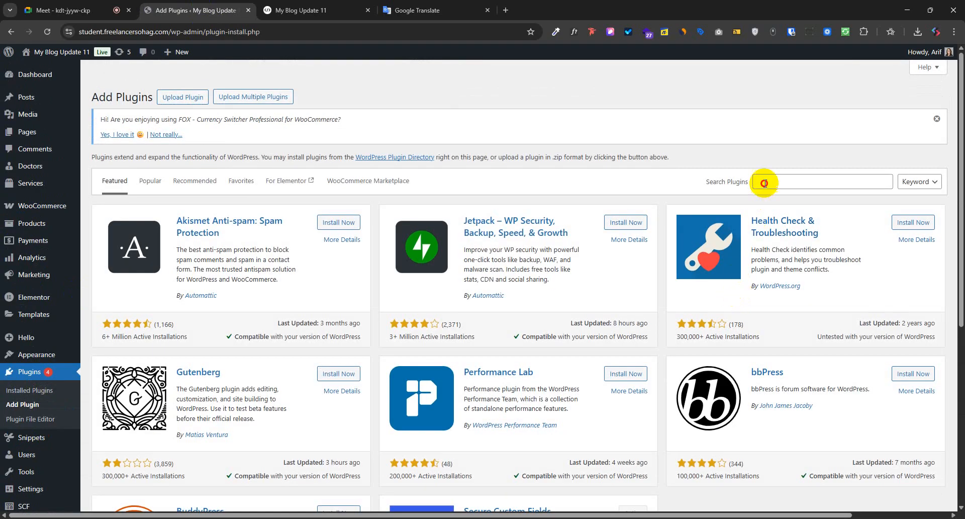
pyautogui.click(762, 183)
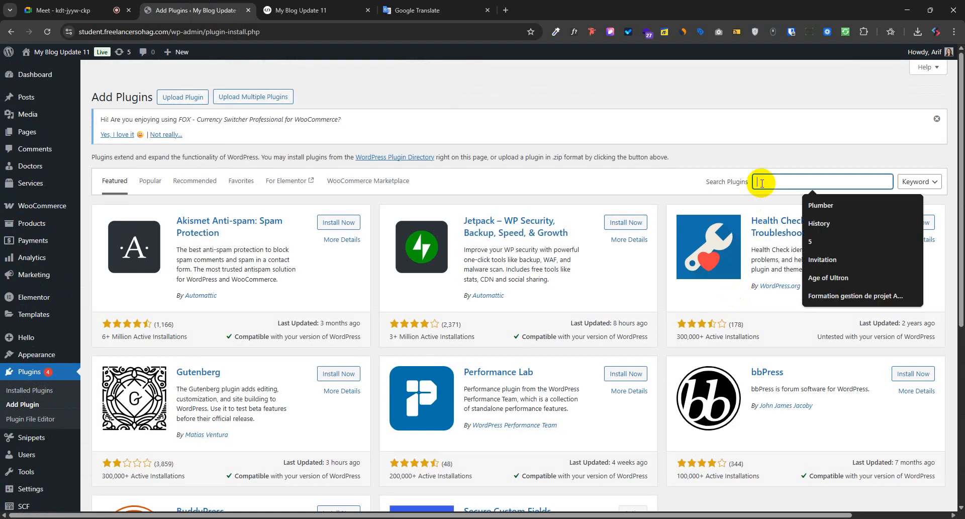
pyautogui.write('gtranslate')
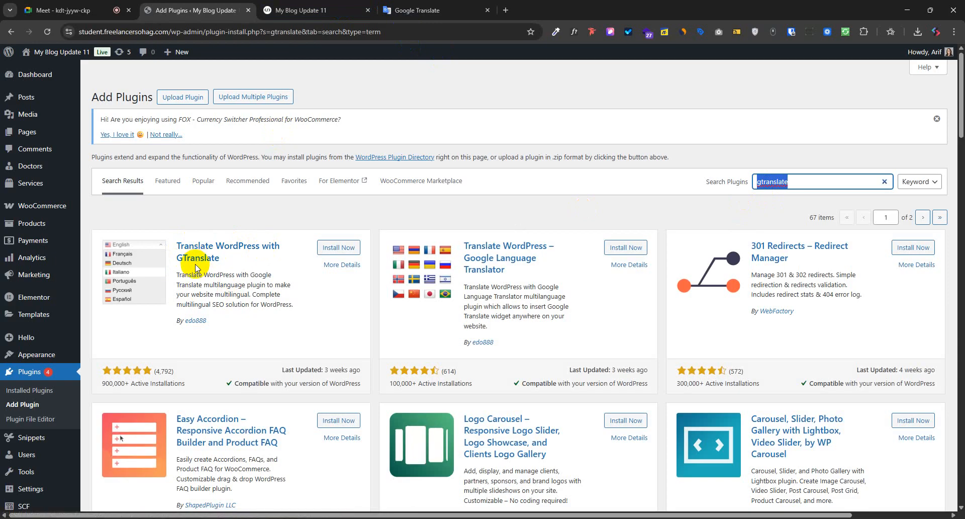
# - Install and activate the Translate WordPress with GTranslate plugin, looking over its rating and active installations during the installation
pyautogui.click(334, 247)
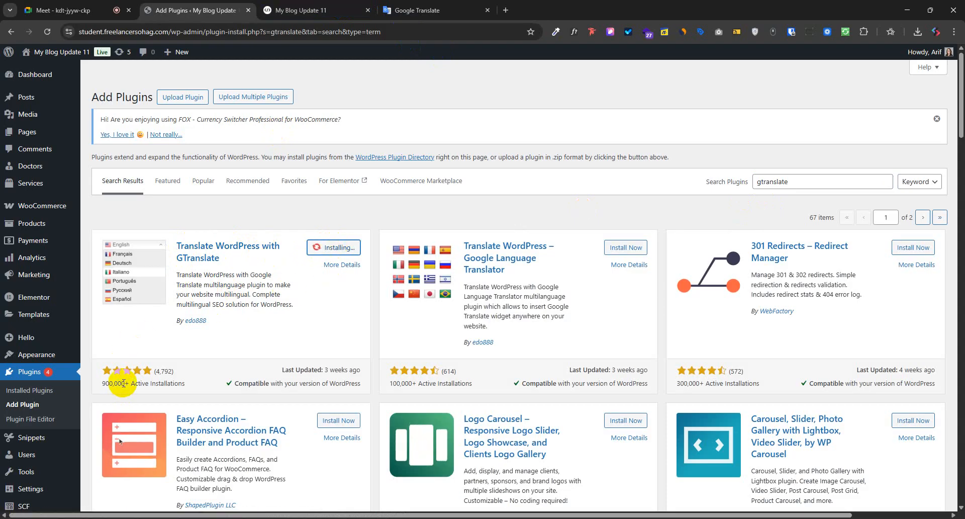
pyautogui.moveTo(123, 383)
pyautogui.mouseDown()
pyautogui.moveTo(107, 382)
pyautogui.moveTo(116, 384)
pyautogui.mouseUp()
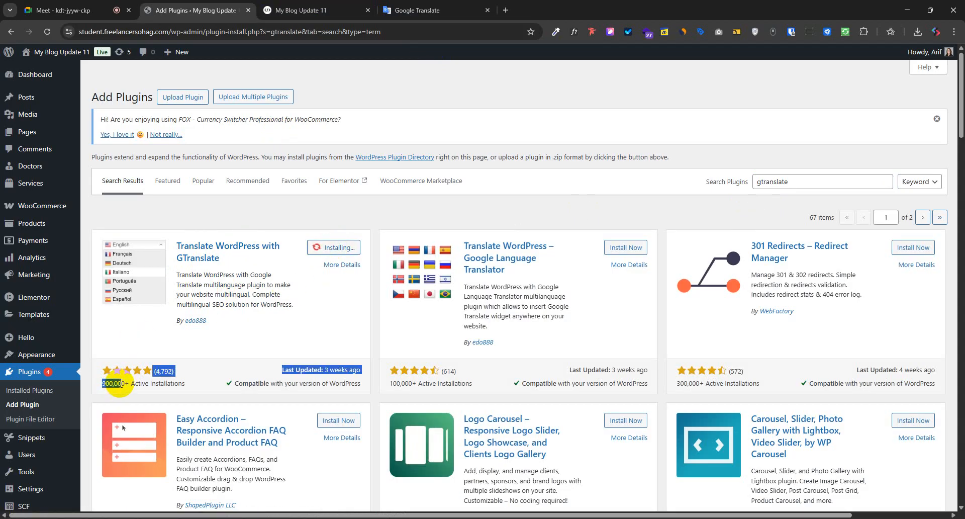
pyautogui.click(152, 373)
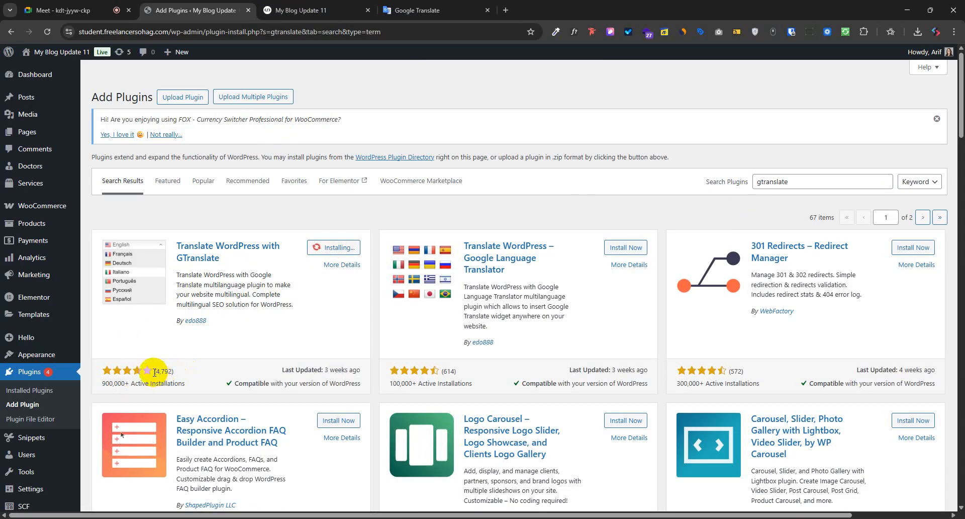
pyautogui.moveTo(178, 377); pyautogui.dragTo(129, 371)
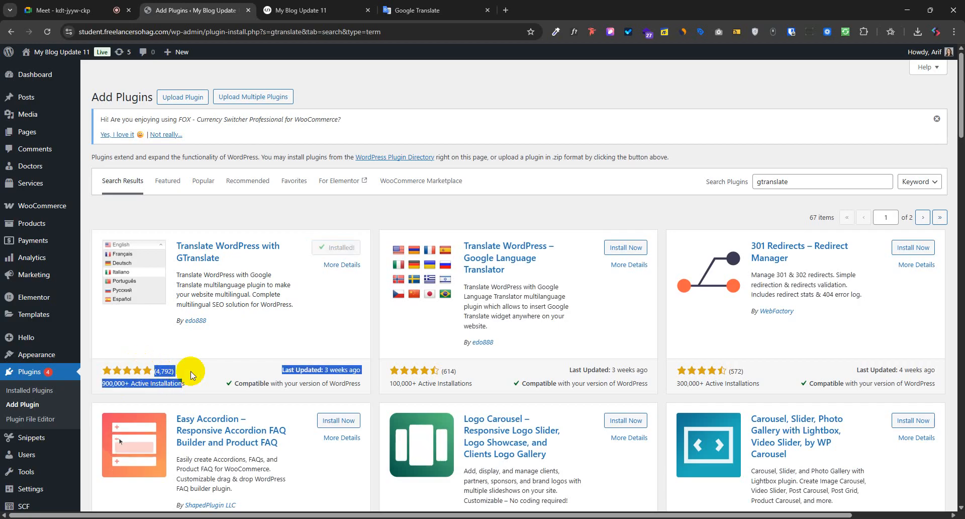
pyautogui.moveTo(221, 332); pyautogui.dragTo(228, 270)
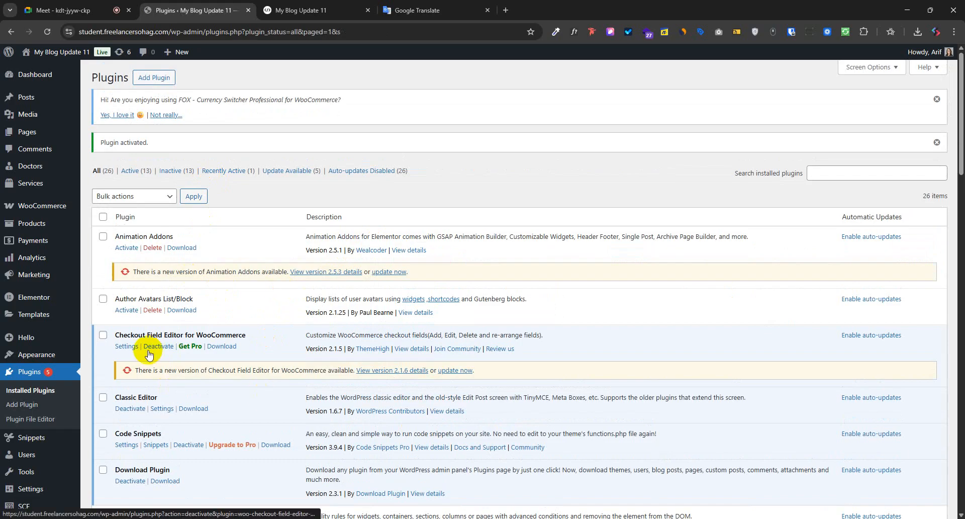
# - Reload the site's homepage and check whether the newly activated plugin shows a language switcher
pyautogui.scroll(-4, 56, 246)
pyautogui.scroll(3, 20, 337)
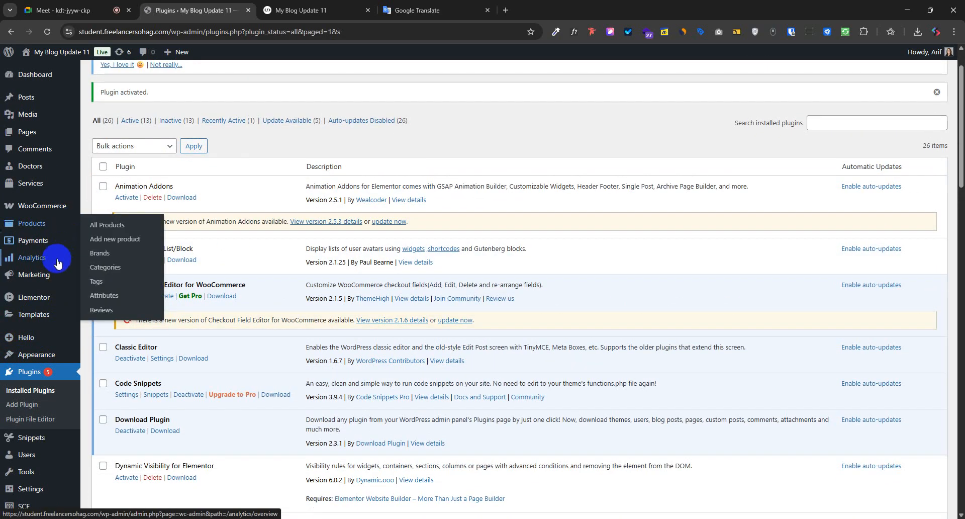
pyautogui.click(304, 10)
pyautogui.click(51, 30)
pyautogui.scroll(10, 400, 272)
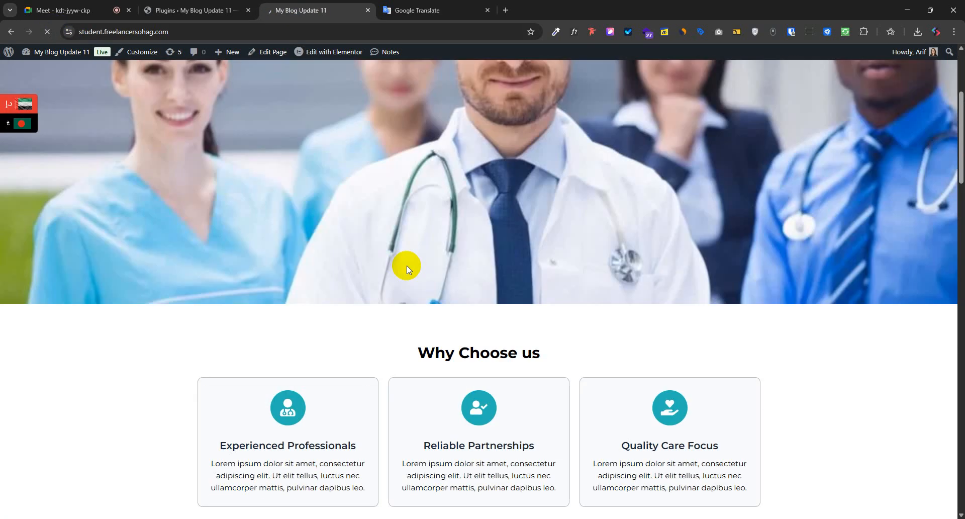
pyautogui.scroll(-8, 416, 323)
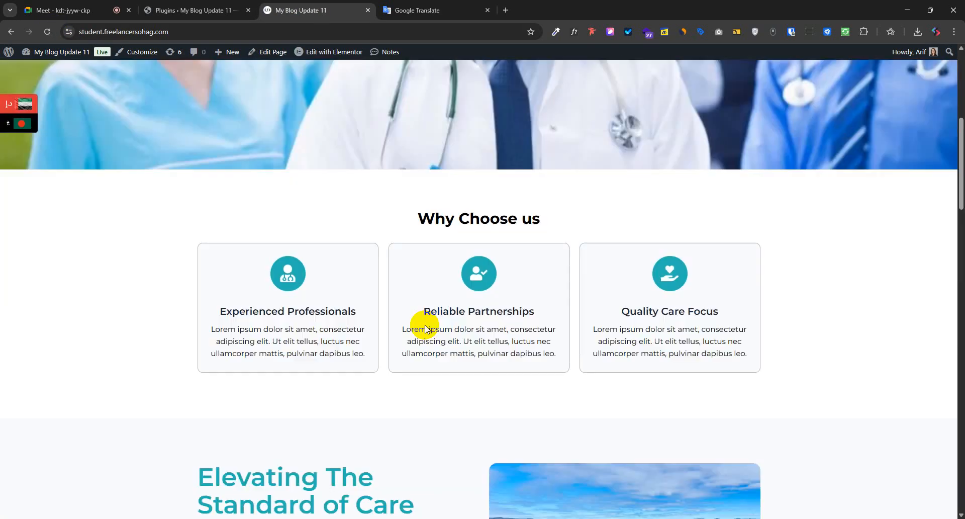
pyautogui.scroll(7, 315, 201)
# - Find GTranslate among the installed plugins and open its settings
pyautogui.click(191, 10)
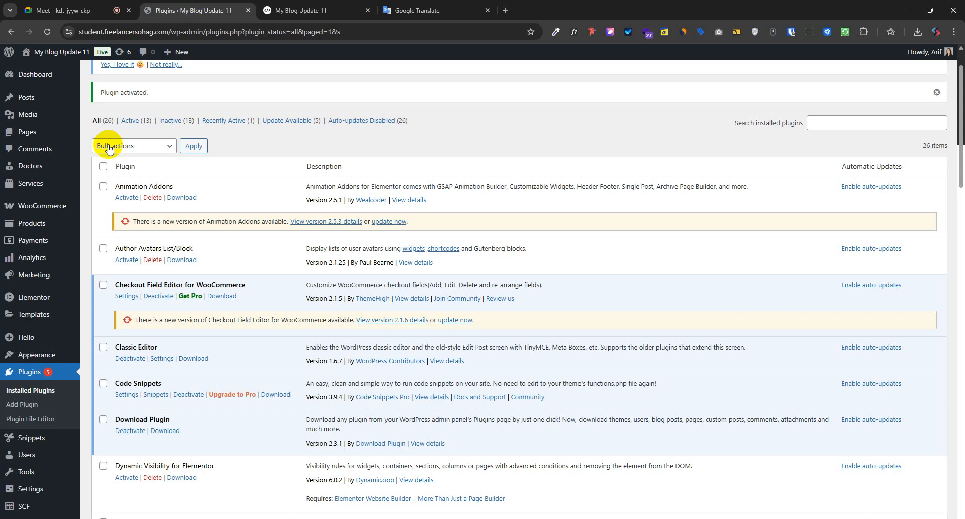
pyautogui.scroll(-15, 162, 221)
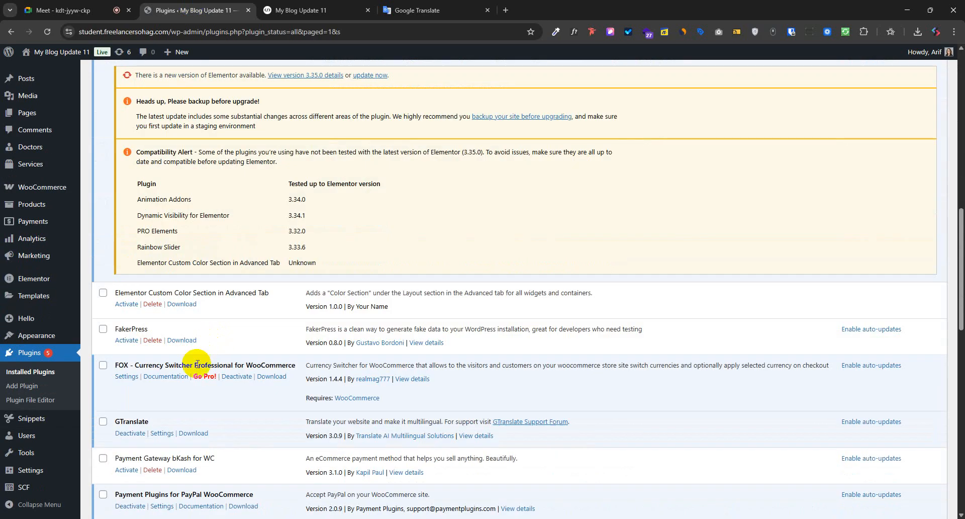
pyautogui.scroll(-8, 206, 352)
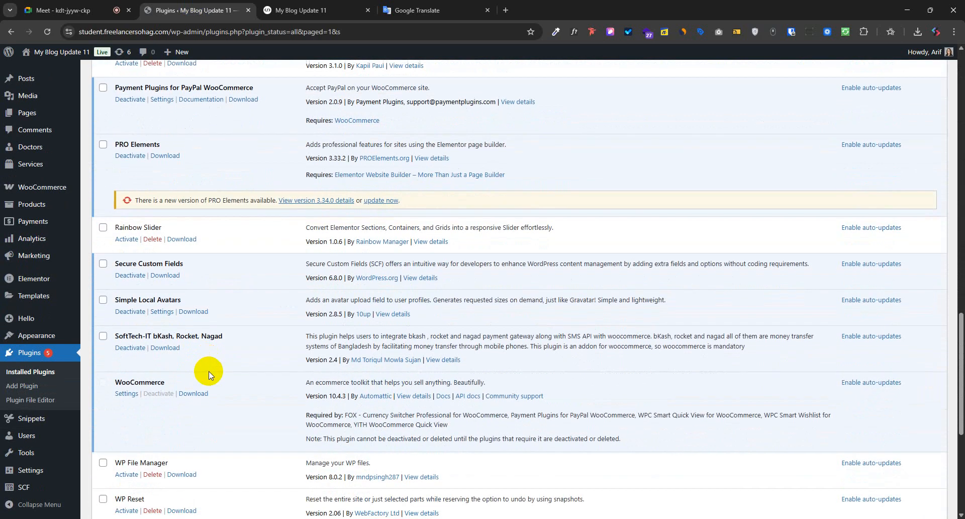
pyautogui.scroll(-4, 215, 376)
pyautogui.scroll(4, 217, 357)
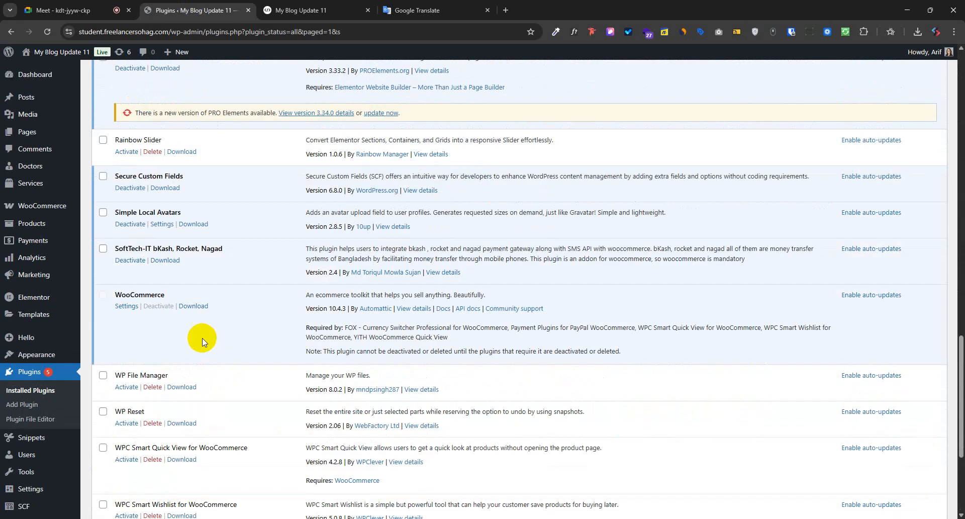
pyautogui.scroll(2, 182, 330)
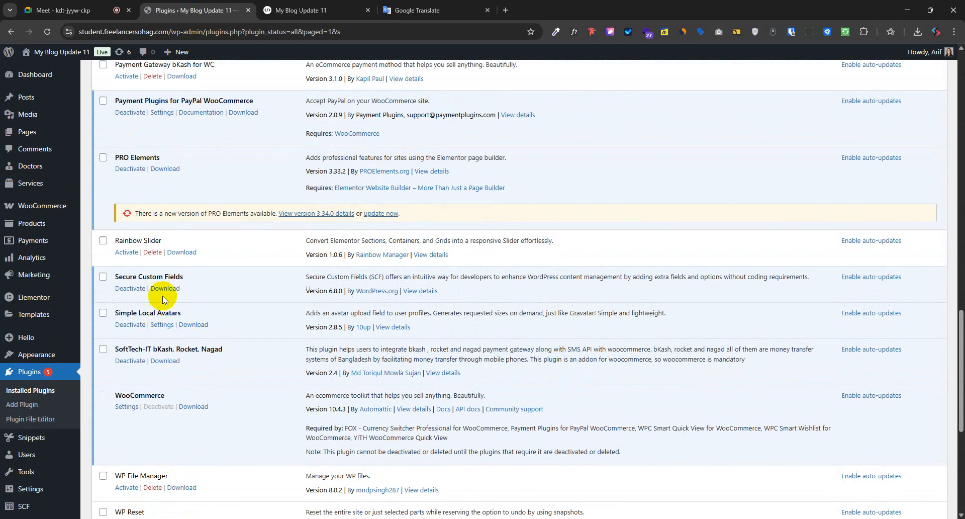
pyautogui.scroll(4, 162, 298)
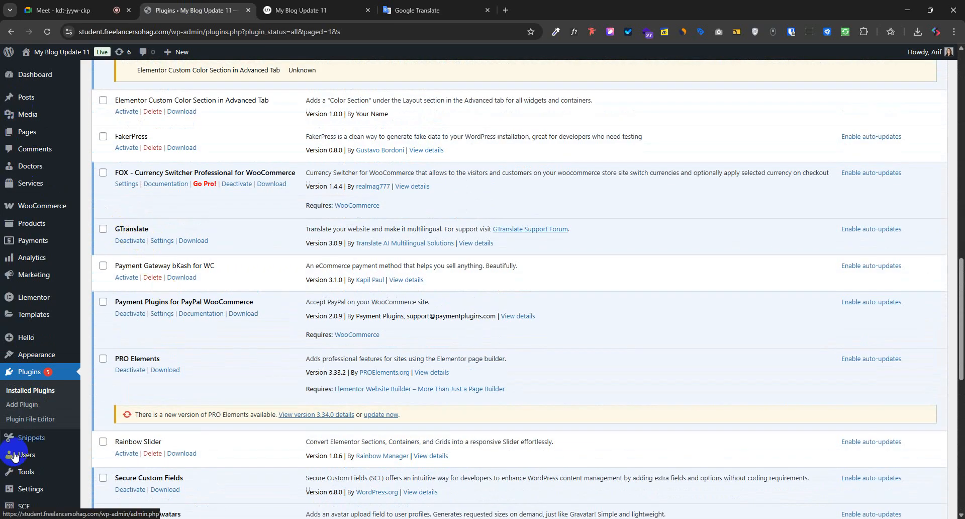
pyautogui.scroll(-3, 20, 503)
pyautogui.scroll(2, 189, 237)
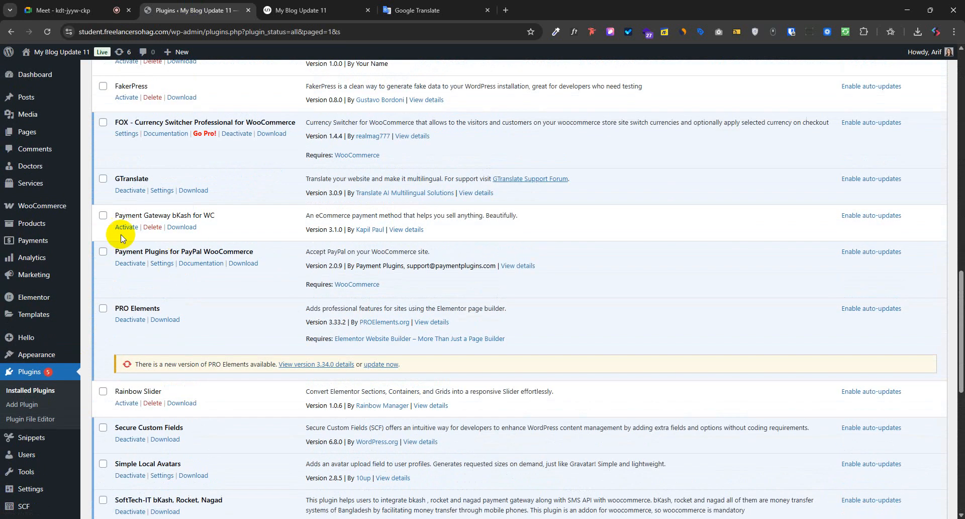
pyautogui.click(160, 191)
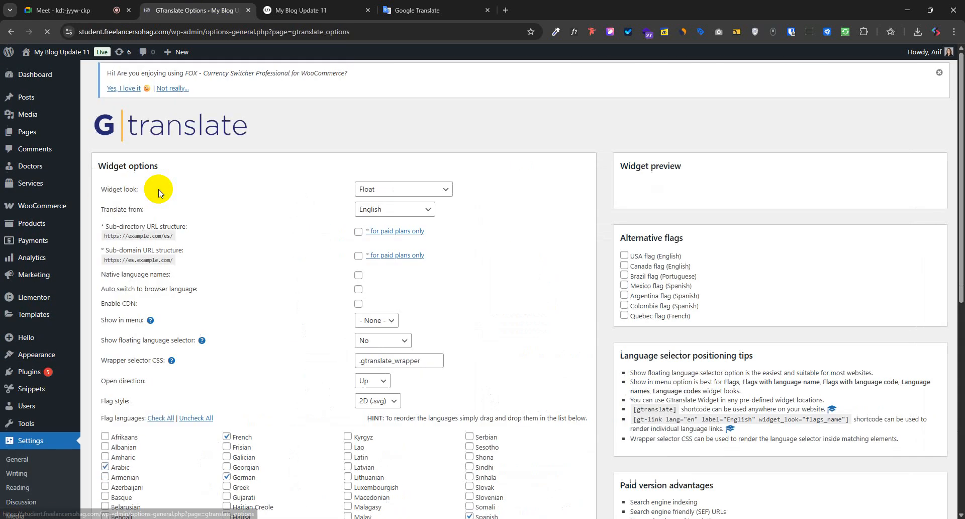
# - Look over the GTranslate widget options and flag languages, and view the available widget looks without changing the selection
pyautogui.scroll(-4, 8, 334)
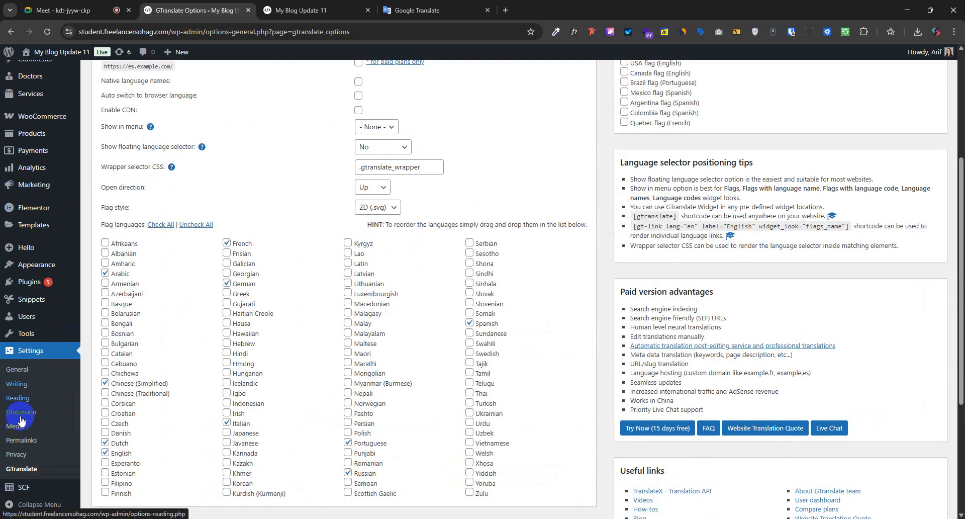
pyautogui.scroll(4, 380, 377)
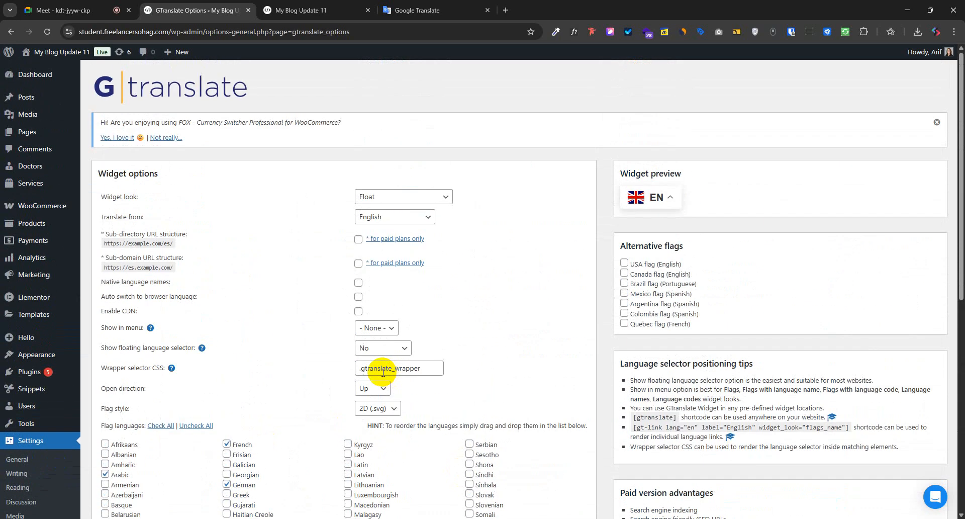
pyautogui.click(371, 195)
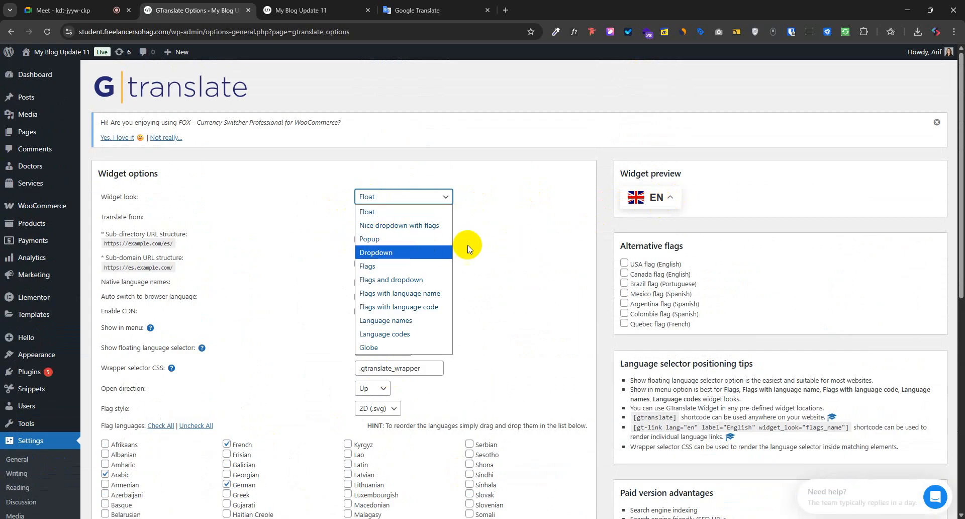
pyautogui.click(502, 232)
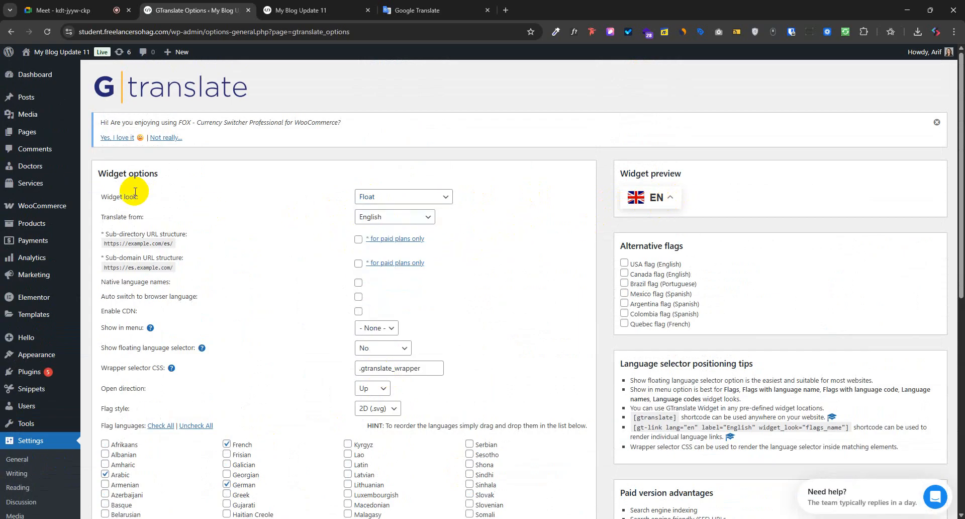
# - Review the widget look, source language and URL structure options, and switch the sub-directory URL structure on and off again
pyautogui.moveTo(135, 192); pyautogui.dragTo(96, 199)
pyautogui.moveTo(145, 216); pyautogui.dragTo(106, 217)
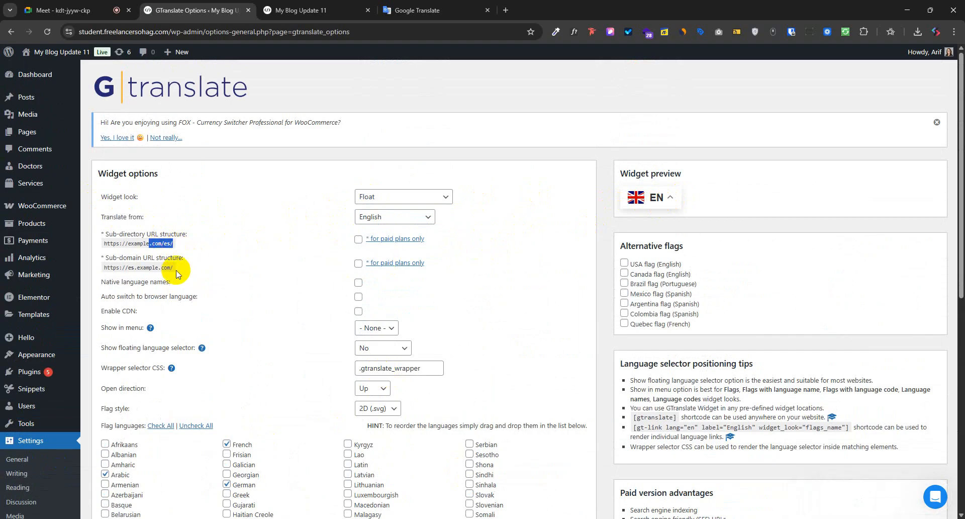
pyautogui.moveTo(173, 268); pyautogui.dragTo(158, 243)
pyautogui.click(358, 240)
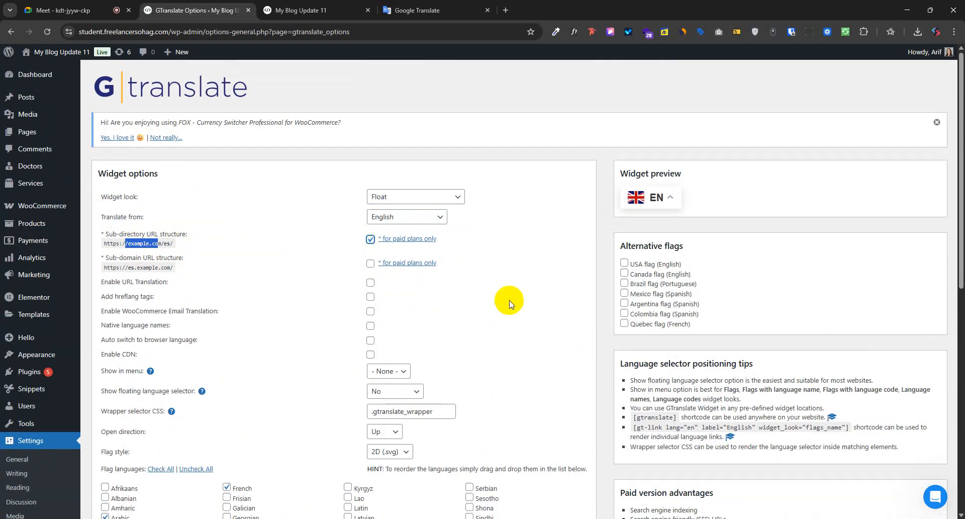
pyautogui.click(370, 240)
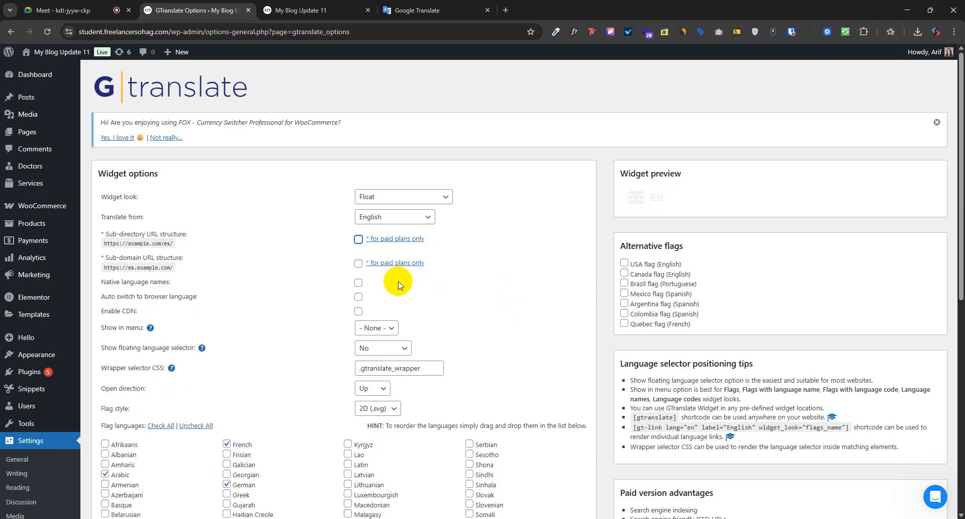
# - Use the USA flag as the alternative flag for English in the GTranslate options
pyautogui.moveTo(377, 239); pyautogui.dragTo(463, 312)
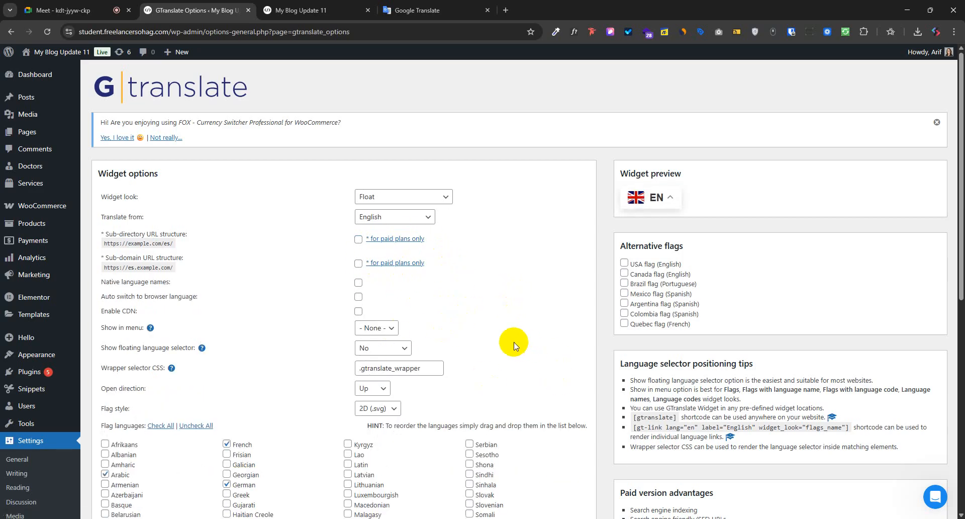
pyautogui.click(624, 263)
pyautogui.click(624, 263)
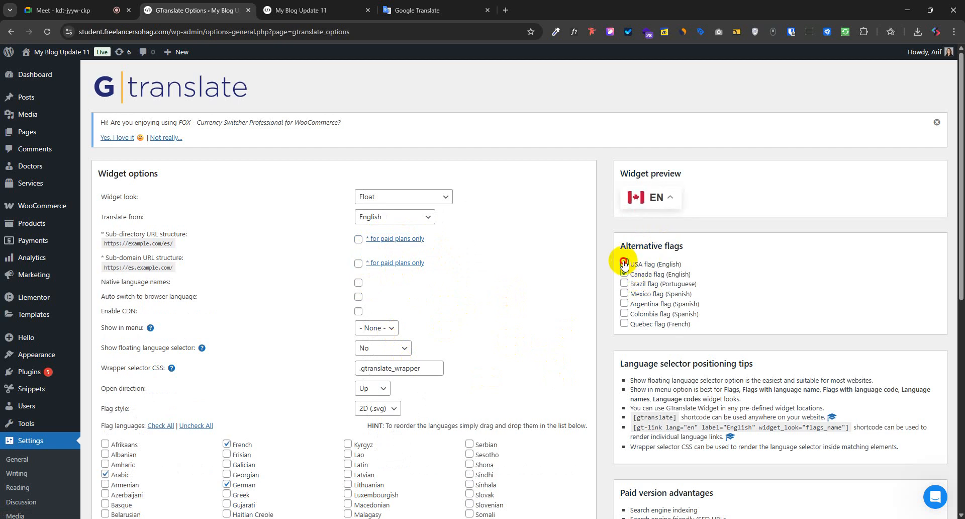
# - Remove French, German, Italian, Portuguese, Russian and Spanish from the flag languages and save the GTranslate settings
pyautogui.scroll(-5, 460, 301)
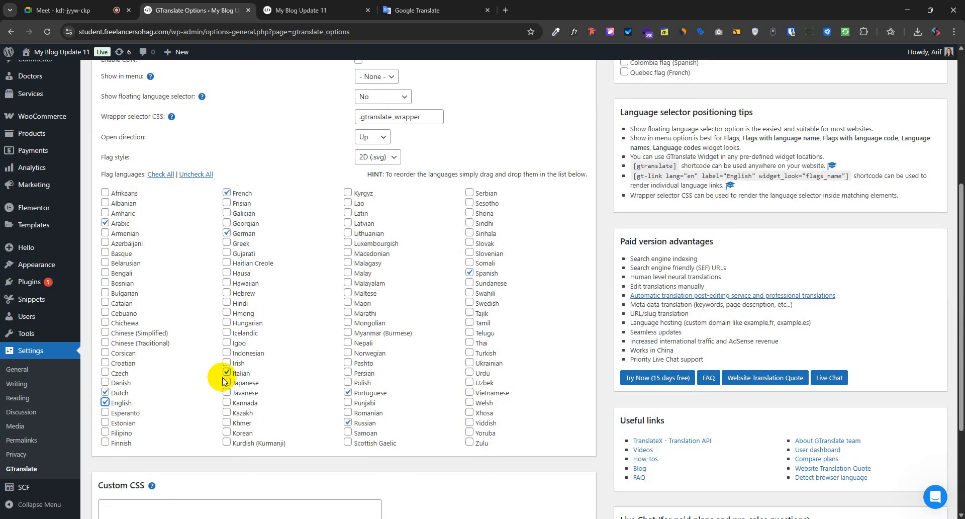
pyautogui.click(226, 232)
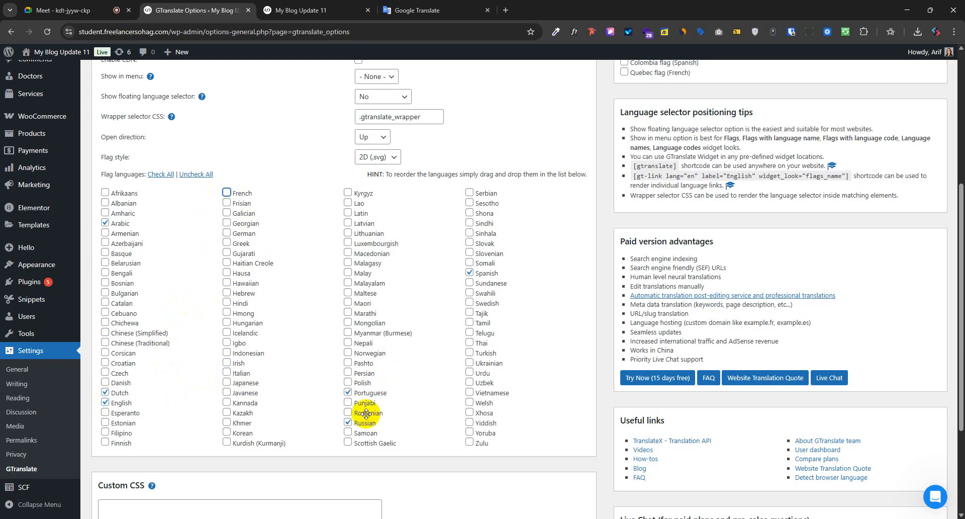
pyautogui.click(348, 392)
pyautogui.click(347, 423)
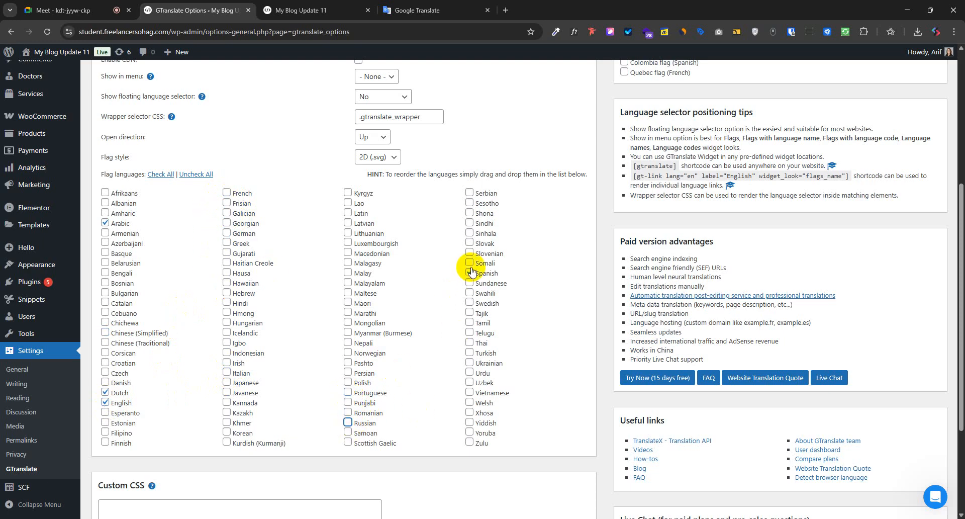
pyautogui.scroll(-3, 420, 387)
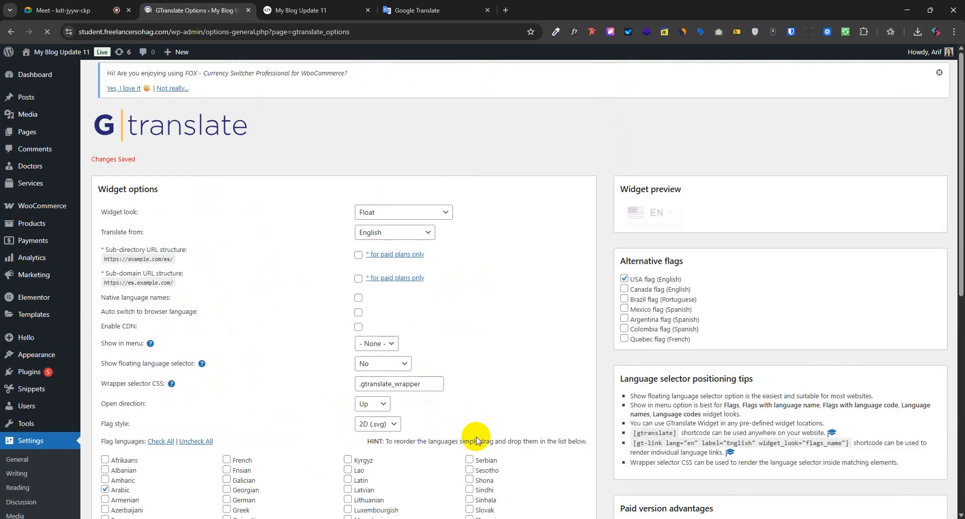
pyautogui.scroll(-2, 540, 341)
# - Reload the site's homepage and look down the page for a language switcher
pyautogui.click(280, 10)
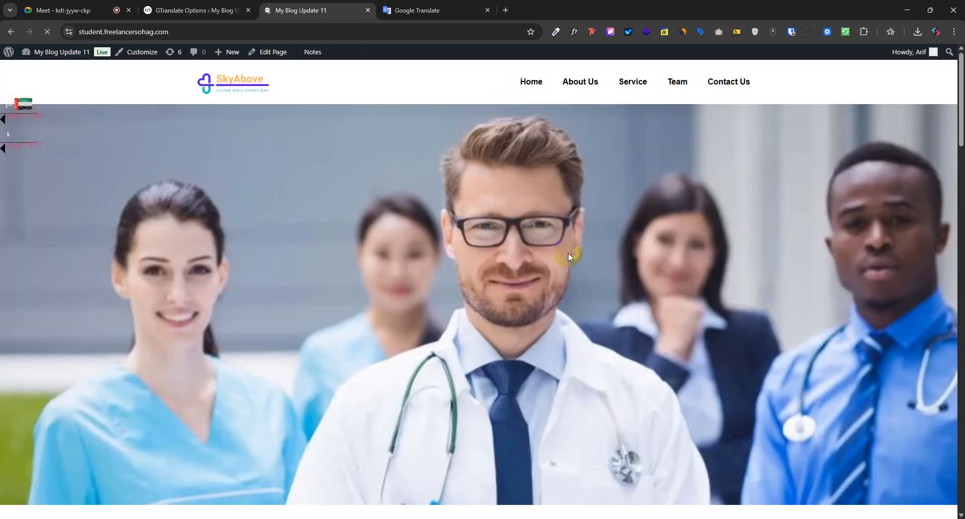
pyautogui.scroll(-20, 621, 366)
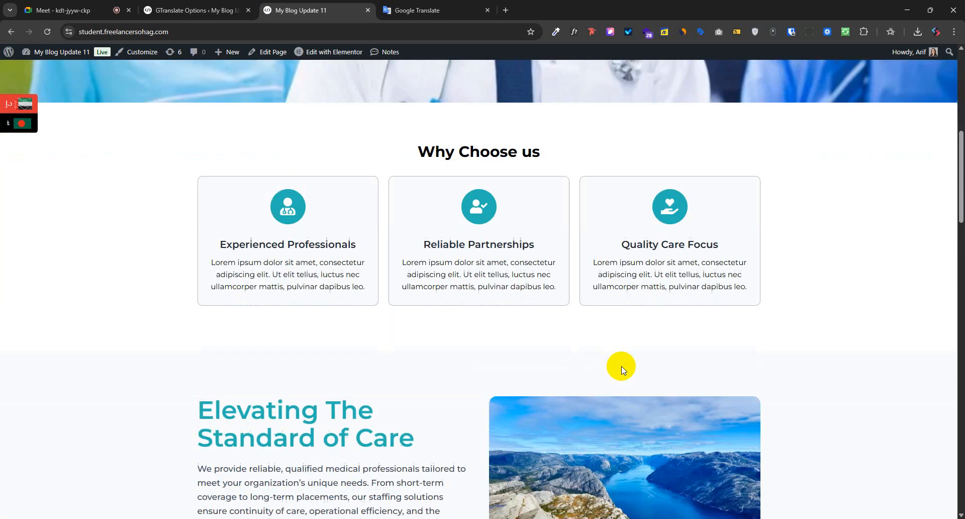
pyautogui.scroll(-6, 696, 410)
pyautogui.scroll(15, 701, 319)
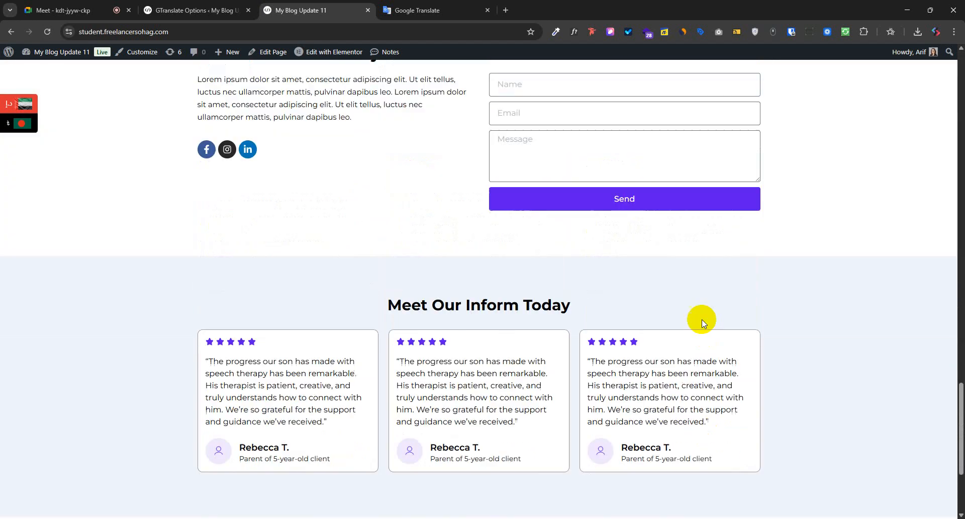
# - Return to the GTranslate settings, try the Dropdown widget look and view the language list in its preview
pyautogui.click(224, 4)
pyautogui.scroll(3, 528, 250)
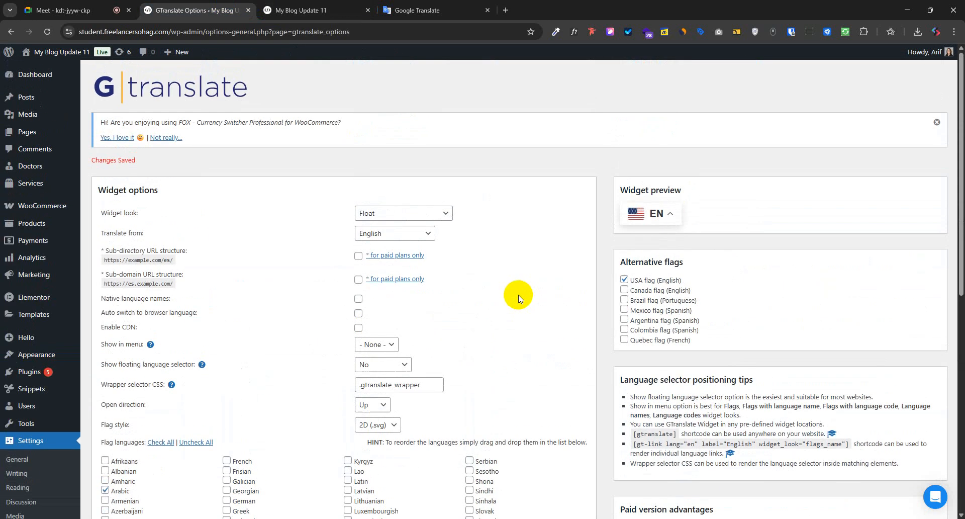
pyautogui.click(379, 217)
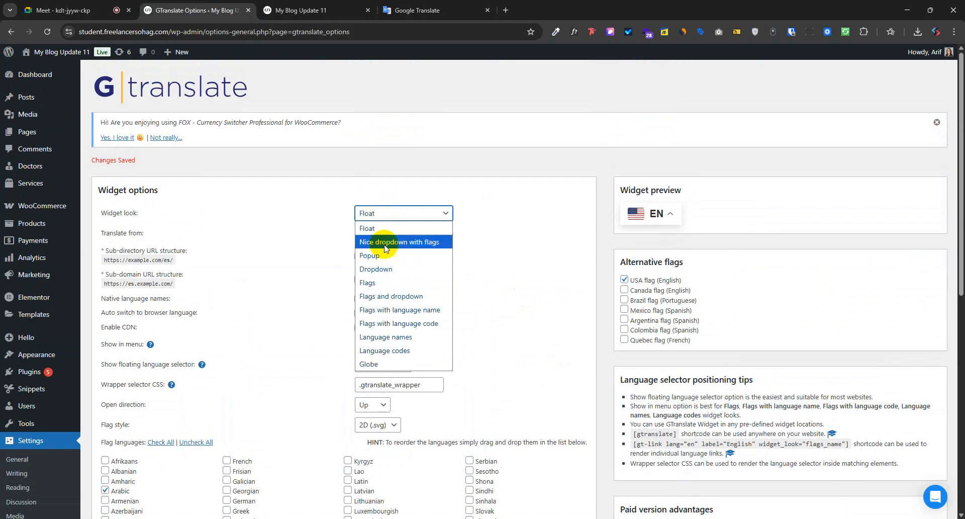
pyautogui.click(391, 270)
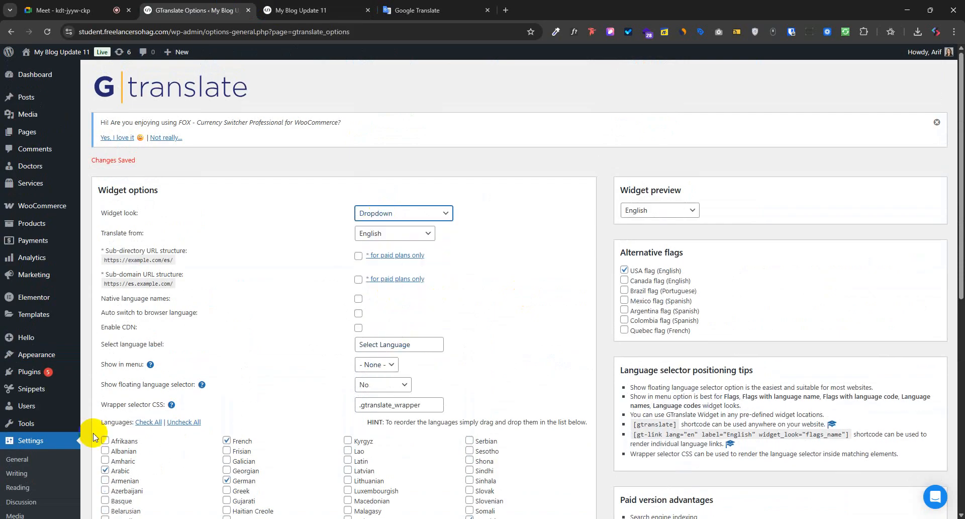
pyautogui.click(662, 215)
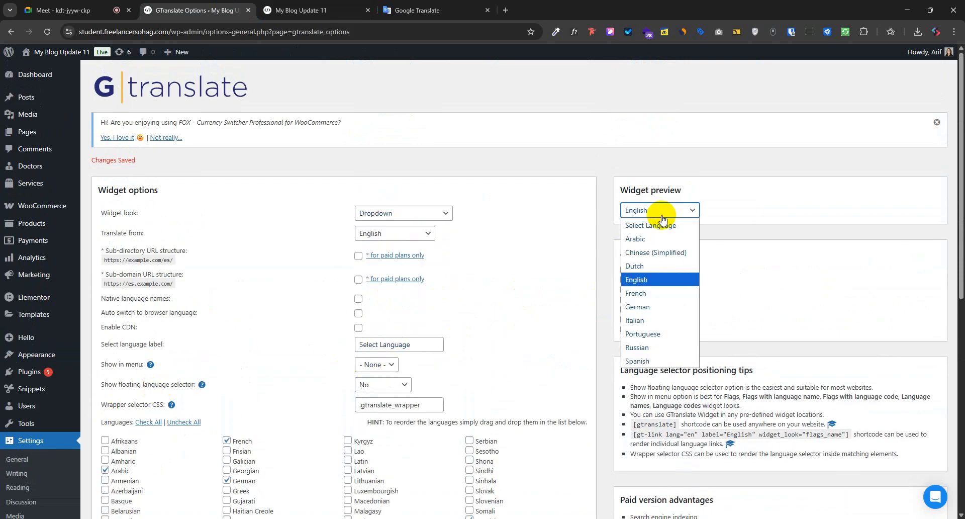
pyautogui.click(757, 223)
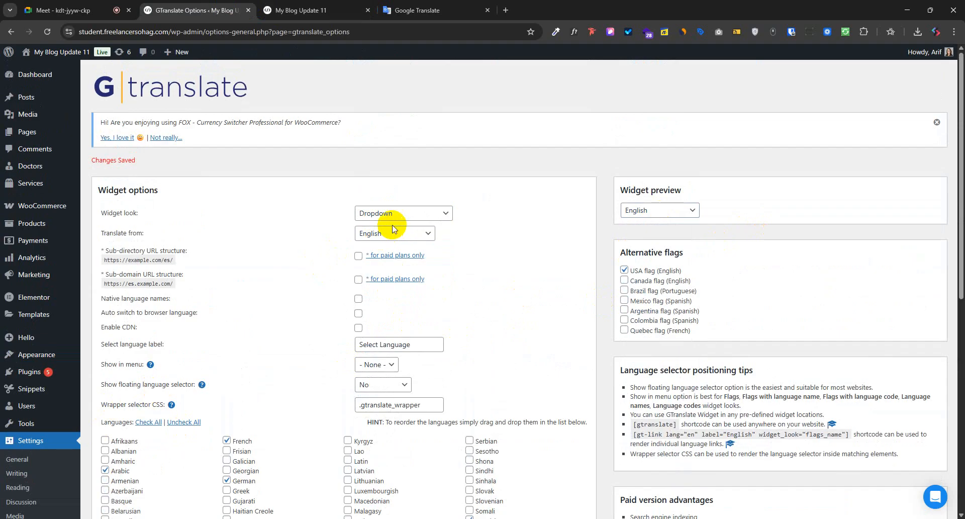
pyautogui.click(378, 234)
pyautogui.click(373, 234)
pyautogui.click(388, 214)
pyautogui.scroll(-5, 248, 334)
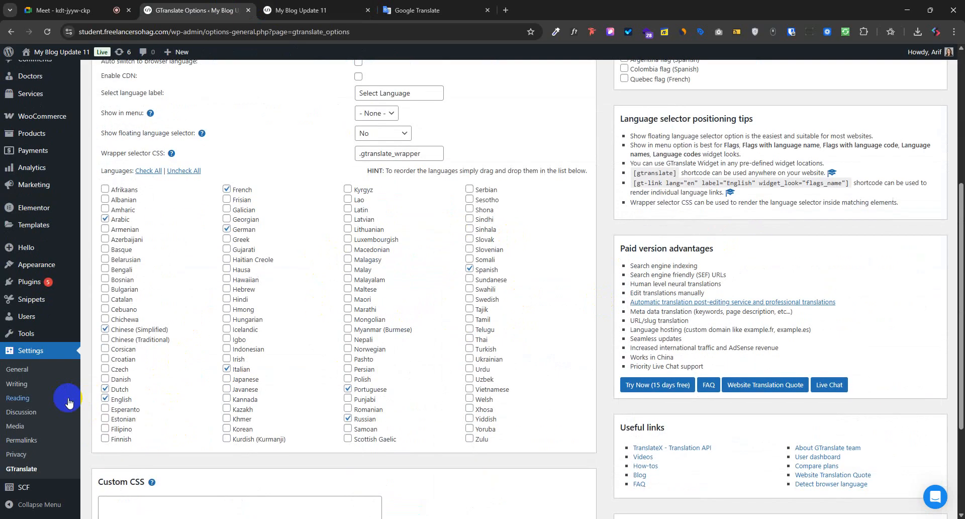
# - Open the WordPress Menus page in a new browser tab and look over the Landing Page Menu's items and settings
pyautogui.moveTo(39, 274)
pyautogui.rightClick(99, 307)
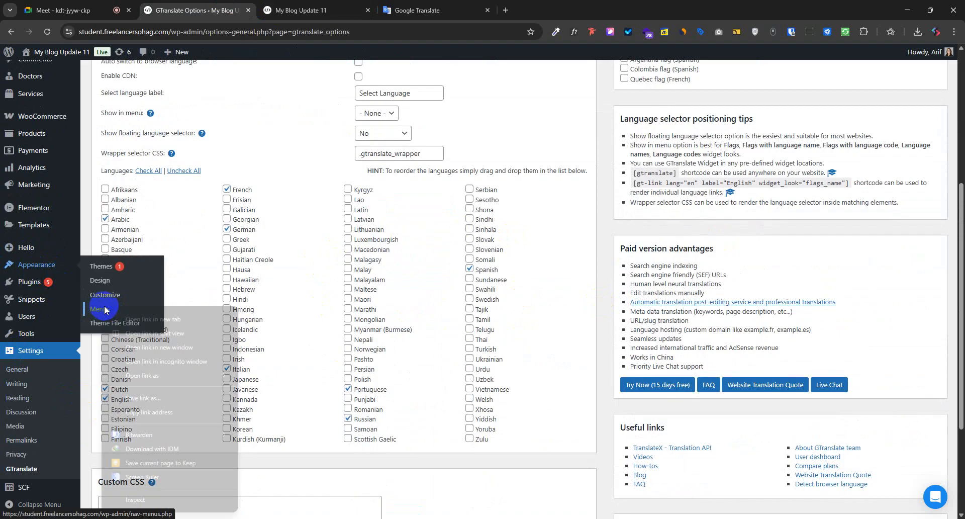
pyautogui.click(124, 314)
pyautogui.click(278, 4)
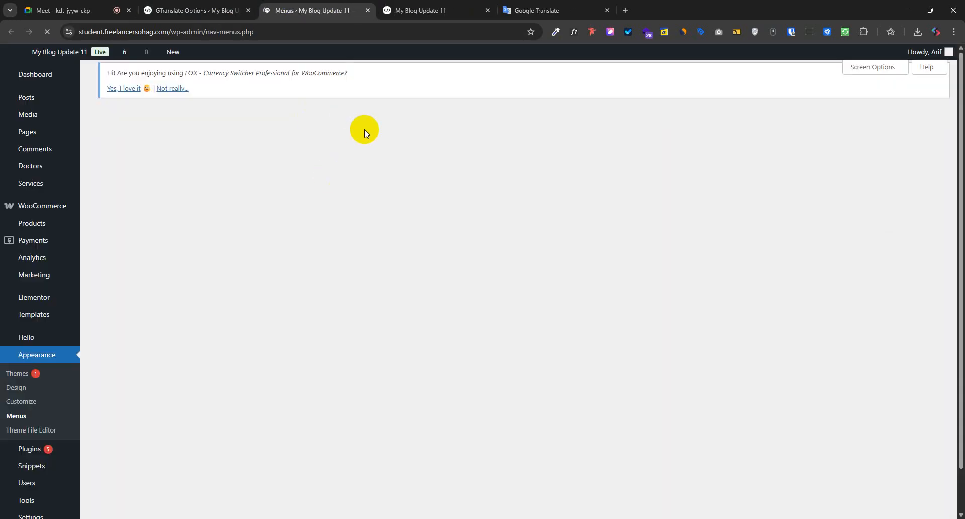
pyautogui.scroll(-1, 311, 304)
pyautogui.scroll(-3, 311, 304)
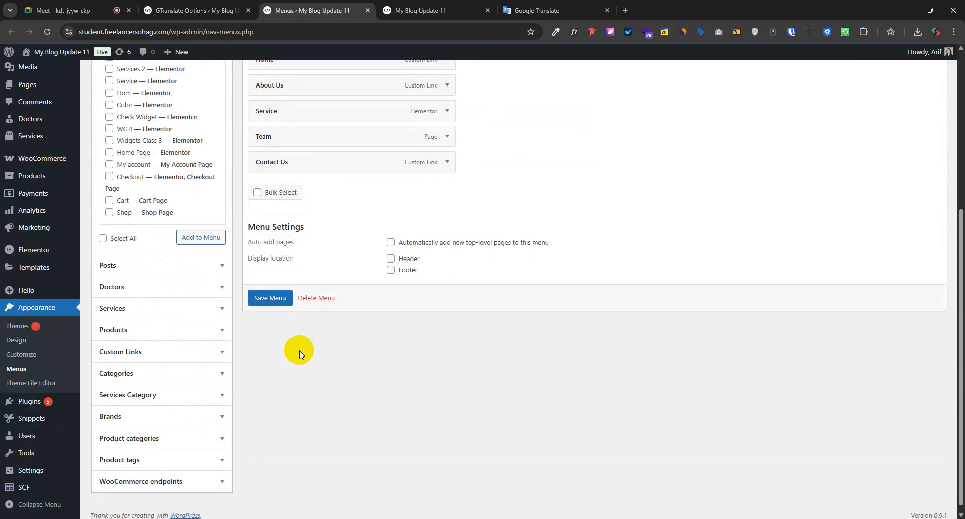
pyautogui.scroll(4, 160, 341)
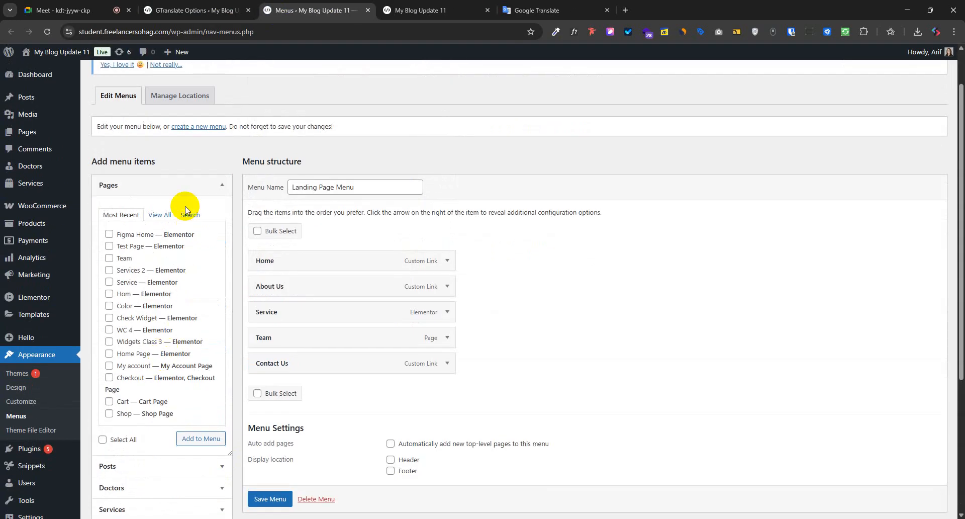
pyautogui.scroll(-4, 190, 321)
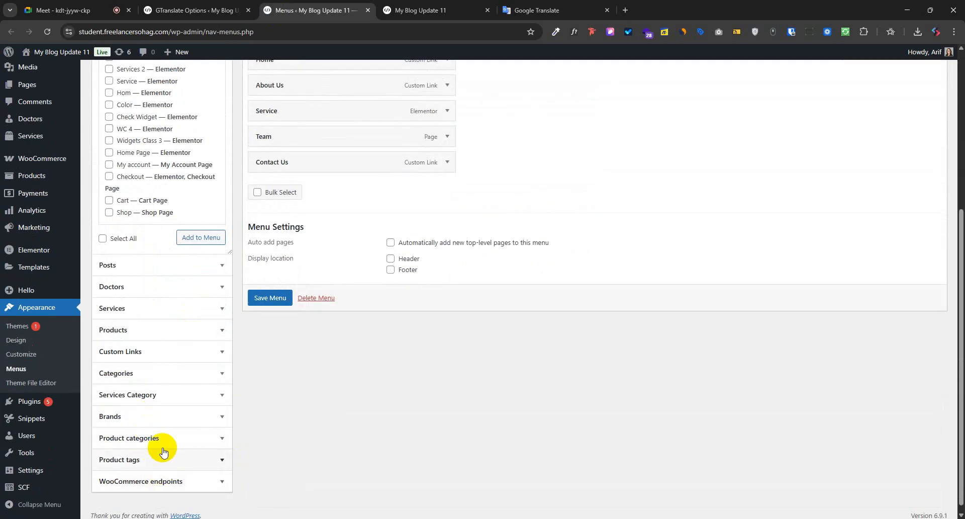
pyautogui.scroll(2, 157, 448)
pyautogui.scroll(2, 155, 383)
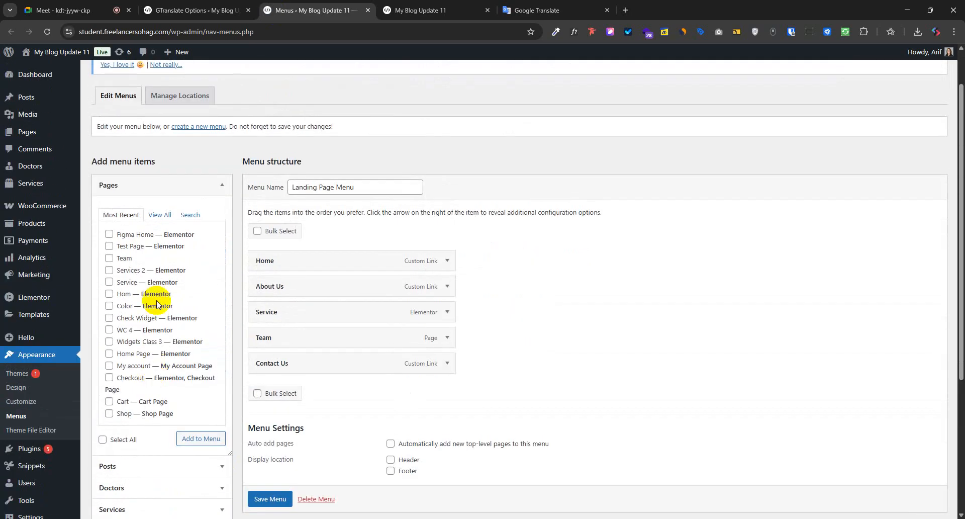
pyautogui.scroll(1, 162, 229)
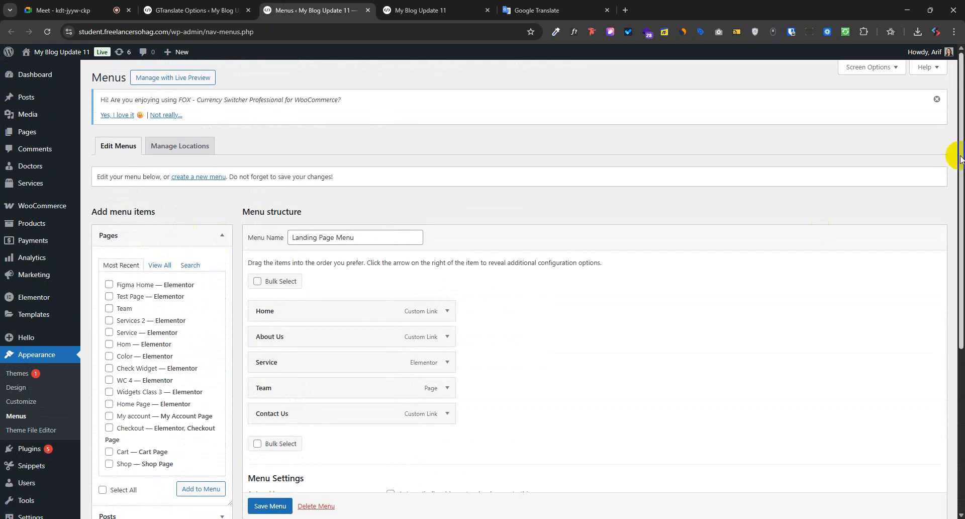
# - Dismiss the FOX currency switcher notice, then review the screen options, available menu item types and new-menu form
pyautogui.click(939, 103)
pyautogui.click(857, 67)
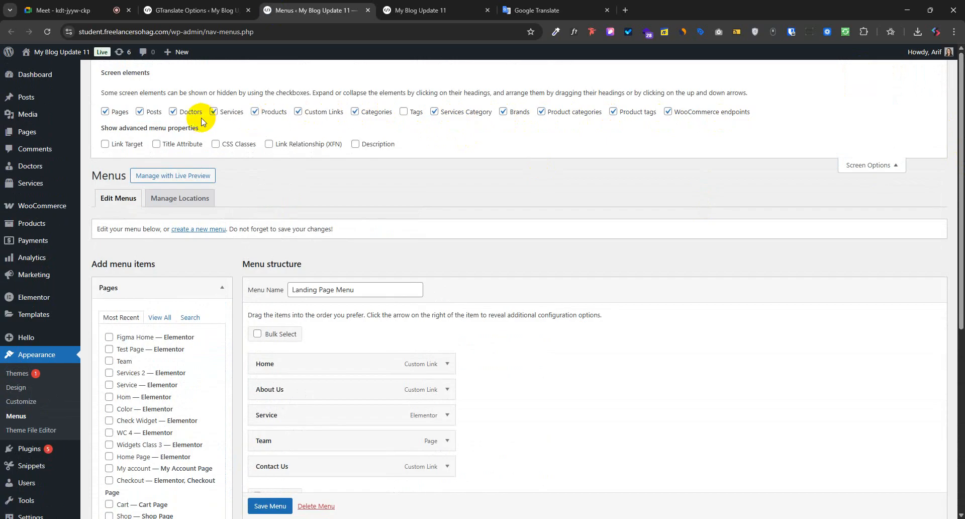
pyautogui.click(893, 168)
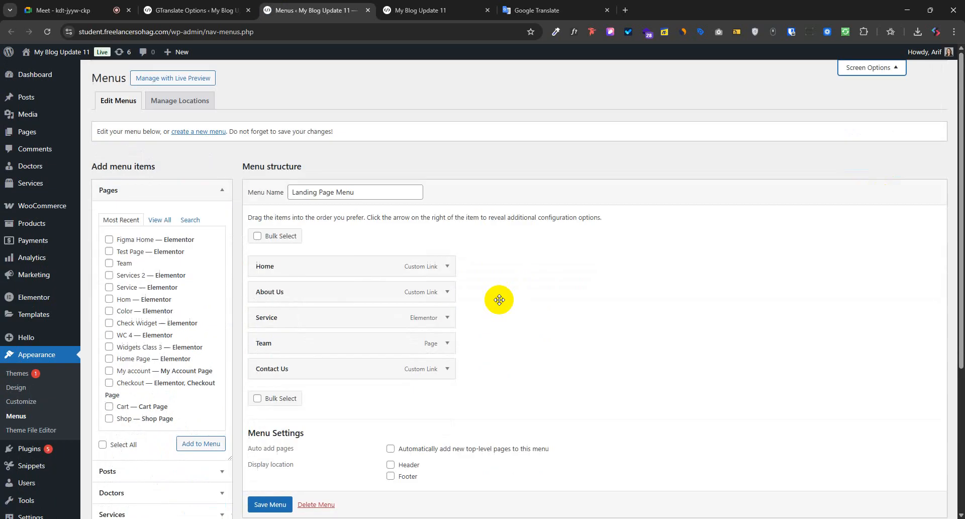
pyautogui.scroll(-2, 331, 302)
pyautogui.scroll(-2, 342, 362)
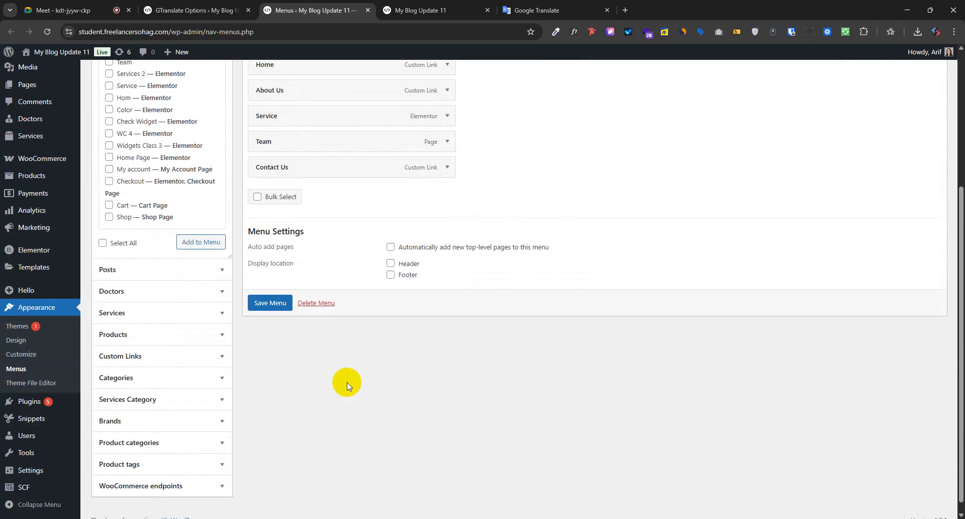
pyautogui.scroll(-1, 151, 398)
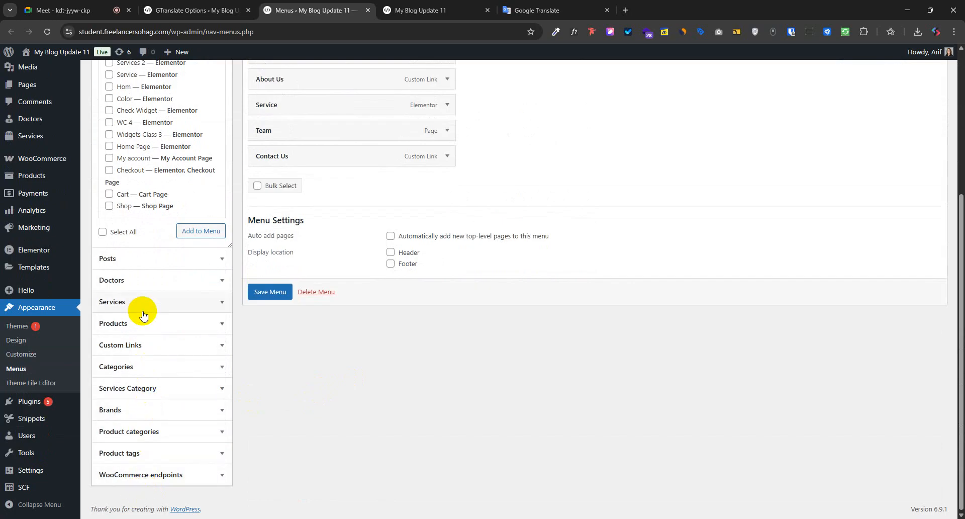
pyautogui.scroll(4, 145, 318)
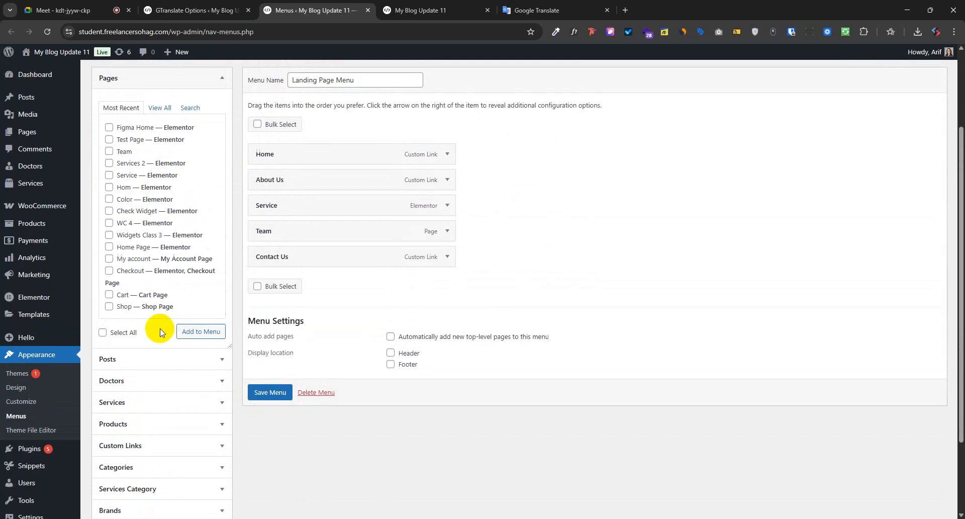
pyautogui.scroll(1, 174, 337)
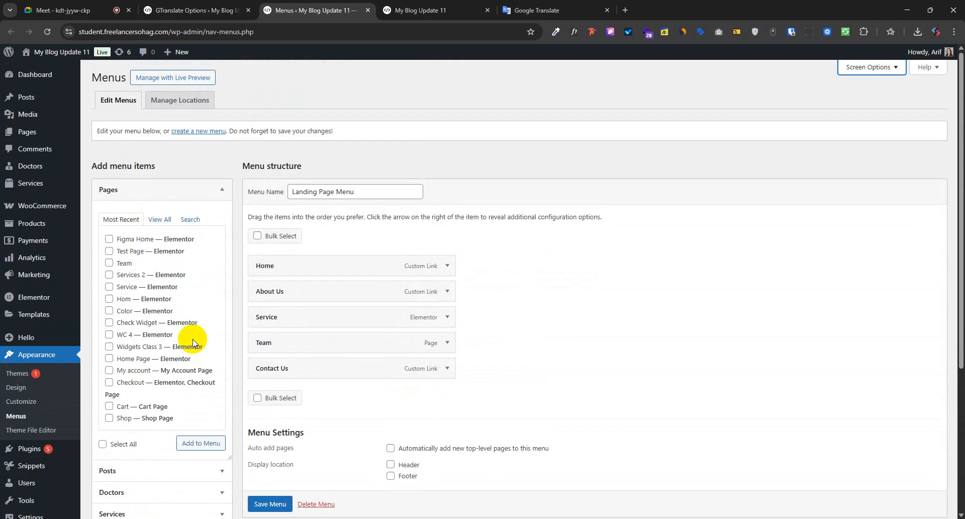
pyautogui.click(185, 131)
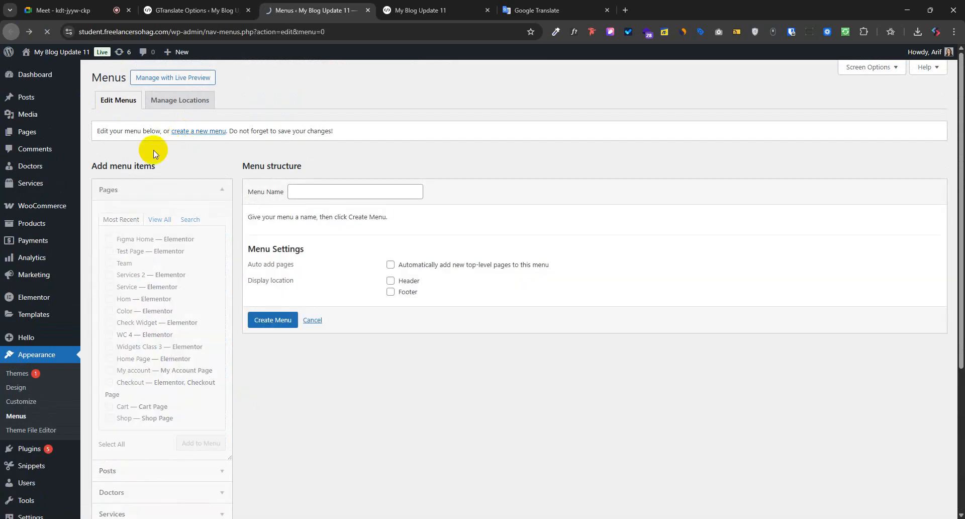
# - Assign the Landing Page Menu to the Header display location, save it and check the available menu item types
pyautogui.scroll(-4, 393, 293)
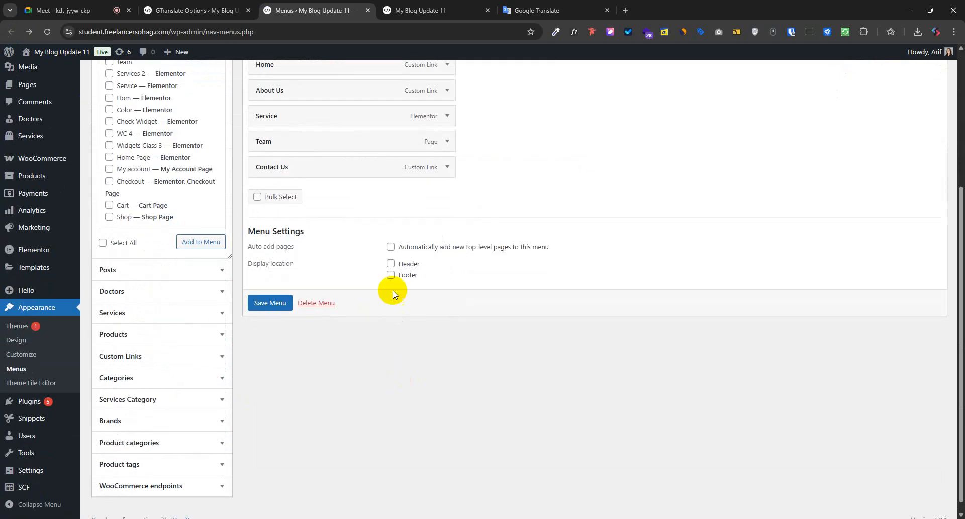
pyautogui.click(391, 263)
pyautogui.click(257, 303)
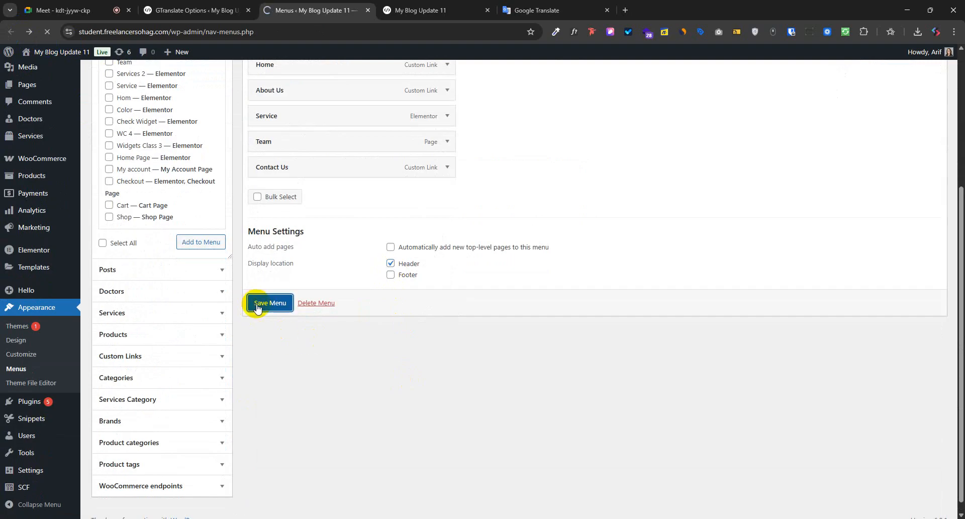
pyautogui.scroll(-3, 287, 370)
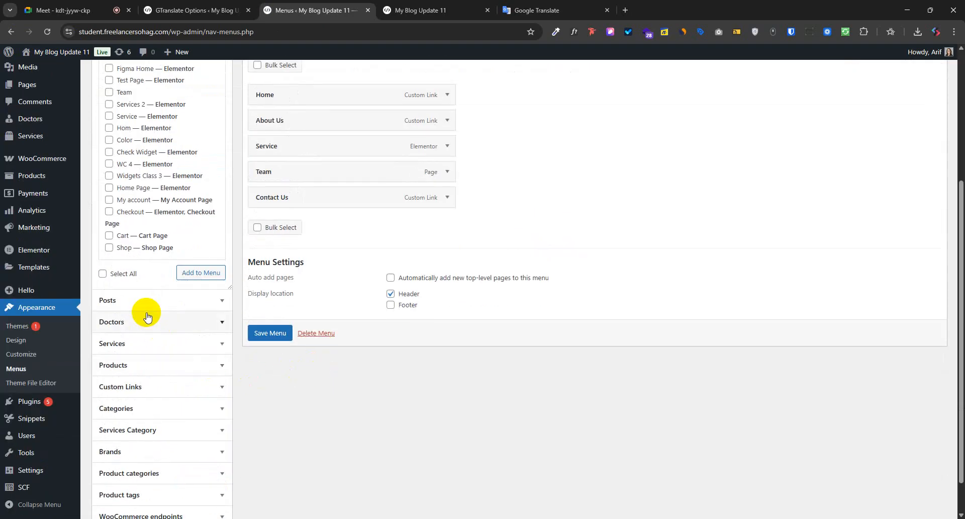
pyautogui.scroll(-2, 146, 332)
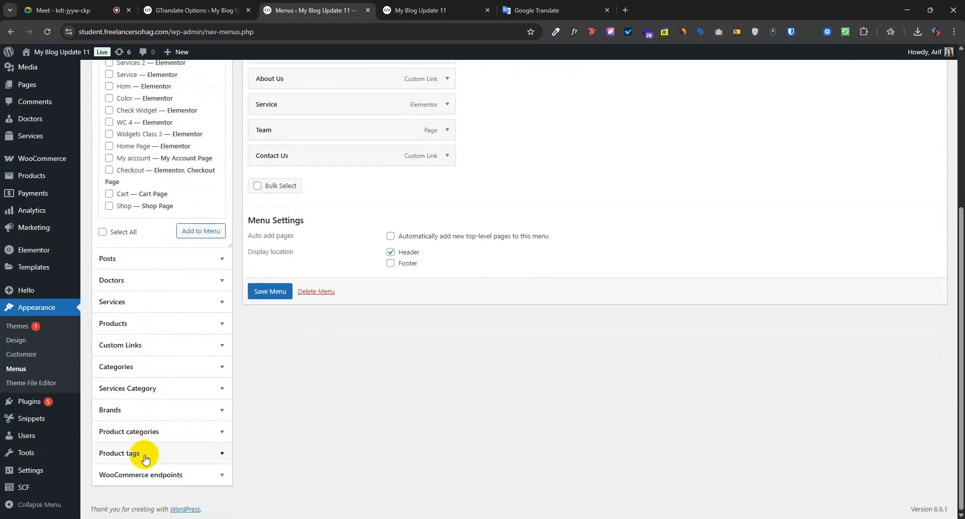
pyautogui.scroll(2, 150, 447)
pyautogui.scroll(-2, 50, 493)
# - Open the GTranslate settings from the admin and set the language switcher to show in the Header menu
pyautogui.moveTo(38, 477)
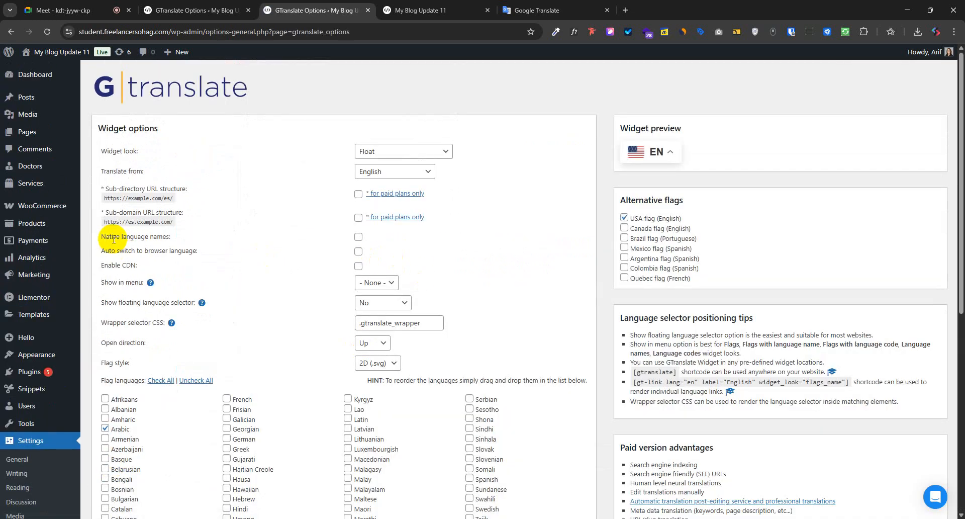
pyautogui.click(358, 237)
pyautogui.moveTo(120, 250); pyautogui.dragTo(144, 304)
pyautogui.click(375, 282)
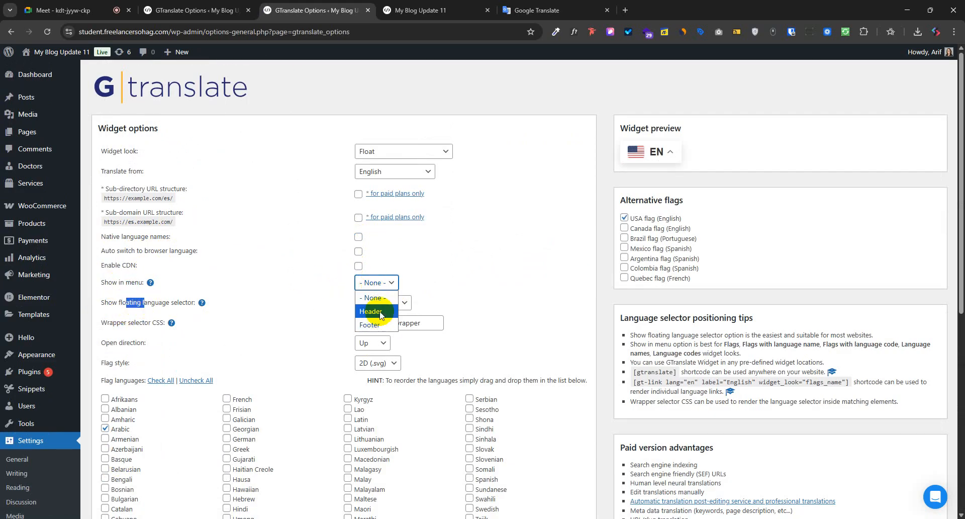
pyautogui.click(376, 283)
pyautogui.click(375, 307)
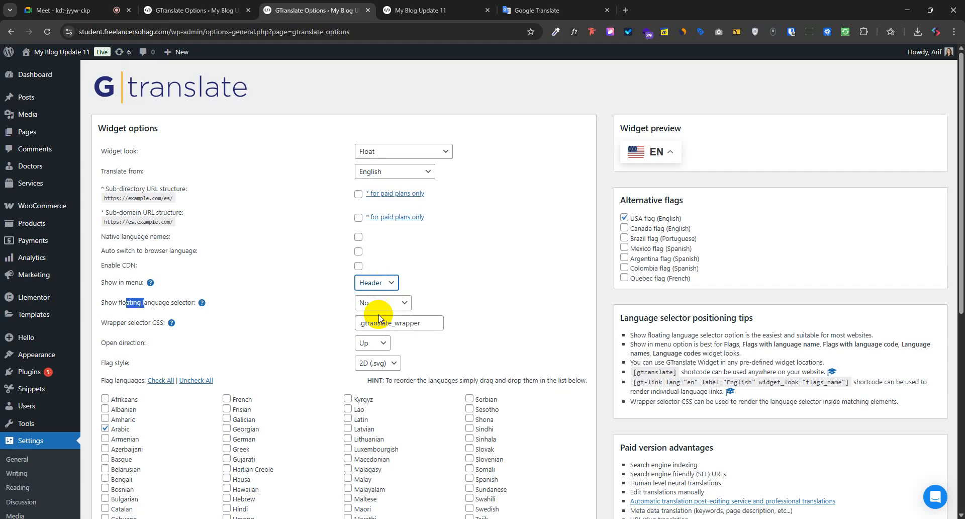
# - Set the floating language selector to Bottom right, compare with the site's home page and save the GTranslate settings
pyautogui.click(118, 302)
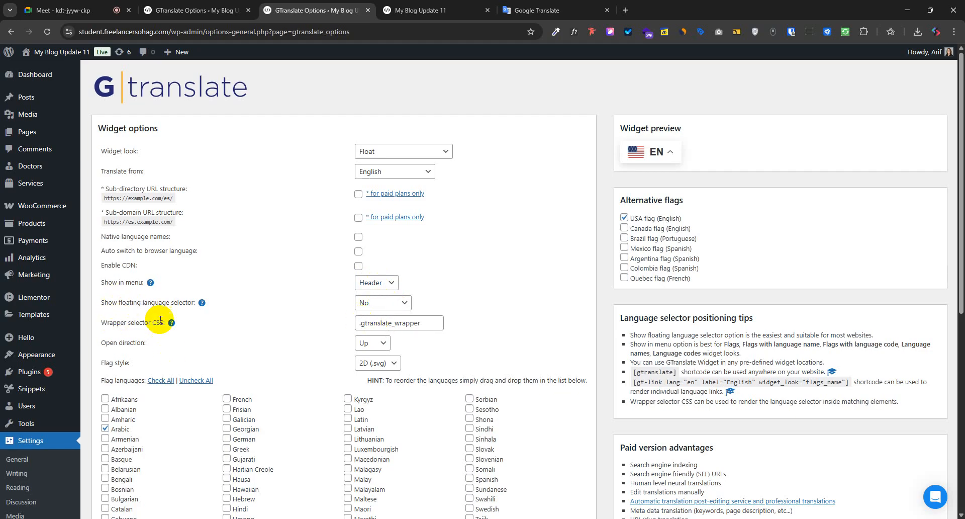
pyautogui.moveTo(170, 303); pyautogui.dragTo(184, 304)
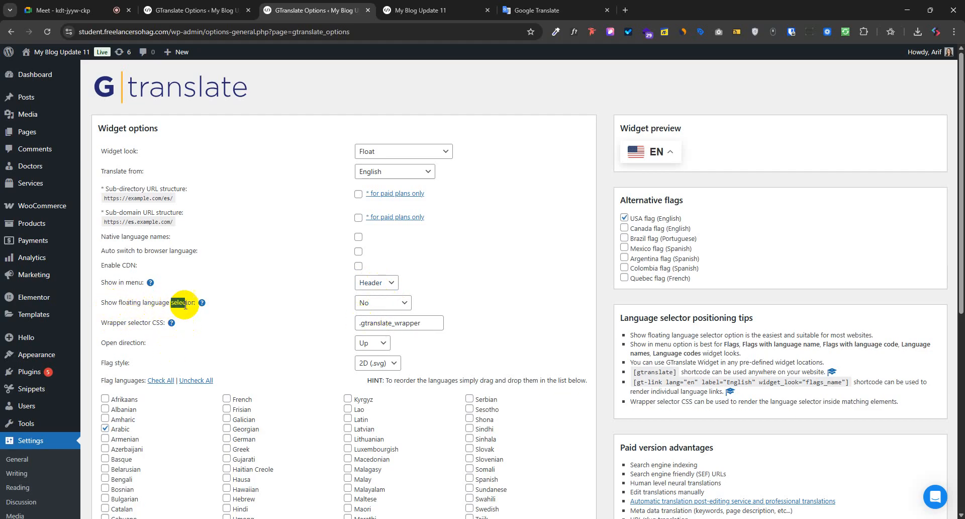
pyautogui.click(397, 303)
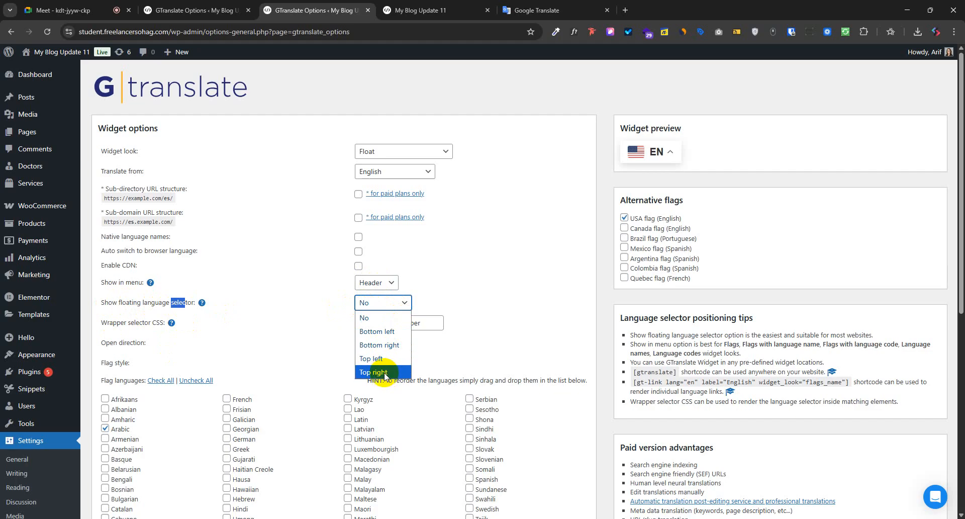
pyautogui.click(379, 345)
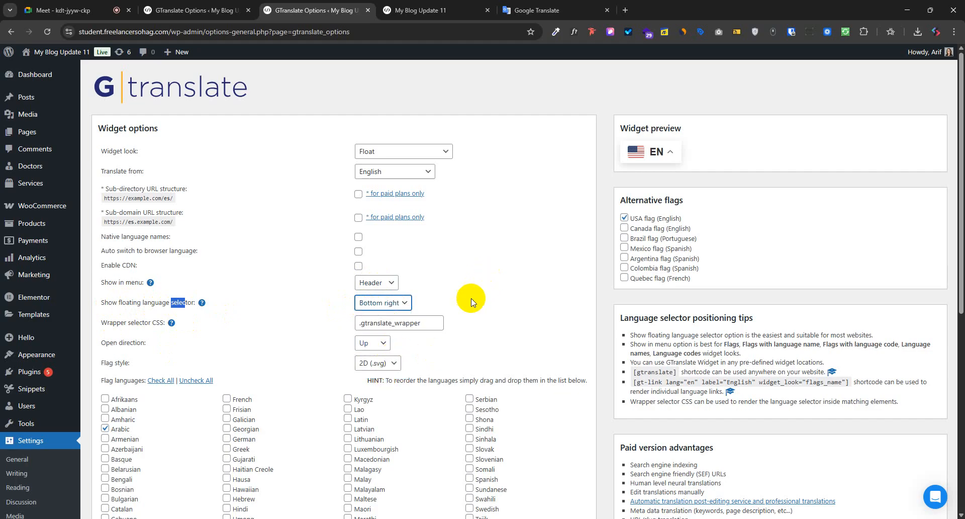
pyautogui.click(379, 302)
pyautogui.hotkey('ctrl', 'Tab')
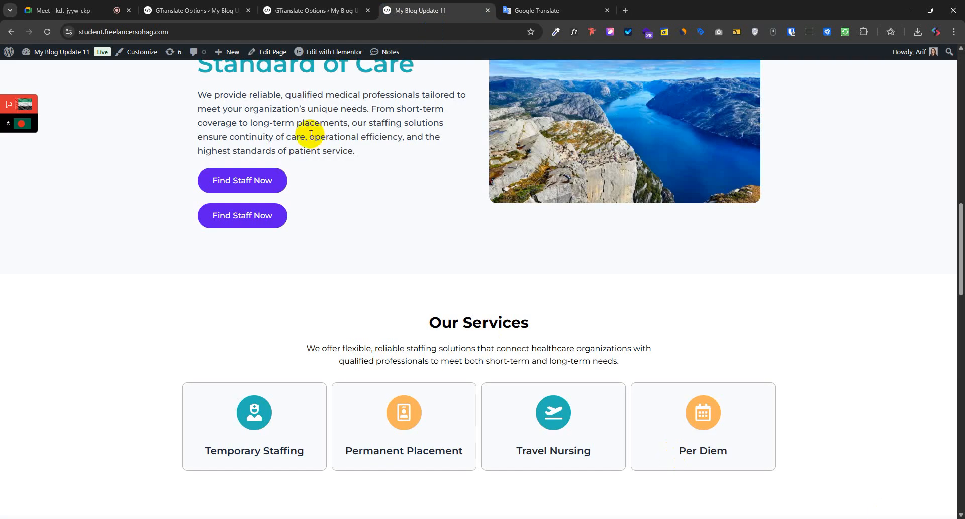
pyautogui.hotkey('ctrl', 'shift', 'Tab')
pyautogui.click(381, 303)
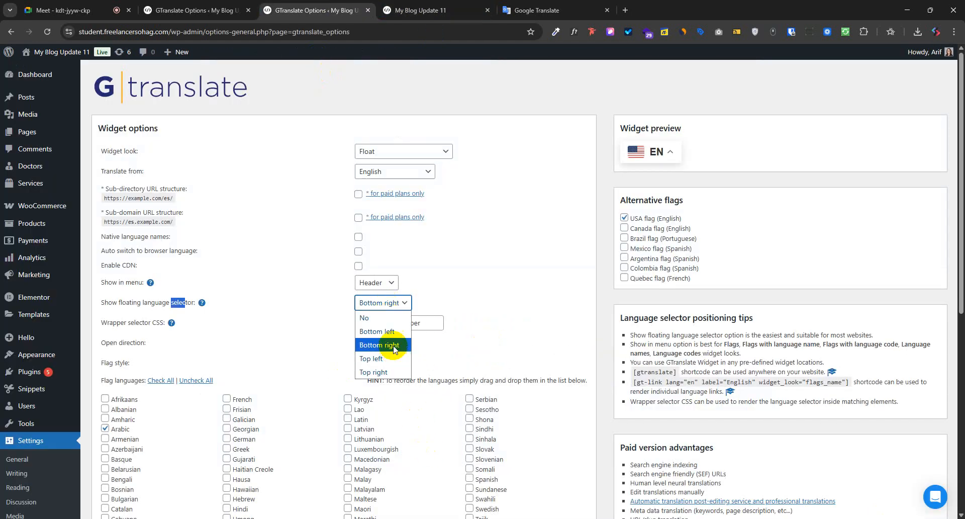
pyautogui.click(512, 341)
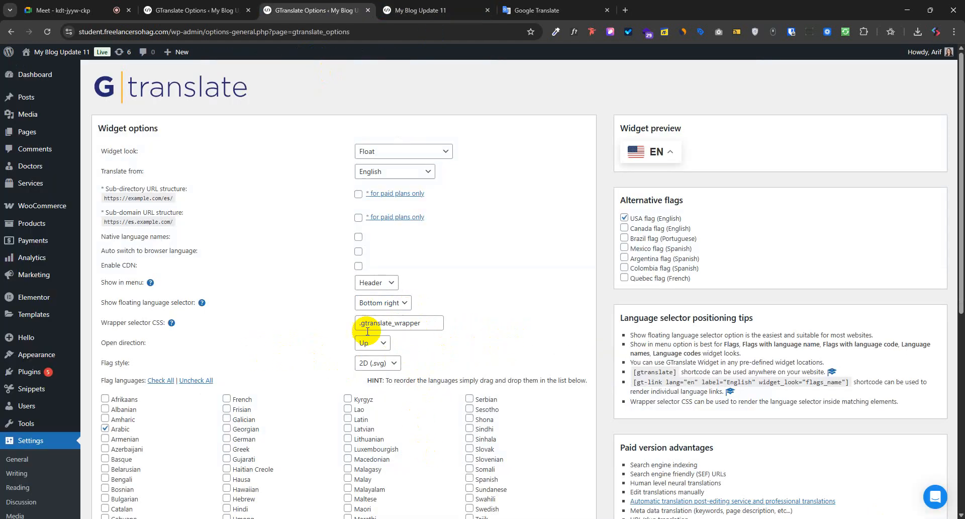
pyautogui.click(422, 323)
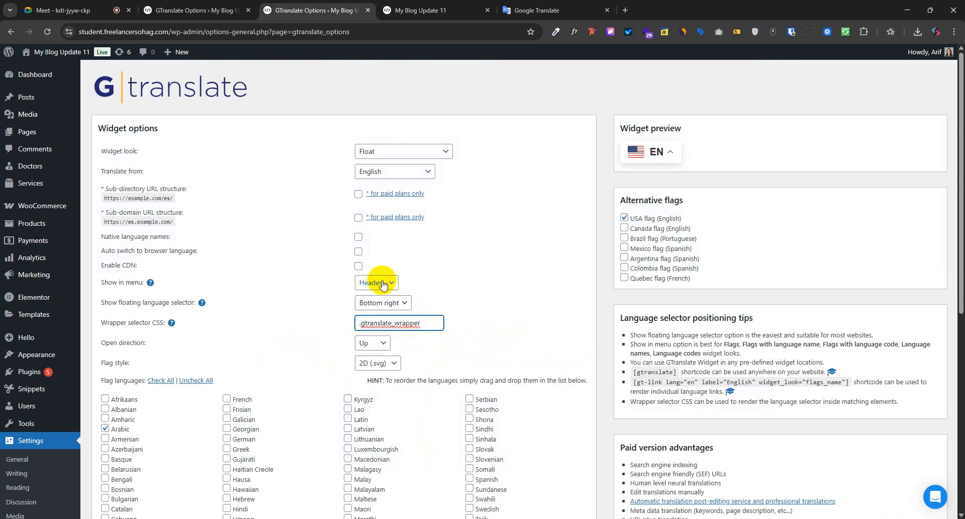
pyautogui.click(501, 297)
pyautogui.scroll(-7, 216, 410)
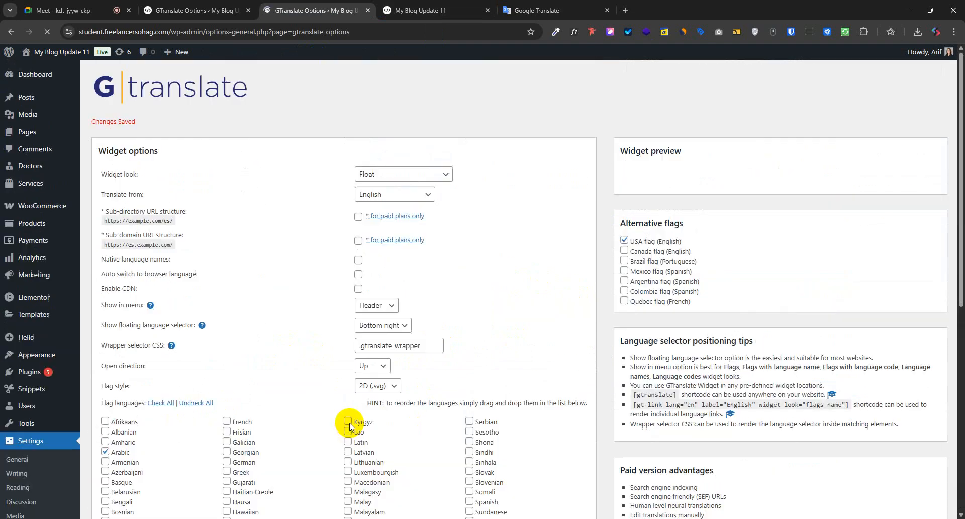
# - Go to the site's home page and switch its language to Arabic with the floating language selector
pyautogui.click(422, 10)
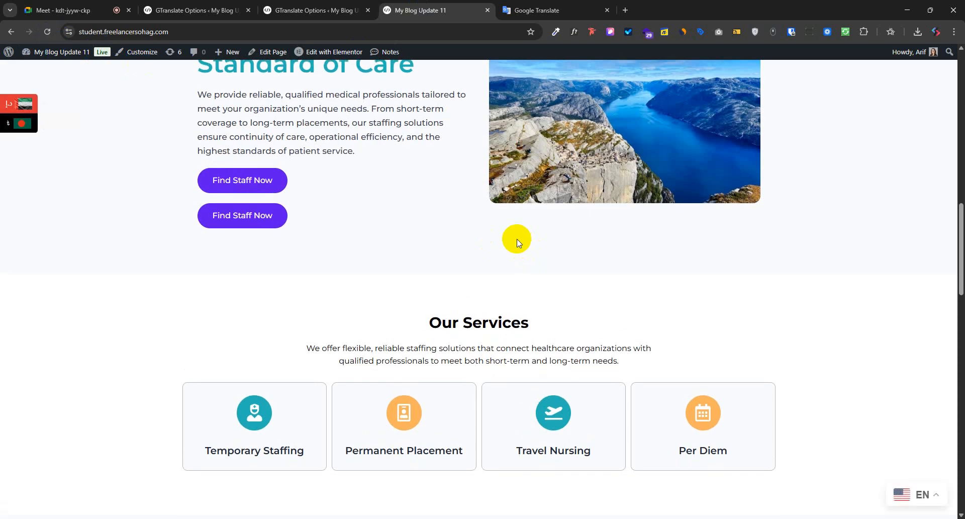
pyautogui.click(936, 496)
pyautogui.scroll(15, 829, 427)
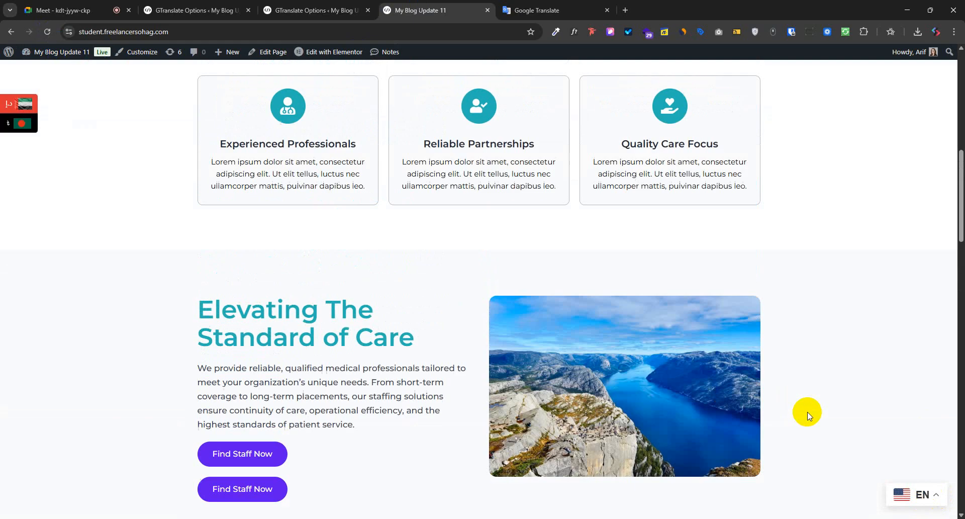
pyautogui.scroll(1, 803, 409)
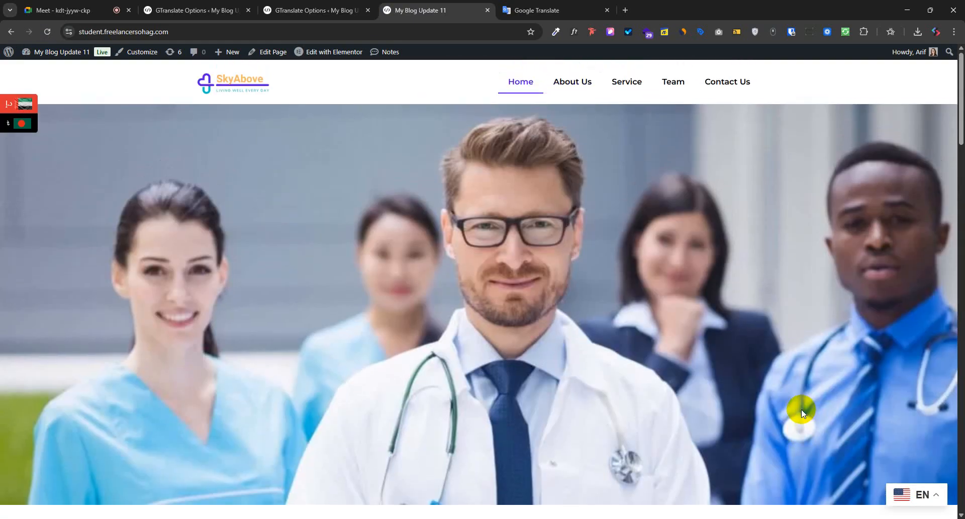
pyautogui.click(938, 498)
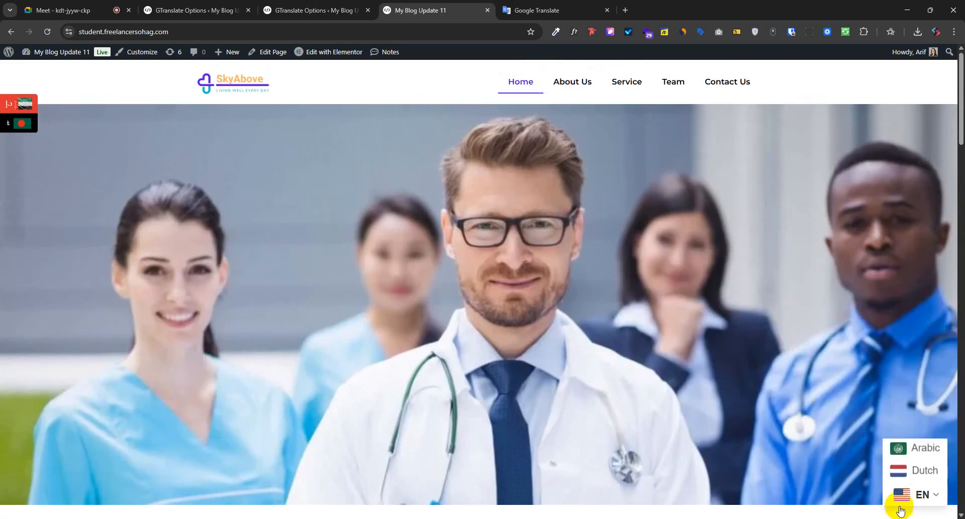
pyautogui.click(917, 451)
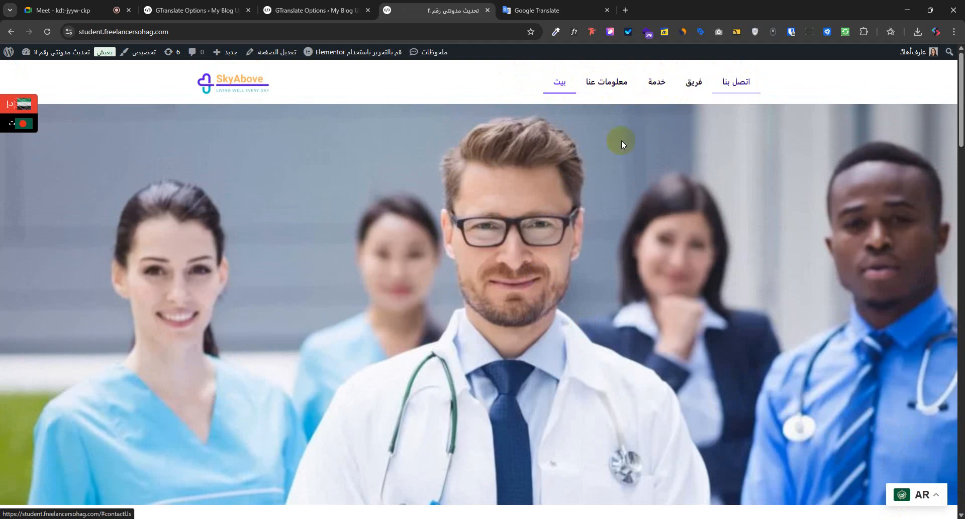
# - Examine the Arabic translation of the home page's feature cards, care section, services and team sections
pyautogui.scroll(-8, 553, 280)
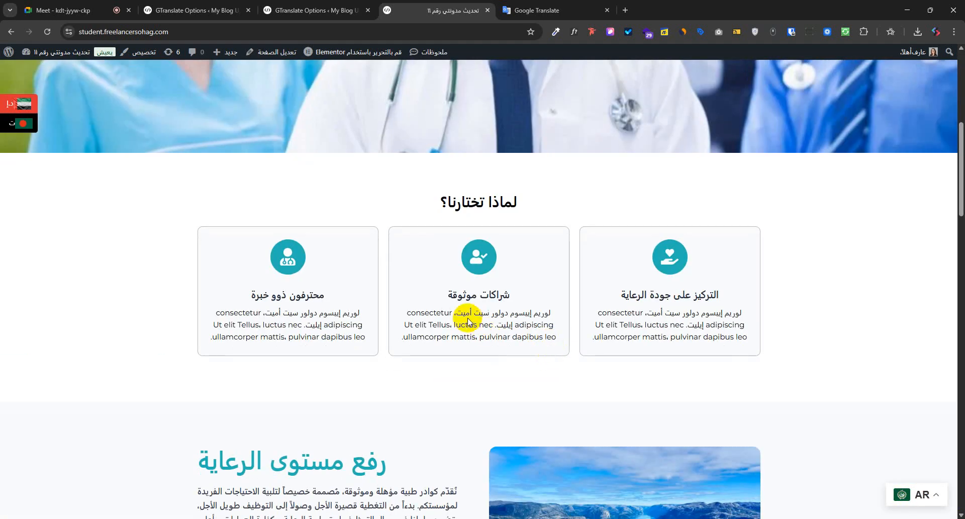
pyautogui.moveTo(454, 315); pyautogui.dragTo(492, 313)
pyautogui.moveTo(531, 313); pyautogui.dragTo(564, 314)
pyautogui.moveTo(652, 312); pyautogui.dragTo(697, 300)
pyautogui.click(680, 308)
pyautogui.scroll(-5, 472, 393)
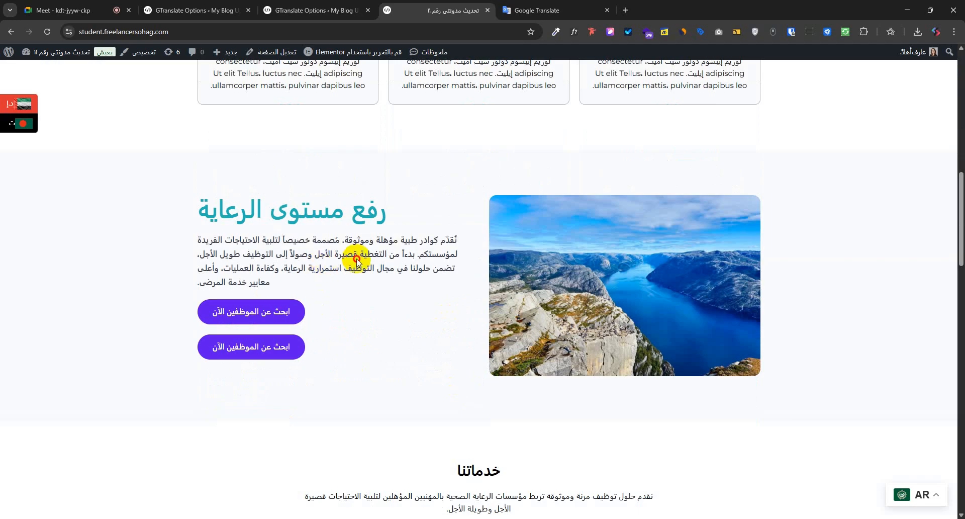
pyautogui.moveTo(357, 259); pyautogui.dragTo(364, 271)
pyautogui.scroll(-4, 437, 418)
pyautogui.moveTo(477, 316); pyautogui.dragTo(512, 311)
pyautogui.moveTo(522, 407); pyautogui.dragTo(554, 398)
pyautogui.moveTo(697, 404); pyautogui.dragTo(725, 407)
pyautogui.scroll(-4, 477, 419)
pyautogui.moveTo(463, 342); pyautogui.dragTo(511, 347)
pyautogui.scroll(-9, 476, 402)
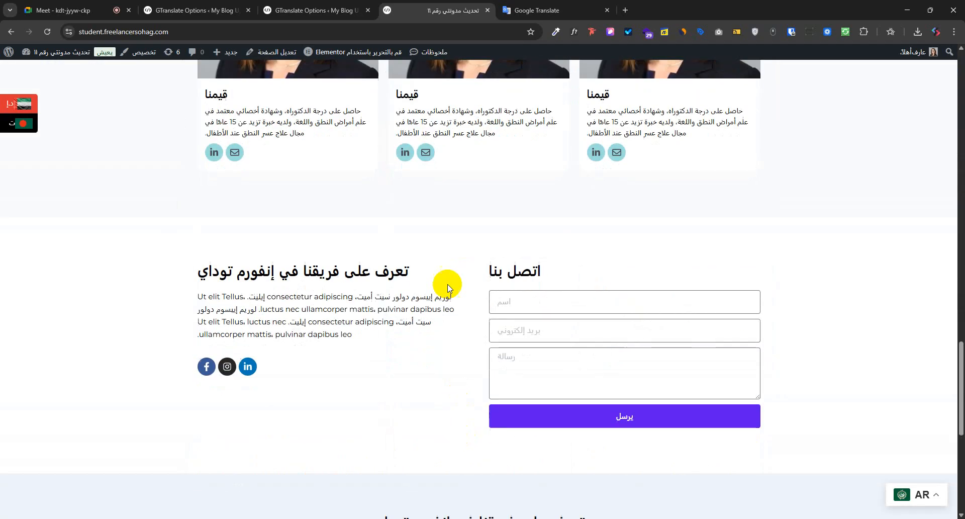
# - Check the Arabic translation of the team paragraph beside the contact form and of the testimonials below it
pyautogui.moveTo(307, 336); pyautogui.dragTo(441, 359)
pyautogui.click(330, 330)
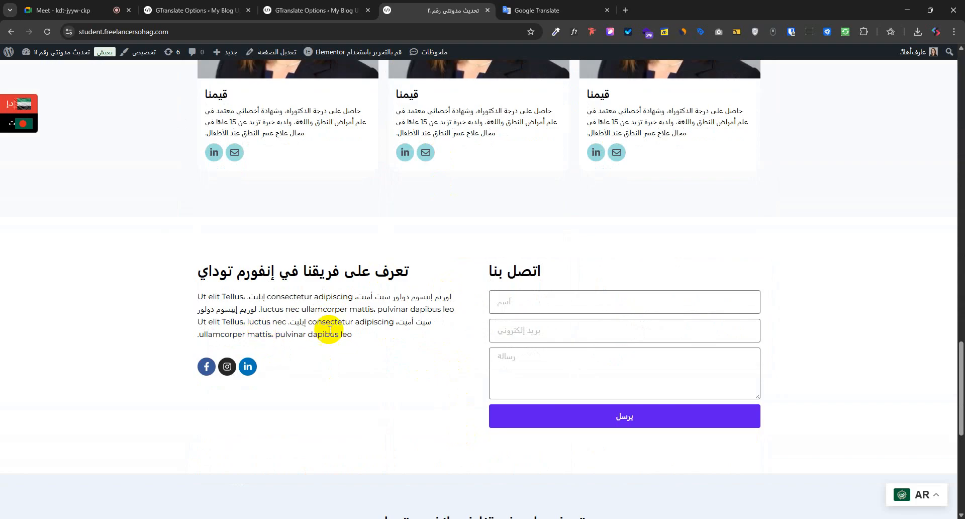
pyautogui.moveTo(308, 320); pyautogui.dragTo(354, 335)
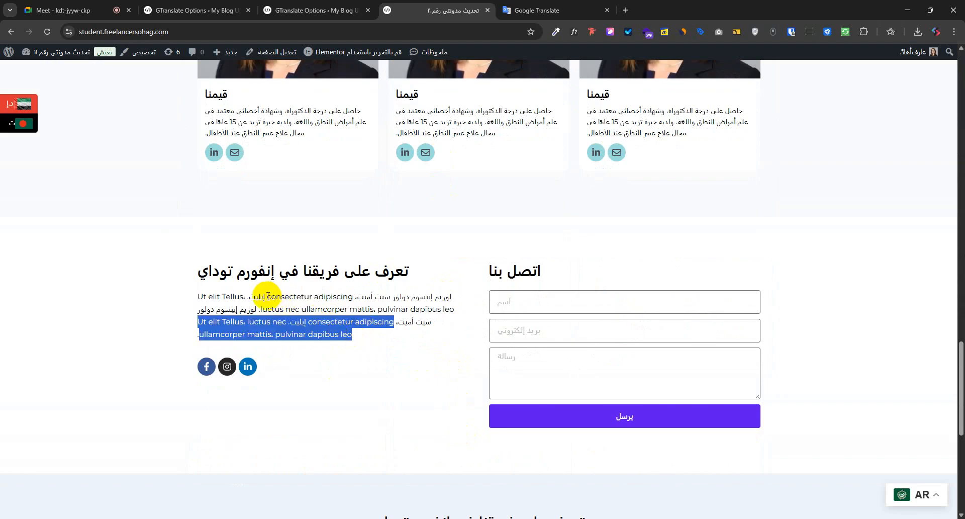
pyautogui.moveTo(268, 296); pyautogui.dragTo(366, 295)
pyautogui.click(345, 316)
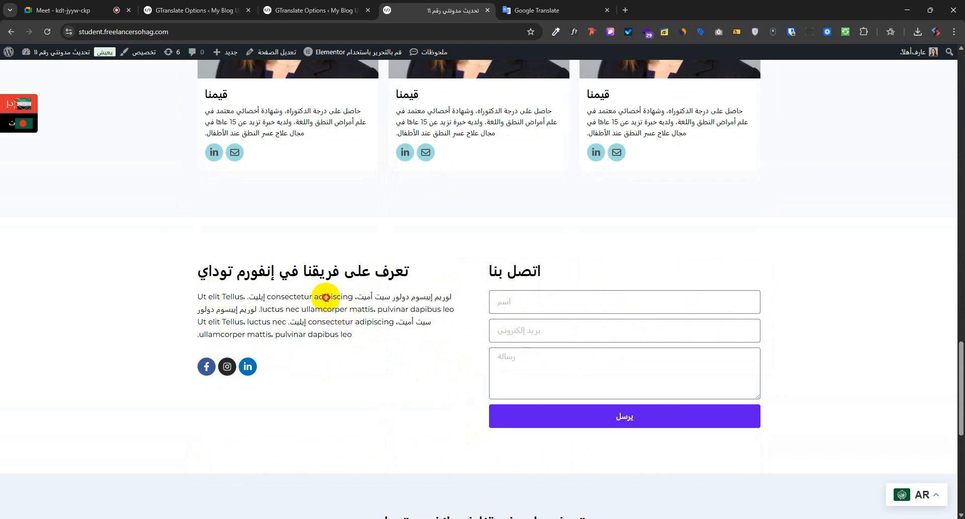
pyautogui.moveTo(330, 331); pyautogui.dragTo(311, 322)
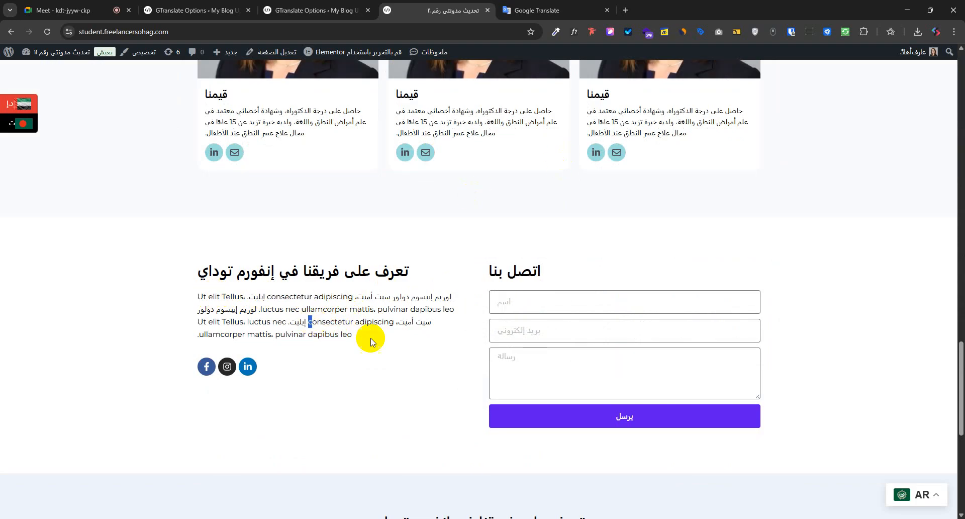
pyautogui.moveTo(199, 295); pyautogui.dragTo(360, 345)
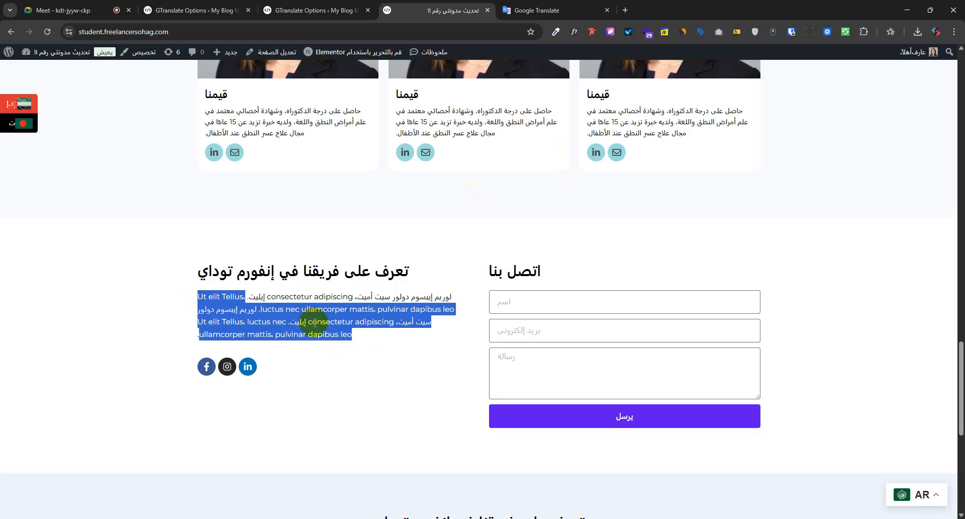
pyautogui.moveTo(271, 296); pyautogui.dragTo(340, 335)
pyautogui.click(370, 355)
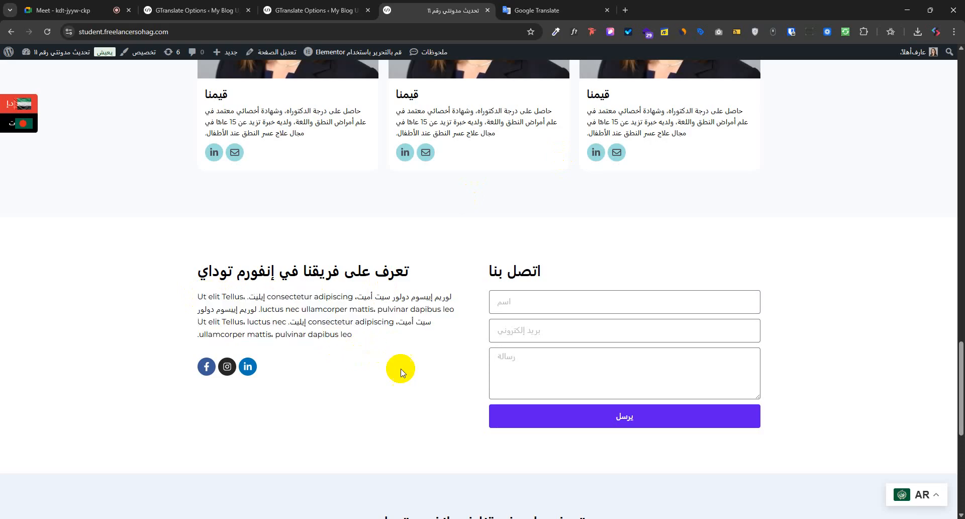
pyautogui.scroll(-6, 502, 392)
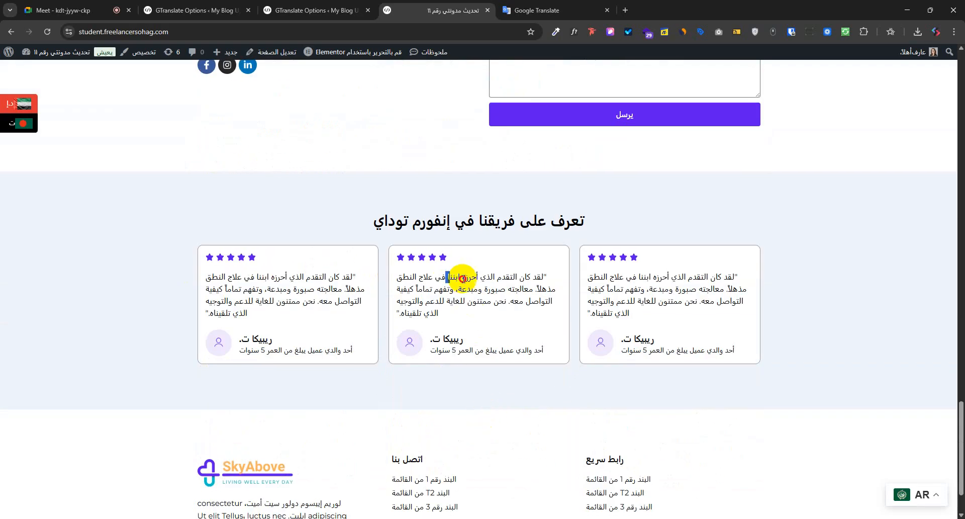
# - Examine the Arabic translation of the home page's testimonials, footer links and copyright line, plus the sections above them
pyautogui.moveTo(476, 277); pyautogui.dragTo(445, 277)
pyautogui.scroll(-2, 453, 352)
pyautogui.moveTo(246, 434); pyautogui.dragTo(330, 445)
pyautogui.moveTo(420, 420); pyautogui.dragTo(453, 436)
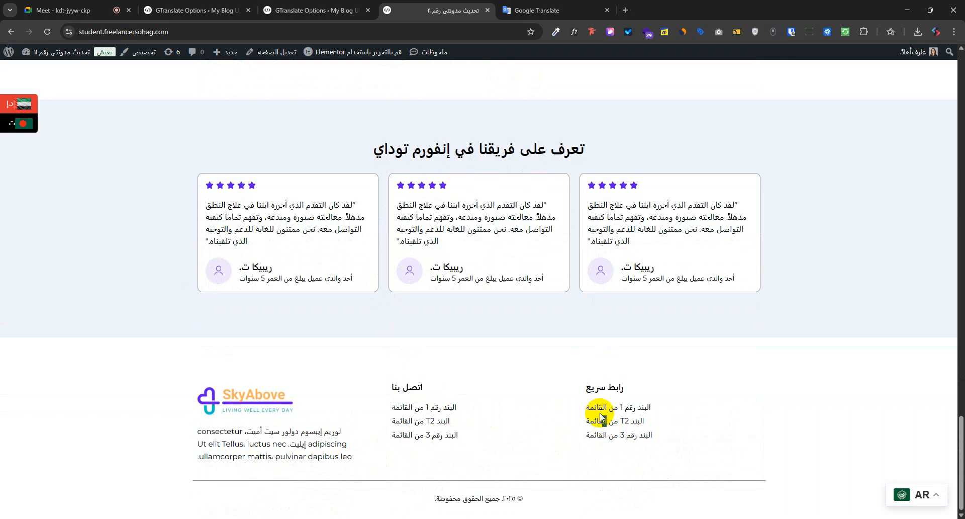
pyautogui.moveTo(615, 431); pyautogui.dragTo(620, 433)
pyautogui.moveTo(468, 498); pyautogui.dragTo(492, 497)
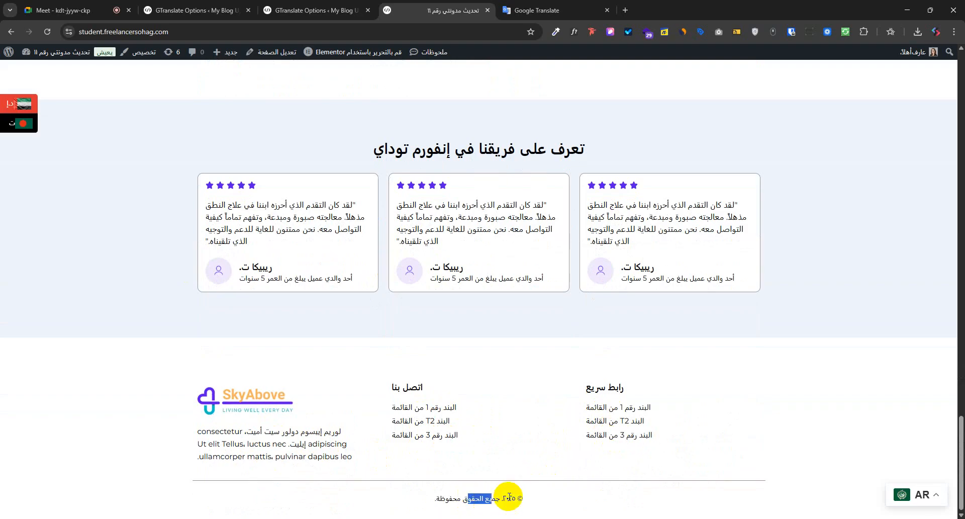
pyautogui.click(579, 503)
pyautogui.scroll(20, 578, 478)
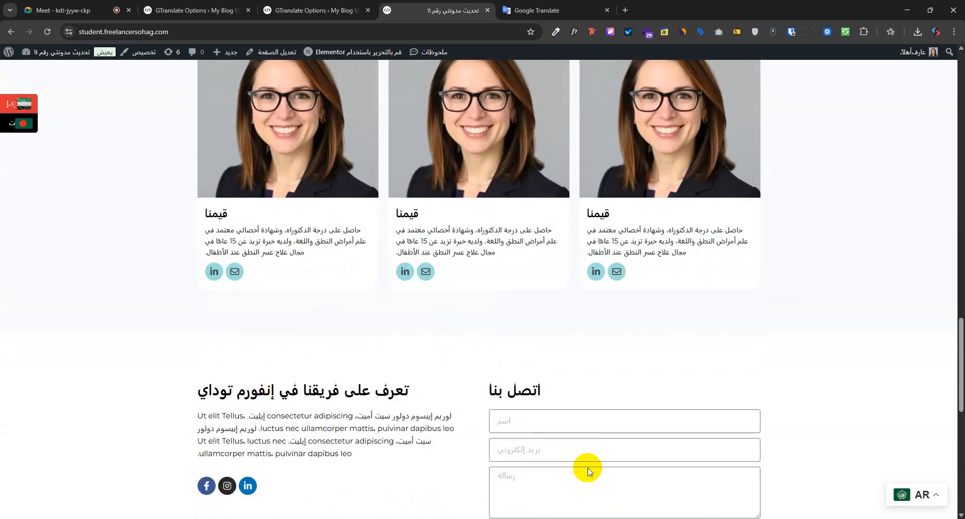
pyautogui.scroll(10, 587, 467)
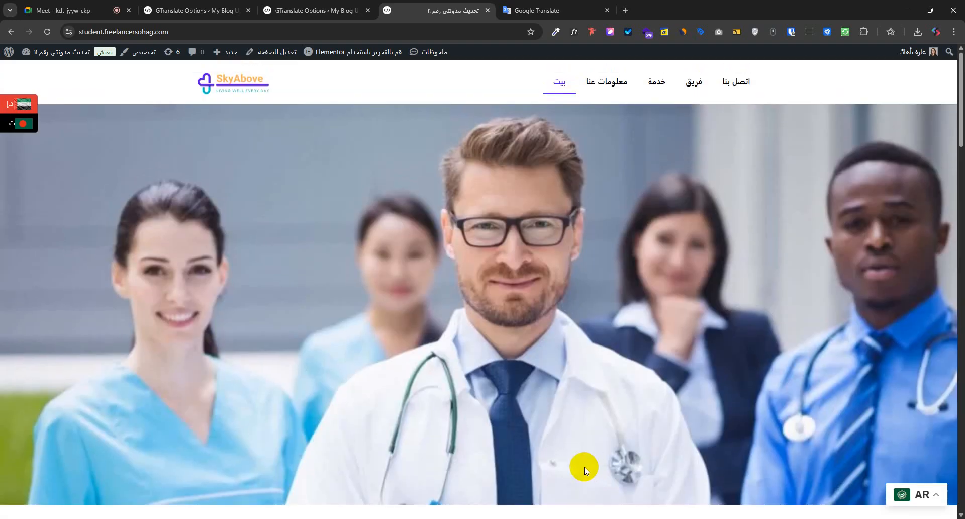
pyautogui.click(303, 10)
pyautogui.click(442, 10)
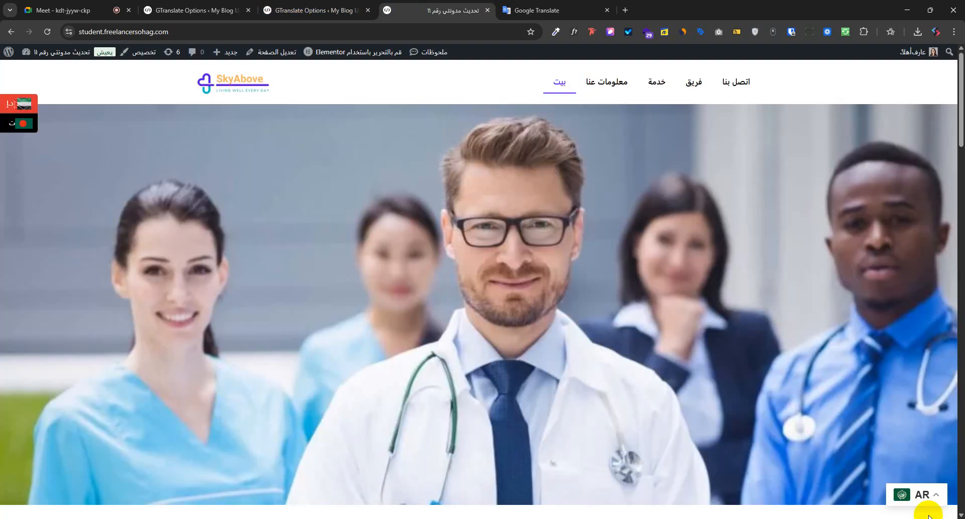
# - Set the GTranslate floating language selector to Bottom left, save the changes and view the site's home page
pyautogui.click(314, 10)
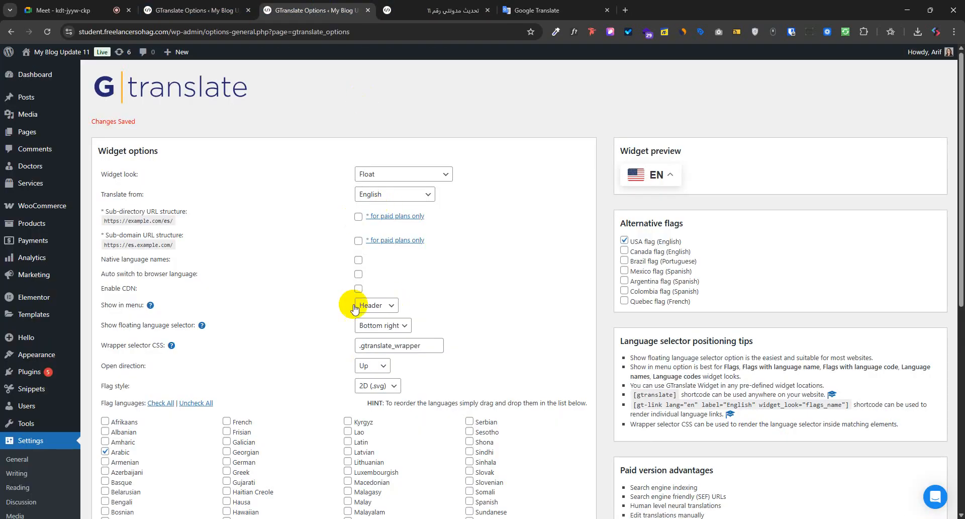
pyautogui.moveTo(101, 325); pyautogui.dragTo(176, 334)
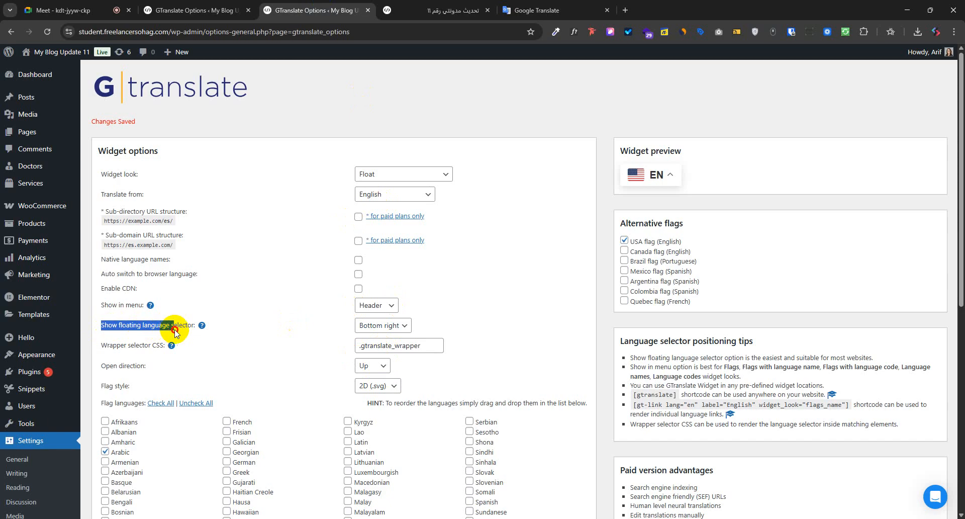
pyautogui.click(381, 327)
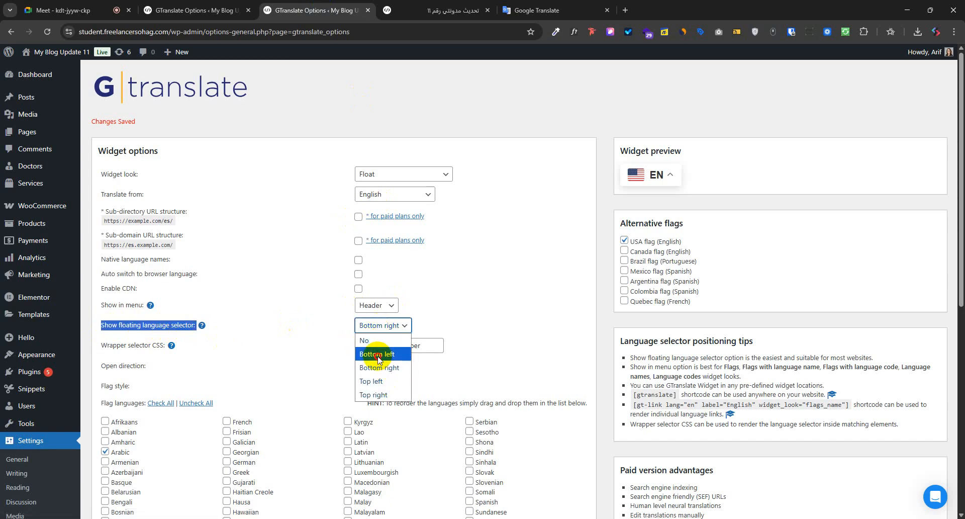
pyautogui.click(384, 368)
pyautogui.scroll(-7, 215, 412)
pyautogui.click(117, 488)
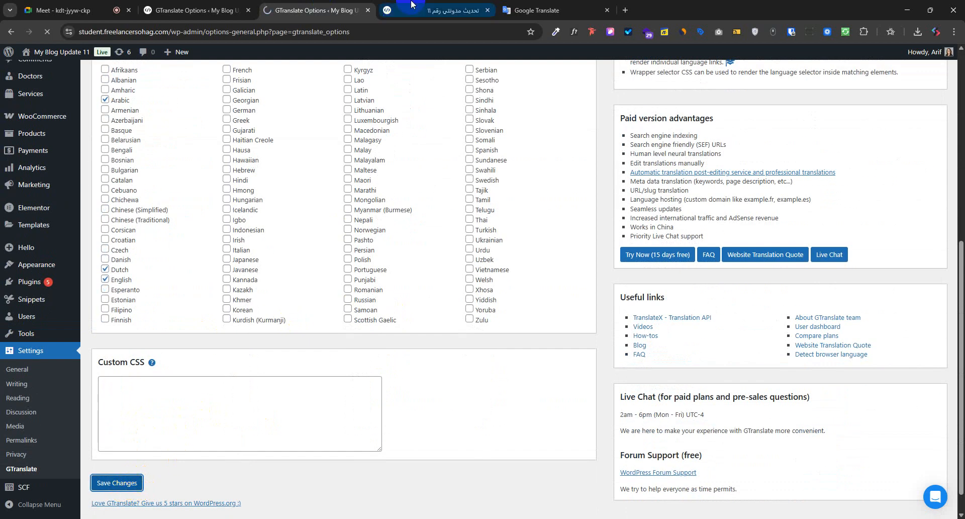
pyautogui.click(442, 10)
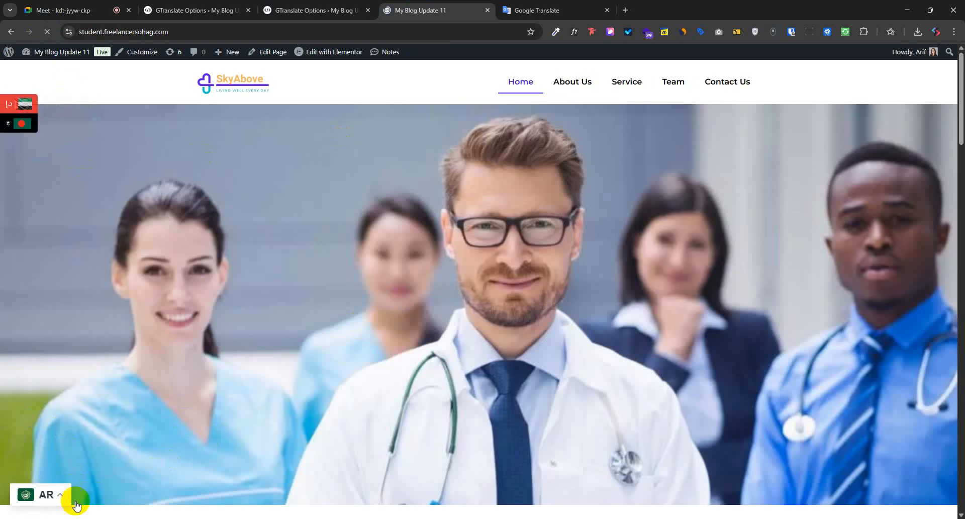
# - Check the GTranslate Show in menu choices and open the WordPress Menus page in a separate tab to view the Landing Page Menu
pyautogui.click(261, 3)
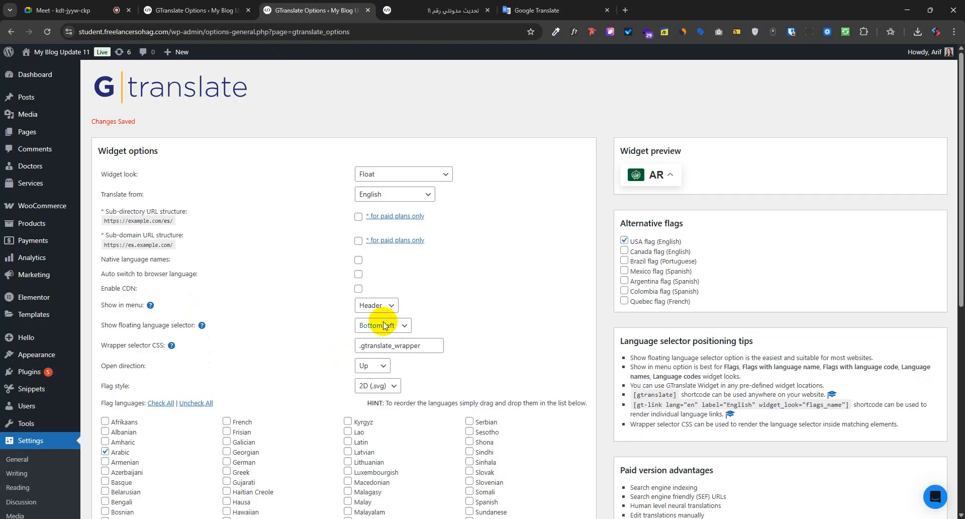
pyautogui.click(395, 308)
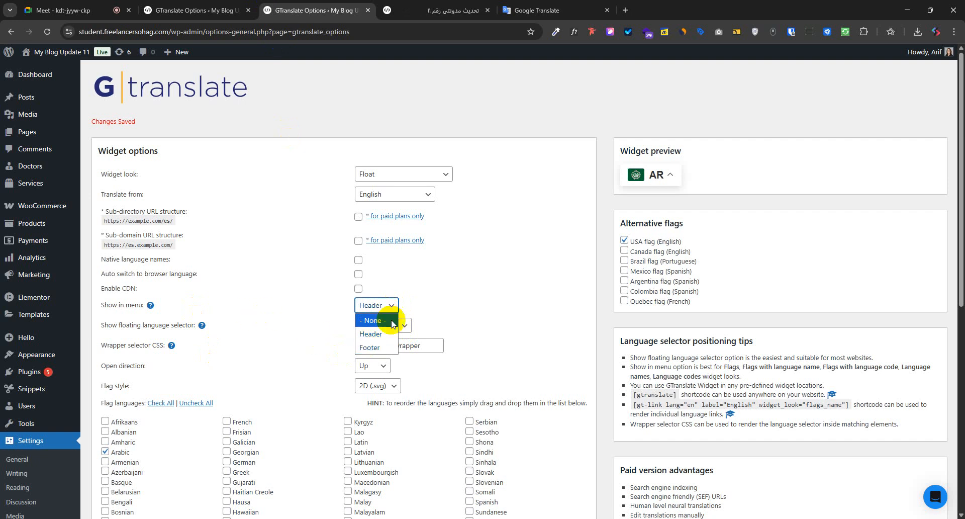
pyautogui.click(248, 315)
pyautogui.scroll(-3, 40, 455)
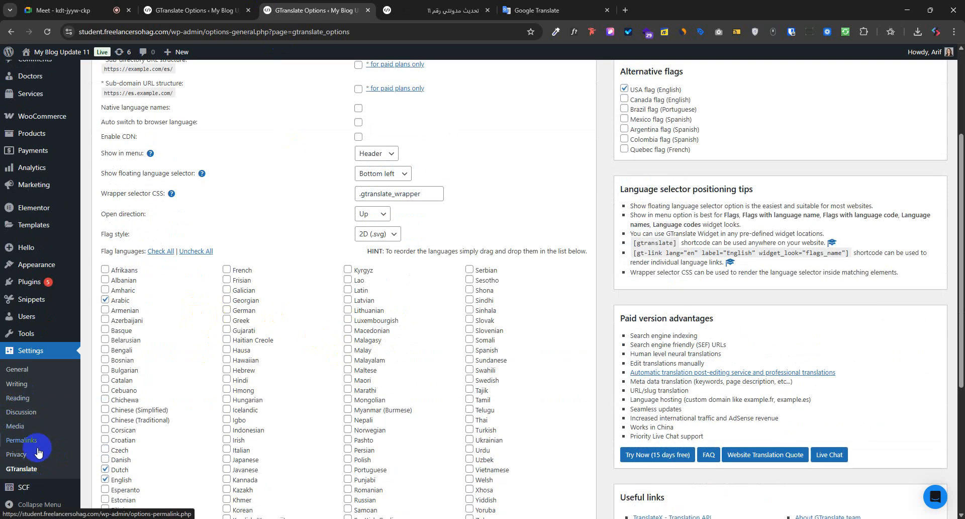
pyautogui.scroll(-3, 50, 402)
pyautogui.scroll(2, 151, 347)
pyautogui.scroll(1, 260, 339)
pyautogui.moveTo(50, 354)
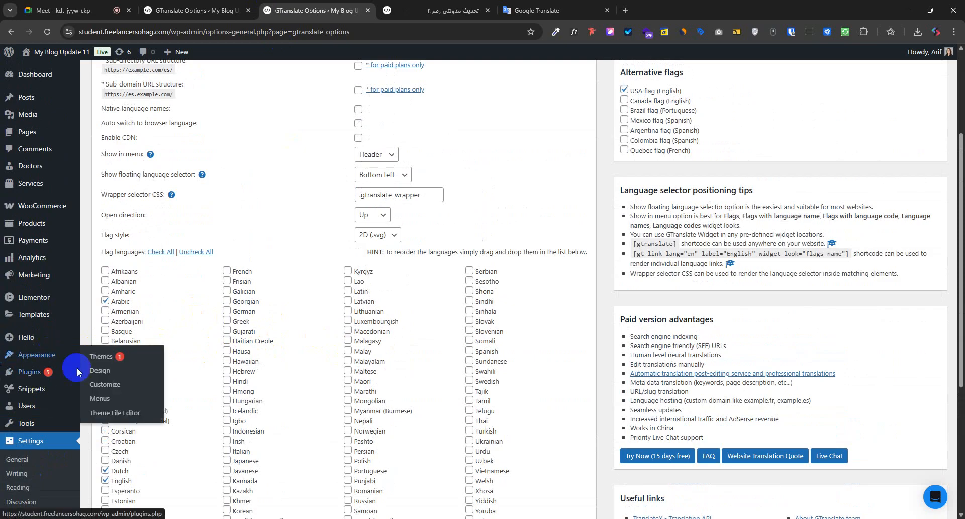
pyautogui.rightClick(99, 398)
pyautogui.click(166, 205)
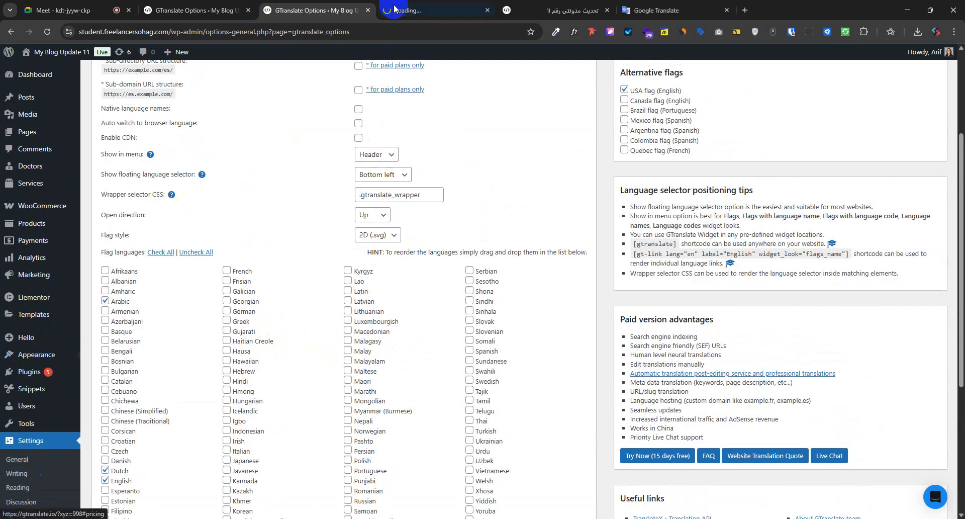
pyautogui.moveTo(427, 10); pyautogui.dragTo(307, 46)
pyautogui.scroll(-2, 394, 386)
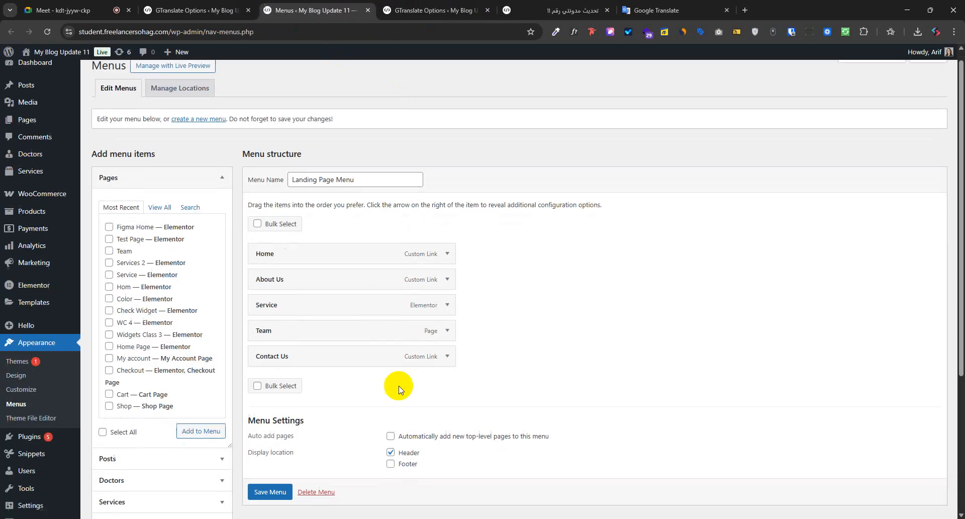
pyautogui.scroll(2, 338, 368)
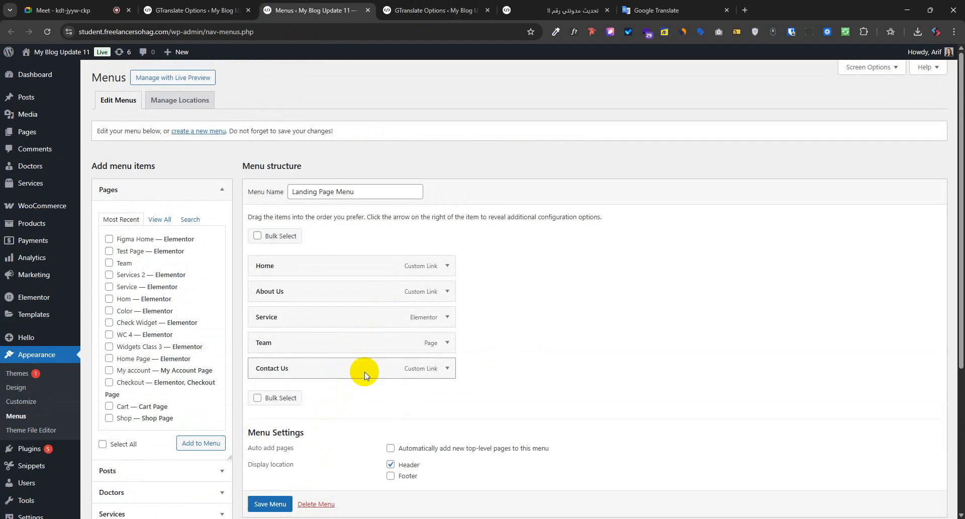
# - Compare the GTranslate Show in menu setting with the Landing Page Menu's items and display location on the Menus page
pyautogui.click(437, 7)
pyautogui.scroll(1, 334, 272)
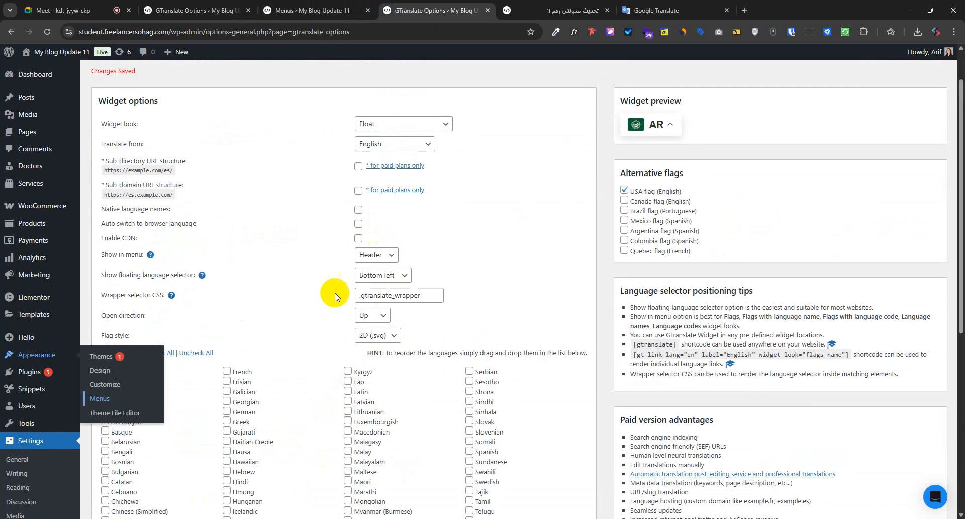
pyautogui.moveTo(100, 255); pyautogui.dragTo(147, 257)
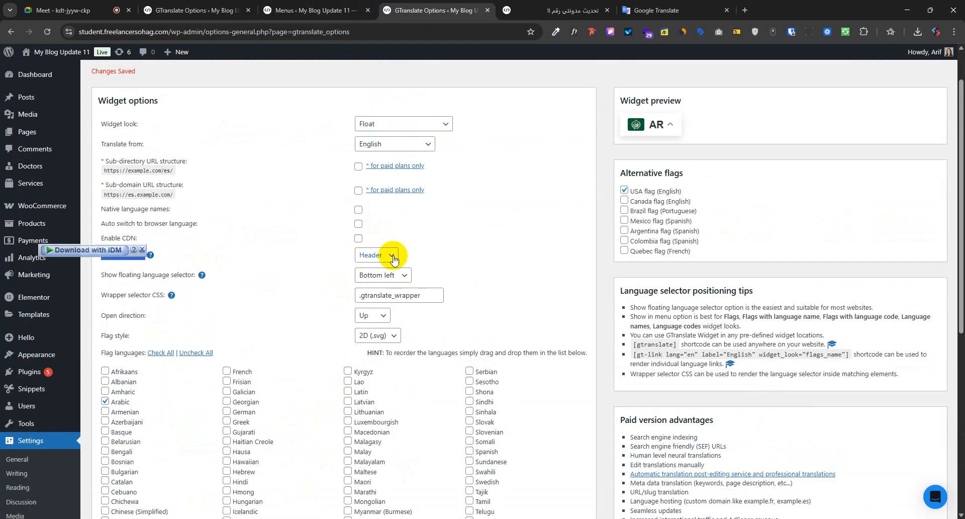
pyautogui.click(312, 10)
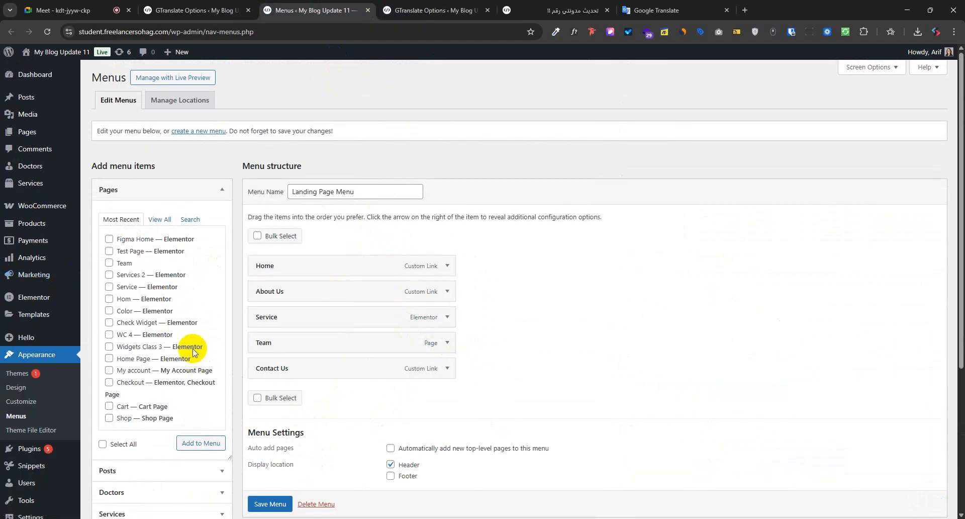
pyautogui.scroll(-2, 185, 386)
pyautogui.scroll(-2, 185, 386)
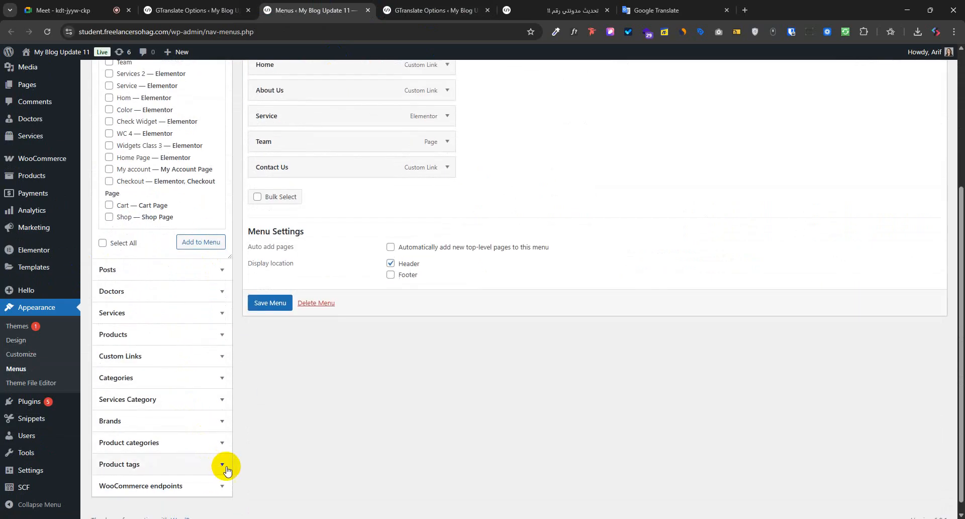
pyautogui.scroll(5, 264, 451)
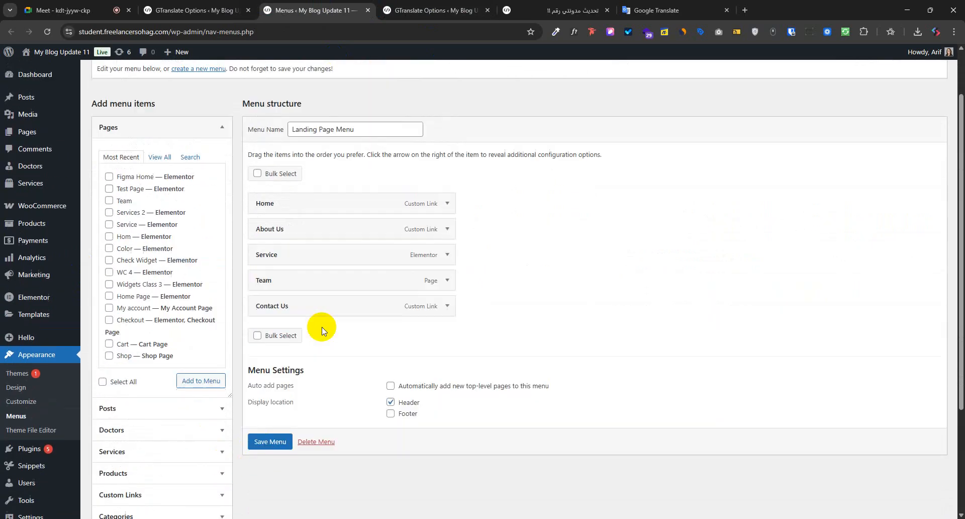
# - Set the GTranslate floating language selector to Top right, save the changes and reload the site's home page
pyautogui.click(432, 10)
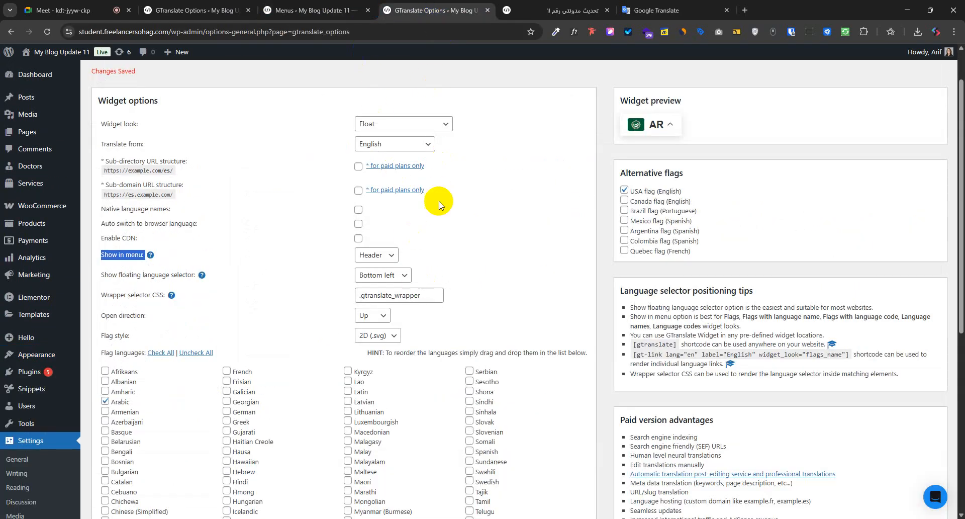
pyautogui.click(543, 6)
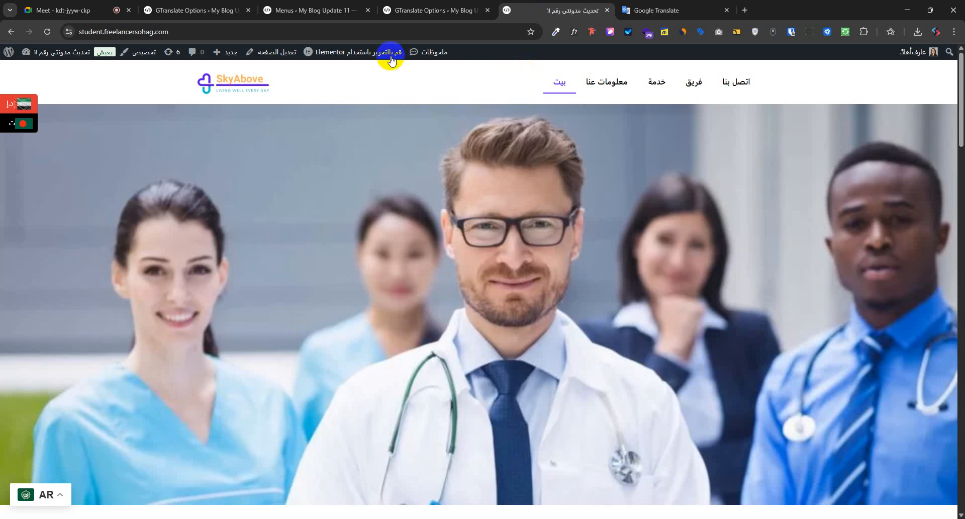
pyautogui.click(389, 10)
pyautogui.click(392, 283)
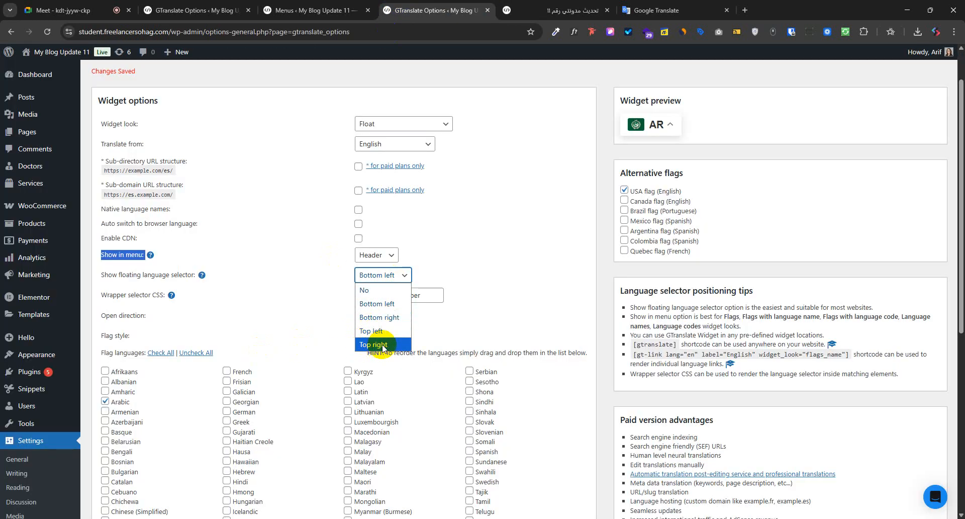
pyautogui.click(501, 267)
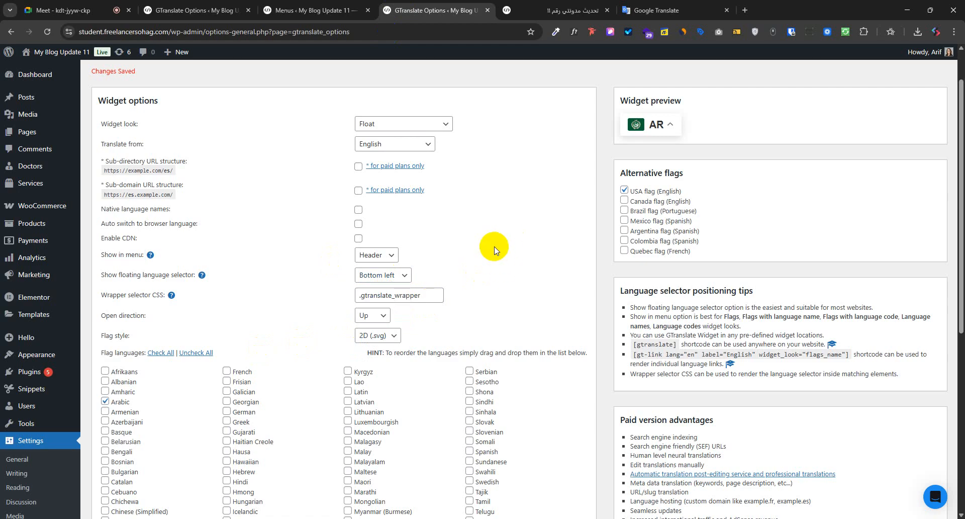
pyautogui.click(387, 275)
pyautogui.click(377, 345)
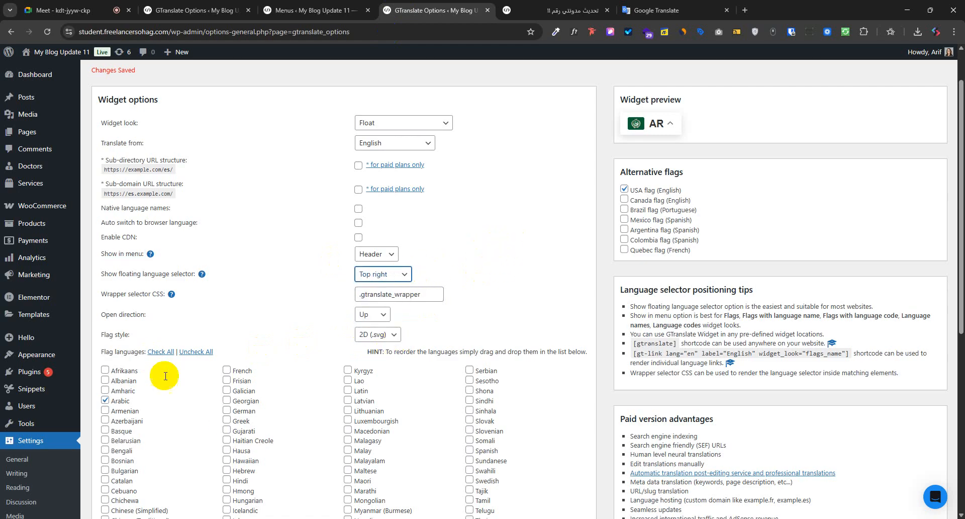
pyautogui.scroll(-10, 166, 376)
pyautogui.click(115, 456)
pyautogui.click(558, 10)
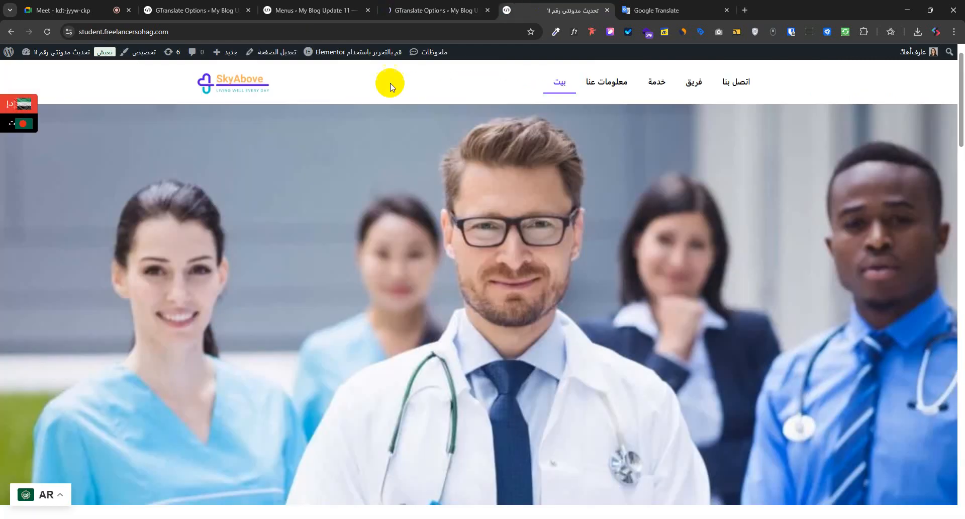
pyautogui.click(45, 34)
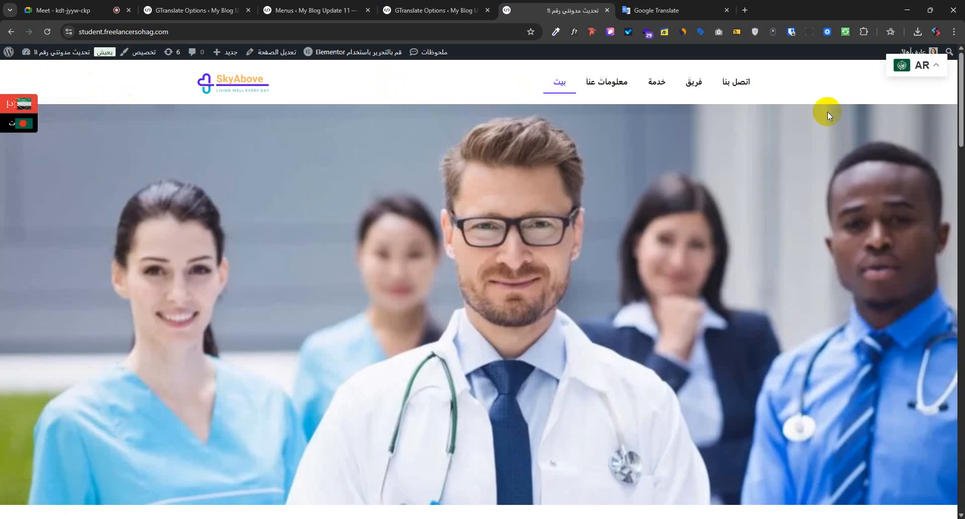
pyautogui.rightClick(938, 72)
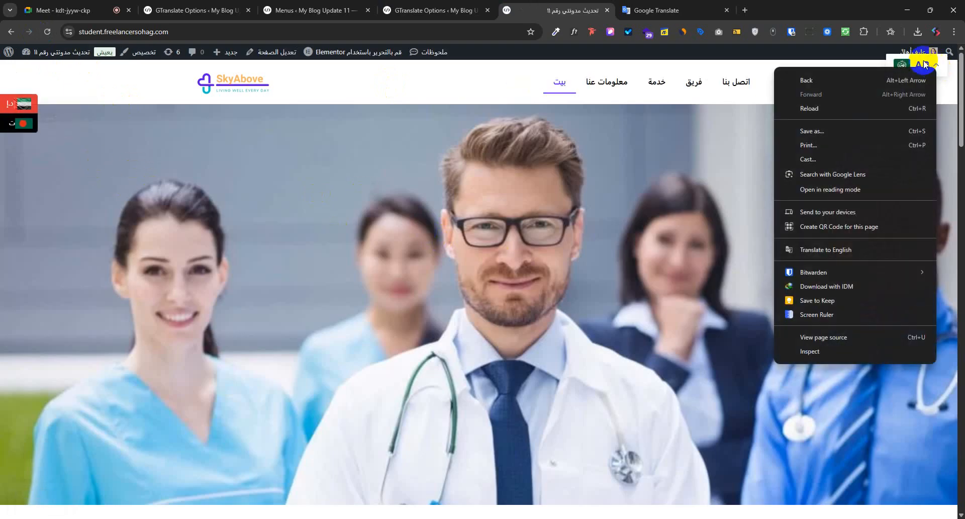
pyautogui.click(804, 352)
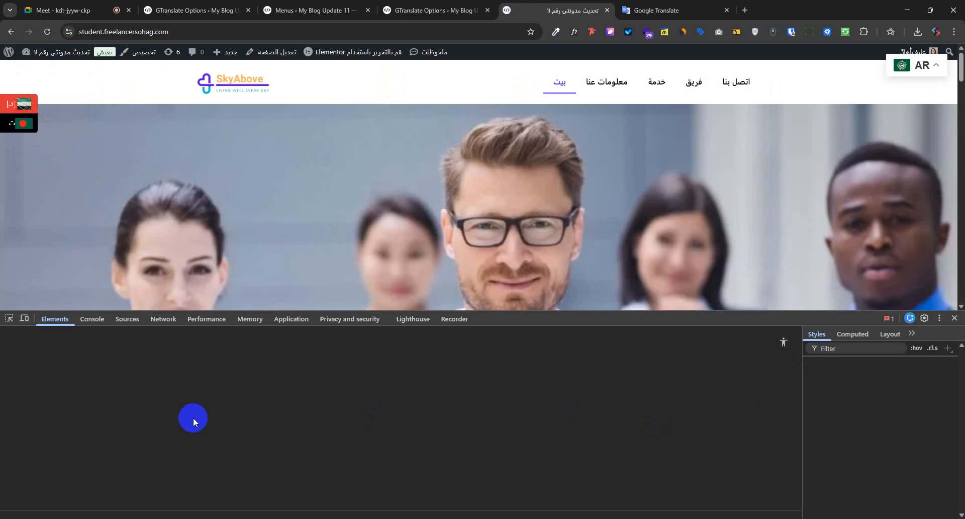
pyautogui.click(954, 317)
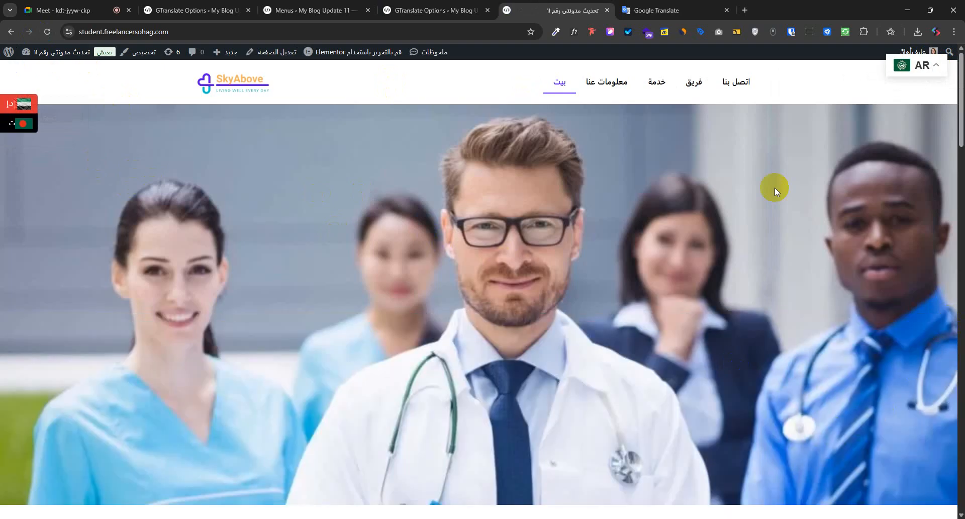
# - Return to the GTranslate options and check the wrapper selector CSS class
pyautogui.click(438, 10)
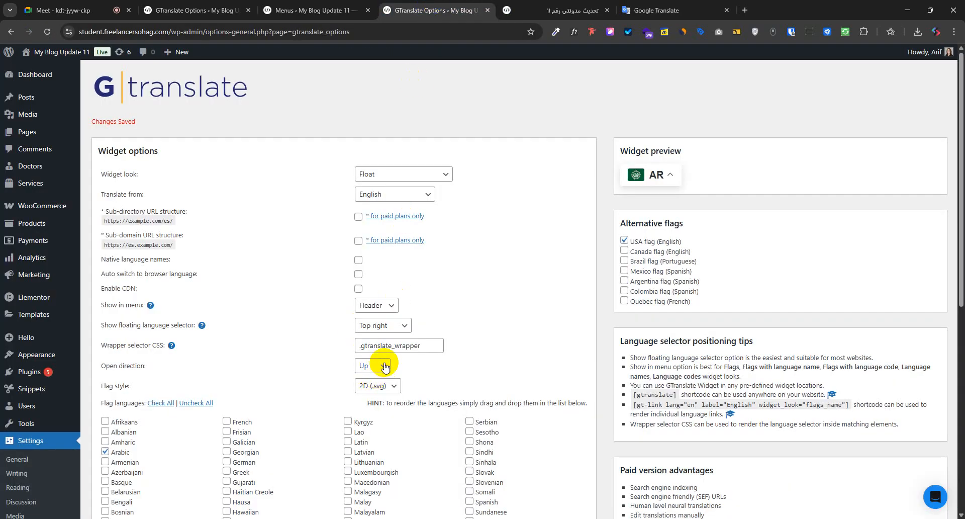
pyautogui.moveTo(425, 345); pyautogui.dragTo(323, 346)
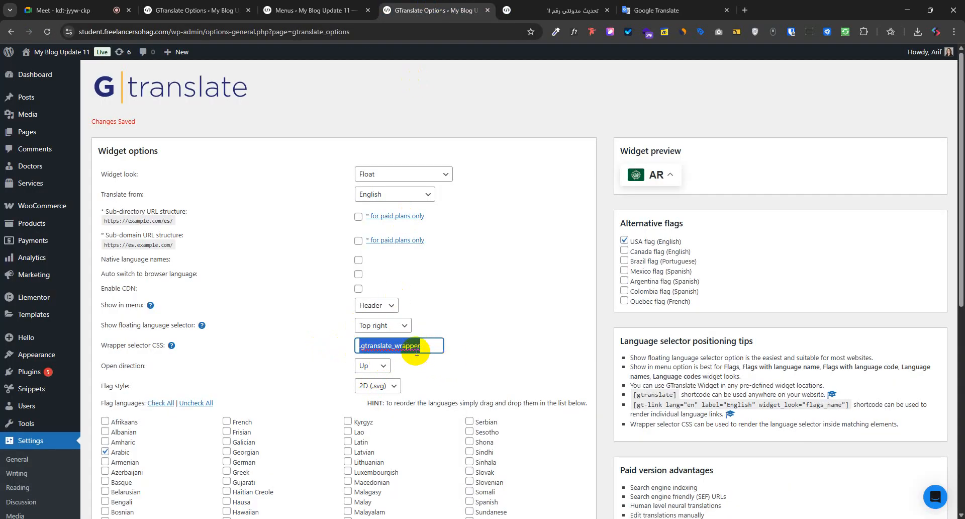
pyautogui.click(516, 113)
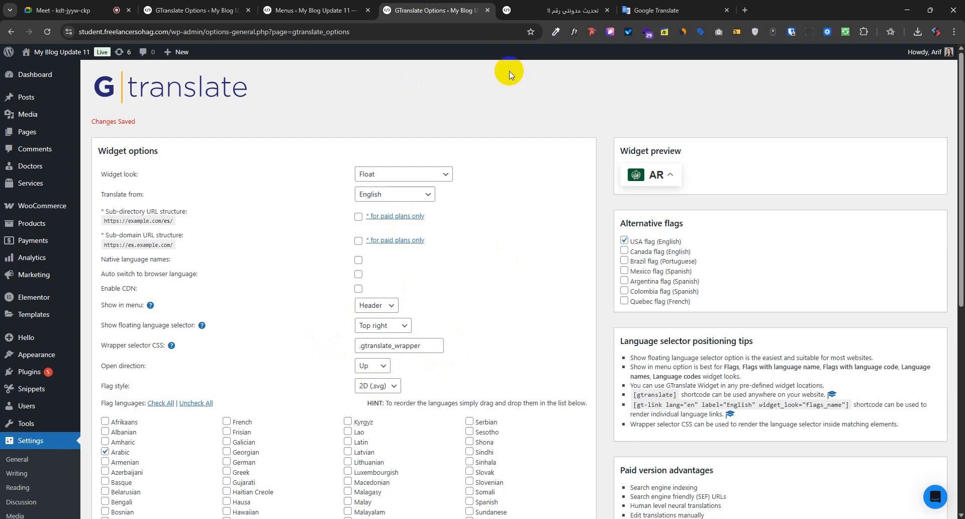
# - Preview the GTranslate widget looks Nice dropdown with flags, Popup and Dropdown
pyautogui.click(390, 174)
pyautogui.click(385, 202)
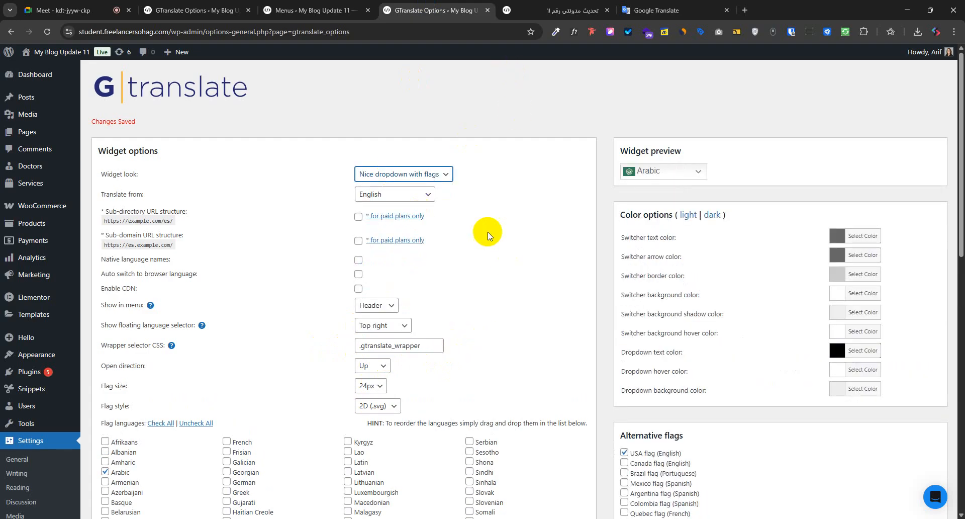
pyautogui.click(392, 180)
pyautogui.click(392, 216)
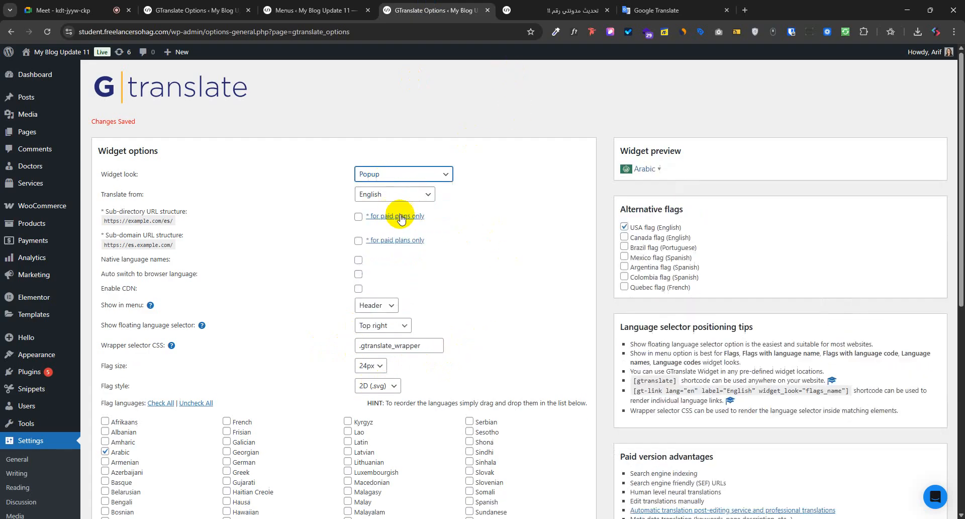
pyautogui.click(397, 176)
pyautogui.click(382, 229)
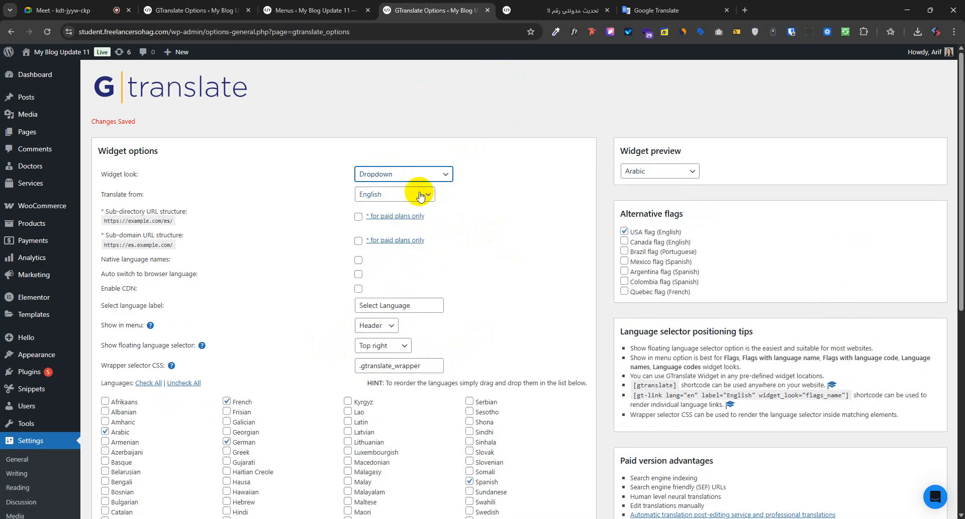
# - Set the GTranslate widget look to Popup and save the changes
pyautogui.click(405, 174)
pyautogui.click(369, 216)
pyautogui.scroll(-8, 256, 328)
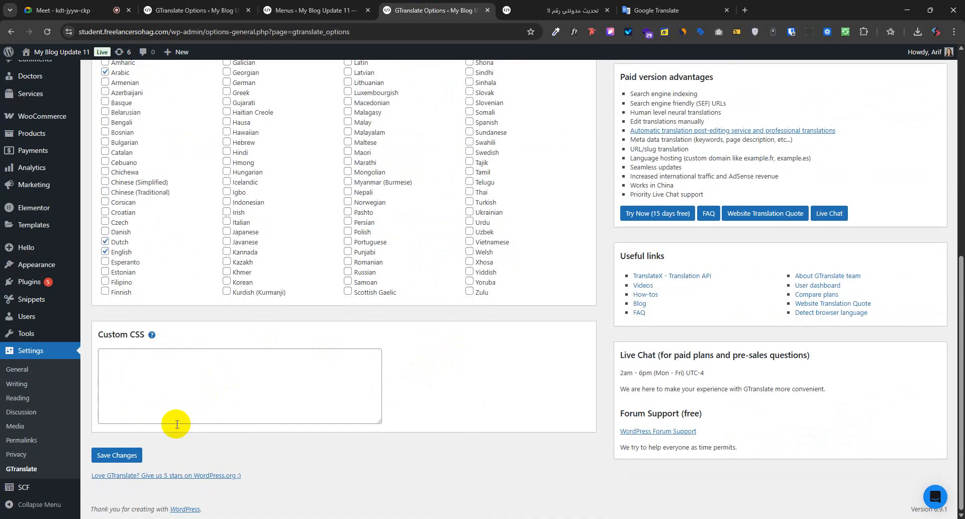
pyautogui.click(127, 454)
# - Reload the site's home page, open the language popup to check its choices and close it
pyautogui.click(560, 5)
pyautogui.click(44, 32)
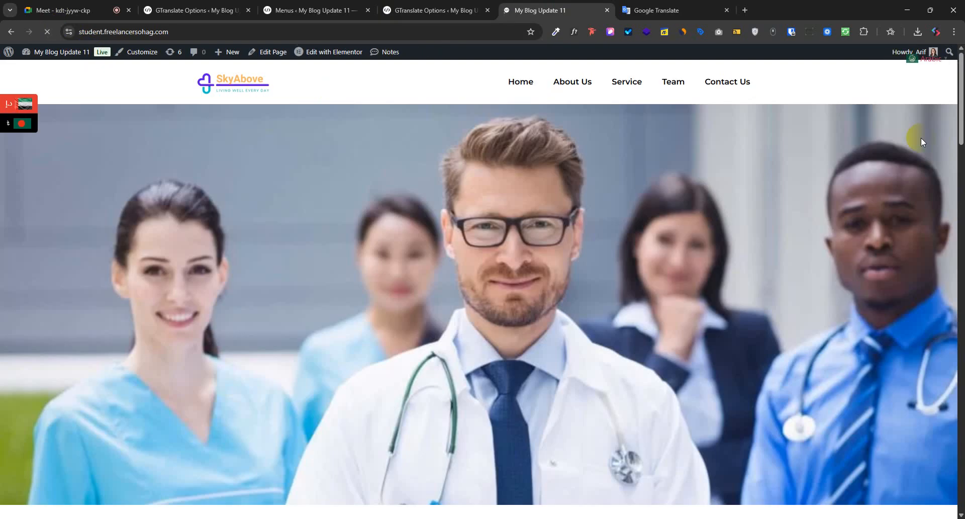
pyautogui.click(920, 63)
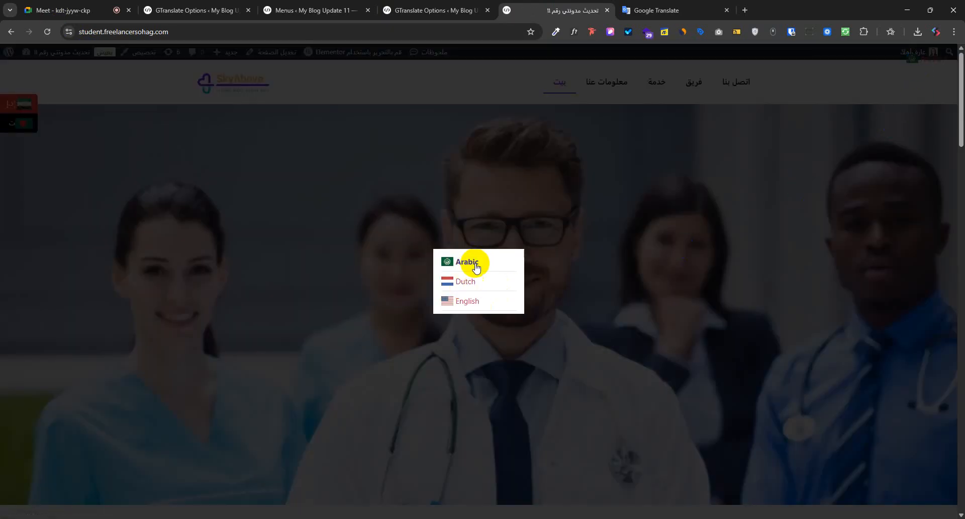
pyautogui.click(527, 261)
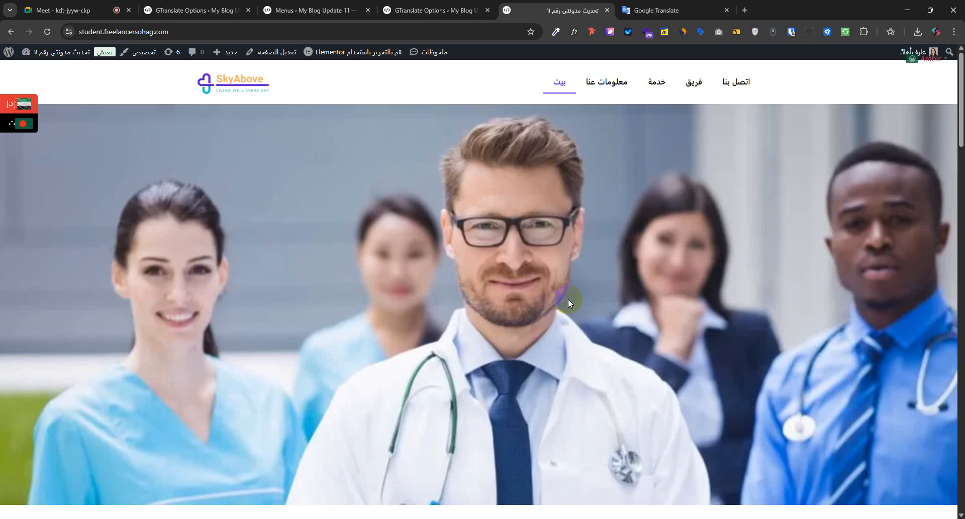
# - Return to the GTranslate options, set the widget look to Flags and dropdown and save the changes
pyautogui.click(432, 10)
pyautogui.click(398, 174)
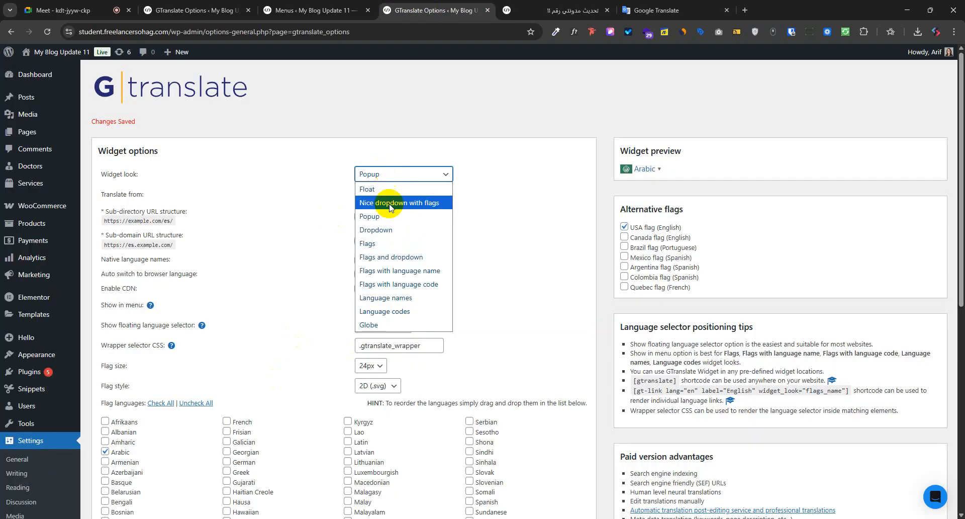
pyautogui.click(391, 257)
pyautogui.scroll(-10, 251, 342)
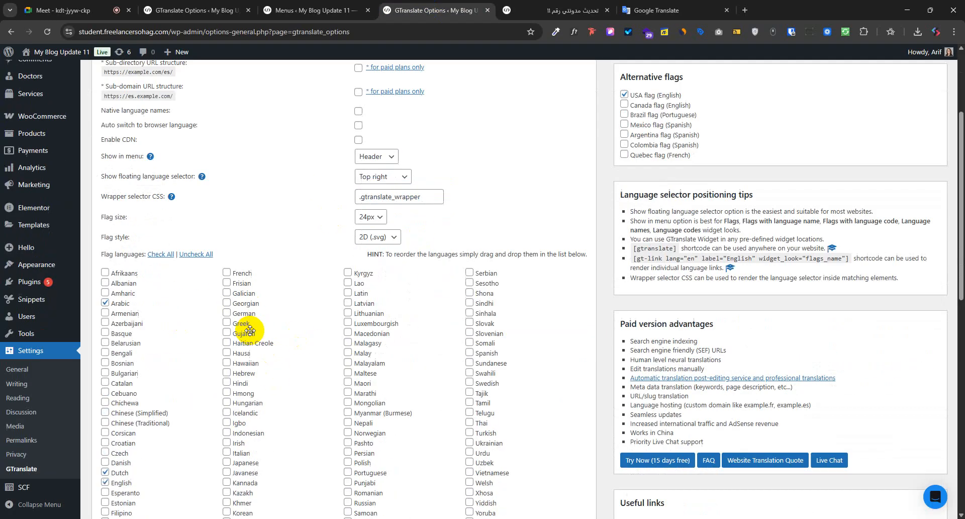
pyautogui.scroll(-2, 148, 451)
pyautogui.click(116, 454)
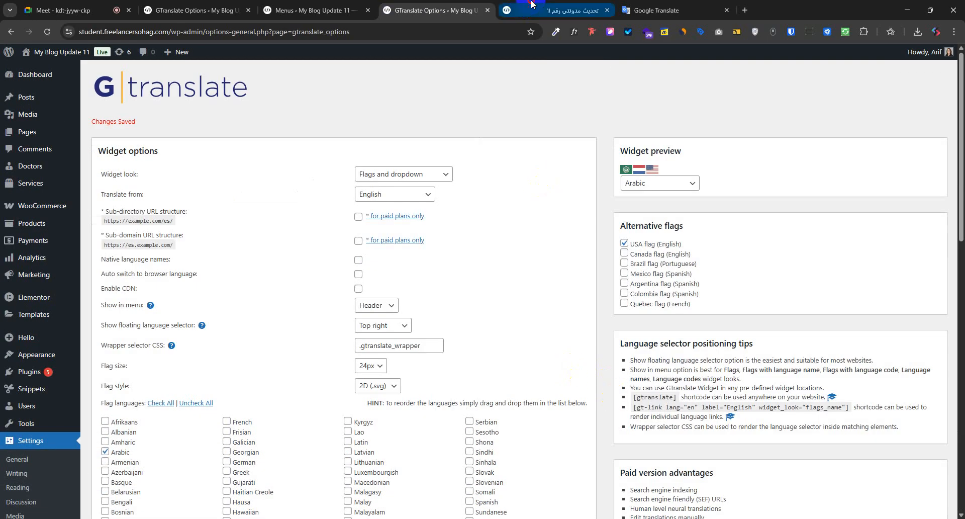
# - Set the floating language selector to Bottom right in the GTranslate options and save the changes
pyautogui.click(539, 9)
pyautogui.click(487, 4)
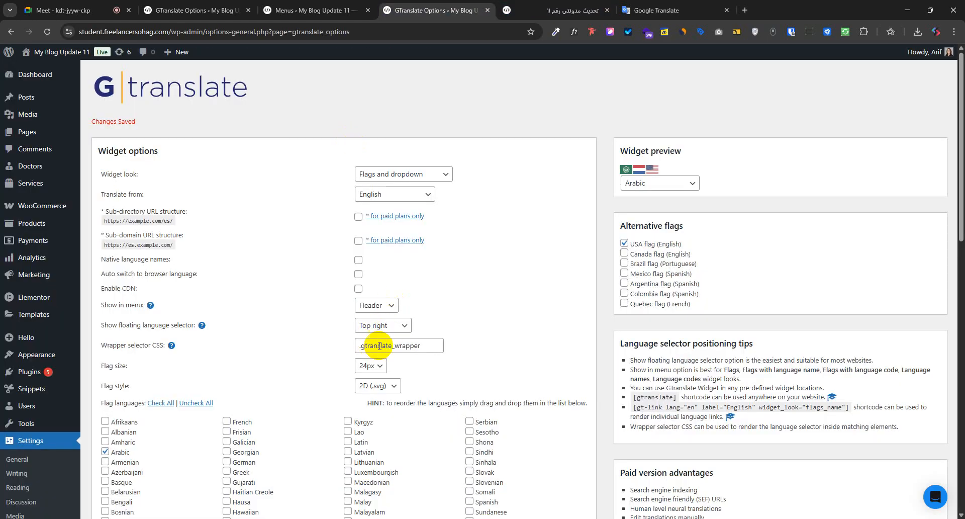
pyautogui.click(382, 325)
pyautogui.click(378, 382)
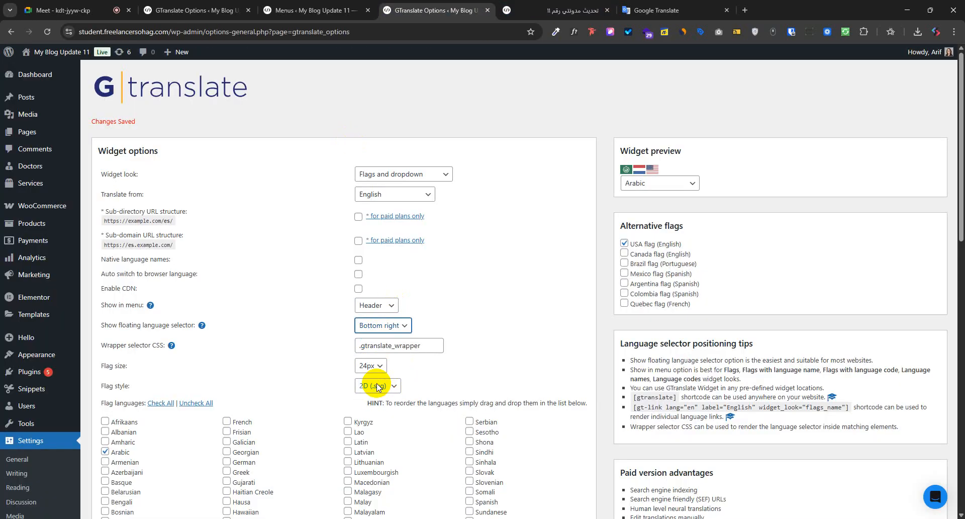
pyautogui.scroll(-8, 144, 371)
pyautogui.click(117, 455)
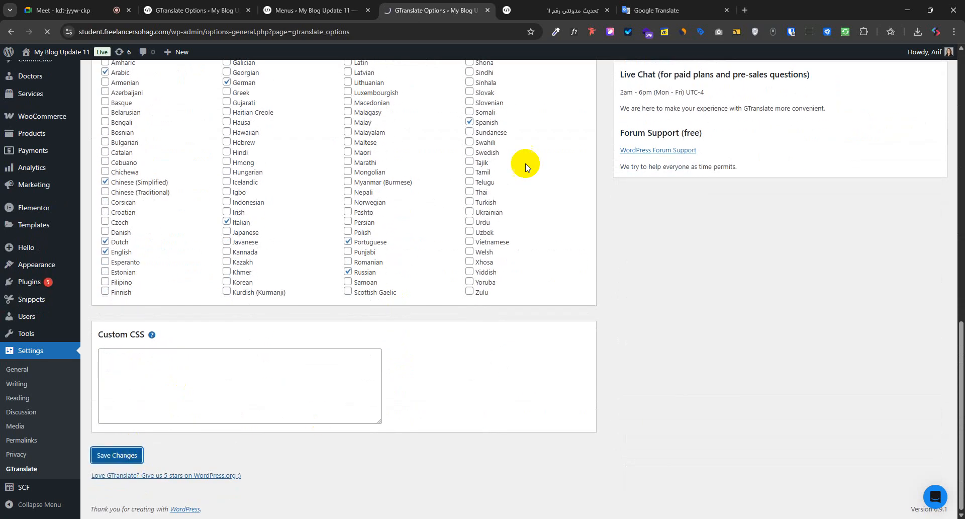
# - Reload the site's home page and check the floating selector's flags and its list of languages
pyautogui.click(548, 4)
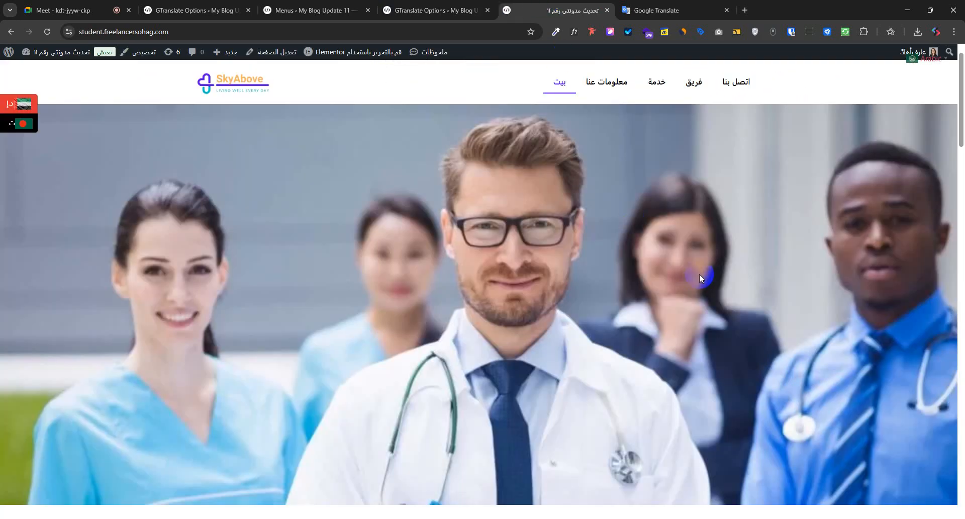
pyautogui.click(46, 33)
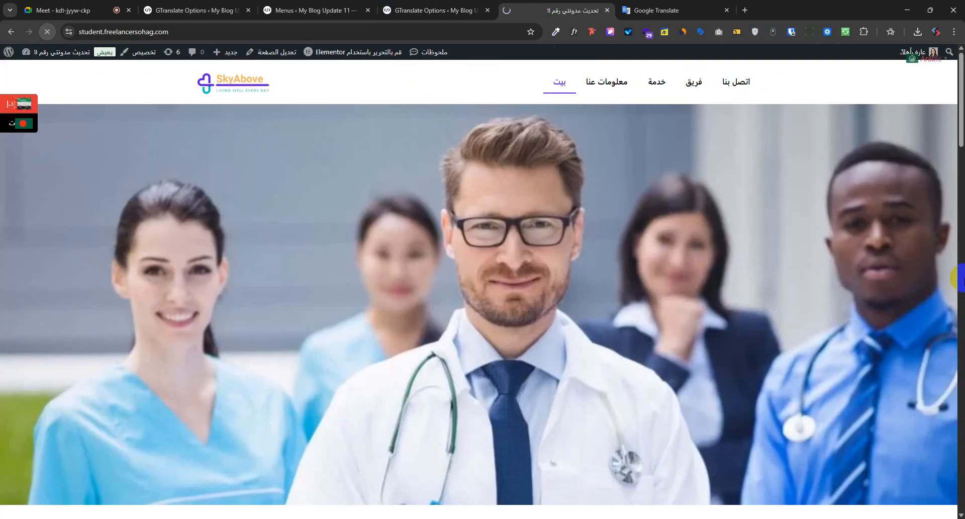
pyautogui.scroll(-5, 825, 368)
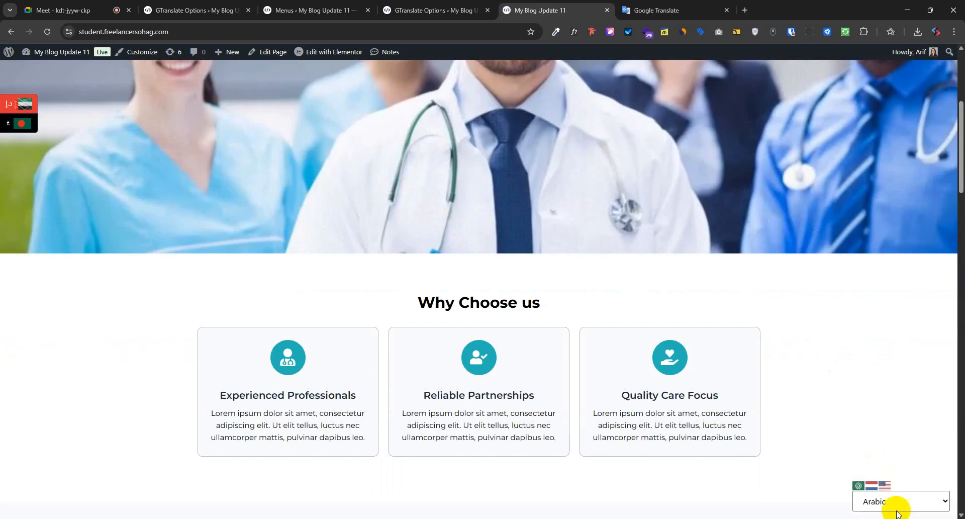
pyautogui.click(898, 502)
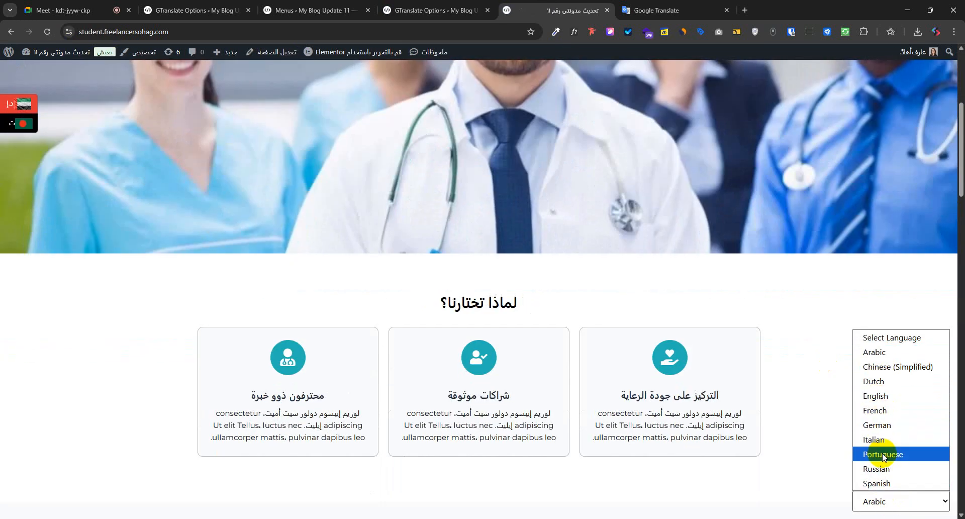
# - Return to the GTranslate options, add Bengali to the flag languages and save the changes
pyautogui.click(432, 10)
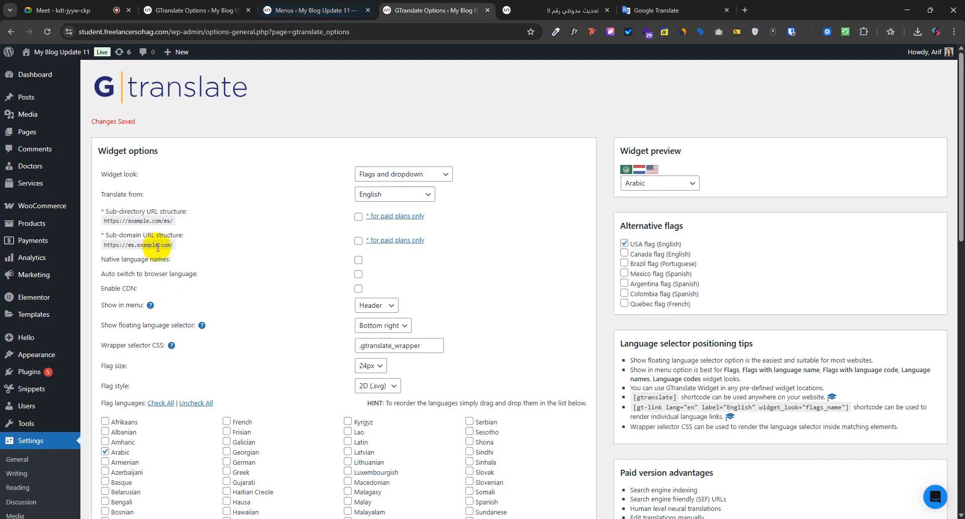
pyautogui.scroll(-4, 236, 361)
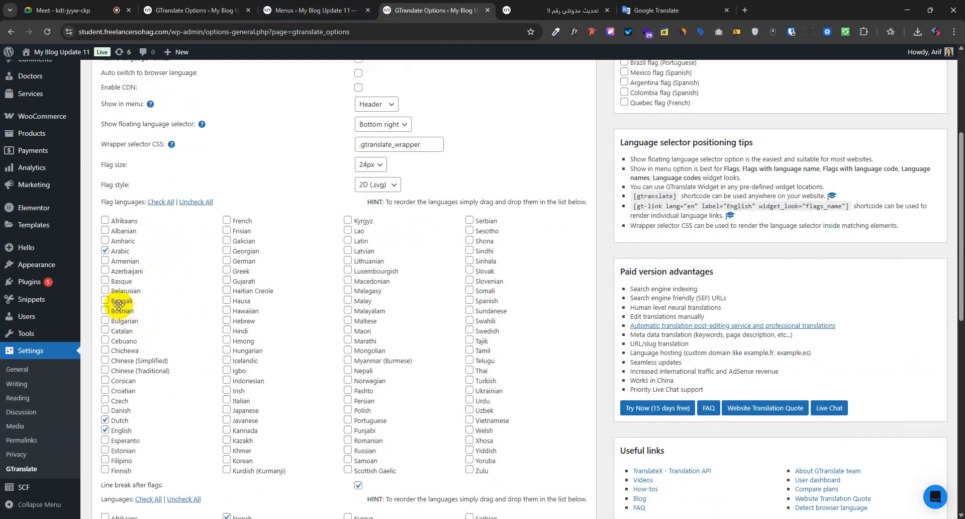
pyautogui.scroll(-9, 104, 301)
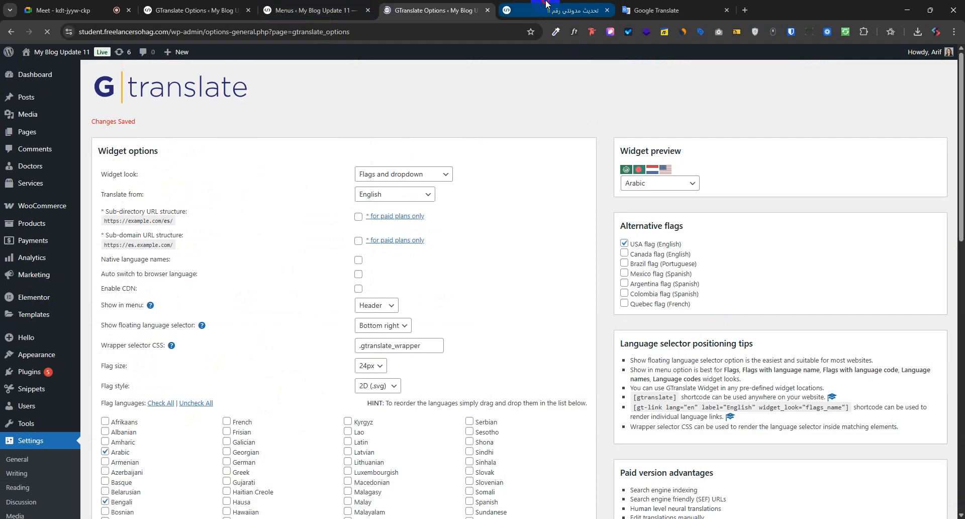
# - Reload the home page and check whether the floating selector's language list offers Bengali
pyautogui.click(565, 10)
pyautogui.click(45, 32)
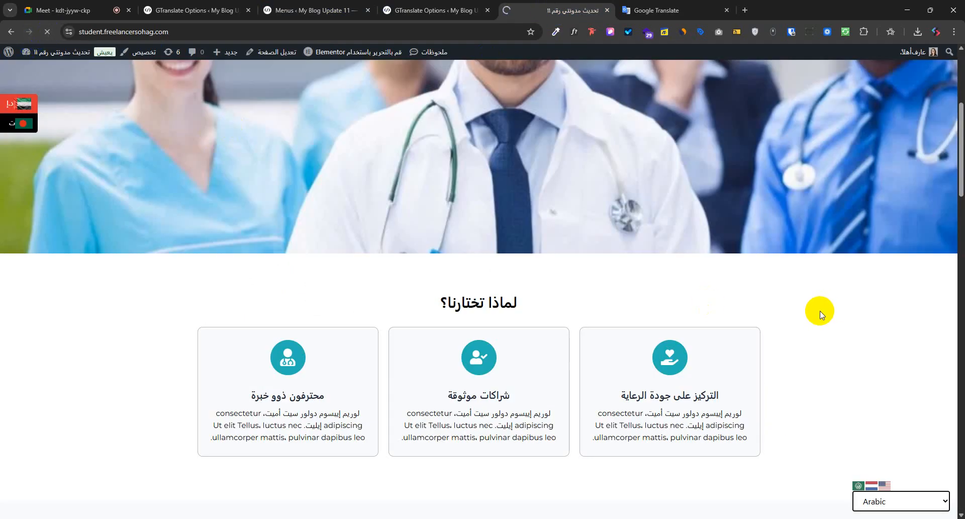
pyautogui.click(894, 501)
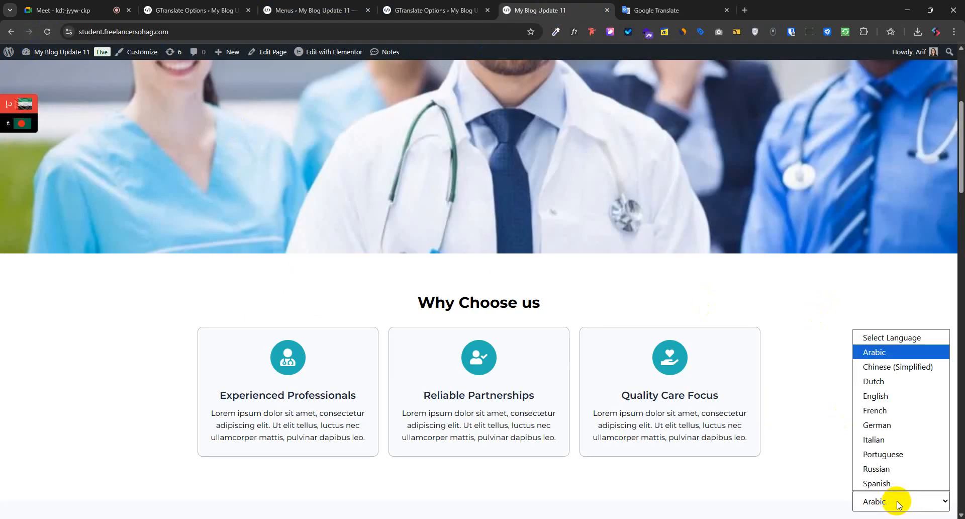
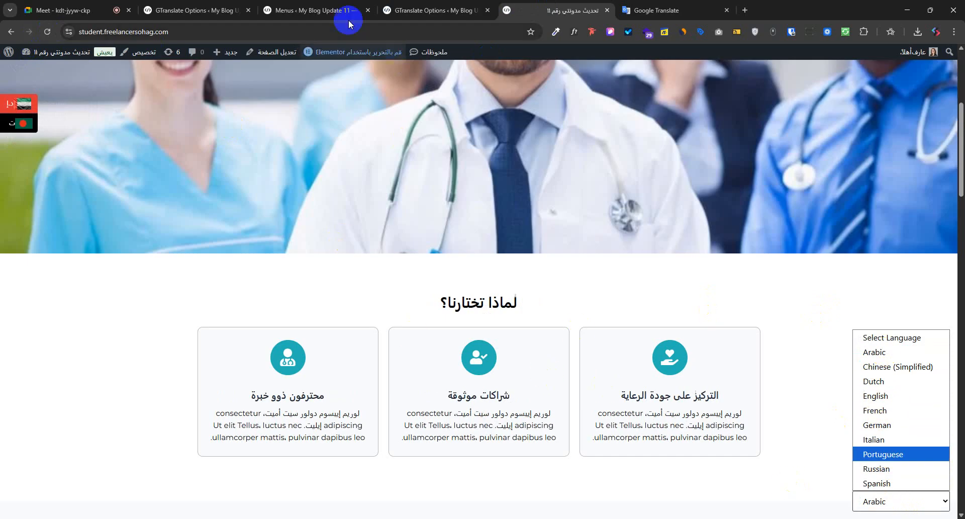
# - Remove Dutch from the flag languages and deselect every language in the dropdown's Languages list
pyautogui.click(402, 11)
pyautogui.scroll(-3, 258, 388)
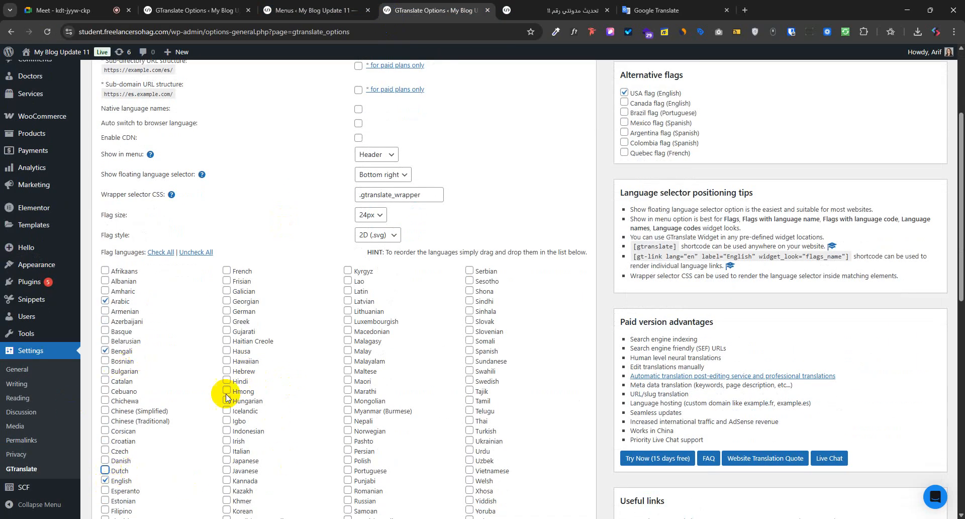
pyautogui.scroll(-3, 405, 342)
pyautogui.scroll(-4, 332, 407)
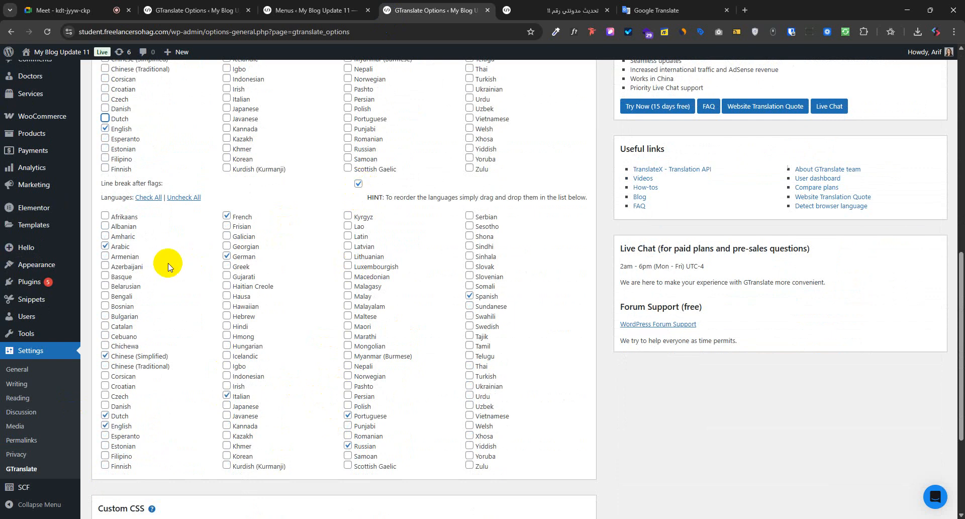
pyautogui.click(184, 197)
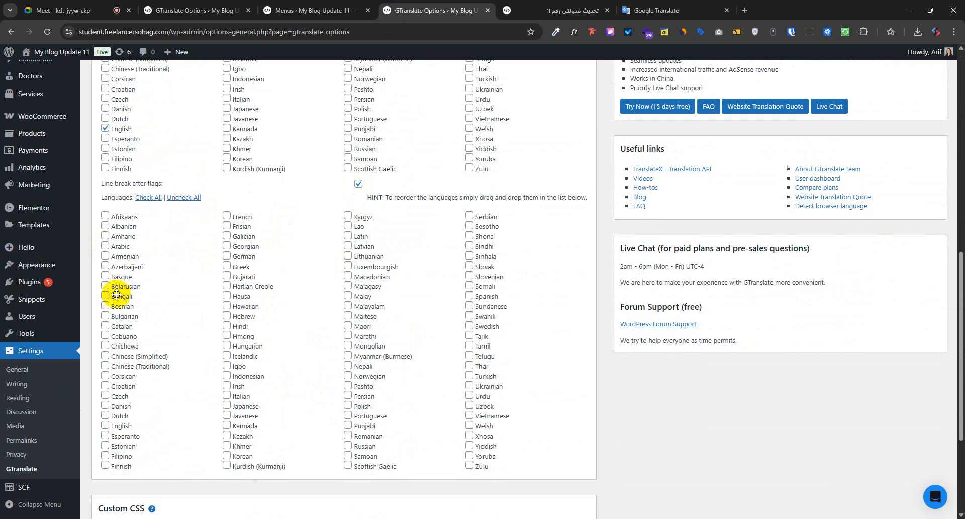
# - Enable only Arabic, Bengali and English in the dropdown's Languages list and save the changes
pyautogui.click(105, 266)
pyautogui.scroll(5, 176, 274)
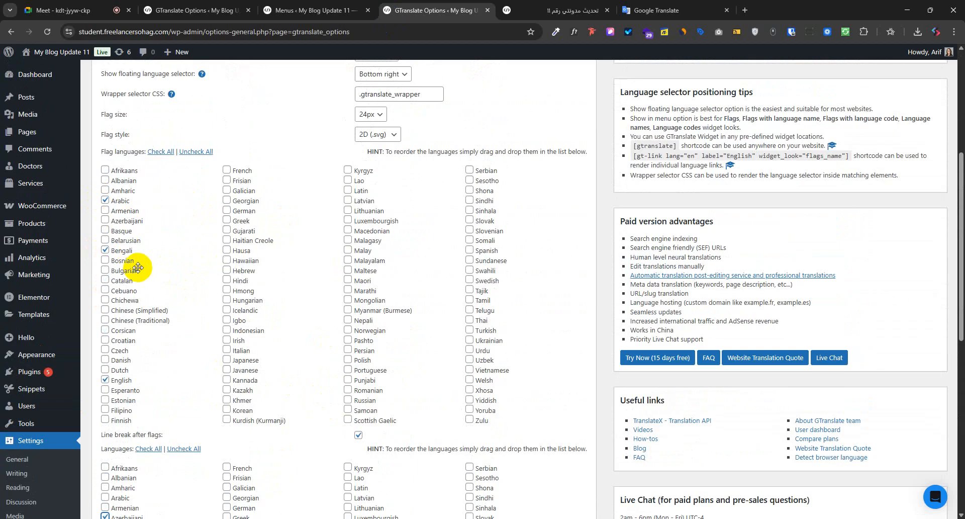
pyautogui.scroll(-4, 146, 386)
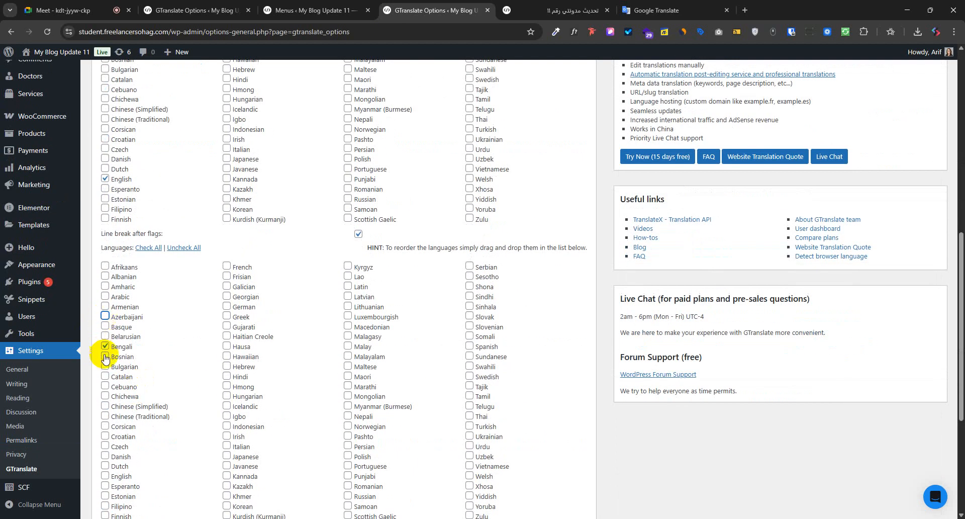
pyautogui.click(105, 296)
pyautogui.scroll(3, 167, 194)
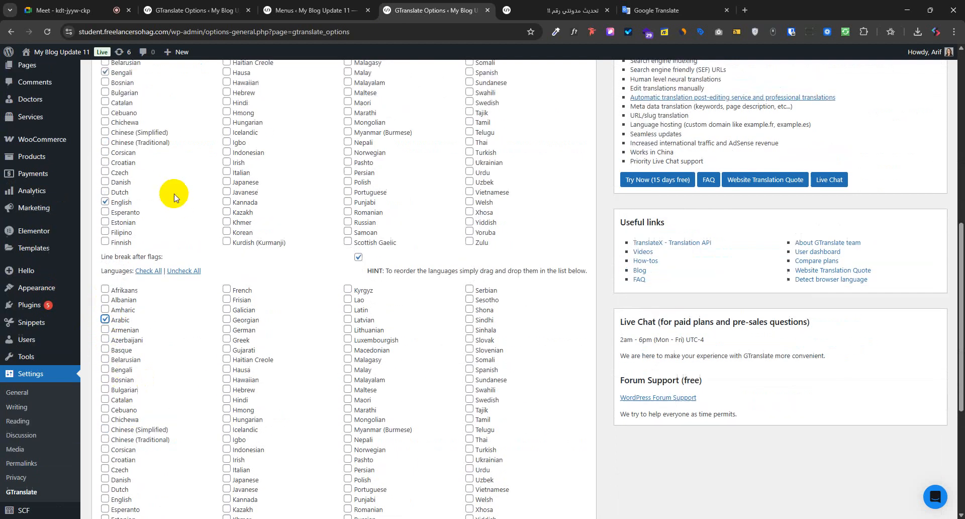
pyautogui.scroll(-3, 118, 336)
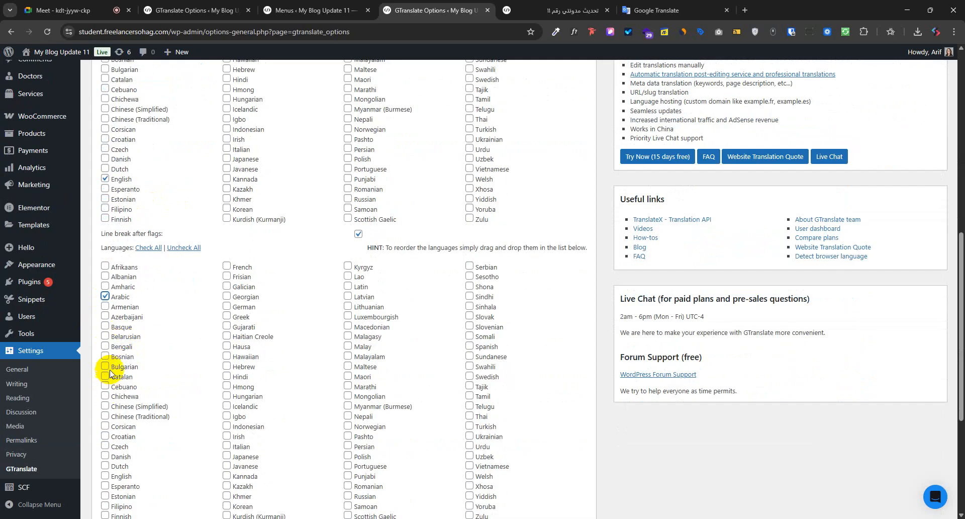
pyautogui.click(107, 346)
pyautogui.scroll(-3, 129, 394)
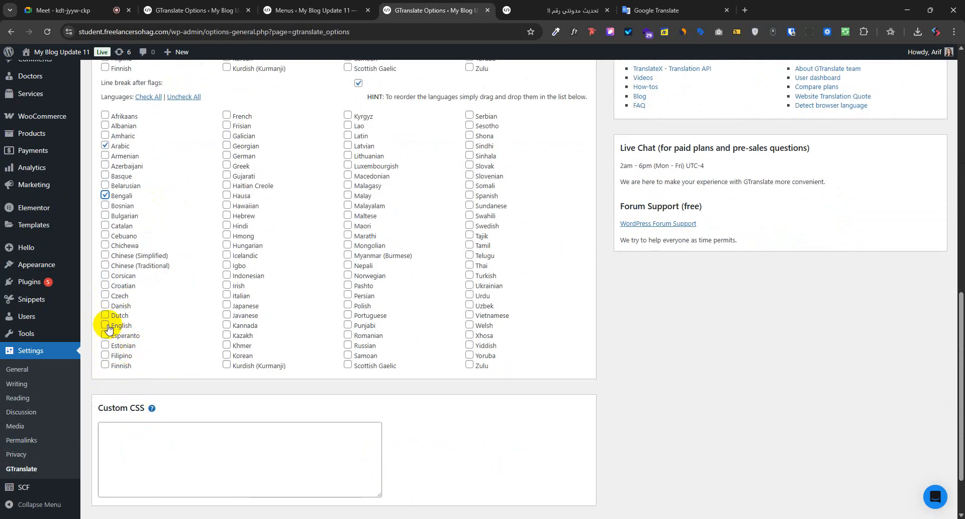
pyautogui.scroll(-2, 201, 427)
pyautogui.click(114, 455)
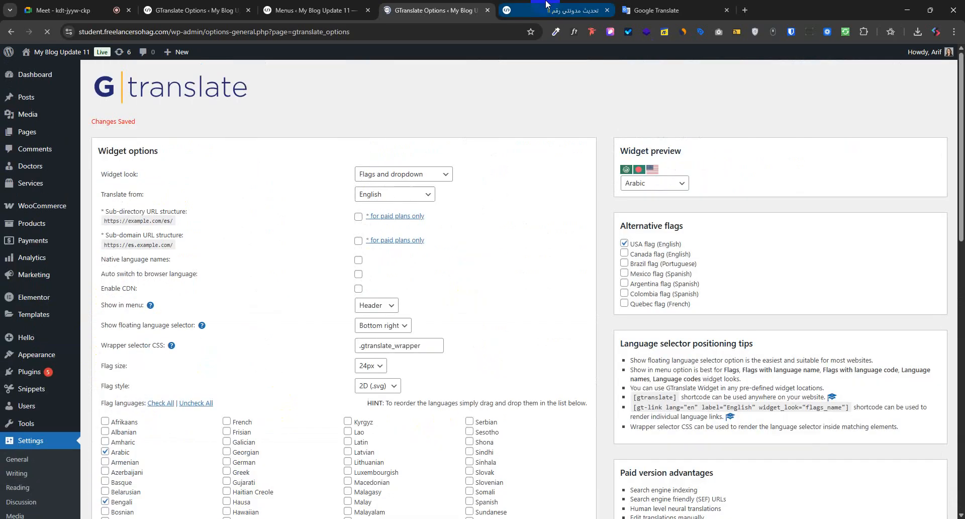
# - Reload the home page, switch it to Bengali with the floating language selector and check the translated header menu
pyautogui.click(553, 10)
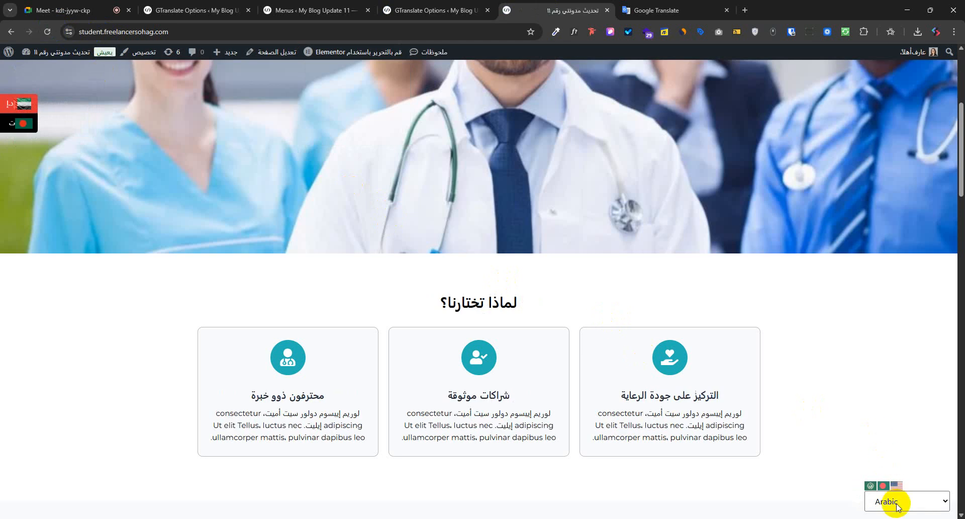
pyautogui.click(897, 503)
pyautogui.click(888, 461)
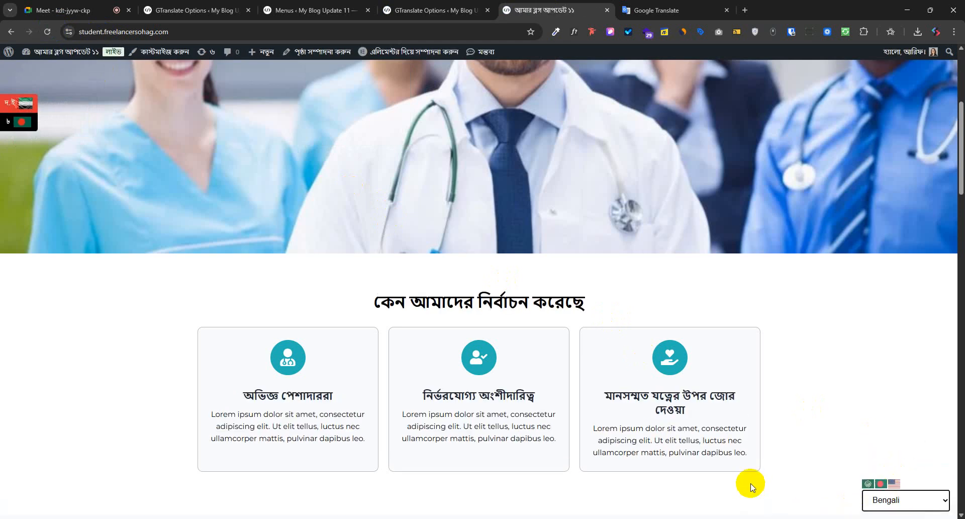
pyautogui.scroll(5, 500, 314)
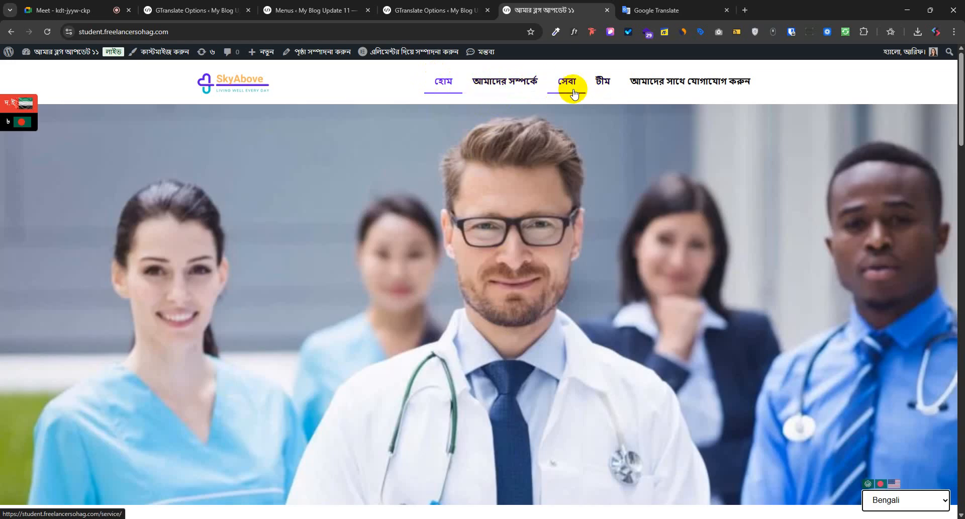
# - Check the Bengali translation of the home page's three reason cards and the care standards section with its buttons
pyautogui.scroll(-7, 487, 276)
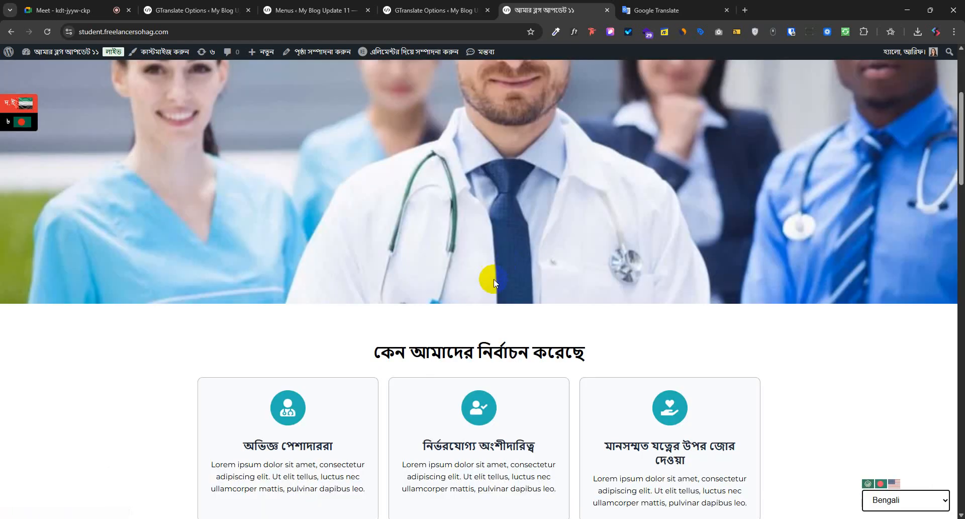
pyautogui.moveTo(395, 203); pyautogui.dragTo(507, 204)
pyautogui.moveTo(464, 295); pyautogui.dragTo(518, 296)
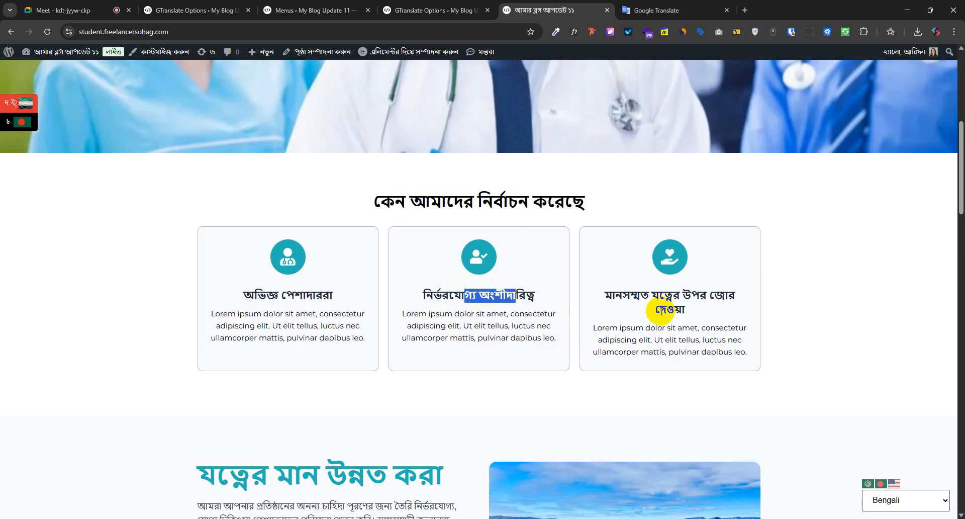
pyautogui.moveTo(640, 296); pyautogui.dragTo(691, 308)
pyautogui.moveTo(653, 337); pyautogui.dragTo(679, 340)
pyautogui.scroll(-4, 612, 377)
pyautogui.moveTo(269, 276); pyautogui.dragTo(326, 278)
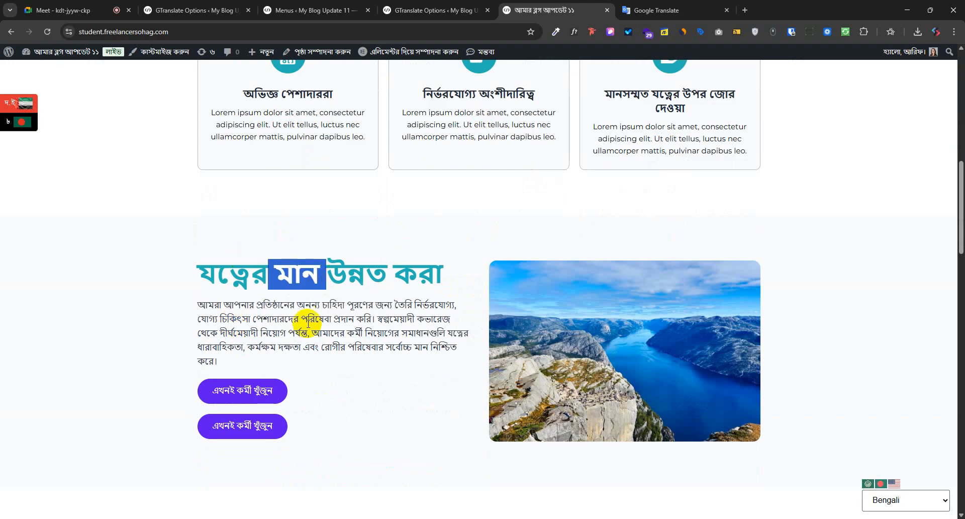
pyautogui.moveTo(307, 321); pyautogui.dragTo(338, 332)
pyautogui.moveTo(183, 391); pyautogui.dragTo(295, 396)
pyautogui.scroll(-2, 321, 422)
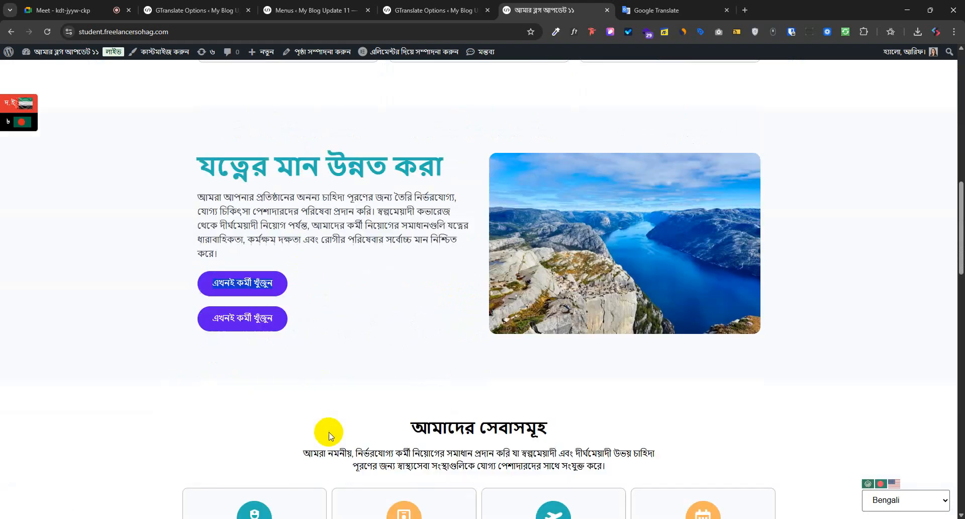
# - Check the Bengali translation of the services, nurses and contact form sections on the home page
pyautogui.scroll(-6, 329, 436)
pyautogui.moveTo(368, 236); pyautogui.dragTo(484, 217)
pyautogui.moveTo(564, 211); pyautogui.dragTo(635, 220)
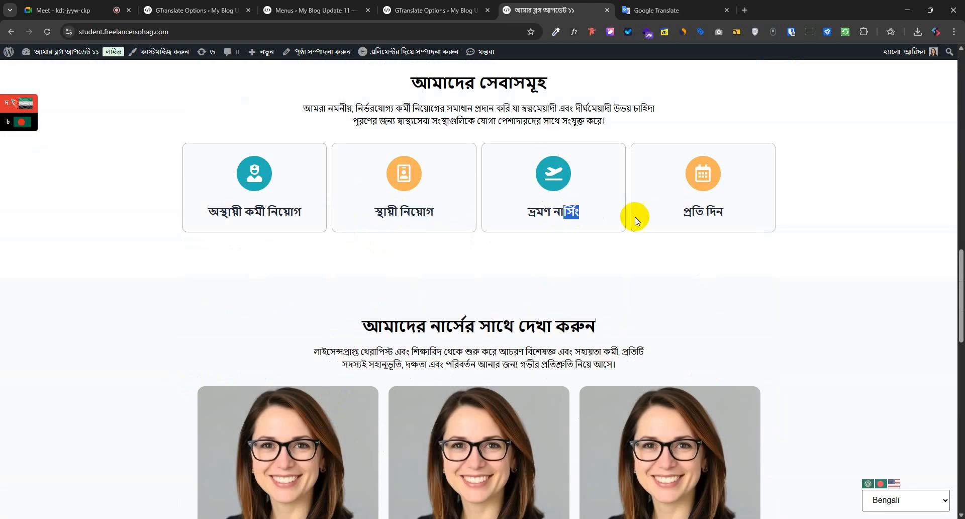
pyautogui.moveTo(472, 353); pyautogui.dragTo(513, 352)
pyautogui.scroll(-5, 563, 373)
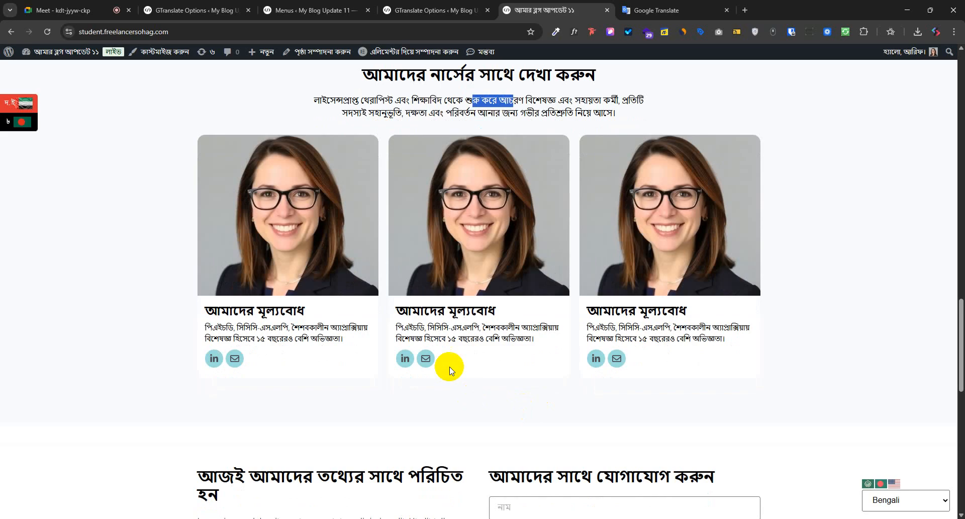
pyautogui.moveTo(455, 340); pyautogui.dragTo(487, 339)
pyautogui.click(646, 338)
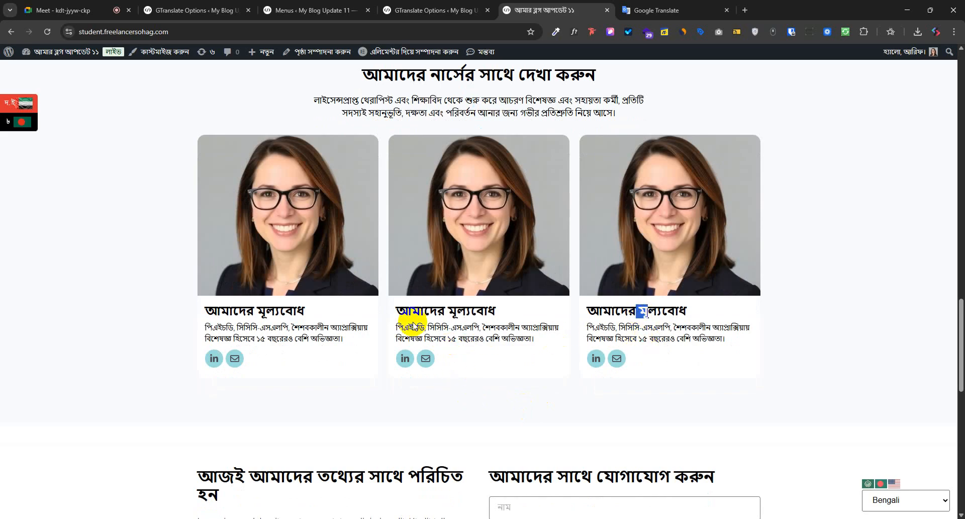
pyautogui.scroll(-4, 506, 394)
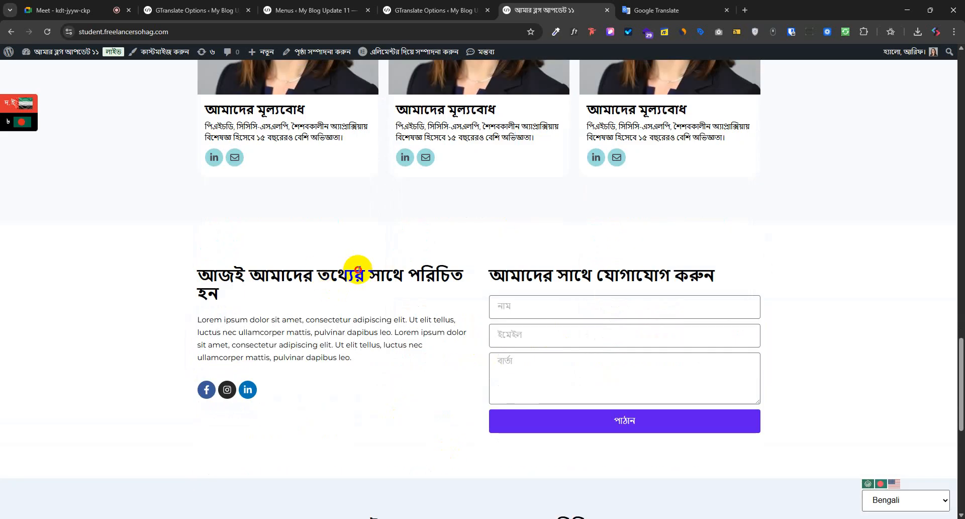
pyautogui.moveTo(358, 272); pyautogui.dragTo(365, 277)
pyautogui.moveTo(509, 275); pyautogui.dragTo(543, 276)
pyautogui.moveTo(198, 318); pyautogui.dragTo(366, 352)
pyautogui.click(379, 400)
pyautogui.scroll(-3, 384, 423)
pyautogui.scroll(-5, 384, 423)
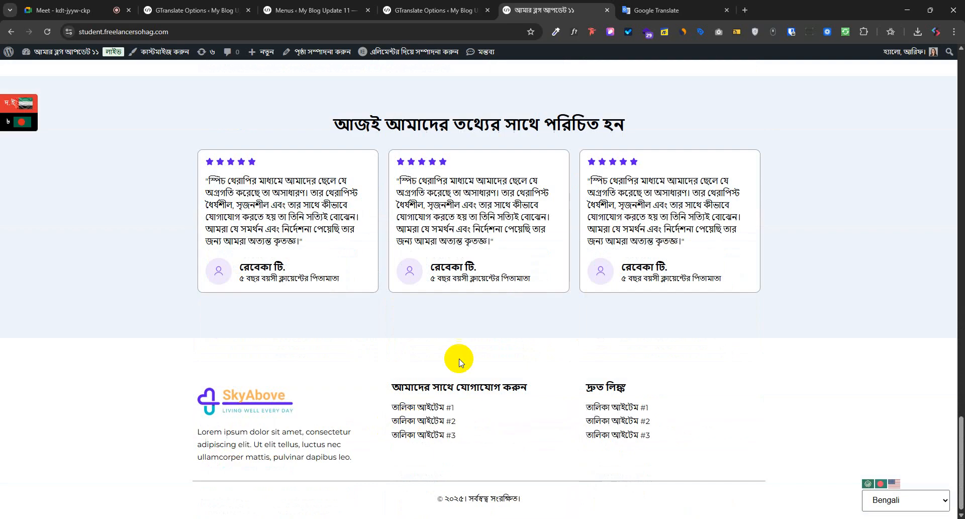
# - Examine the Bengali text in the testimonial cards and the footer's contact and quick link columns
pyautogui.moveTo(450, 222); pyautogui.dragTo(488, 229)
pyautogui.click(648, 268)
pyautogui.moveTo(669, 277); pyautogui.dragTo(682, 286)
pyautogui.click(471, 272)
pyautogui.moveTo(430, 205); pyautogui.dragTo(460, 219)
pyautogui.moveTo(252, 194); pyautogui.dragTo(281, 202)
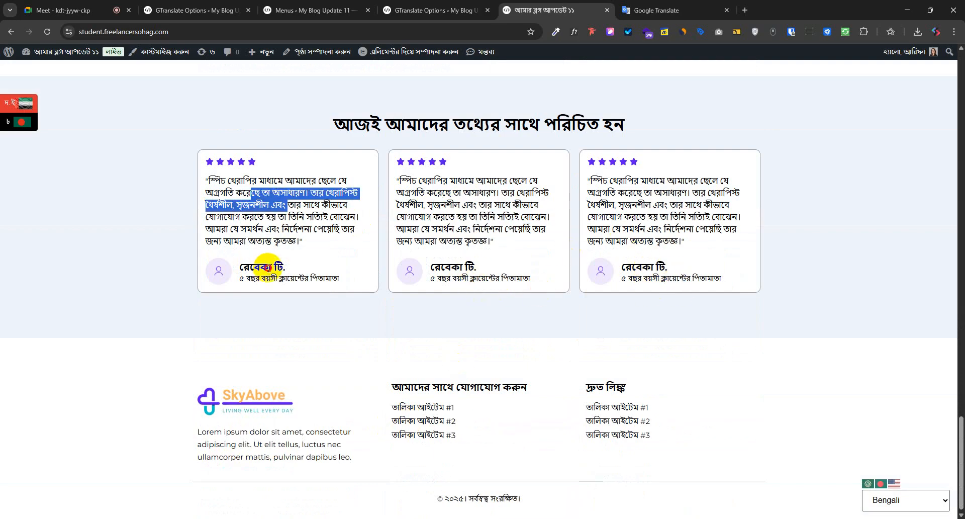
pyautogui.moveTo(286, 282); pyautogui.dragTo(308, 285)
pyautogui.moveTo(466, 435); pyautogui.dragTo(392, 393)
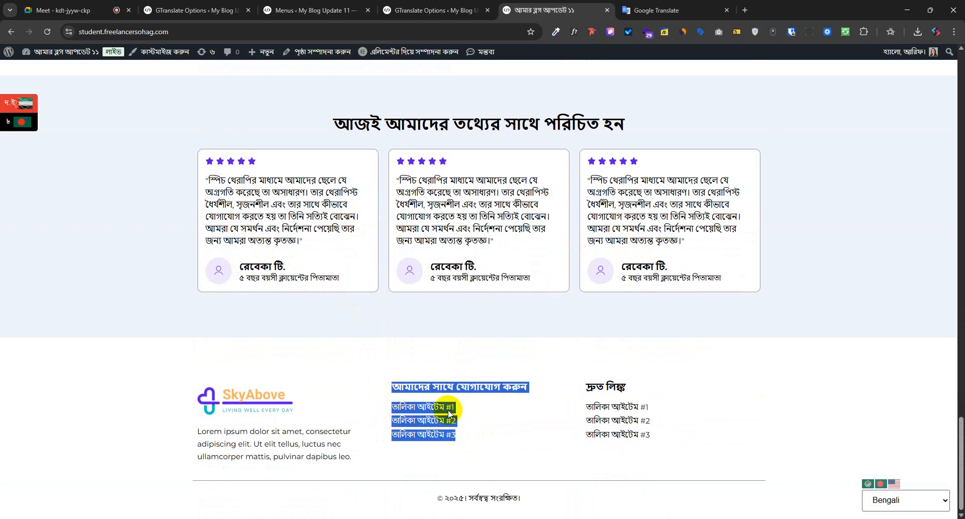
pyautogui.moveTo(664, 445); pyautogui.dragTo(535, 449)
pyautogui.scroll(5, 566, 425)
pyautogui.scroll(20, 565, 427)
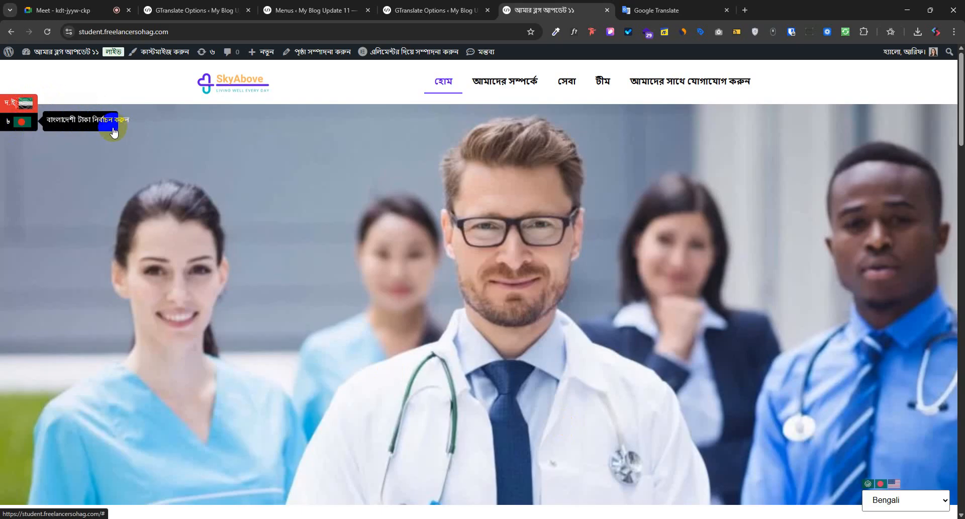
# - Switch the shop currency to AED with the currency switcher and check the reloaded home page's language
pyautogui.click(39, 129)
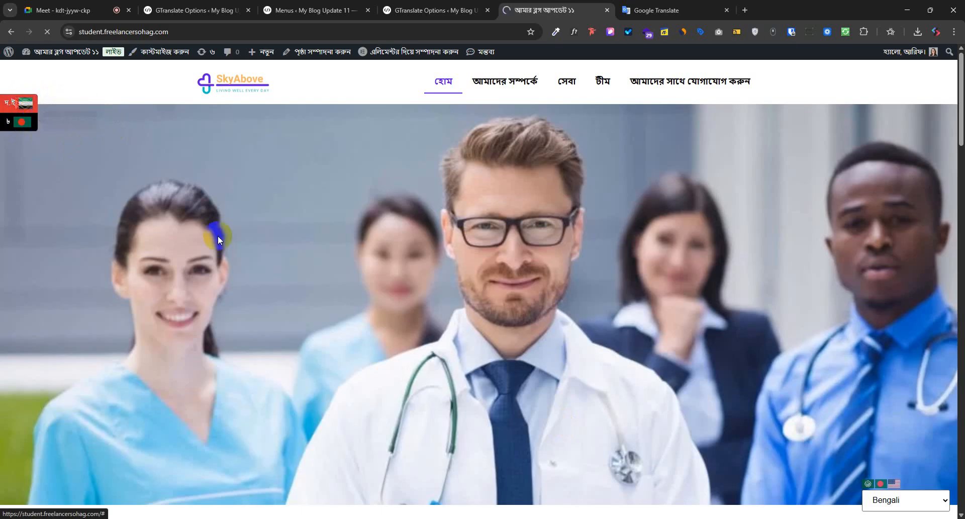
pyautogui.scroll(-10, 460, 322)
pyautogui.scroll(10, 417, 345)
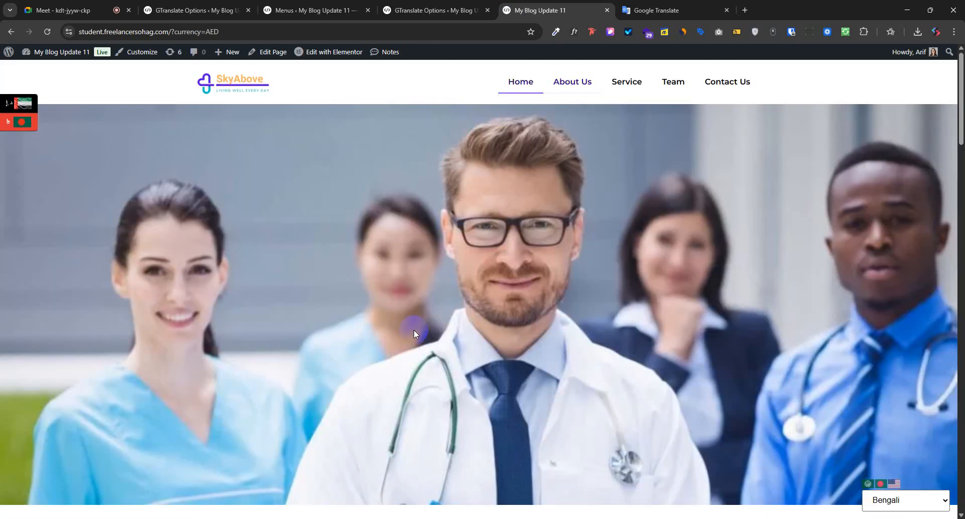
pyautogui.scroll(-12, 431, 426)
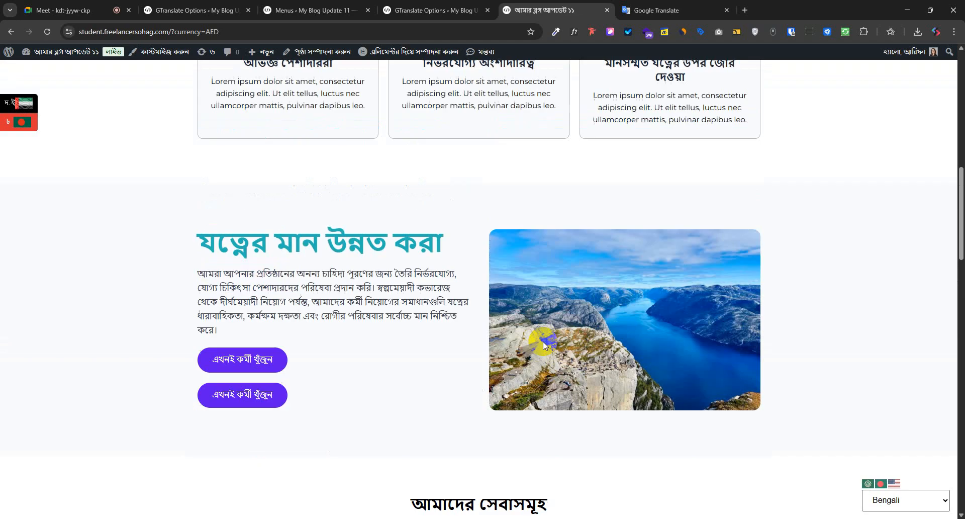
pyautogui.scroll(10, 543, 342)
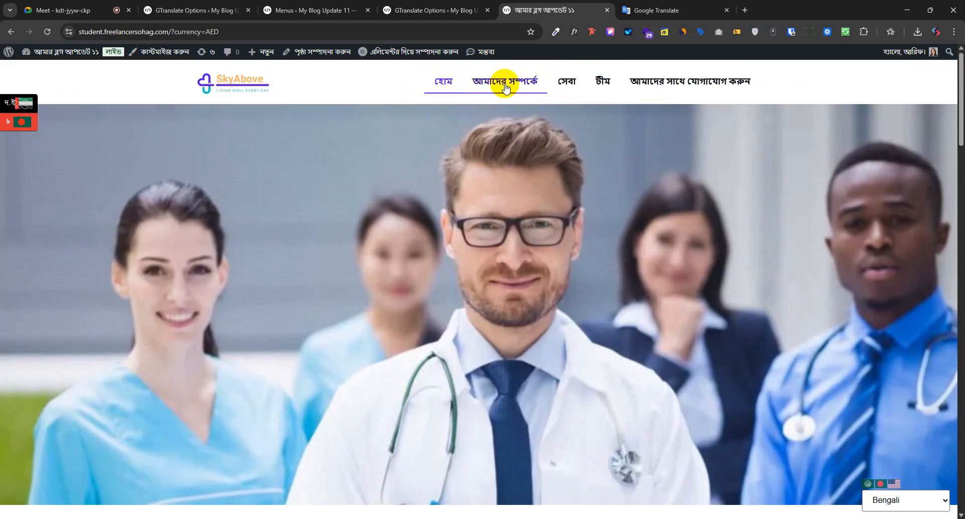
# - Follow the About Us link in the header menu and check the Bengali headings of the reason cards
pyautogui.click(504, 88)
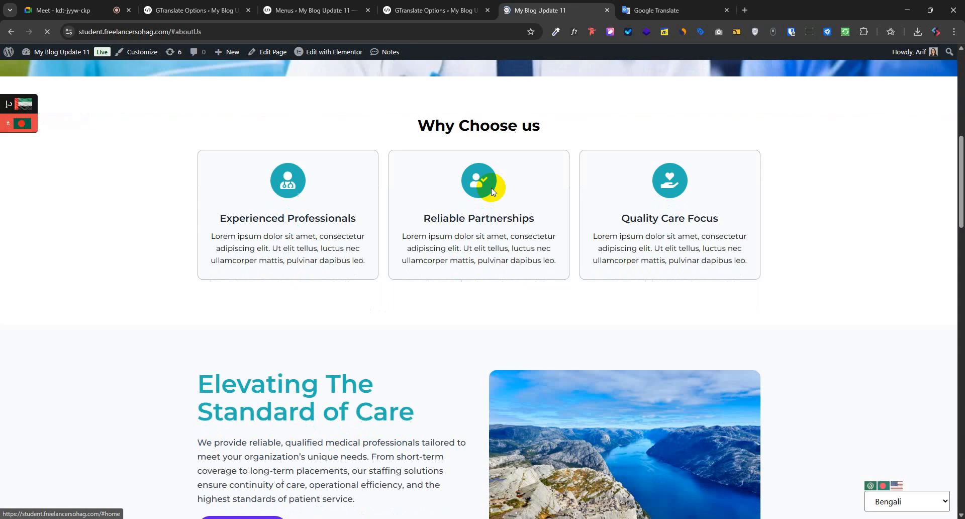
pyautogui.scroll(9, 497, 290)
pyautogui.scroll(-8, 485, 319)
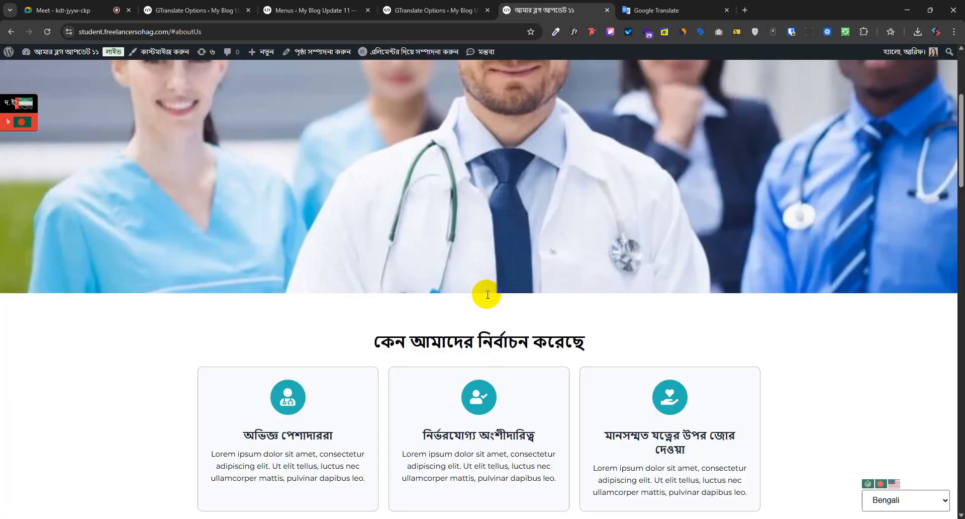
pyautogui.scroll(5, 441, 301)
pyautogui.scroll(3, 417, 125)
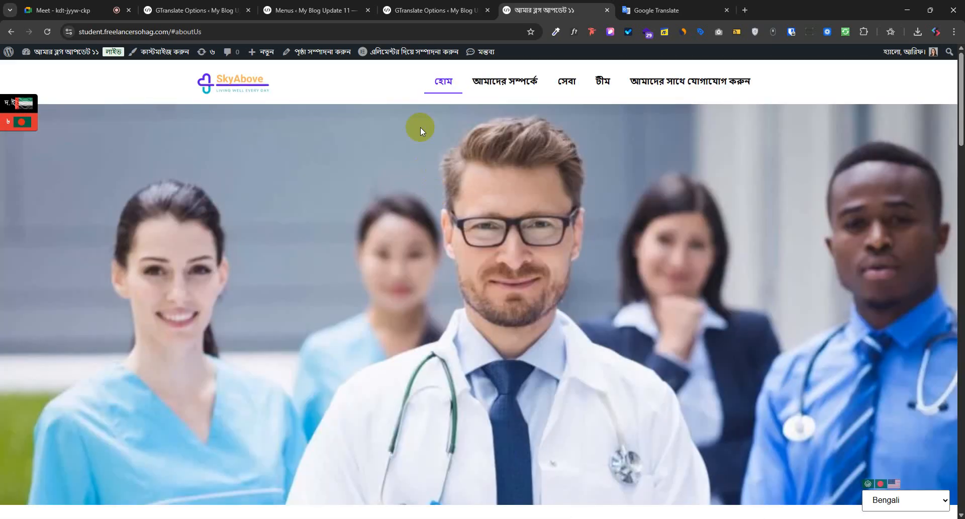
pyautogui.scroll(-8, 487, 312)
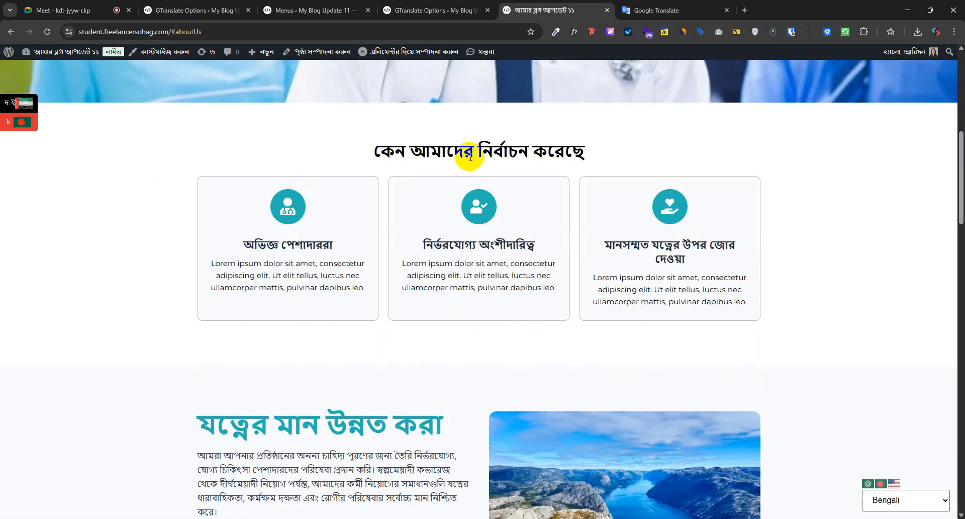
pyautogui.doubleClick(500, 151)
pyautogui.doubleClick(505, 245)
pyautogui.doubleClick(705, 245)
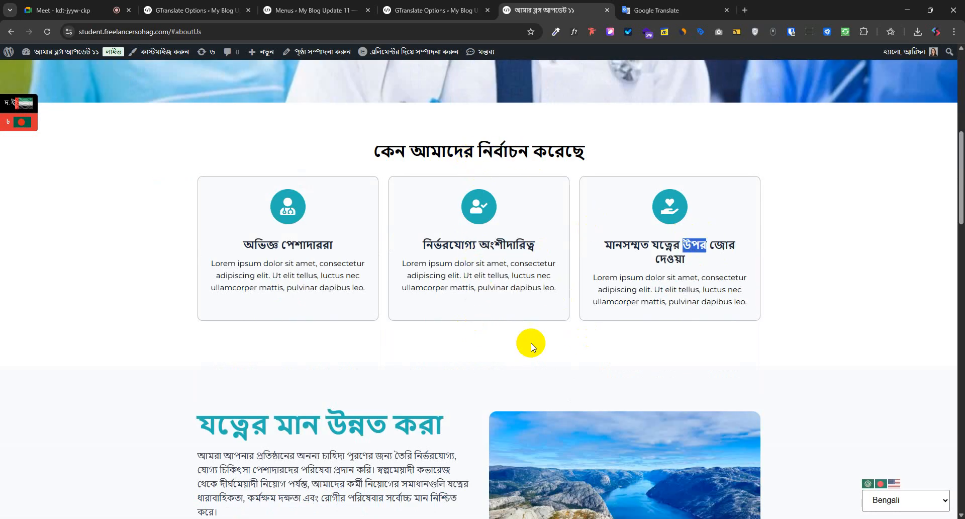
# - Check the Bengali translation from the services section through to the footer after following the About Us link
pyautogui.scroll(-4, 528, 341)
pyautogui.scroll(1, 405, 352)
pyautogui.scroll(-9, 400, 383)
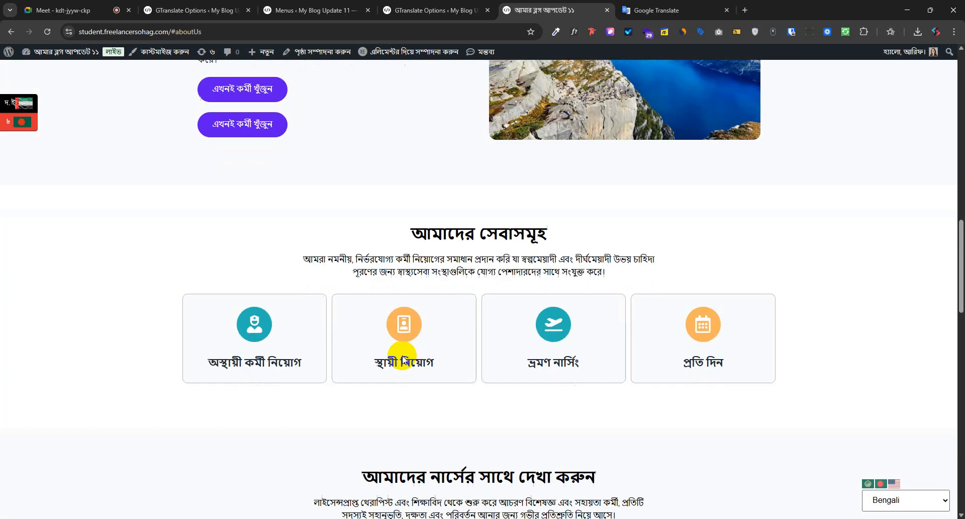
pyautogui.moveTo(420, 352); pyautogui.dragTo(463, 364)
pyautogui.moveTo(498, 331); pyautogui.dragTo(582, 355)
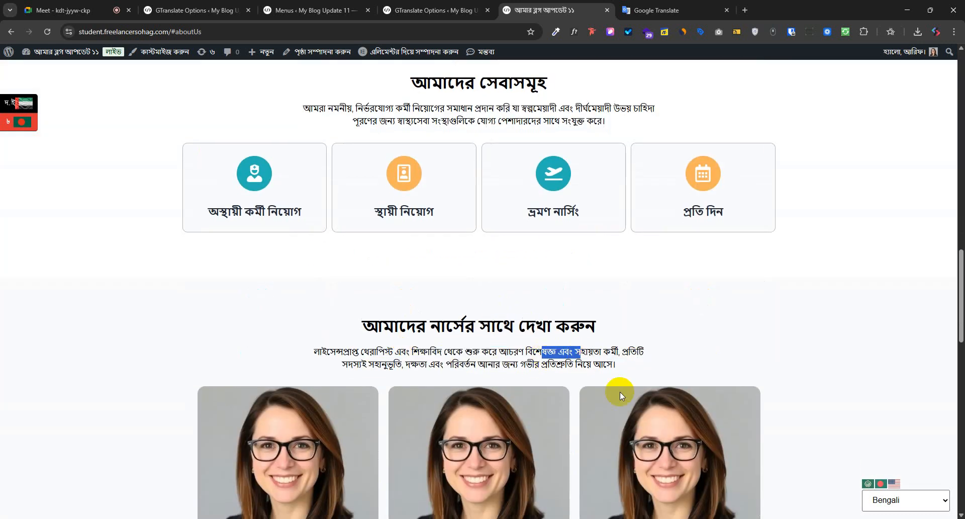
pyautogui.scroll(-8, 620, 391)
pyautogui.scroll(-10, 486, 423)
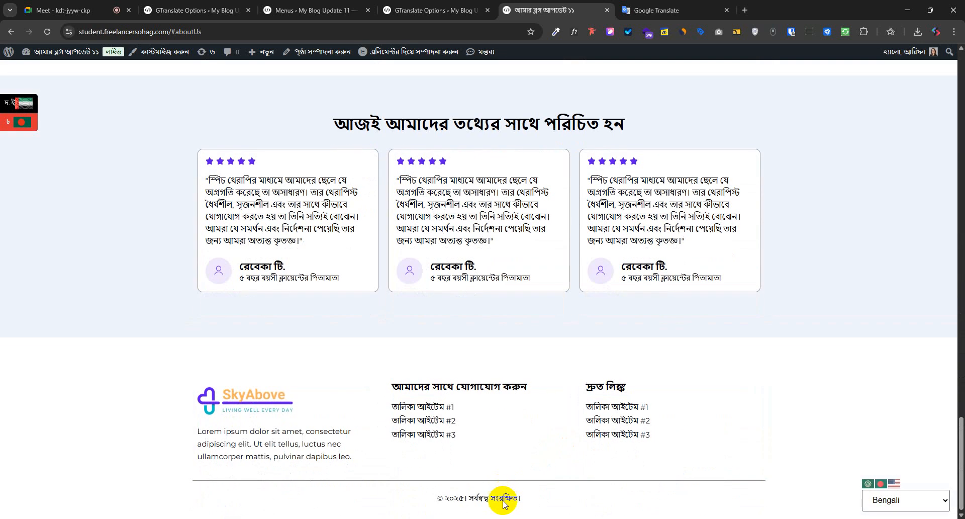
pyautogui.scroll(17, 490, 441)
pyautogui.scroll(15, 486, 440)
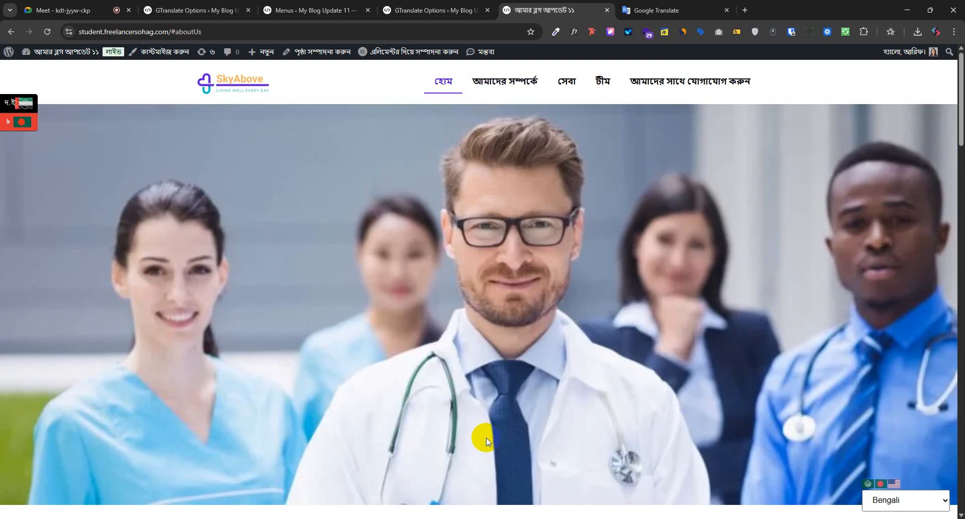
# - Return to the GTranslate options in the site admin and open the list of installed plugins
pyautogui.click(443, 6)
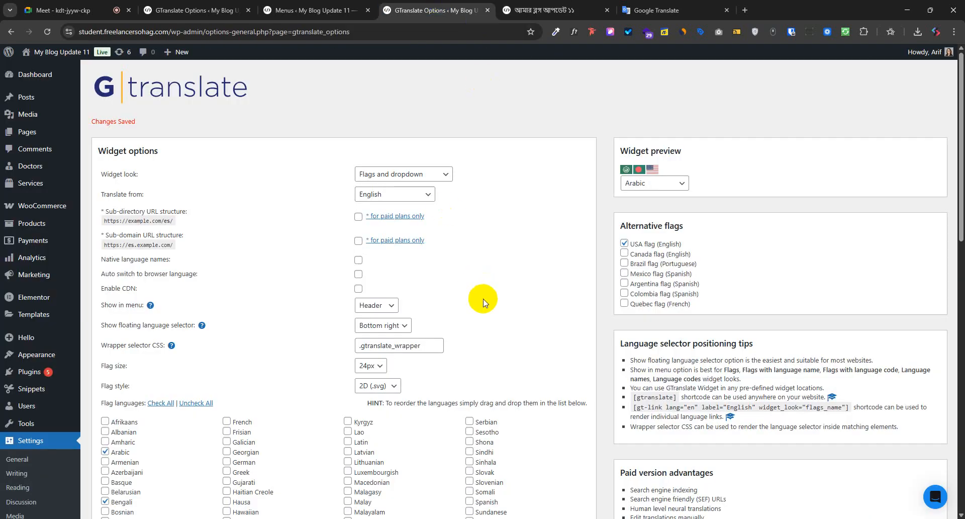
pyautogui.scroll(-3, 37, 382)
pyautogui.click(36, 292)
pyautogui.moveTo(37, 293)
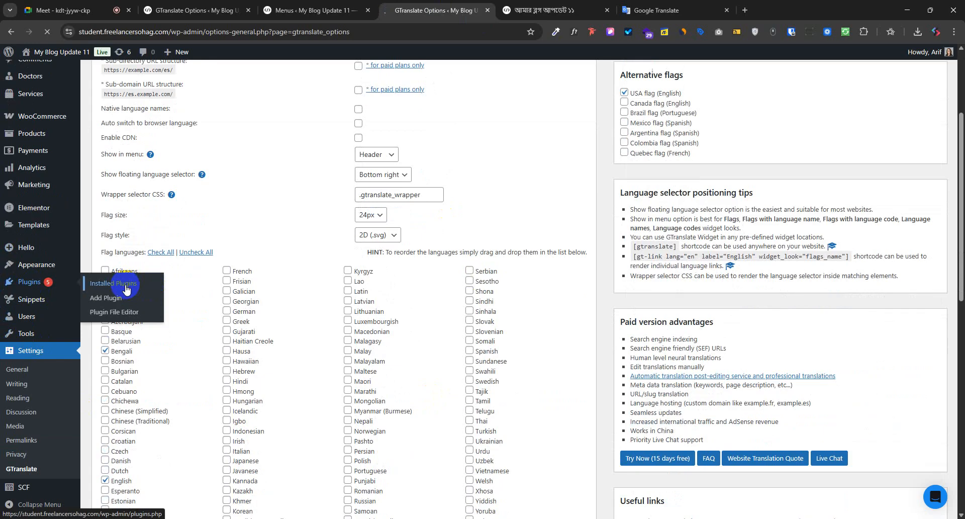
pyautogui.click(113, 283)
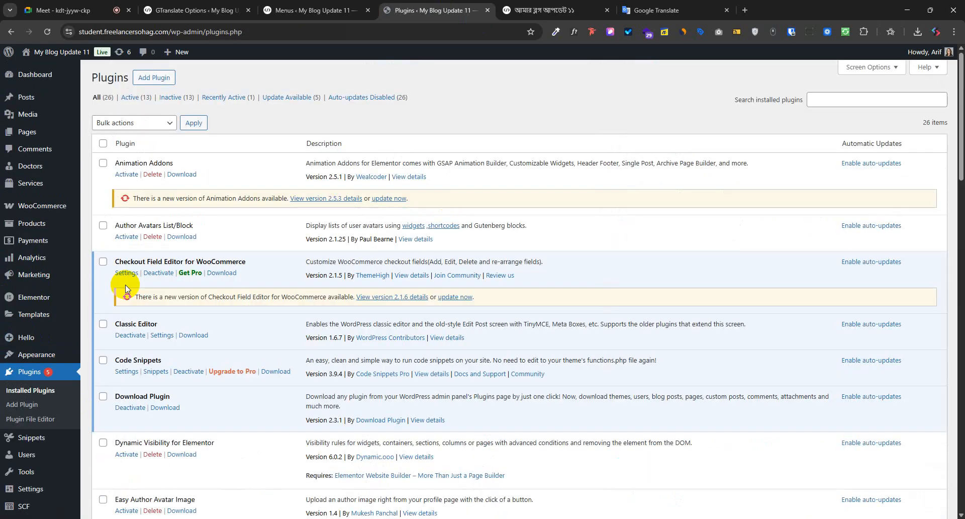
# - Find GTranslate in the installed plugins list and deactivate it
pyautogui.scroll(-6, 231, 446)
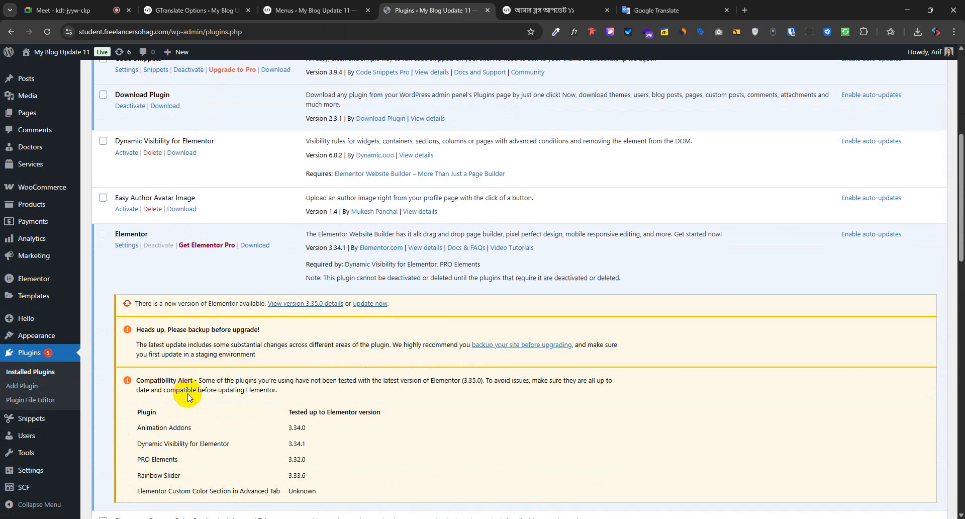
pyautogui.scroll(-15, 188, 397)
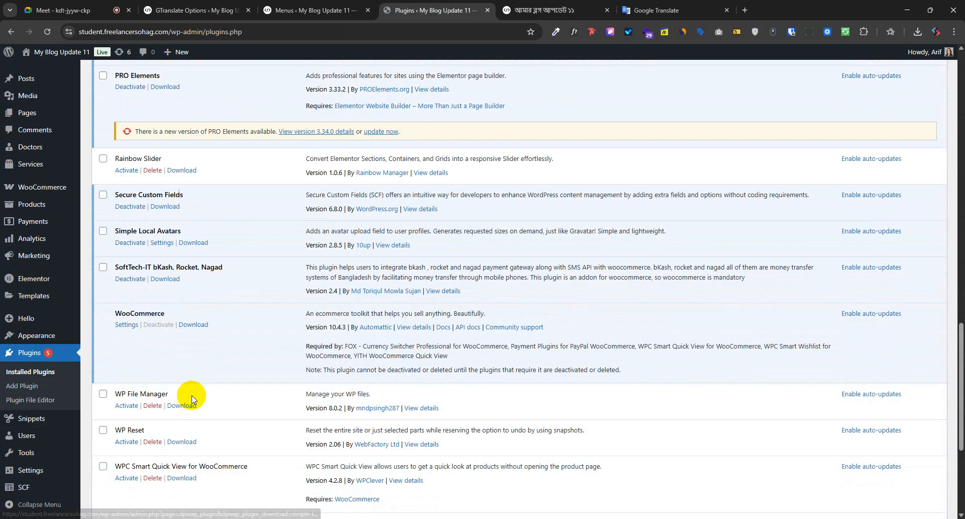
pyautogui.scroll(-6, 192, 399)
pyautogui.scroll(8, 186, 405)
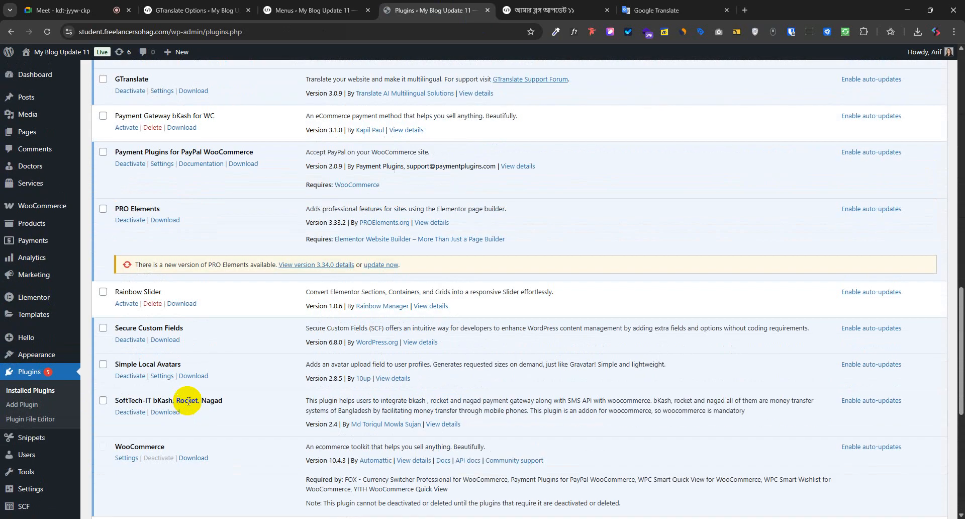
pyautogui.scroll(-3, 190, 429)
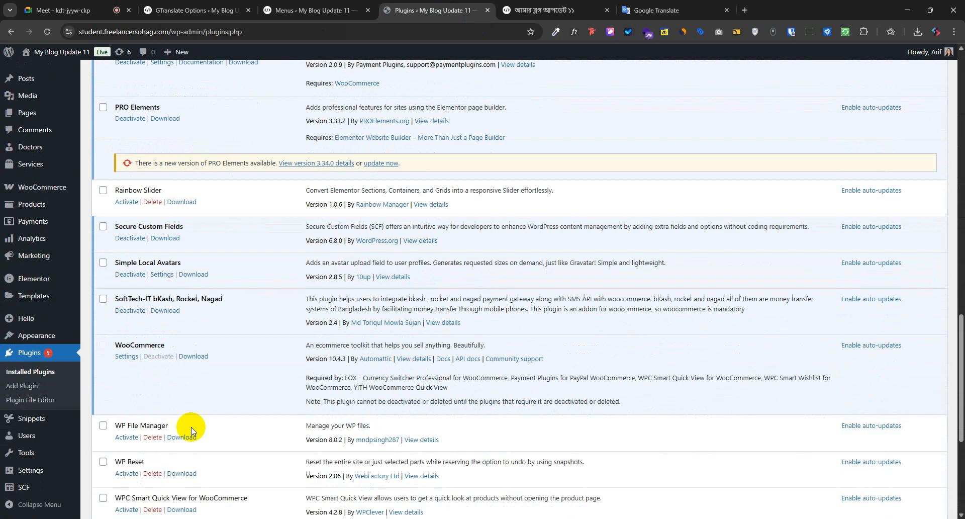
pyautogui.scroll(7, 191, 427)
pyautogui.click(130, 340)
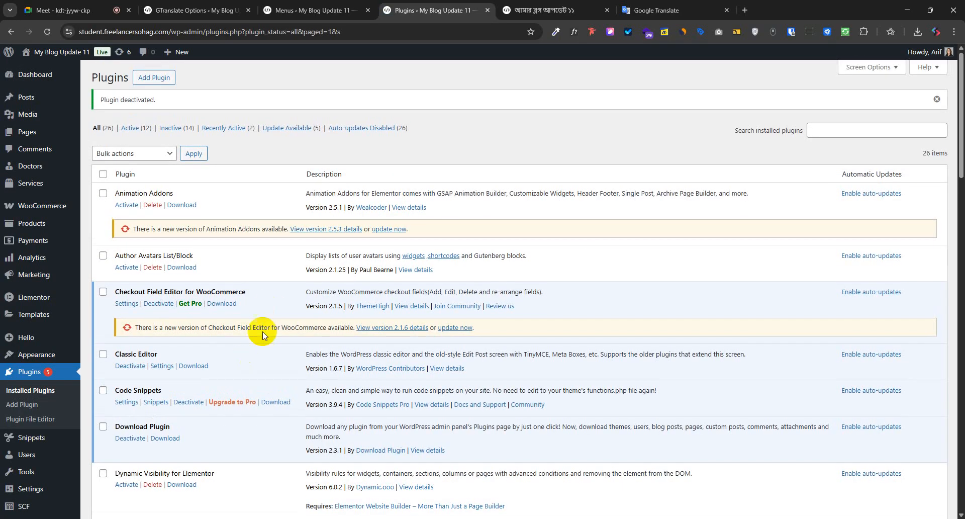
# - Open the page for adding plugins and reload the site's home page without the #aboutUs anchor
pyautogui.scroll(-15, 259, 382)
pyautogui.scroll(-3, 262, 405)
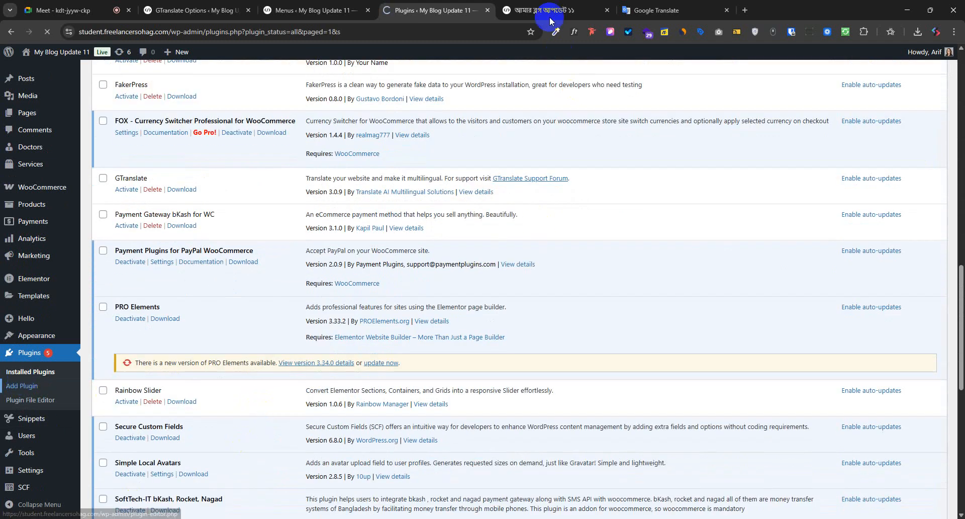
pyautogui.click(508, 10)
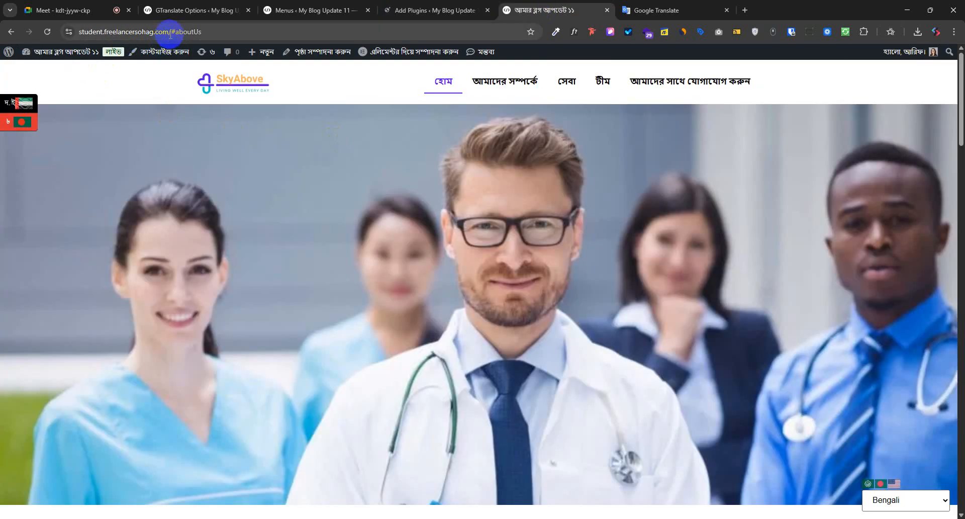
pyautogui.moveTo(169, 33); pyautogui.dragTo(266, 42)
pyautogui.press('BackSpace')
pyautogui.press('Return')
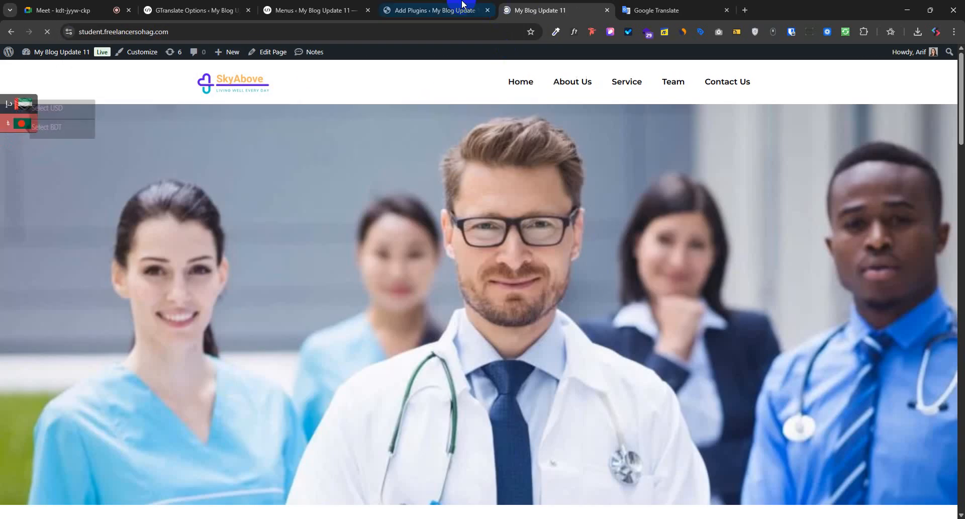
# - Search the plugin directory for polylang and install the Polylang plugin
pyautogui.click(453, 10)
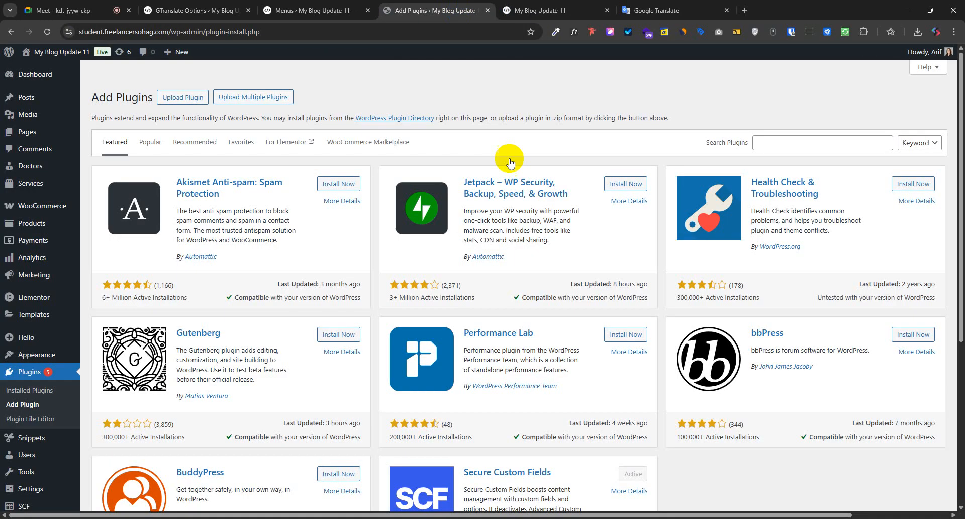
pyautogui.click(767, 142)
pyautogui.write('polylang')
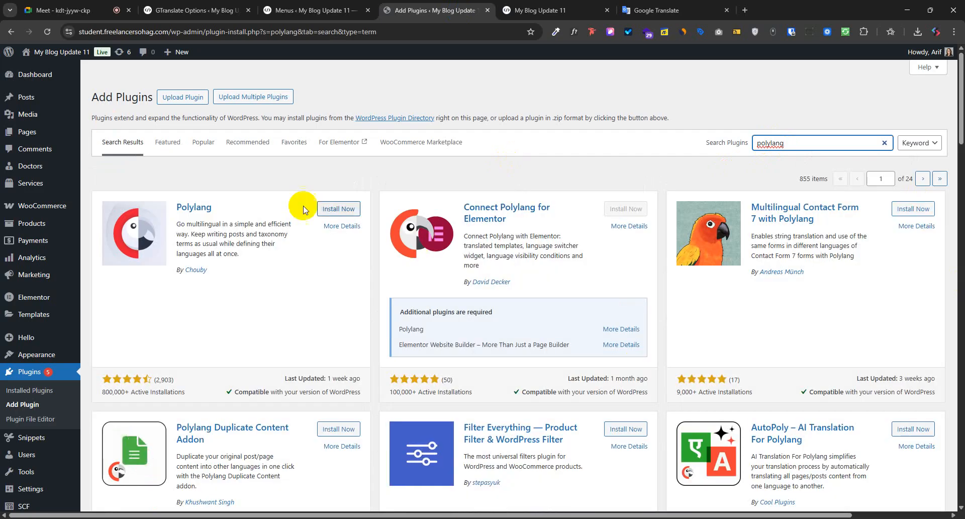
pyautogui.moveTo(214, 212); pyautogui.dragTo(169, 208)
pyautogui.click(328, 210)
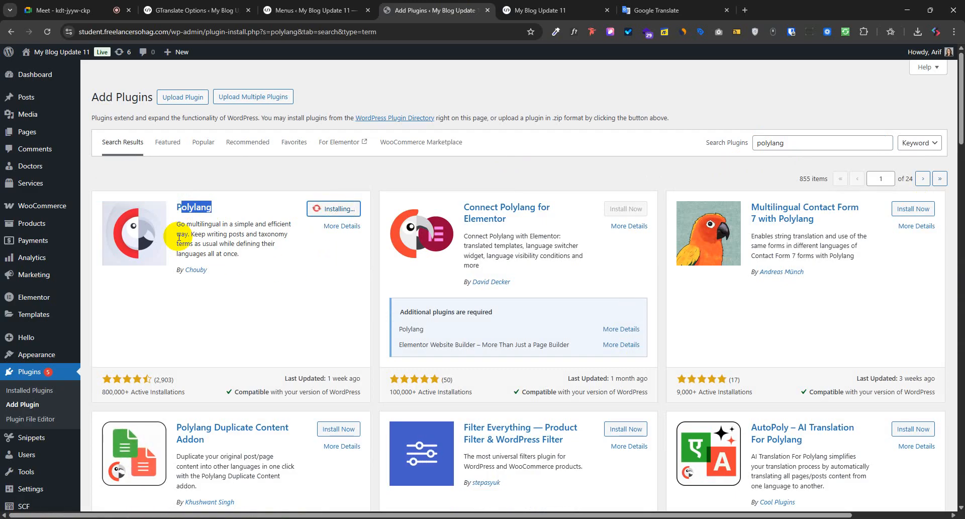
# - Look over the site's home page from the header through the services, team and contact sections
pyautogui.click(551, 5)
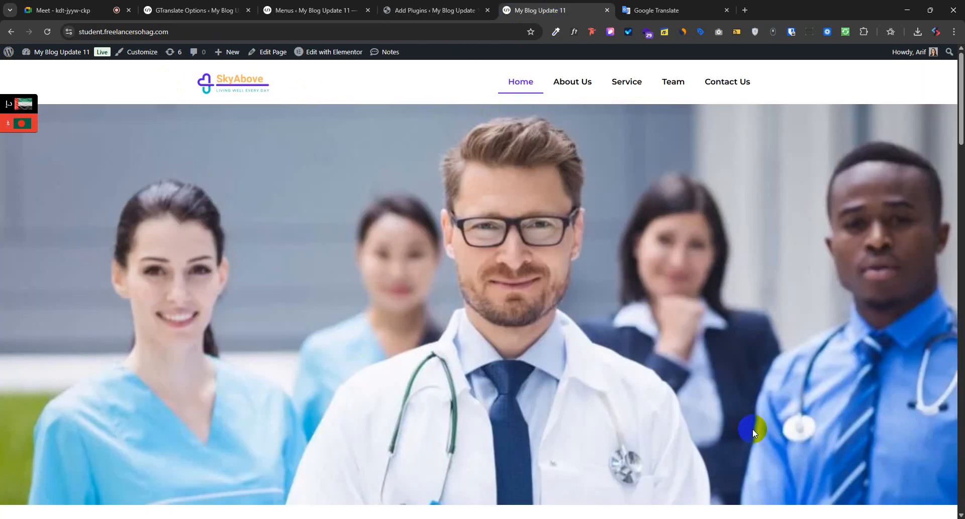
pyautogui.scroll(-15, 752, 428)
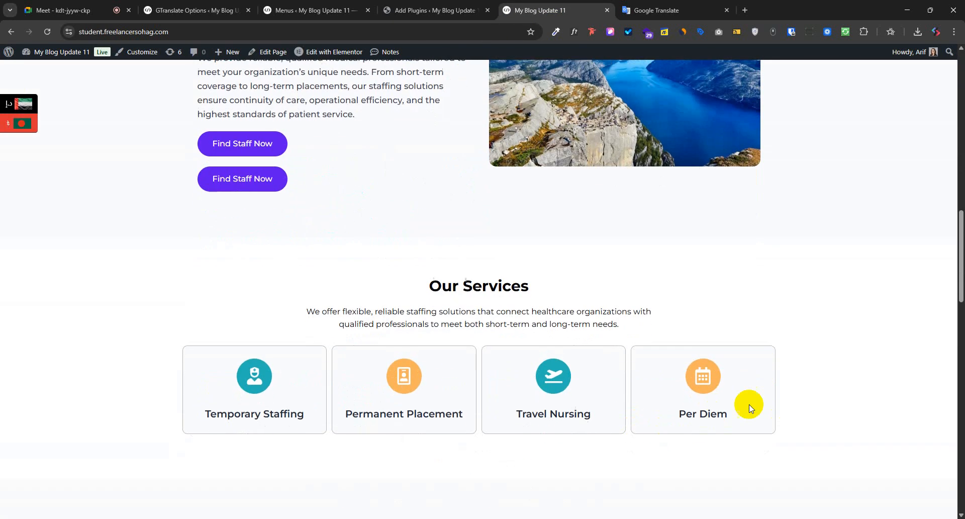
pyautogui.scroll(-12, 749, 404)
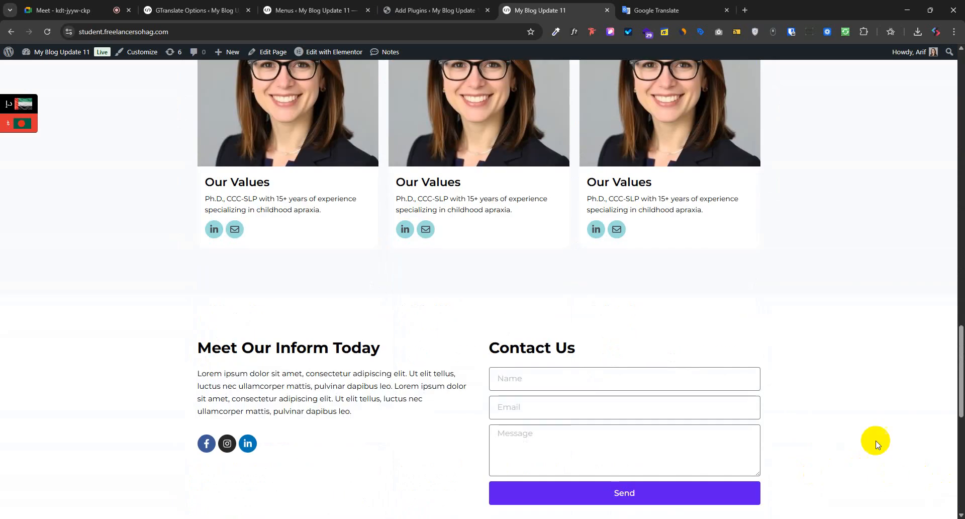
pyautogui.scroll(-7, 875, 444)
pyautogui.scroll(3, 862, 507)
pyautogui.scroll(-6, 862, 475)
pyautogui.scroll(7, 864, 492)
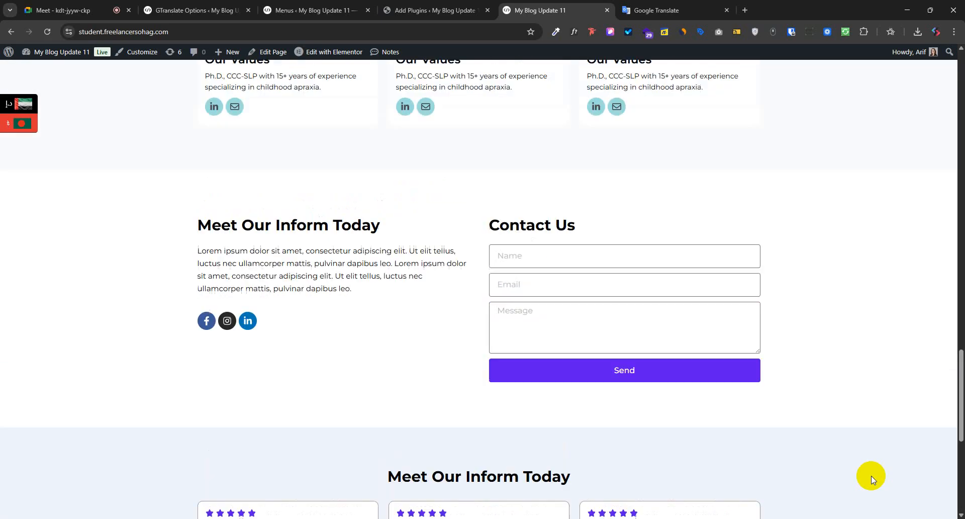
pyautogui.scroll(20, 871, 476)
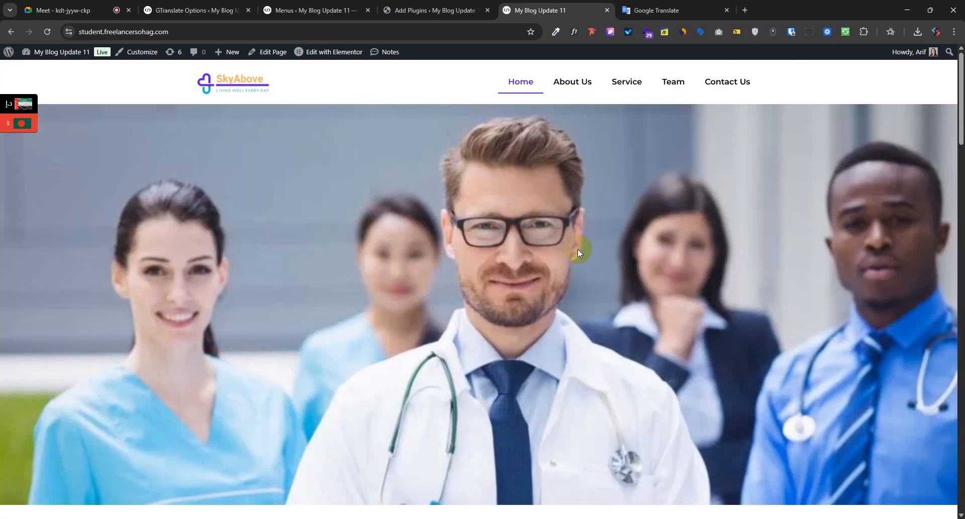
# - Return to the plugin search results and activate Polylang
pyautogui.click(448, 10)
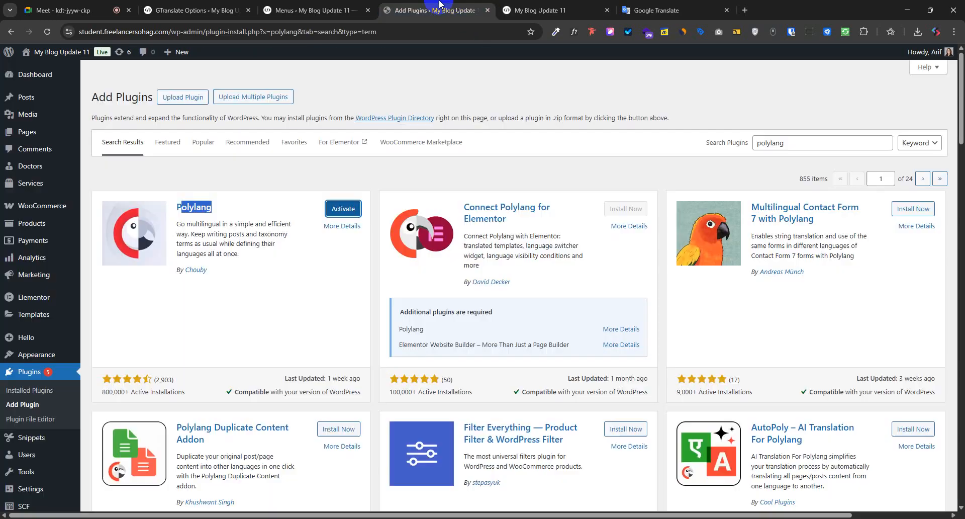
pyautogui.click(334, 210)
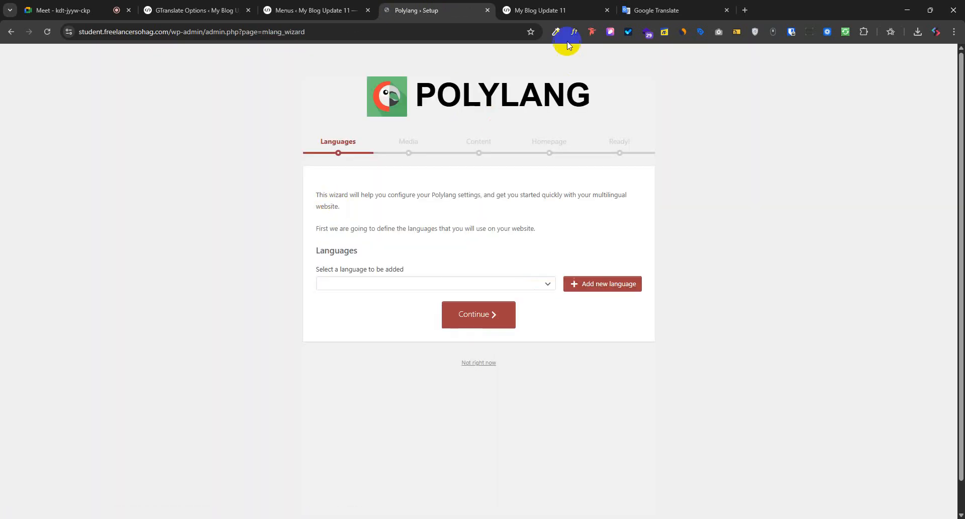
# - Examine the home page text, including the "Why Choose us" heading and the Our Services section
pyautogui.click(560, 6)
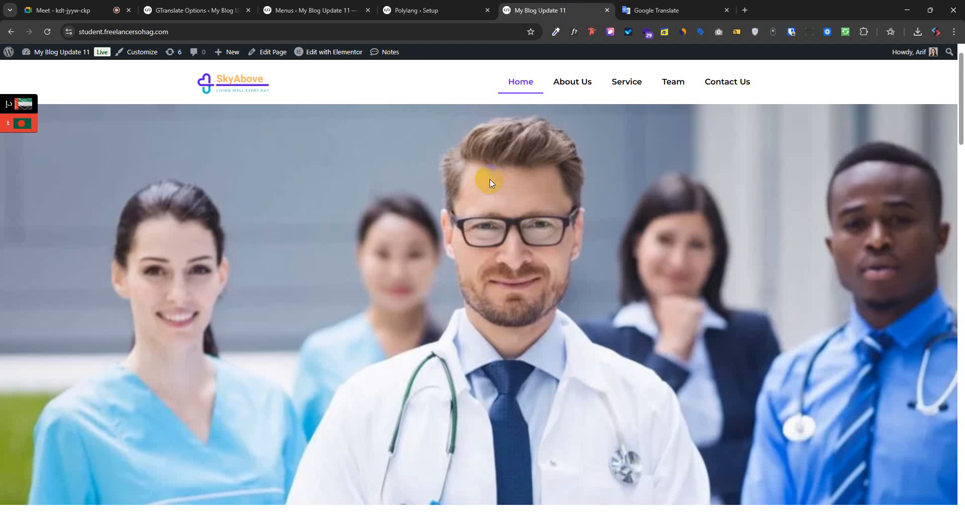
pyautogui.scroll(-5, 489, 178)
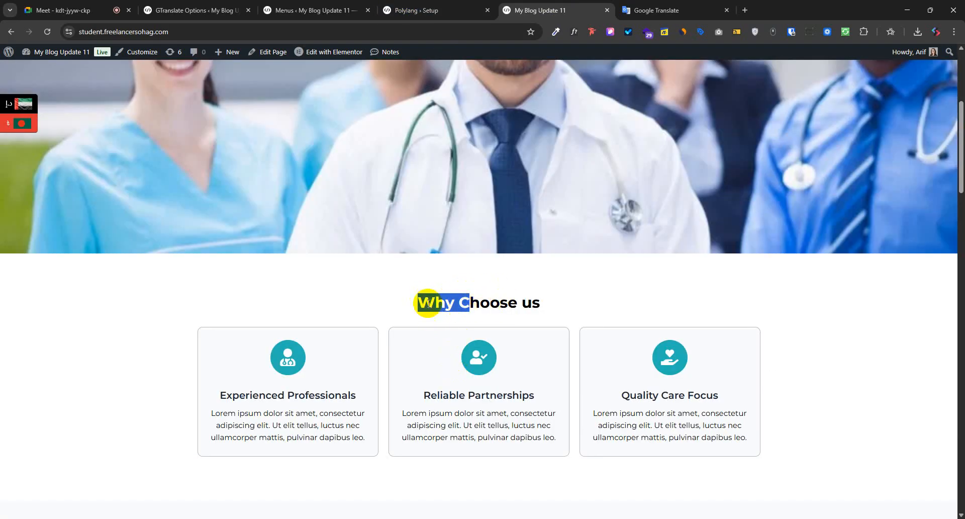
pyautogui.moveTo(420, 301); pyautogui.dragTo(547, 302)
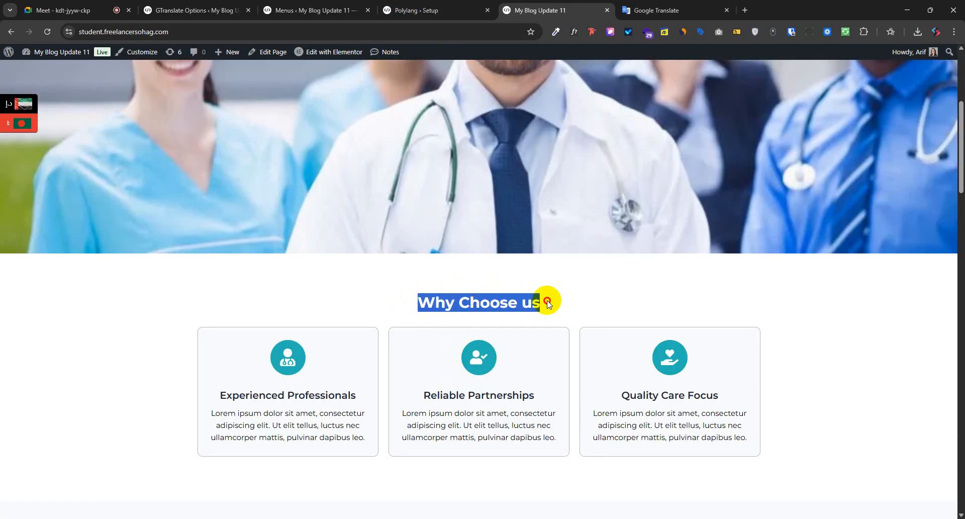
pyautogui.doubleClick(533, 304)
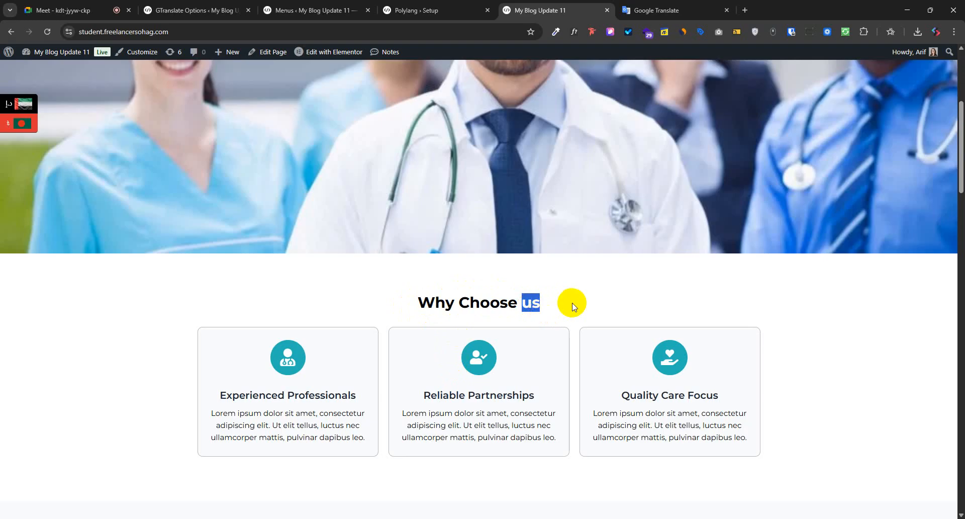
pyautogui.tripleClick(499, 303)
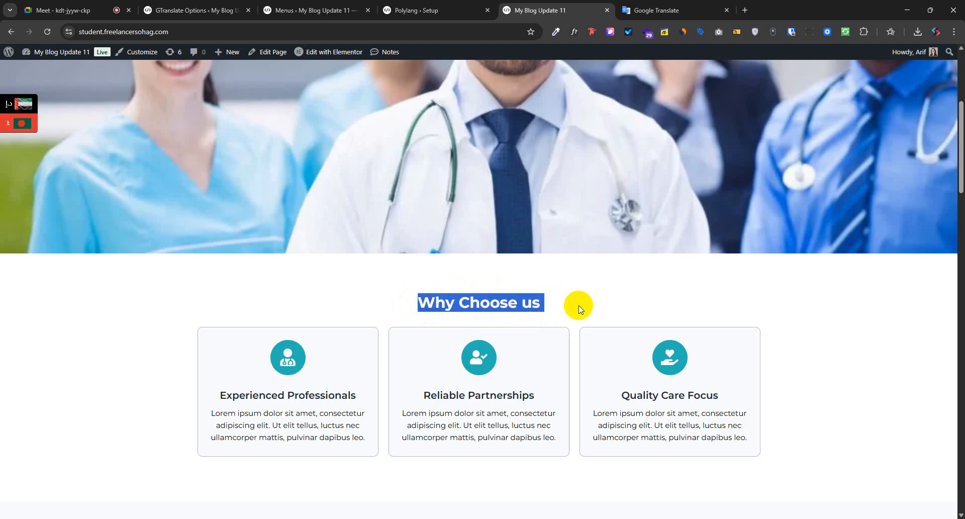
pyautogui.tripleClick(485, 303)
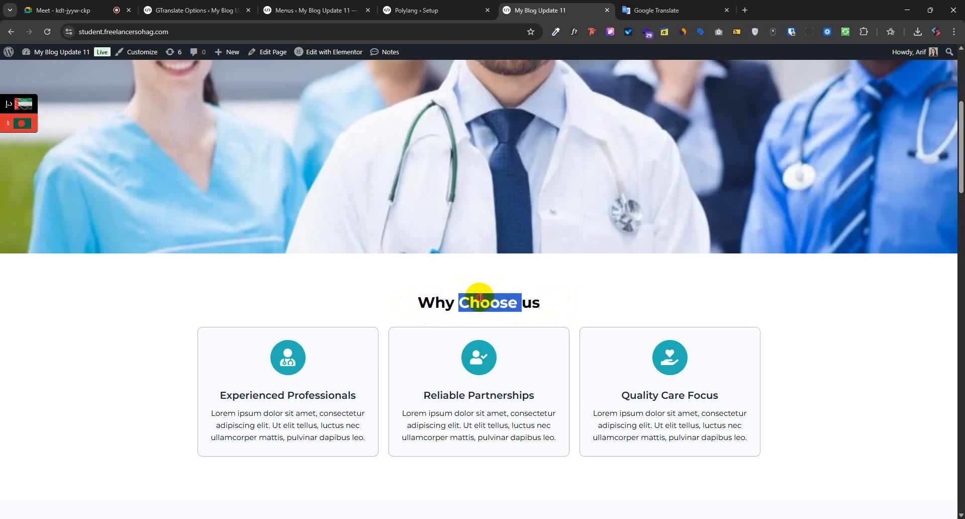
pyautogui.doubleClick(534, 303)
pyautogui.scroll(5, 513, 196)
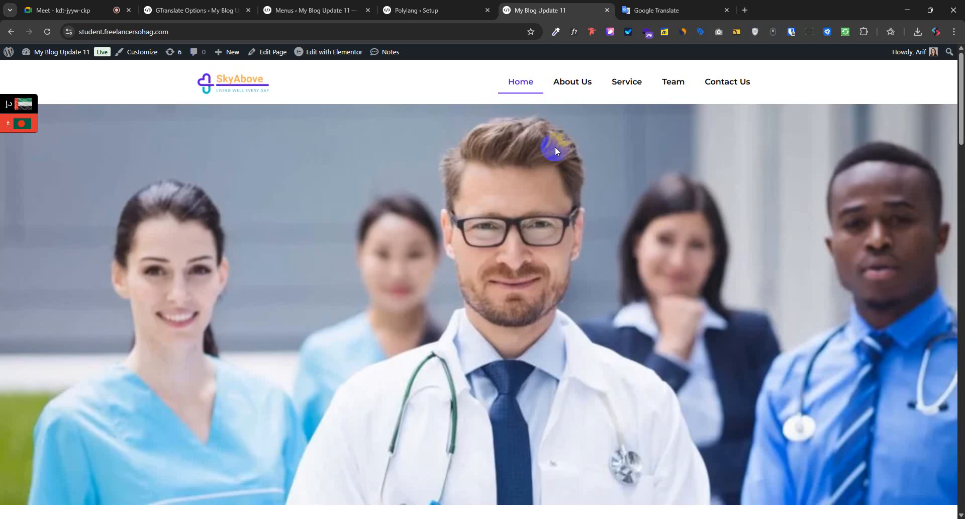
pyautogui.scroll(-9, 554, 150)
pyautogui.scroll(-6, 526, 345)
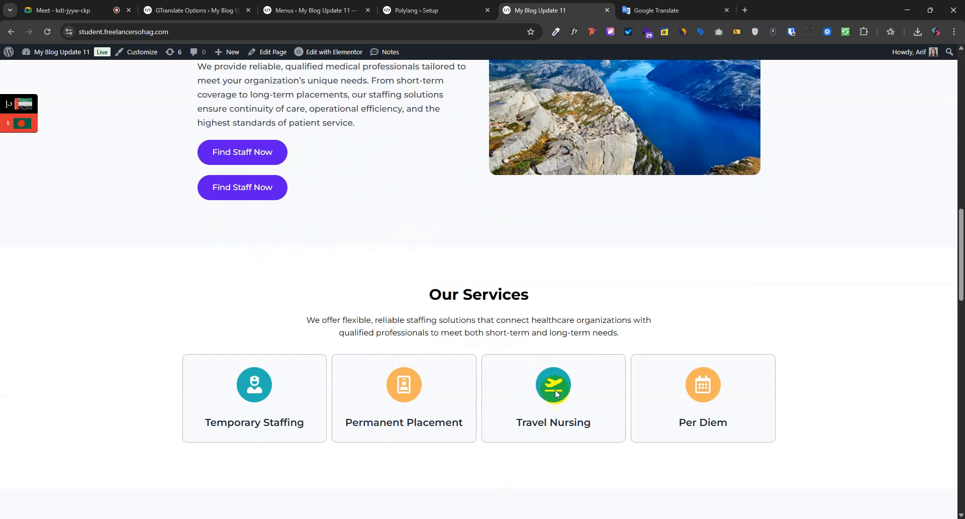
pyautogui.scroll(12, 562, 296)
pyautogui.scroll(3, 561, 296)
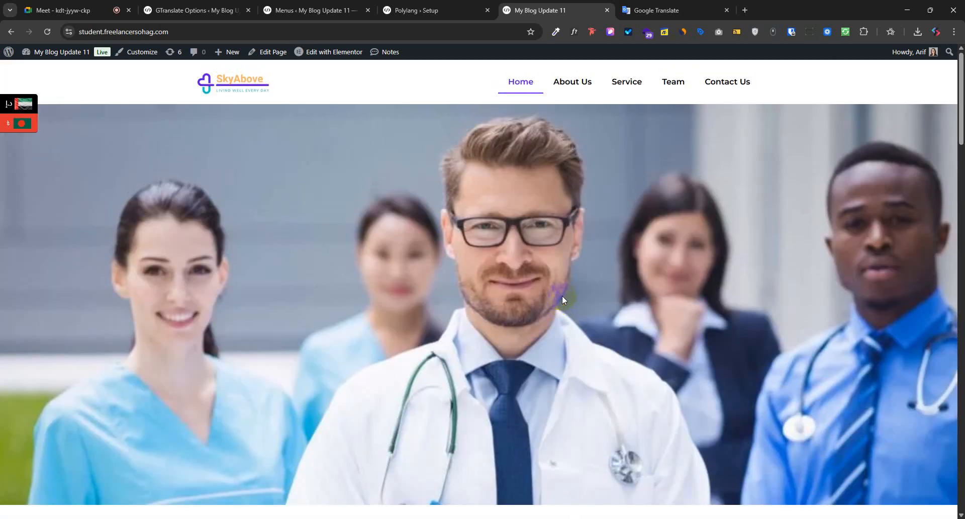
# - Review the Languages page of the Polylang setup wizard against the home page, from the header to the Meet Our Nurse section
pyautogui.click(478, 10)
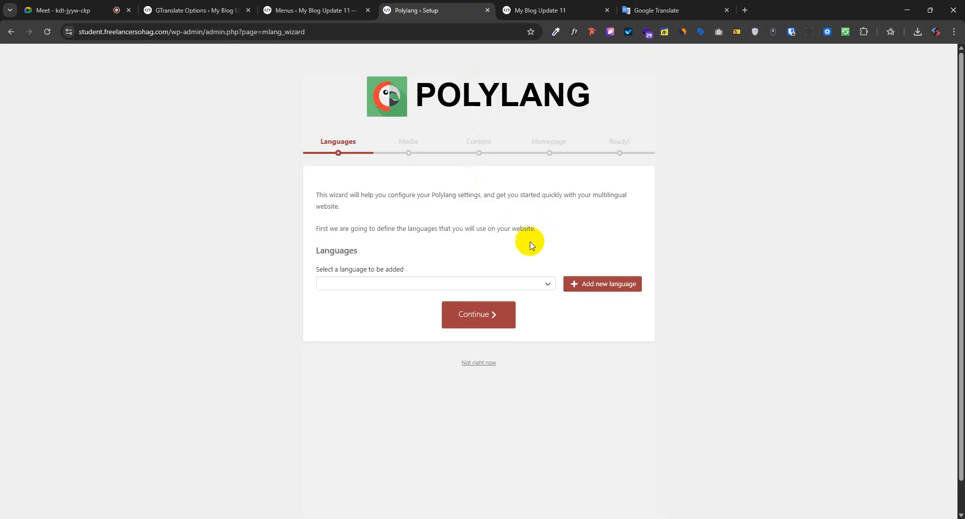
pyautogui.click(532, 10)
pyautogui.click(428, 10)
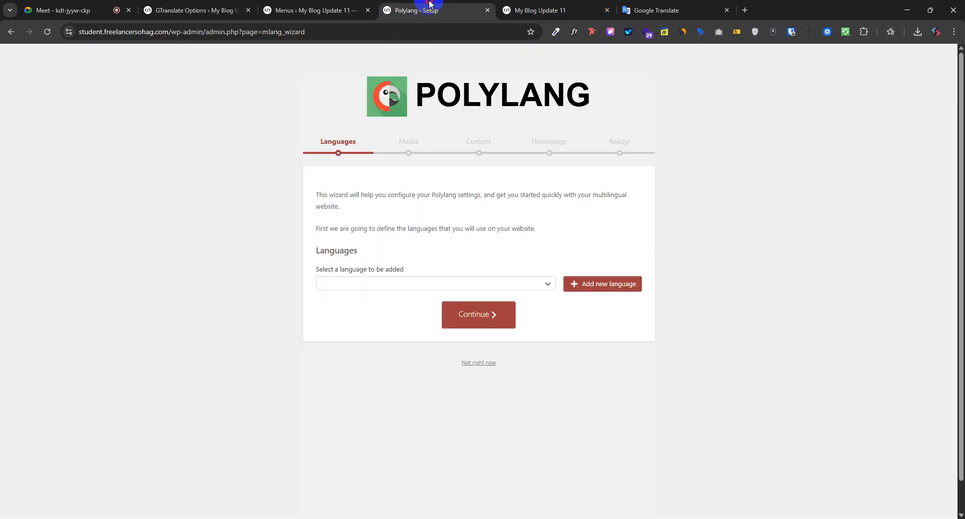
pyautogui.moveTo(437, 86); pyautogui.dragTo(834, 157)
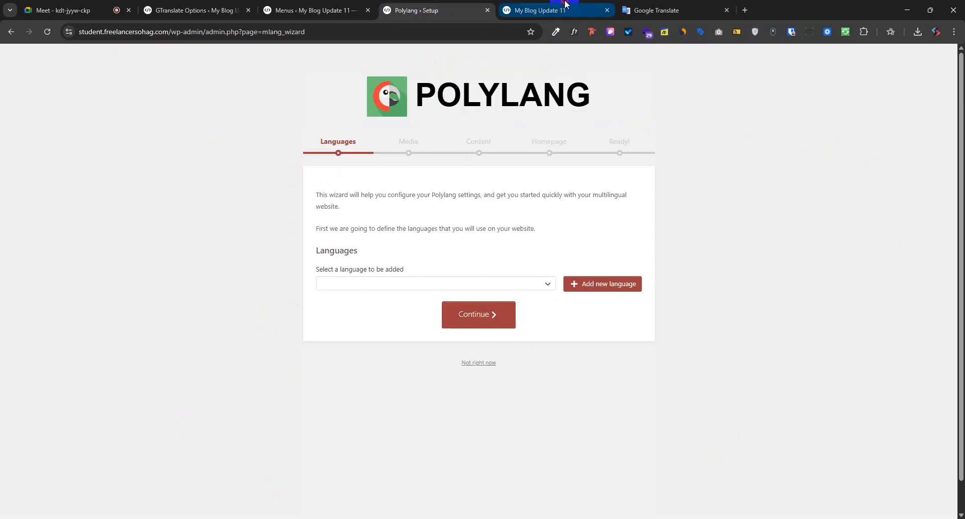
pyautogui.click(540, 10)
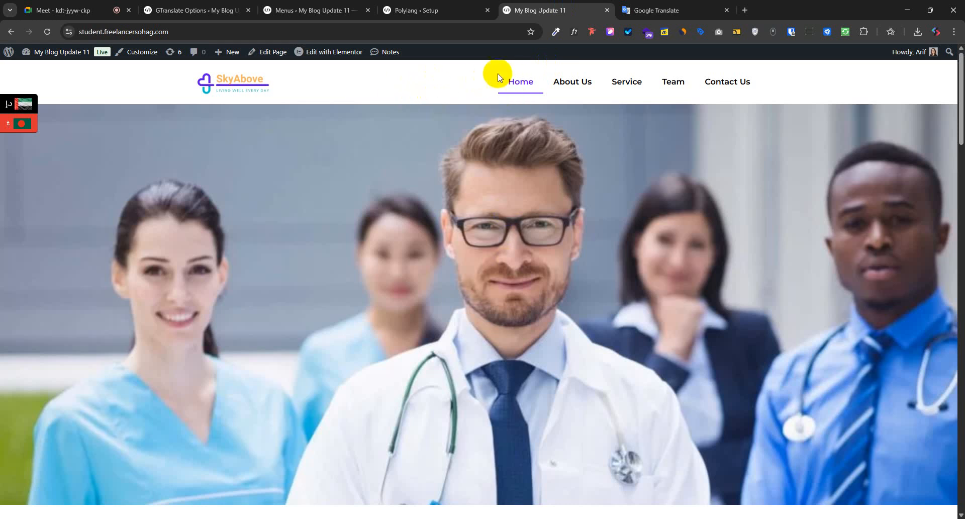
pyautogui.moveTo(491, 75); pyautogui.dragTo(809, 405)
pyautogui.scroll(-1, 629, 407)
pyautogui.scroll(-15, 629, 407)
pyautogui.scroll(-5, 631, 453)
pyautogui.scroll(-4, 810, 405)
pyautogui.click(684, 420)
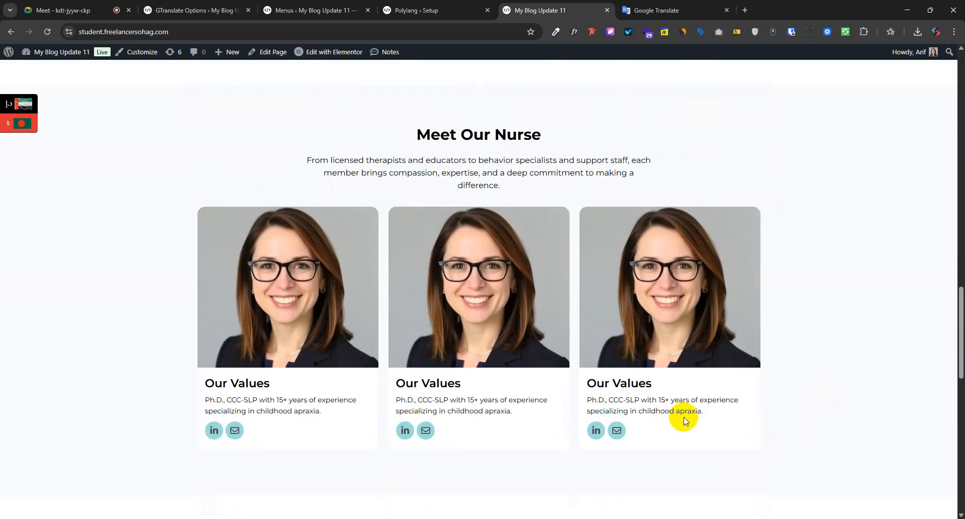
pyautogui.scroll(20, 674, 390)
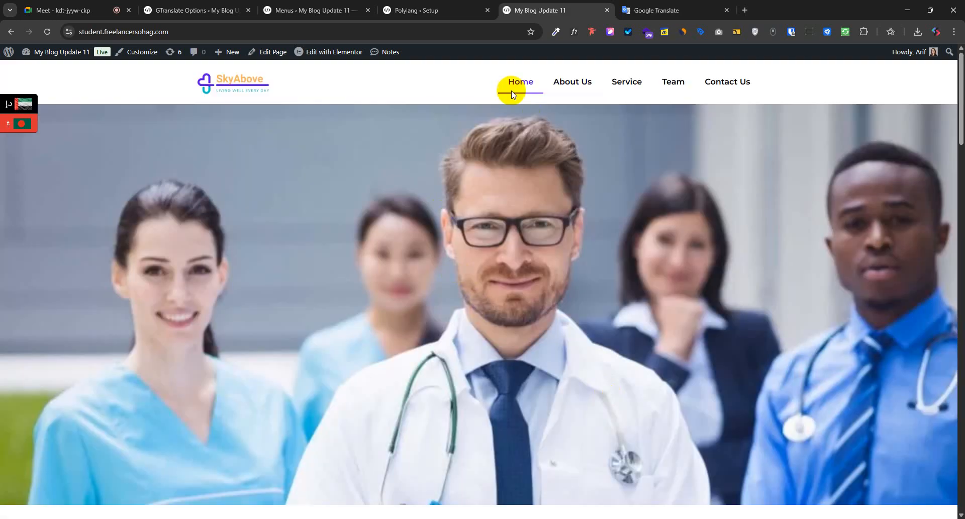
pyautogui.moveTo(189, 67); pyautogui.dragTo(515, 155)
# - Browse the wizard's list of languages to be added and compare it with the language of the home page's header and banner
pyautogui.click(447, 11)
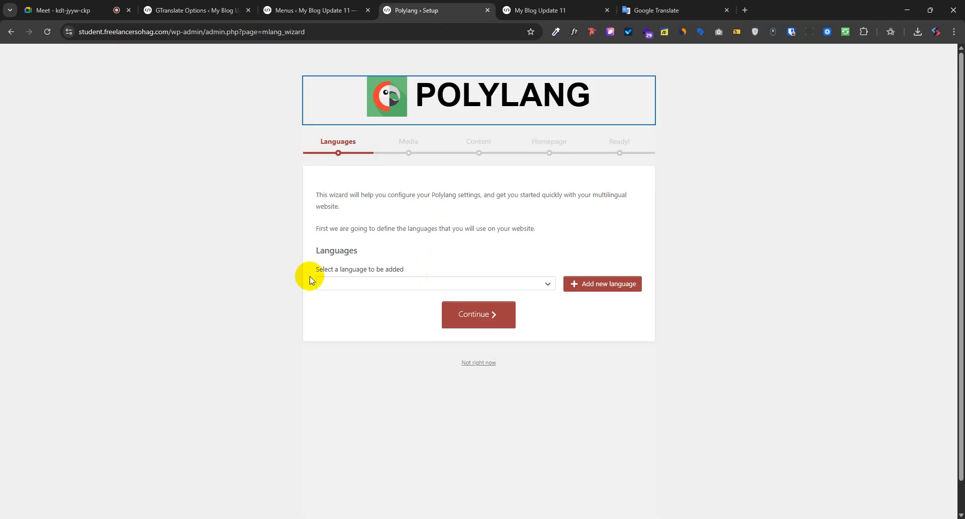
pyautogui.click(369, 284)
pyautogui.click(543, 6)
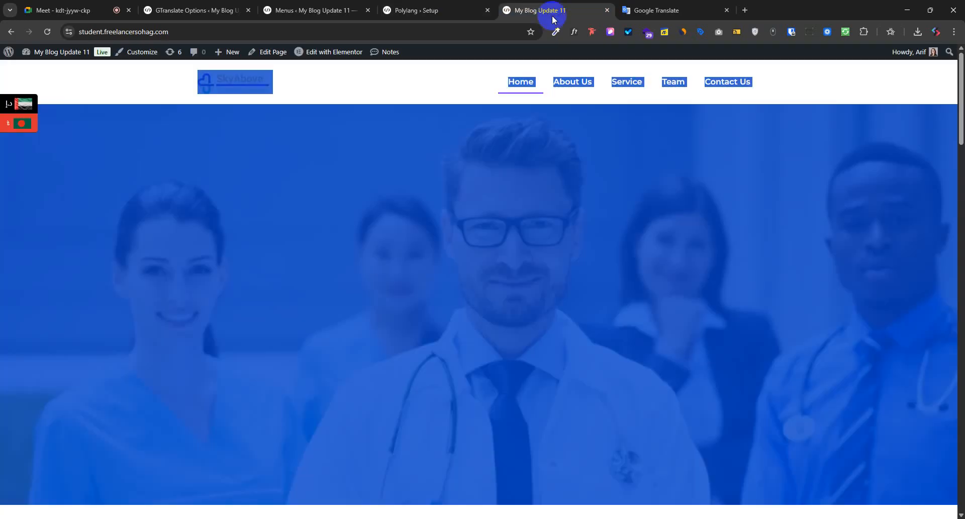
pyautogui.moveTo(436, 85); pyautogui.dragTo(589, 204)
pyautogui.click(395, 4)
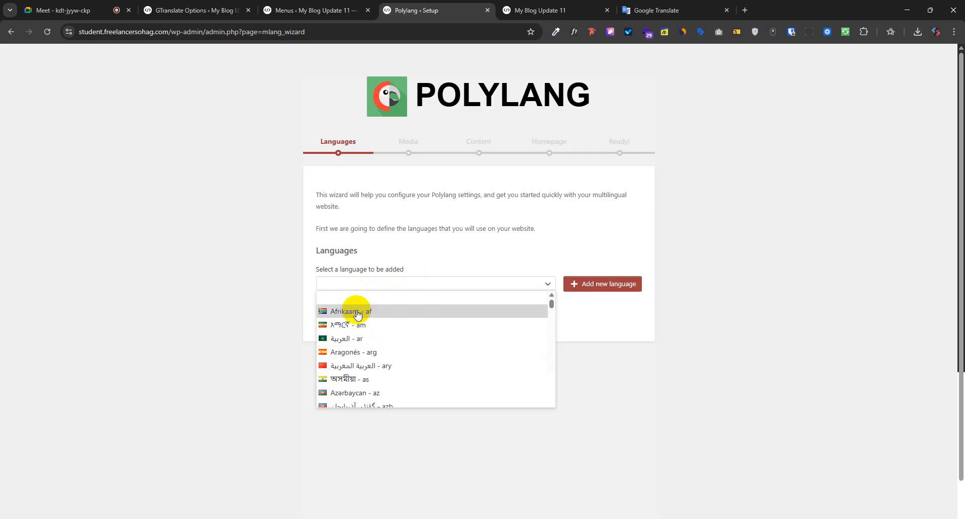
pyautogui.scroll(-3, 389, 385)
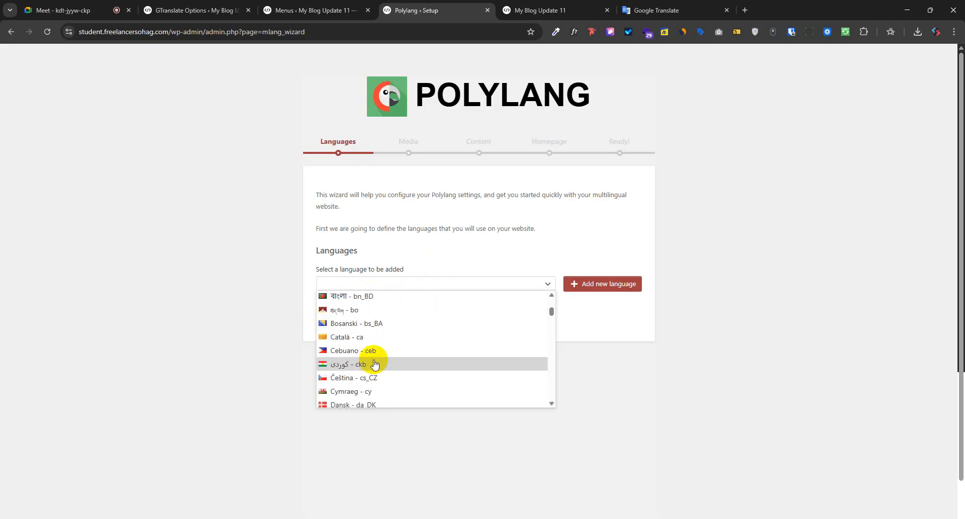
pyautogui.scroll(-3, 371, 369)
pyautogui.click(540, 10)
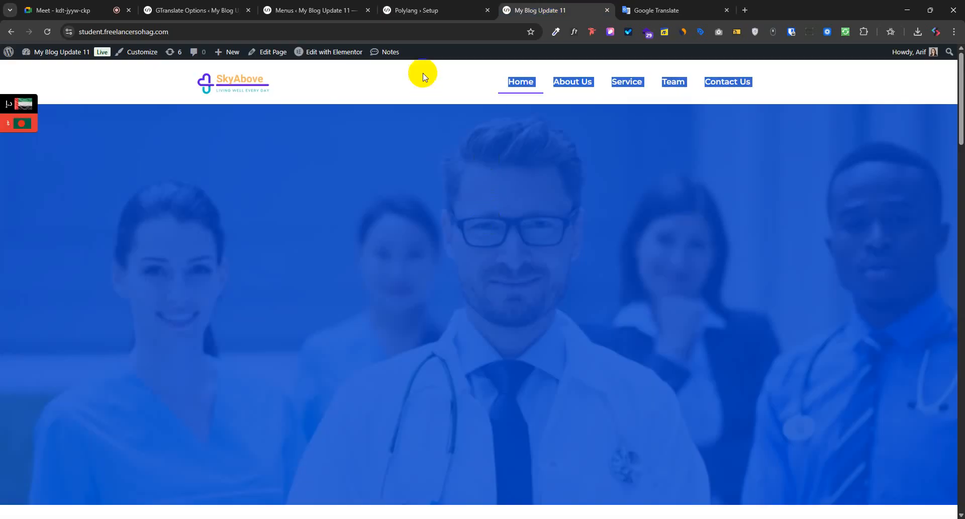
pyautogui.scroll(-5, 491, 259)
pyautogui.click(432, 10)
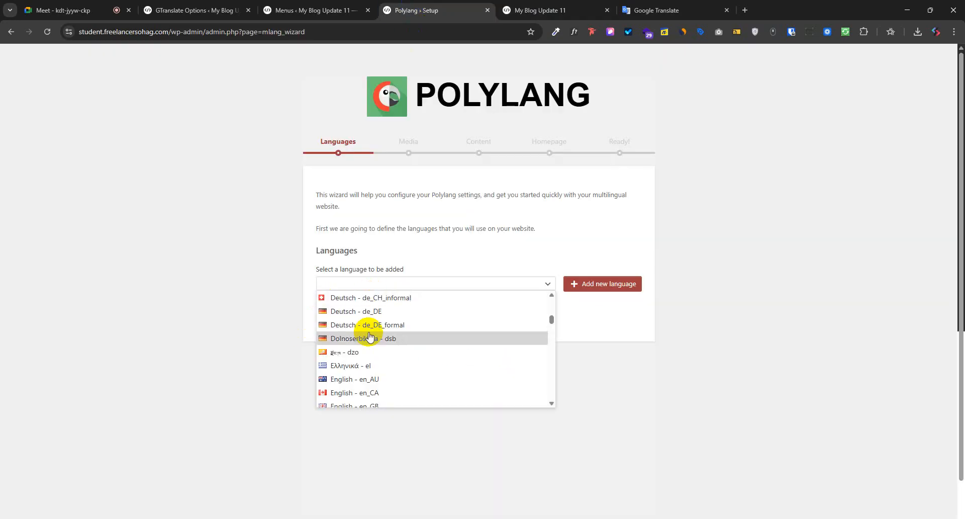
# - Add English - en_US as a site language, checking the "Why Choose us" section text on the home page first
pyautogui.scroll(-3, 365, 342)
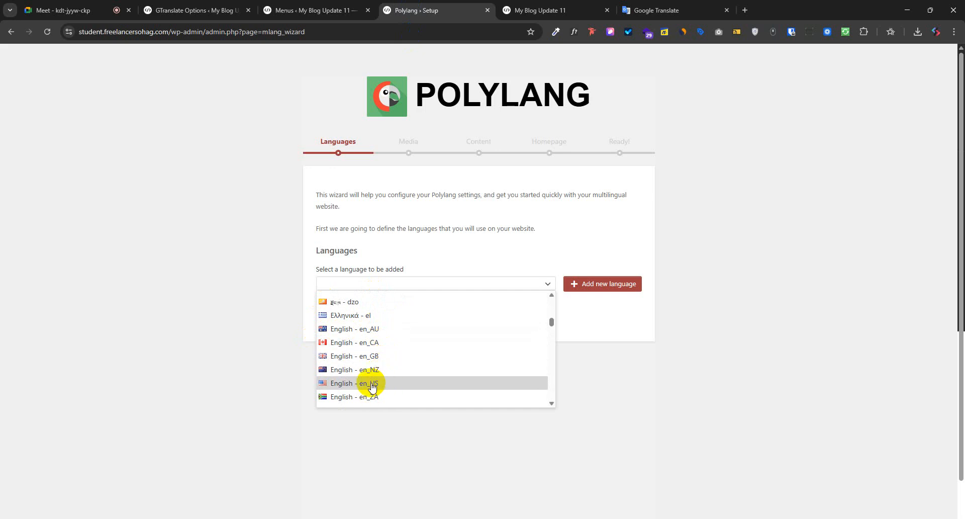
pyautogui.click(508, 10)
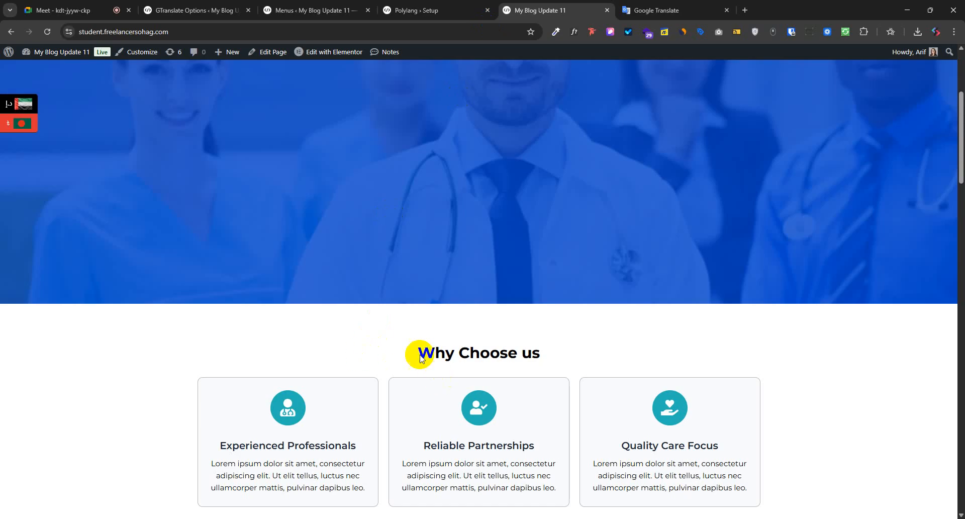
pyautogui.moveTo(420, 356); pyautogui.dragTo(761, 490)
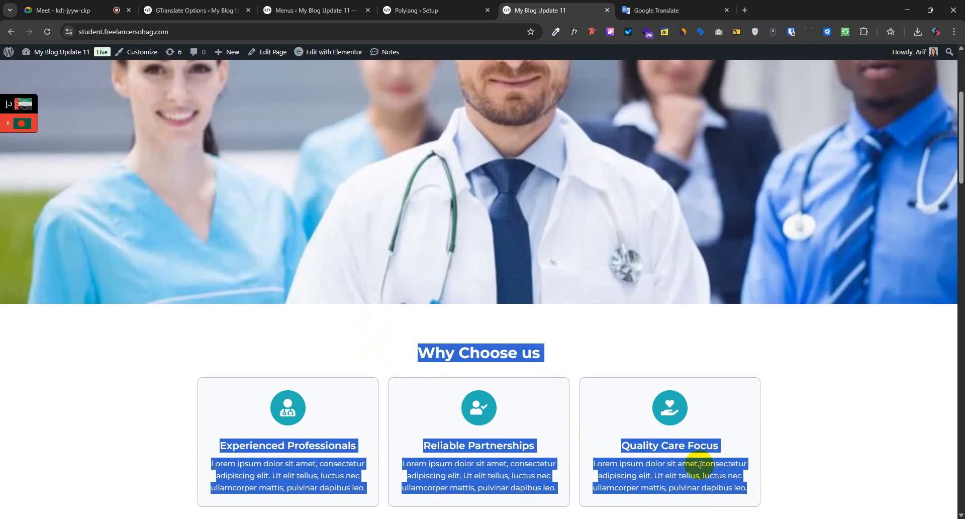
pyautogui.click(432, 10)
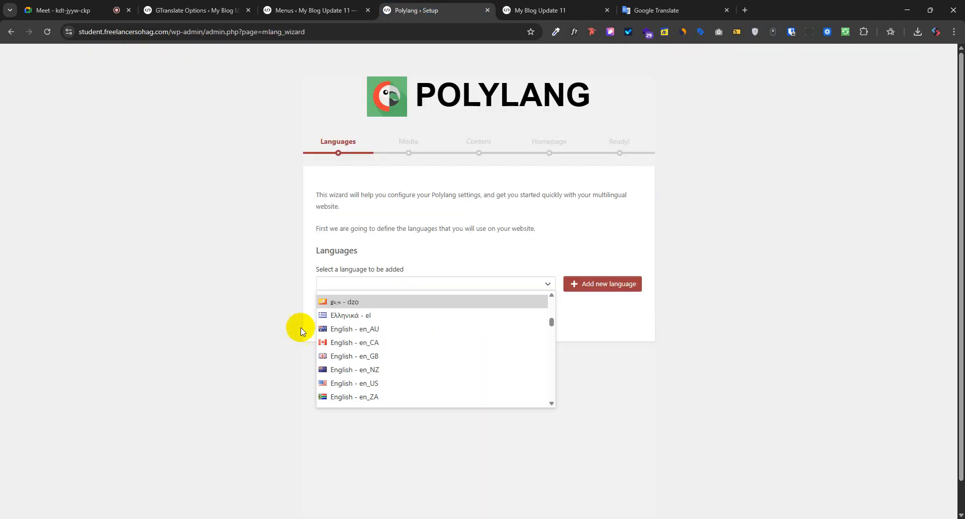
pyautogui.click(373, 384)
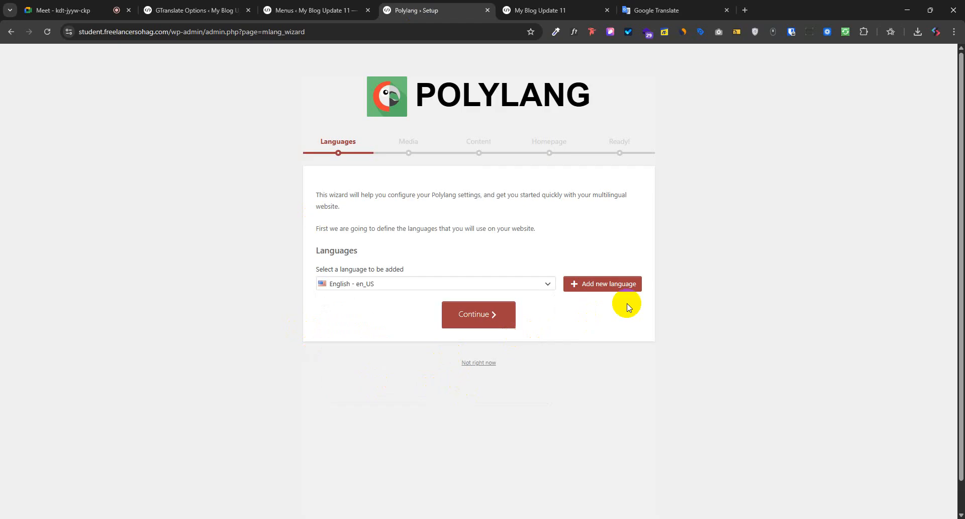
pyautogui.click(616, 284)
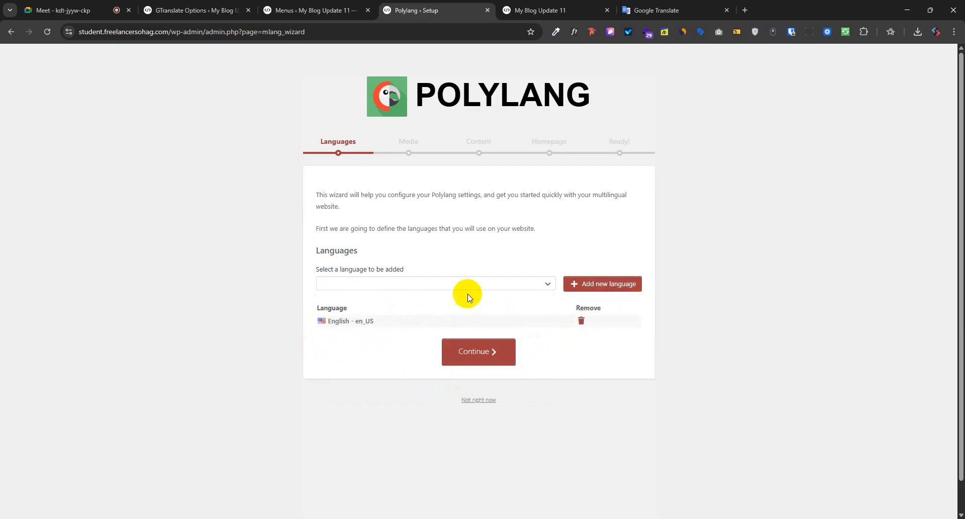
# - Add বাংলা - bn_BD as a second site language and continue past the Media step with media translation left off
pyautogui.click(424, 283)
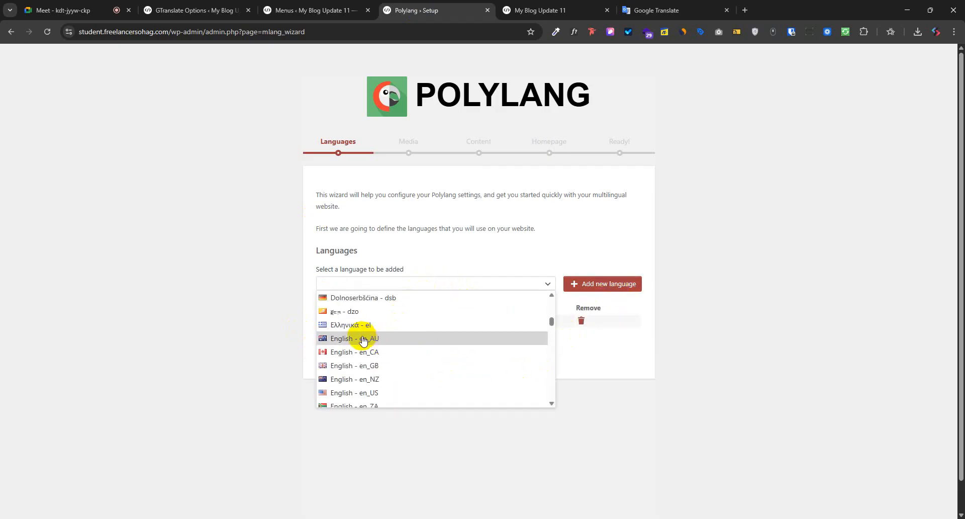
pyautogui.scroll(-1, 374, 366)
pyautogui.scroll(-4, 377, 369)
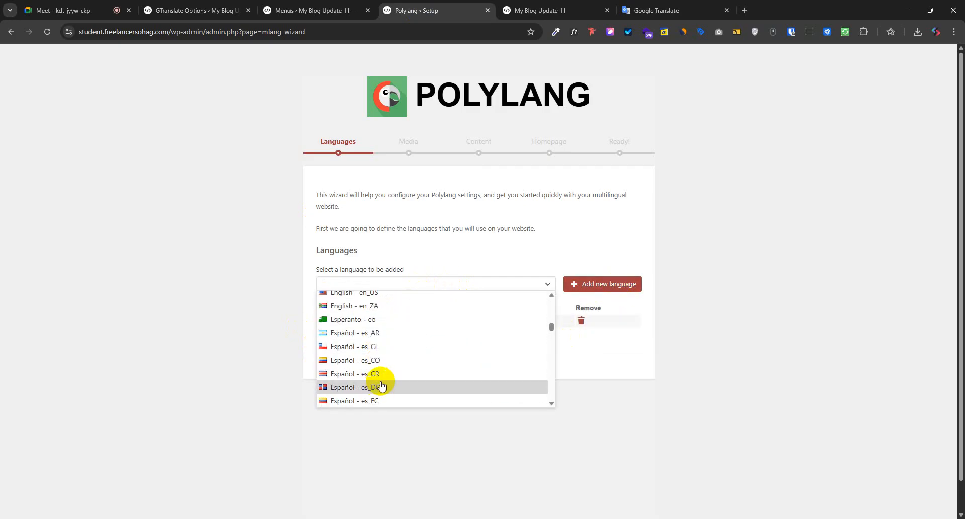
pyautogui.scroll(10, 382, 370)
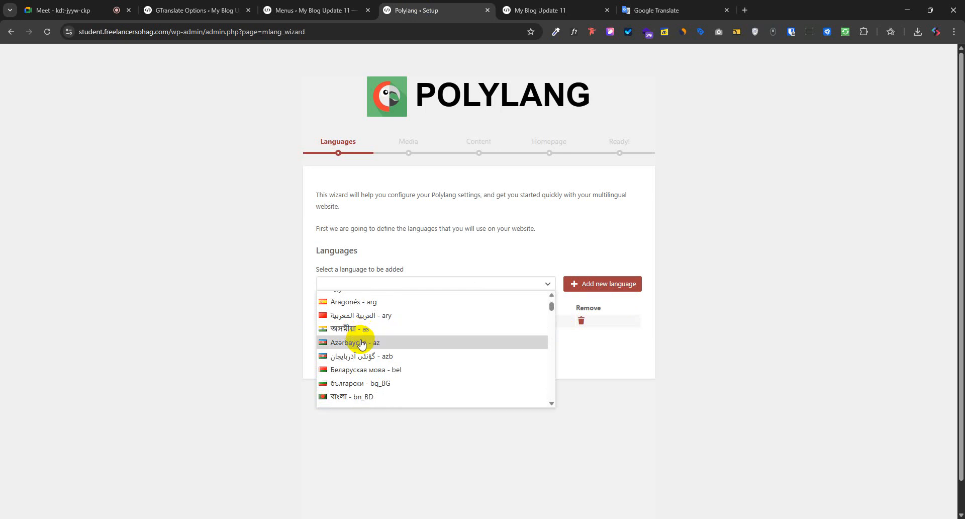
pyautogui.click(368, 398)
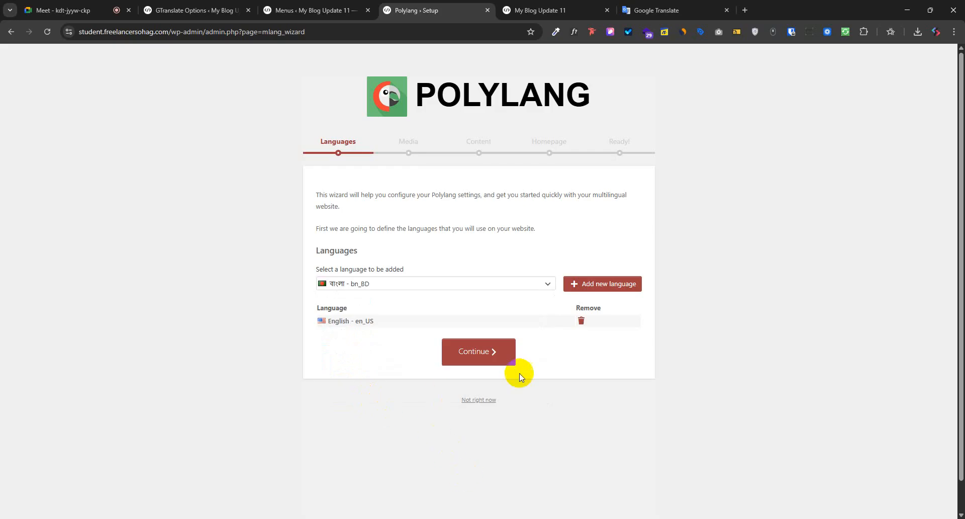
pyautogui.click(597, 285)
pyautogui.click(481, 367)
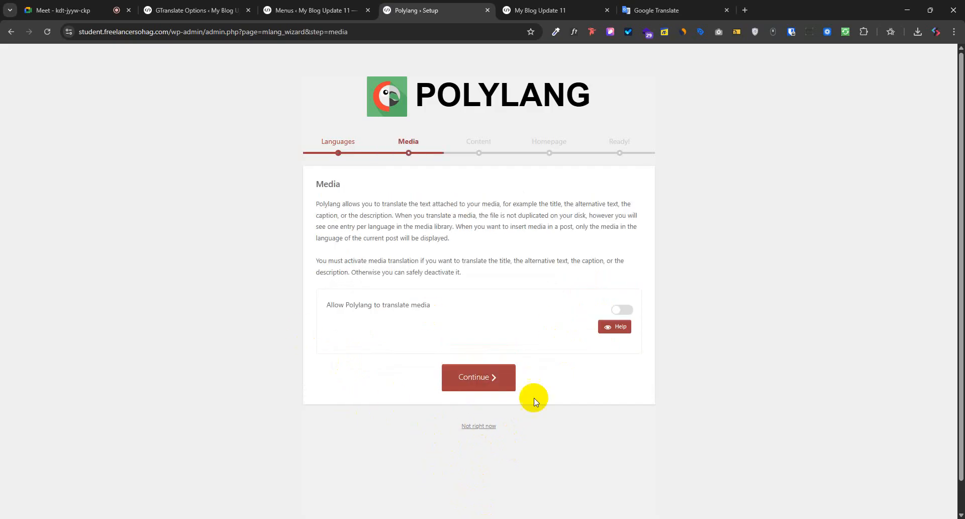
pyautogui.click(475, 381)
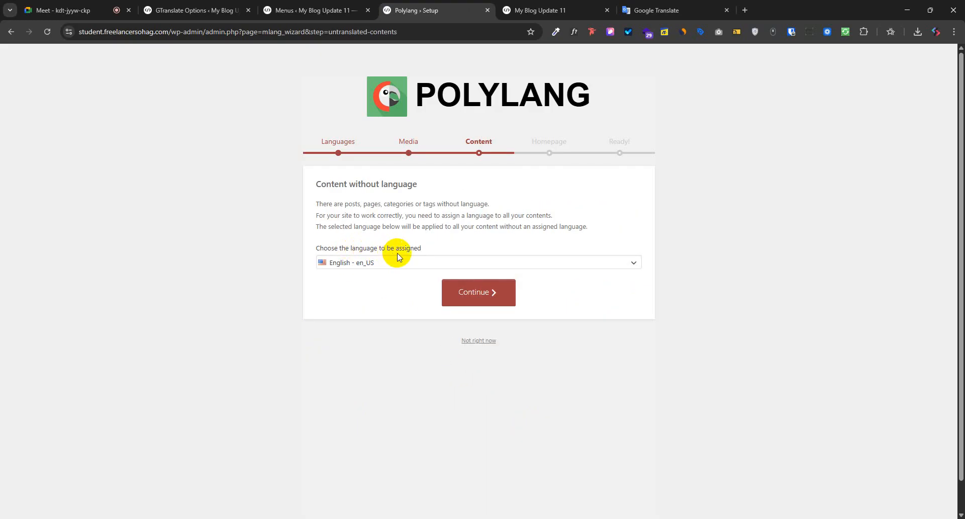
# - Translate the "Content without language" explanation from English to Bengali in Google Translate, read it, and return to the wizard
pyautogui.moveTo(422, 248); pyautogui.dragTo(410, 248)
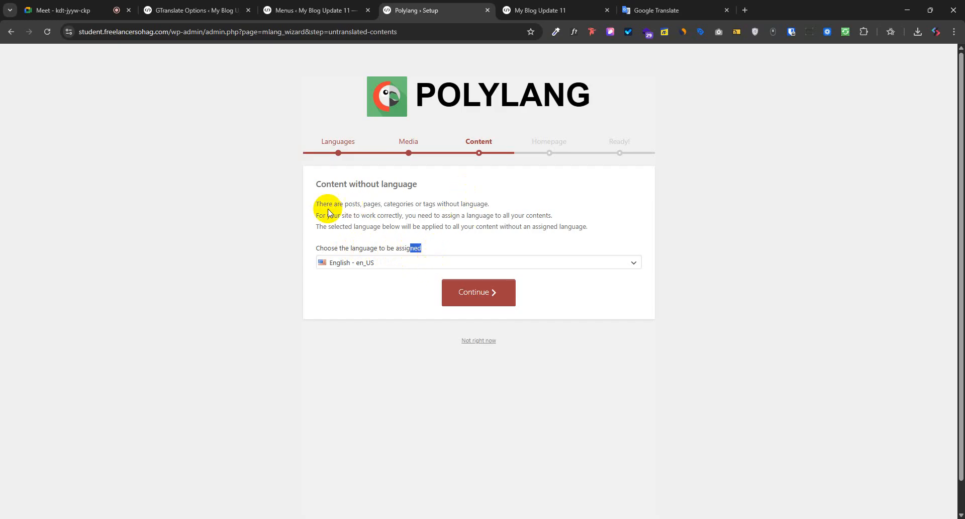
pyautogui.moveTo(315, 203); pyautogui.dragTo(358, 204)
pyautogui.moveTo(588, 226); pyautogui.dragTo(320, 185)
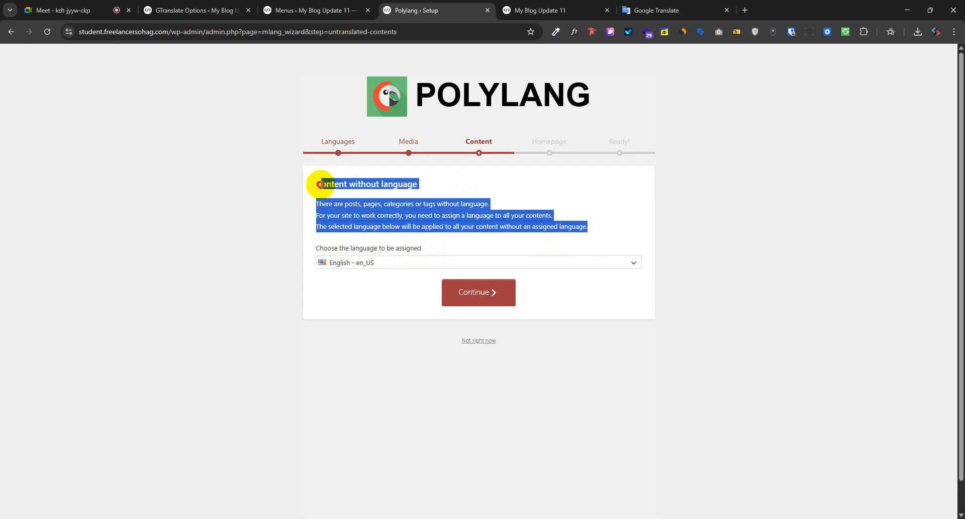
pyautogui.click(653, 10)
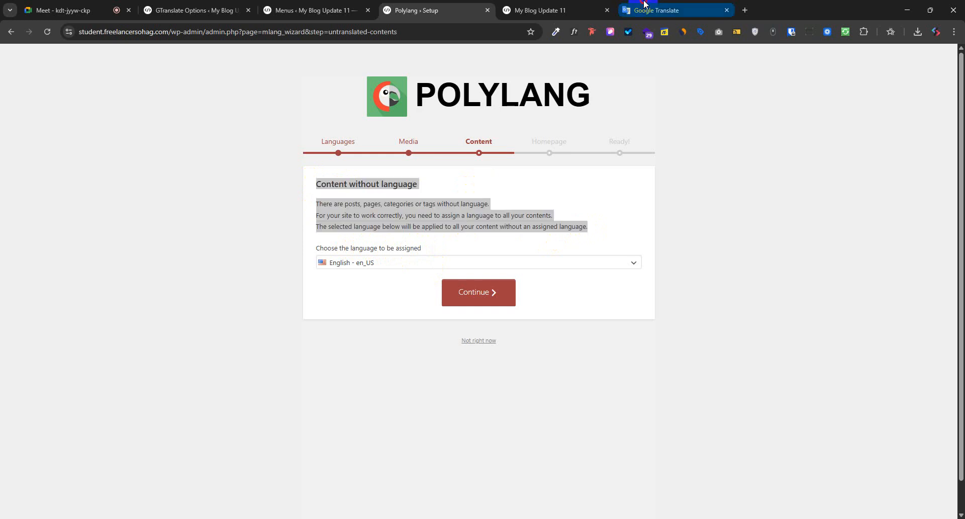
pyautogui.hotkey('ctrl', 'a')
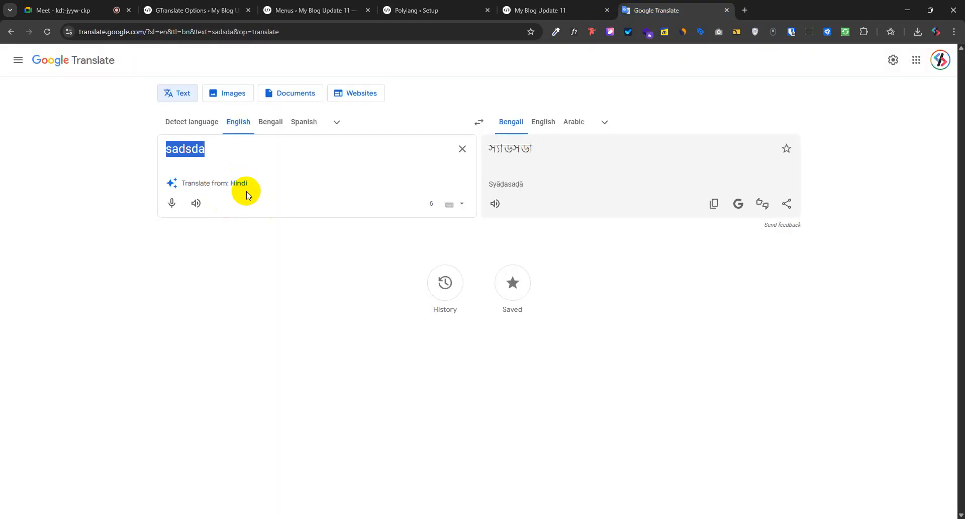
pyautogui.write('Content without language There are posts, pages, categories or tags without language. For your site to work correctly, you need to assign a language to all your contents. The selected language below will be applied to all your content without an assigned language.')
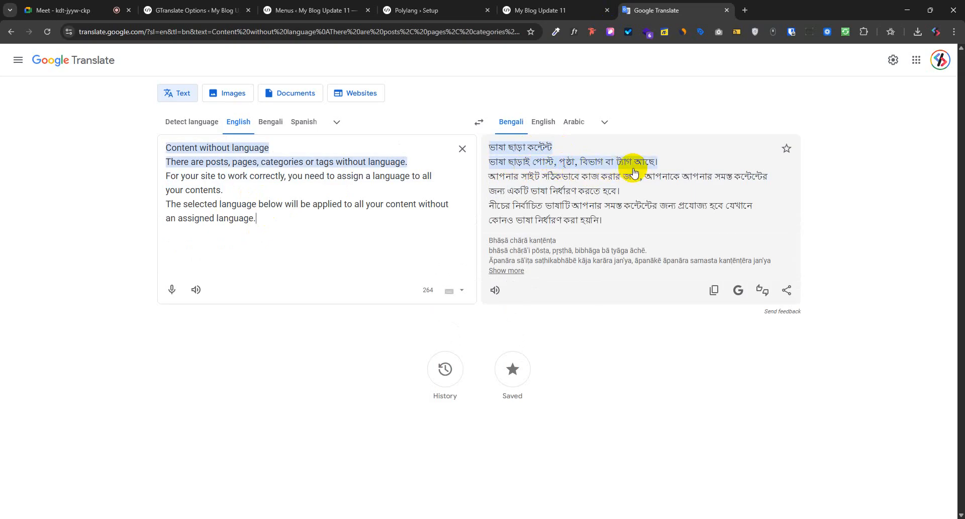
pyautogui.click(392, 11)
pyautogui.click(541, 15)
pyautogui.click(427, 10)
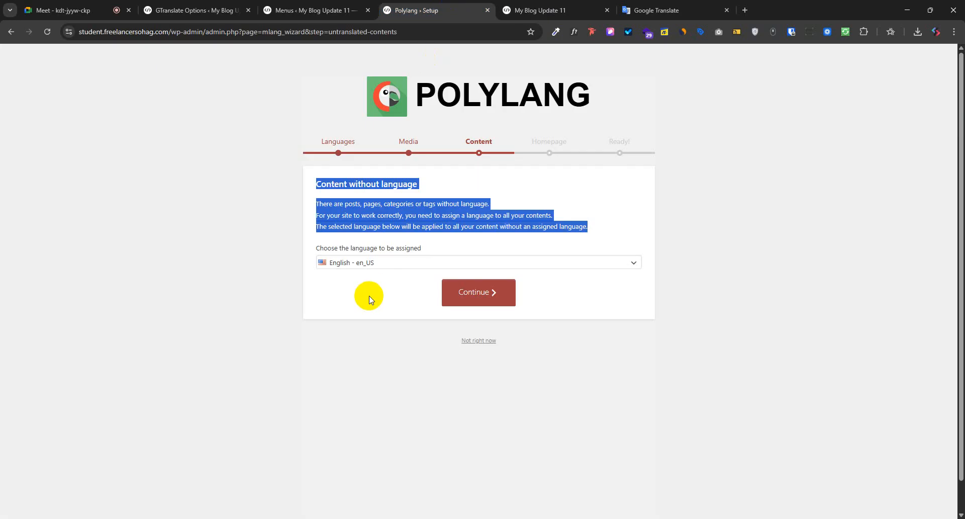
# - Review the home page text and assign English - en_US to all content without a language, continuing to the Homepage step
pyautogui.click(355, 264)
pyautogui.click(363, 276)
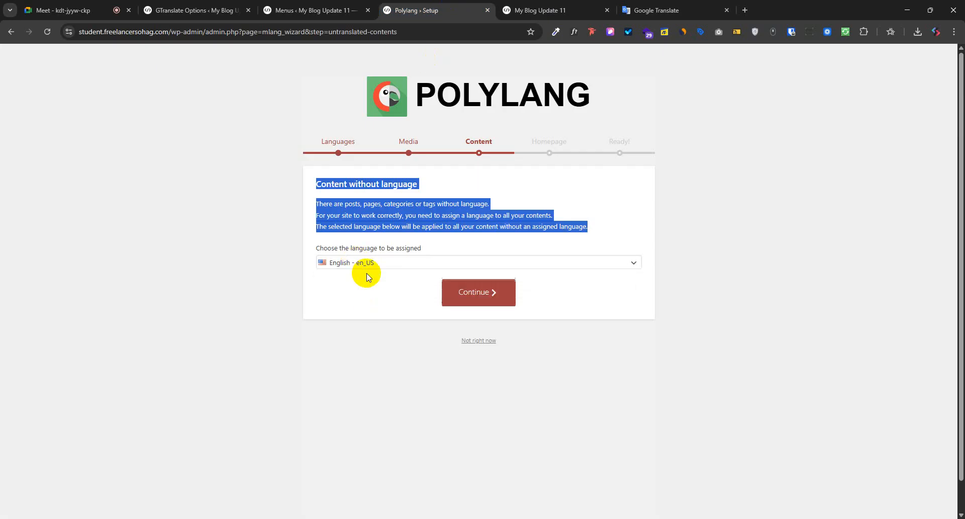
pyautogui.click(503, 223)
pyautogui.moveTo(372, 225); pyautogui.dragTo(395, 229)
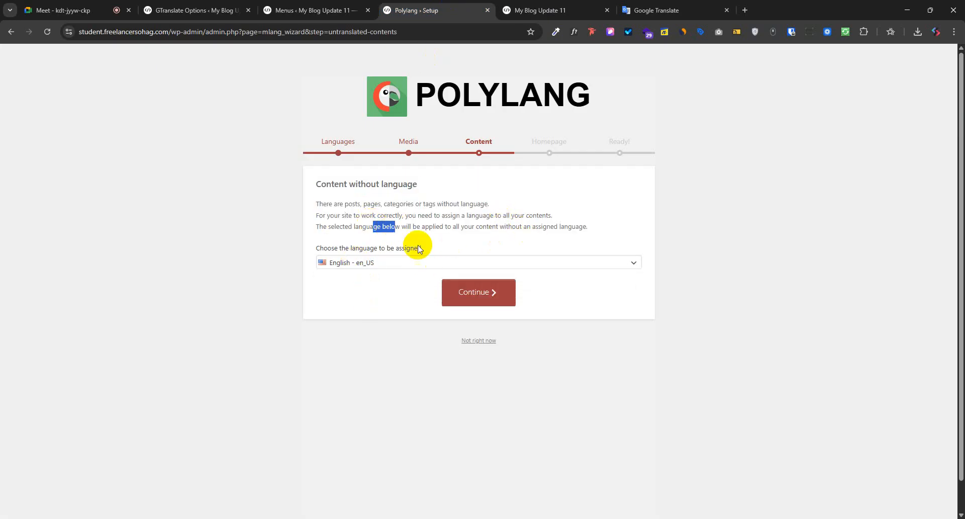
pyautogui.click(528, 4)
pyautogui.scroll(4, 513, 279)
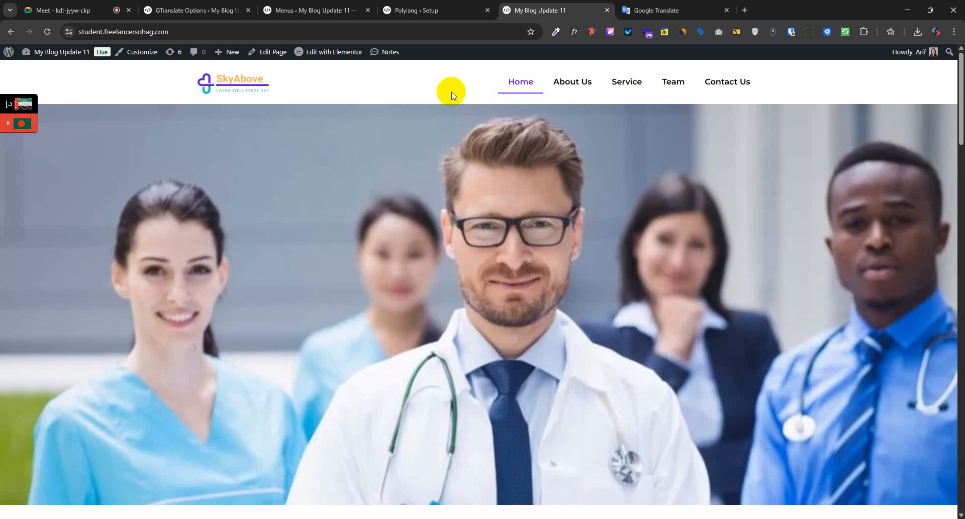
pyautogui.scroll(-7, 504, 284)
pyautogui.moveTo(393, 205); pyautogui.dragTo(418, 489)
pyautogui.scroll(-1, 419, 489)
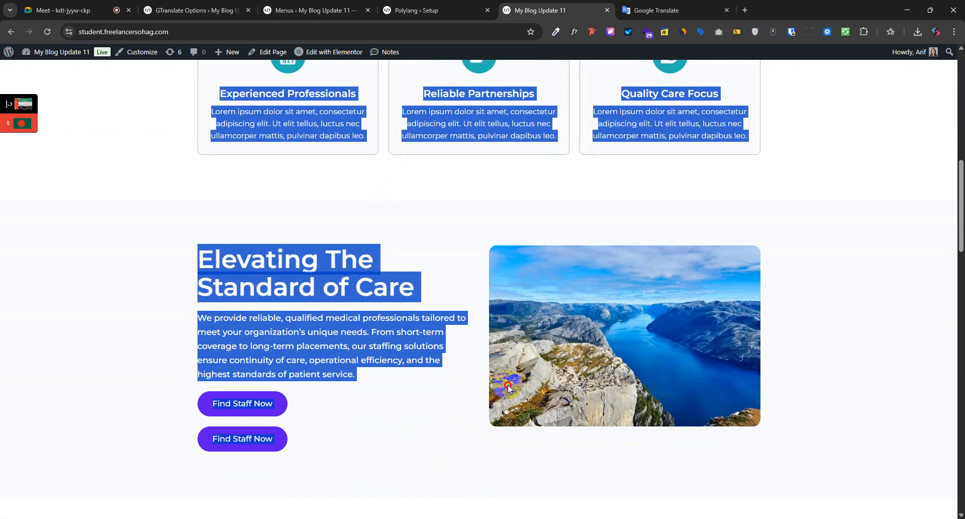
pyautogui.click(366, 318)
pyautogui.click(418, 8)
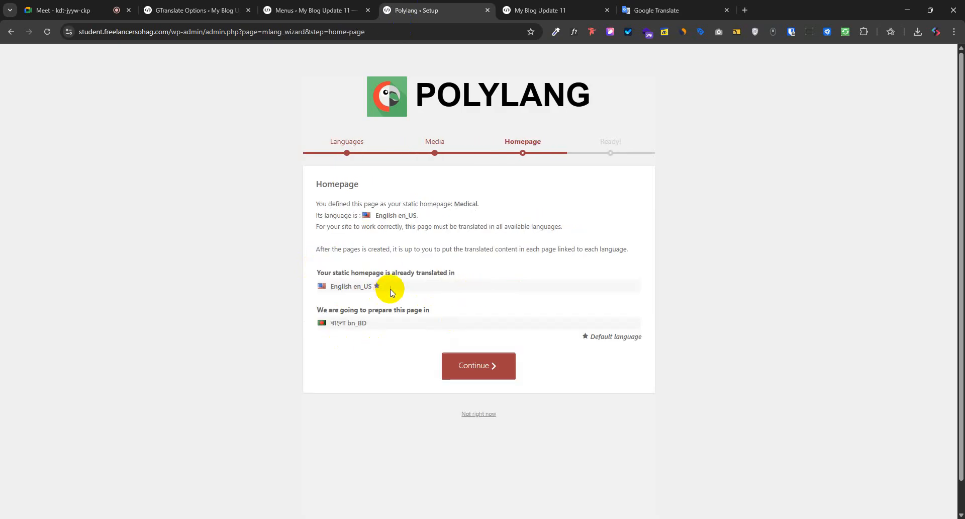
# - Examine the Homepage step's explanation and its translated and to-be-prepared languages against the home page's "Elevating The Standard of Care" section
pyautogui.moveTo(330, 286); pyautogui.dragTo(370, 297)
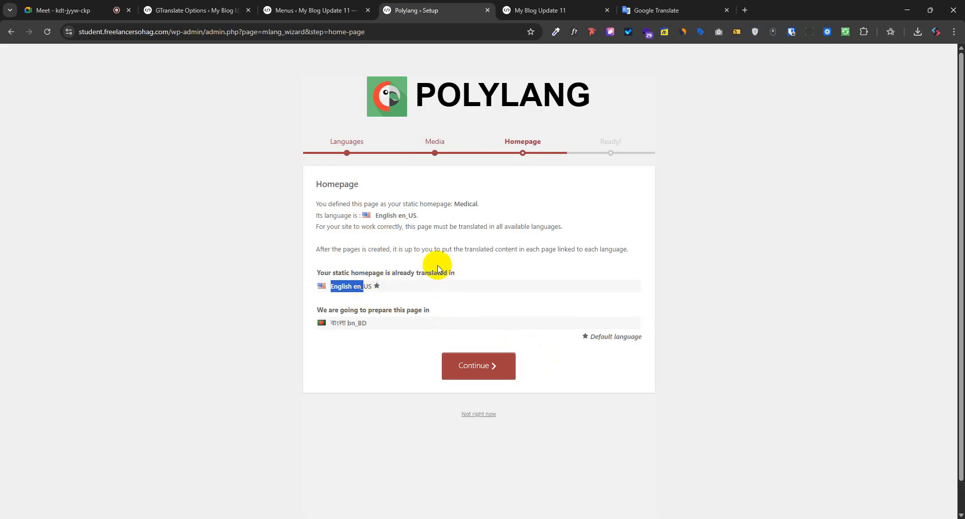
pyautogui.moveTo(412, 250); pyautogui.dragTo(425, 249)
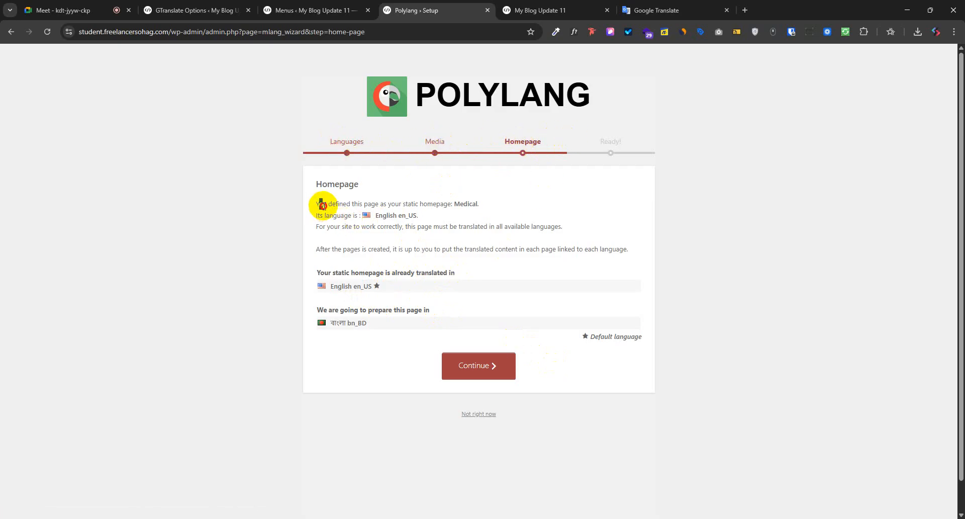
pyautogui.moveTo(321, 204); pyautogui.dragTo(475, 257)
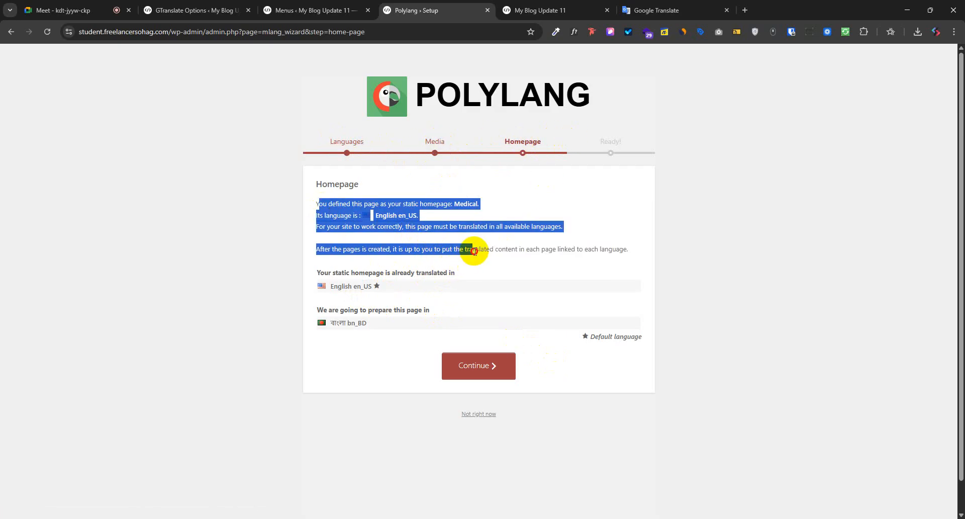
pyautogui.click(499, 254)
pyautogui.moveTo(544, 251); pyautogui.dragTo(318, 203)
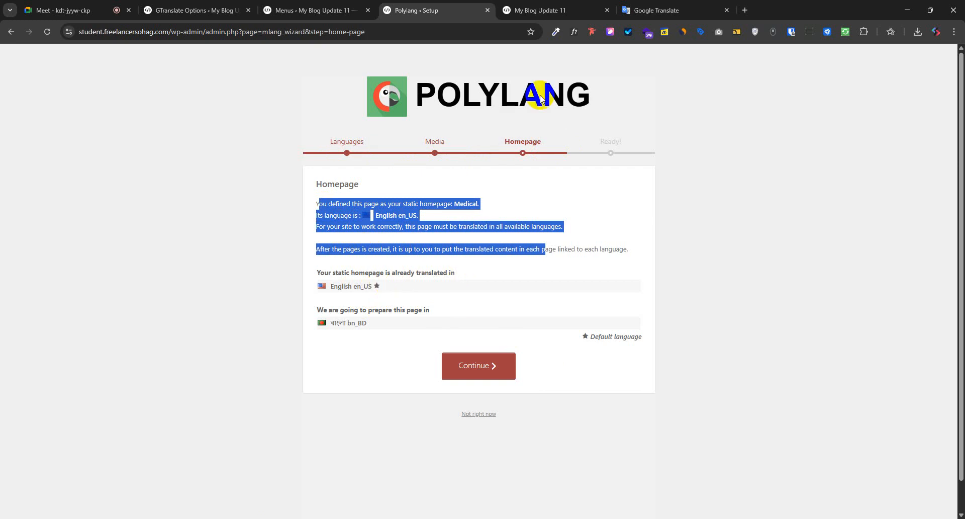
pyautogui.click(540, 10)
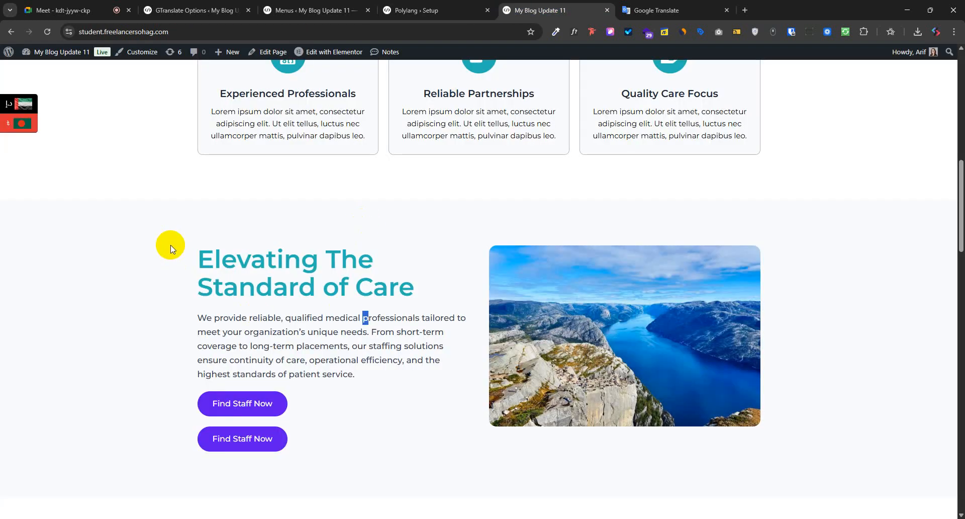
pyautogui.moveTo(168, 243); pyautogui.dragTo(431, 344)
pyautogui.click(427, 10)
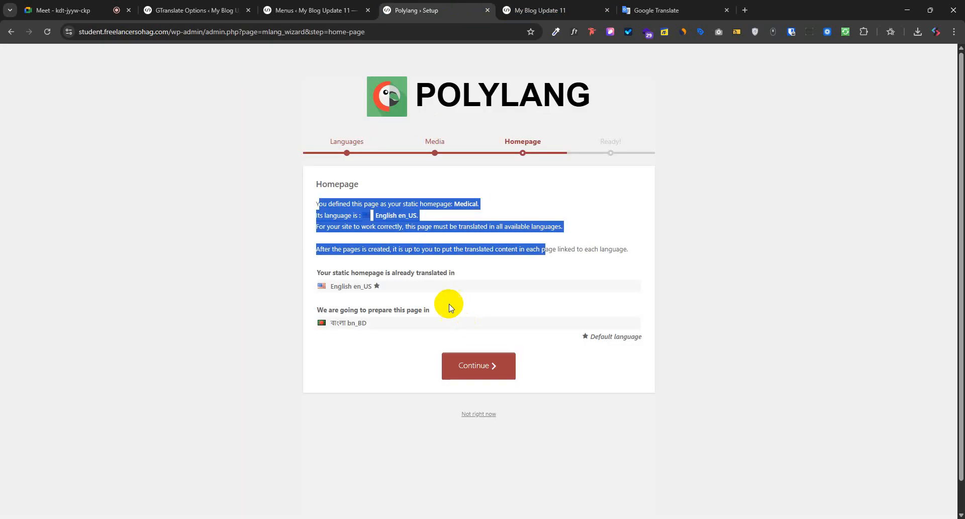
# - Review the Homepage step's language details and continue to the Ready step to create the বাংলা bn_BD version of the static homepage
pyautogui.click(467, 231)
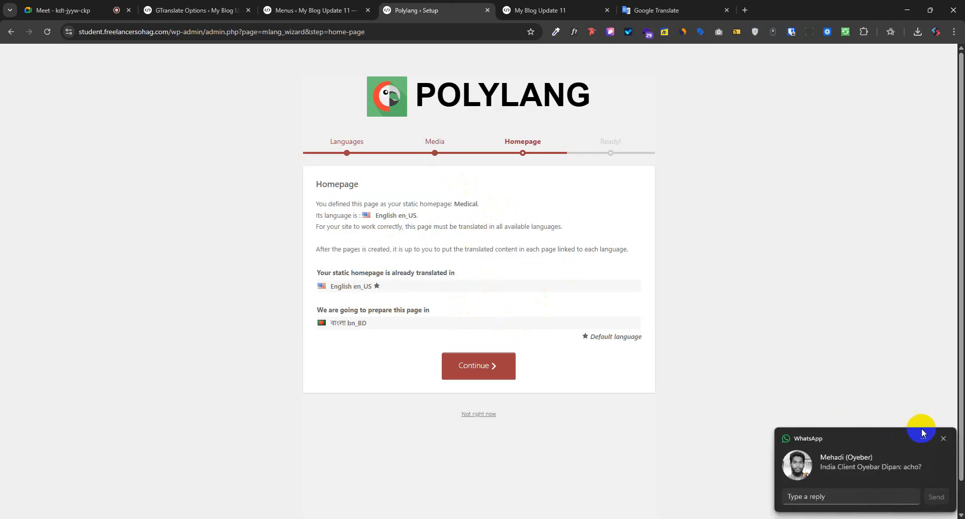
pyautogui.click(943, 438)
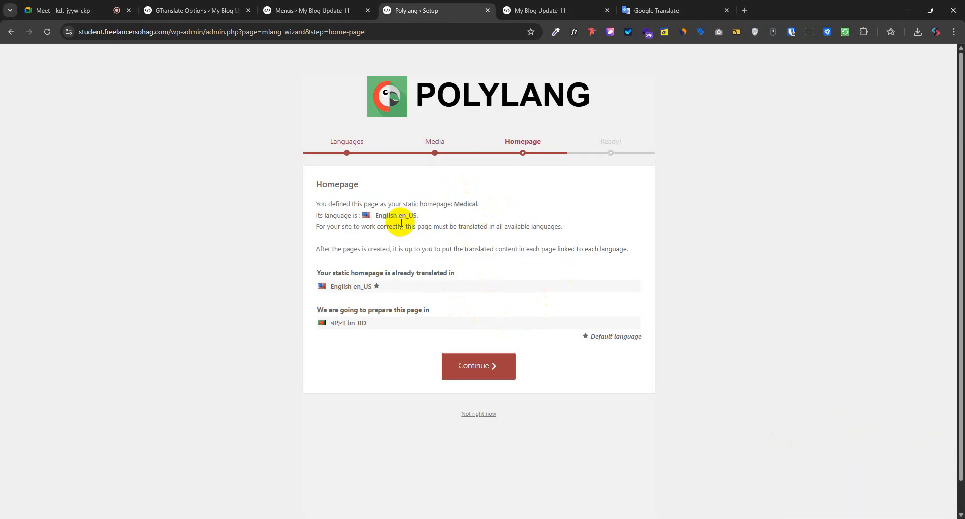
pyautogui.moveTo(400, 226); pyautogui.dragTo(409, 308)
pyautogui.click(405, 248)
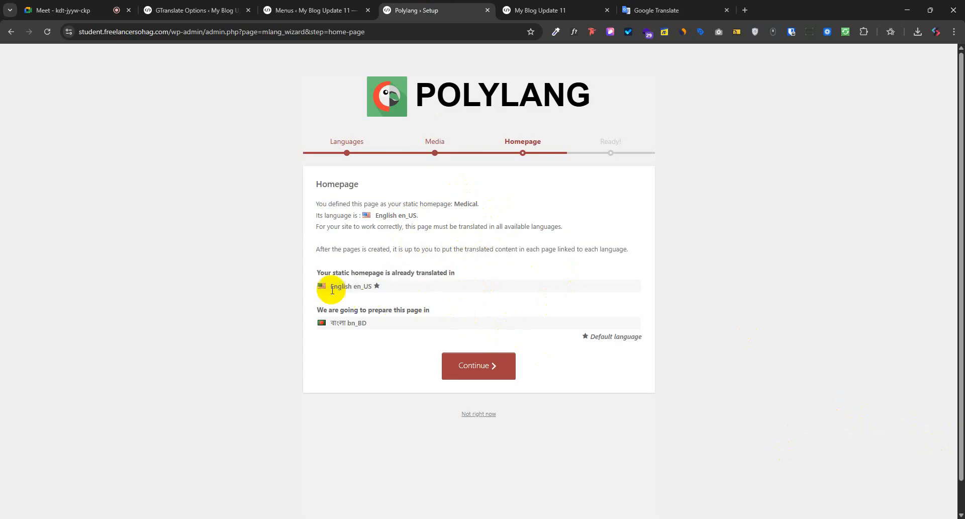
pyautogui.moveTo(329, 286); pyautogui.dragTo(357, 287)
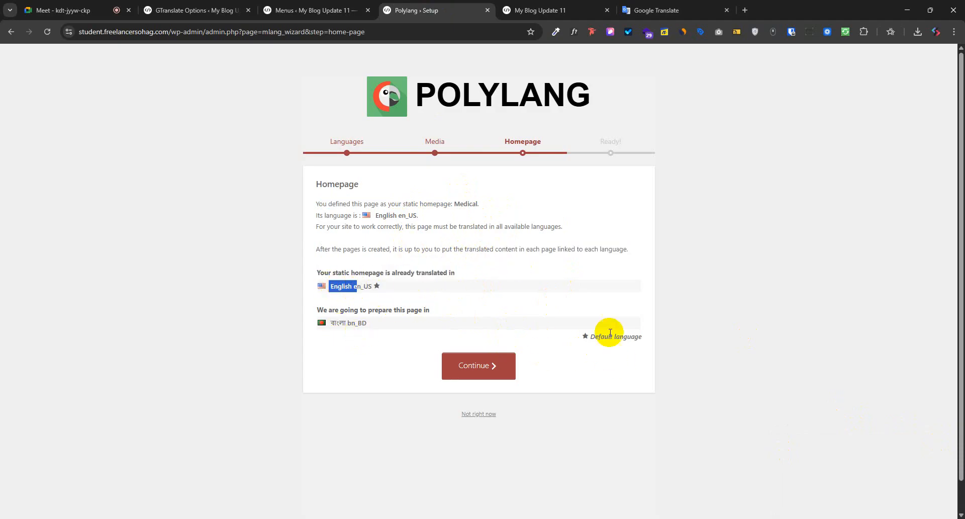
pyautogui.moveTo(590, 337); pyautogui.dragTo(618, 349)
pyautogui.click(471, 372)
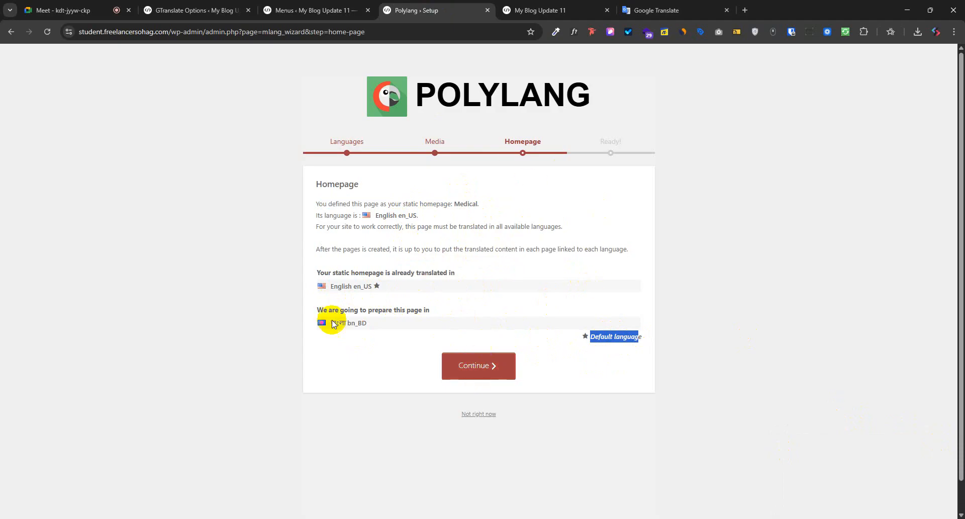
pyautogui.click(480, 373)
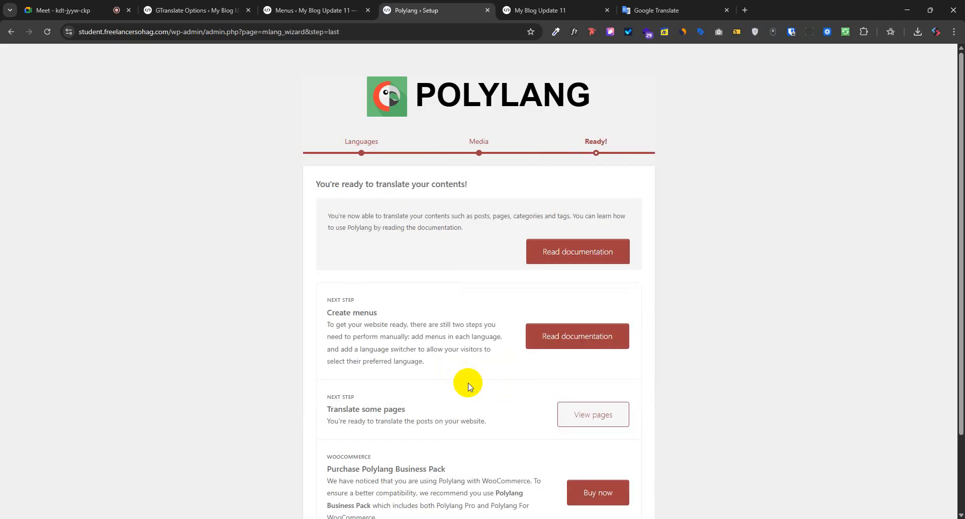
# - Leave the completed setup wizard for the WordPress dashboard and open Polylang's list of site languages
pyautogui.scroll(-2, 547, 307)
pyautogui.click(379, 462)
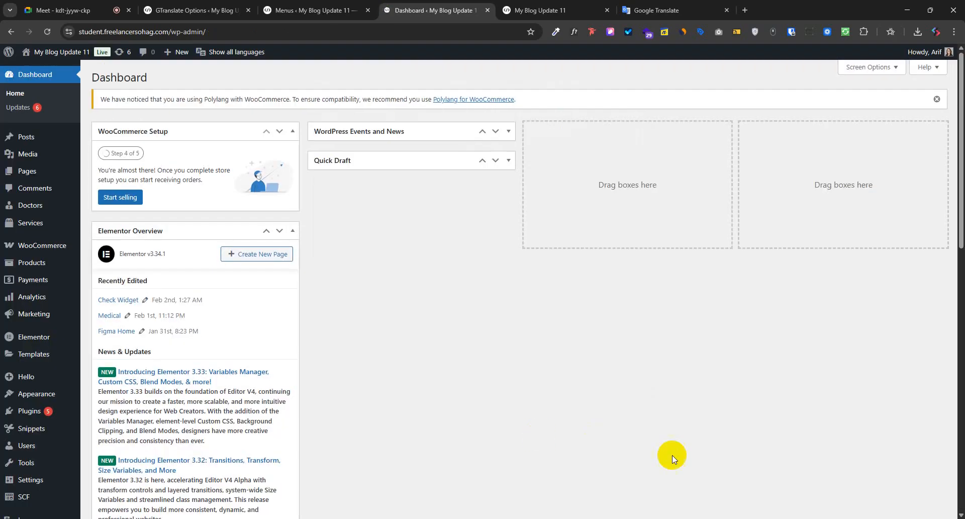
pyautogui.scroll(-2, 38, 412)
pyautogui.scroll(-1, 30, 488)
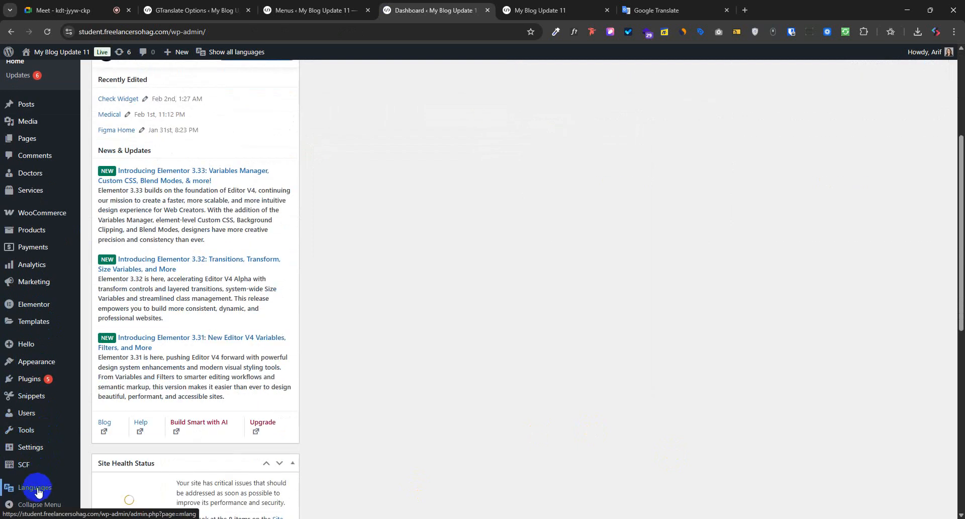
pyautogui.moveTo(35, 490)
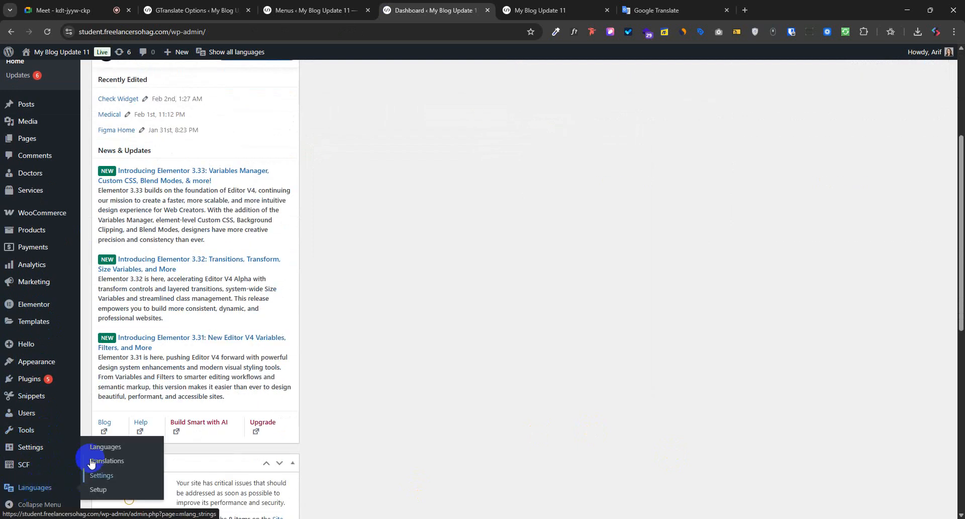
pyautogui.click(101, 448)
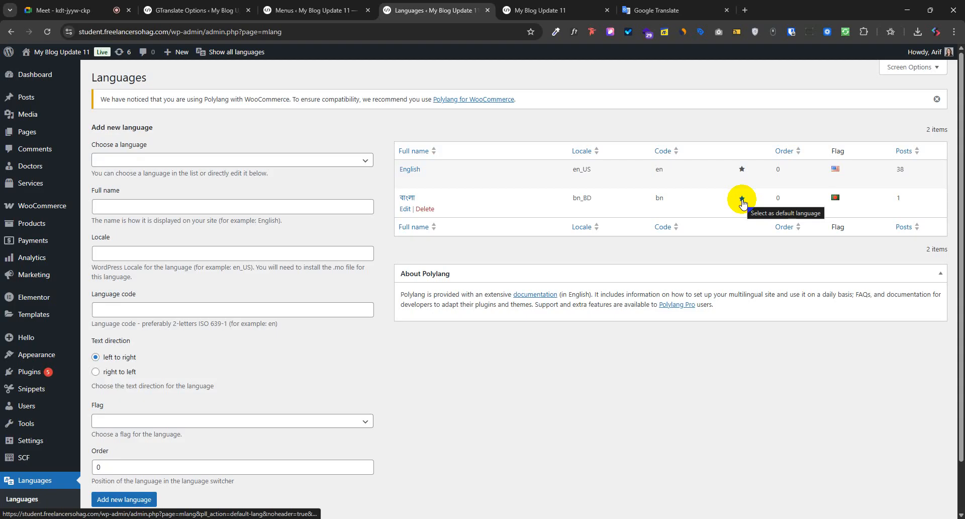
# - Compare the languages list and its default language marker with the text on the live home page
pyautogui.click(538, 10)
pyautogui.click(495, 7)
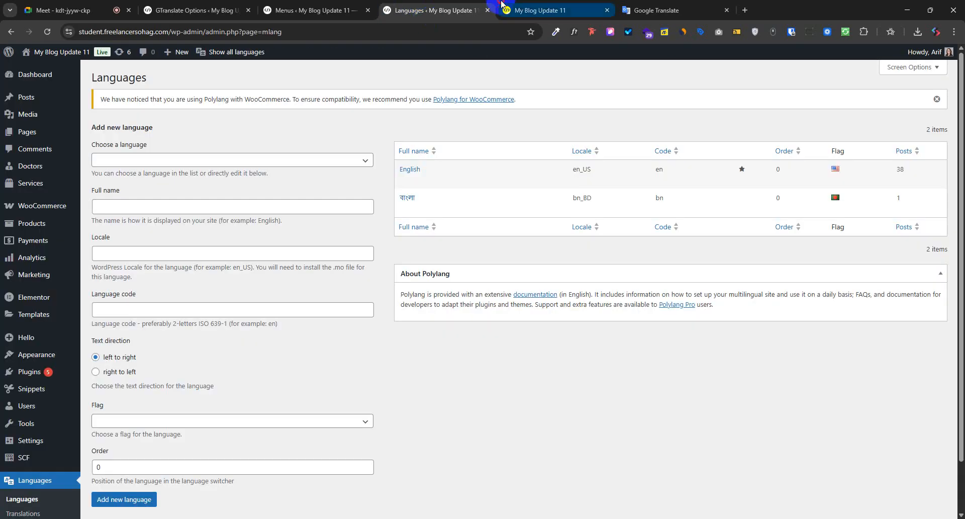
pyautogui.click(502, 6)
pyautogui.moveTo(424, 111); pyautogui.dragTo(543, 152)
pyautogui.click(428, 9)
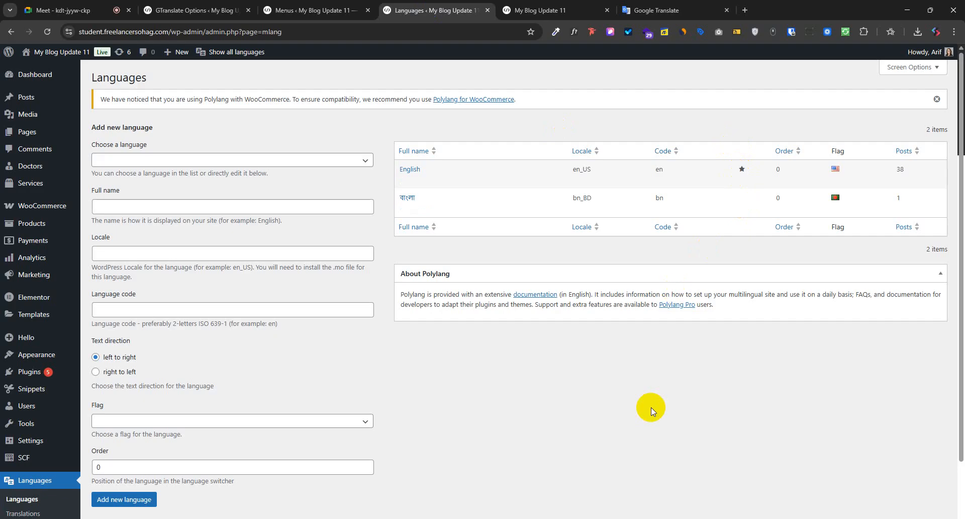
pyautogui.click(538, 11)
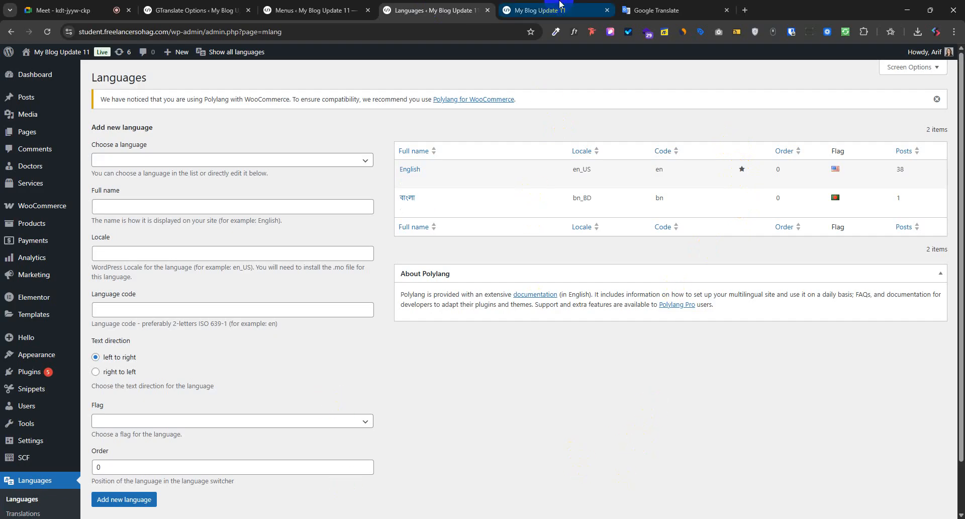
pyautogui.moveTo(675, 138); pyautogui.dragTo(617, 119)
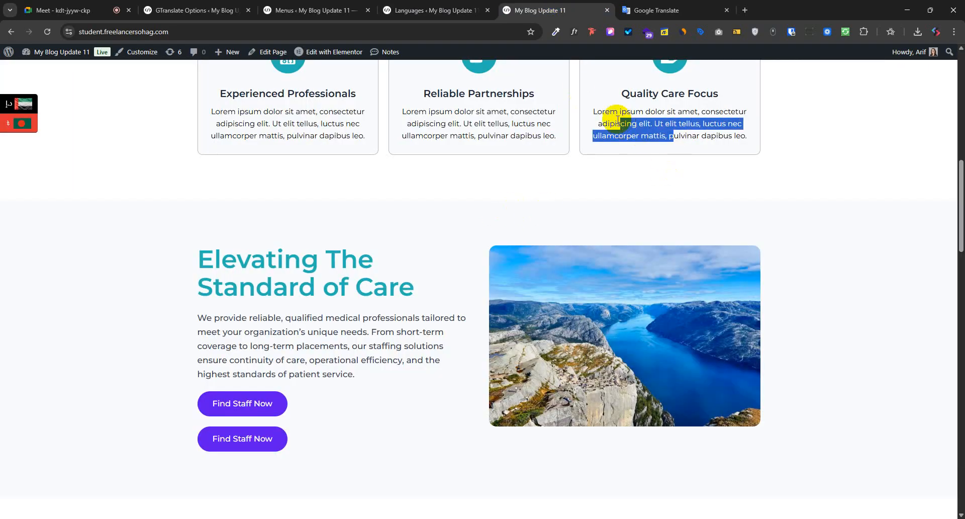
pyautogui.click(432, 14)
pyautogui.click(536, 10)
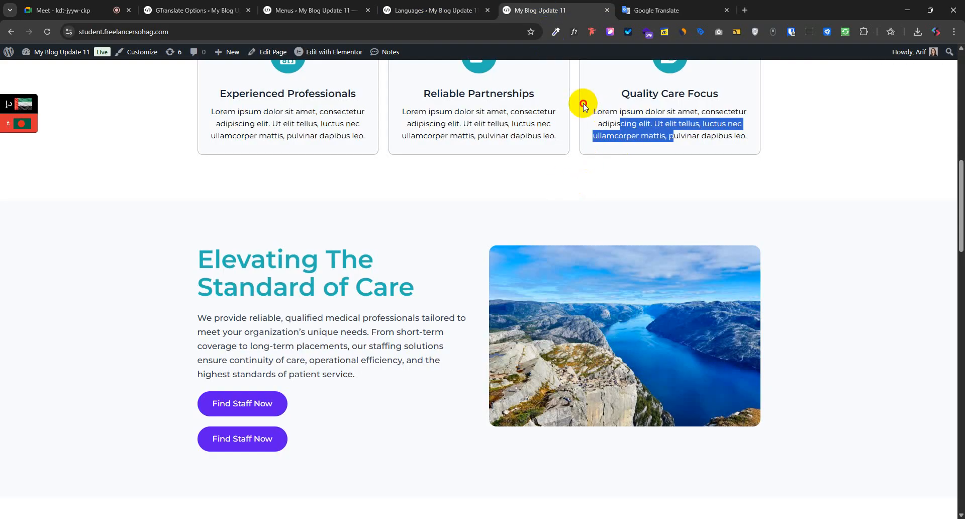
pyautogui.moveTo(584, 104); pyautogui.dragTo(653, 128)
pyautogui.click(467, 4)
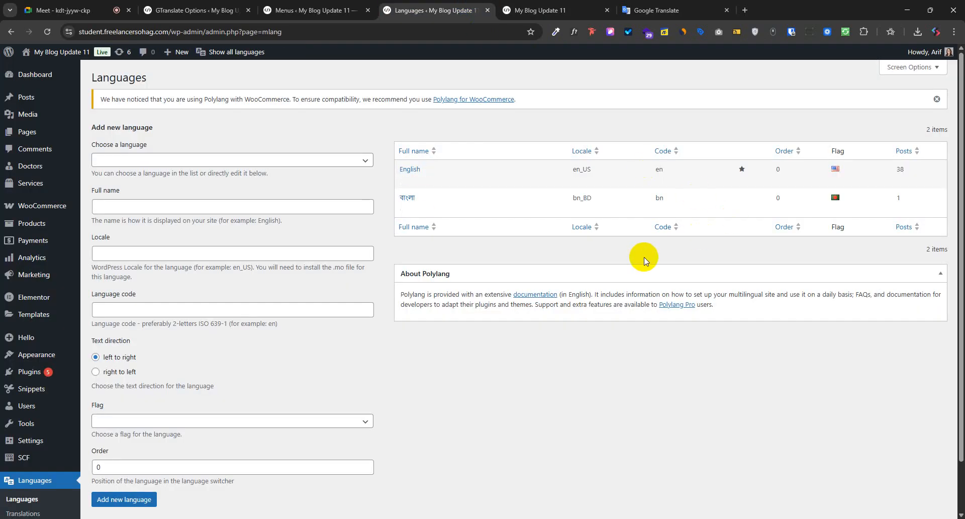
# - Open the list of all pages and examine the English and Bengali translation columns for each page
pyautogui.moveTo(26, 133)
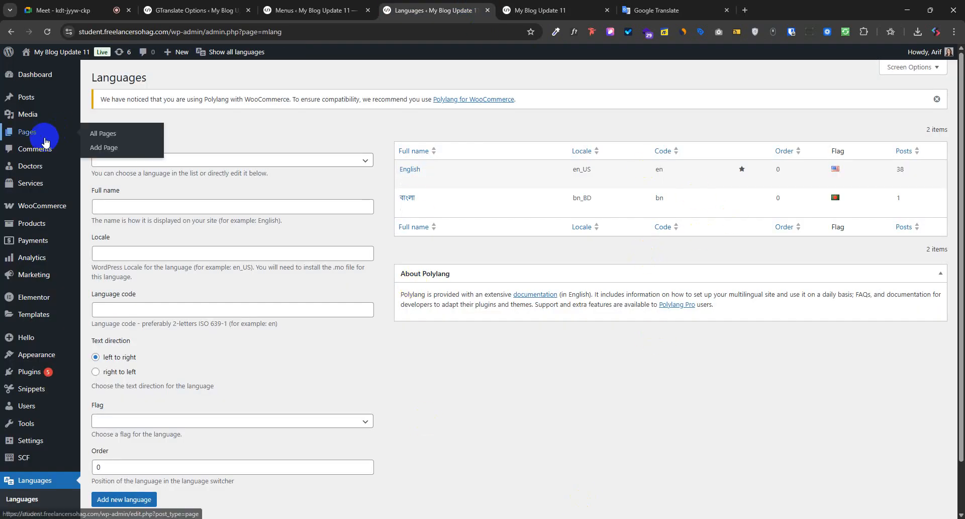
pyautogui.click(106, 132)
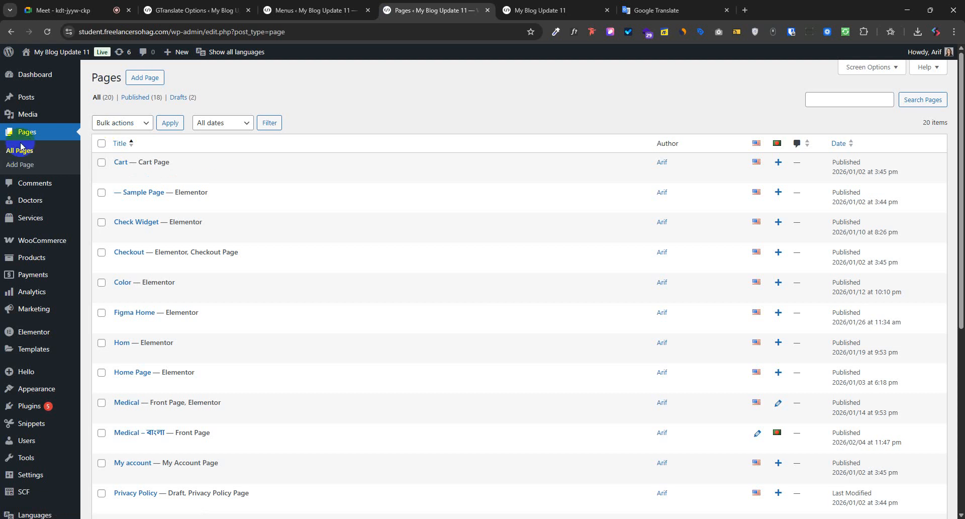
pyautogui.scroll(-6, 242, 162)
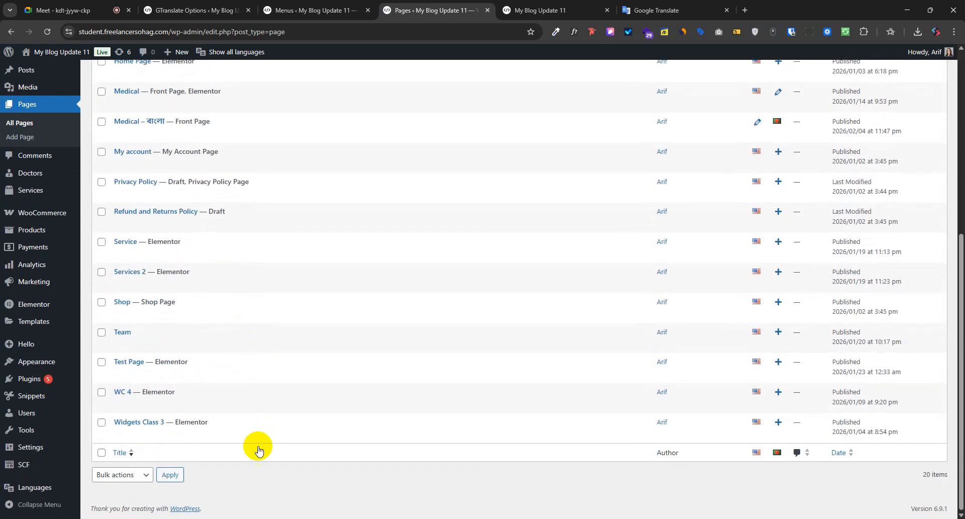
pyautogui.scroll(6, 258, 449)
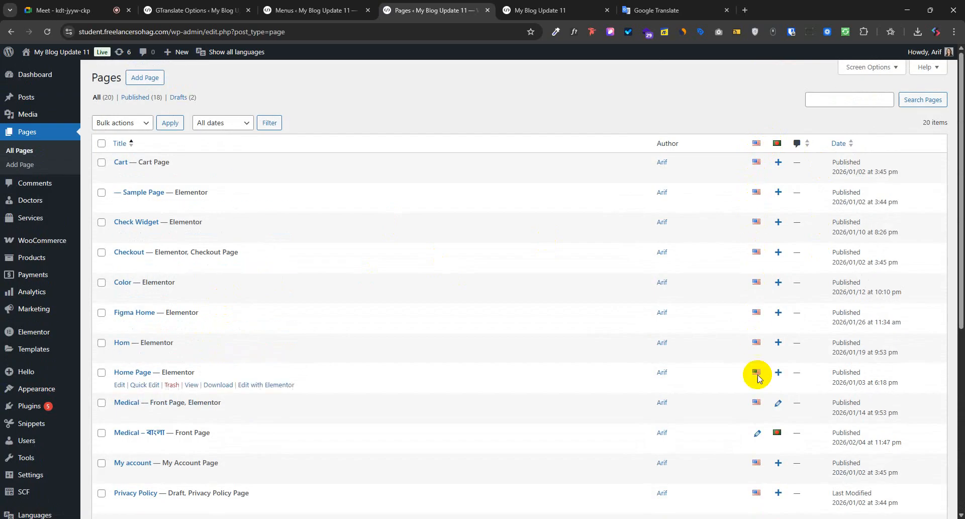
pyautogui.scroll(-6, 758, 378)
pyautogui.scroll(2, 754, 443)
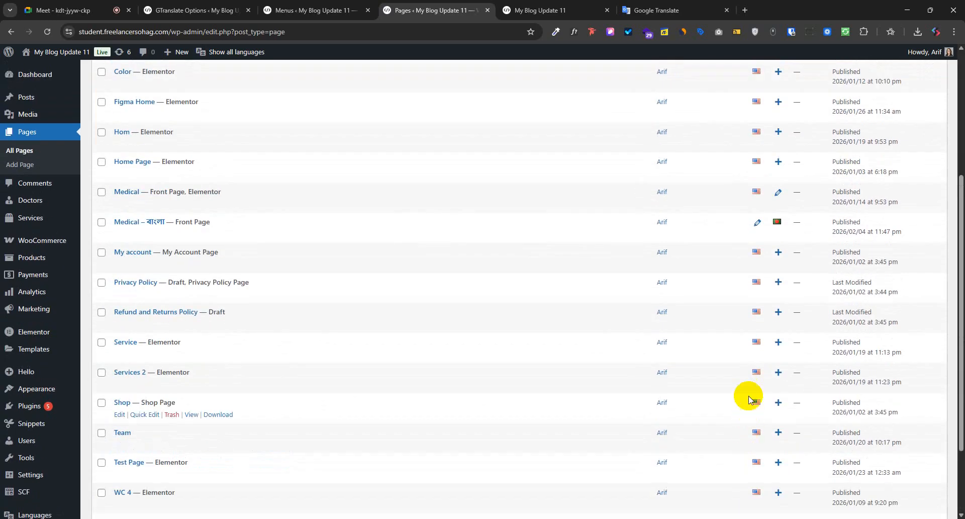
pyautogui.scroll(4, 749, 399)
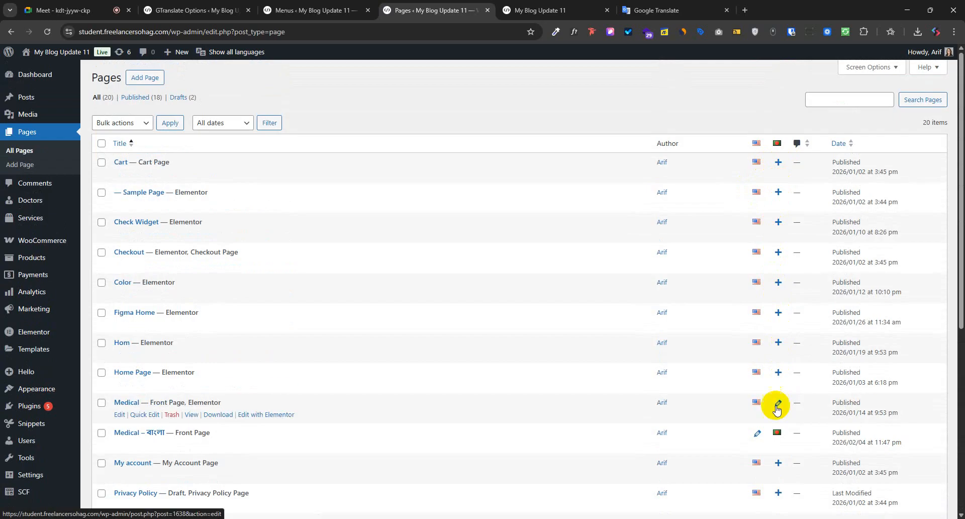
pyautogui.scroll(-6, 779, 417)
pyautogui.scroll(5, 779, 434)
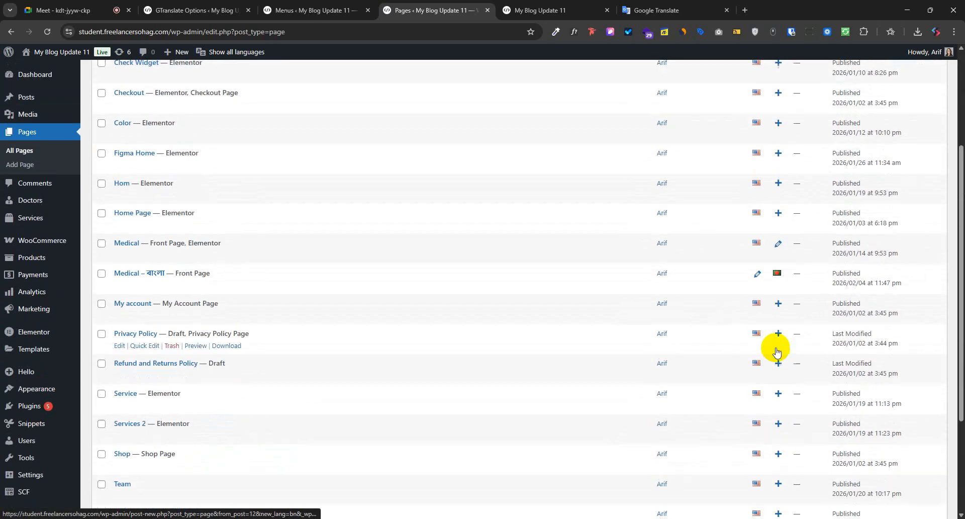
pyautogui.scroll(-1, 637, 425)
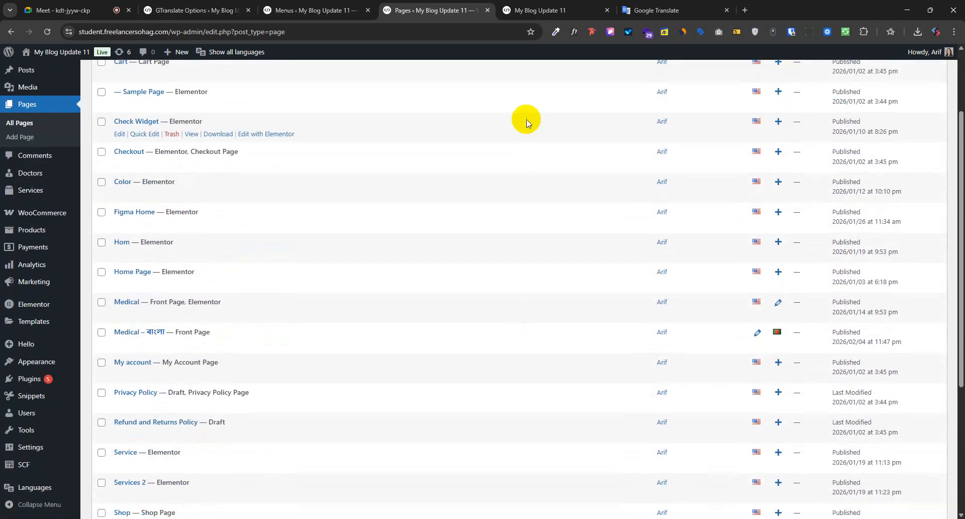
# - Check which page serves as the home page by viewing its edit screen in a separate tab, and return to the pages list
pyautogui.hotkey('ctrl', 'Tab')
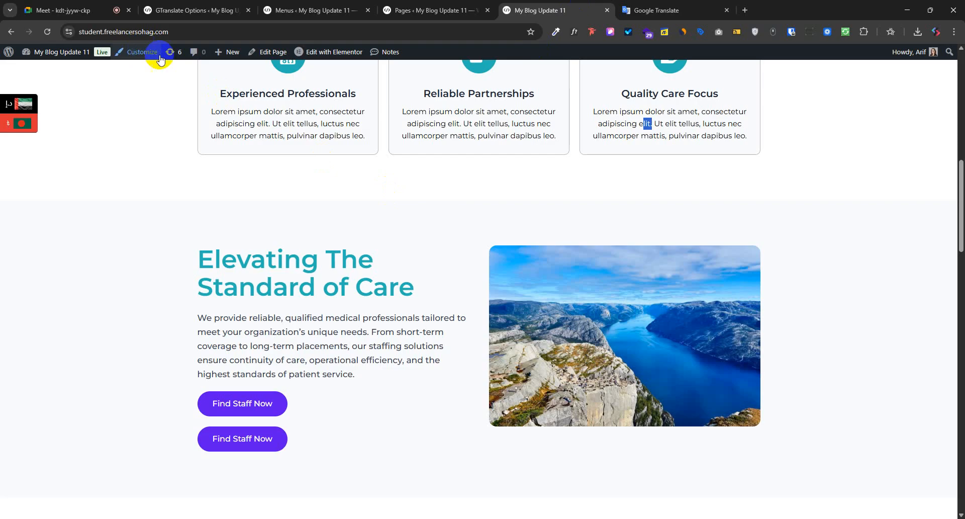
pyautogui.middleClick(271, 52)
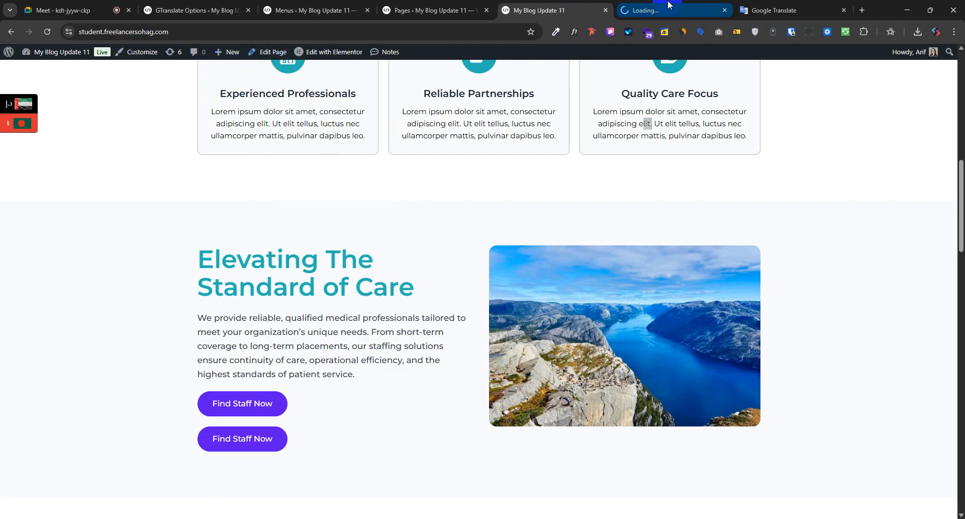
pyautogui.click(643, 10)
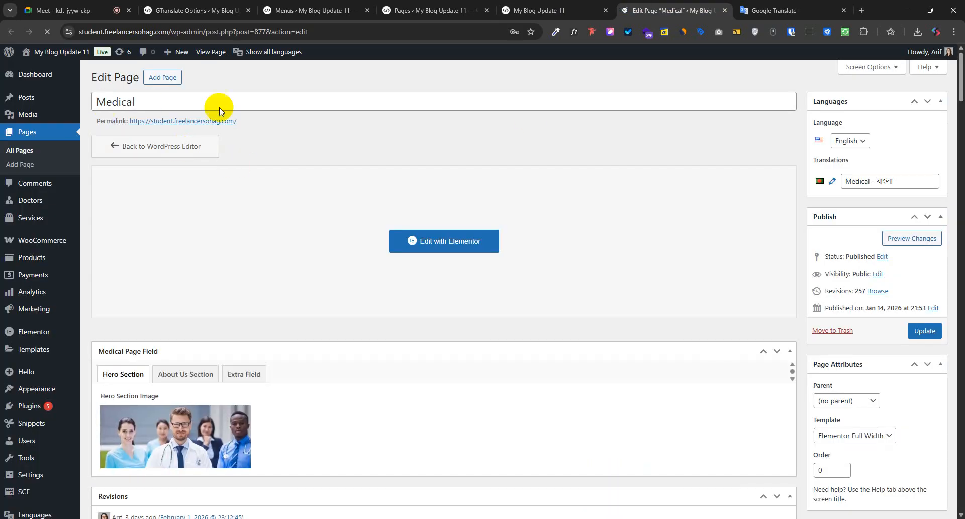
pyautogui.click(724, 10)
pyautogui.click(408, 4)
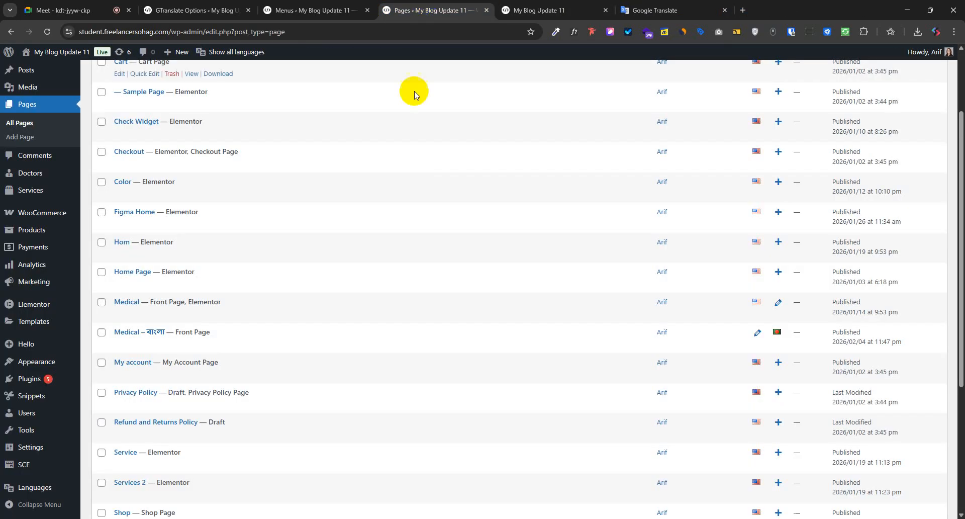
# - Open the Bengali homepage "Medical - বাংলা" for editing and launch it in Elementor
pyautogui.scroll(-3, 414, 287)
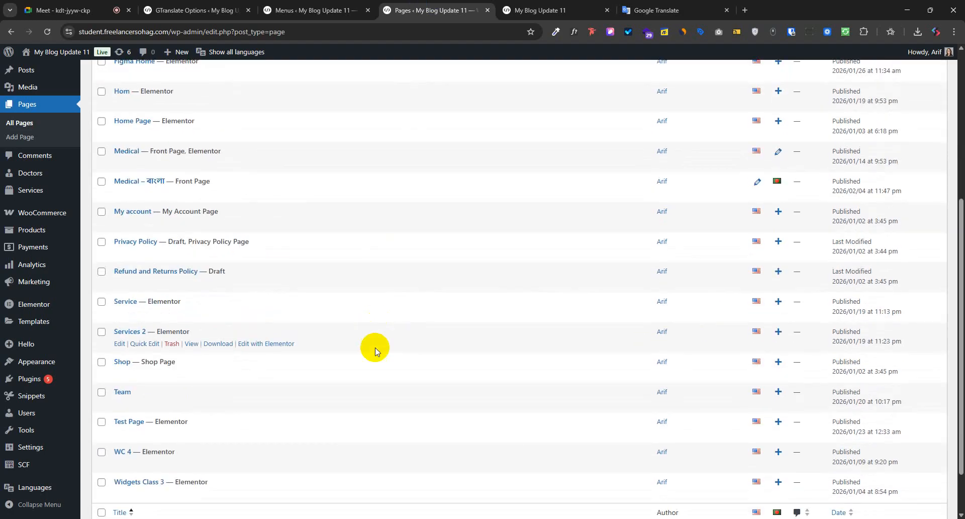
pyautogui.scroll(1, 375, 347)
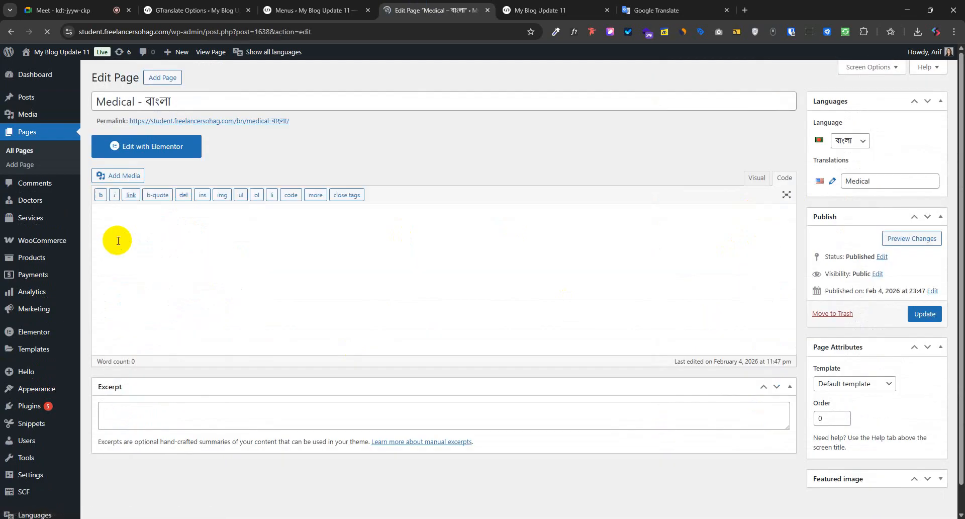
pyautogui.click(161, 152)
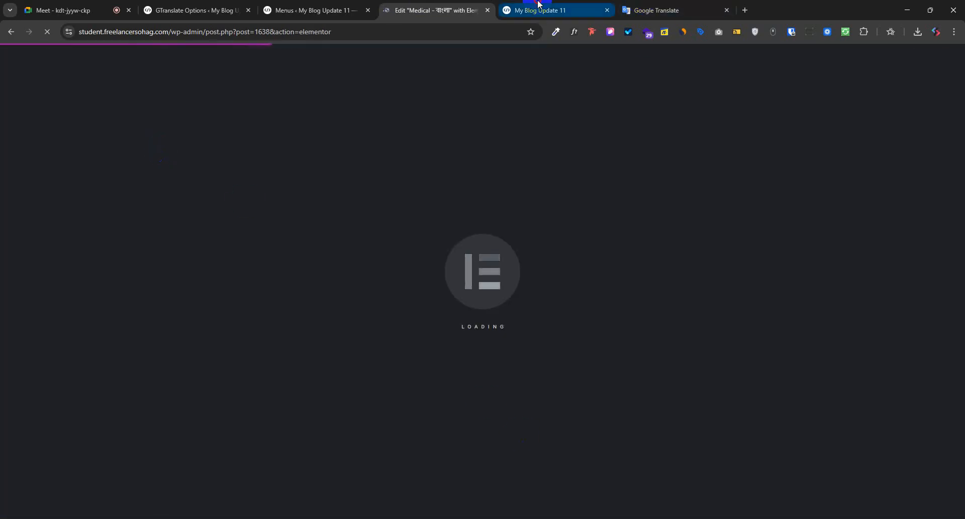
# - Open the English home page in Elementor in a new tab and place that tab beside the Bengali page's editor
pyautogui.click(538, 4)
pyautogui.scroll(3, 474, 254)
pyautogui.rightClick(316, 51)
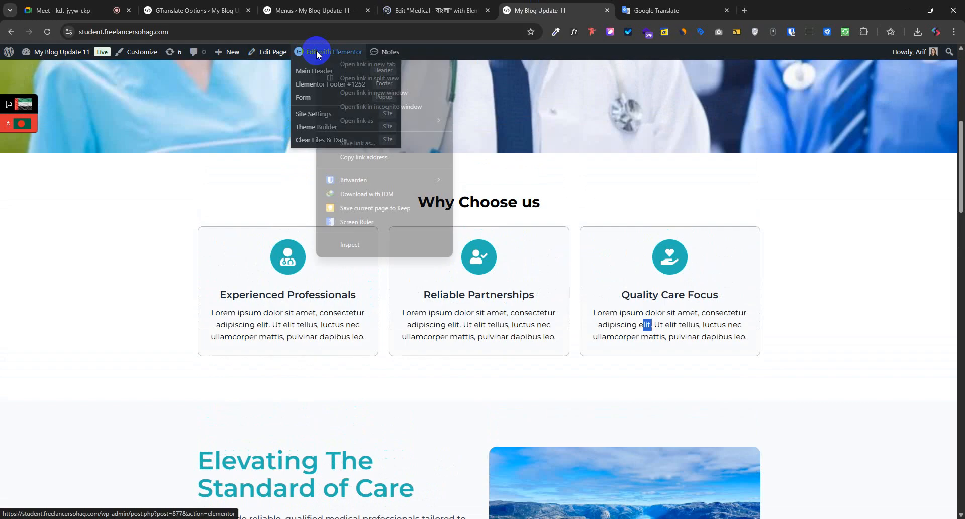
pyautogui.click(367, 64)
pyautogui.moveTo(653, 9); pyautogui.dragTo(568, 8)
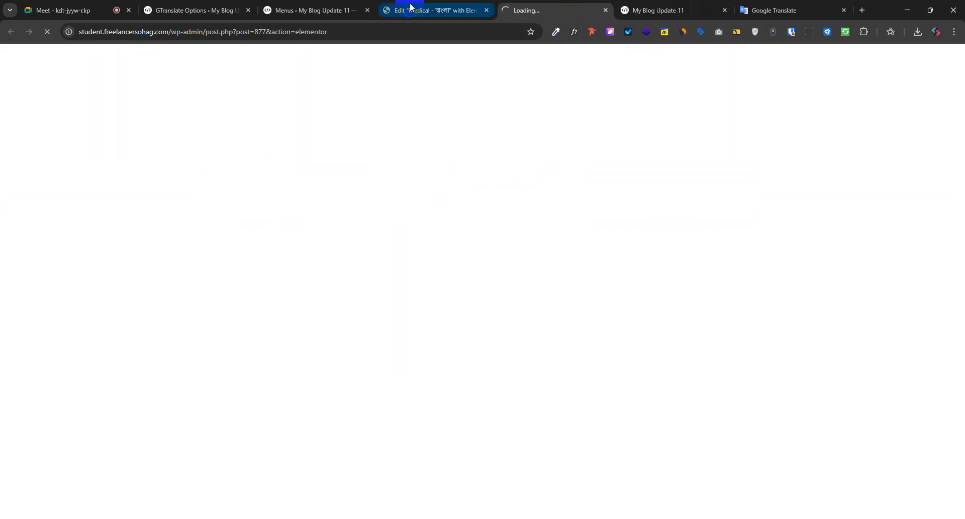
pyautogui.click(410, 7)
pyautogui.click(564, 9)
pyautogui.click(451, 6)
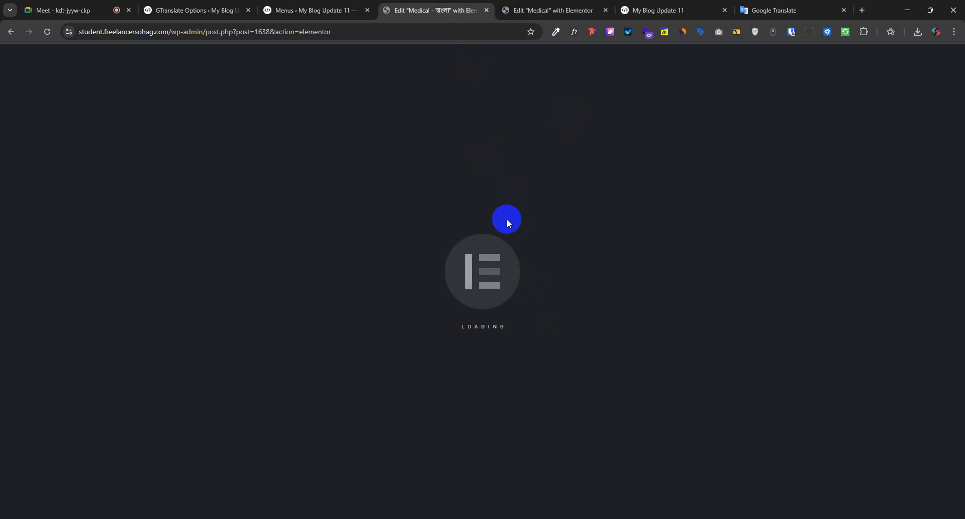
pyautogui.click(511, 9)
pyautogui.click(414, 9)
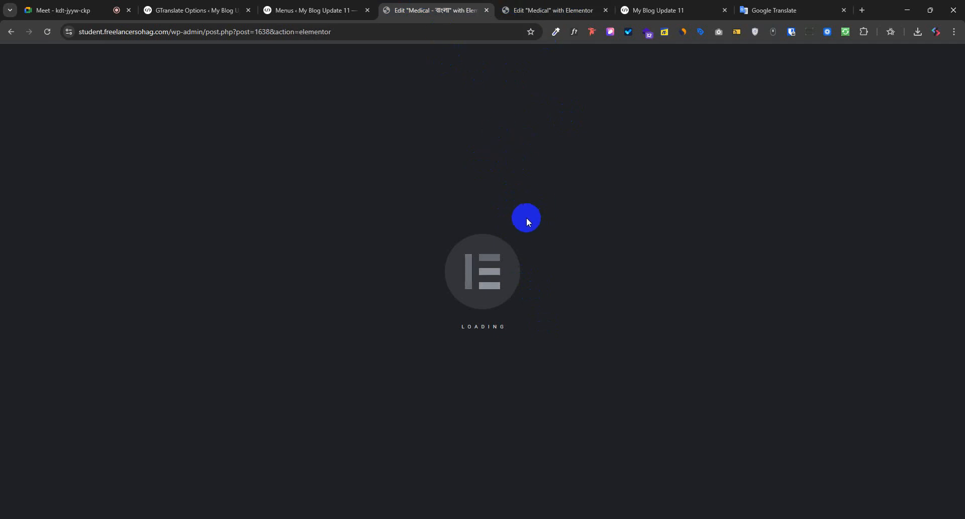
# - Copy the hero image container from the English Medical page in its Elementor editor
pyautogui.click(521, 9)
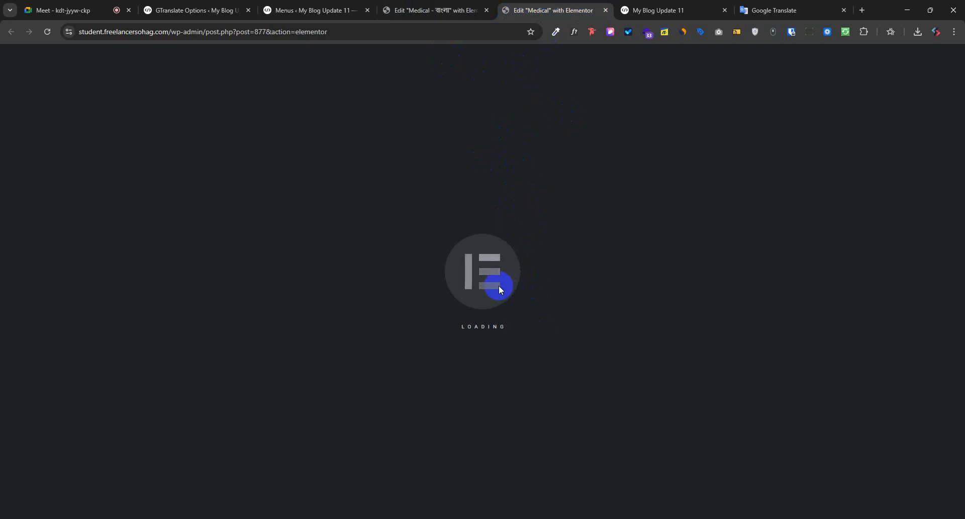
pyautogui.scroll(-4, 556, 308)
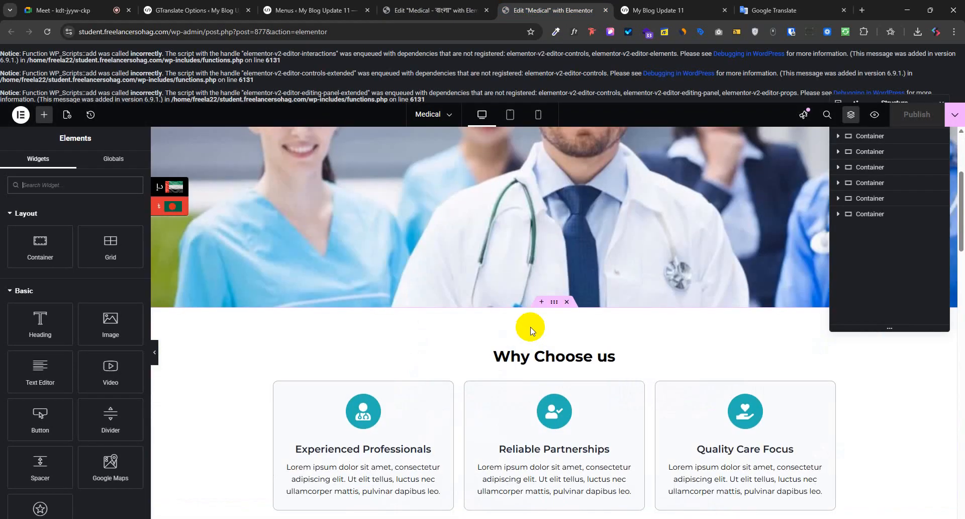
pyautogui.scroll(4, 528, 317)
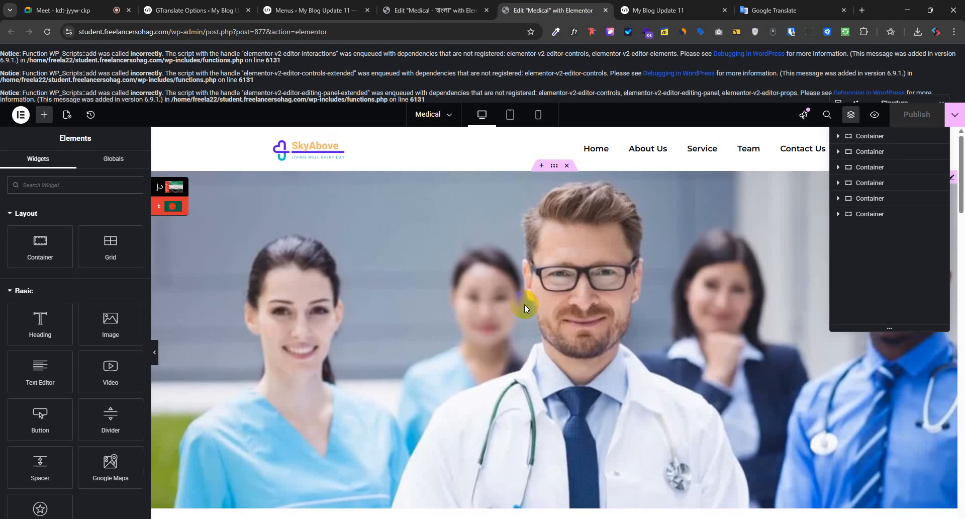
pyautogui.rightClick(555, 173)
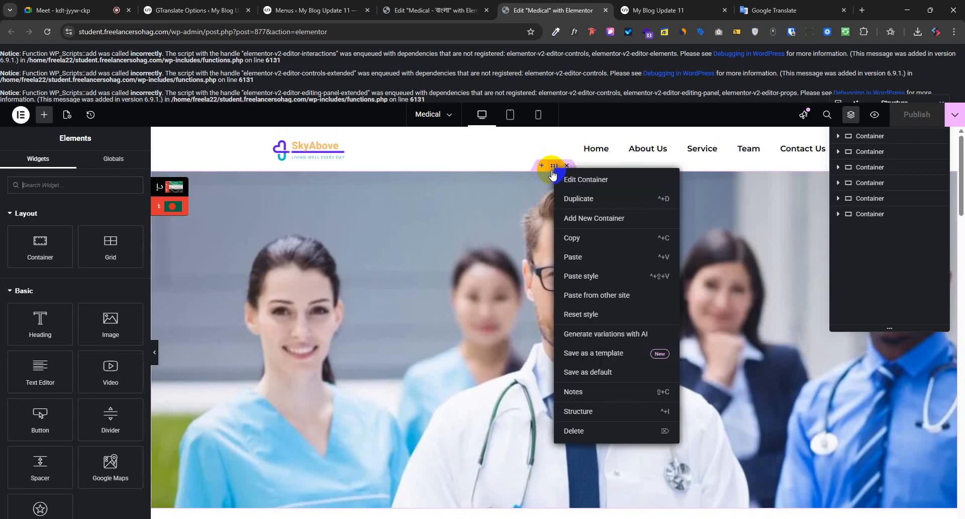
pyautogui.click(577, 238)
# - Return to the Bengali page's Elementor editor and reload it in safe mode
pyautogui.click(452, 6)
pyautogui.click(502, 285)
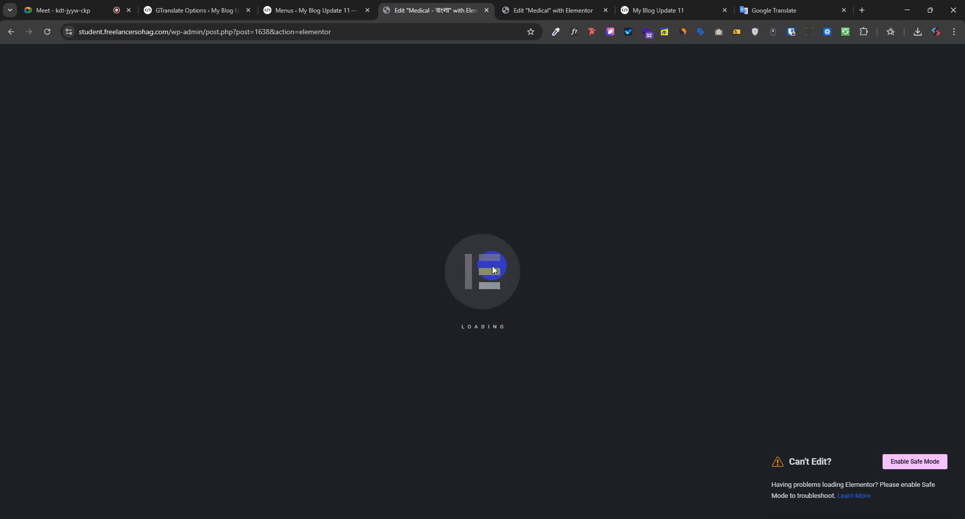
pyautogui.click(46, 32)
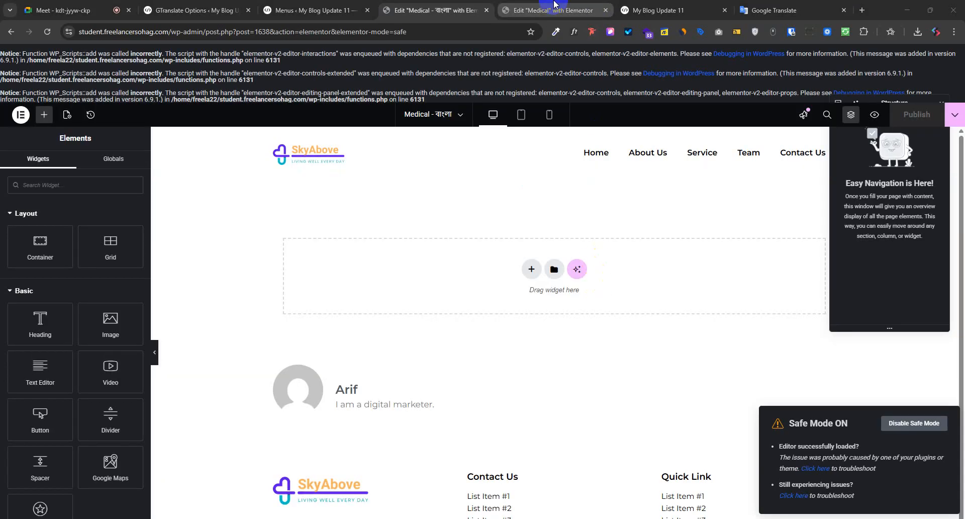
# - Revisit the hero container on the English page and paste its copy into the Bengali page's empty content area
pyautogui.click(555, 9)
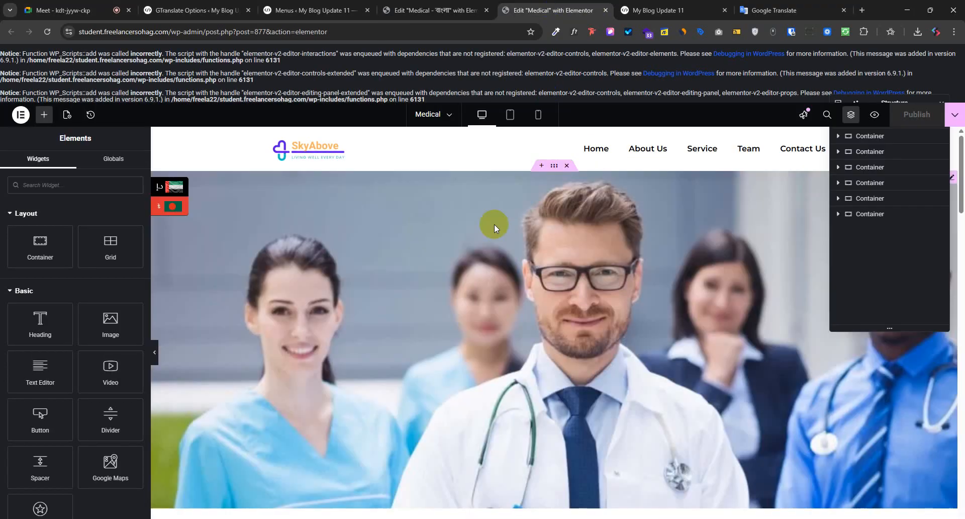
pyautogui.rightClick(553, 166)
pyautogui.click(518, 149)
pyautogui.click(430, 10)
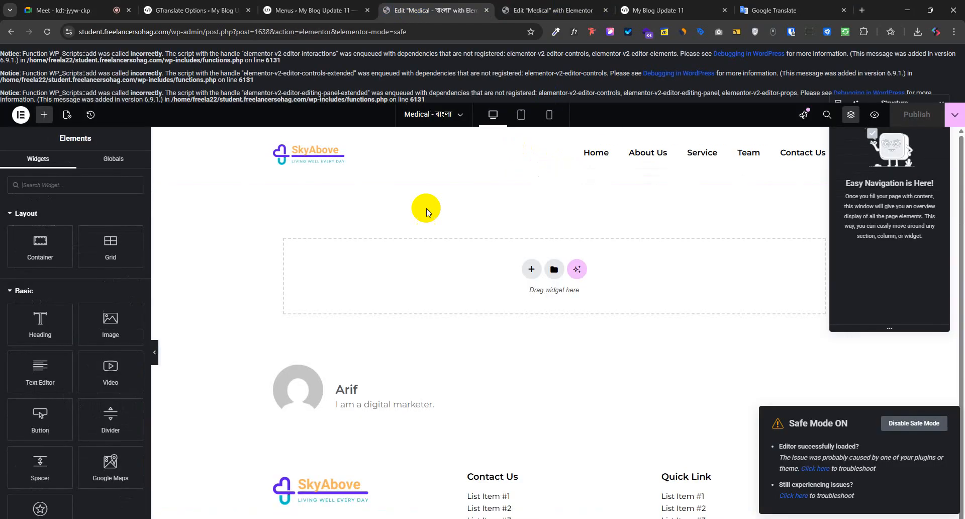
pyautogui.rightClick(377, 258)
pyautogui.click(388, 272)
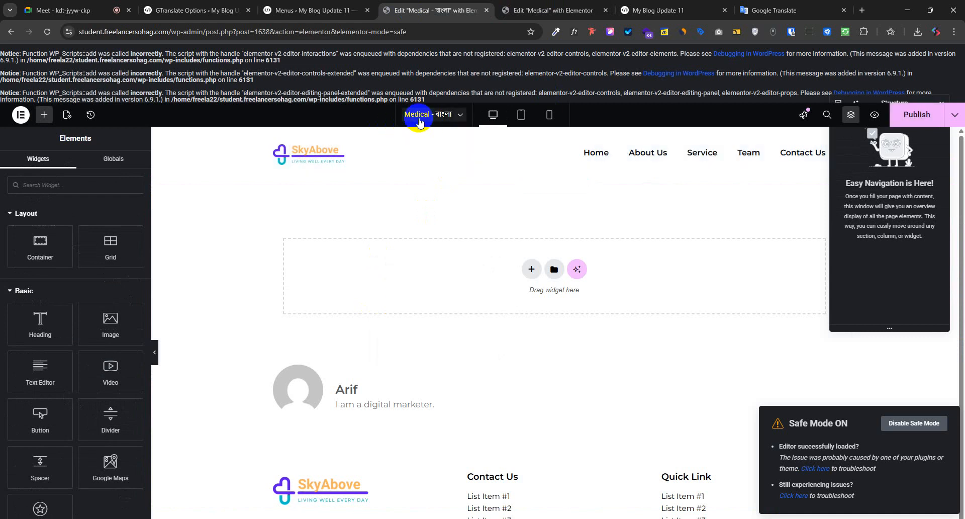
# - Copy the English hero container again and paste it a second time into the Bengali page
pyautogui.click(65, 114)
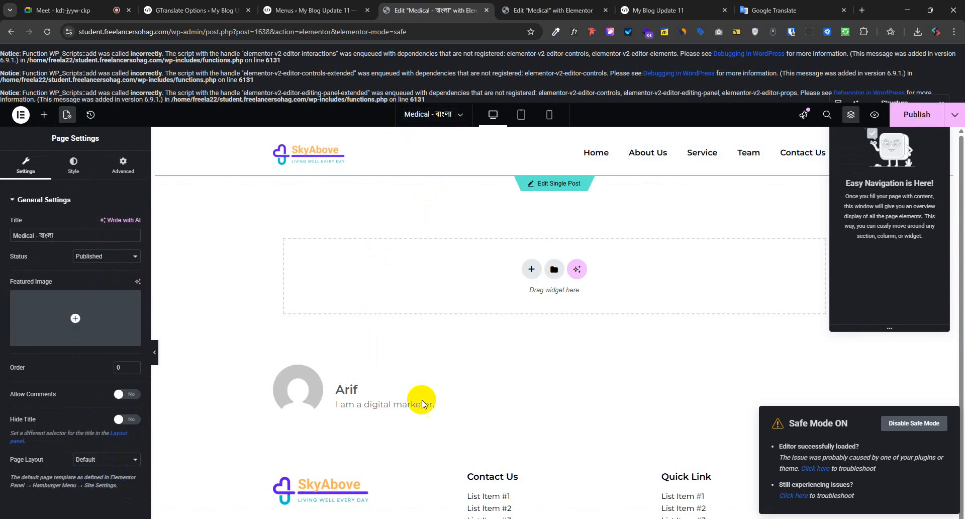
pyautogui.hotkey('ctrl', 'Tab')
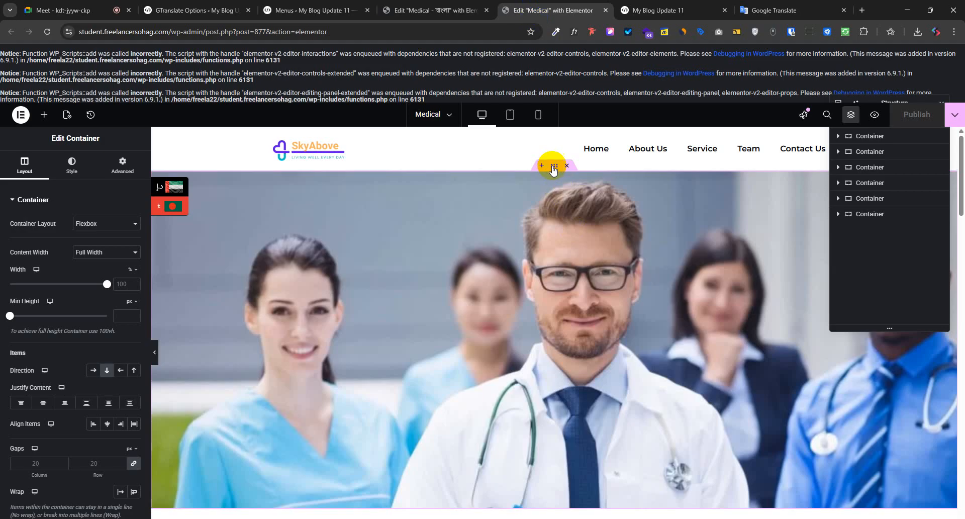
pyautogui.rightClick(553, 169)
pyautogui.click(575, 239)
pyautogui.hotkey('ctrl', 'shift', 'Tab')
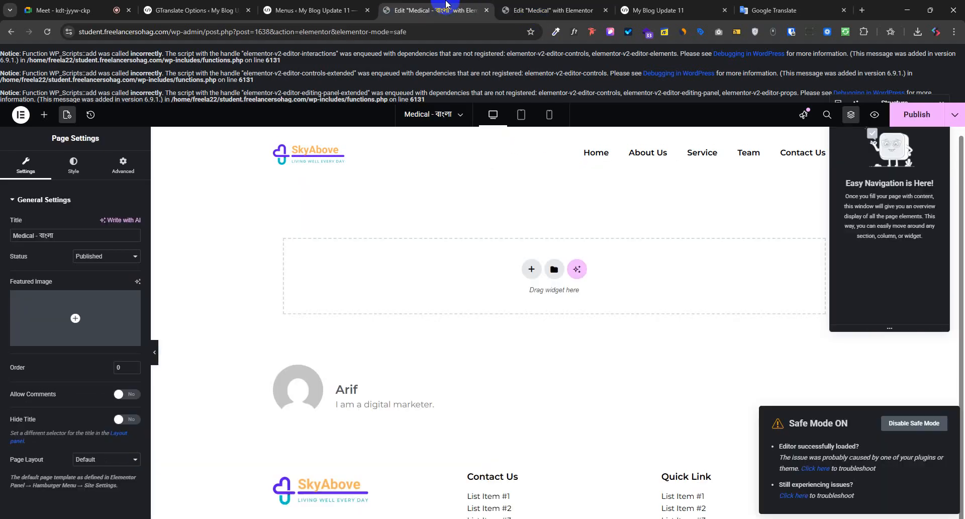
pyautogui.rightClick(407, 267)
pyautogui.click(437, 278)
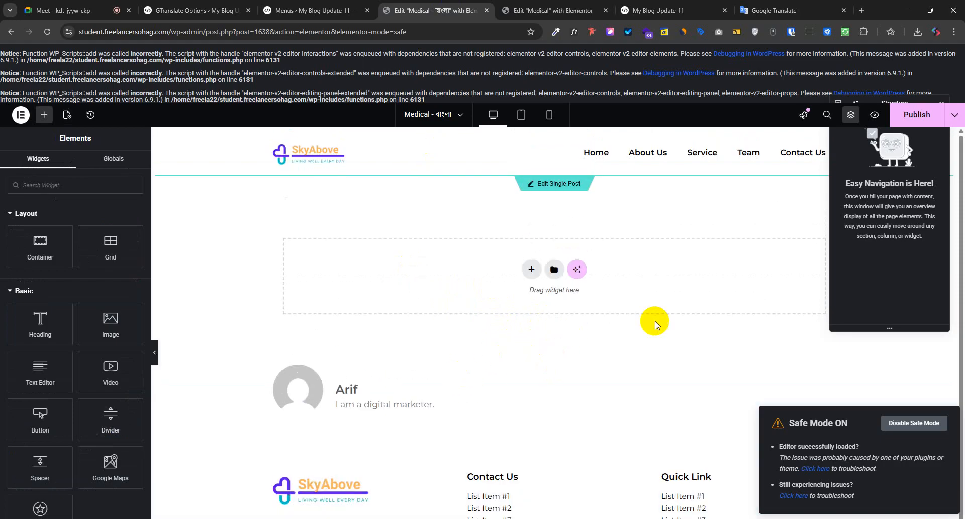
# - Set the Bengali page's layout to Elementor Full Width in its page settings
pyautogui.click(67, 115)
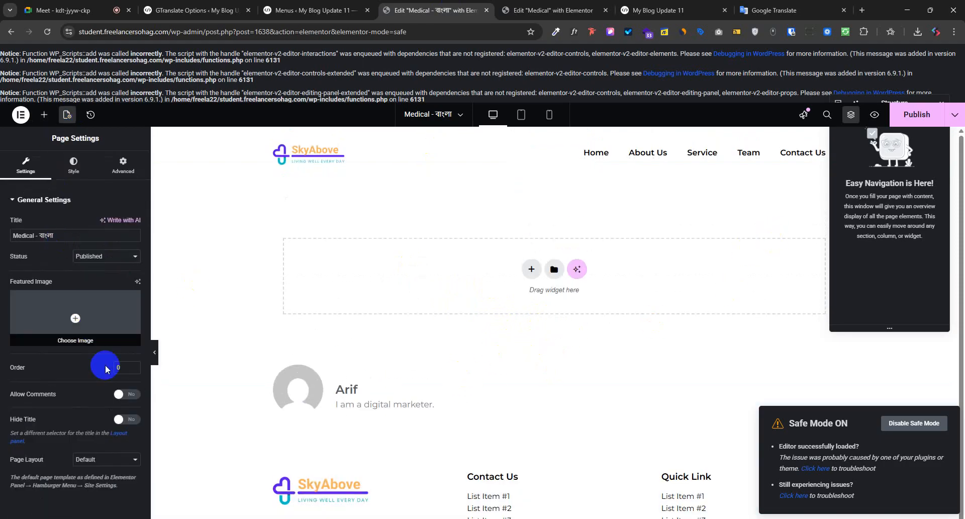
pyautogui.click(92, 460)
pyautogui.click(103, 490)
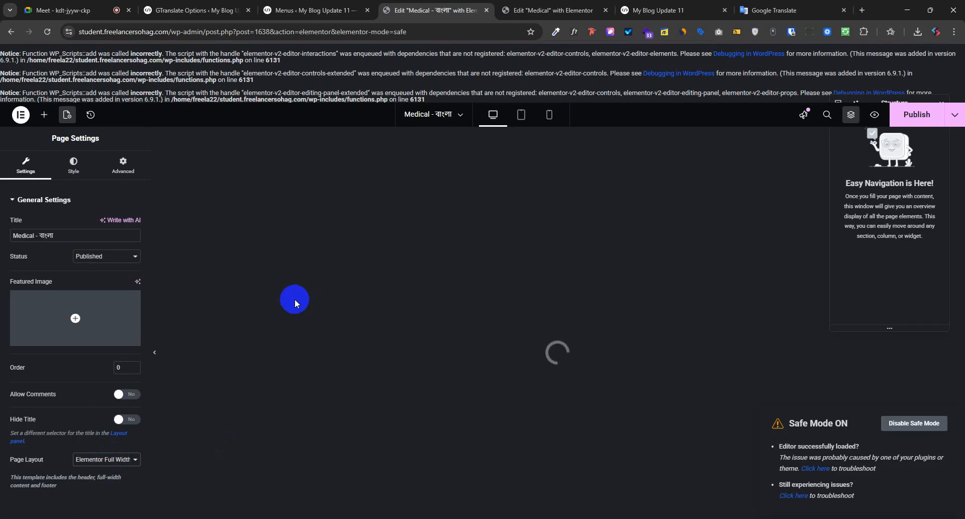
# - Copy the first container in the English page's structure and return to the Bengali page's editor
pyautogui.click(550, 10)
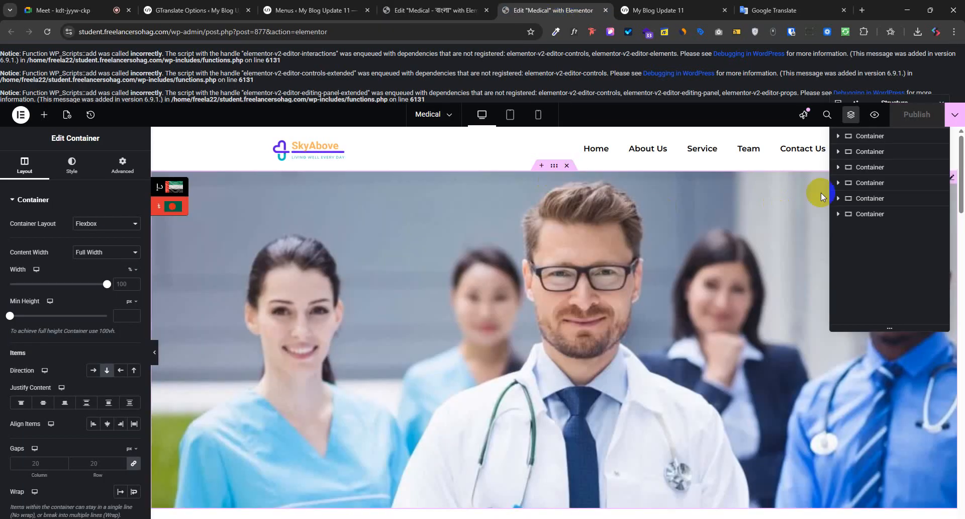
pyautogui.click(869, 137)
pyautogui.rightClick(867, 140)
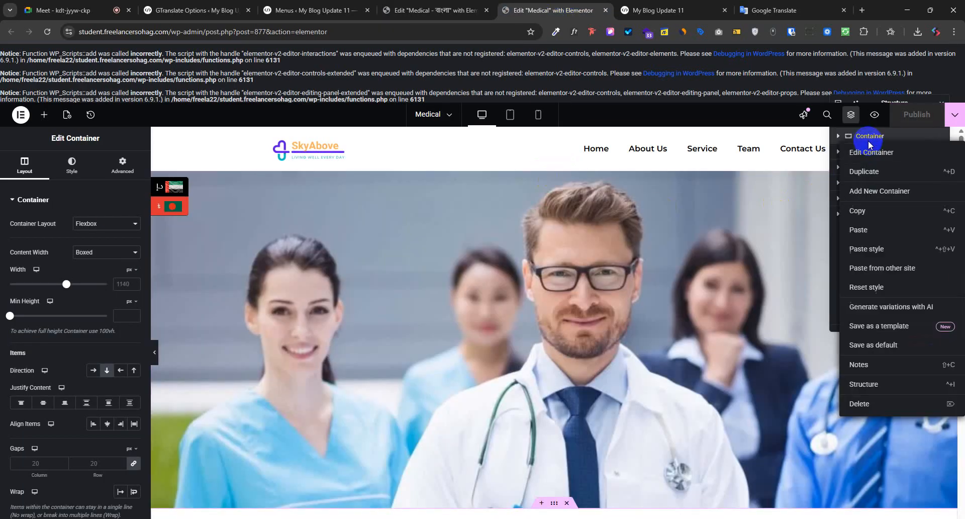
pyautogui.click(862, 210)
pyautogui.click(453, 10)
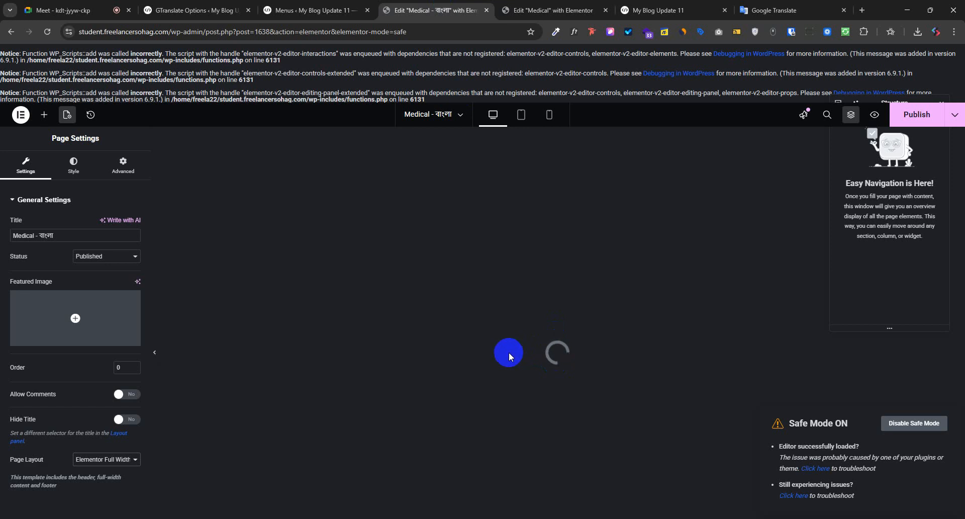
# - Move the Google Translate tab out of the current browser window
pyautogui.click(338, 10)
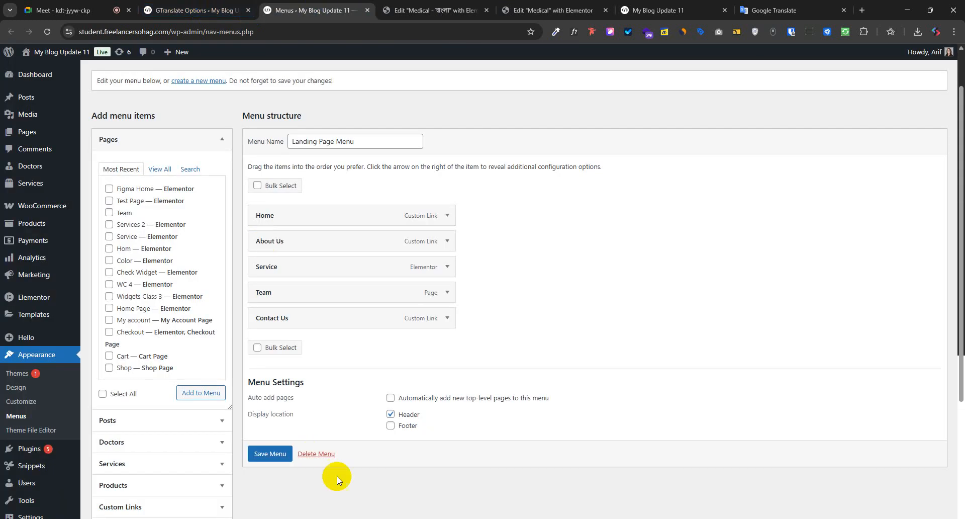
pyautogui.click(954, 31)
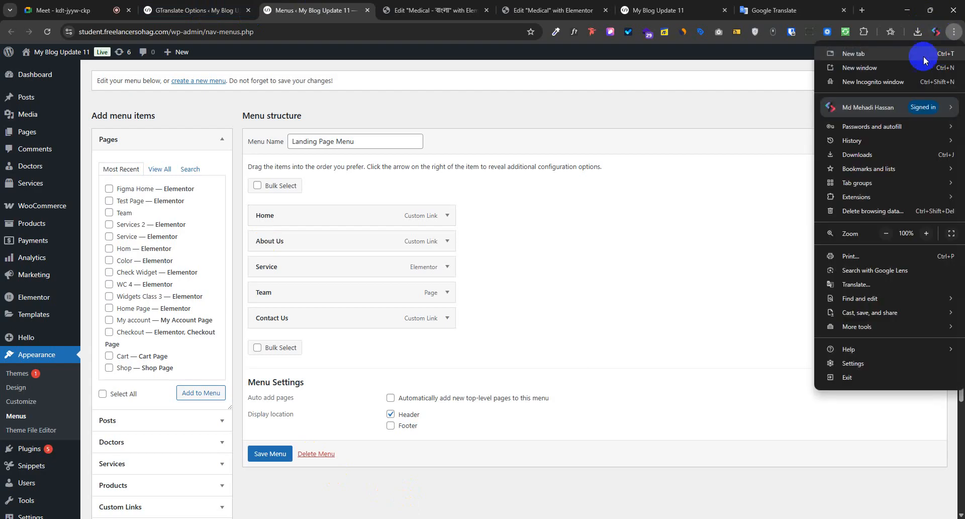
pyautogui.click(935, 32)
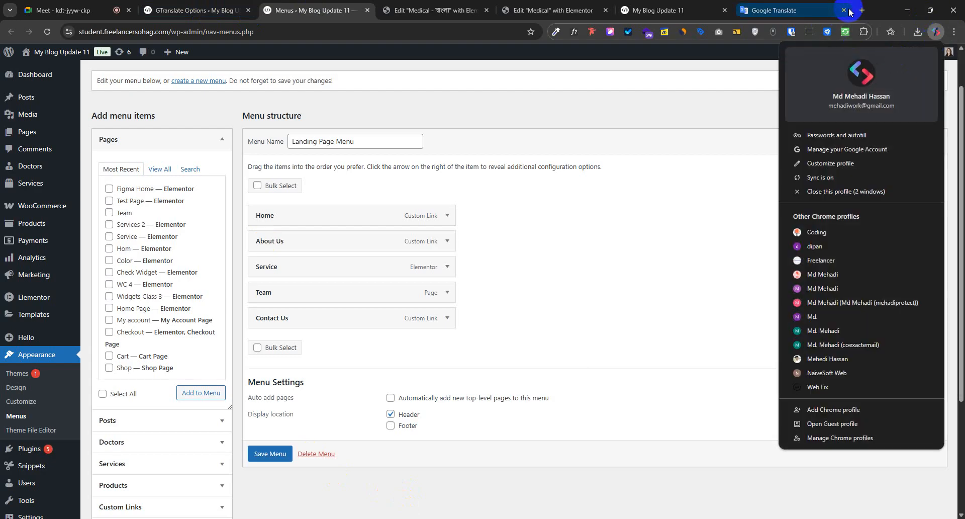
pyautogui.click(806, 14)
pyautogui.moveTo(805, 14); pyautogui.dragTo(0, 150)
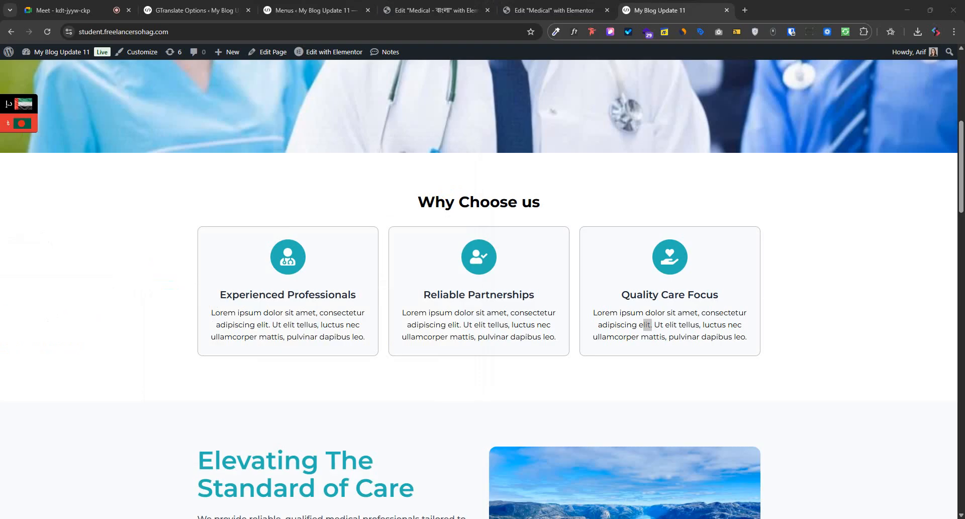
# - Publish the Bengali page and reload its Elementor editor
pyautogui.hotkey('ctrl', 'shift', 'Tab')
pyautogui.hotkey('ctrl', 'shift', 'Tab')
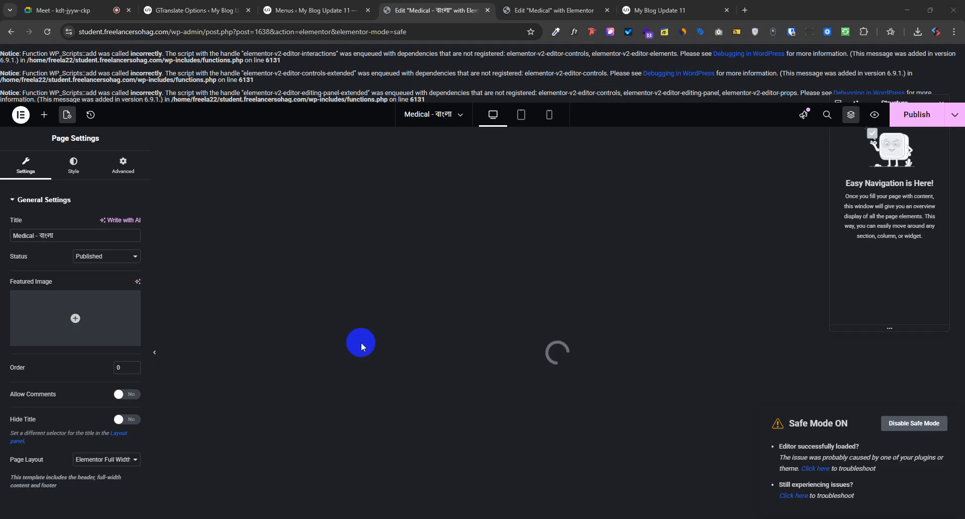
pyautogui.click(924, 117)
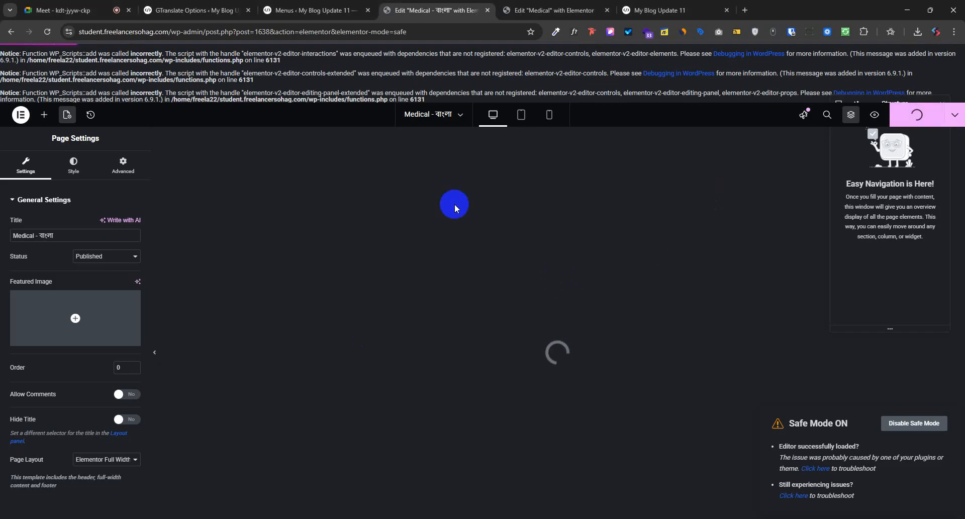
pyautogui.click(48, 32)
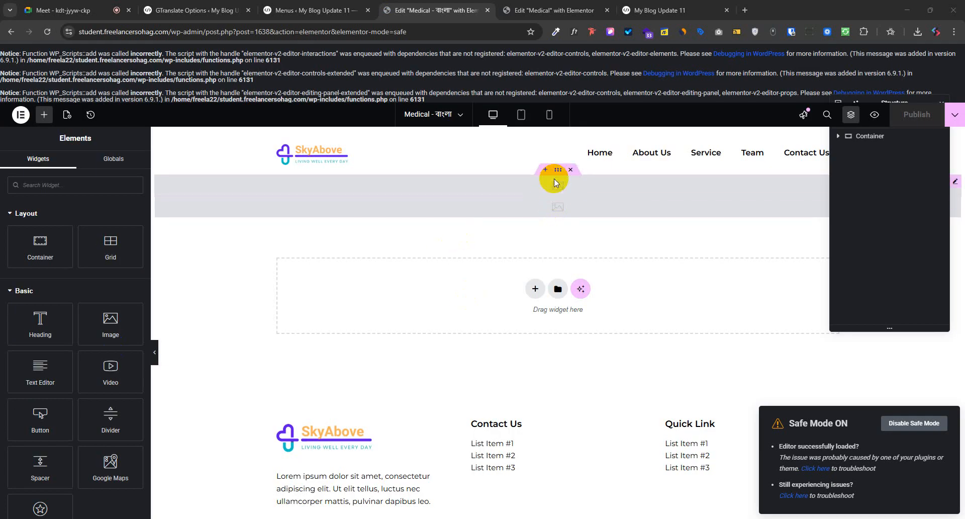
# - Select the first pasted image on the Bengali page, then reload the Bengali and English Elementor editors
pyautogui.click(552, 189)
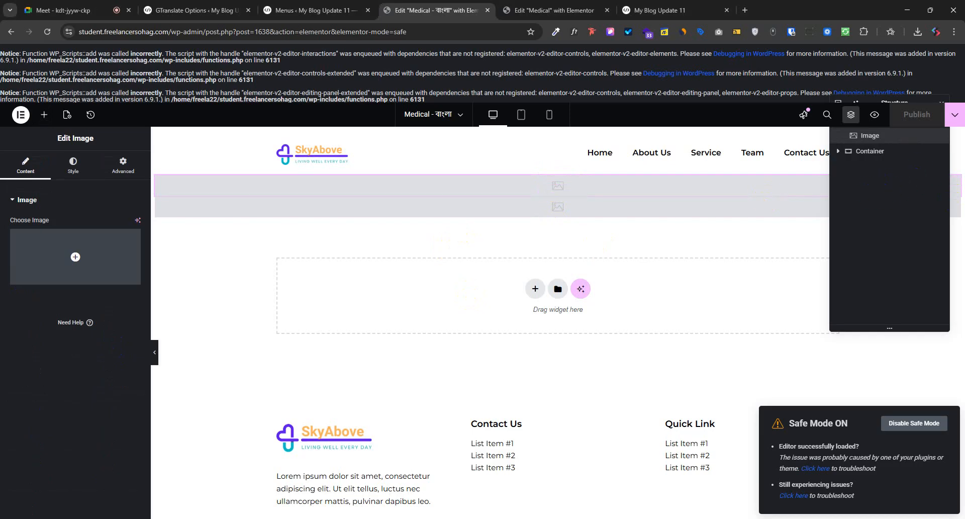
pyautogui.hotkey('alt', 'Tab')
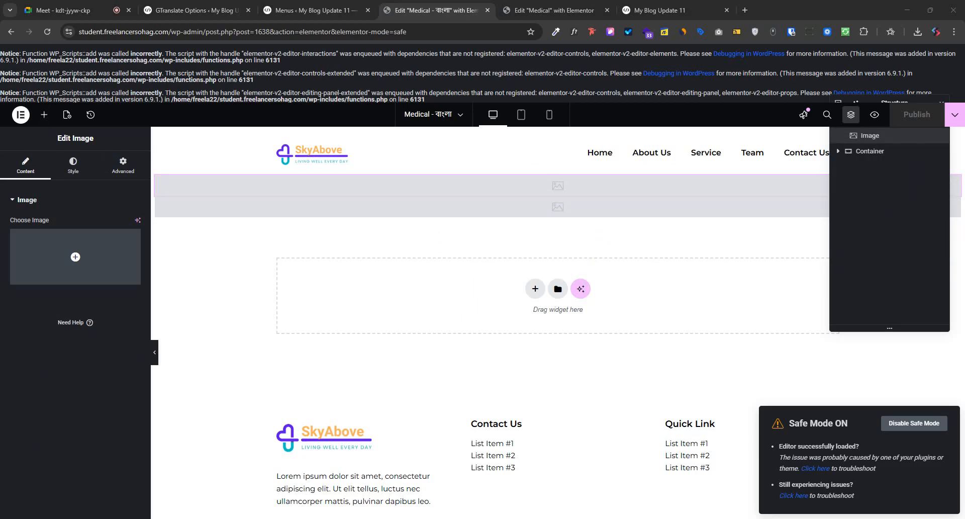
pyautogui.click(47, 31)
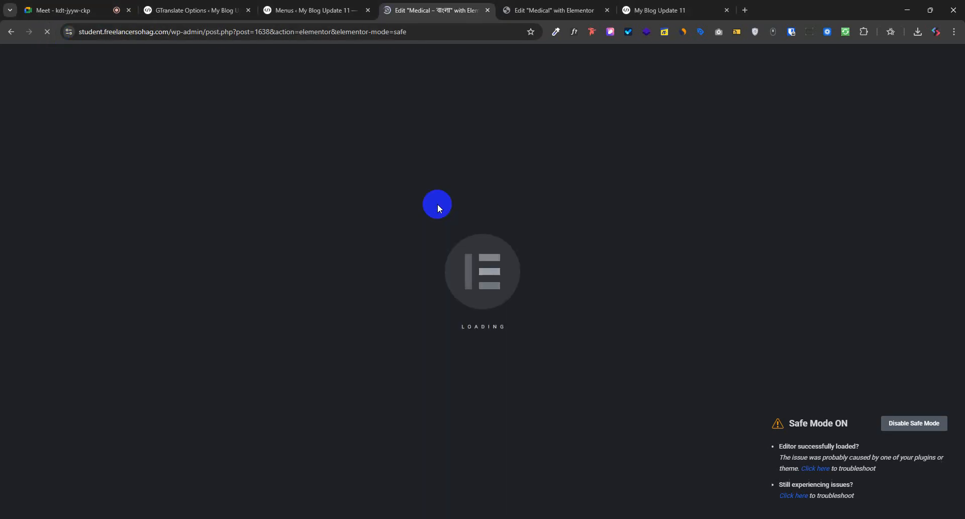
pyautogui.click(551, 10)
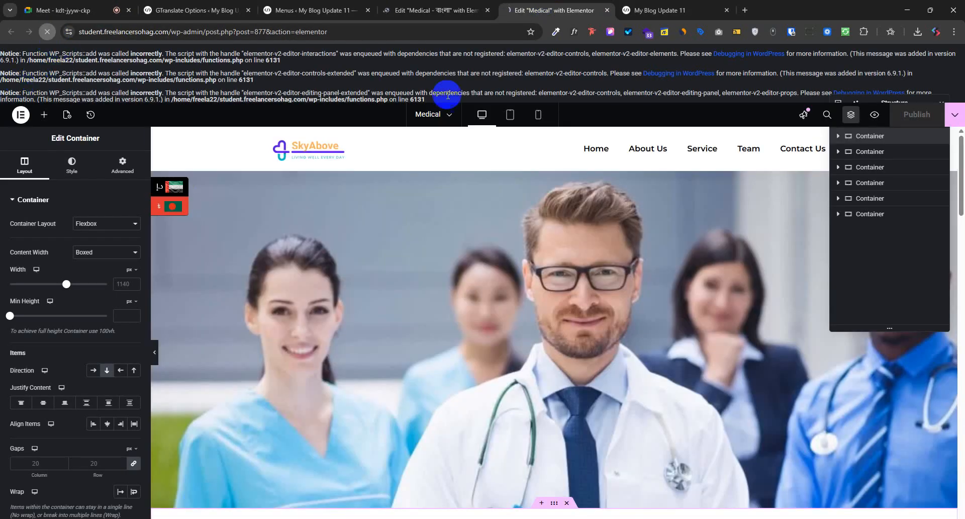
pyautogui.click(439, 9)
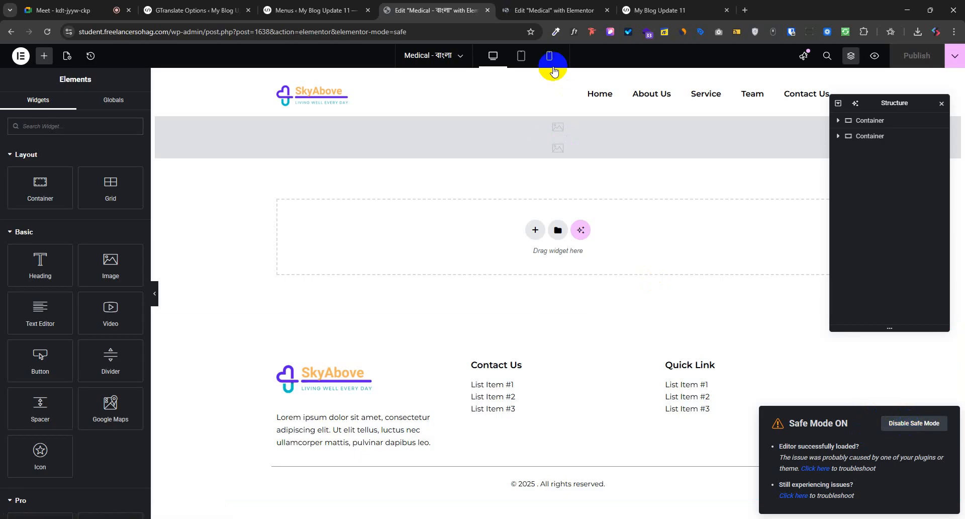
# - Look through the Bengali editor's widget list, reload the editor without safe mode, and return to the English page's editor
pyautogui.scroll(-15, 59, 322)
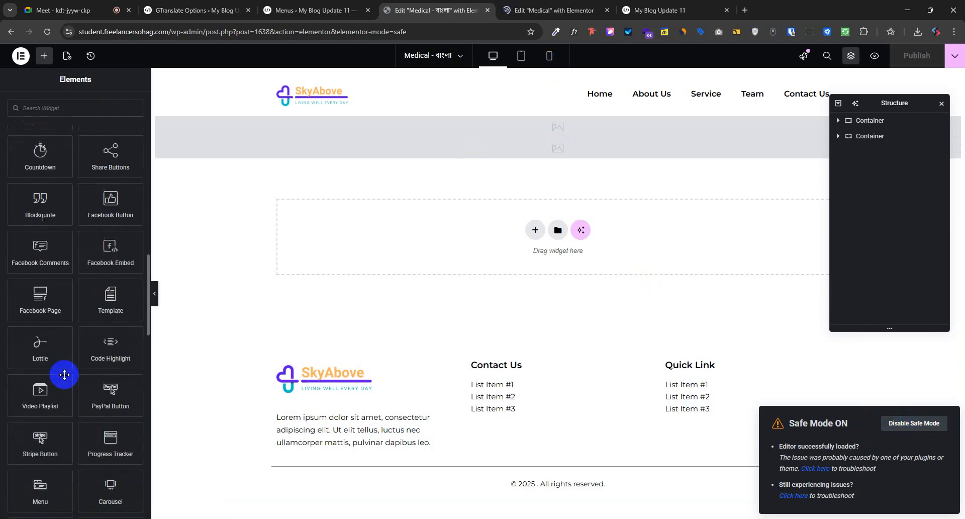
pyautogui.scroll(-7, 64, 375)
pyautogui.hotkey('ctrl', 'r')
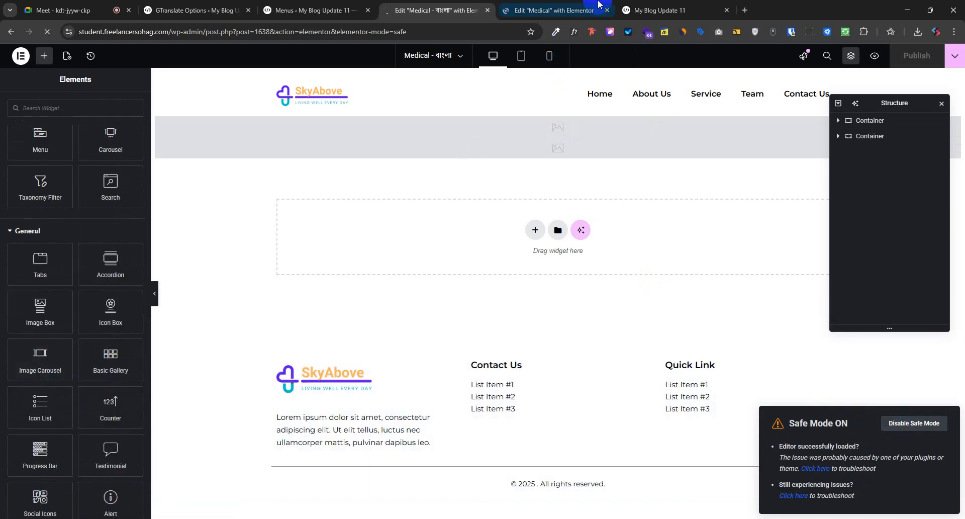
pyautogui.click(598, 4)
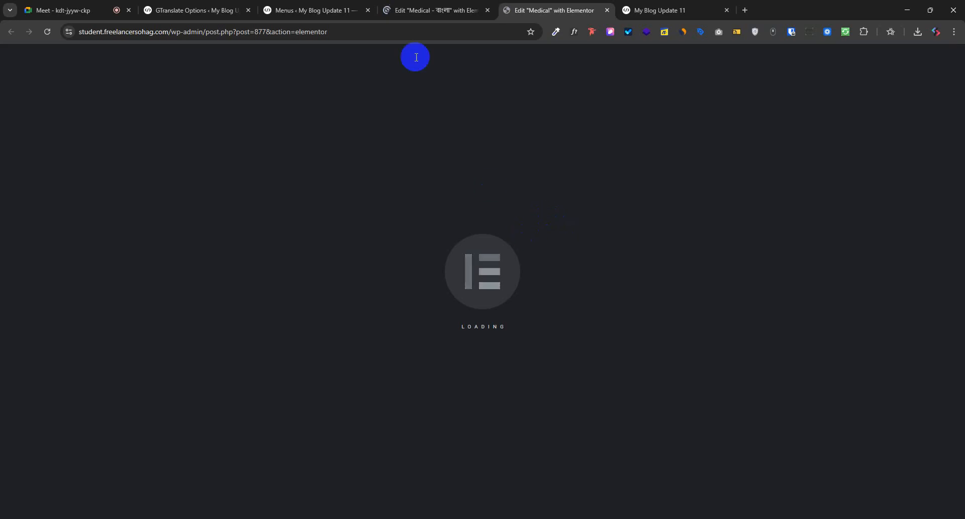
pyautogui.click(392, 9)
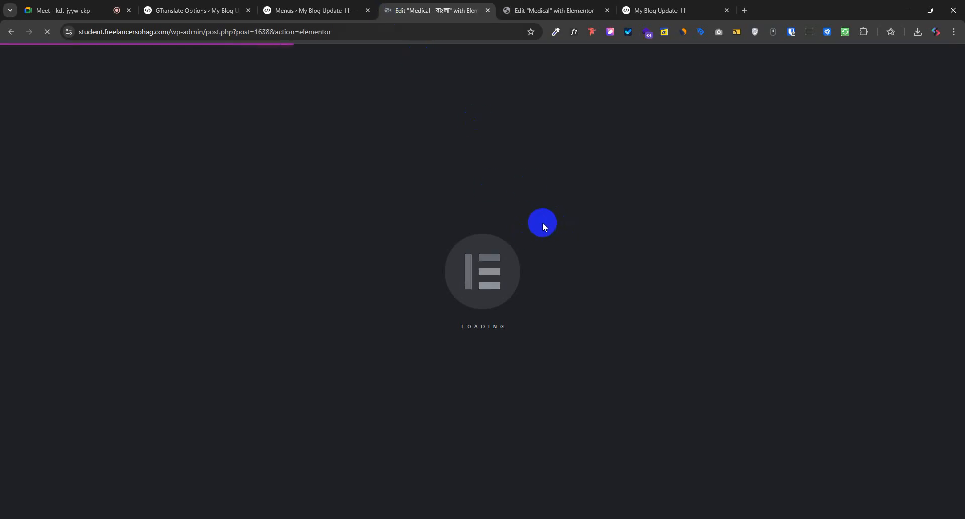
pyautogui.click(543, 8)
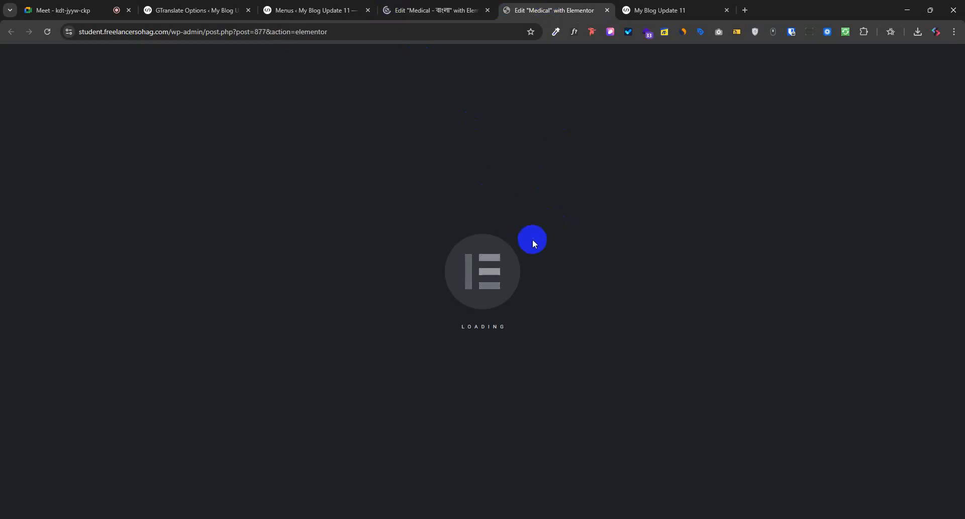
# - Set the first empty image on the Bengali page's Elementor editor to the medical team photo from the media library
pyautogui.click(425, 7)
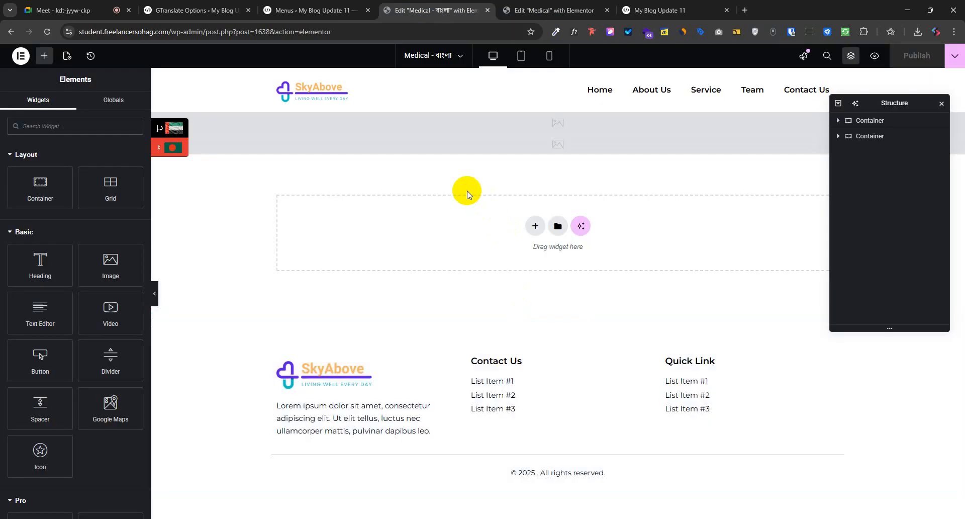
pyautogui.click(505, 125)
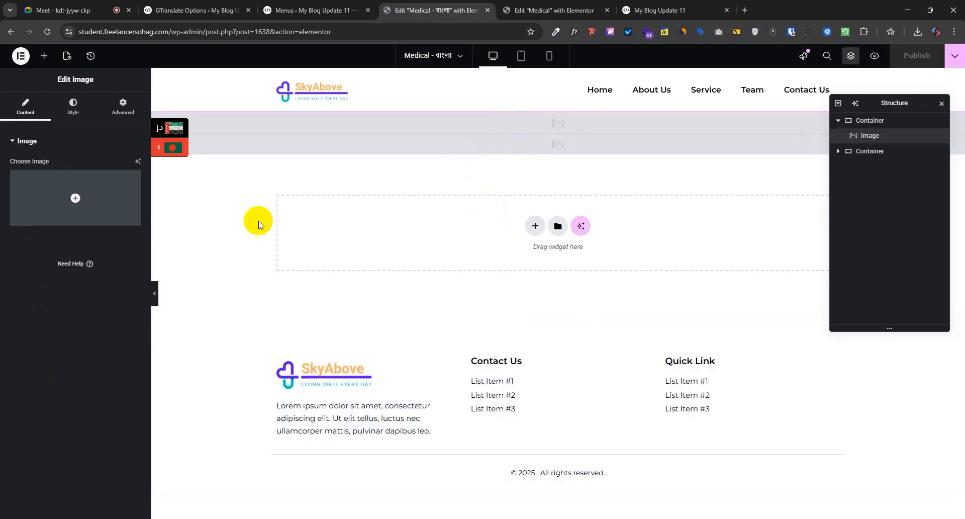
pyautogui.click(59, 196)
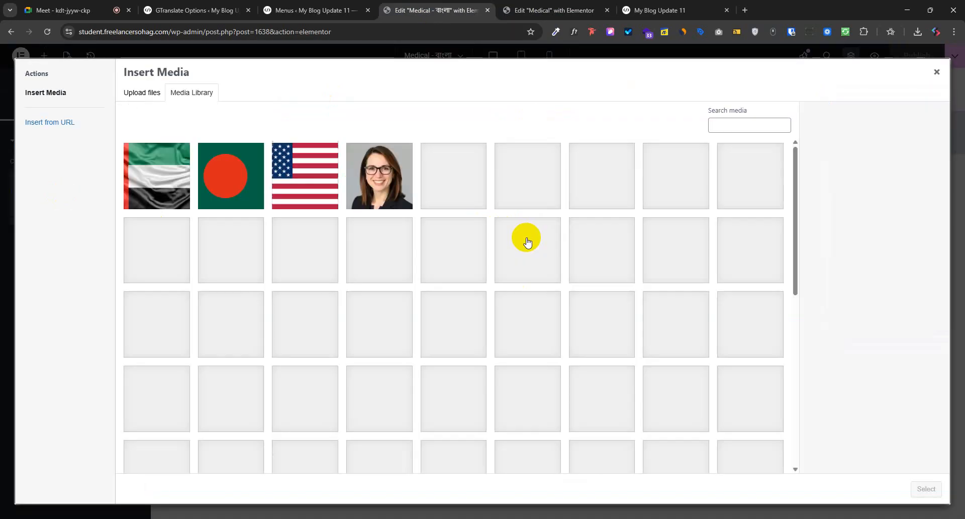
pyautogui.scroll(-8, 407, 309)
pyautogui.click(392, 186)
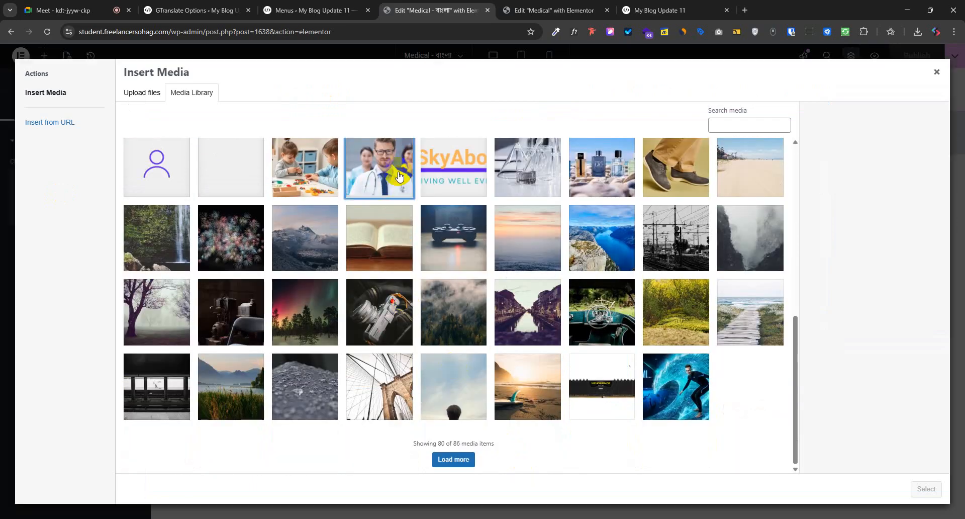
pyautogui.click(926, 488)
pyautogui.scroll(-4, 523, 411)
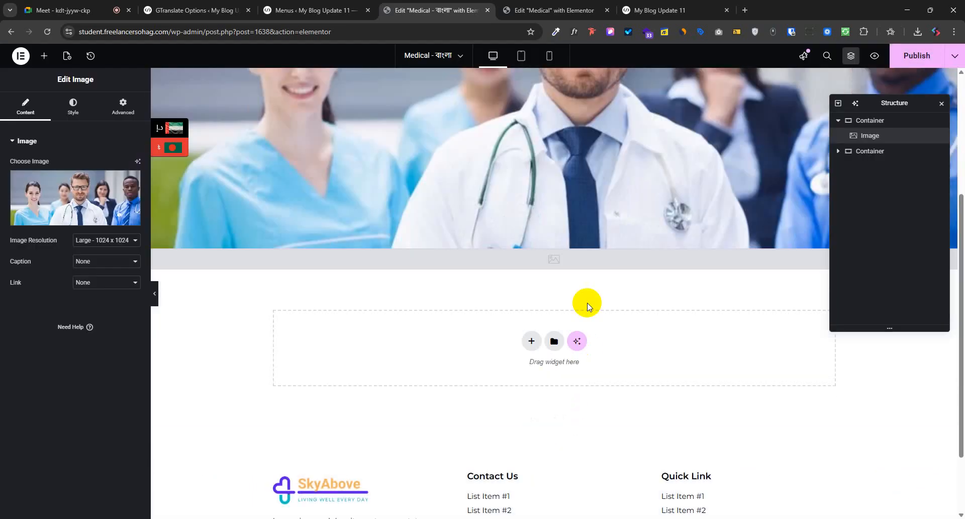
# - Replace the Bengali page's empty second image container with a copy of the English page's "Why Choose us" container
pyautogui.click(566, 4)
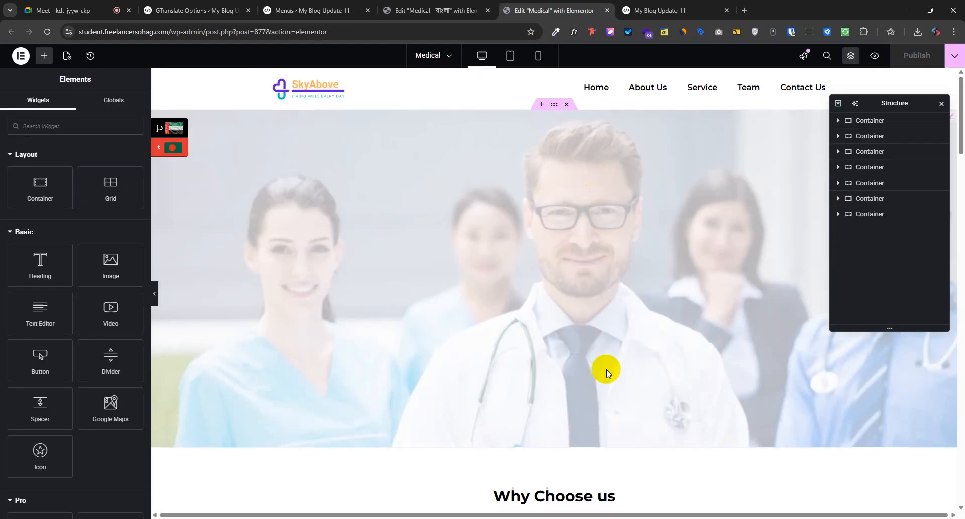
pyautogui.scroll(-6, 593, 327)
pyautogui.click(554, 146)
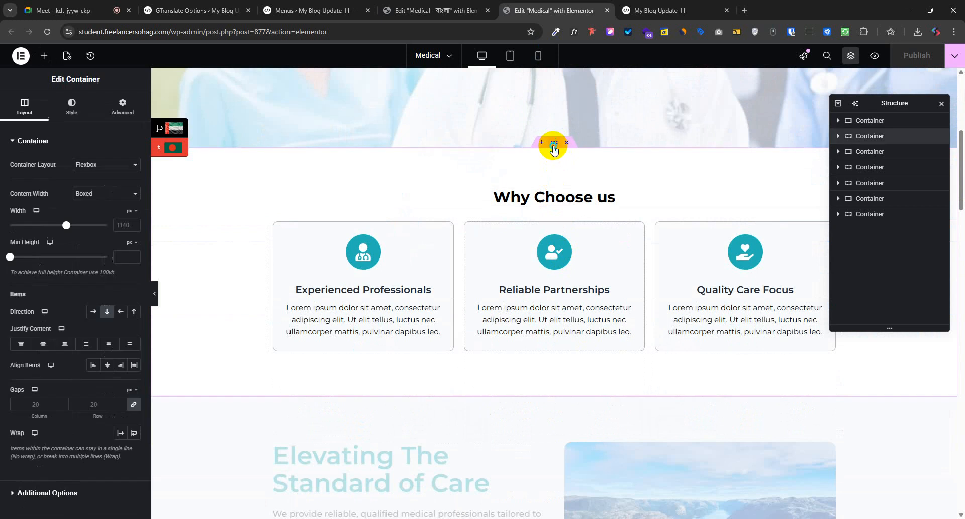
pyautogui.rightClick(554, 145)
pyautogui.click(577, 215)
pyautogui.click(437, 6)
pyautogui.scroll(-1, 425, 315)
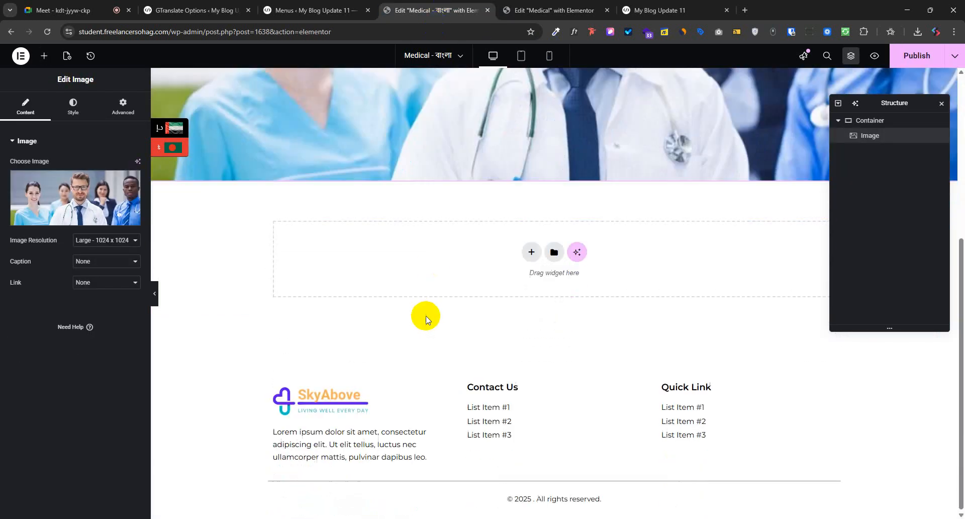
pyautogui.rightClick(398, 250)
pyautogui.click(420, 262)
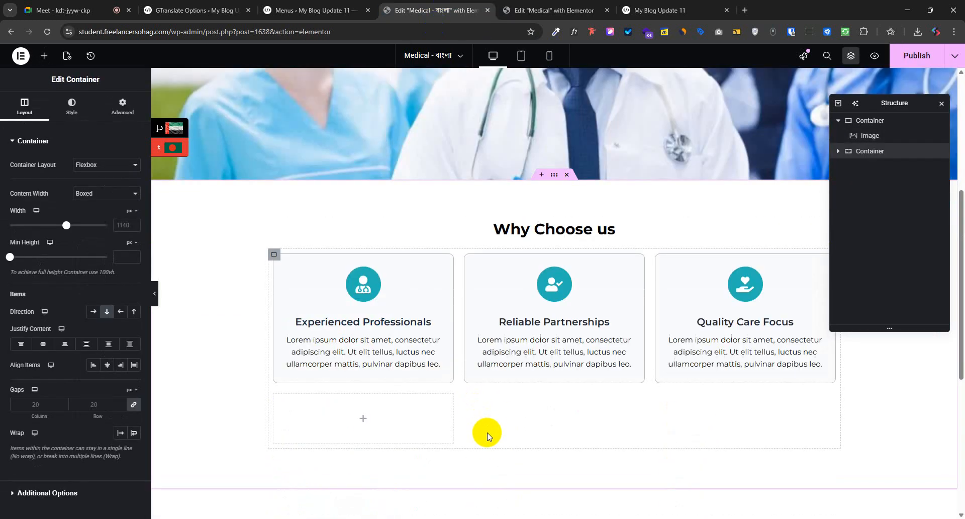
# - Change the pasted "Why Choose us" heading to "আমাদের সর্কেত" and publish the Bengali page
pyautogui.click(579, 234)
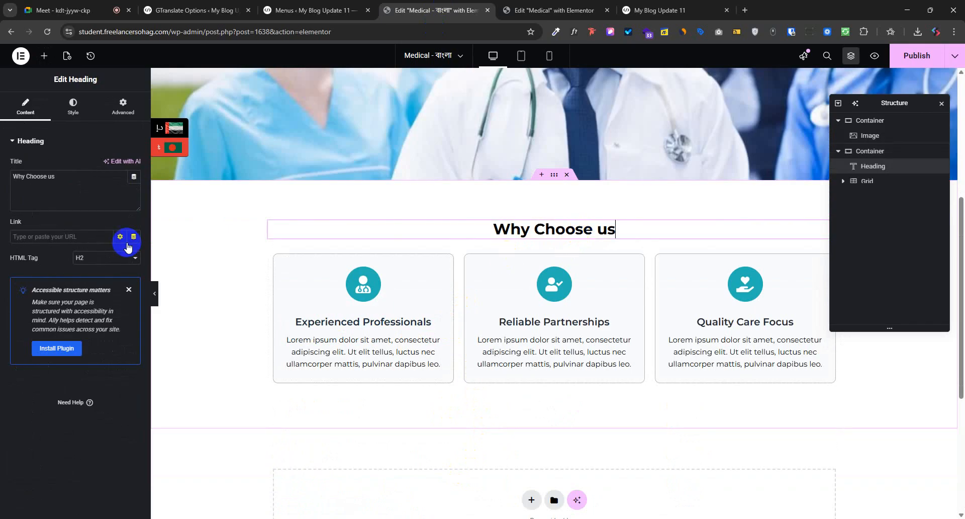
pyautogui.tripleClick(77, 182)
pyautogui.press('BackSpace')
pyautogui.write('আমাদের')
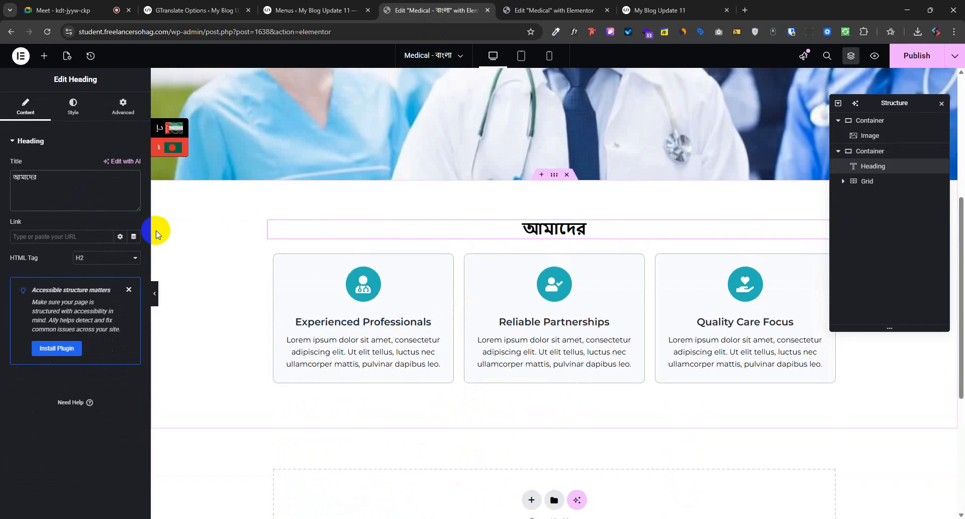
pyautogui.write(' সম্প')
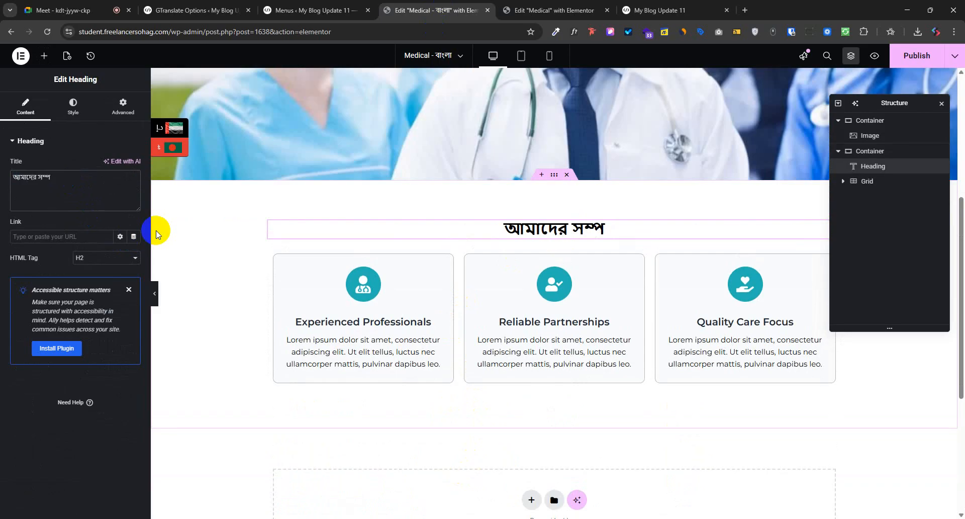
pyautogui.press('BackSpace')
pyautogui.press('BackSpace')
pyautogui.press('BackSpace')
pyautogui.write('র')
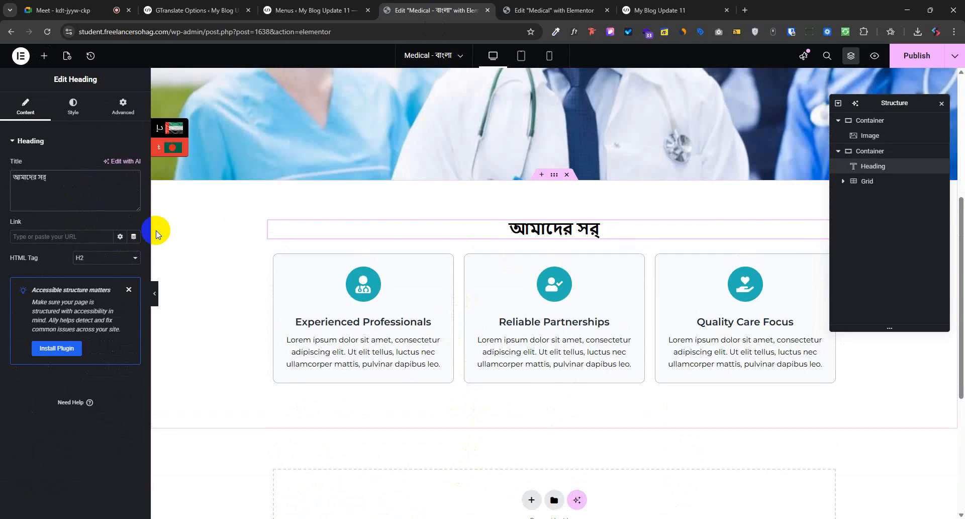
pyautogui.write('্কেত')
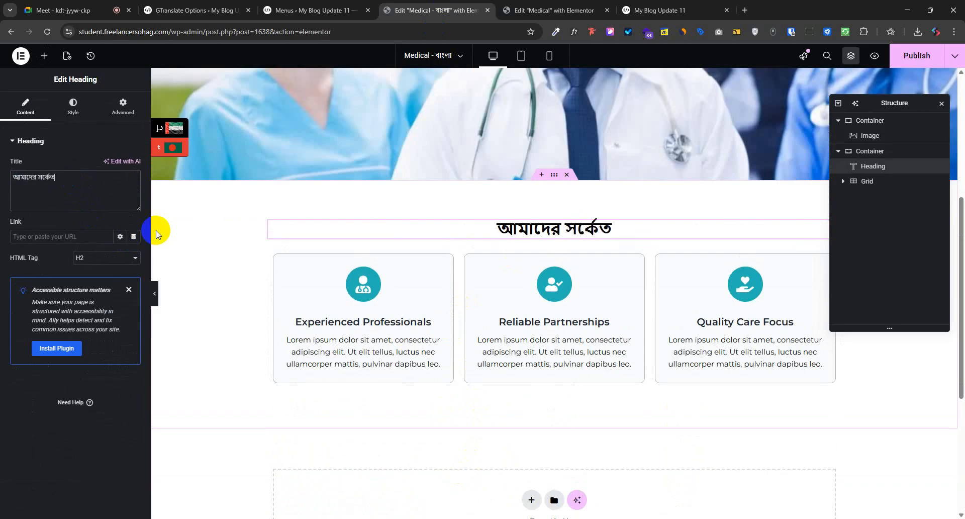
pyautogui.click(366, 327)
pyautogui.click(913, 57)
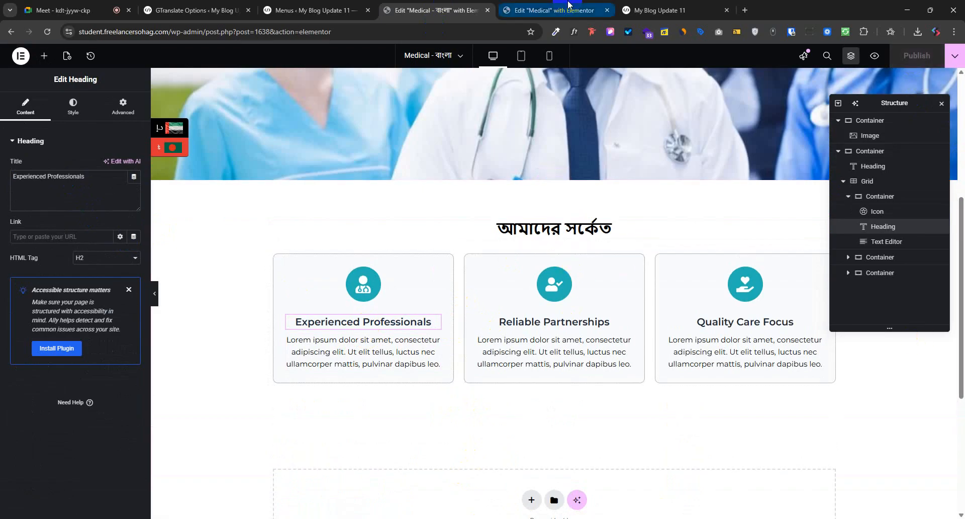
# - Reload the WordPress Menus page, add the Languages switcher to the Landing Page Menu and save the menu
pyautogui.click(312, 6)
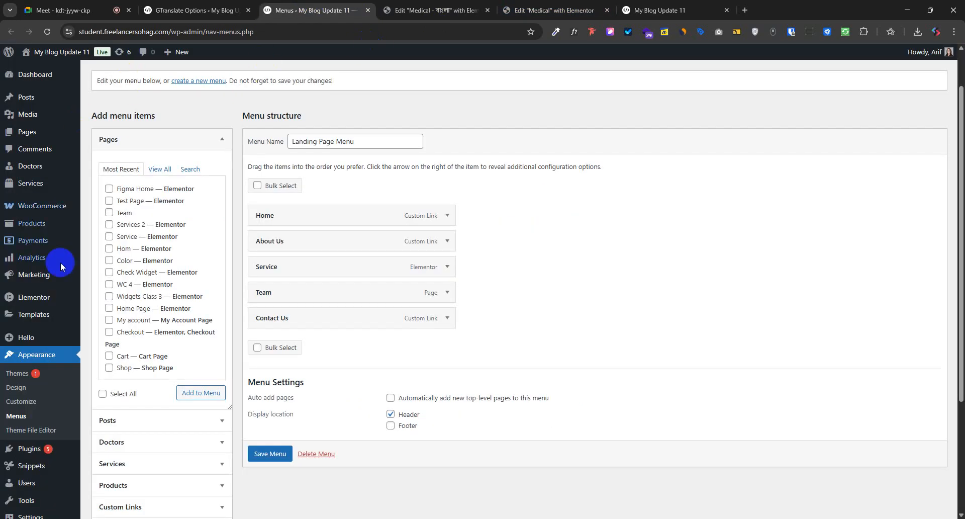
pyautogui.click(41, 32)
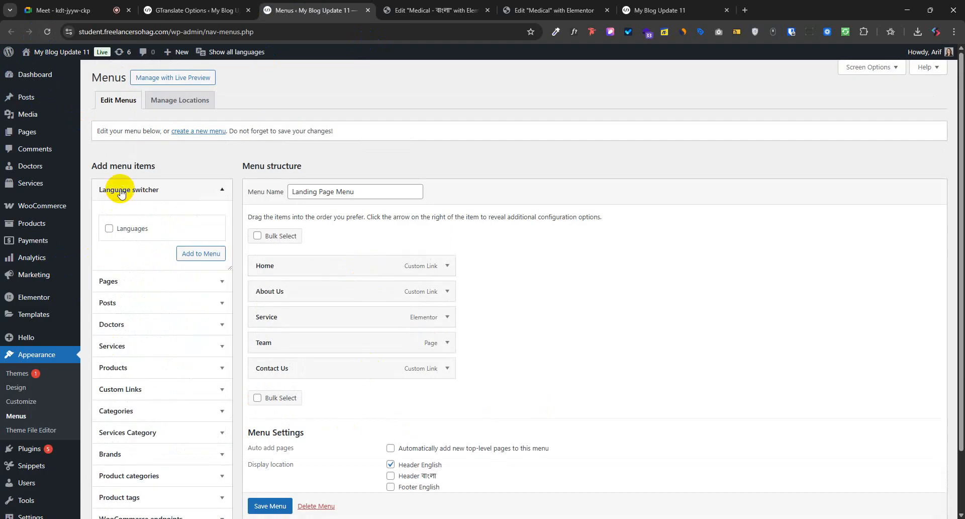
pyautogui.click(109, 228)
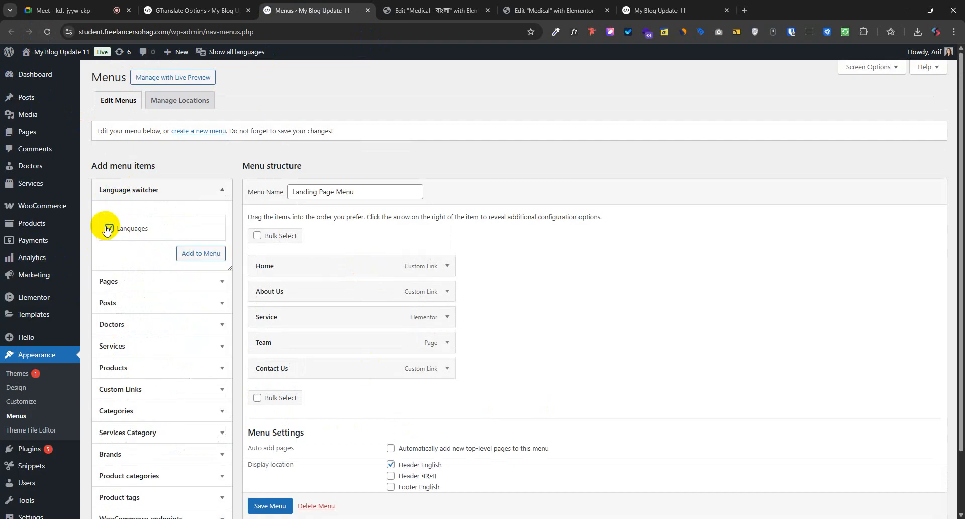
pyautogui.click(199, 253)
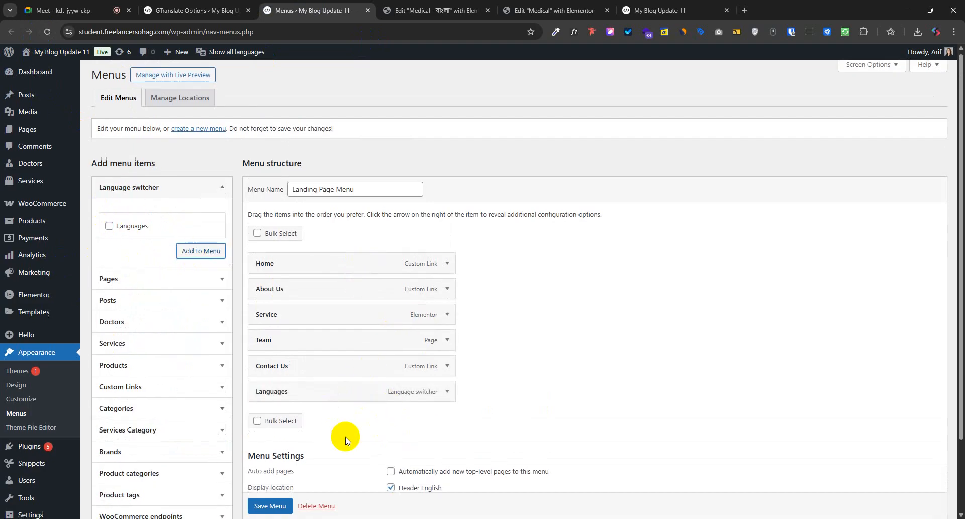
pyautogui.scroll(-2, 307, 452)
pyautogui.click(270, 465)
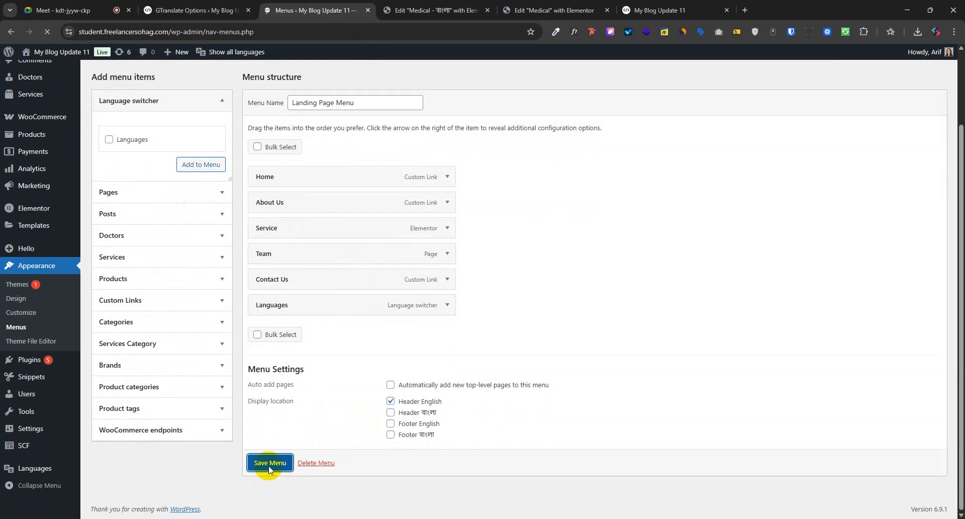
pyautogui.scroll(-5, 382, 445)
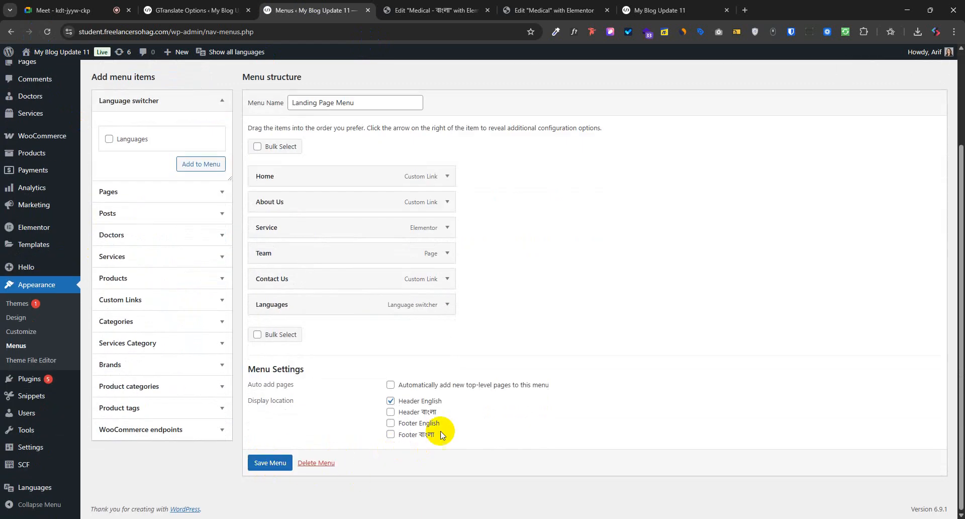
pyautogui.scroll(3, 411, 127)
# - Place the live site beside the Menus page, reload its homepage and switch it to Bengali to check the translated heading
pyautogui.moveTo(648, 10); pyautogui.dragTo(442, 6)
pyautogui.click(50, 32)
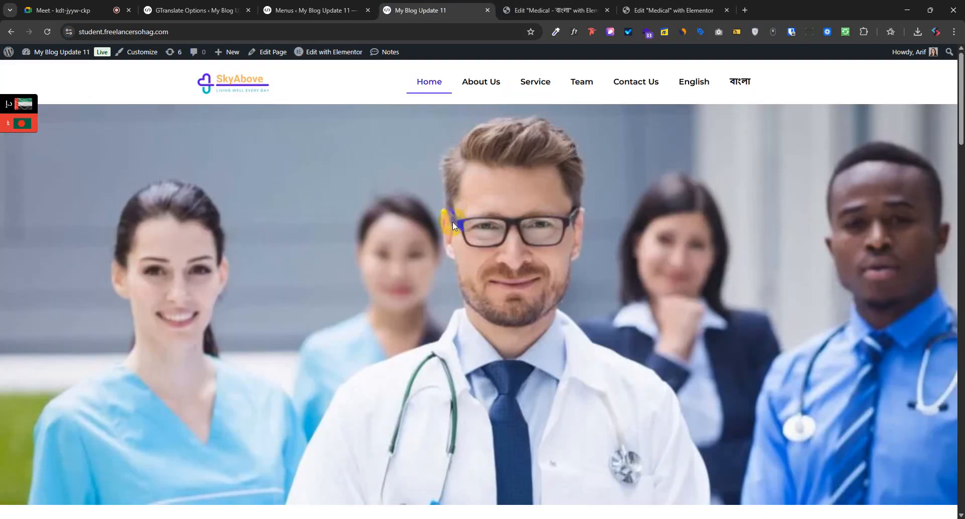
pyautogui.scroll(-5, 462, 226)
pyautogui.scroll(6, 455, 261)
pyautogui.click(693, 83)
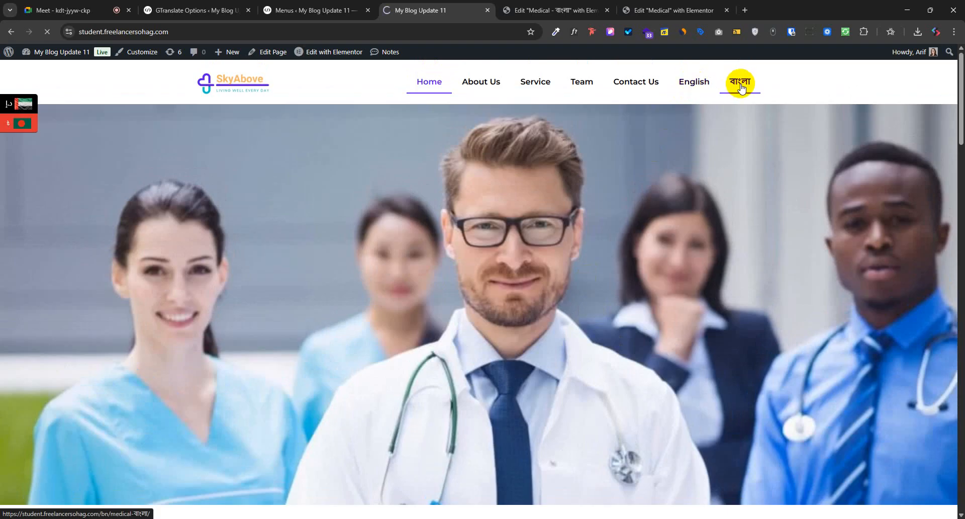
pyautogui.scroll(-6, 352, 332)
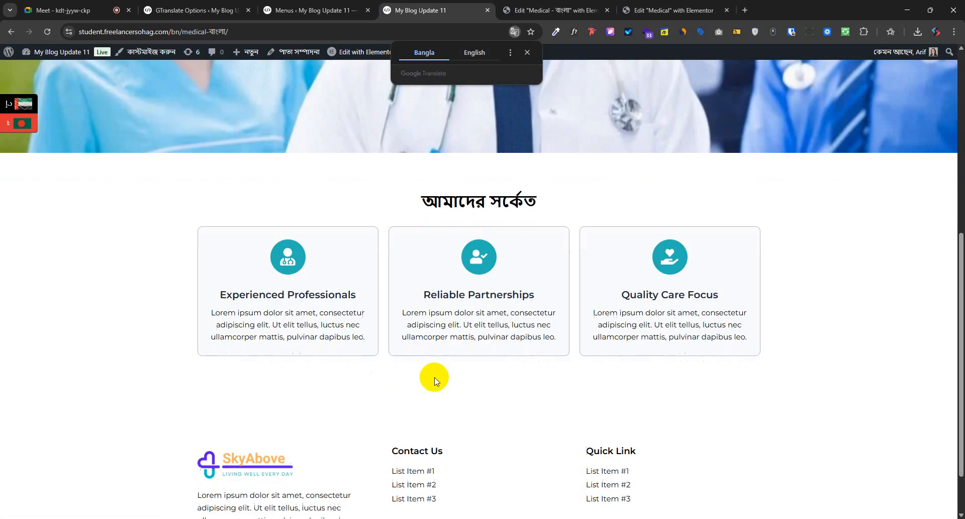
pyautogui.scroll(3, 431, 377)
pyautogui.moveTo(426, 351); pyautogui.dragTo(554, 351)
pyautogui.click(629, 370)
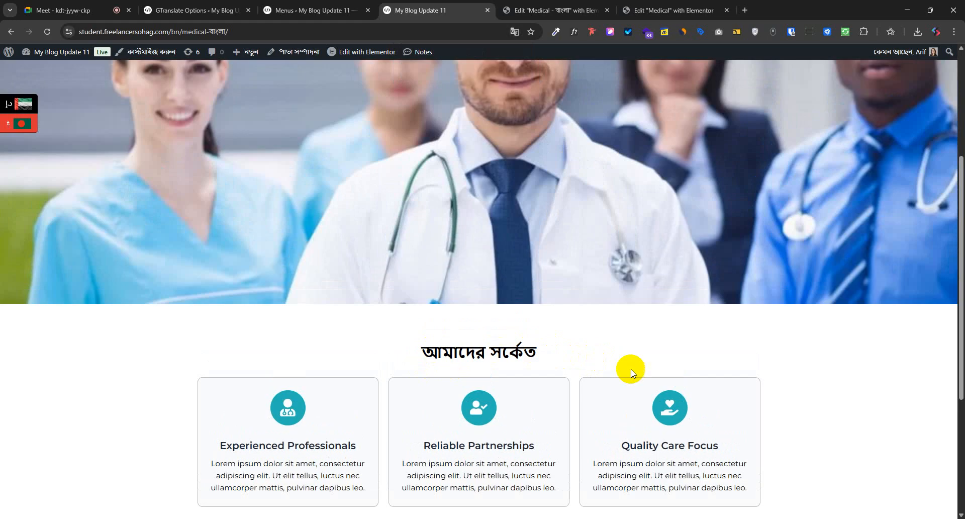
# - Alternate the live homepage between English and Bengali and compare the page sections in each language
pyautogui.scroll(4, 696, 196)
pyautogui.click(697, 82)
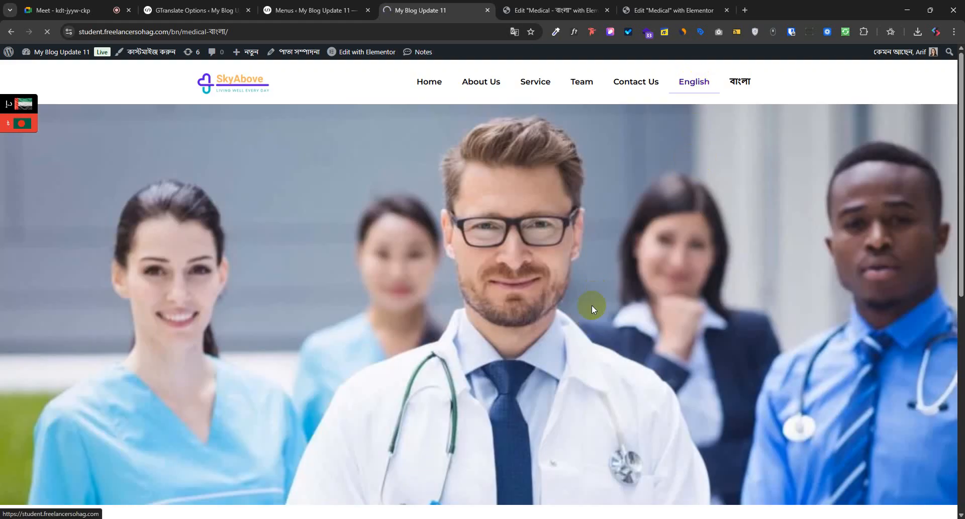
pyautogui.scroll(-5, 433, 313)
pyautogui.scroll(-8, 434, 313)
pyautogui.scroll(12, 431, 454)
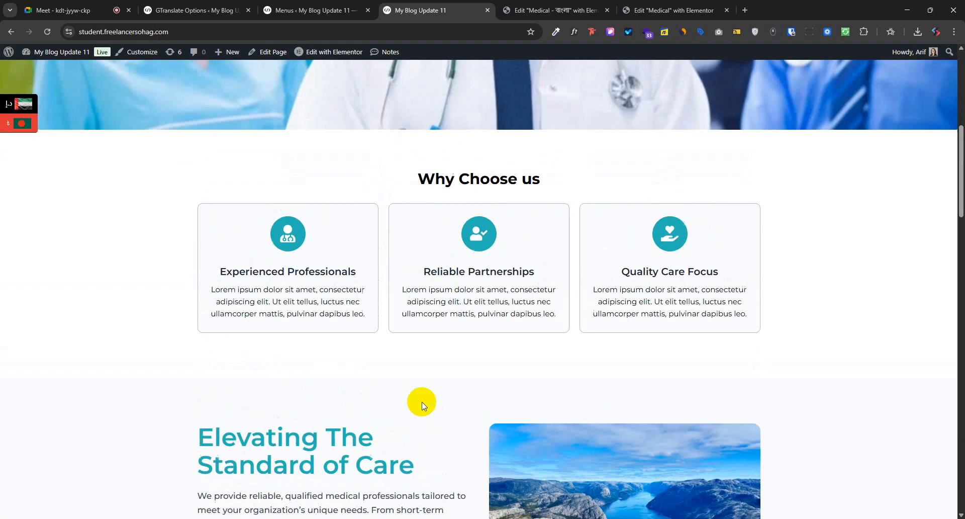
pyautogui.click(731, 85)
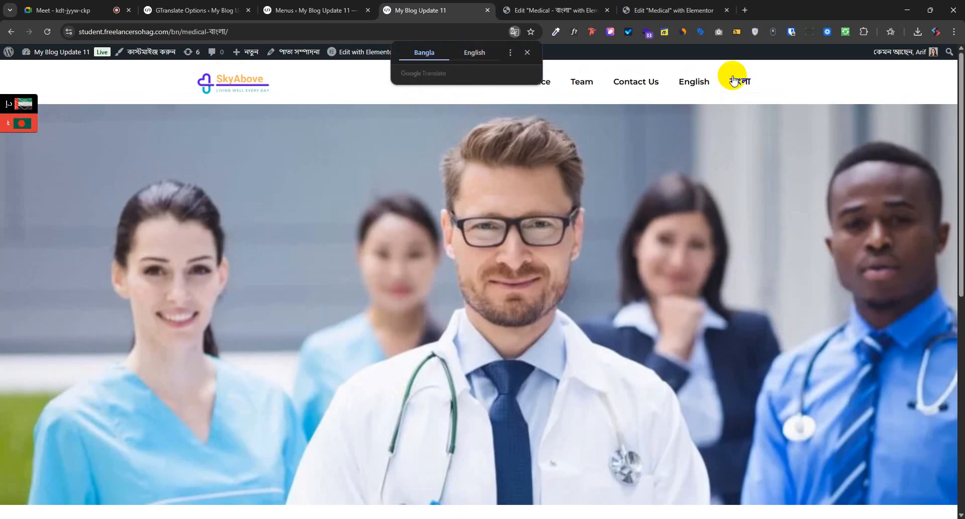
pyautogui.scroll(-8, 440, 281)
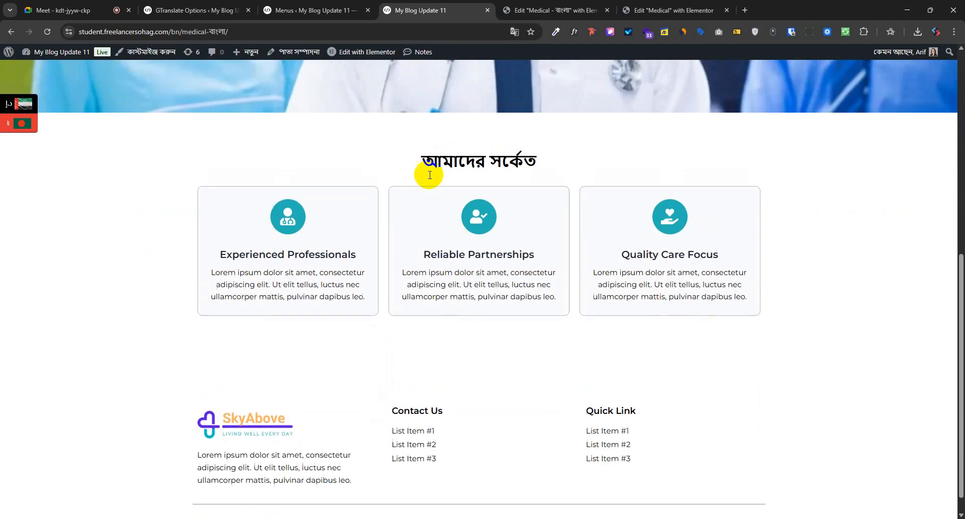
pyautogui.scroll(2, 427, 191)
pyautogui.moveTo(420, 239); pyautogui.dragTo(523, 446)
pyautogui.scroll(6, 483, 367)
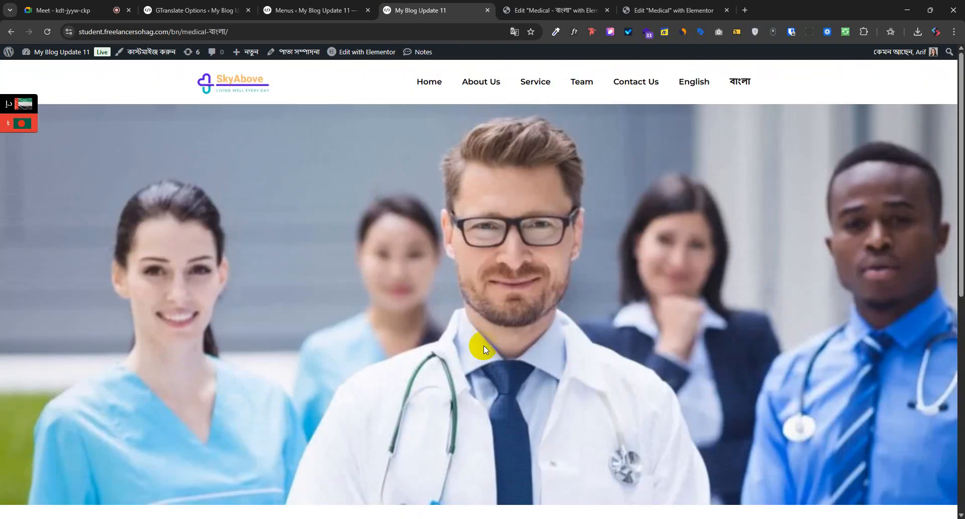
pyautogui.click(694, 88)
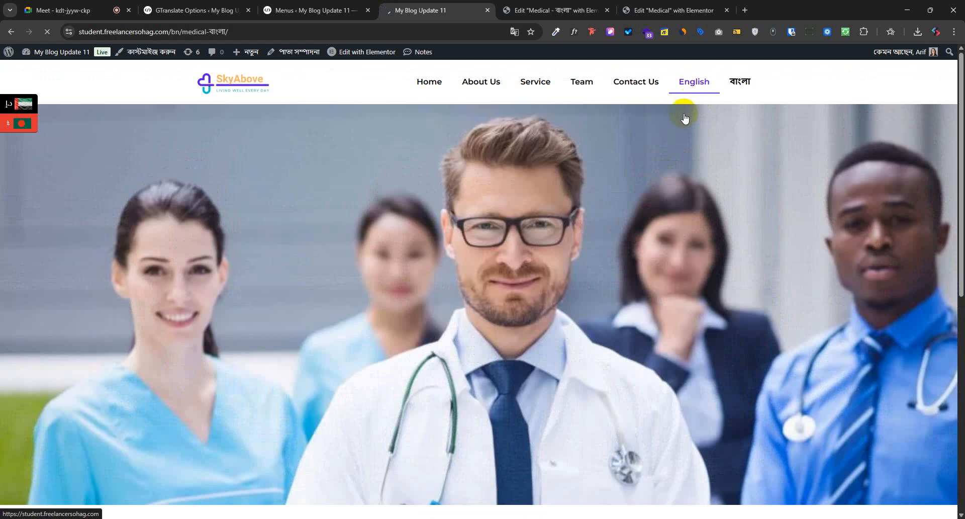
pyautogui.scroll(-10, 493, 301)
pyautogui.scroll(5, 440, 444)
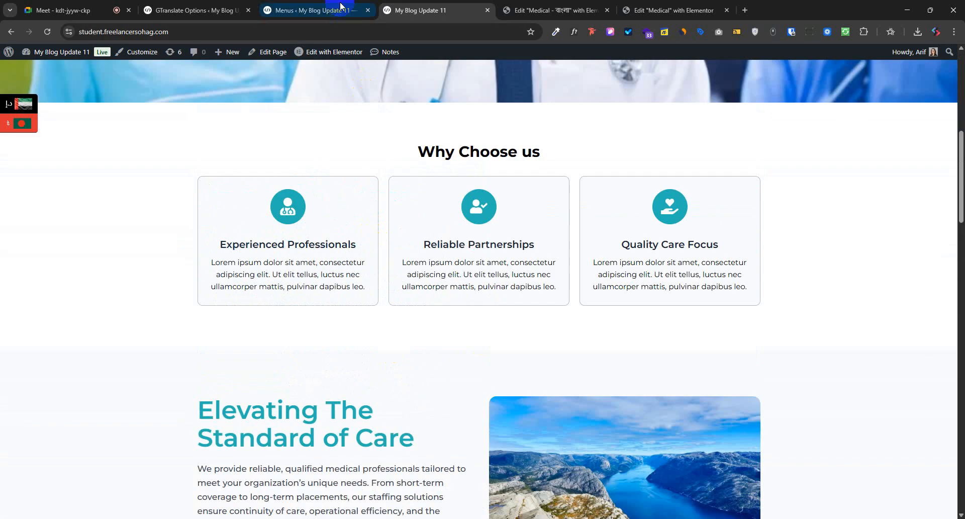
# - Open the WordPress Pages list in place of the GTranslate options and examine each page's language columns
pyautogui.click(312, 10)
pyautogui.click(196, 10)
pyautogui.scroll(3, 23, 151)
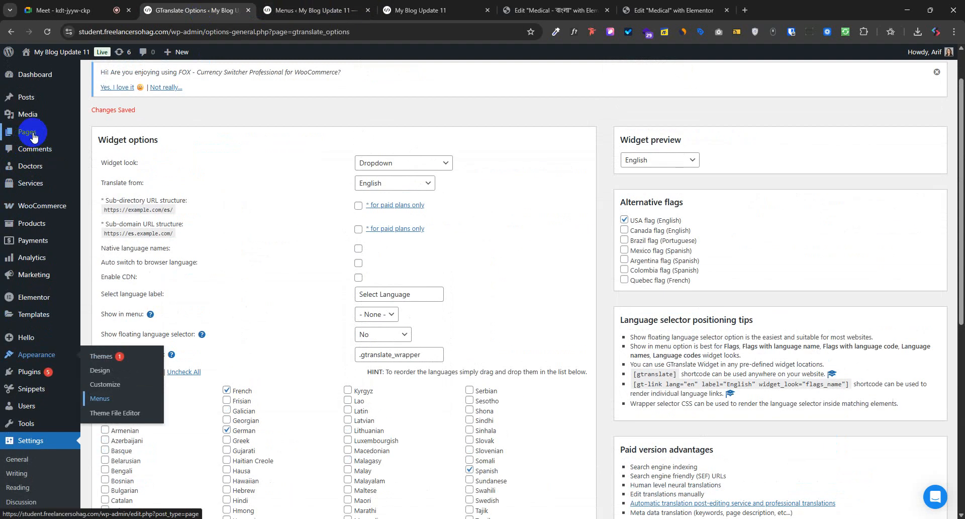
pyautogui.moveTo(30, 133)
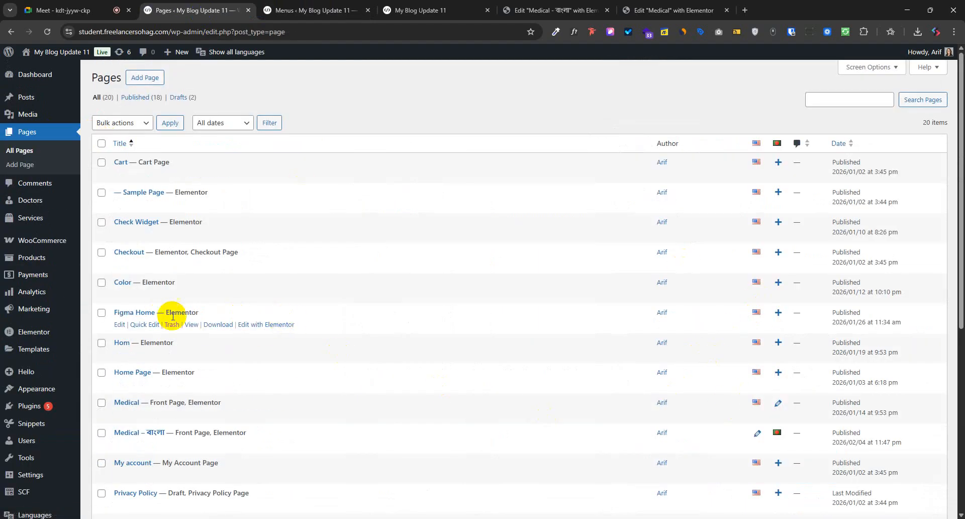
pyautogui.scroll(-4, 228, 322)
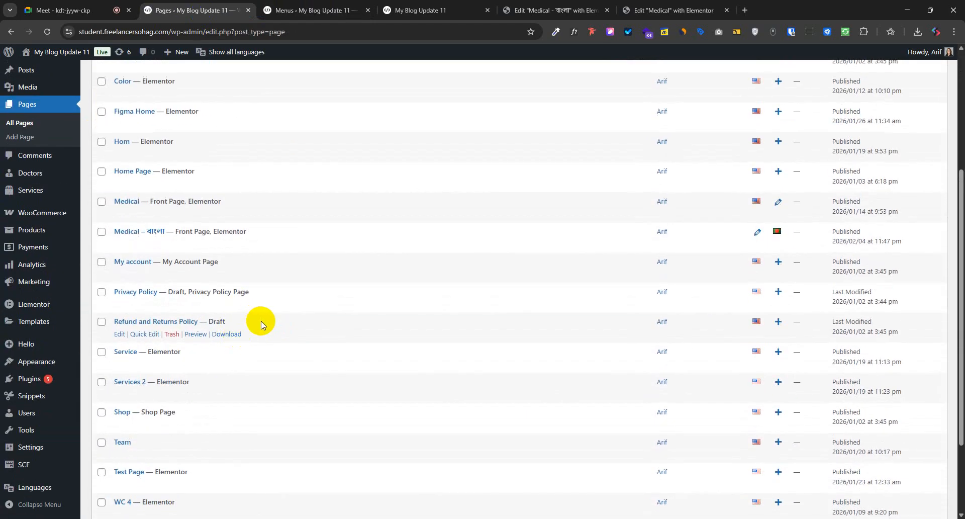
# - Open the live Service page in a new tab and look over its heading and service cards
pyautogui.scroll(-2, 261, 325)
pyautogui.rightClick(174, 248)
pyautogui.click(221, 257)
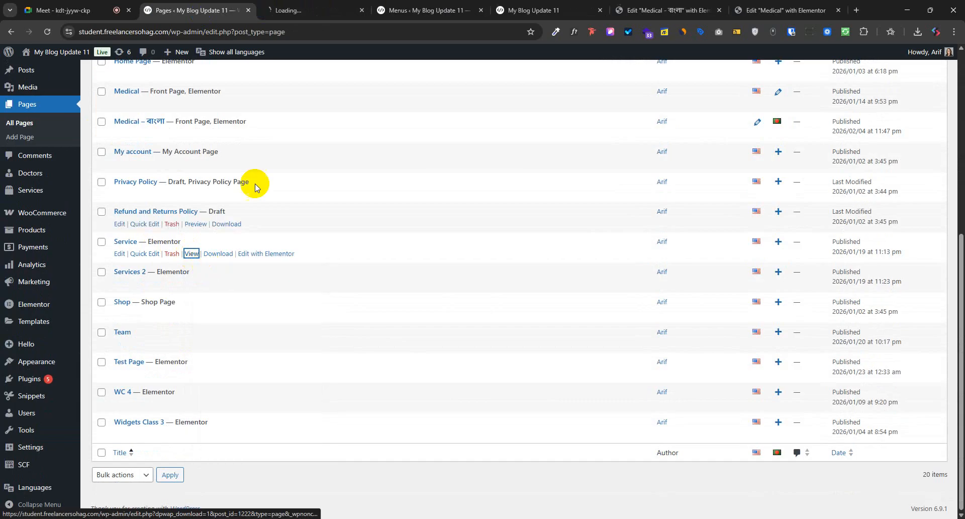
pyautogui.click(312, 11)
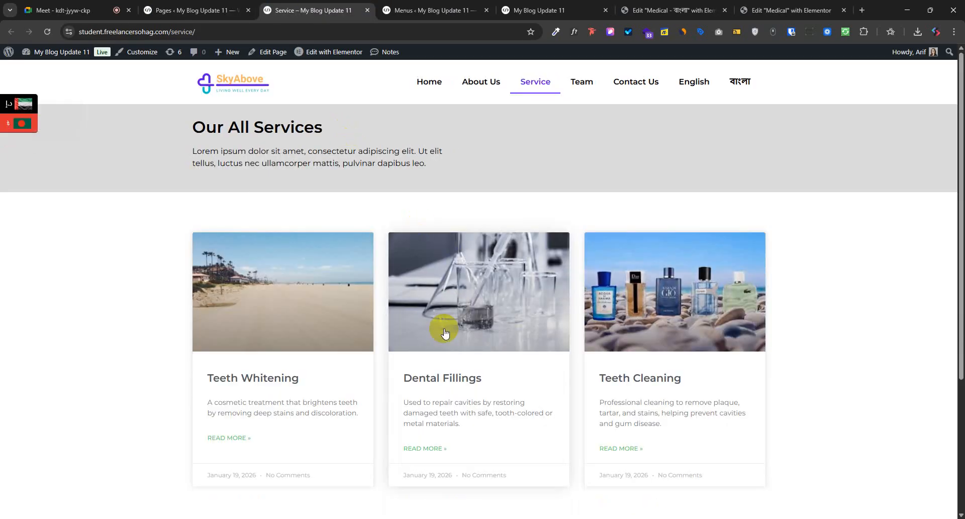
pyautogui.scroll(-3, 440, 352)
pyautogui.scroll(3, 407, 402)
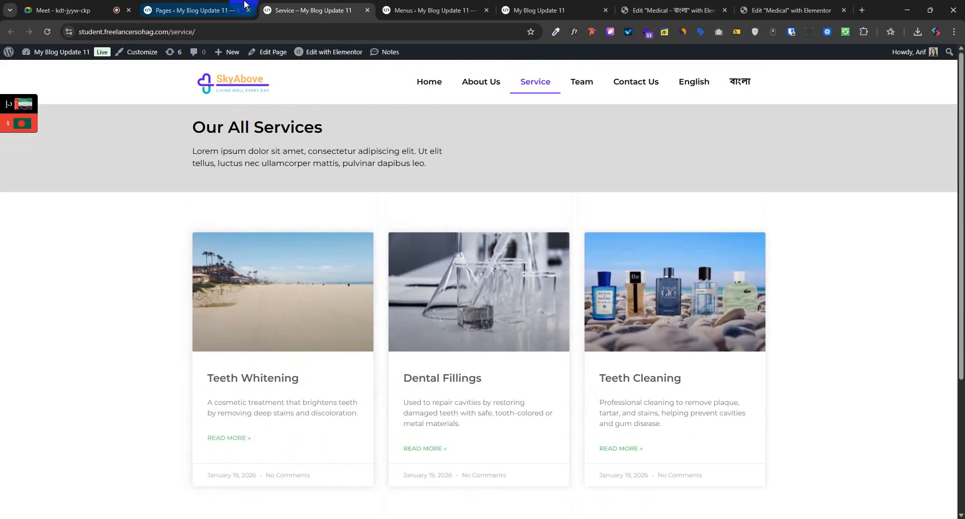
# - Return to the Pages list, add a Bengali translation of the Service page titled "Service Bagla" and publish it
pyautogui.click(204, 9)
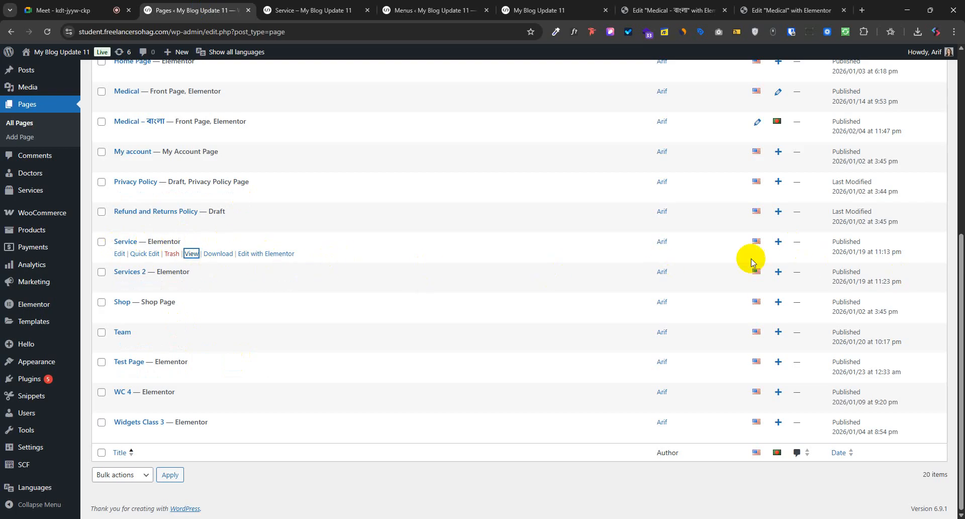
pyautogui.click(778, 243)
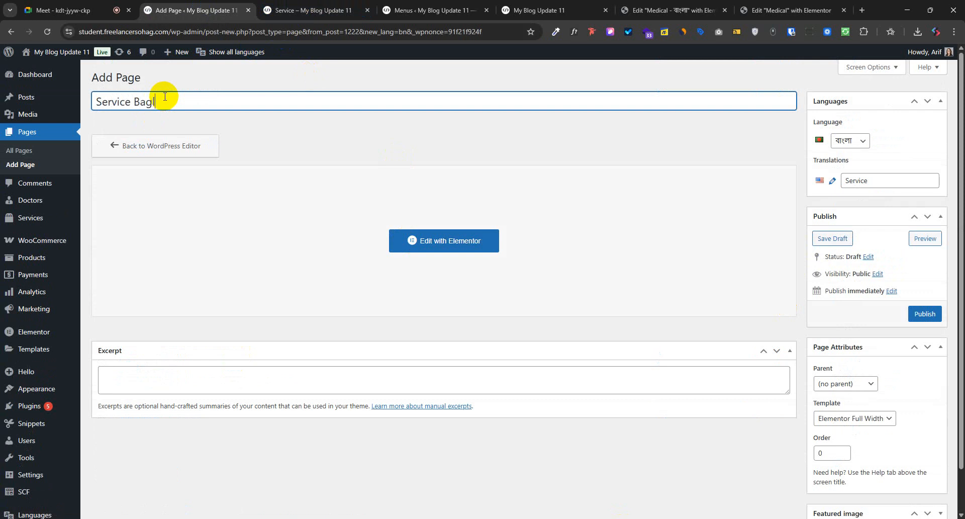
pyautogui.click(349, 149)
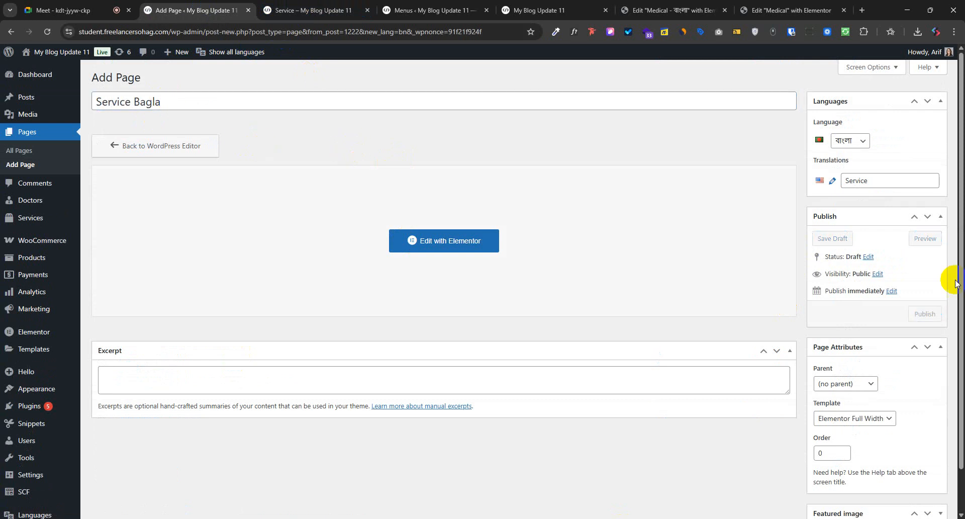
pyautogui.scroll(-2, 949, 392)
pyautogui.scroll(2, 905, 346)
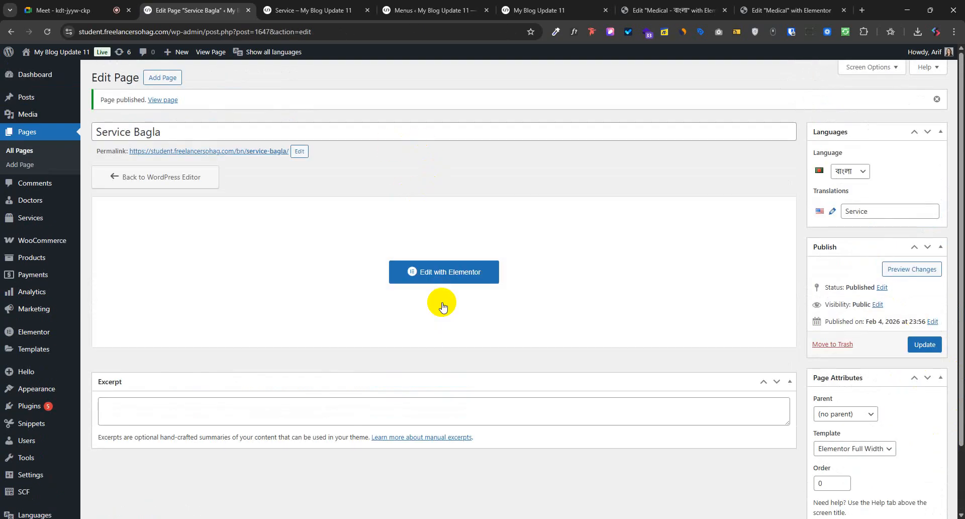
# - Open the Bengali Service page in Elementor and replace its "Our All Services" heading with "আমাদের সারভিস"
pyautogui.click(437, 277)
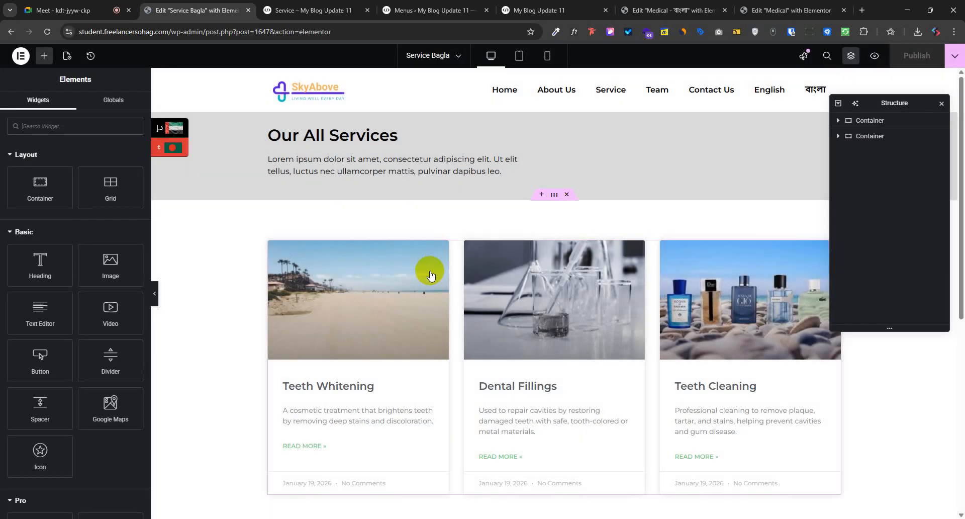
pyautogui.click(338, 136)
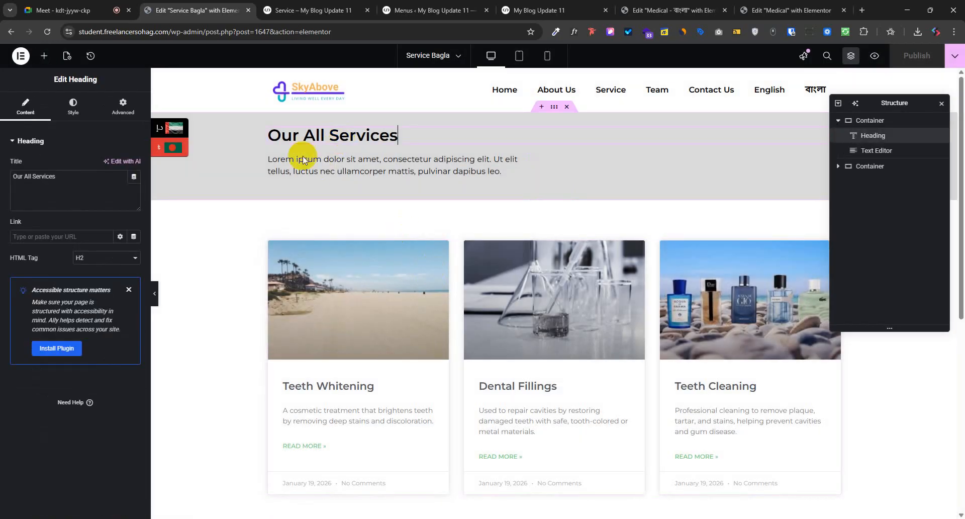
pyautogui.click(61, 191)
pyautogui.hotkey('ctrl', 'a')
pyautogui.press('BackSpace')
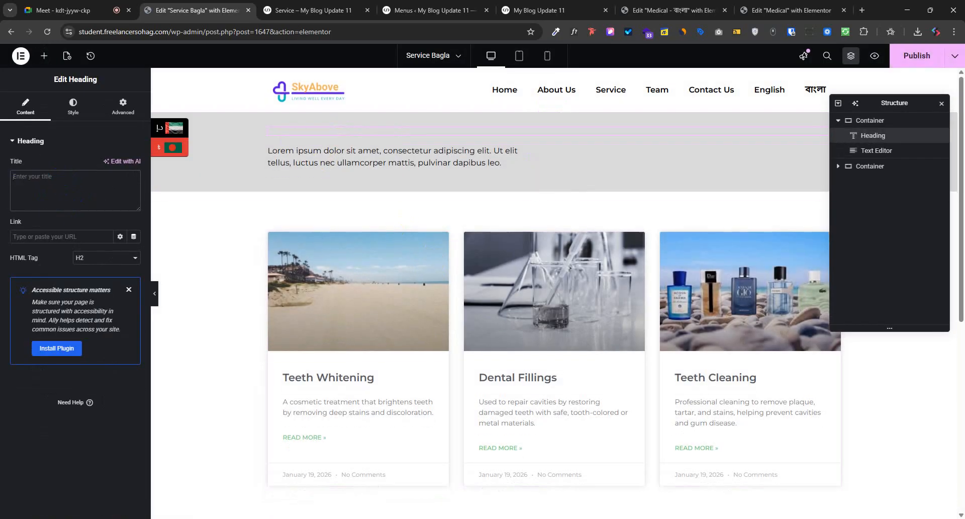
pyautogui.write('o')
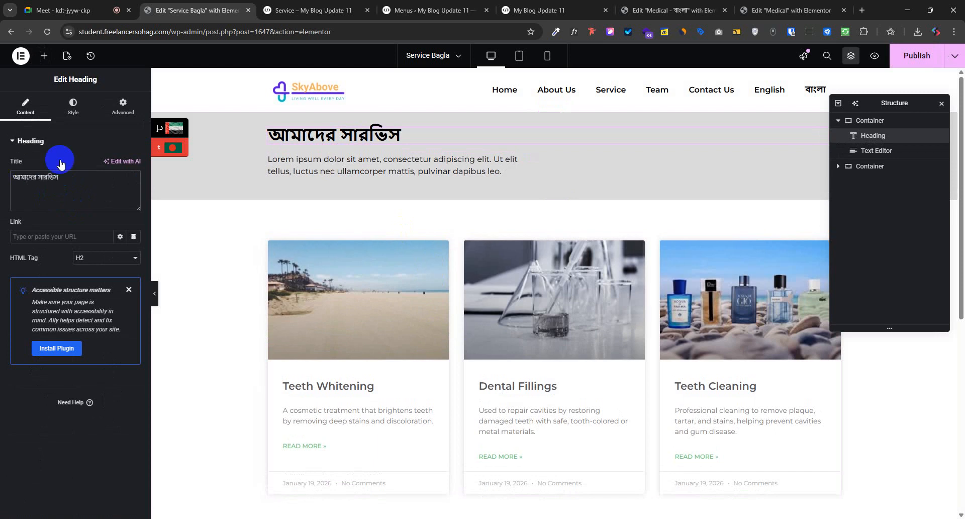
# - Publish the Elementor changes to the Service Bagla page and look over its service cards
pyautogui.click(447, 173)
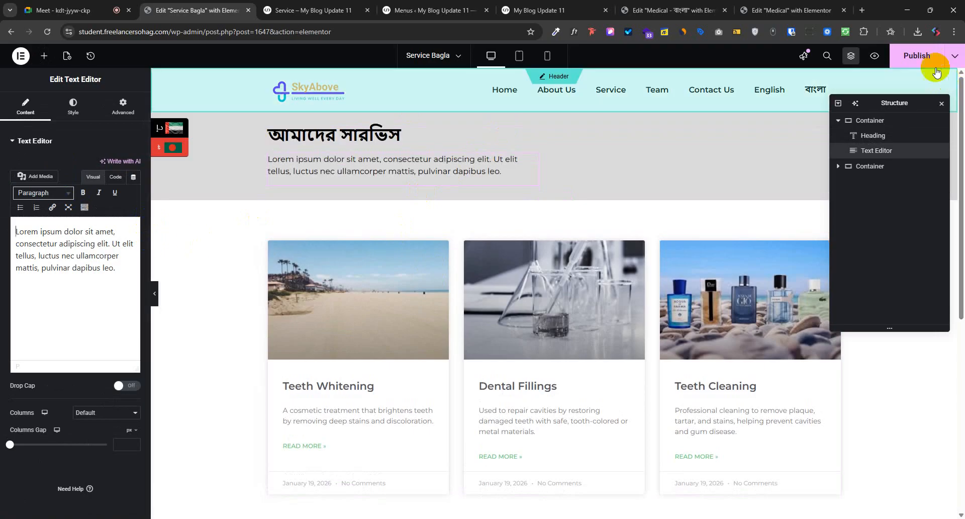
pyautogui.click(924, 56)
pyautogui.scroll(-7, 491, 413)
pyautogui.scroll(7, 512, 377)
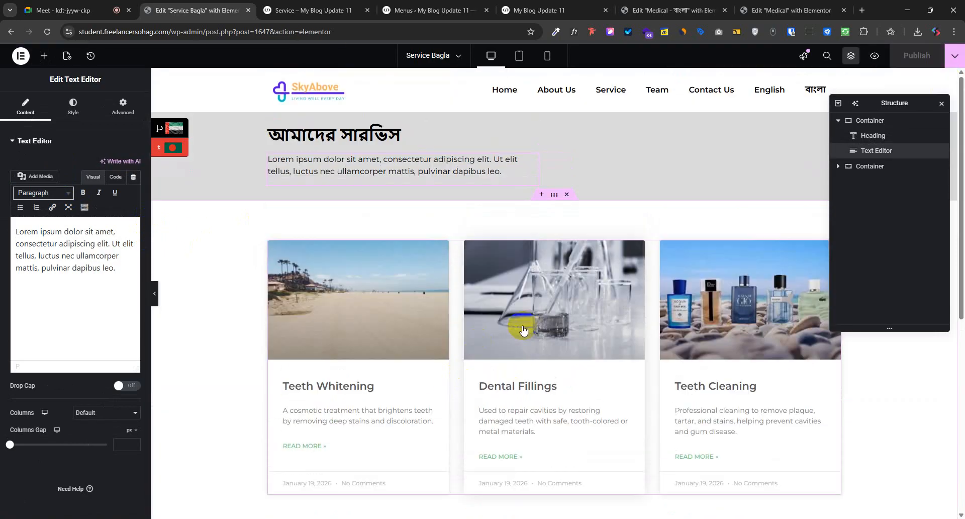
# - Reload the live Service page, switch it to Bengali and check its heading, description and service cards
pyautogui.click(312, 10)
pyautogui.click(47, 31)
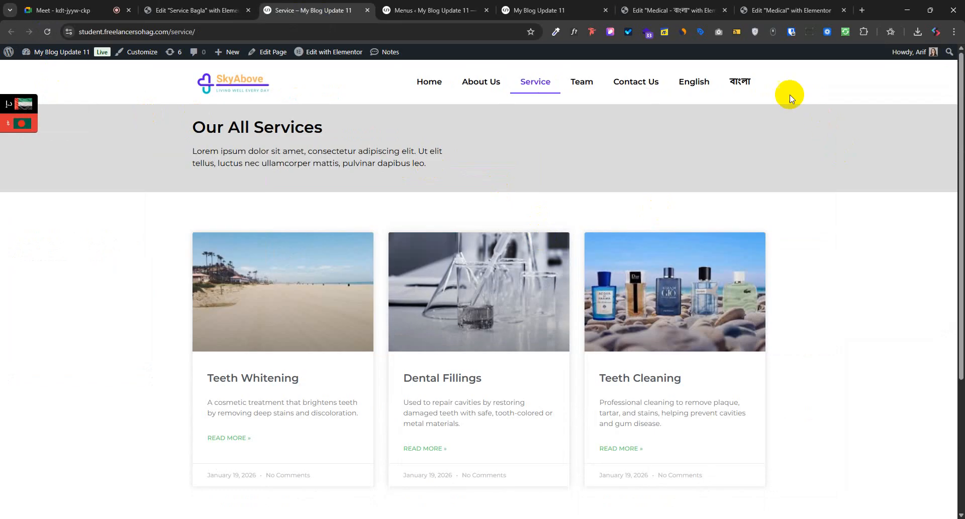
pyautogui.click(746, 88)
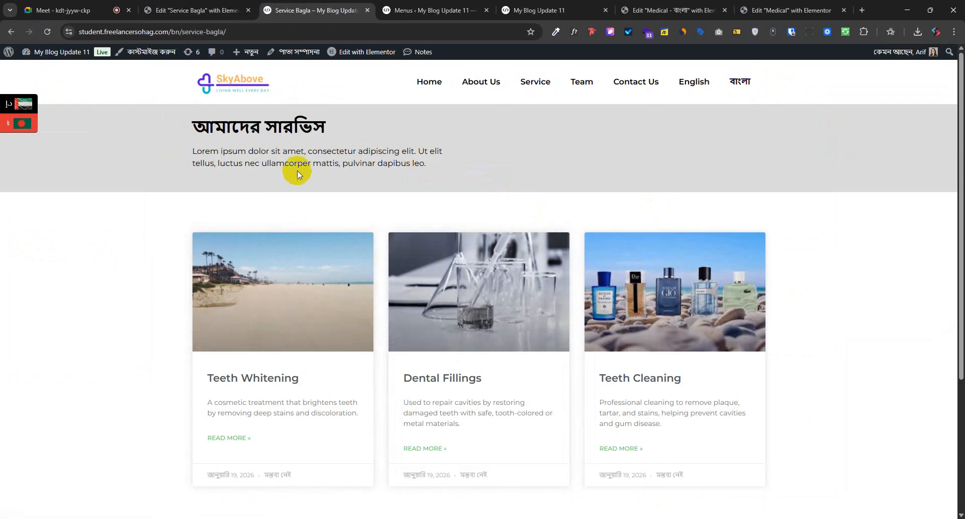
pyautogui.moveTo(193, 126); pyautogui.dragTo(281, 126)
pyautogui.moveTo(285, 162); pyautogui.dragTo(339, 164)
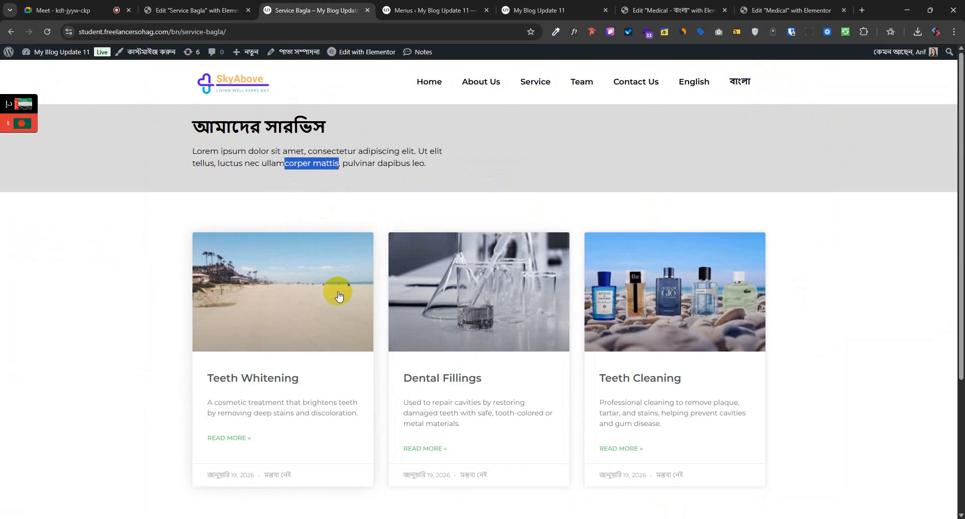
pyautogui.scroll(-1, 437, 423)
pyautogui.scroll(1, 528, 423)
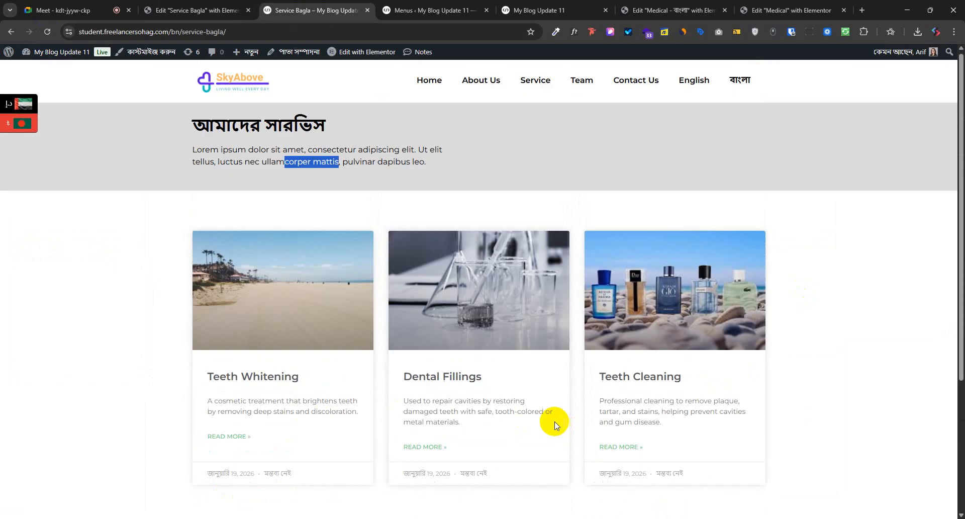
# - Return to the Elementor editor, select the Posts widget with the service cards and examine its content settings
pyautogui.click(196, 10)
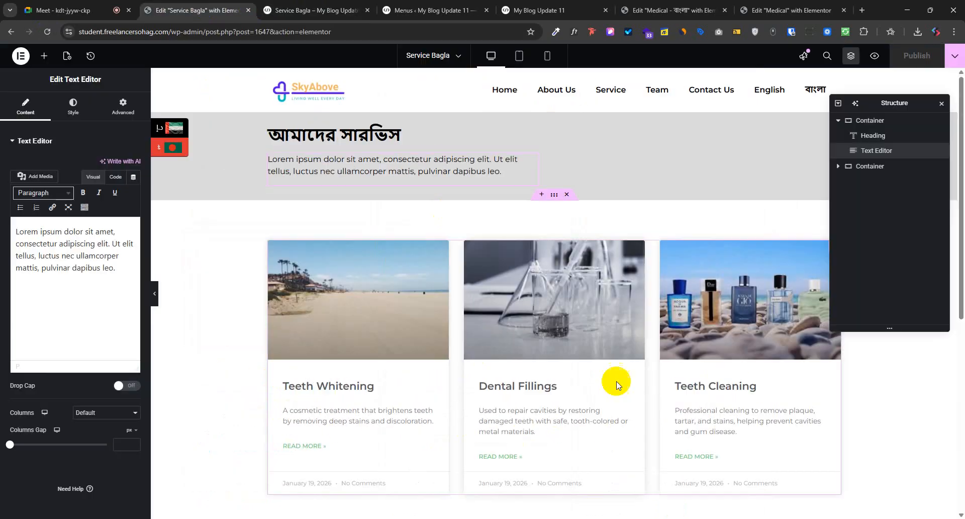
pyautogui.click(646, 252)
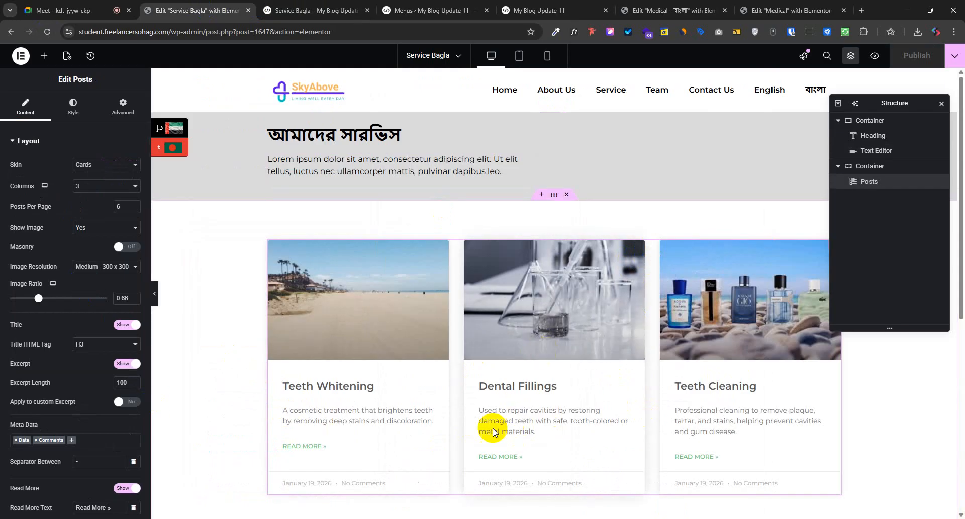
pyautogui.scroll(-2, 472, 425)
pyautogui.scroll(-5, 78, 413)
pyautogui.scroll(5, 69, 410)
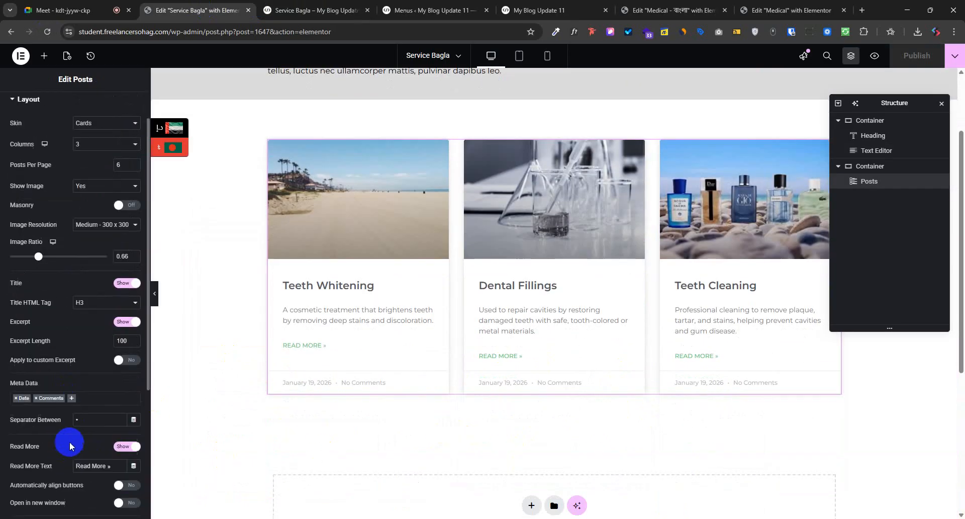
# - Review the description and service cards on the live Bengali Service page and compare them with the Elementor editor
pyautogui.click(351, 4)
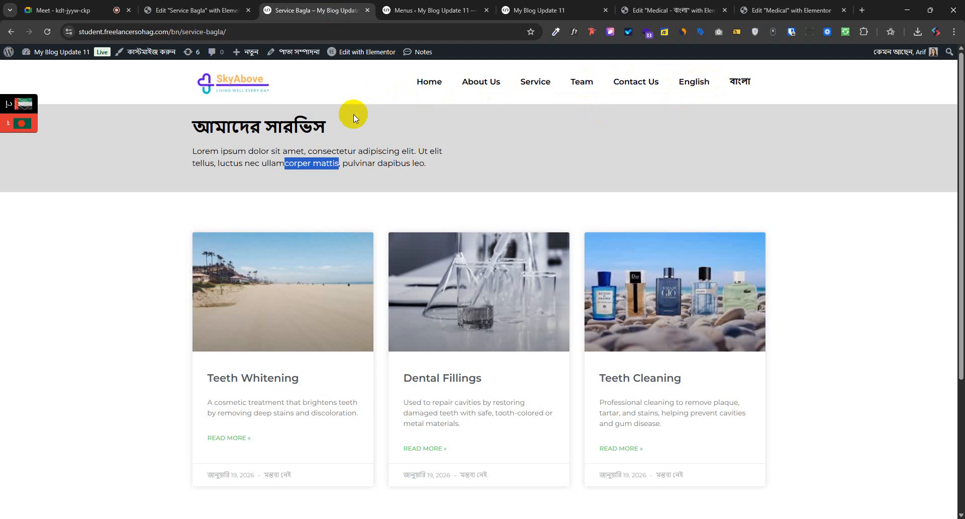
pyautogui.click(243, 154)
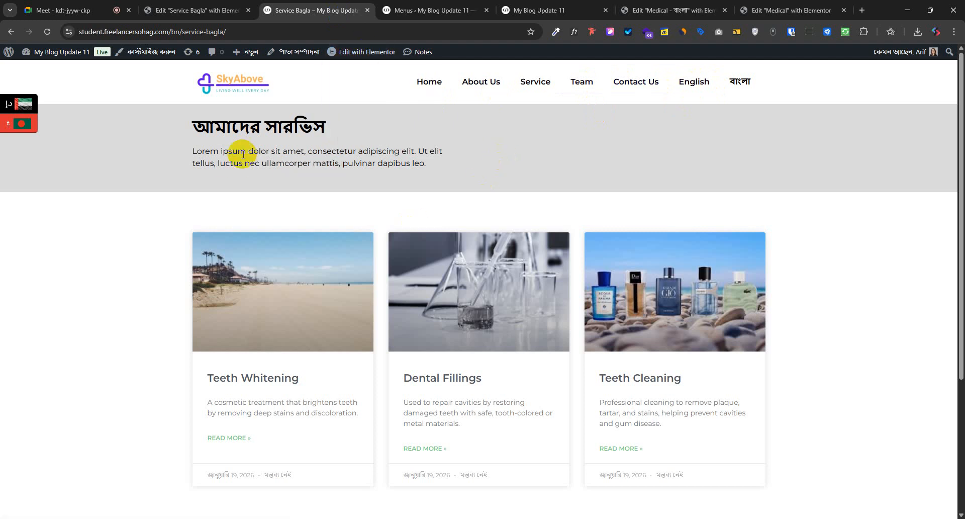
pyautogui.moveTo(276, 163); pyautogui.dragTo(327, 162)
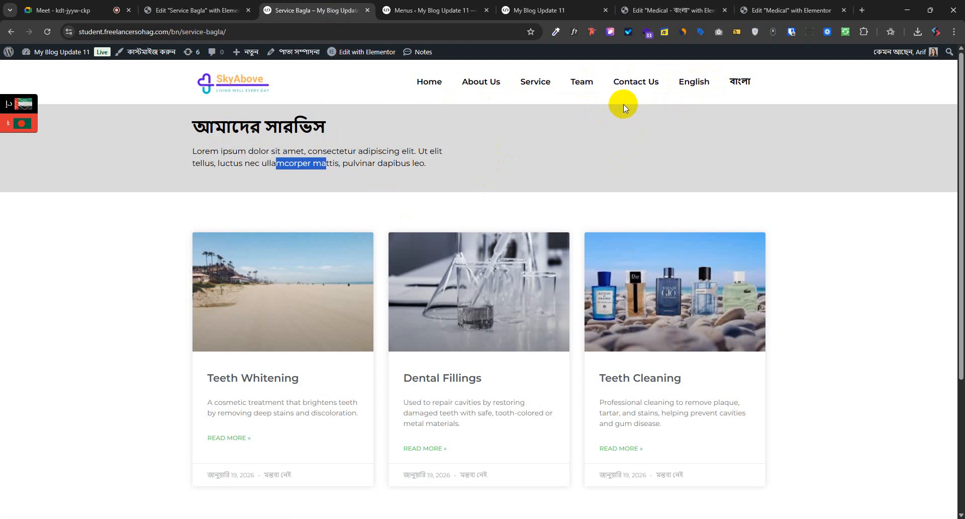
pyautogui.scroll(-4, 468, 329)
pyautogui.scroll(4, 469, 463)
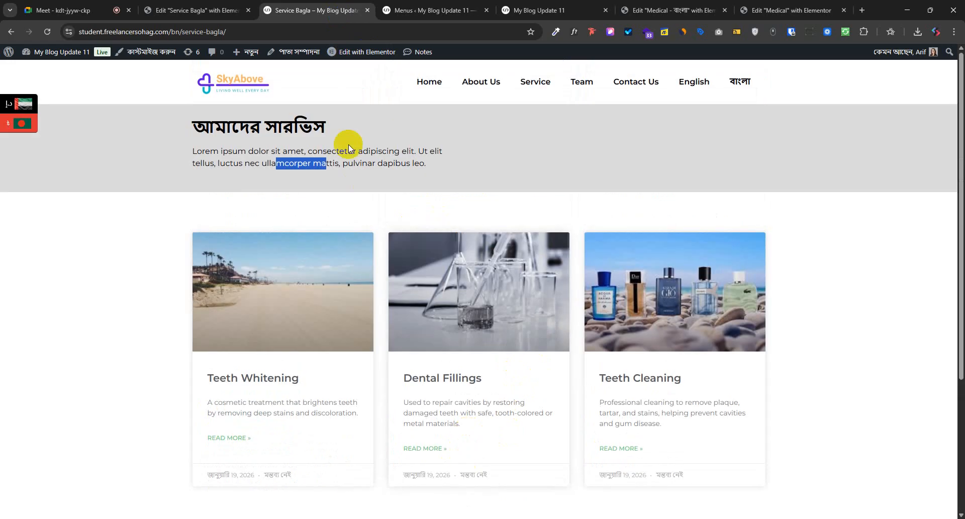
pyautogui.moveTo(357, 151); pyautogui.dragTo(391, 151)
pyautogui.click(407, 163)
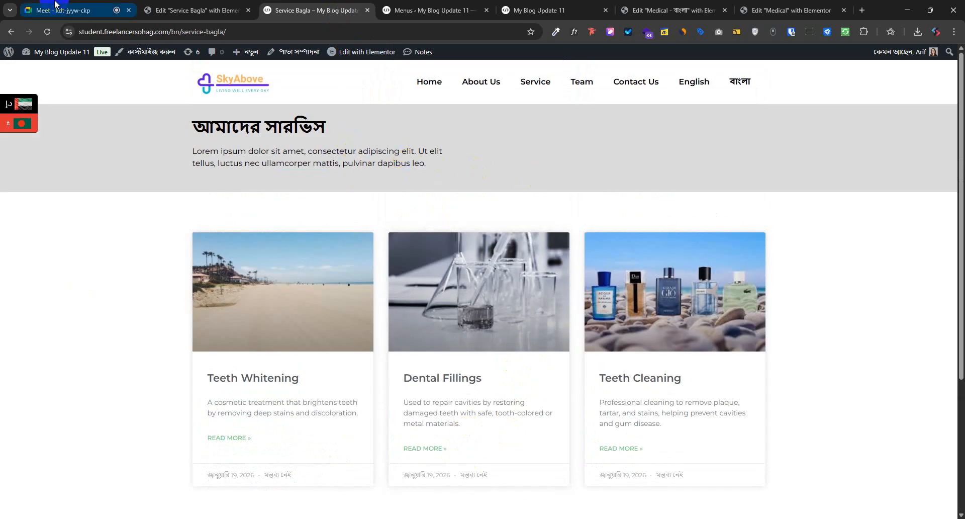
pyautogui.click(196, 10)
pyautogui.click(359, 6)
pyautogui.click(193, 10)
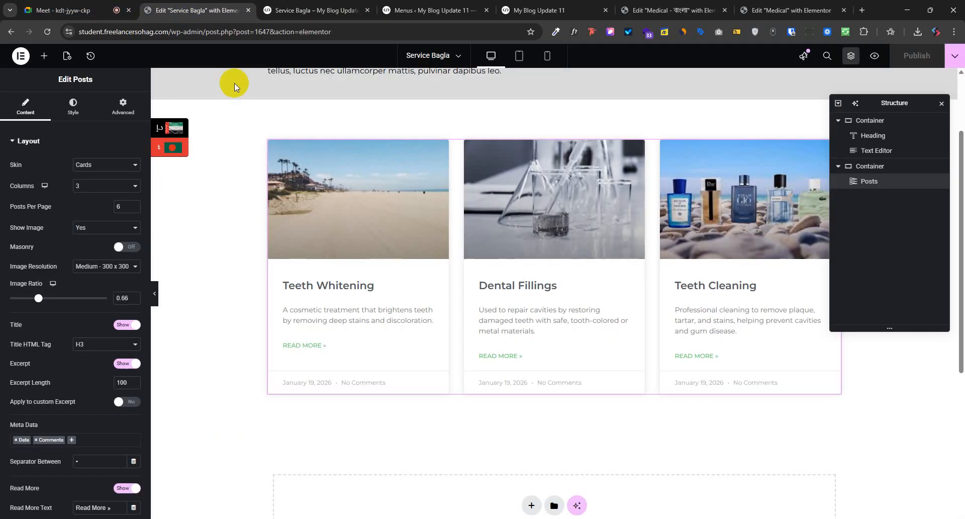
# - Open the WordPress Posts list in place of the live Service page and examine the posts' language columns
pyautogui.click(316, 9)
pyautogui.moveTo(55, 52)
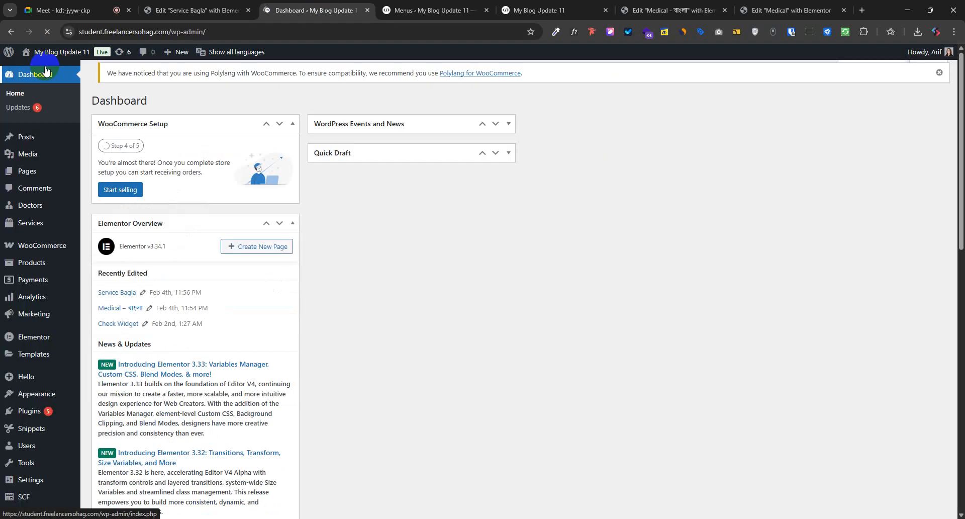
pyautogui.moveTo(28, 138)
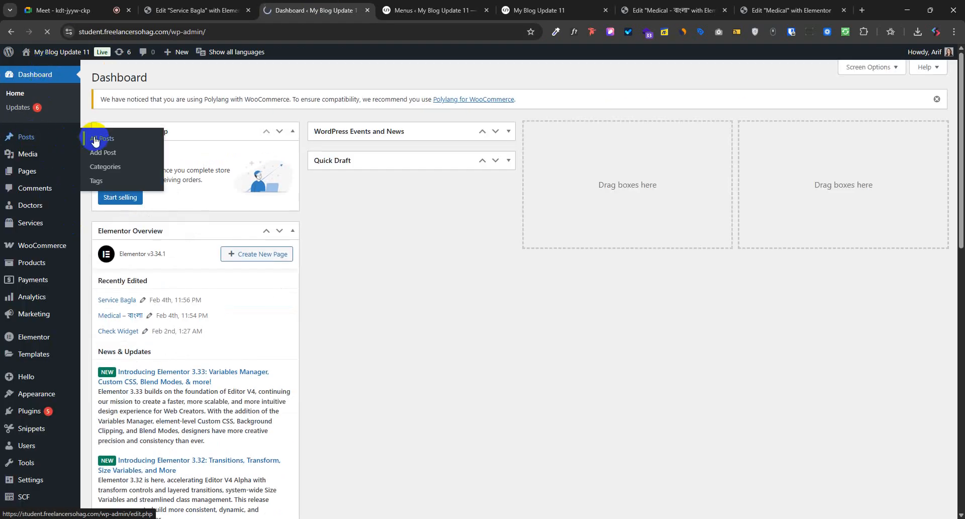
pyautogui.scroll(-5, 783, 323)
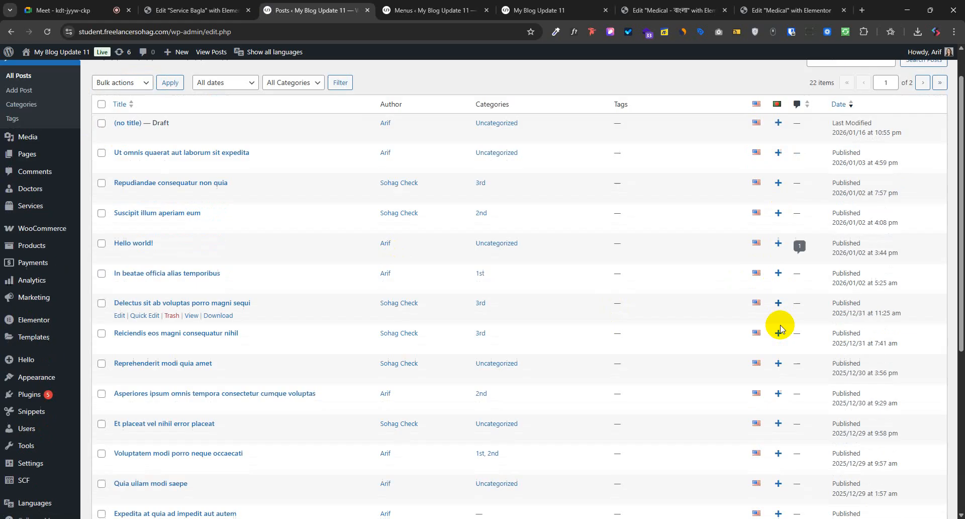
pyautogui.scroll(-3, 801, 337)
pyautogui.scroll(7, 774, 397)
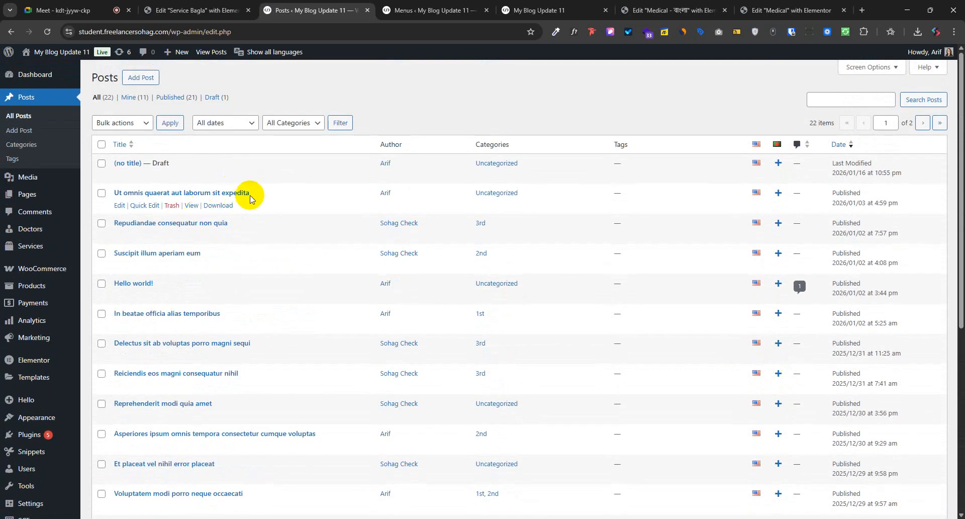
# - Start the Bengali translation of the post "Ut omnis quaerat aut laborum sit expedita" and enter "আবআব" as its content
pyautogui.moveTo(252, 195); pyautogui.dragTo(114, 195)
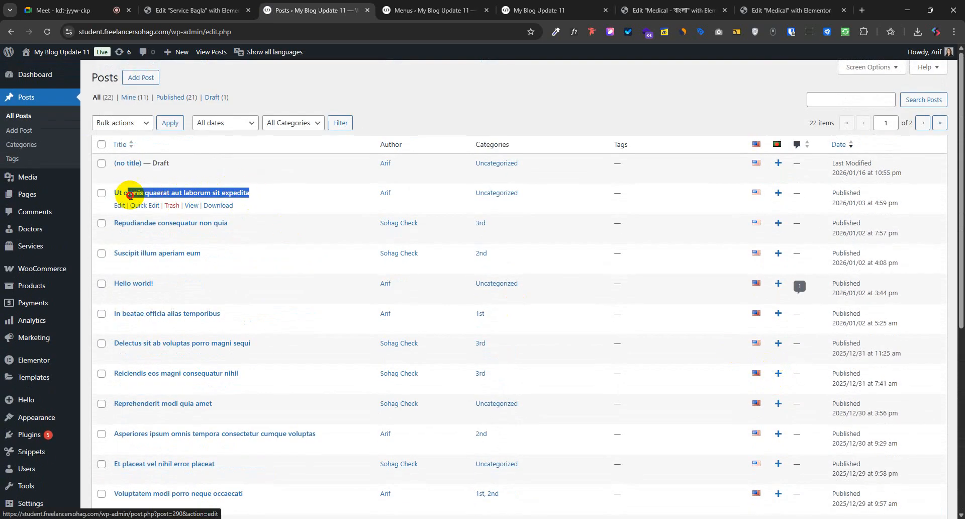
pyautogui.click(779, 196)
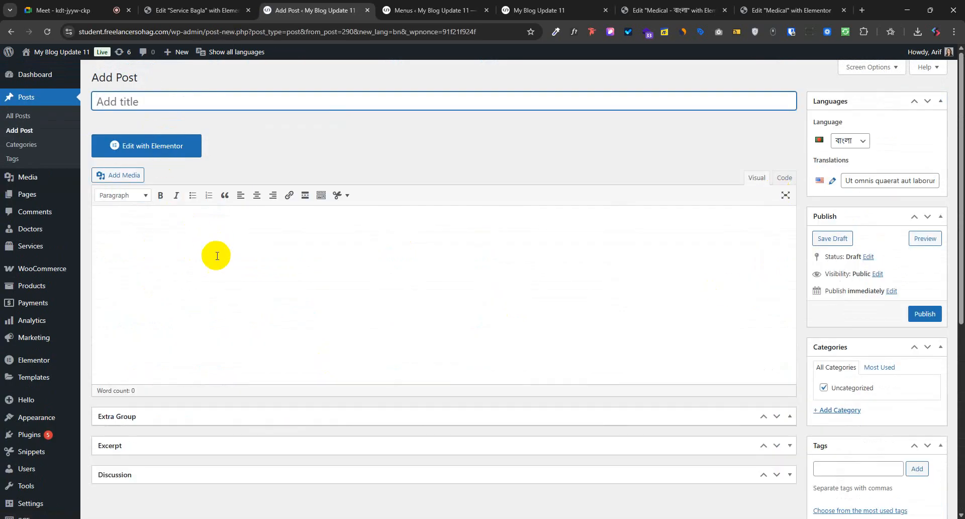
pyautogui.click(784, 178)
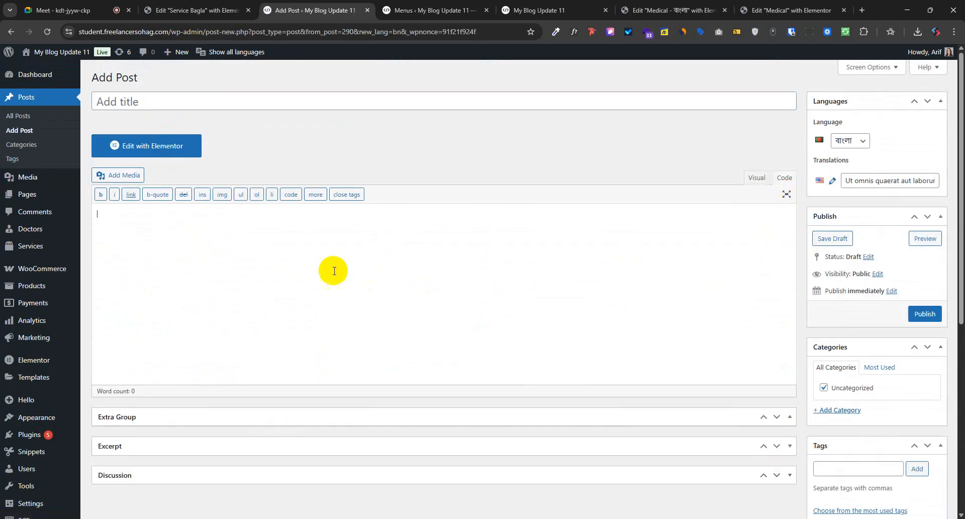
pyautogui.write('আবআব')
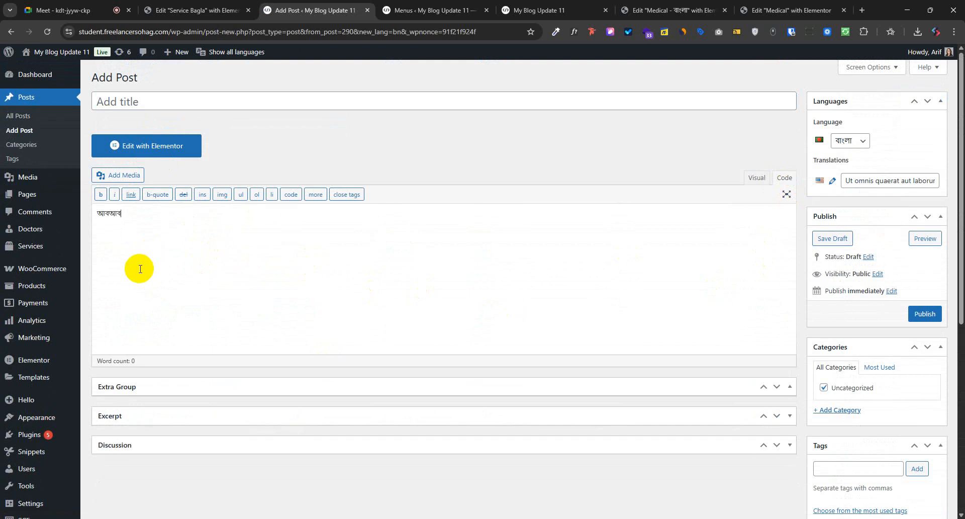
# - Title the Bengali translation "Bangla Post" and publish it
pyautogui.click(150, 106)
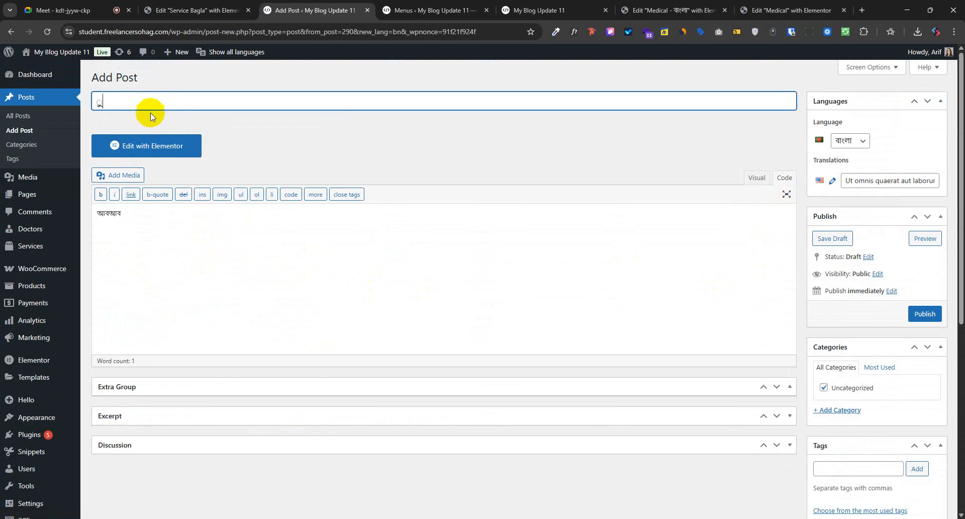
pyautogui.press('BackSpace')
pyautogui.write('সি')
pyautogui.press('BackSpace')
pyautogui.press('BackSpace')
pyautogui.press('BackSpace')
pyautogui.press('BackSpace')
pyautogui.write('Bangla Post')
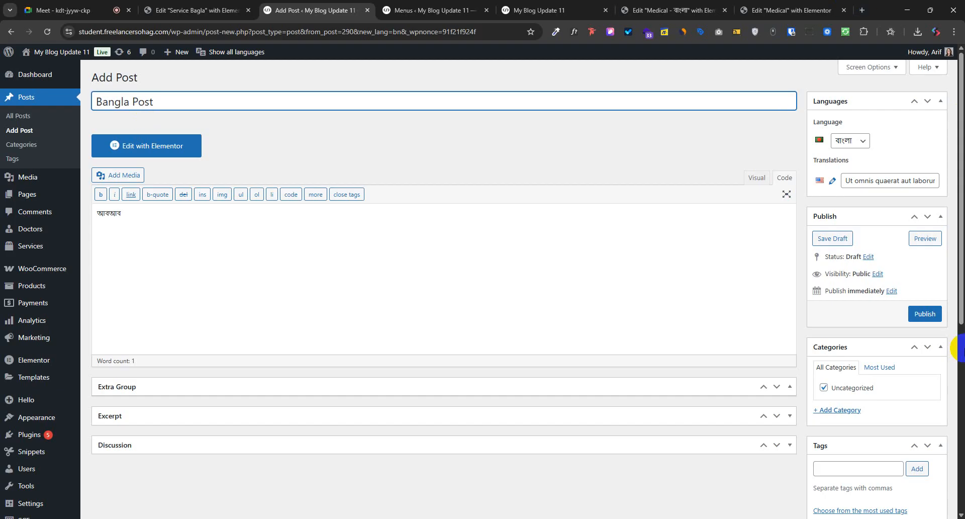
pyautogui.click(921, 316)
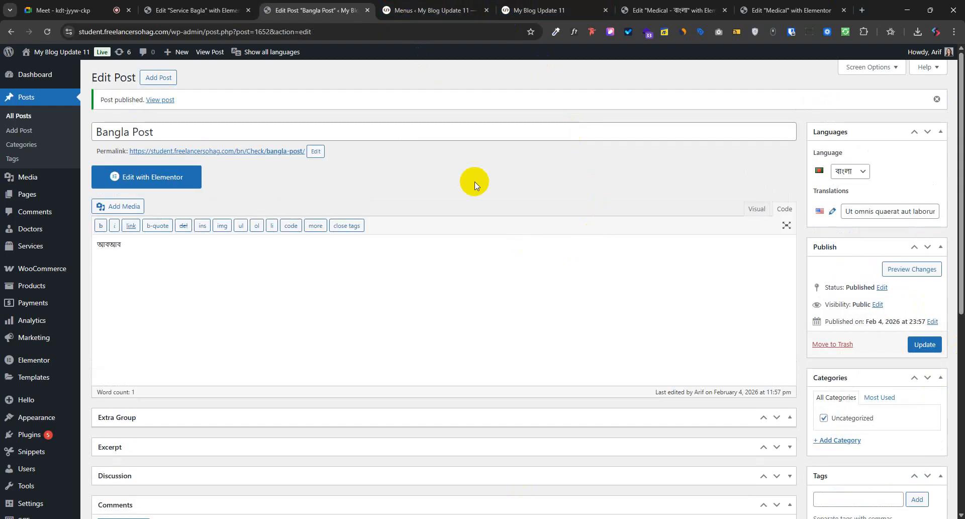
# - Bring the live home page ahead of the Menus page and review its sections from header to footer
pyautogui.click(412, 6)
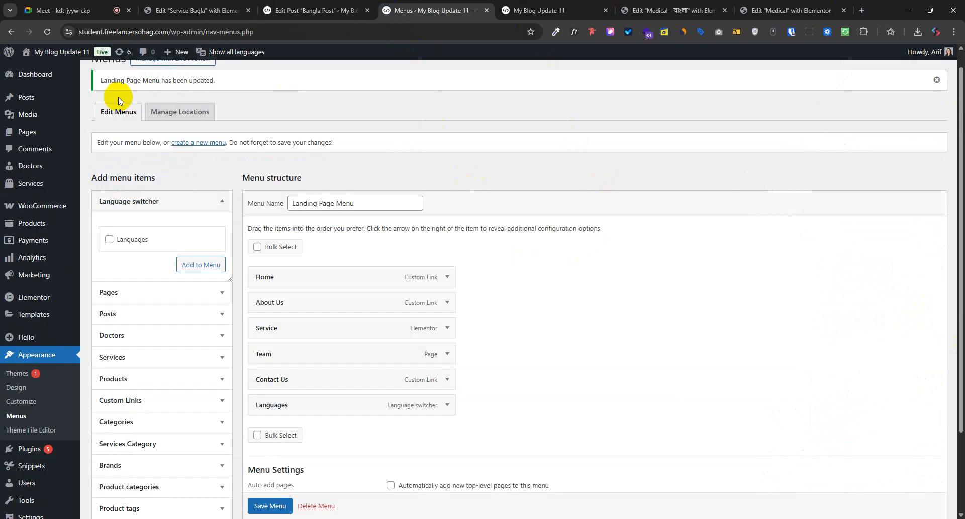
pyautogui.moveTo(508, 10); pyautogui.dragTo(397, 10)
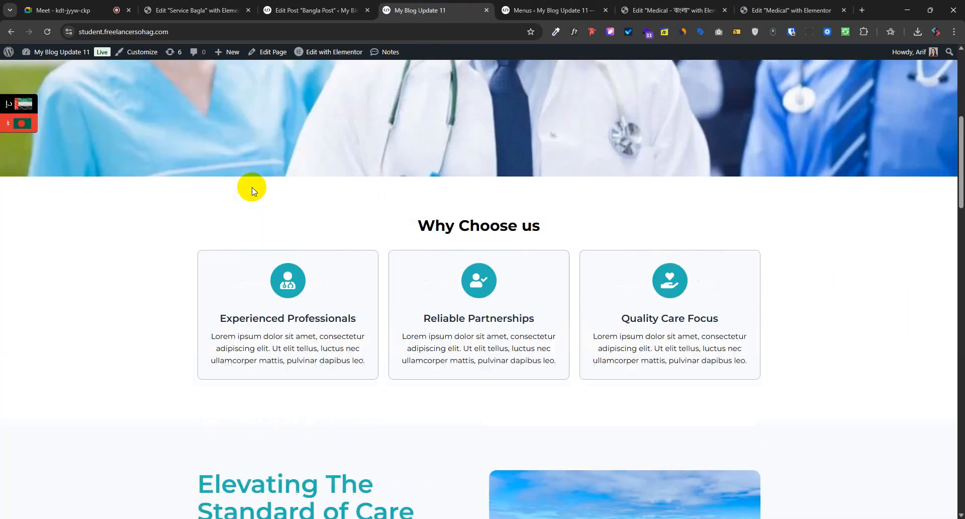
pyautogui.scroll(7, 384, 320)
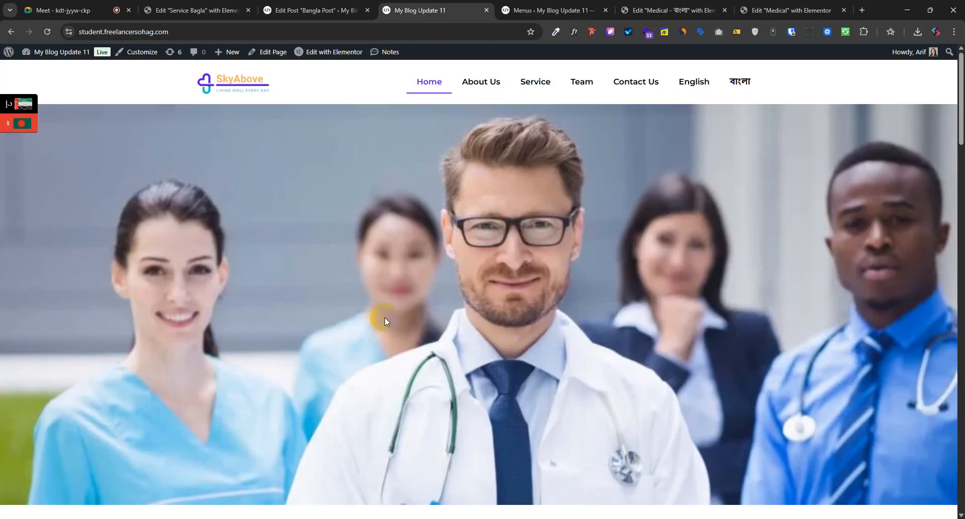
pyautogui.click(244, 88)
pyautogui.scroll(-20, 390, 221)
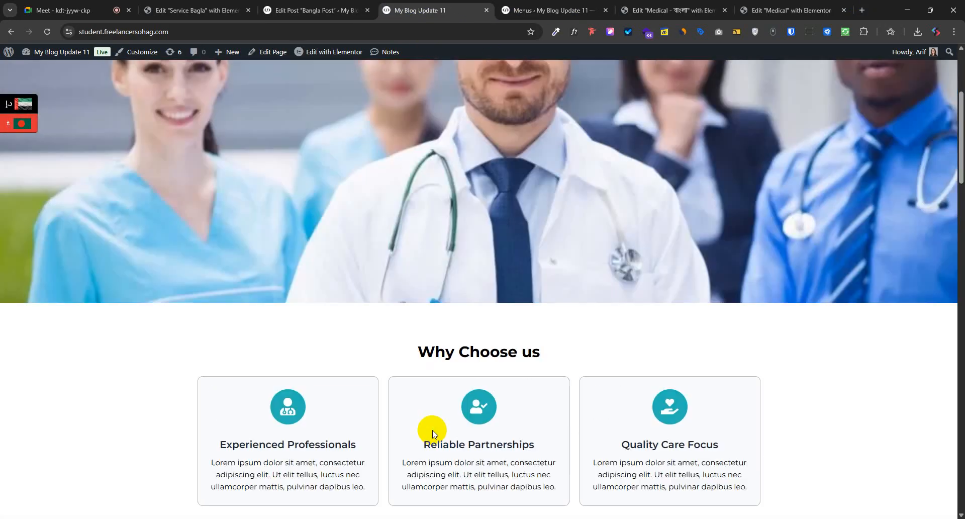
pyautogui.scroll(-6, 472, 430)
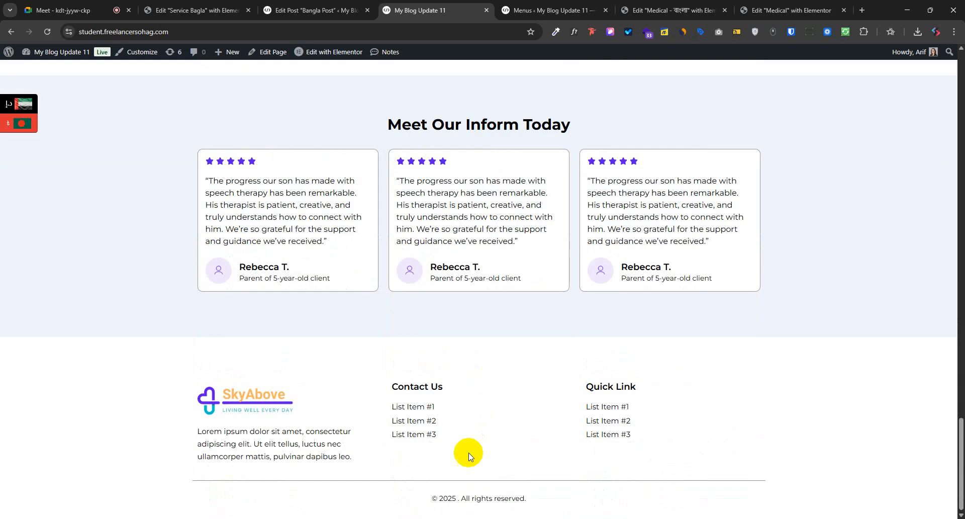
pyautogui.scroll(10, 465, 452)
pyautogui.scroll(-15, 427, 467)
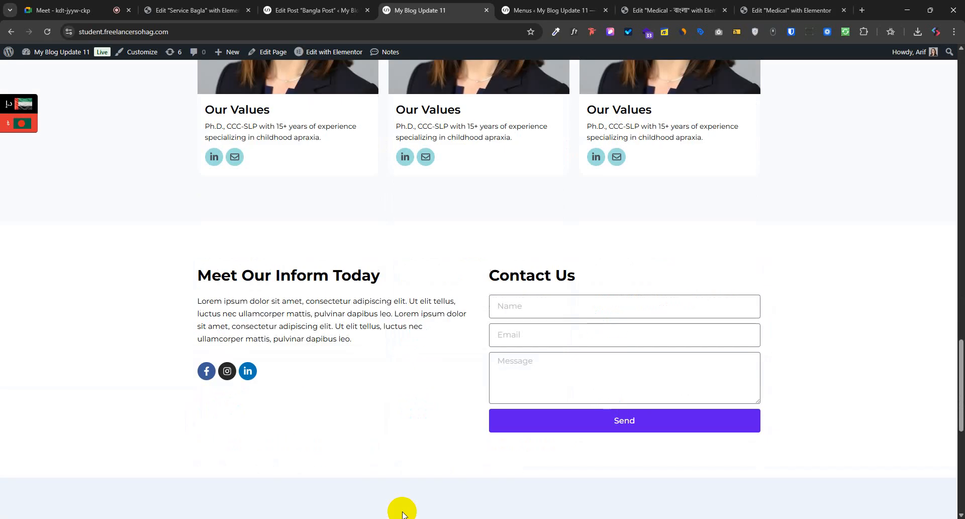
pyautogui.scroll(12, 396, 510)
pyautogui.scroll(10, 395, 513)
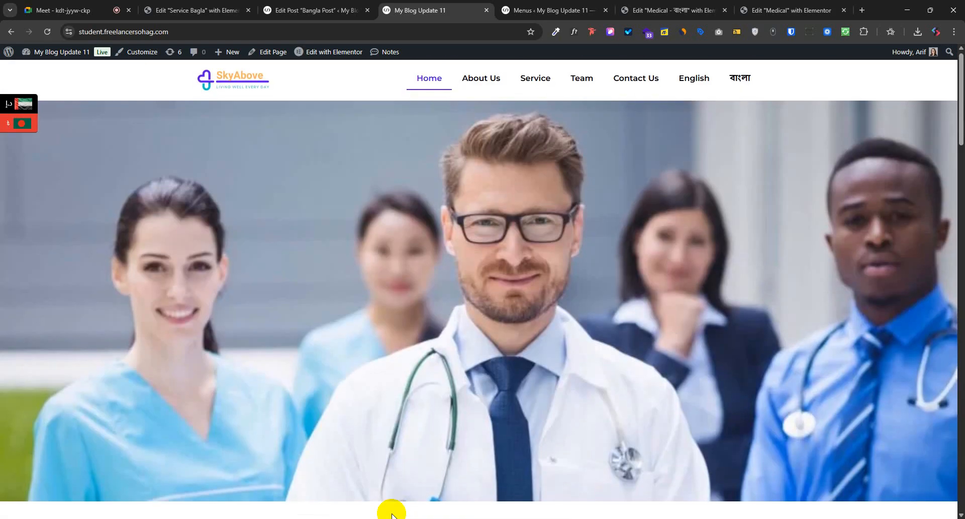
# - Examine the three feature cards and their text widgets on the "Medical - বাংলা" page in the Elementor editor
pyautogui.click(654, 10)
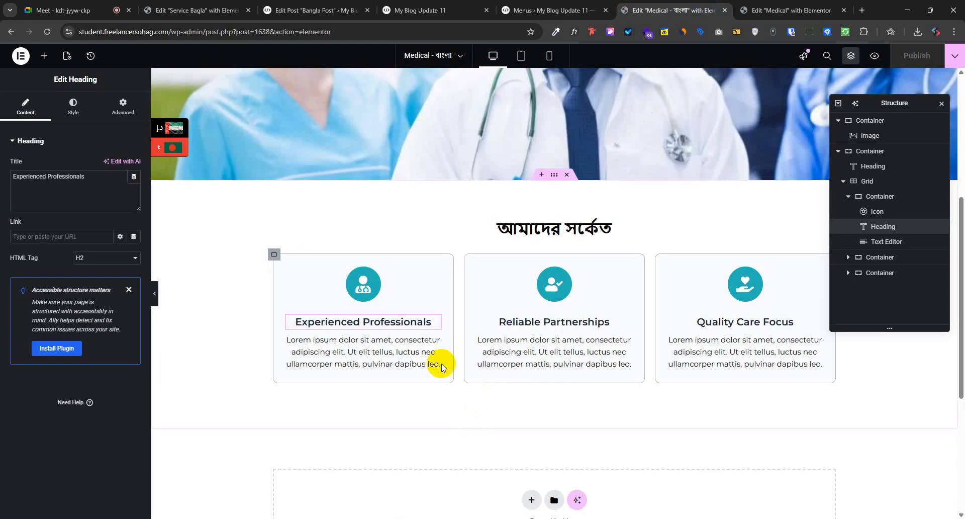
pyautogui.click(430, 7)
pyautogui.click(696, 9)
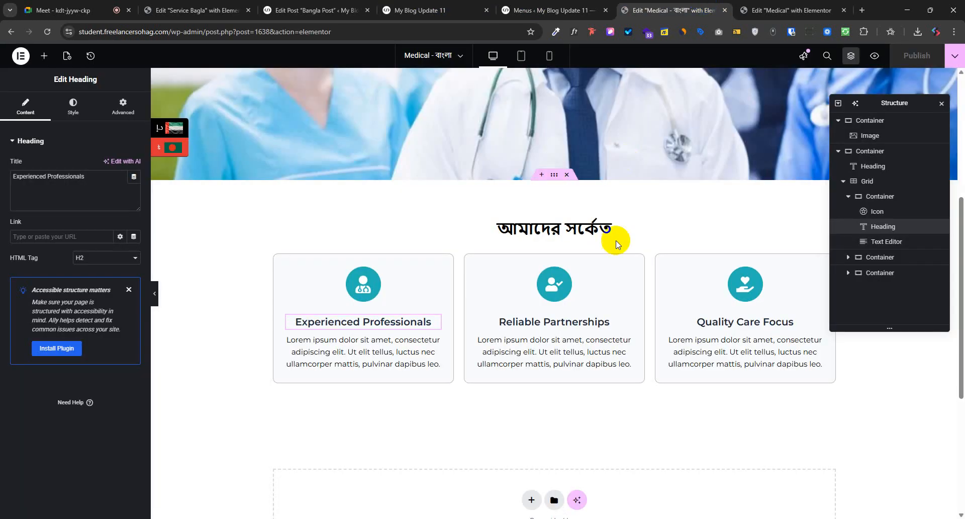
pyautogui.click(571, 361)
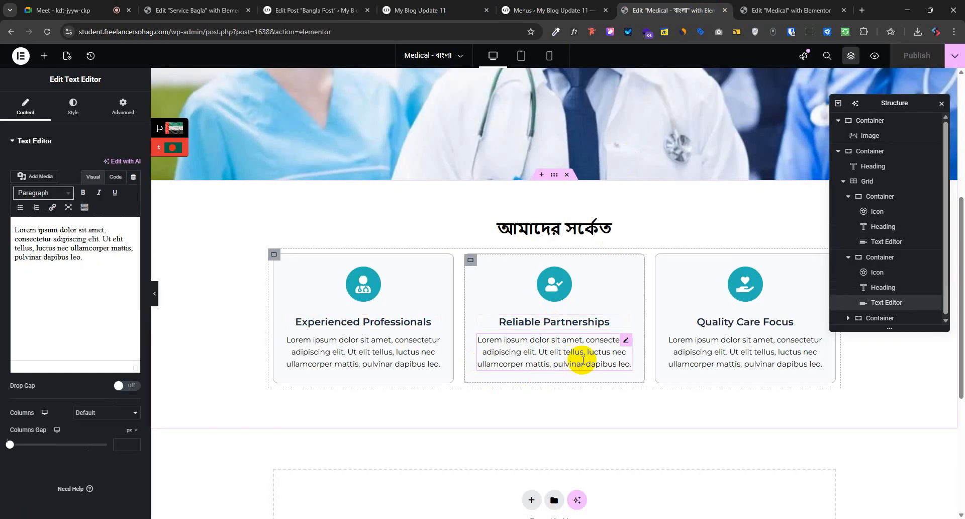
pyautogui.click(716, 343)
pyautogui.click(728, 324)
pyautogui.click(723, 352)
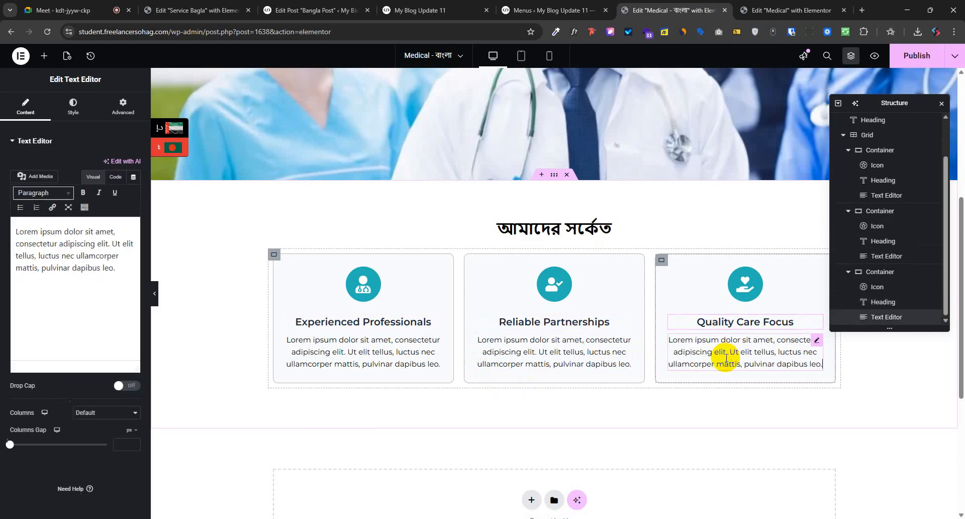
# - Publish the "Medical - বাংলা" page and close both Medical page editors
pyautogui.click(550, 10)
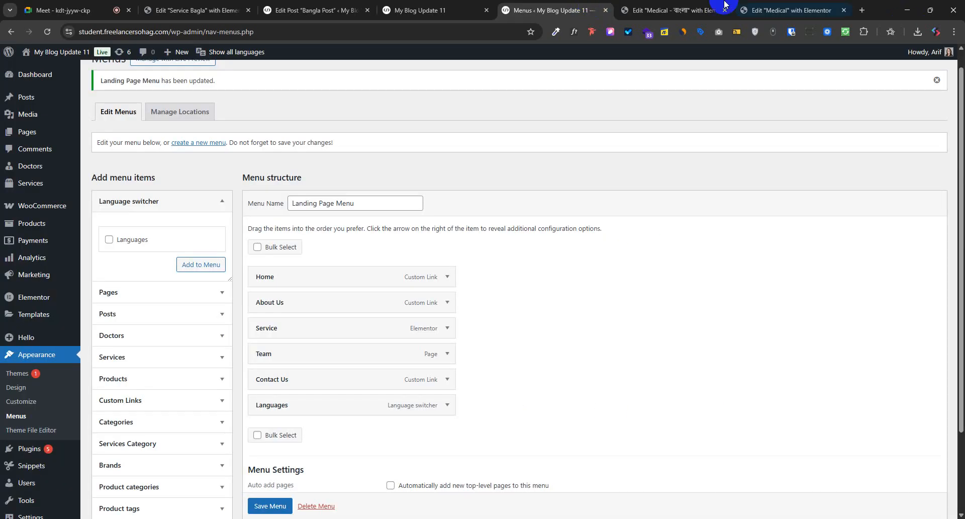
pyautogui.click(674, 10)
pyautogui.click(912, 56)
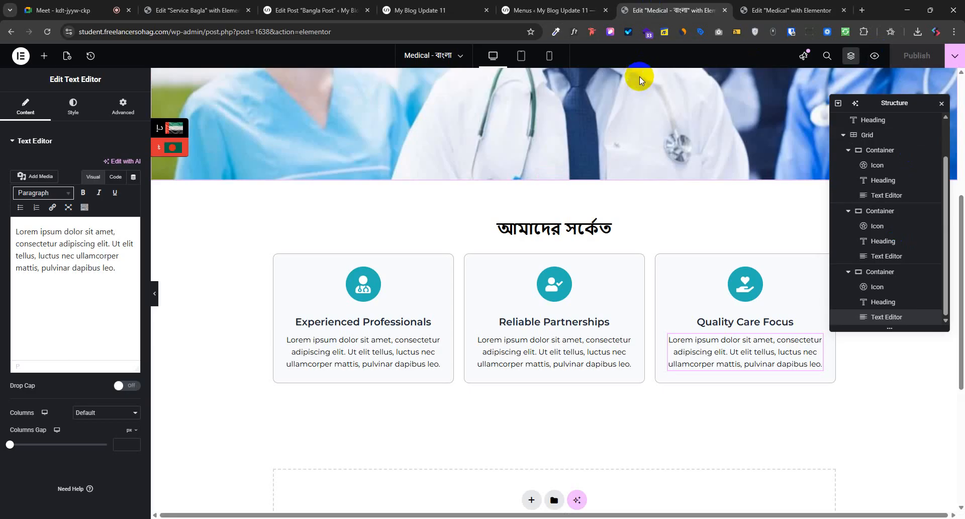
pyautogui.click(725, 10)
pyautogui.click(743, 10)
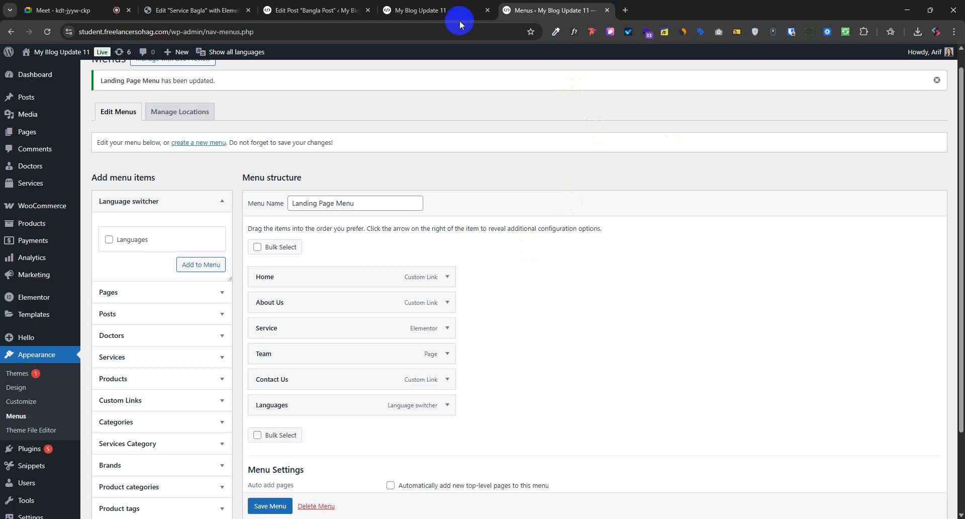
# - Return to the live home page and examine its header menu and the Why Choose us section
pyautogui.click(436, 10)
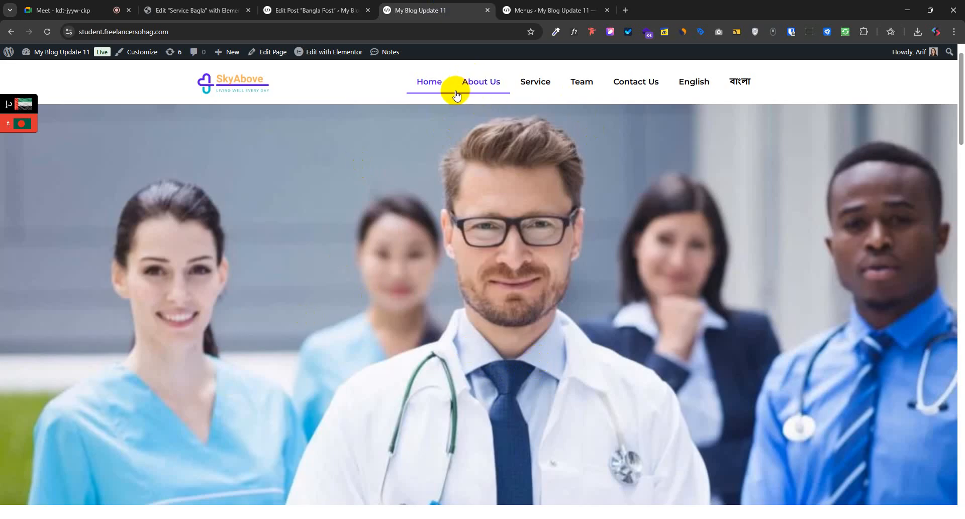
pyautogui.moveTo(370, 71); pyautogui.dragTo(527, 108)
pyautogui.moveTo(816, 134); pyautogui.dragTo(724, 143)
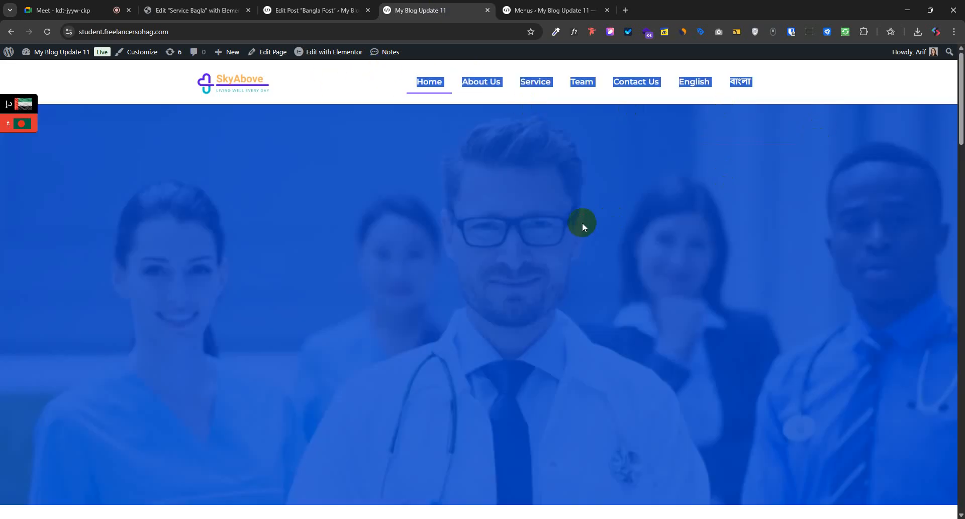
pyautogui.scroll(-5, 471, 330)
pyautogui.click(549, 294)
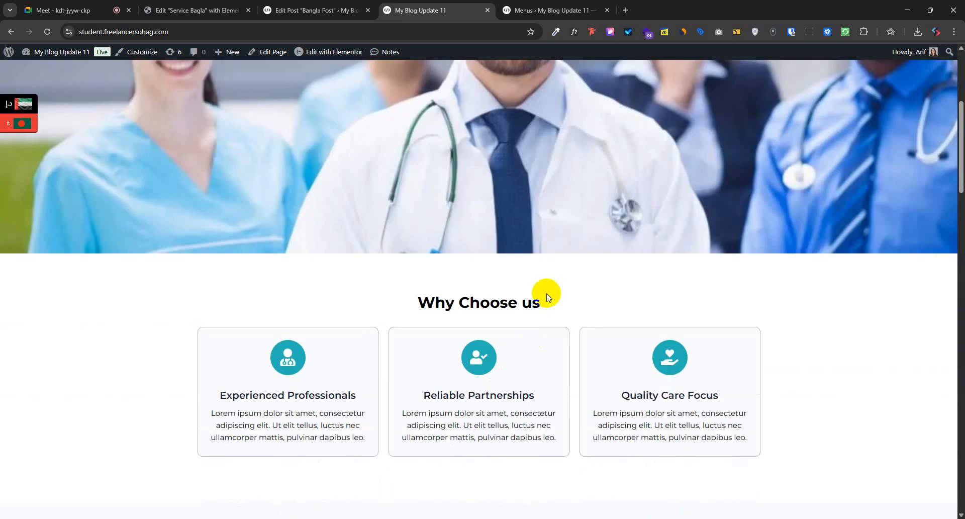
pyautogui.scroll(5, 568, 322)
pyautogui.scroll(2, 575, 331)
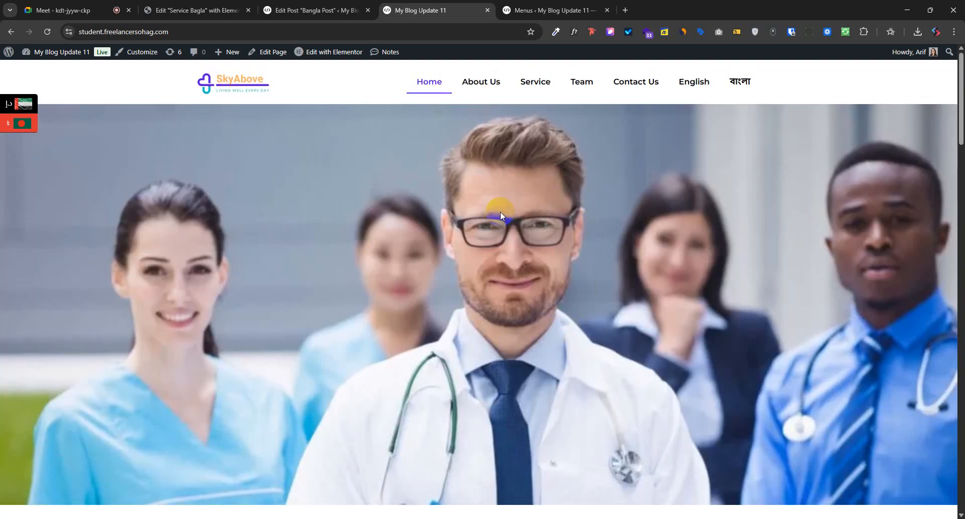
pyautogui.scroll(-12, 404, 338)
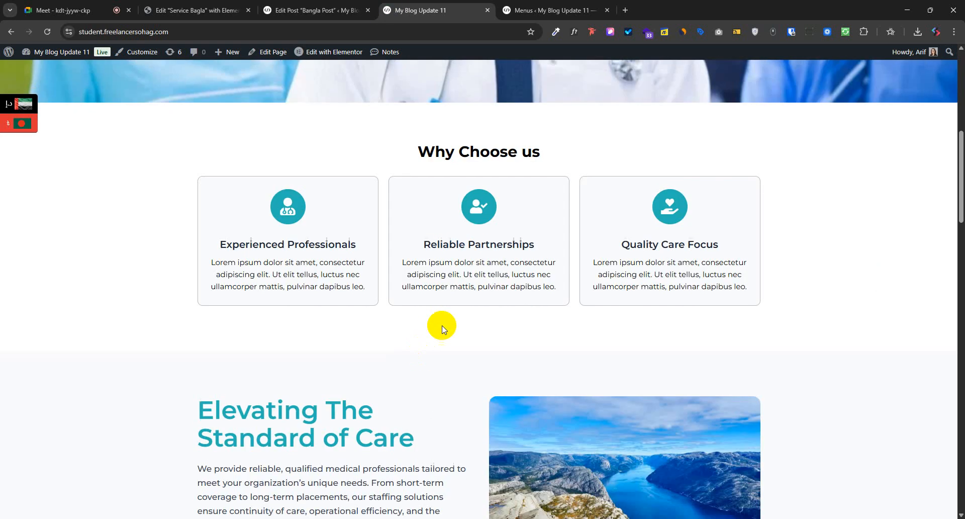
pyautogui.scroll(-8, 415, 371)
pyautogui.scroll(20, 453, 382)
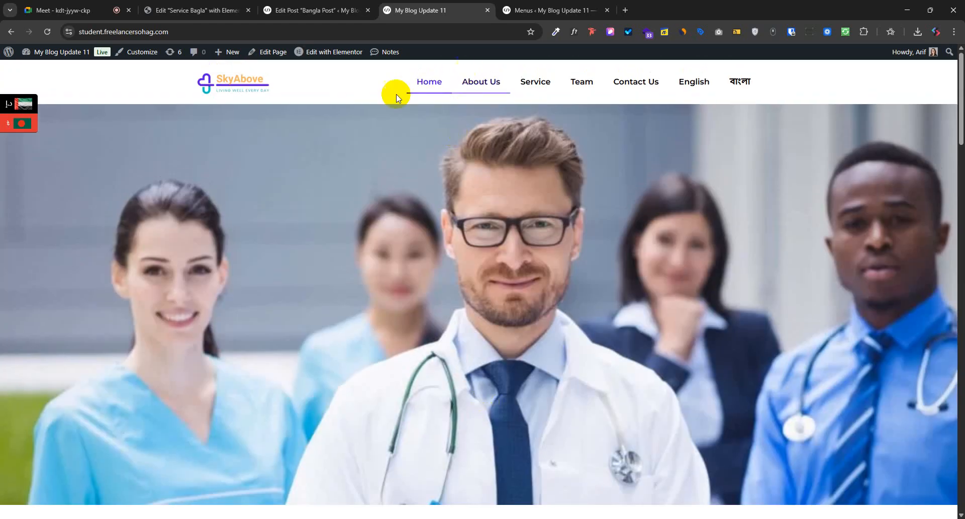
# - Review the home page's header menu and all sections down to the footer, and select English in the language switcher
pyautogui.moveTo(394, 82); pyautogui.dragTo(604, 116)
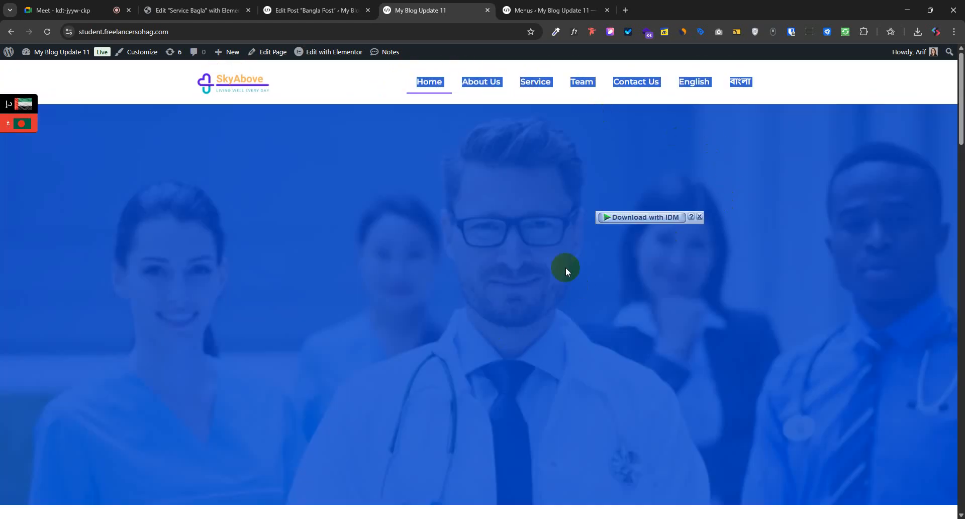
pyautogui.click(500, 177)
pyautogui.scroll(-4, 461, 427)
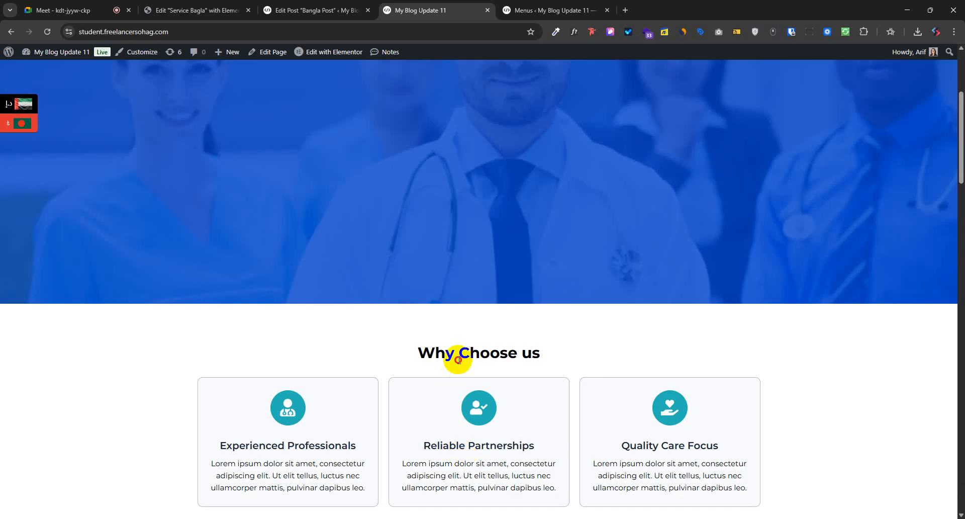
pyautogui.click(458, 357)
pyautogui.scroll(4, 467, 352)
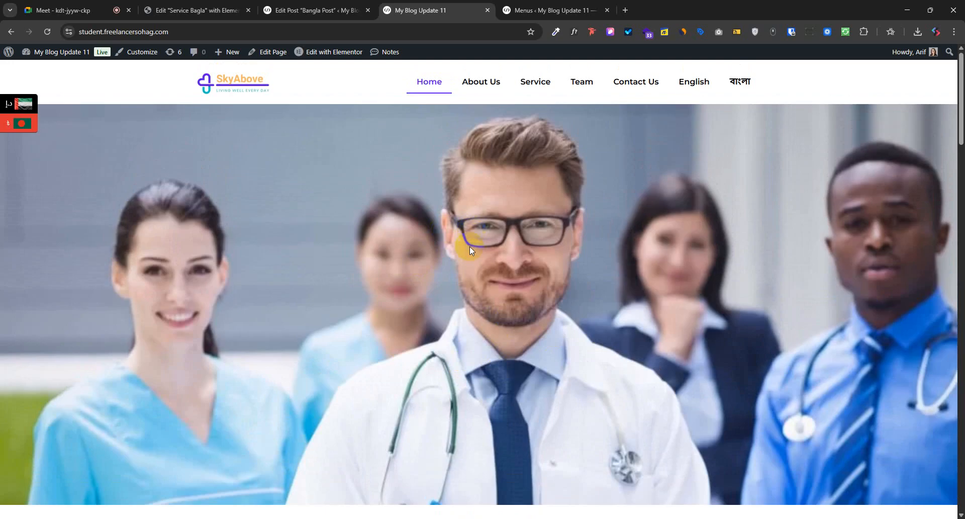
pyautogui.scroll(-15, 469, 247)
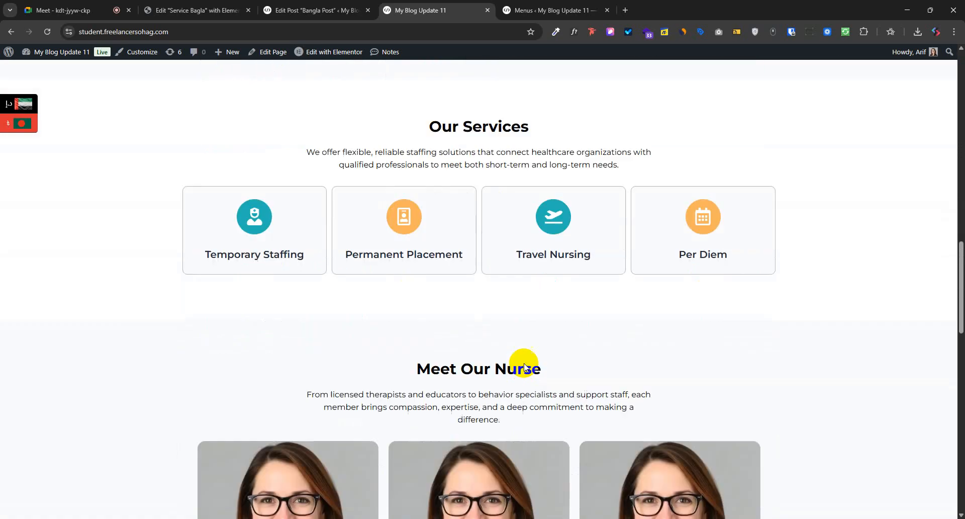
pyautogui.scroll(-15, 524, 365)
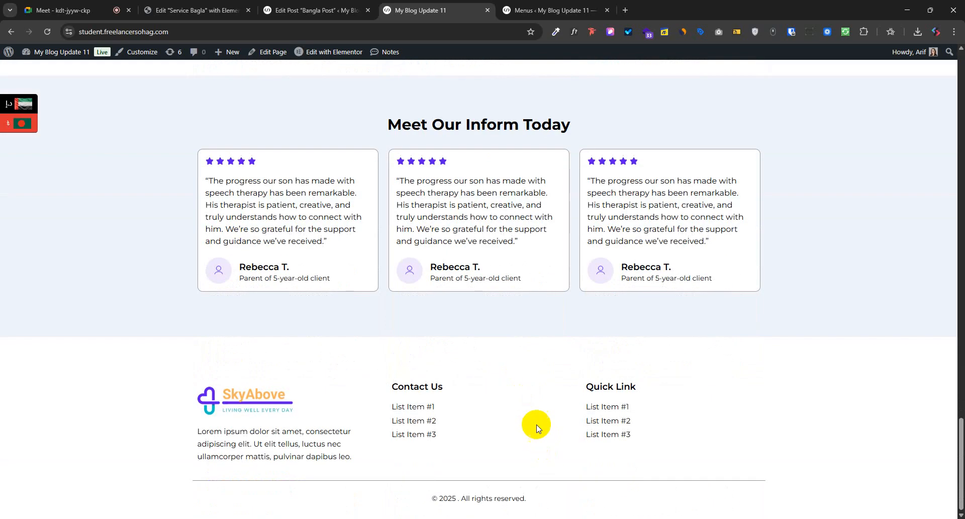
pyautogui.scroll(20, 532, 400)
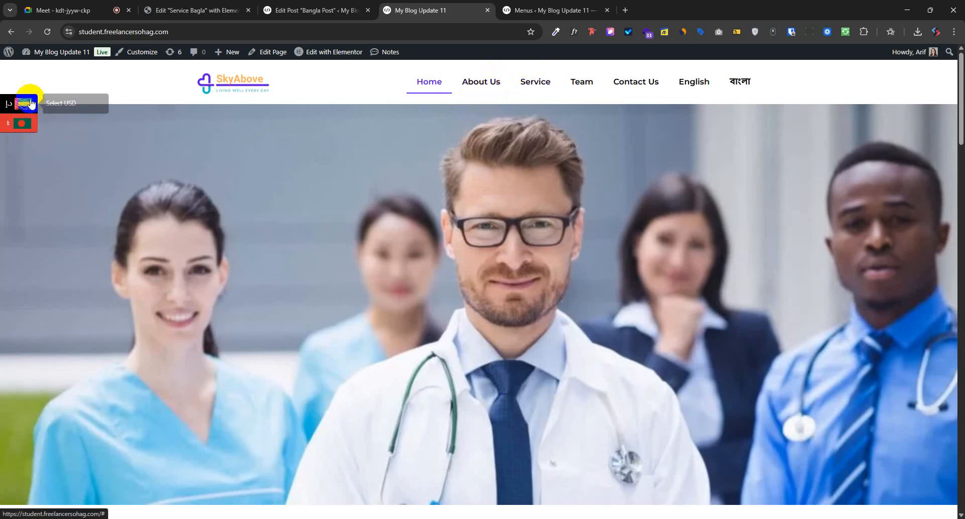
pyautogui.click(688, 89)
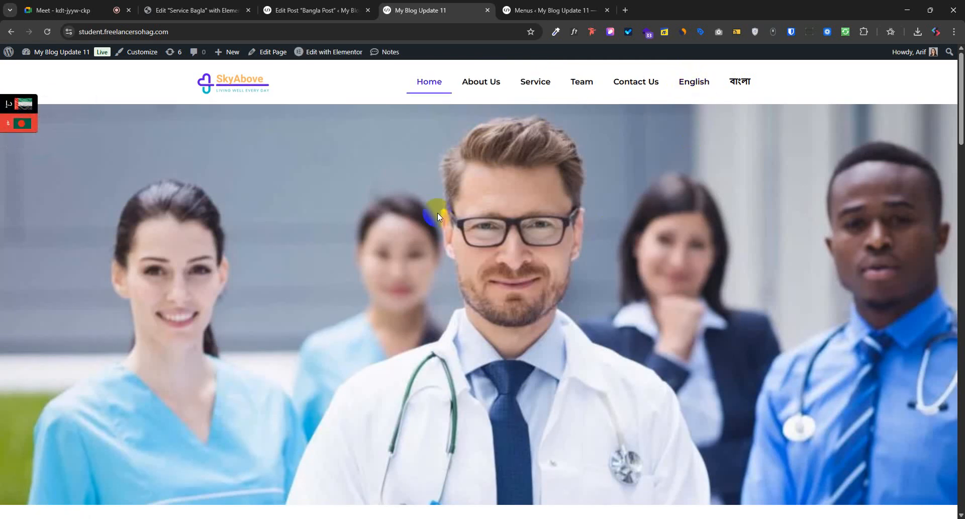
pyautogui.scroll(-15, 479, 331)
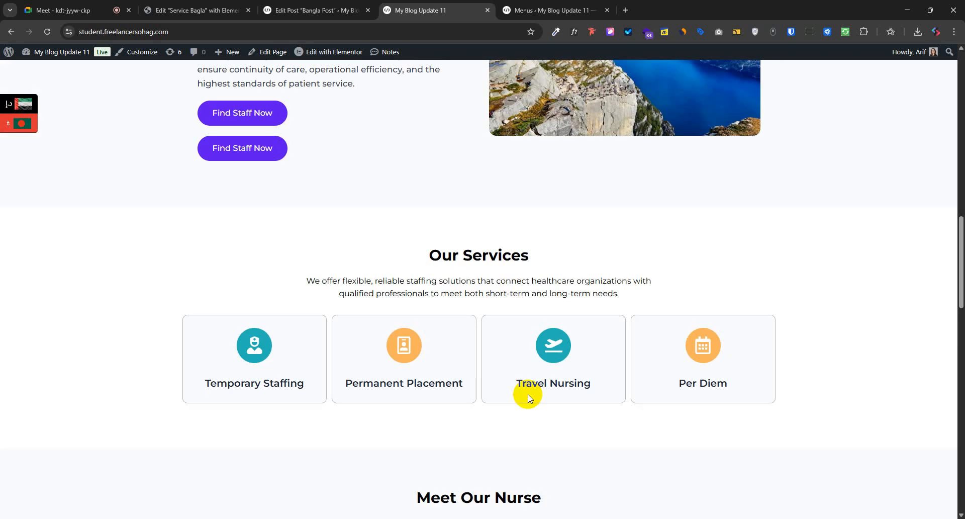
# - Look over the Our Services and Why Choose us sections of the English home page and return to its header menu
pyautogui.scroll(-10, 532, 389)
pyautogui.scroll(15, 574, 368)
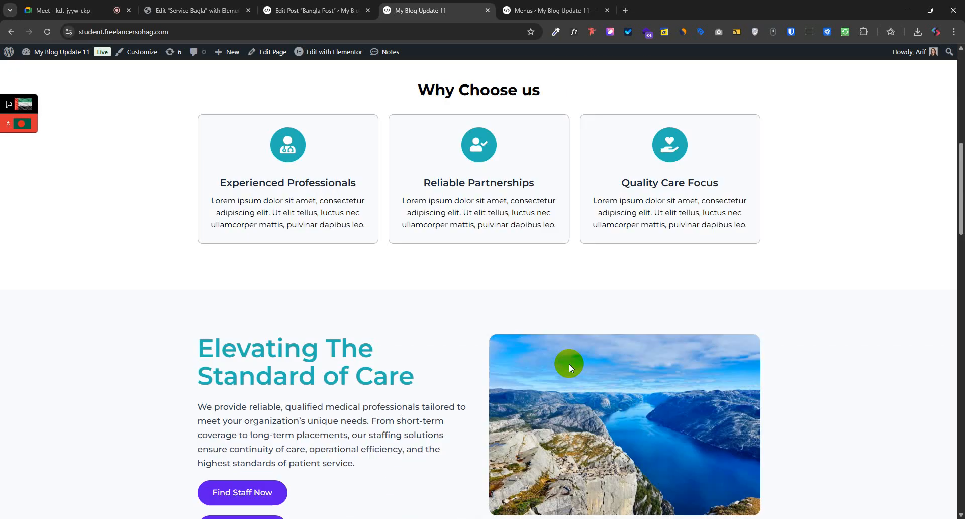
pyautogui.scroll(10, 569, 363)
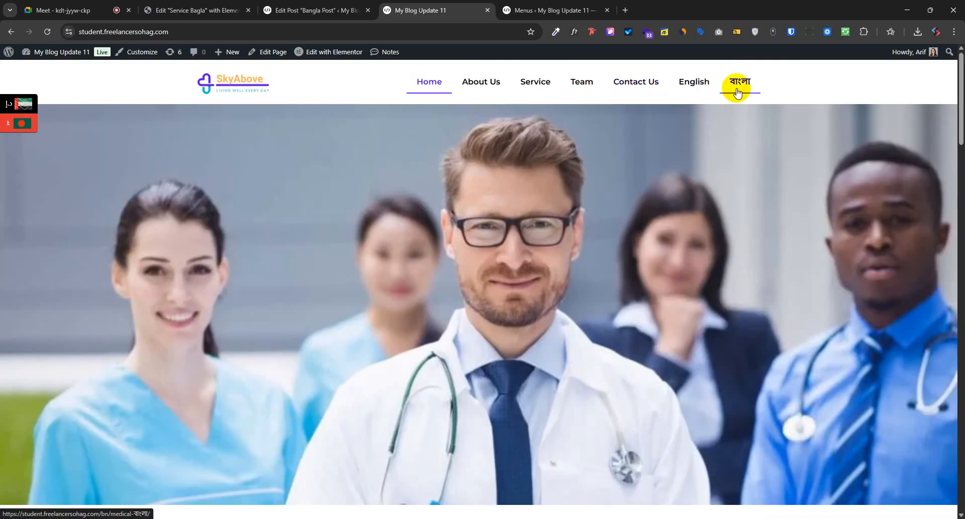
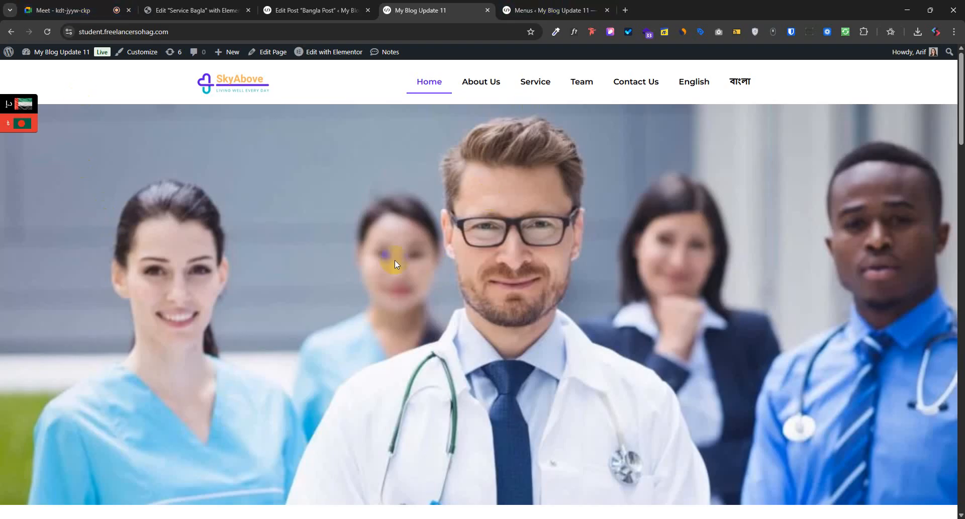
# - Close the "Service Bagla" editor, the "Bangla Post" editor, the live home page and the Menus page
pyautogui.click(201, 10)
pyautogui.click(248, 10)
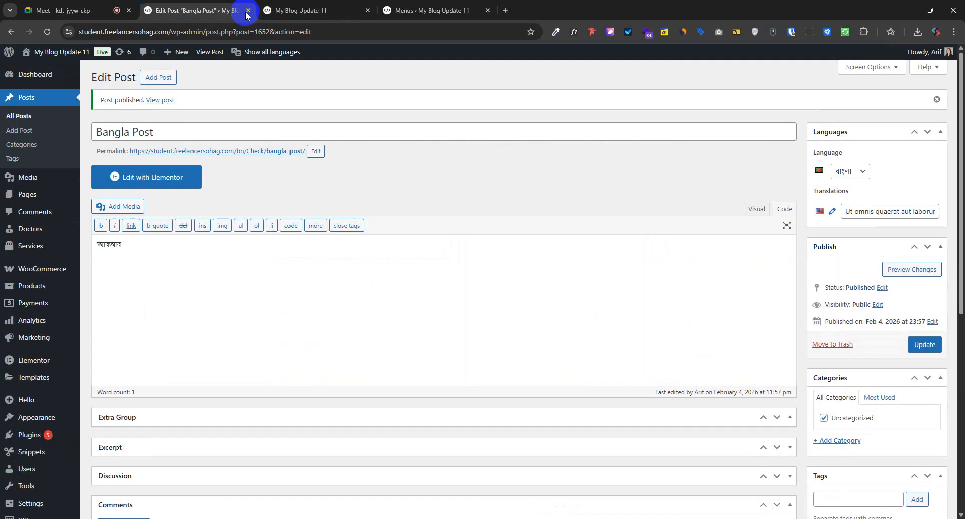
pyautogui.click(247, 10)
pyautogui.click(248, 10)
pyautogui.click(247, 10)
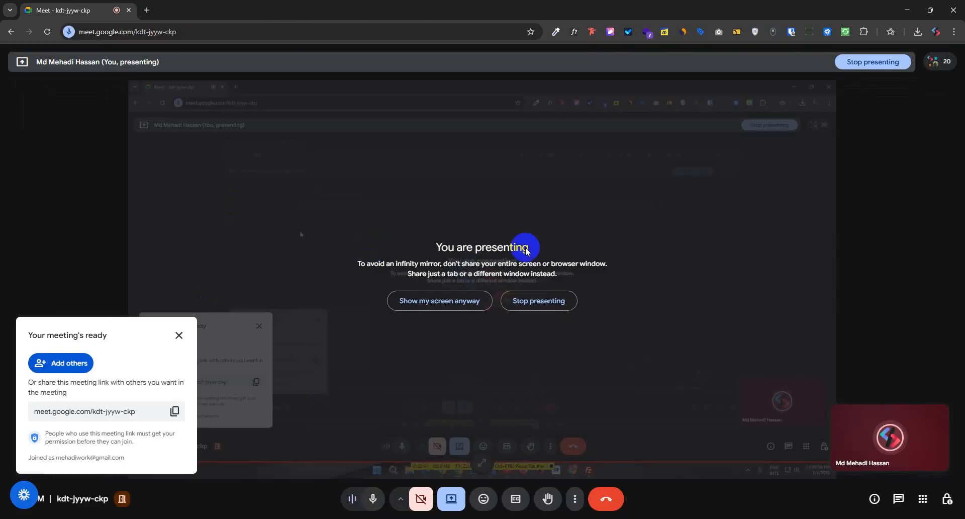
# - Reopen the student.freelancersohag.com home page in a new browser tab and dismiss the floating Google Meet window
pyautogui.click(152, 10)
pyautogui.write('st')
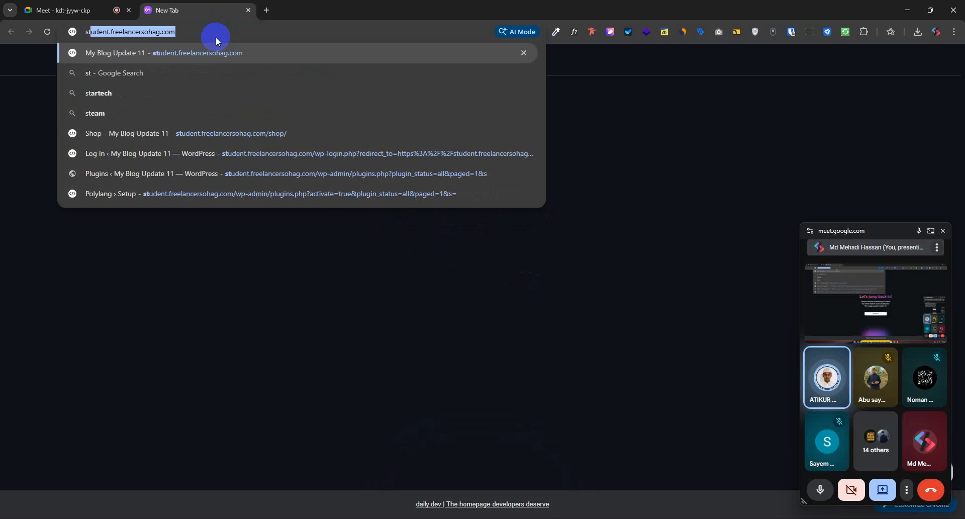
pyautogui.press('Return')
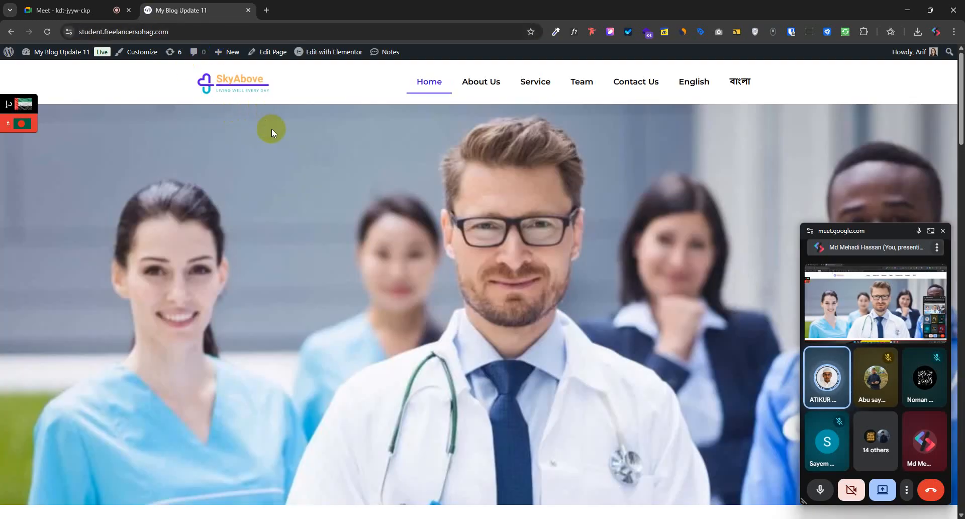
pyautogui.click(116, 10)
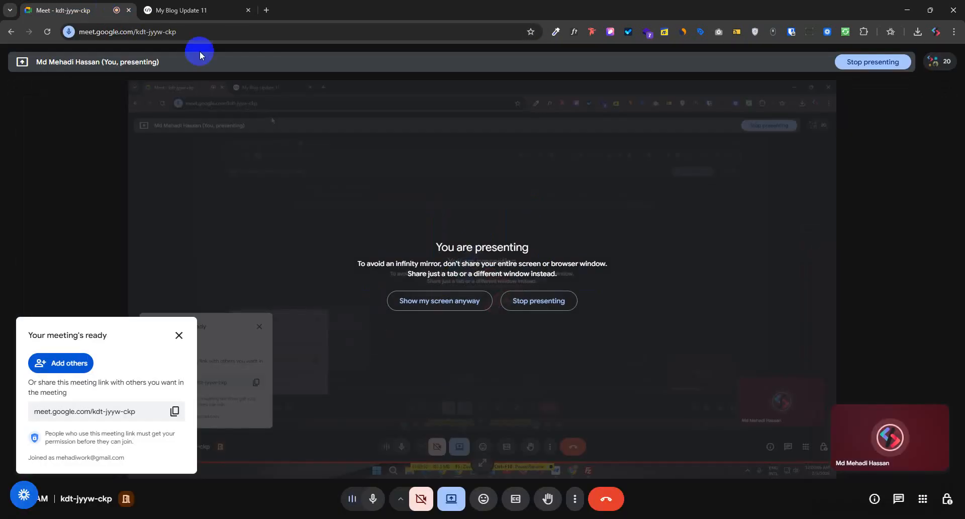
pyautogui.click(195, 6)
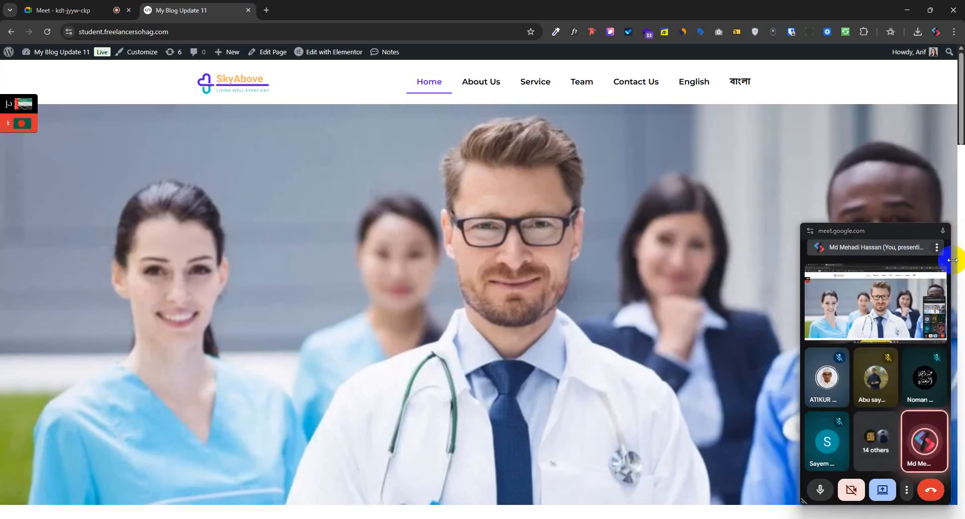
pyautogui.click(943, 231)
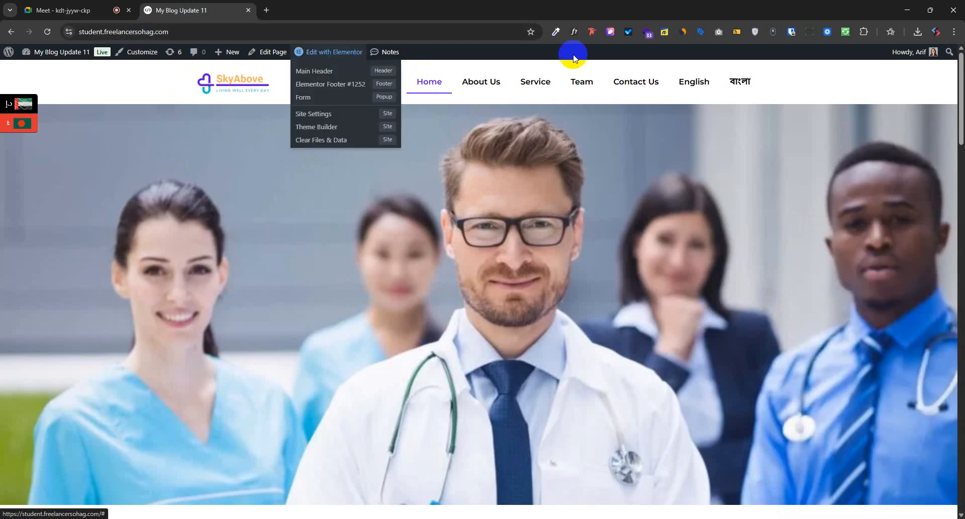
# - Switch the home page to বাংলা and examine its header menu, feature cards and footer
pyautogui.click(728, 84)
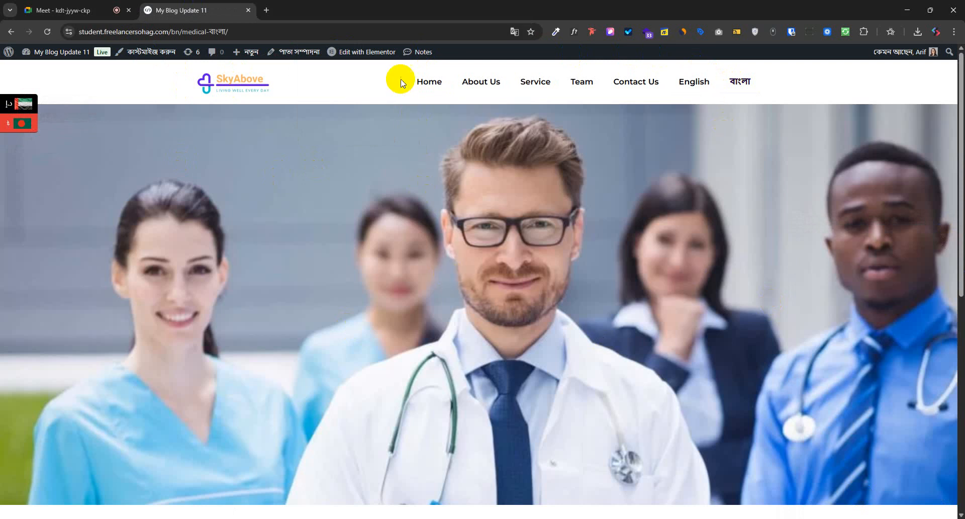
pyautogui.moveTo(399, 81); pyautogui.dragTo(448, 80)
pyautogui.click(309, 83)
pyautogui.scroll(-8, 390, 319)
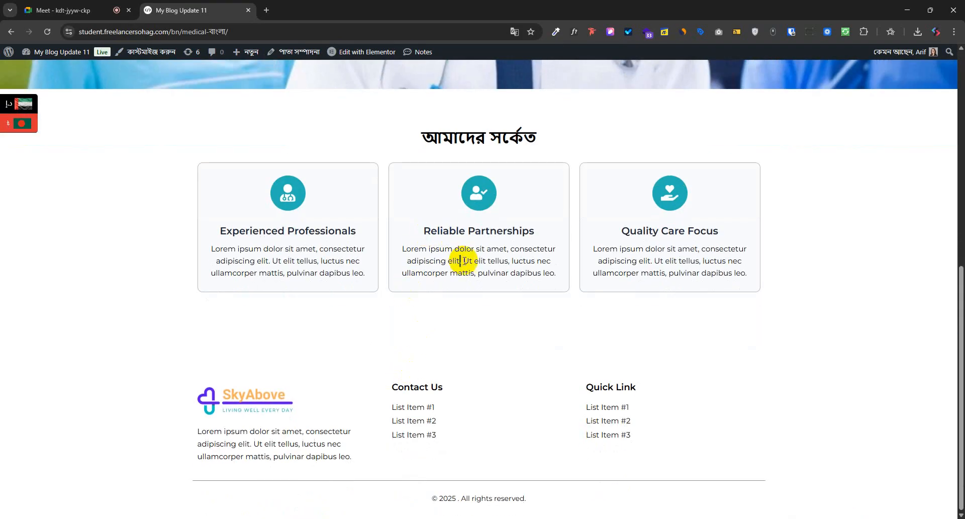
pyautogui.scroll(10, 351, 354)
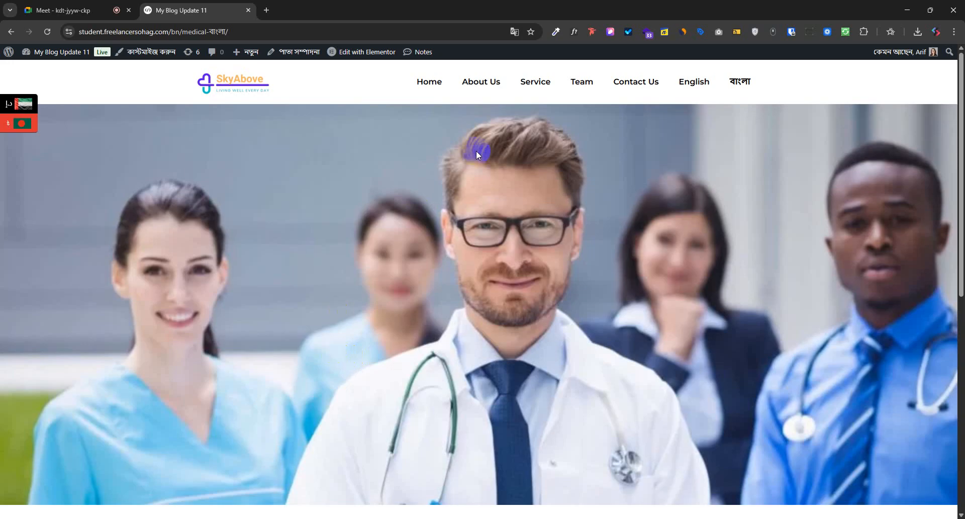
pyautogui.scroll(-8, 493, 274)
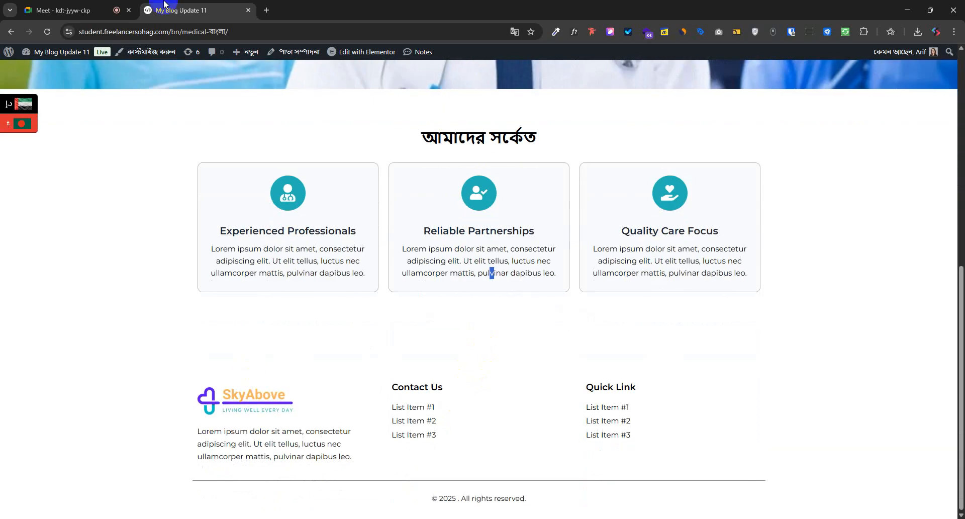
# - Examine the Bengali section heading above the feature cards and return to the header of the Bengali page
pyautogui.click(112, 7)
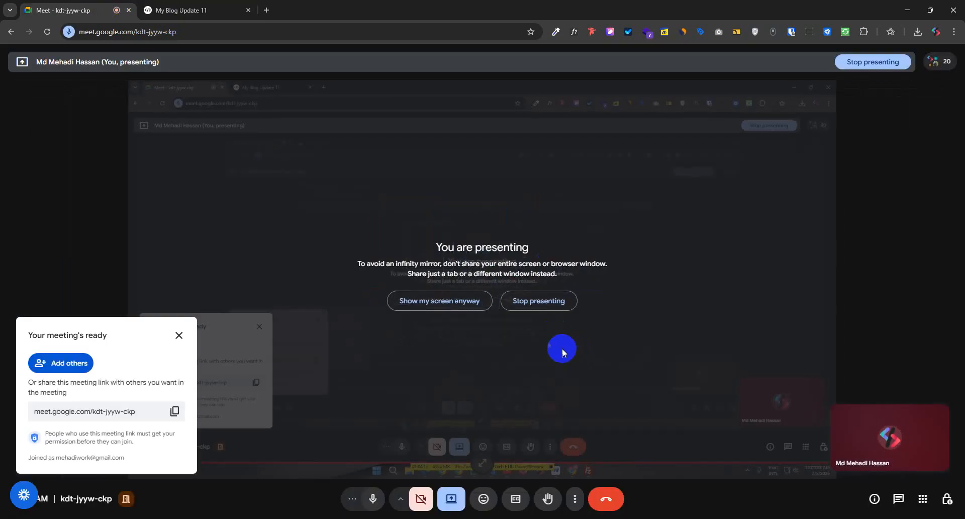
pyautogui.click(194, 9)
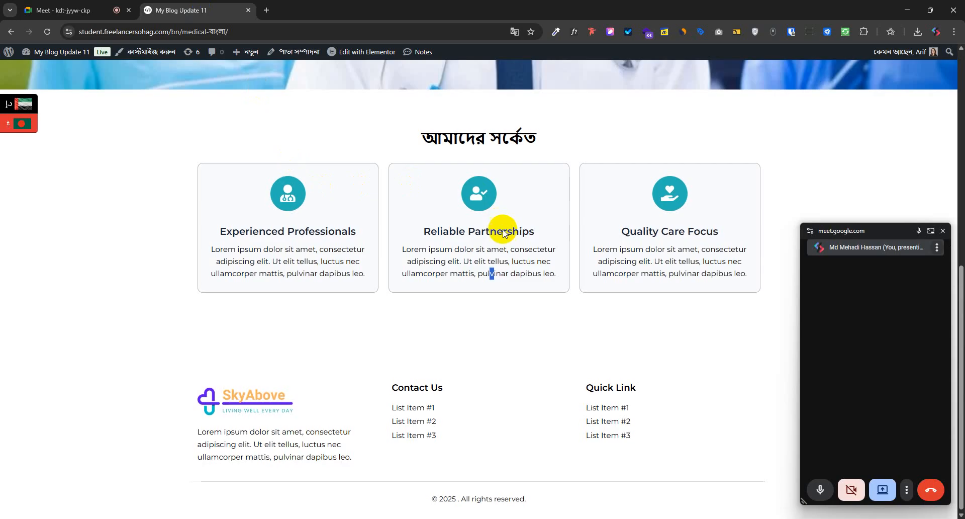
pyautogui.scroll(3, 478, 261)
pyautogui.moveTo(428, 288); pyautogui.dragTo(409, 282)
pyautogui.click(535, 286)
pyautogui.click(446, 301)
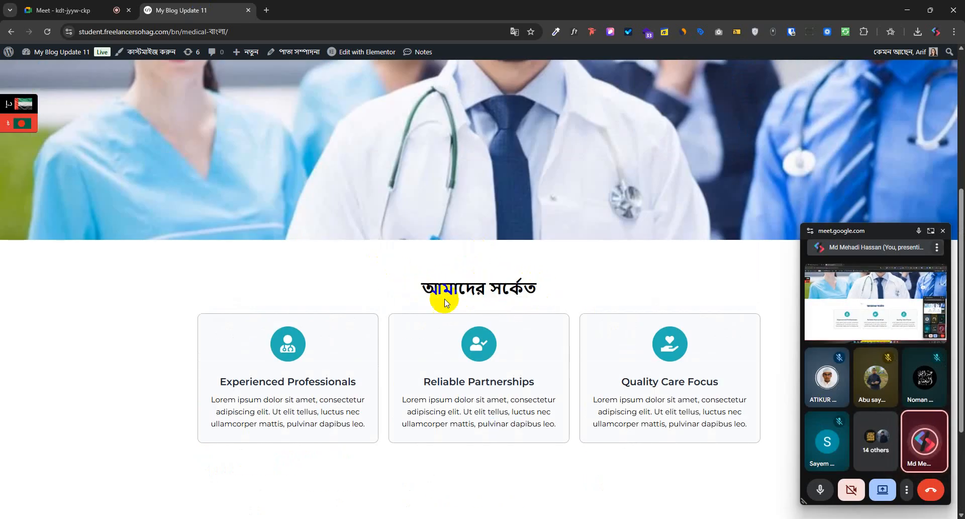
pyautogui.scroll(3, 457, 321)
pyautogui.scroll(2, 495, 322)
pyautogui.click(517, 302)
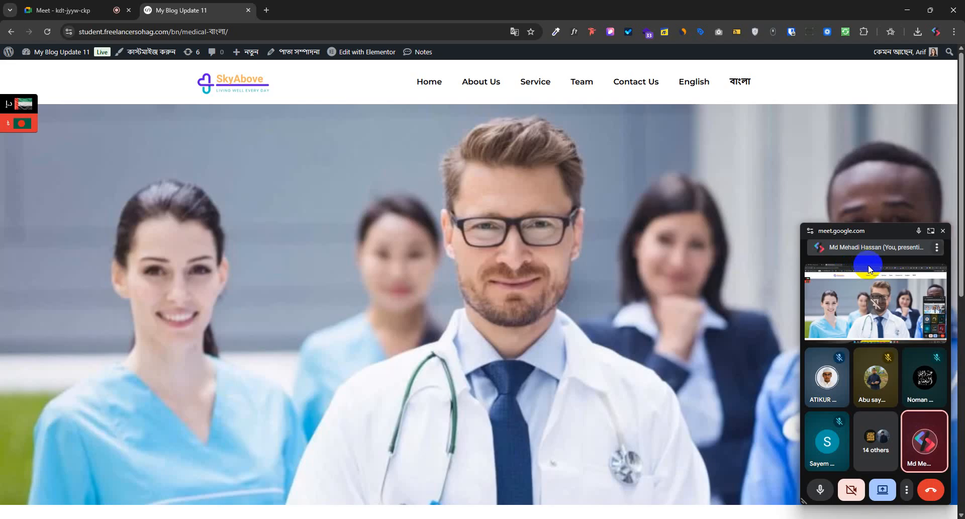
pyautogui.click(75, 10)
pyautogui.click(211, 9)
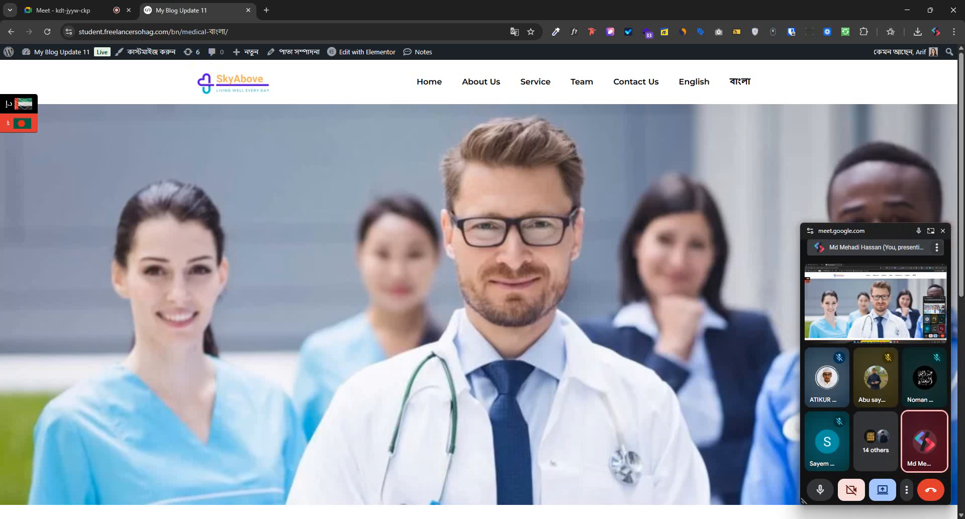
pyautogui.click(75, 9)
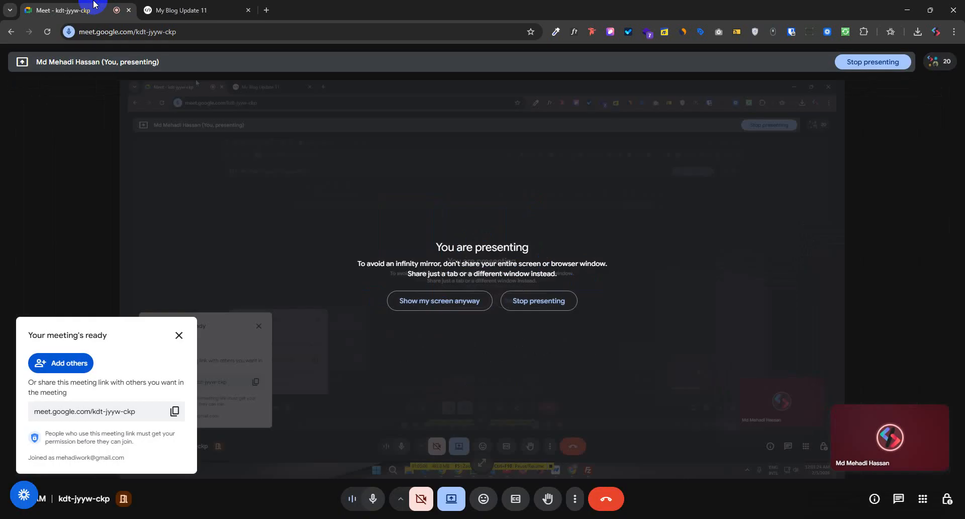
pyautogui.click(186, 10)
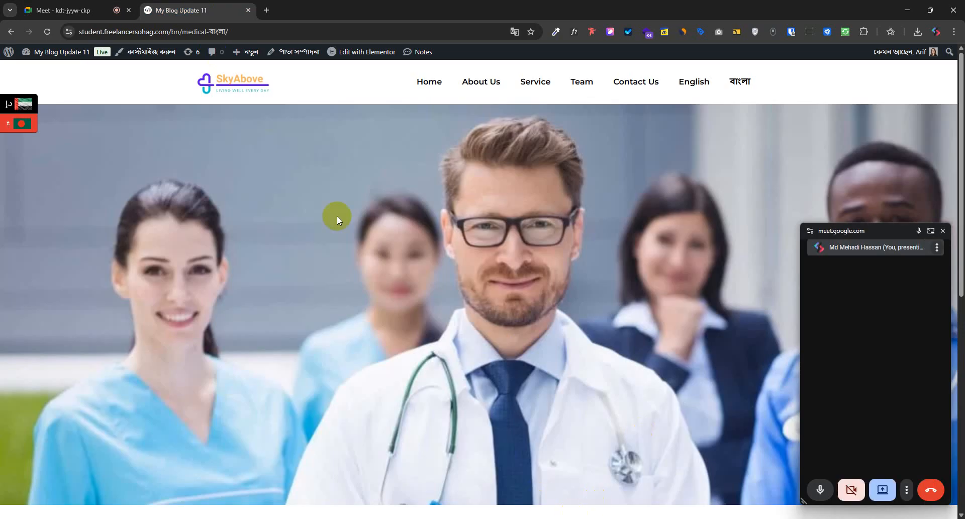
# - Switch to the Google Meet call, show everyone in the call and look through the full list of contributors
pyautogui.click(104, 5)
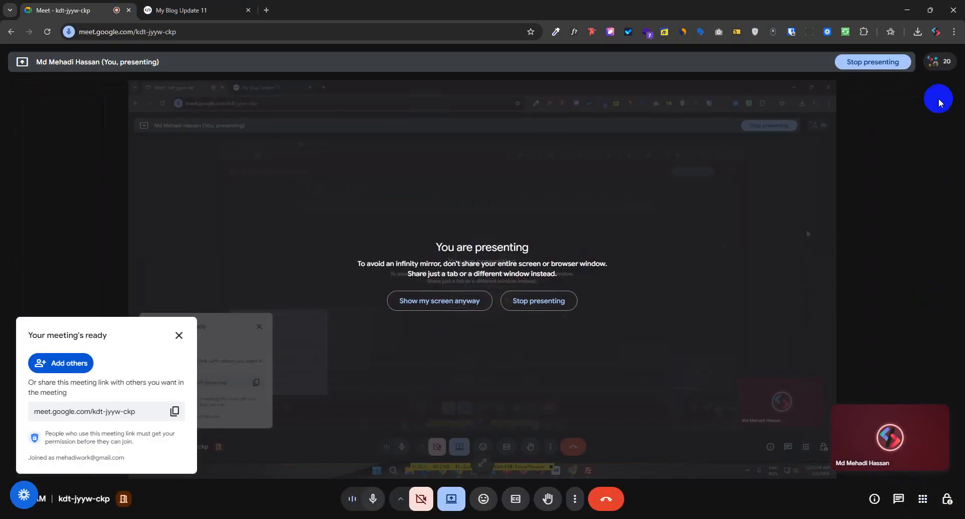
pyautogui.click(939, 69)
pyautogui.click(864, 228)
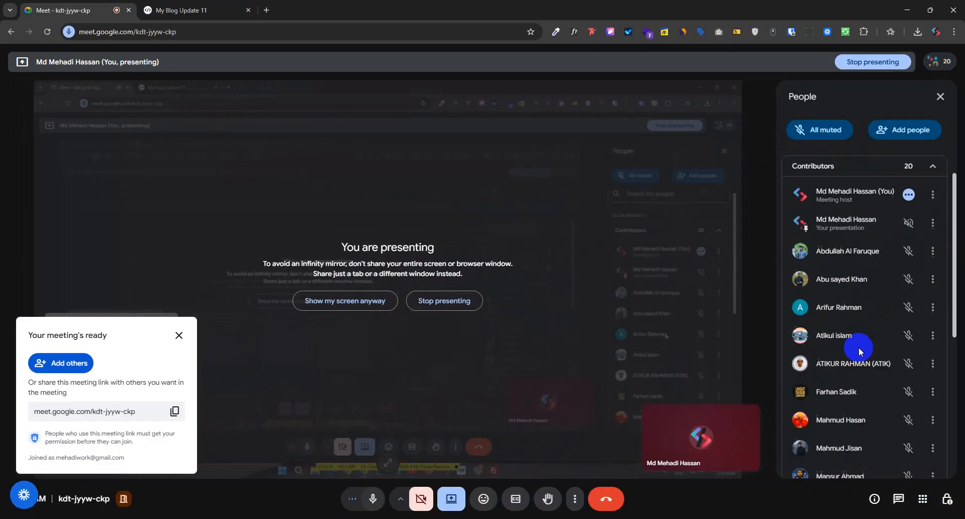
pyautogui.scroll(-2, 860, 349)
pyautogui.scroll(-4, 864, 354)
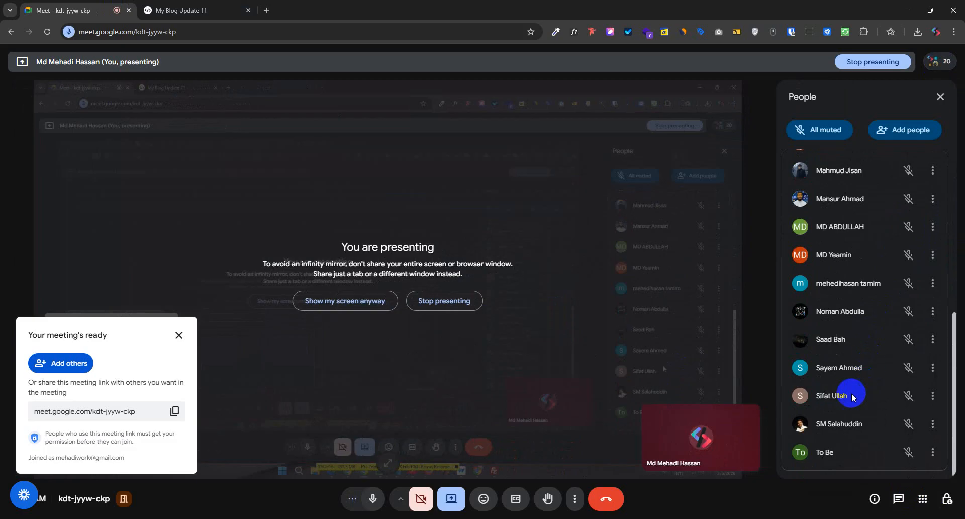
pyautogui.scroll(6, 853, 394)
pyautogui.scroll(-6, 853, 365)
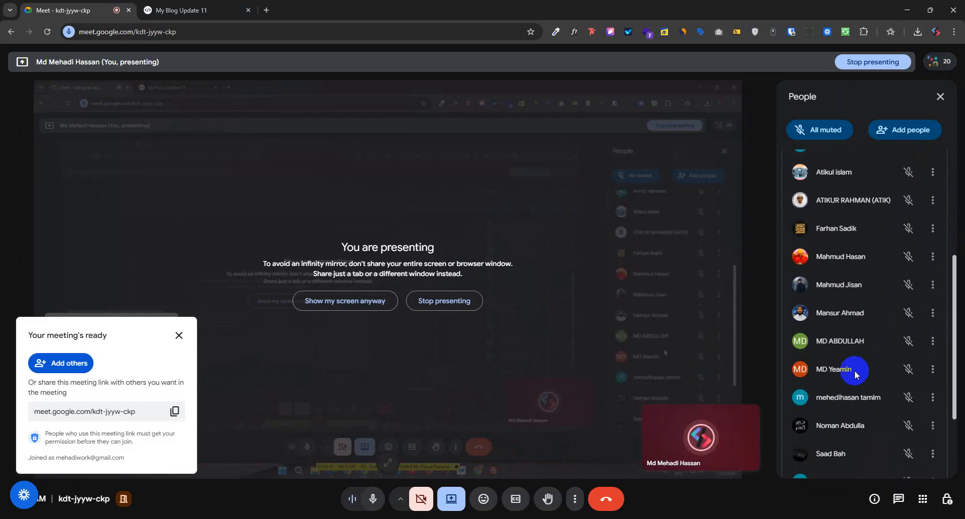
pyautogui.scroll(6, 859, 372)
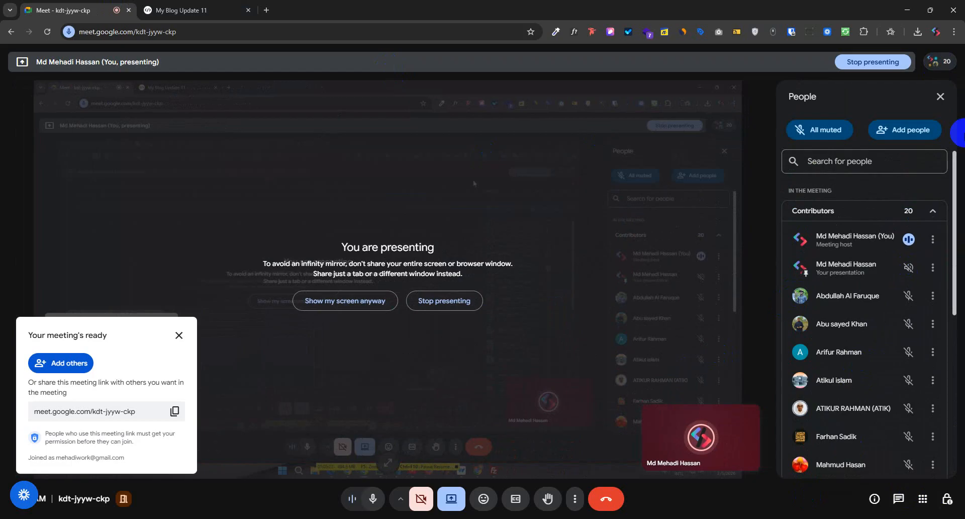
# - Check the remaining participants of the Google Meet call and stop presenting the screen
pyautogui.click(949, 69)
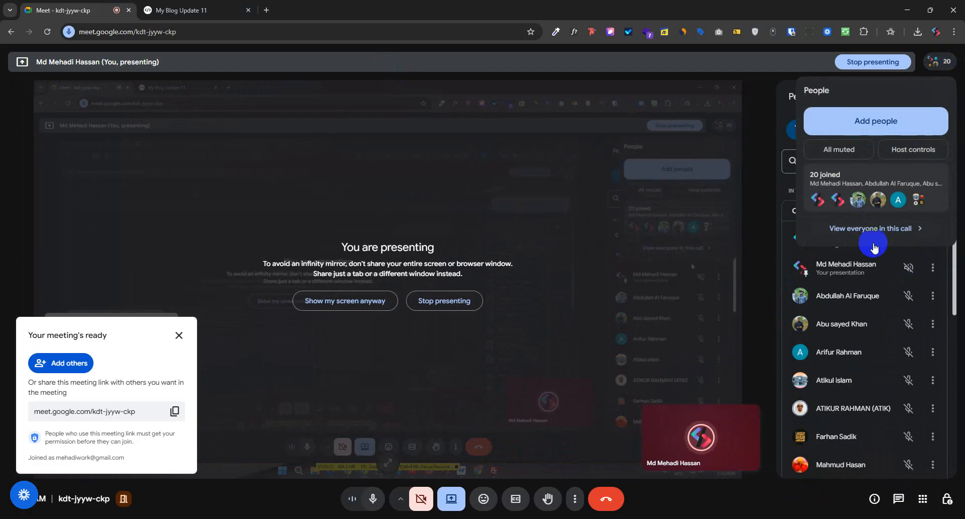
pyautogui.scroll(-7, 875, 402)
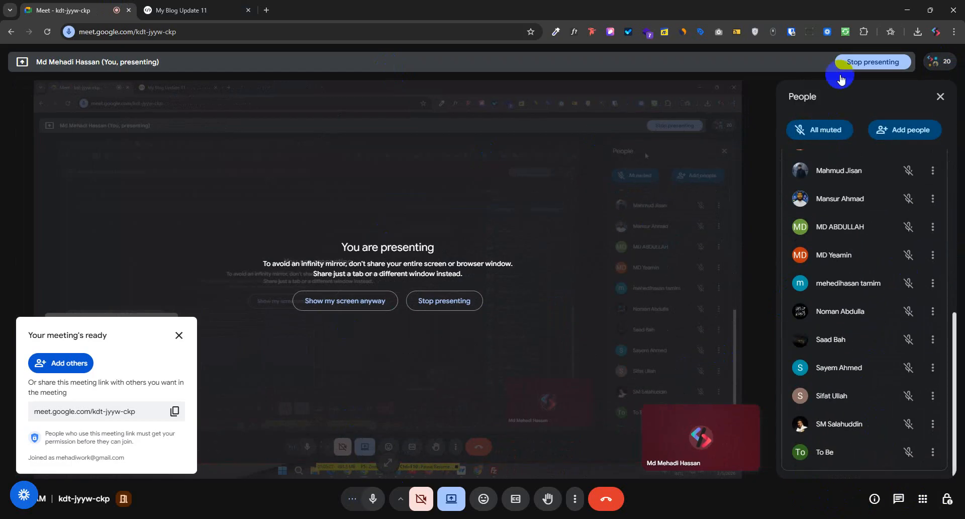
pyautogui.click(861, 63)
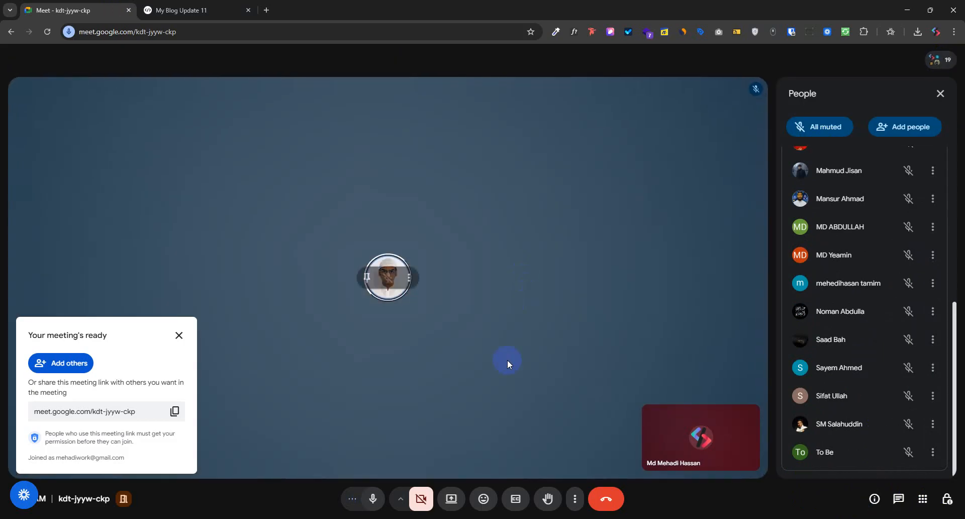